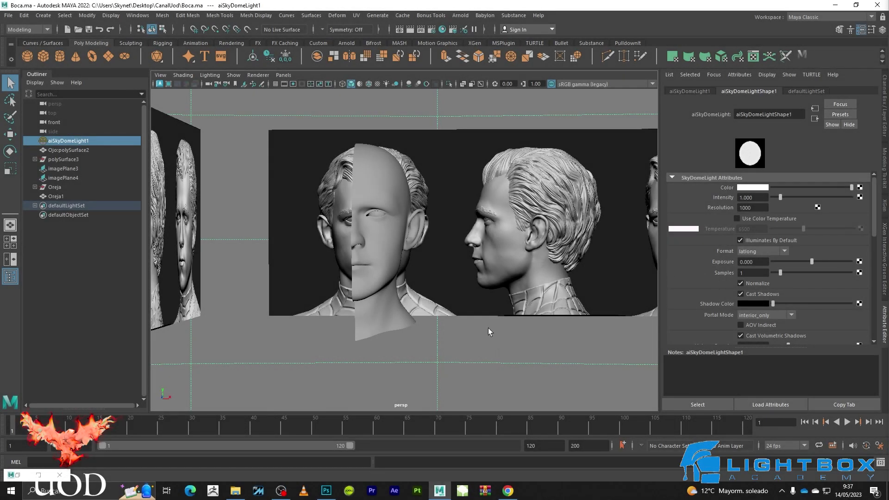
Orbit and zoom around the reference heads and select the half-face retopology mesh Oreja1
{"action": "scroll", "coordinate": [468, 310], "scroll_direction": "up", "scroll_amount": 5}
{"action": "mouse_move", "coordinate": [469, 310]}
{"action": "left_mouse_down", "text": "alt"}
{"action": "mouse_move", "coordinate": [441, 319]}
{"action": "mouse_move", "coordinate": [522, 255]}
{"action": "mouse_move", "coordinate": [450, 249]}
{"action": "mouse_move", "coordinate": [435, 296]}
{"action": "mouse_move", "coordinate": [459, 307]}
{"action": "mouse_move", "coordinate": [433, 320]}
{"action": "mouse_move", "coordinate": [560, 302]}
{"action": "mouse_move", "coordinate": [452, 307]}
{"action": "left_mouse_up", "text": "alt"}
{"action": "left_click", "coordinate": [435, 296]}
{"action": "scroll", "coordinate": [410, 266], "scroll_direction": "up", "scroll_amount": 5}
{"action": "scroll", "coordinate": [387, 250], "scroll_direction": "up", "scroll_amount": 3}
{"action": "mouse_move", "coordinate": [391, 215]}
{"action": "left_mouse_down", "text": "alt"}
{"action": "mouse_move", "coordinate": [393, 225]}
{"action": "mouse_move", "coordinate": [412, 216]}
{"action": "mouse_move", "coordinate": [410, 238]}
{"action": "mouse_move", "coordinate": [453, 243]}
{"action": "left_mouse_up", "text": "alt"}
{"action": "scroll", "coordinate": [452, 241], "scroll_direction": "down", "scroll_amount": 3}
{"action": "scroll", "coordinate": [453, 240], "scroll_direction": "up", "scroll_amount": 3}
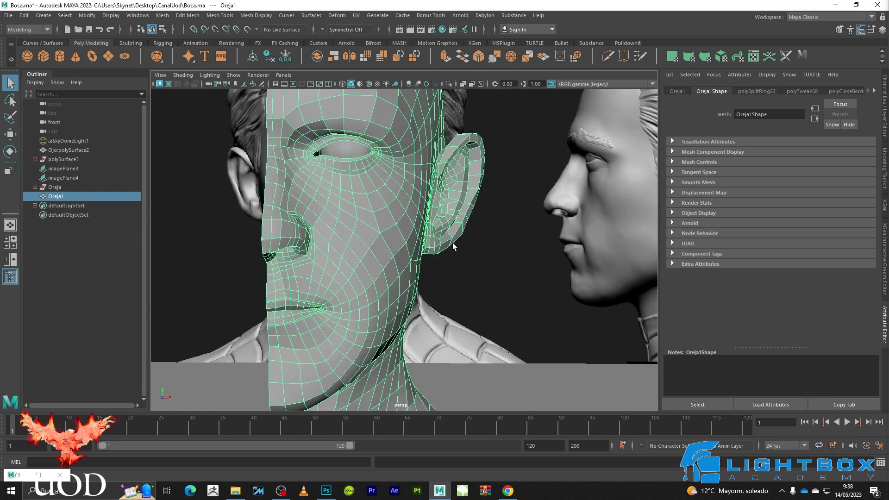
Frame the scene, switch to the four-view layout and reselect Oreja1 in the front view
{"action": "key", "text": "a"}
{"action": "left_click", "coordinate": [473, 357]}
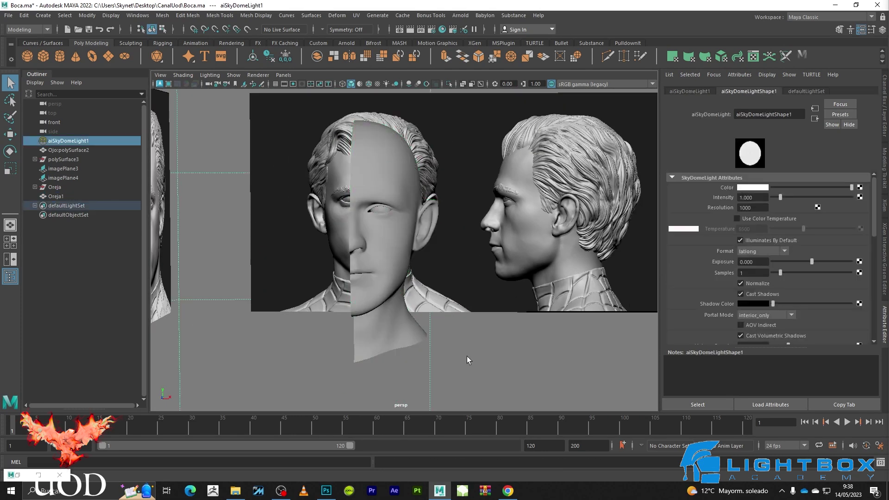
{"action": "key", "text": "space"}
{"action": "key", "text": "space"}
{"action": "scroll", "coordinate": [455, 190], "scroll_direction": "up", "scroll_amount": 3}
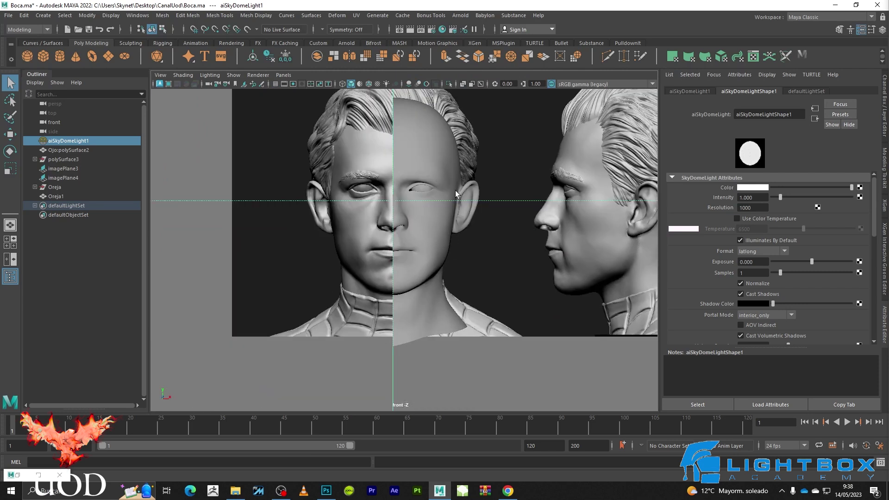
{"action": "scroll", "coordinate": [455, 212], "scroll_direction": "up", "scroll_amount": 2}
{"action": "scroll", "coordinate": [455, 212], "scroll_direction": "up", "scroll_amount": 2}
{"action": "left_click", "coordinate": [455, 222]}
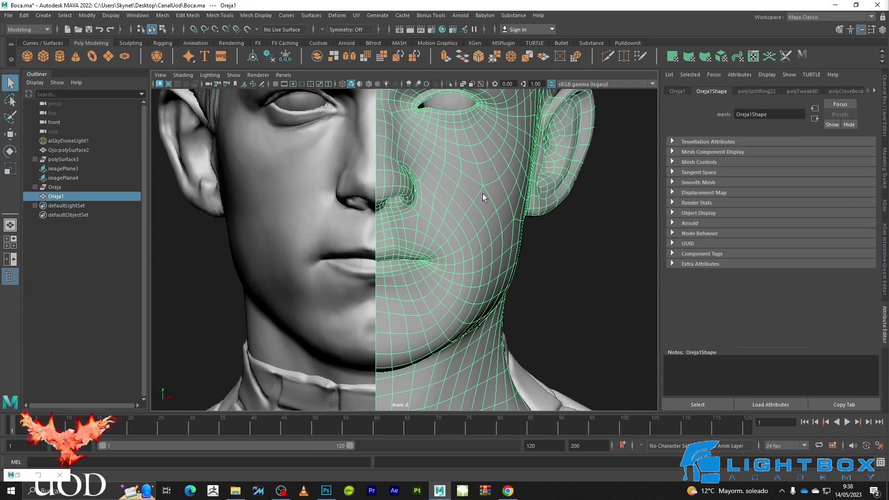
Mirror Oreja1 across X with an adjusted offset and a Merge Threshold of 0
{"action": "left_click", "coordinate": [164, 17]}
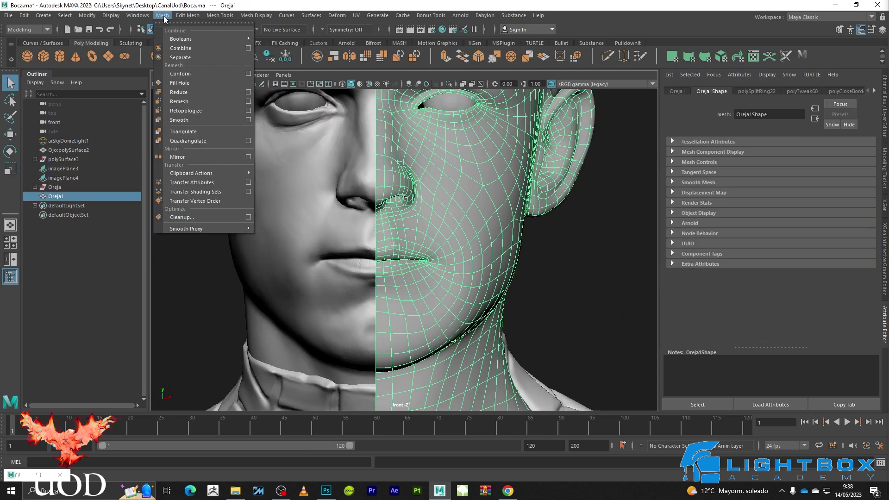
{"action": "left_click", "coordinate": [192, 156]}
{"action": "scroll", "coordinate": [493, 174], "scroll_direction": "down", "scroll_amount": 2}
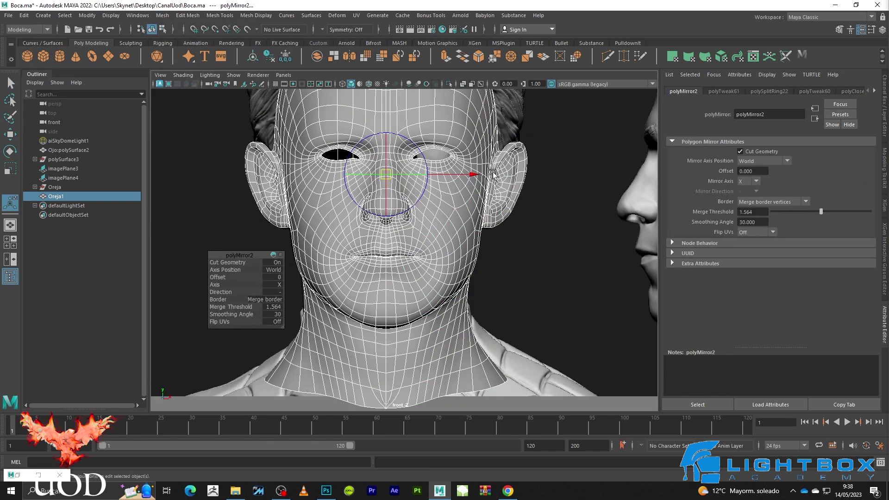
{"action": "scroll", "coordinate": [448, 226], "scroll_direction": "down", "scroll_amount": 2}
{"action": "scroll", "coordinate": [447, 218], "scroll_direction": "down", "scroll_amount": 3}
{"action": "scroll", "coordinate": [445, 209], "scroll_direction": "up", "scroll_amount": 3}
{"action": "scroll", "coordinate": [408, 237], "scroll_direction": "up", "scroll_amount": 2}
{"action": "left_click_drag", "start_coordinate": [471, 206], "coordinate": [461, 206]}
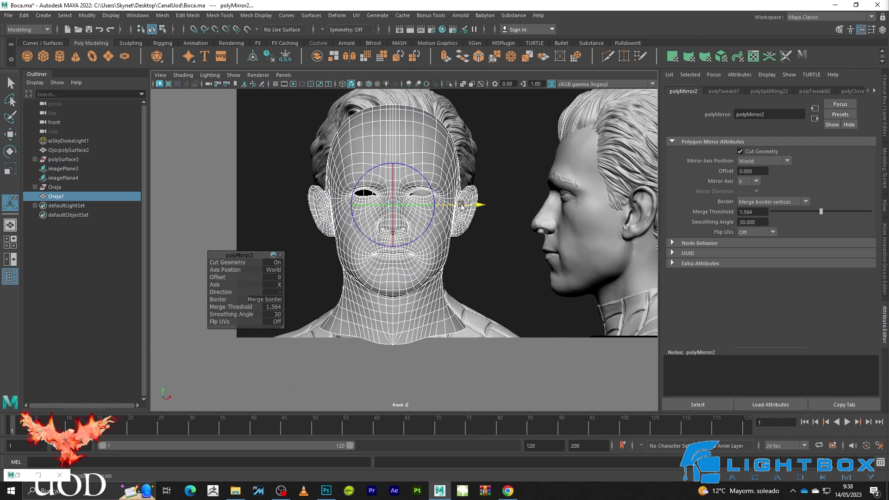
{"action": "left_click", "coordinate": [278, 309]}
{"action": "type", "text": "0"}
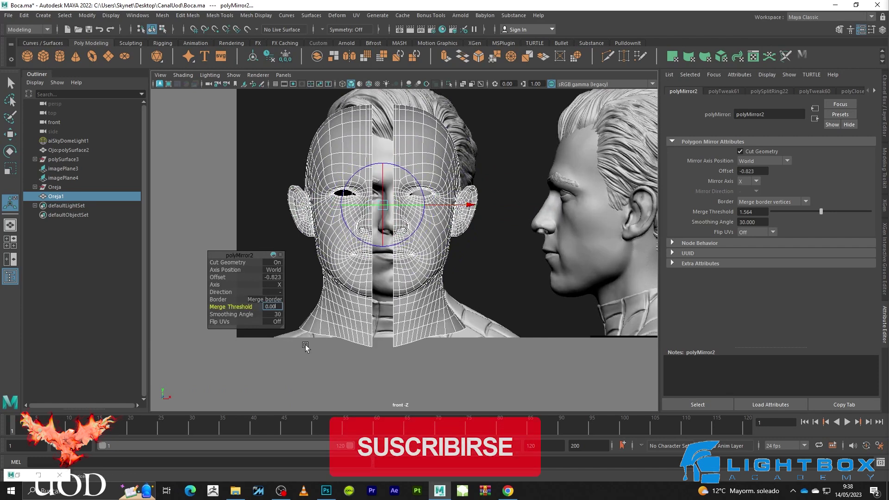
{"action": "key", "text": "Return"}
Select the left half's faces and move them to meet the right half at the centre
{"action": "scroll", "coordinate": [312, 363], "scroll_direction": "up", "scroll_amount": 3}
{"action": "left_click", "coordinate": [307, 248]}
{"action": "key", "text": "F8"}
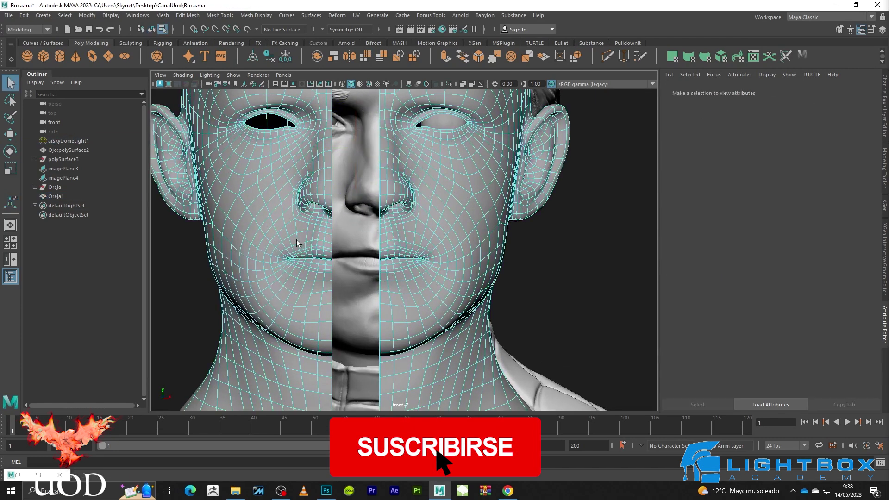
{"action": "left_click", "coordinate": [293, 215]}
{"action": "key", "text": "w"}
{"action": "left_click_drag", "start_coordinate": [294, 216], "coordinate": [366, 190]}
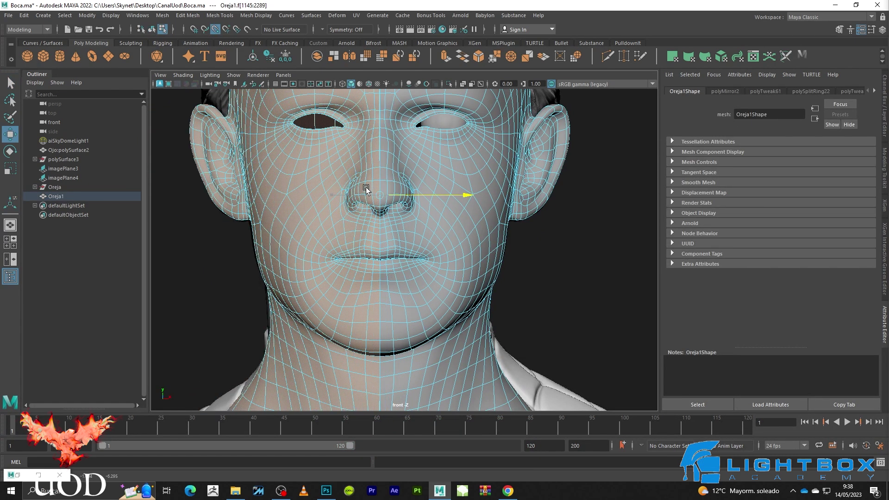
Zoom across the nose against the front reference and select the full-face mesh
{"action": "scroll", "coordinate": [365, 190], "scroll_direction": "down", "scroll_amount": 2}
{"action": "scroll", "coordinate": [352, 194], "scroll_direction": "up", "scroll_amount": 3}
{"action": "scroll", "coordinate": [416, 292], "scroll_direction": "up", "scroll_amount": 3}
{"action": "scroll", "coordinate": [420, 285], "scroll_direction": "up", "scroll_amount": 2}
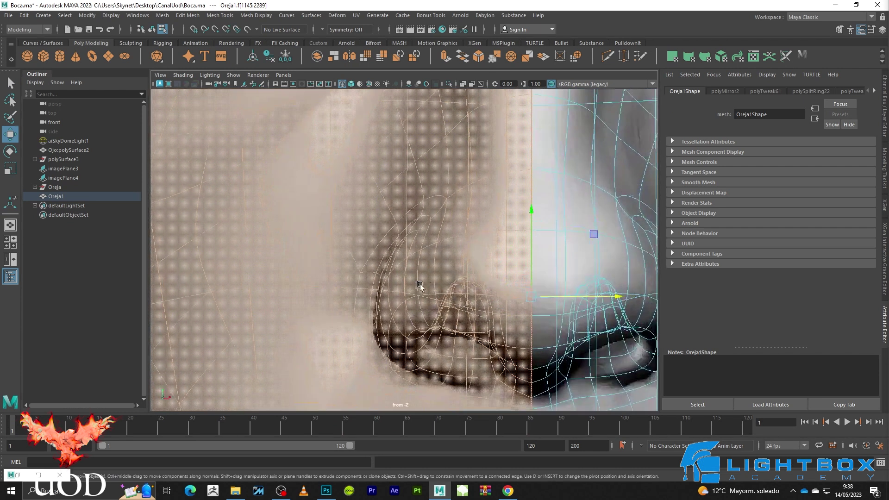
{"action": "middle_click_drag", "start_coordinate": [506, 253], "coordinate": [410, 225], "text": "alt"}
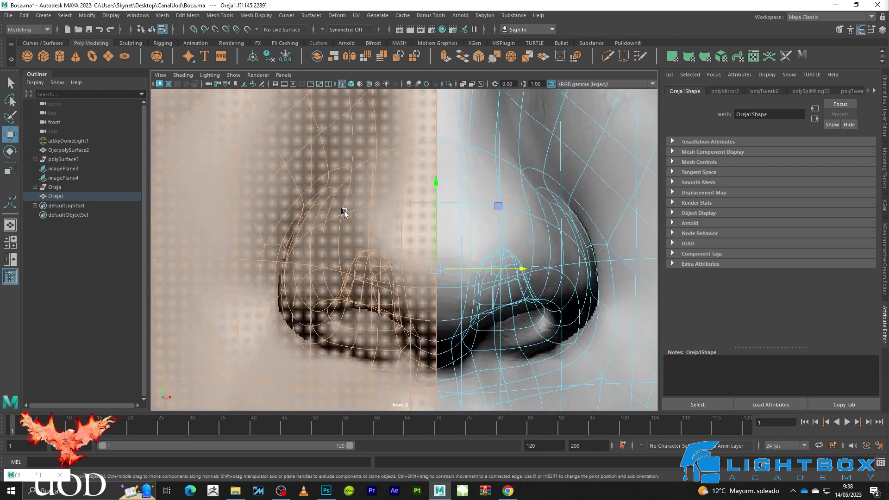
{"action": "scroll", "coordinate": [295, 266], "scroll_direction": "down", "scroll_amount": 1}
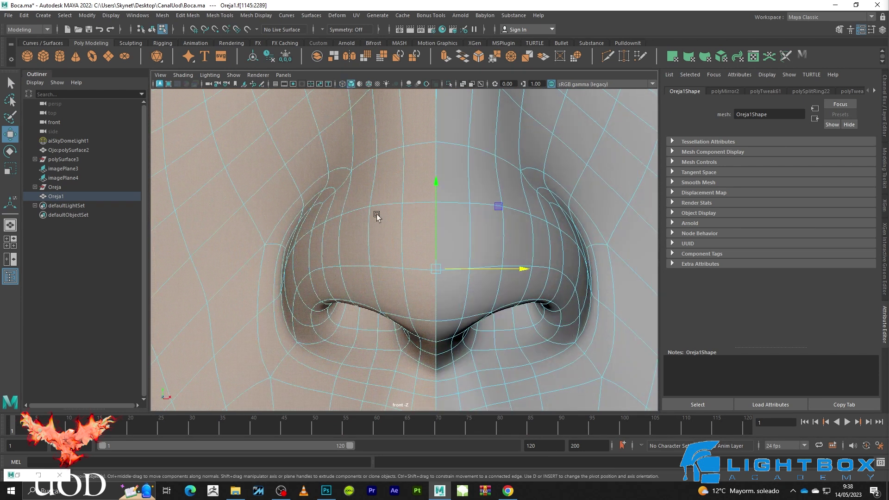
{"action": "scroll", "coordinate": [389, 208], "scroll_direction": "down", "scroll_amount": 3}
{"action": "key", "text": "F8"}
{"action": "key", "text": "q"}
{"action": "left_click", "coordinate": [565, 277]}
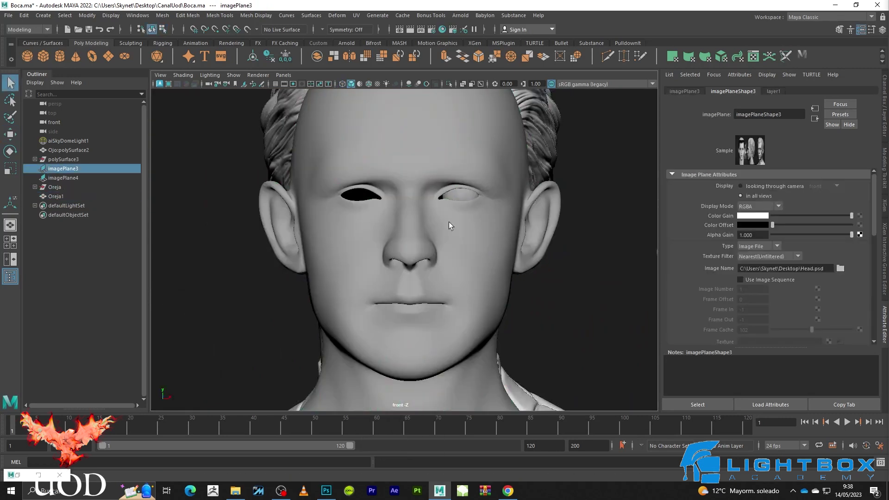
{"action": "scroll", "coordinate": [449, 217], "scroll_direction": "down", "scroll_amount": 3}
{"action": "scroll", "coordinate": [448, 212], "scroll_direction": "up", "scroll_amount": 1}
{"action": "scroll", "coordinate": [435, 209], "scroll_direction": "up", "scroll_amount": 2}
{"action": "left_click", "coordinate": [434, 209]}
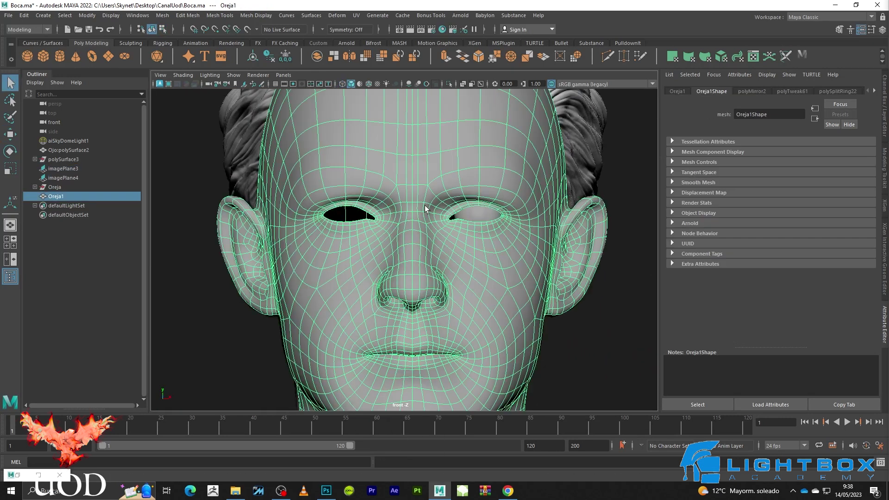
{"action": "scroll", "coordinate": [432, 226], "scroll_direction": "up", "scroll_amount": 2}
Inspect the left eye in wireframe, frame the head and reselect Oreja1
{"action": "key", "text": "4"}
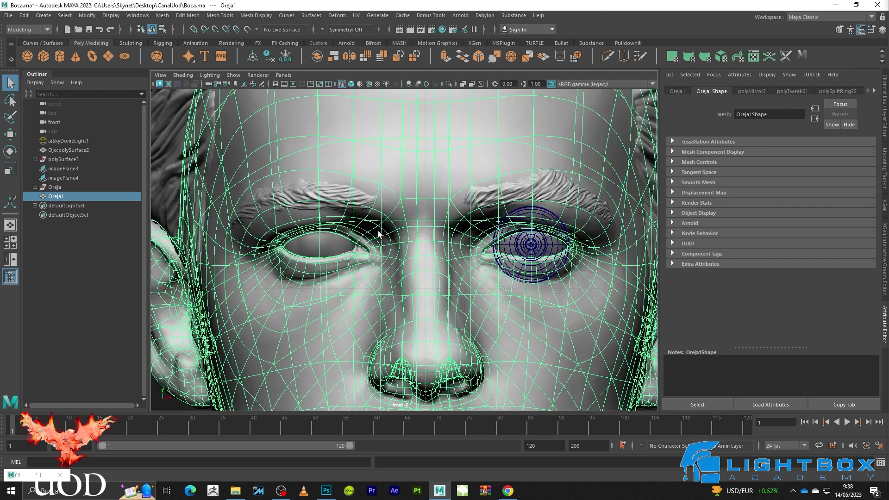
{"action": "scroll", "coordinate": [313, 244], "scroll_direction": "up", "scroll_amount": 3}
{"action": "middle_click_drag", "start_coordinate": [313, 244], "coordinate": [468, 239], "text": "alt"}
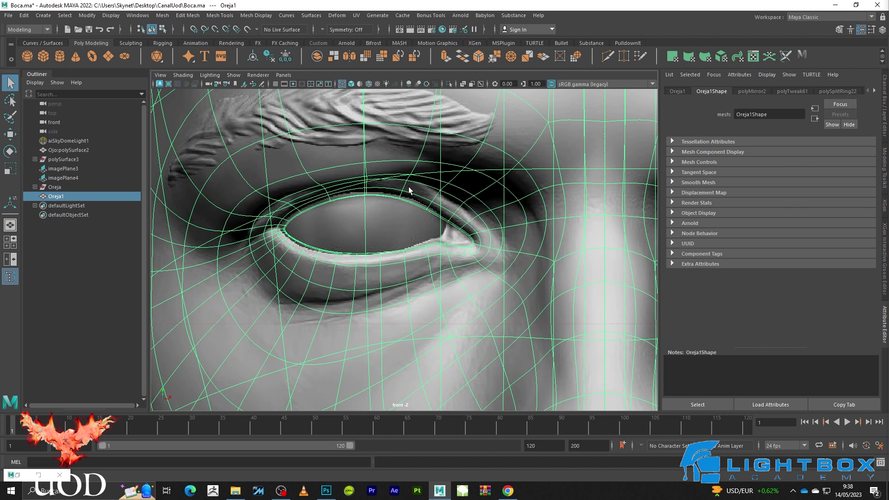
{"action": "key", "text": "f"}
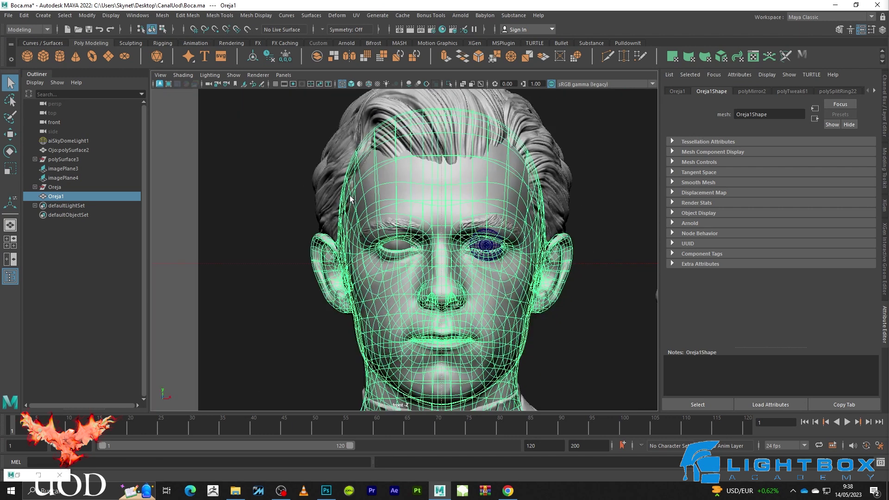
{"action": "left_click", "coordinate": [572, 165]}
{"action": "left_click", "coordinate": [449, 161]}
Select the vertices along the centre seam in vertex mode and merge them
{"action": "key", "text": "F9"}
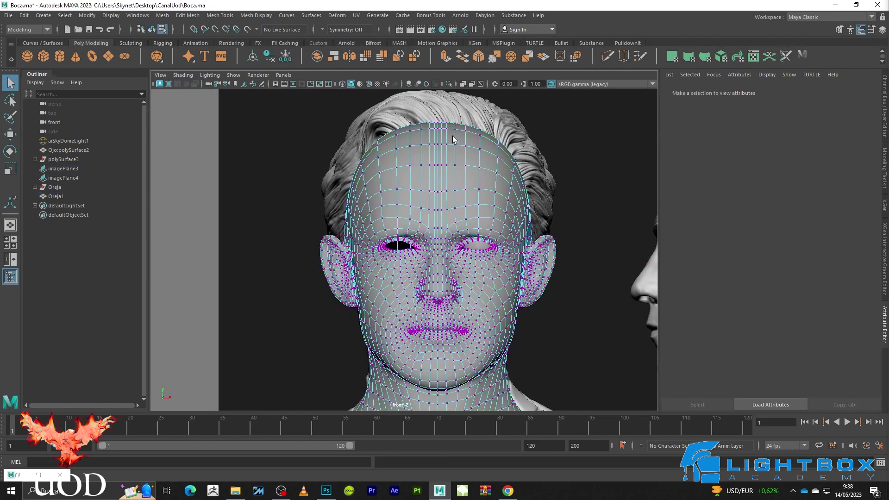
{"action": "scroll", "coordinate": [413, 158], "scroll_direction": "down", "scroll_amount": 2}
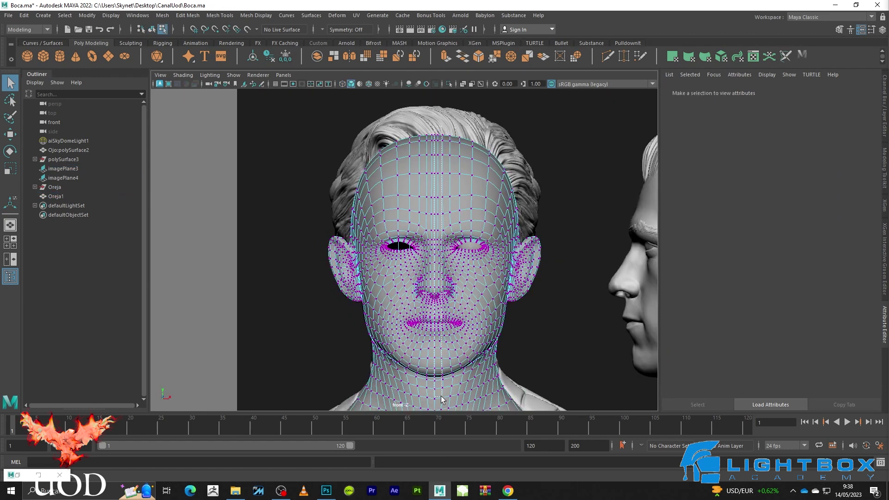
{"action": "left_click_drag", "start_coordinate": [440, 301], "coordinate": [438, 132]}
{"action": "scroll", "coordinate": [401, 250], "scroll_direction": "up", "scroll_amount": 5}
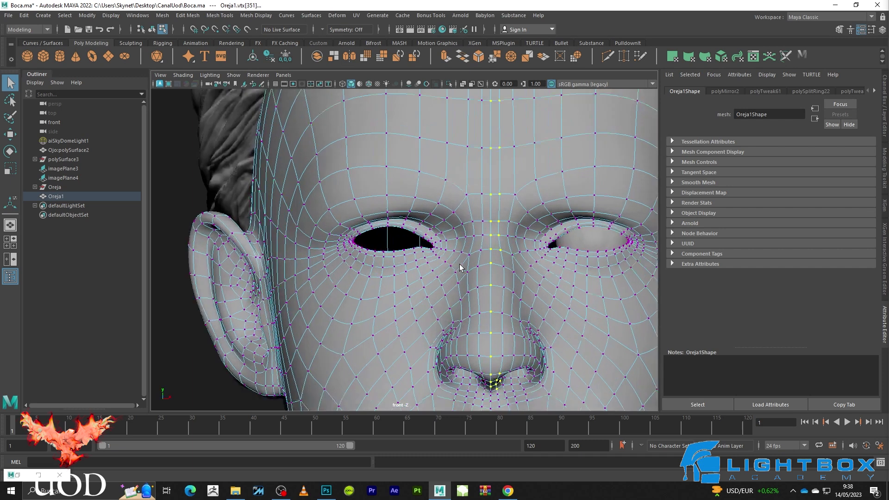
{"action": "mouse_move", "coordinate": [503, 216]}
{"action": "right_mouse_down", "text": "shift"}
{"action": "mouse_move", "coordinate": [566, 156]}
{"action": "mouse_move", "coordinate": [556, 165]}
{"action": "right_mouse_up", "text": "shift"}
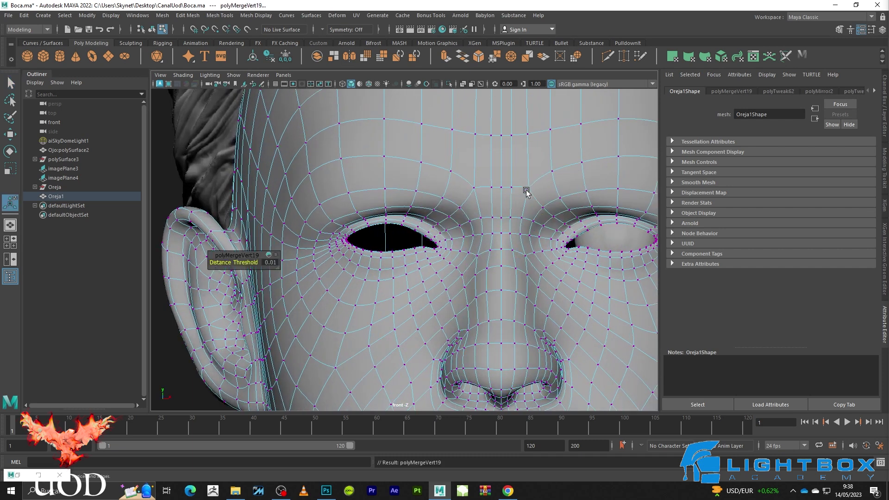
{"action": "key", "text": "f"}
{"action": "right_click_drag", "start_coordinate": [507, 218], "coordinate": [510, 194]}
{"action": "left_click", "coordinate": [576, 190]}
Merge the centre-seam vertices under the chin and along the neck
{"action": "mouse_move", "coordinate": [569, 165]}
{"action": "left_mouse_down", "text": "alt"}
{"action": "mouse_move", "coordinate": [469, 173]}
{"action": "mouse_move", "coordinate": [493, 165]}
{"action": "left_mouse_up", "text": "alt"}
{"action": "left_click", "coordinate": [455, 209]}
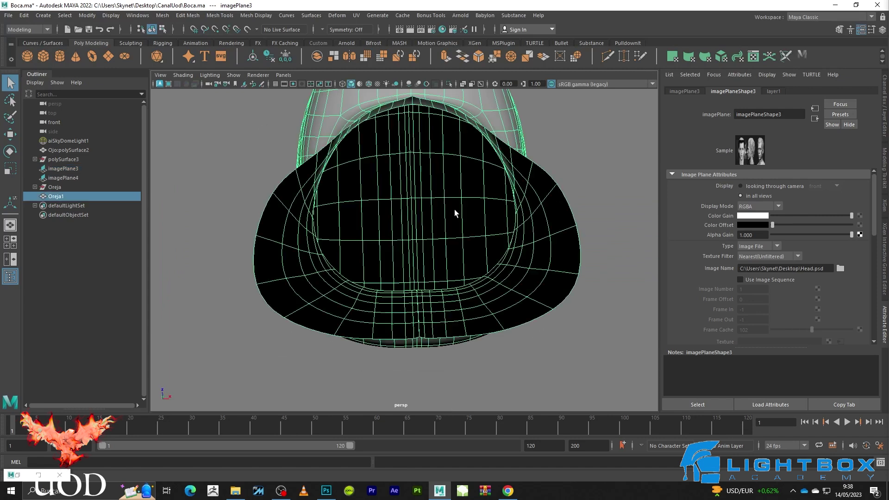
{"action": "right_click_drag", "start_coordinate": [454, 210], "coordinate": [442, 163]}
{"action": "mouse_move", "coordinate": [422, 290]}
{"action": "left_mouse_down", "text": "alt"}
{"action": "mouse_move", "coordinate": [421, 349]}
{"action": "mouse_move", "coordinate": [434, 256]}
{"action": "left_mouse_up", "text": "alt"}
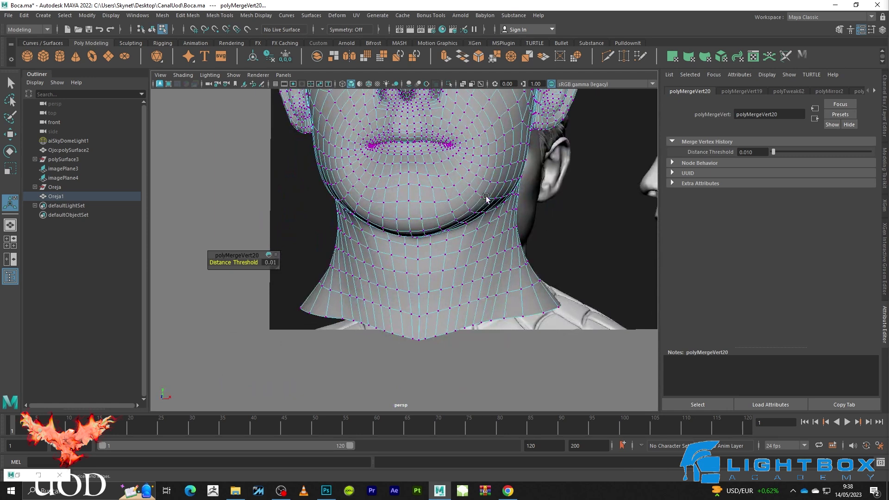
{"action": "key", "text": "g"}
{"action": "key", "text": "f"}
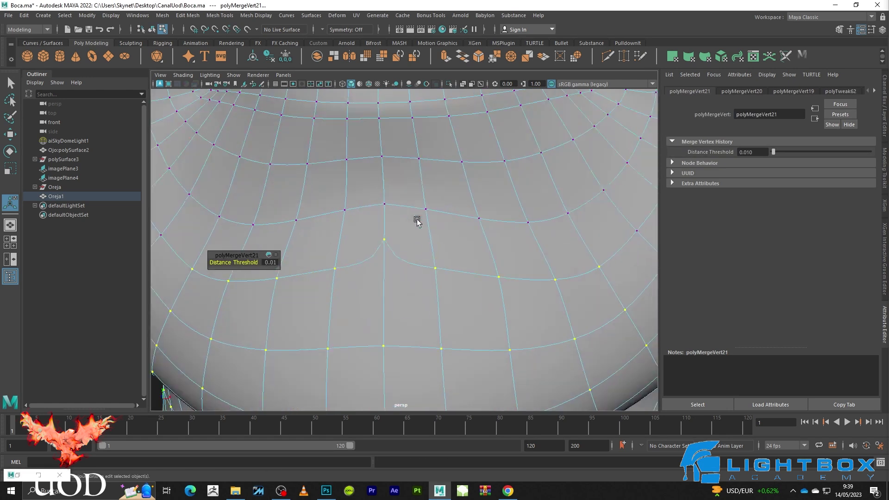
{"action": "key", "text": "g"}
Find a remaining unmerged seam vertex in wireframe, then frame the head and select the front reference
{"action": "scroll", "coordinate": [417, 248], "scroll_direction": "up", "scroll_amount": 3}
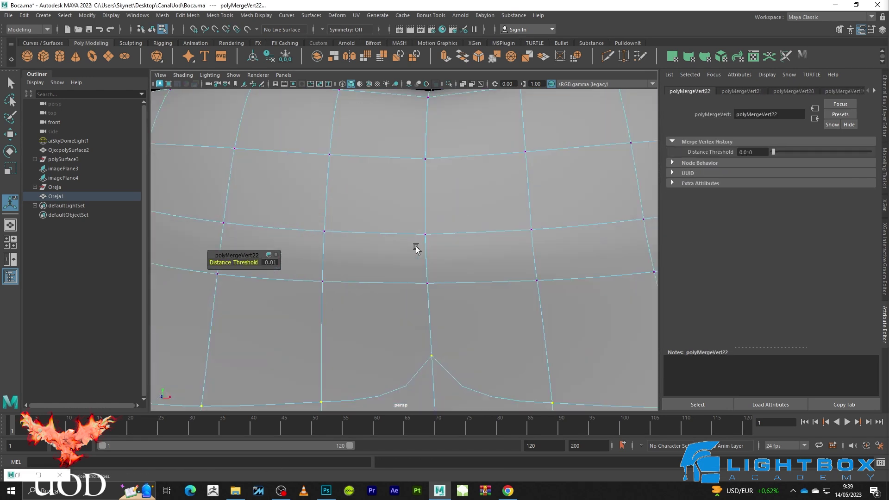
{"action": "key", "text": "4"}
{"action": "left_click_drag", "start_coordinate": [443, 270], "coordinate": [397, 345]}
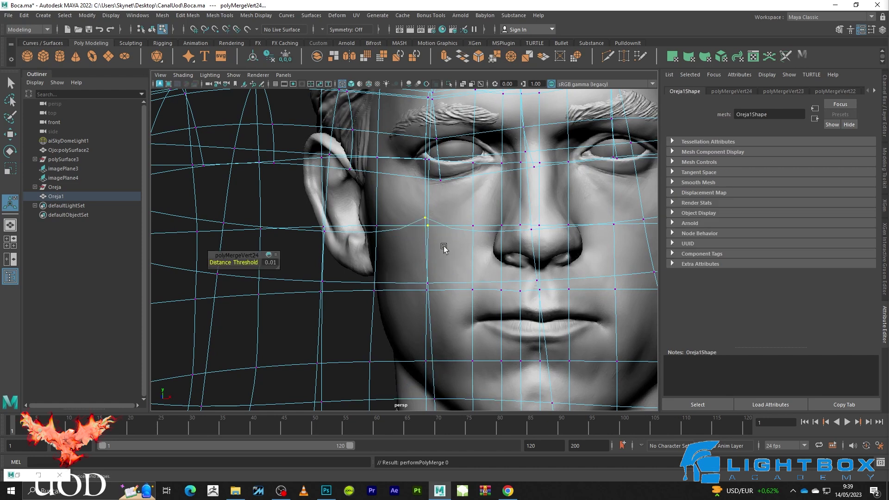
{"action": "key", "text": "5"}
{"action": "key", "text": "f"}
{"action": "scroll", "coordinate": [423, 211], "scroll_direction": "down", "scroll_amount": 5}
{"action": "scroll", "coordinate": [440, 199], "scroll_direction": "down", "scroll_amount": 2}
{"action": "scroll", "coordinate": [456, 185], "scroll_direction": "down", "scroll_amount": 3}
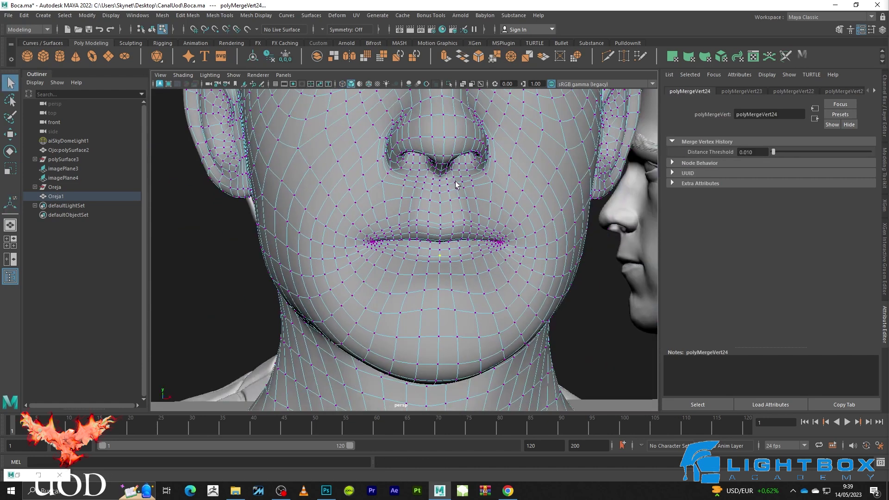
{"action": "right_click_drag", "start_coordinate": [456, 184], "coordinate": [496, 181]}
{"action": "key", "text": "f"}
{"action": "left_click", "coordinate": [540, 257]}
Try sliding a lower-neck vertex on Oreja1, then undo the slide
{"action": "mouse_move", "coordinate": [540, 257]}
{"action": "left_mouse_down", "text": "alt"}
{"action": "mouse_move", "coordinate": [557, 273]}
{"action": "mouse_move", "coordinate": [461, 268]}
{"action": "mouse_move", "coordinate": [420, 272]}
{"action": "mouse_move", "coordinate": [407, 284]}
{"action": "mouse_move", "coordinate": [429, 260]}
{"action": "mouse_move", "coordinate": [489, 258]}
{"action": "mouse_move", "coordinate": [335, 240]}
{"action": "left_mouse_up", "text": "alt"}
{"action": "left_click", "coordinate": [506, 278]}
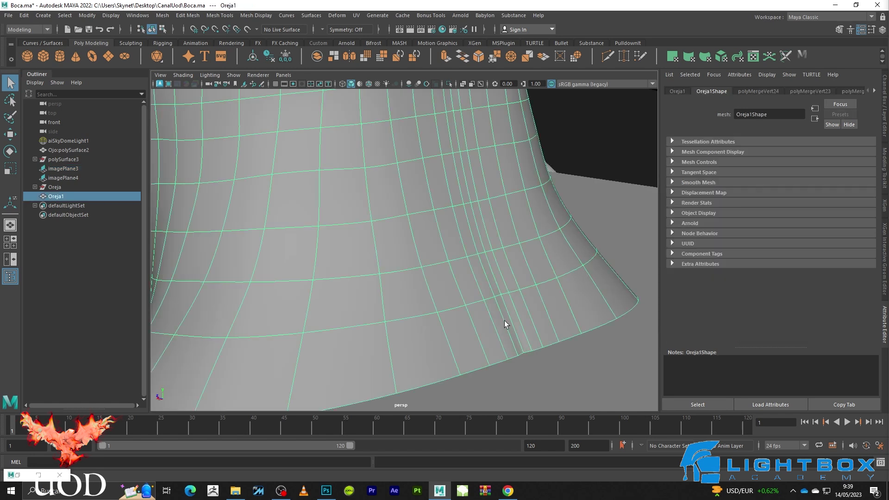
{"action": "key", "text": "w"}
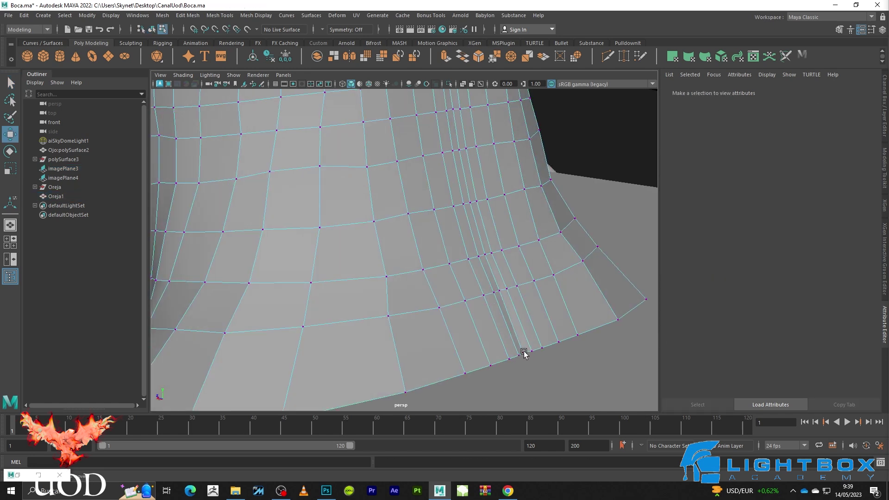
{"action": "left_click", "coordinate": [522, 353]}
{"action": "right_click_drag", "start_coordinate": [492, 228], "coordinate": [536, 221]}
{"action": "left_click", "coordinate": [615, 258]}
{"action": "scroll", "coordinate": [514, 265], "scroll_direction": "up", "scroll_amount": 3}
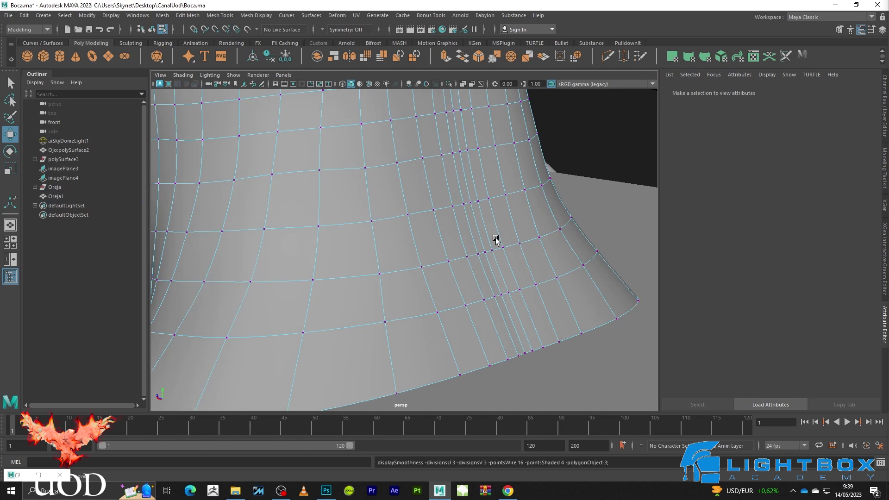
{"action": "mouse_move", "coordinate": [514, 265]}
{"action": "left_mouse_down", "text": "alt"}
{"action": "mouse_move", "coordinate": [508, 298]}
{"action": "mouse_move", "coordinate": [432, 264]}
{"action": "mouse_move", "coordinate": [494, 270]}
{"action": "mouse_move", "coordinate": [506, 257]}
{"action": "mouse_move", "coordinate": [576, 282]}
{"action": "mouse_move", "coordinate": [496, 262]}
{"action": "left_mouse_up", "text": "alt"}
{"action": "left_click", "coordinate": [491, 260]}
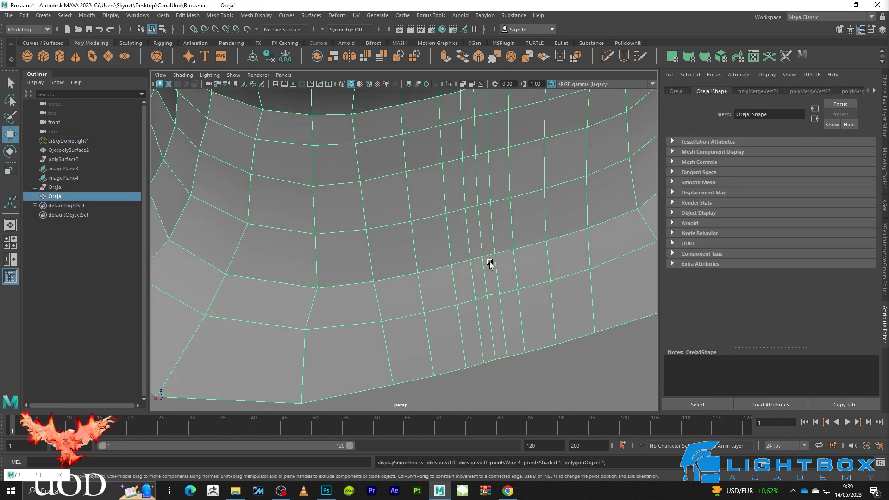
{"action": "right_click_drag", "start_coordinate": [490, 262], "coordinate": [405, 353]}
{"action": "key", "text": "1"}
{"action": "left_click", "coordinate": [318, 289]}
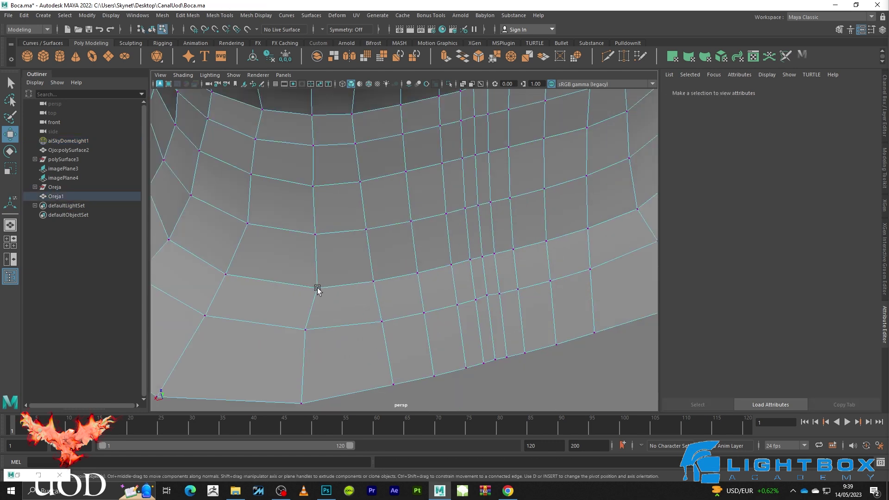
{"action": "middle_click_drag", "start_coordinate": [272, 280], "coordinate": [272, 295], "text": "shift"}
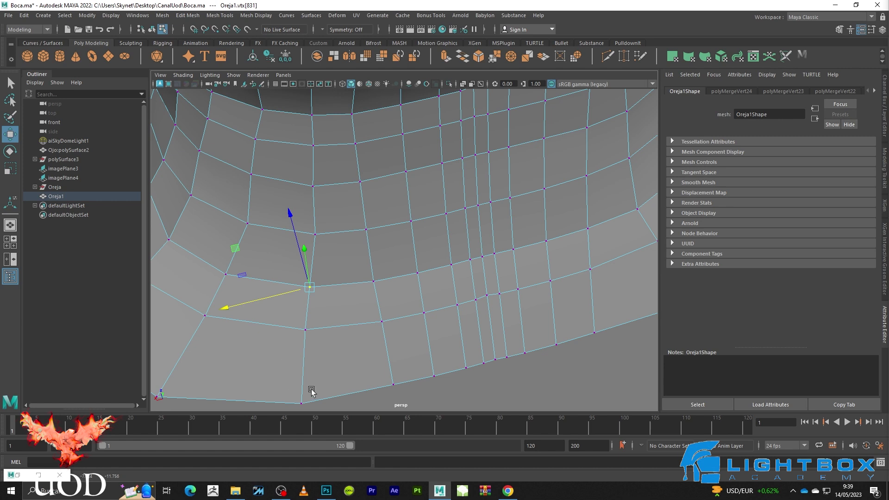
{"action": "middle_click_drag", "start_coordinate": [272, 410], "coordinate": [268, 411], "text": "shift"}
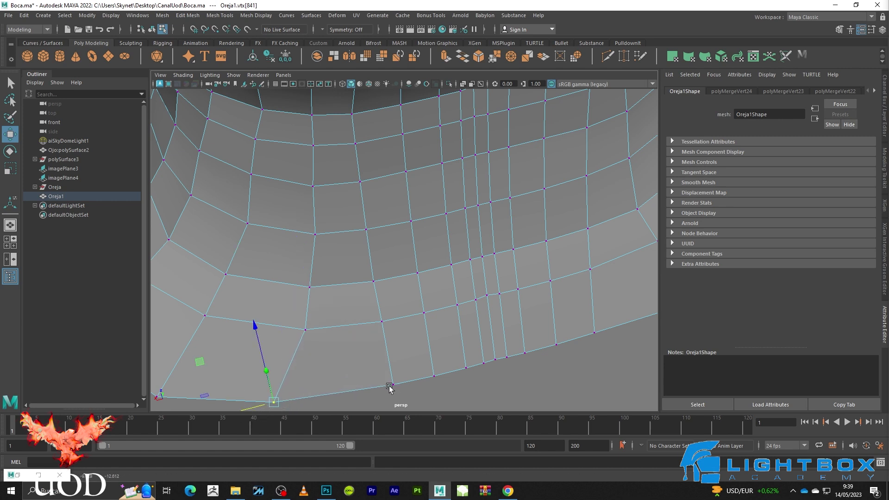
{"action": "key", "text": "ctrl+z"}
{"action": "key", "text": "ctrl+z"}
Back in object mode, select Oreja1, maximize the side view and pan to the back-of-neck edge
{"action": "mouse_move", "coordinate": [470, 264]}
{"action": "left_mouse_down", "text": "alt"}
{"action": "mouse_move", "coordinate": [413, 283]}
{"action": "mouse_move", "coordinate": [482, 250]}
{"action": "mouse_move", "coordinate": [420, 254]}
{"action": "left_mouse_up", "text": "alt"}
{"action": "right_click_drag", "start_coordinate": [420, 235], "coordinate": [544, 161]}
{"action": "left_click", "coordinate": [482, 264]}
{"action": "left_click_drag", "start_coordinate": [482, 264], "coordinate": [510, 279], "text": "alt"}
{"action": "left_click", "coordinate": [343, 215]}
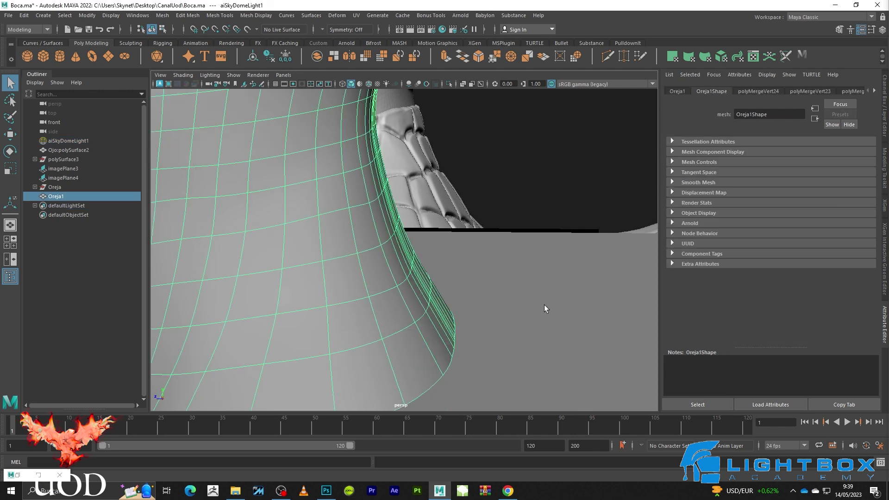
{"action": "key", "text": "space"}
{"action": "key", "text": "space"}
{"action": "scroll", "coordinate": [535, 286], "scroll_direction": "up", "scroll_amount": 8}
{"action": "mouse_move", "coordinate": [307, 171]}
{"action": "middle_mouse_down", "text": "alt"}
{"action": "mouse_move", "coordinate": [395, 193]}
{"action": "mouse_move", "coordinate": [404, 187]}
{"action": "middle_mouse_up", "text": "alt"}
Move the upper back-of-neck vertices left onto the side reference silhouette
{"action": "key", "text": "F9"}
{"action": "left_click_drag", "start_coordinate": [433, 144], "coordinate": [428, 171]}
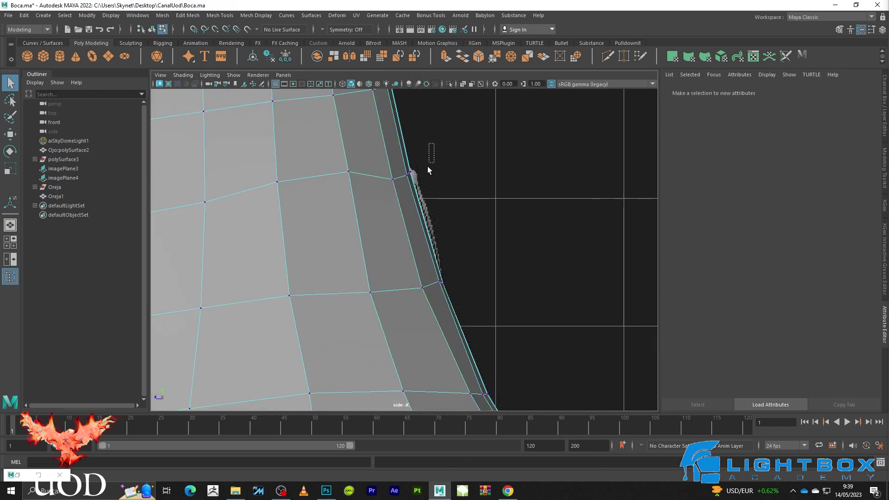
{"action": "left_click_drag", "start_coordinate": [401, 200], "coordinate": [418, 179]}
{"action": "key", "text": "w"}
{"action": "left_click", "coordinate": [392, 179]}
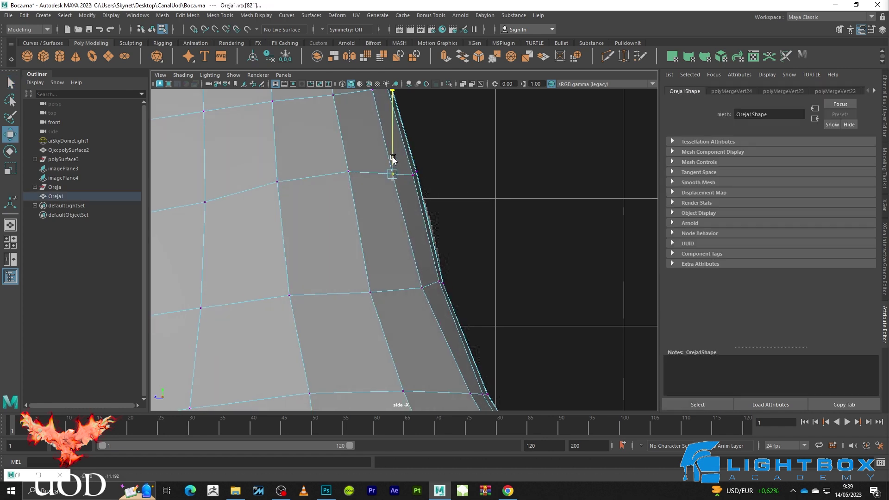
{"action": "left_click_drag", "start_coordinate": [388, 179], "coordinate": [370, 172]}
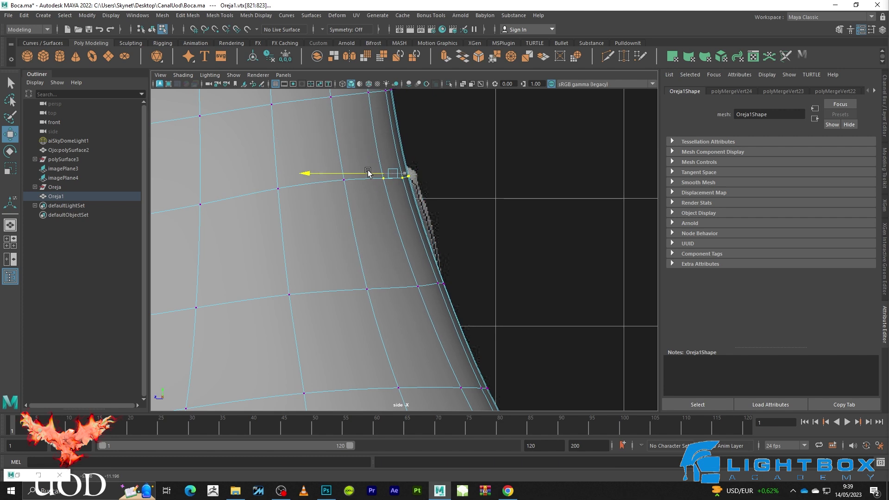
{"action": "left_click", "coordinate": [397, 179]}
{"action": "left_click", "coordinate": [378, 178]}
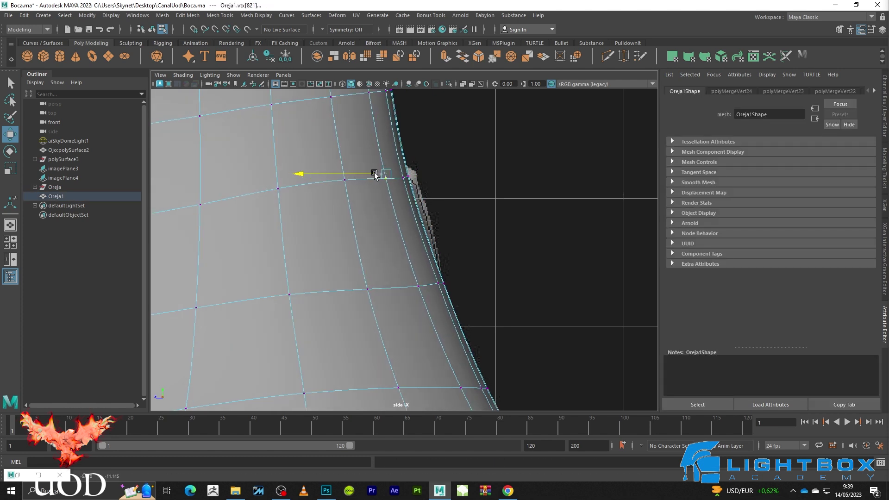
{"action": "left_click", "coordinate": [461, 274]}
Adjust the lower back-of-neck vertices one by one, toggling smooth preview with 1 and 3
{"action": "key", "text": "1"}
{"action": "left_click_drag", "start_coordinate": [430, 299], "coordinate": [440, 290]}
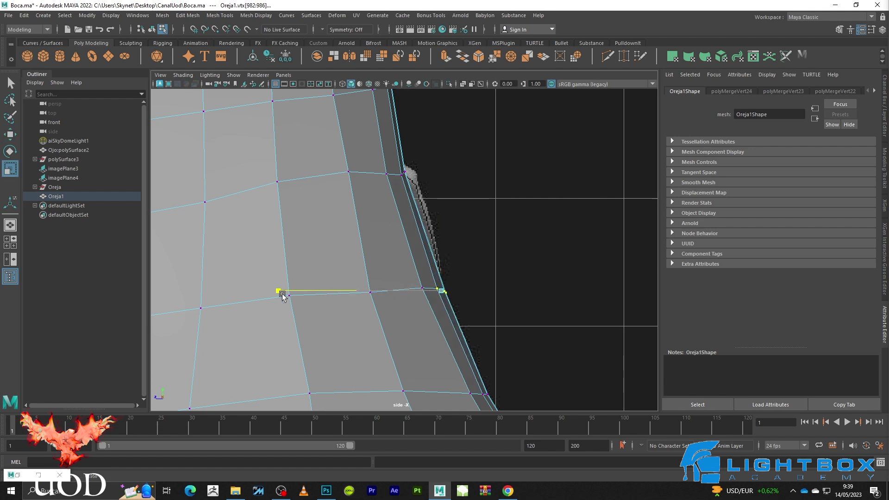
{"action": "key", "text": "q"}
{"action": "left_click", "coordinate": [469, 284]}
{"action": "left_click", "coordinate": [422, 288]}
{"action": "key", "text": "w"}
{"action": "key", "text": "3"}
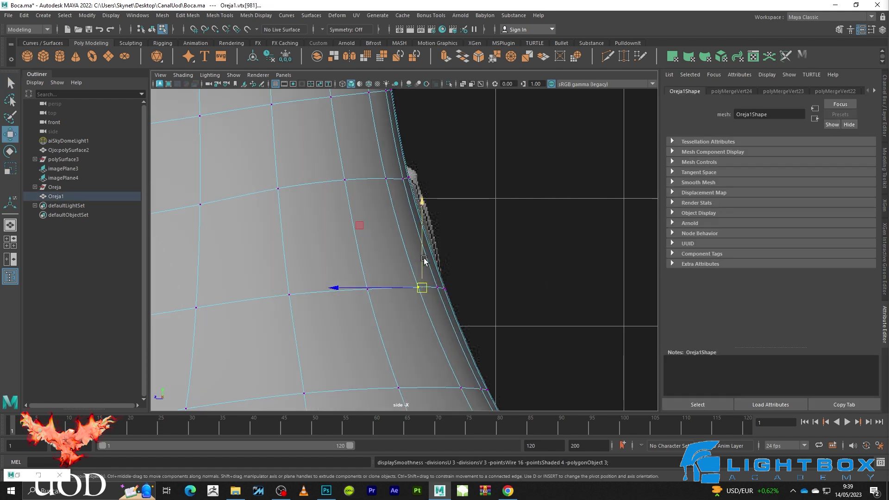
{"action": "left_click", "coordinate": [480, 285]}
{"action": "left_click", "coordinate": [367, 289]}
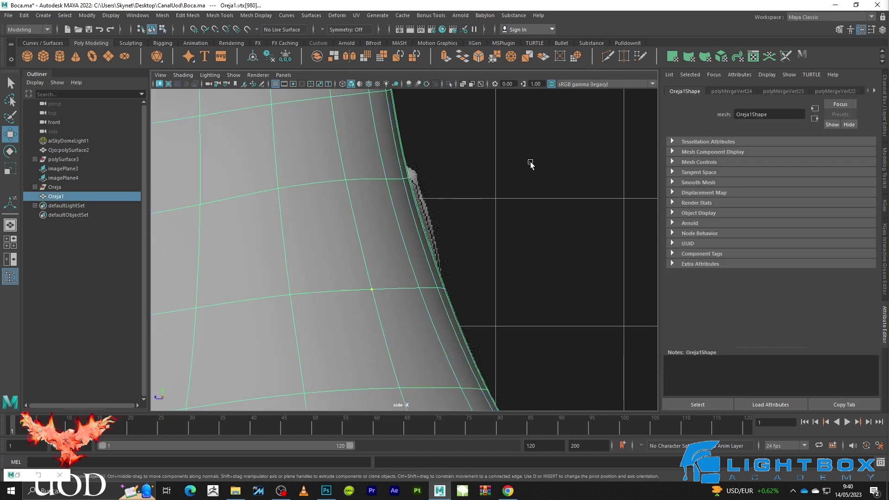
{"action": "scroll", "coordinate": [530, 162], "scroll_direction": "down", "scroll_amount": 5}
{"action": "left_click", "coordinate": [523, 255]}
{"action": "mouse_move", "coordinate": [523, 255]}
{"action": "left_mouse_down"}
{"action": "mouse_move", "coordinate": [529, 230]}
{"action": "mouse_move", "coordinate": [483, 246]}
{"action": "mouse_move", "coordinate": [457, 277]}
{"action": "mouse_move", "coordinate": [375, 268]}
{"action": "mouse_move", "coordinate": [419, 282]}
{"action": "left_mouse_up"}
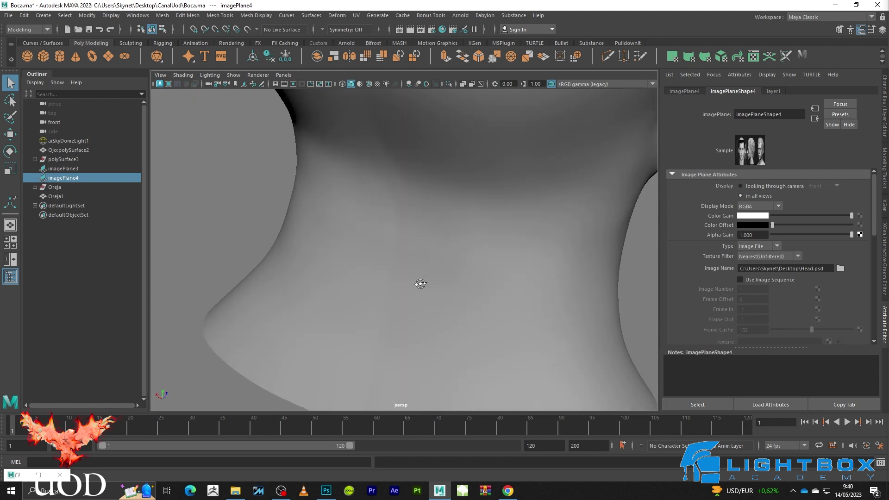
Select Oreja1, show the Channel Box/Layer Editor, zoom out and select the reference image planes
{"action": "left_click", "coordinate": [448, 223]}
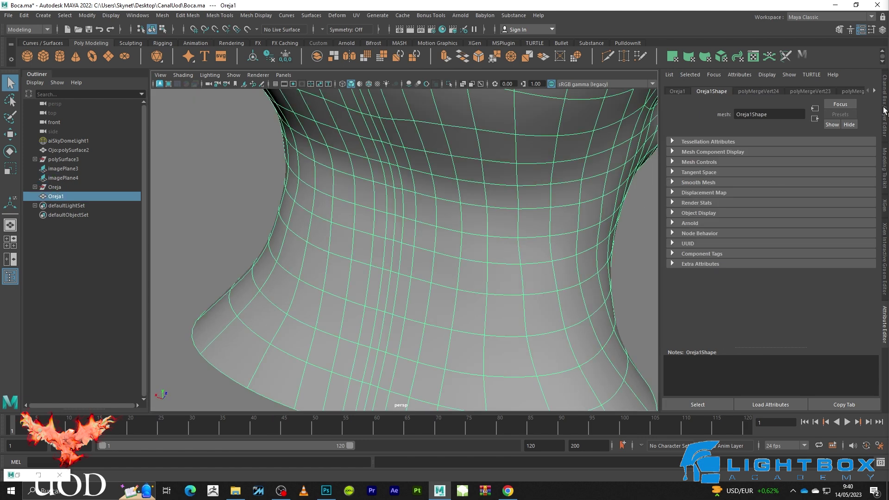
{"action": "left_click", "coordinate": [885, 111]}
{"action": "scroll", "coordinate": [677, 310], "scroll_direction": "down", "scroll_amount": 5}
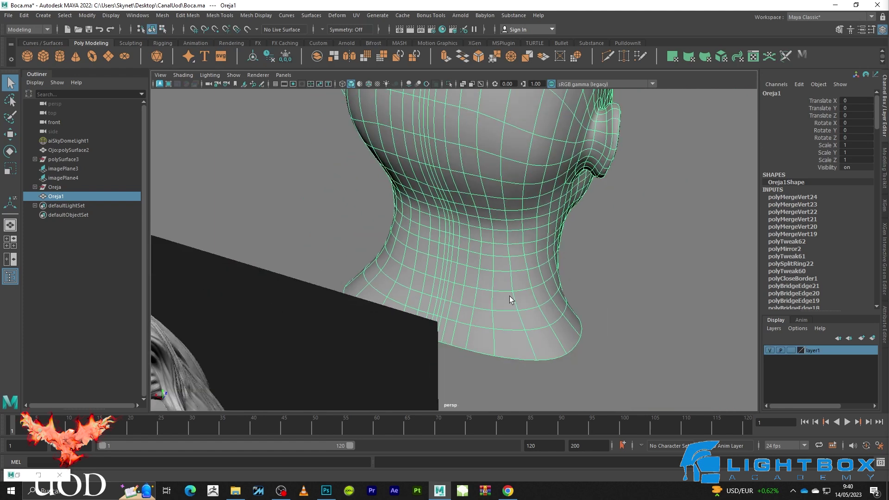
{"action": "scroll", "coordinate": [676, 310], "scroll_direction": "down", "scroll_amount": 4}
{"action": "left_click", "coordinate": [410, 326]}
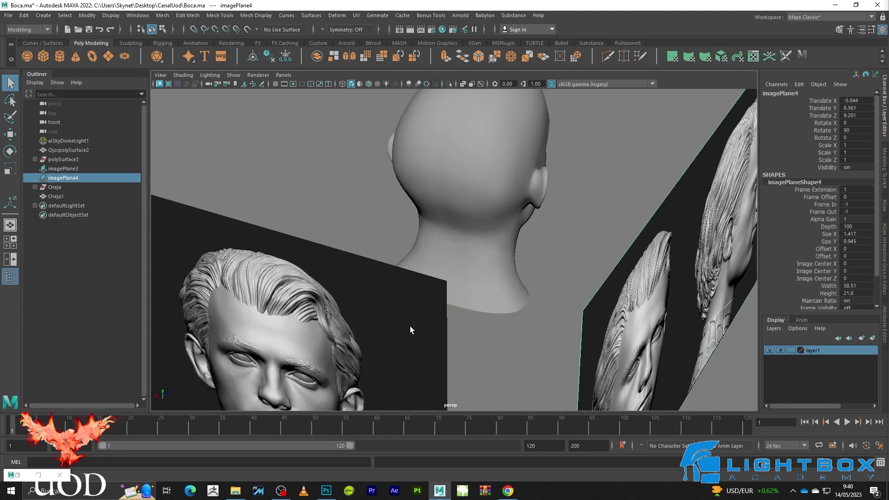
Add both reference image planes to layer1 and hide that layer
{"action": "right_click", "coordinate": [817, 355]}
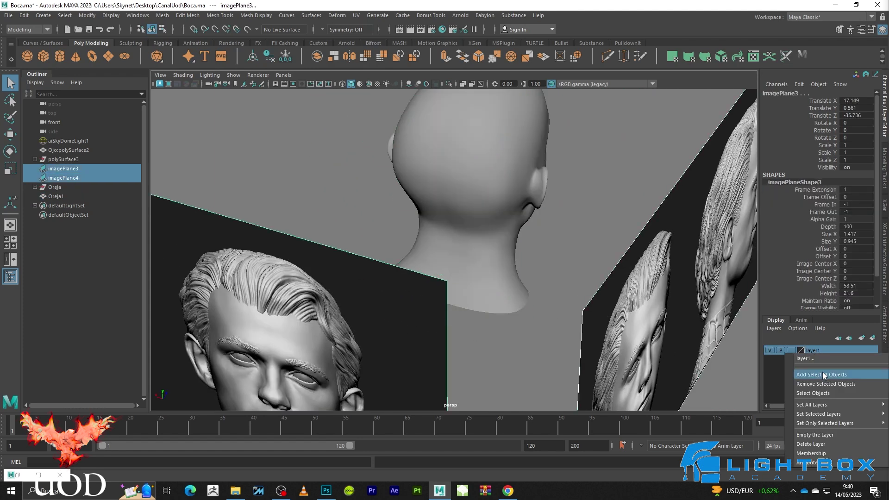
{"action": "left_click", "coordinate": [822, 374]}
{"action": "left_click", "coordinate": [769, 350]}
Select the Oreja1 neck mesh and switch to vertex editing
{"action": "left_click", "coordinate": [471, 182]}
{"action": "scroll", "coordinate": [471, 181], "scroll_direction": "up", "scroll_amount": 5}
{"action": "scroll", "coordinate": [600, 224], "scroll_direction": "up", "scroll_amount": 3}
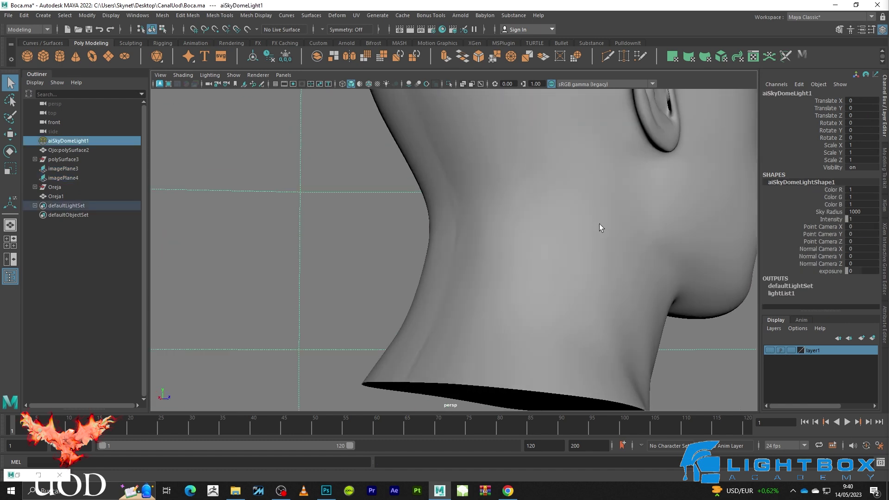
{"action": "left_click", "coordinate": [474, 233]}
{"action": "scroll", "coordinate": [429, 204], "scroll_direction": "up", "scroll_amount": 3}
{"action": "scroll", "coordinate": [429, 205], "scroll_direction": "down", "scroll_amount": 3}
{"action": "scroll", "coordinate": [540, 302], "scroll_direction": "down", "scroll_amount": 2}
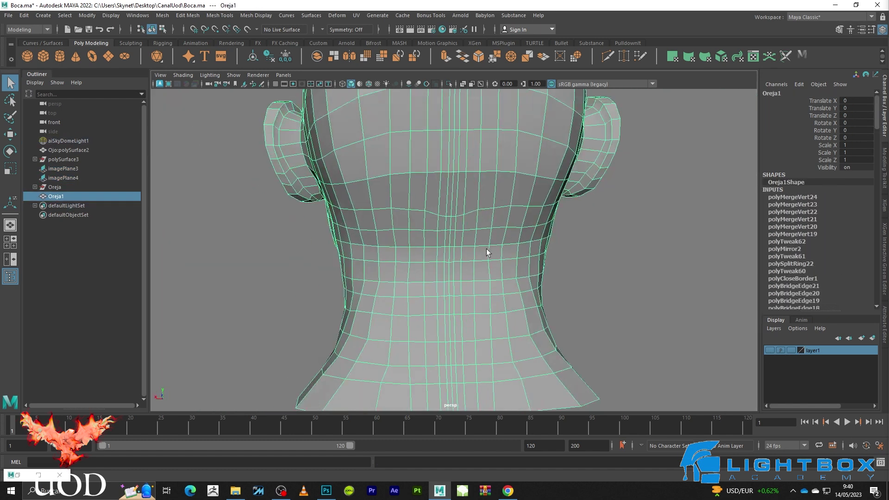
{"action": "key", "text": "F9"}
{"action": "scroll", "coordinate": [486, 249], "scroll_direction": "up", "scroll_amount": 2}
{"action": "left_click", "coordinate": [537, 186]}
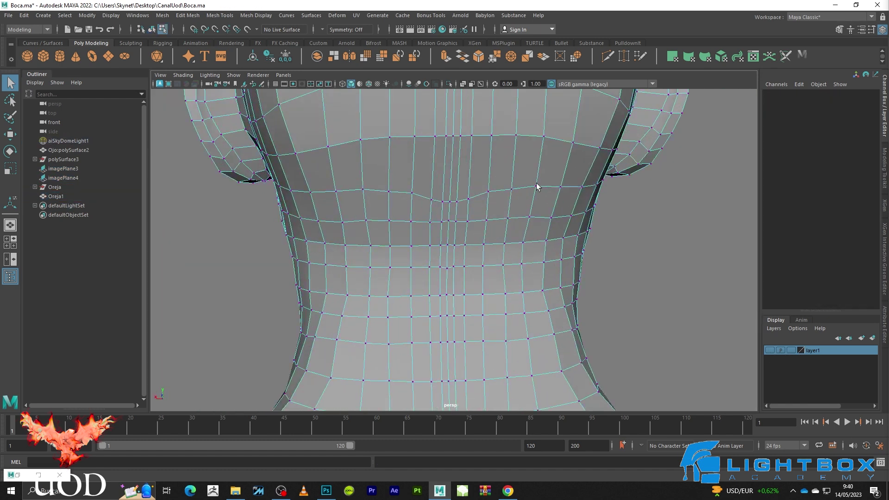
Select an edge on the wavy neck loop
{"action": "left_click", "coordinate": [364, 190]}
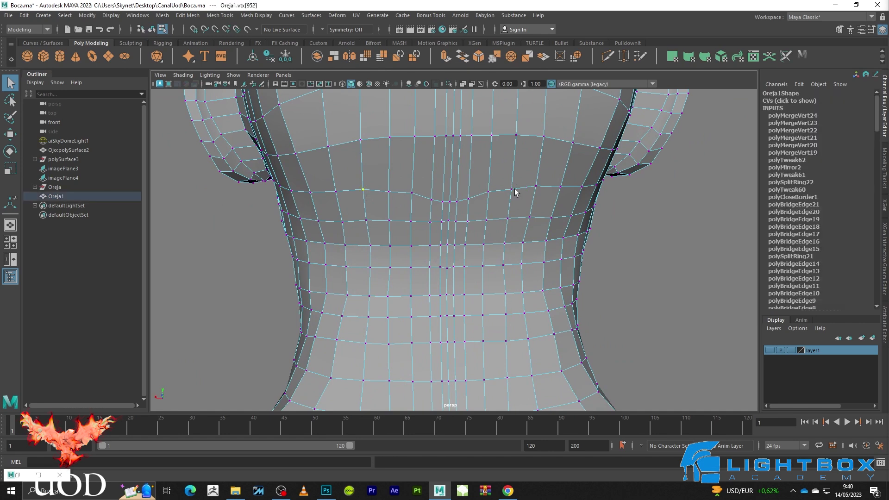
{"action": "scroll", "coordinate": [509, 216], "scroll_direction": "up", "scroll_amount": 1}
{"action": "scroll", "coordinate": [509, 217], "scroll_direction": "up", "scroll_amount": 1}
{"action": "scroll", "coordinate": [533, 282], "scroll_direction": "up", "scroll_amount": 2}
{"action": "left_click", "coordinate": [559, 253]}
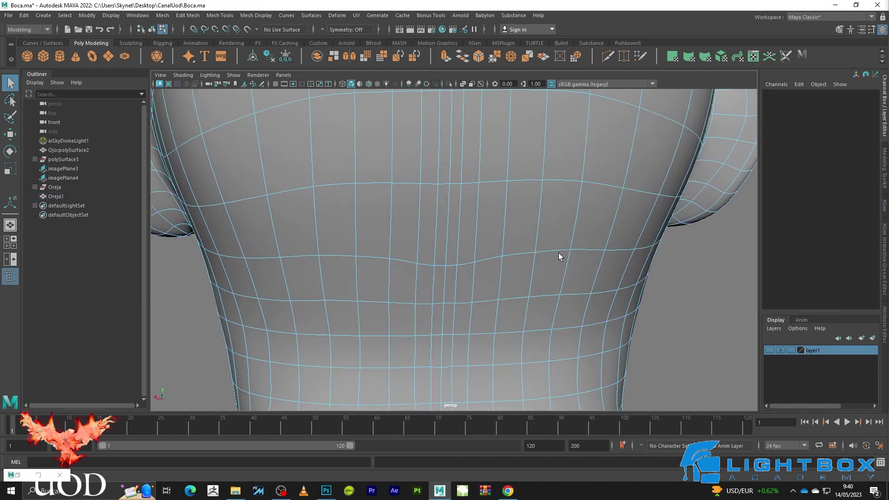
{"action": "left_click", "coordinate": [543, 252]}
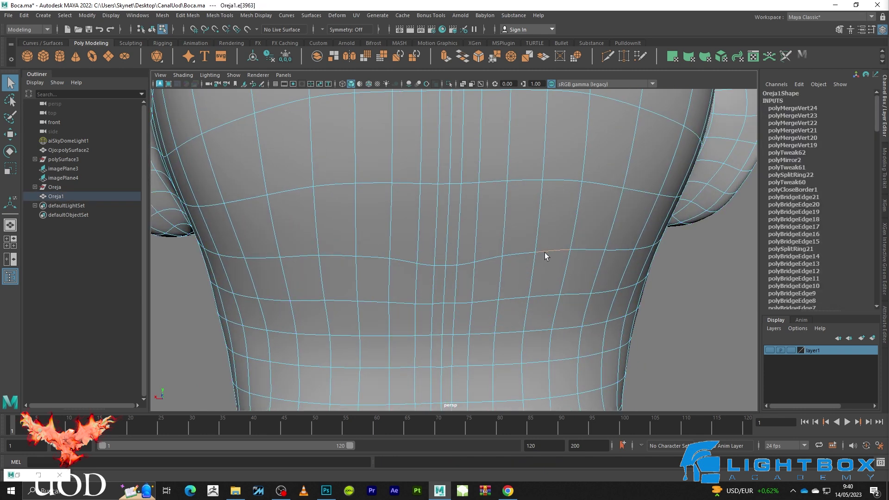
Scale the selected neck loop vertically to flatten its waviness
{"action": "key", "text": "r"}
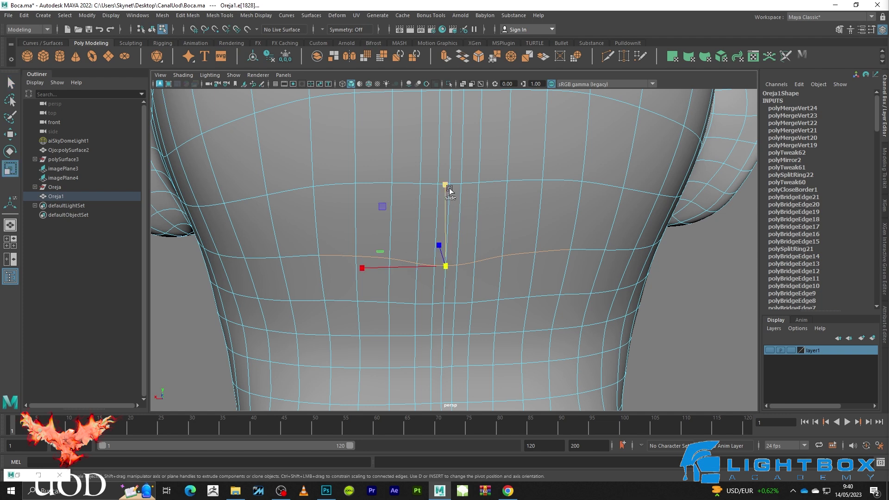
{"action": "mouse_move", "coordinate": [453, 363]}
{"action": "left_mouse_down", "text": "alt"}
{"action": "mouse_move", "coordinate": [454, 294]}
{"action": "mouse_move", "coordinate": [494, 226]}
{"action": "left_mouse_up", "text": "alt"}
{"action": "mouse_move", "coordinate": [466, 281]}
{"action": "left_mouse_down", "text": "alt"}
{"action": "mouse_move", "coordinate": [468, 289]}
{"action": "mouse_move", "coordinate": [527, 285]}
{"action": "left_mouse_up", "text": "alt"}
{"action": "left_click_drag", "start_coordinate": [483, 218], "coordinate": [478, 196]}
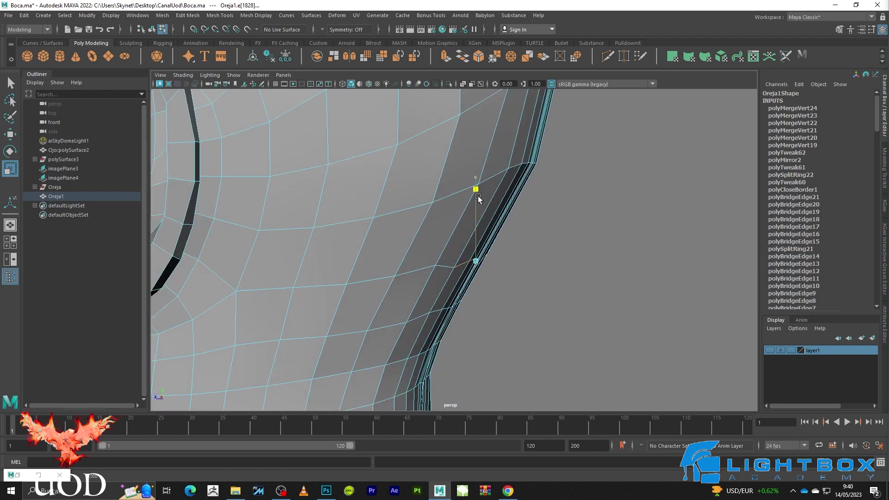
{"action": "mouse_move", "coordinate": [506, 274]}
{"action": "left_mouse_down", "text": "alt"}
{"action": "mouse_move", "coordinate": [397, 258]}
{"action": "mouse_move", "coordinate": [426, 250]}
{"action": "left_mouse_up", "text": "alt"}
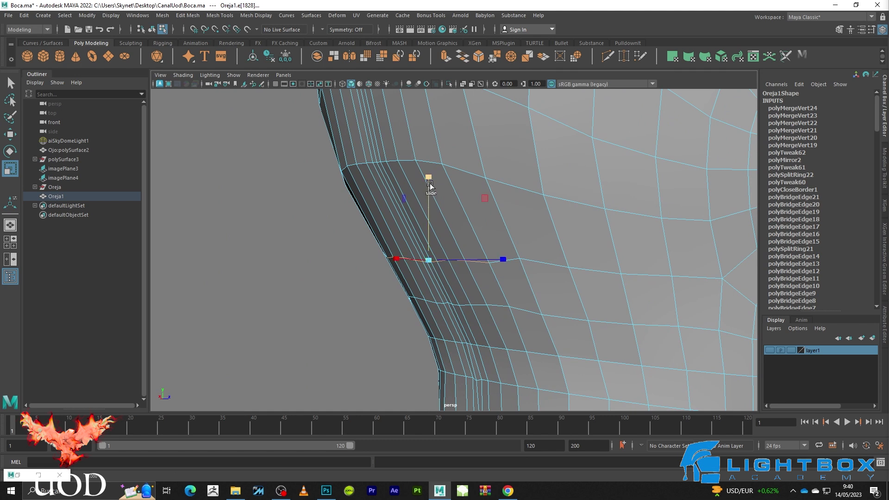
Slide the edge loop up the neck and preview the smoothed mesh
{"action": "key", "text": "w"}
{"action": "left_click_drag", "start_coordinate": [434, 210], "coordinate": [433, 201]}
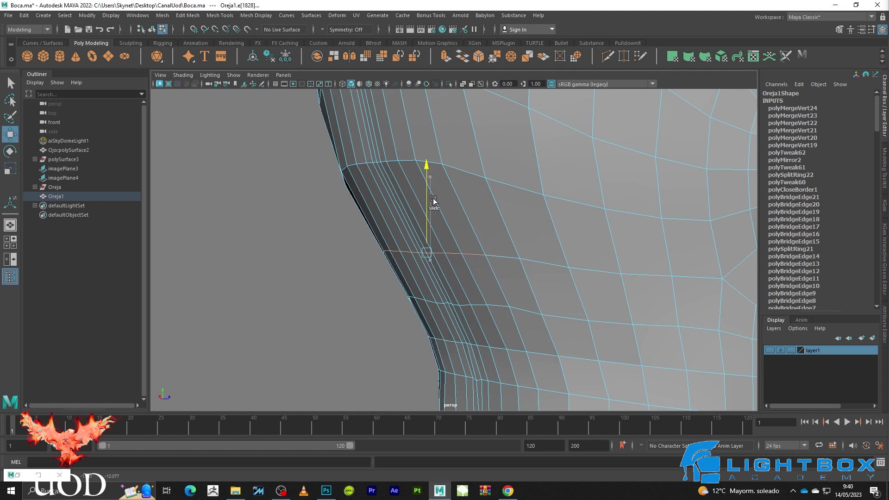
{"action": "scroll", "coordinate": [507, 205], "scroll_direction": "down", "scroll_amount": 3}
{"action": "key", "text": "3"}
{"action": "key", "text": "F8"}
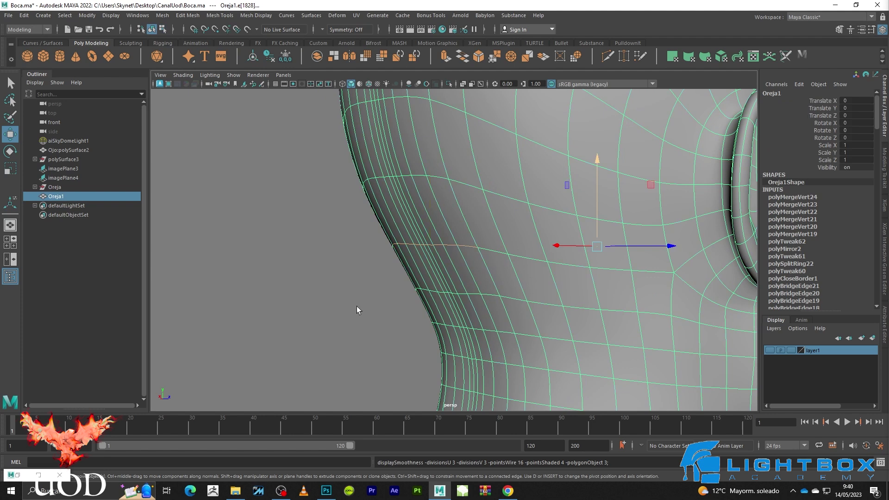
Orbit around Oreja1 to inspect the neck, head side and ear
{"action": "left_click", "coordinate": [357, 306]}
{"action": "scroll", "coordinate": [356, 305], "scroll_direction": "down", "scroll_amount": 5}
{"action": "mouse_move", "coordinate": [462, 314]}
{"action": "left_mouse_down", "text": "alt"}
{"action": "mouse_move", "coordinate": [506, 308]}
{"action": "mouse_move", "coordinate": [488, 308]}
{"action": "mouse_move", "coordinate": [510, 317]}
{"action": "left_mouse_up", "text": "alt"}
{"action": "left_click", "coordinate": [491, 287]}
{"action": "scroll", "coordinate": [518, 287], "scroll_direction": "up", "scroll_amount": 5}
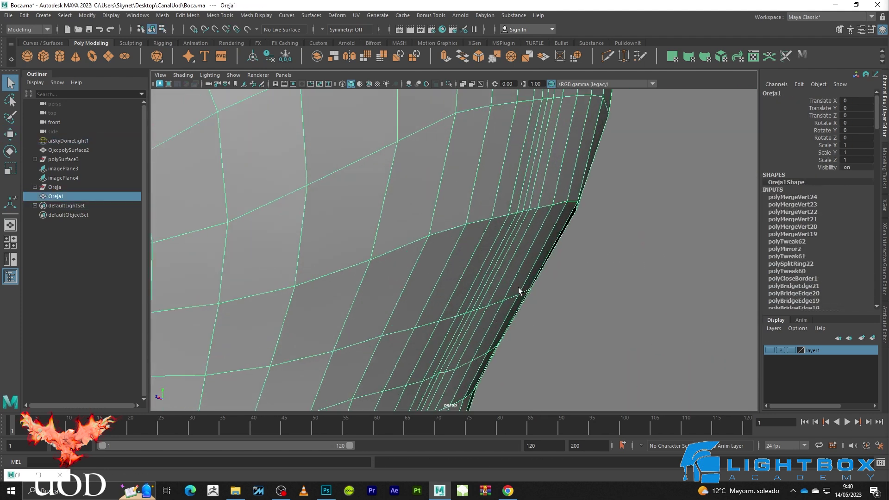
{"action": "mouse_move", "coordinate": [533, 250]}
{"action": "left_mouse_down", "text": "alt"}
{"action": "mouse_move", "coordinate": [524, 242]}
{"action": "mouse_move", "coordinate": [546, 297]}
{"action": "mouse_move", "coordinate": [516, 262]}
{"action": "left_mouse_up", "text": "alt"}
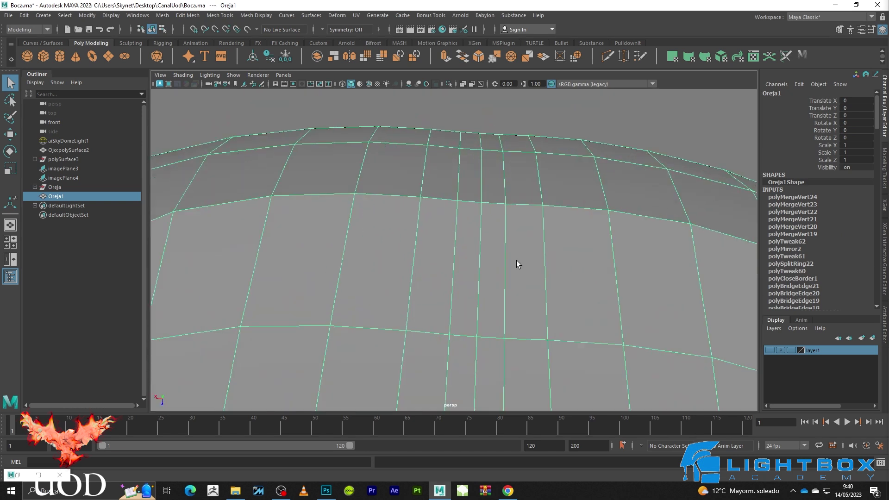
{"action": "left_click", "coordinate": [496, 143]}
{"action": "mouse_move", "coordinate": [497, 143]}
{"action": "left_mouse_down", "text": "alt"}
{"action": "mouse_move", "coordinate": [532, 151]}
{"action": "mouse_move", "coordinate": [531, 178]}
{"action": "left_mouse_up", "text": "alt"}
In X-ray, select vertices near the neck border and nudge them down to even the spacing
{"action": "key", "text": "alt+x"}
{"action": "left_click_drag", "start_coordinate": [505, 136], "coordinate": [435, 187]}
{"action": "left_click_drag", "start_coordinate": [469, 190], "coordinate": [469, 202]}
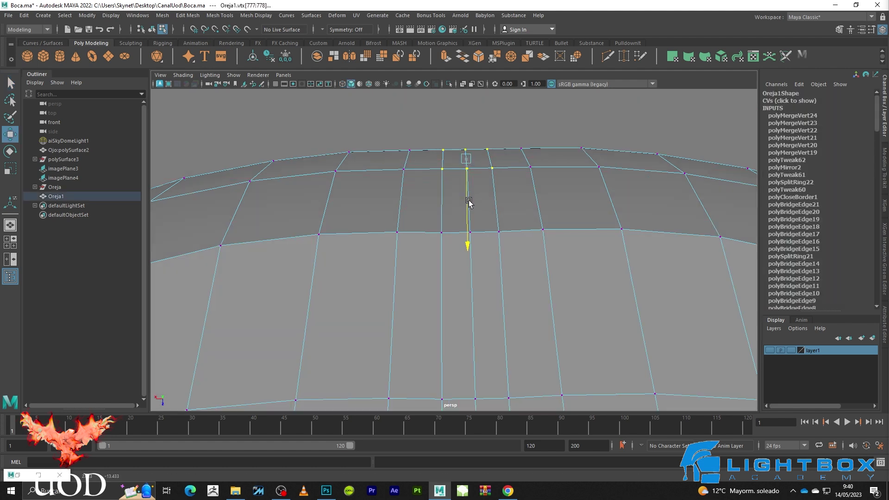
{"action": "key", "text": "q"}
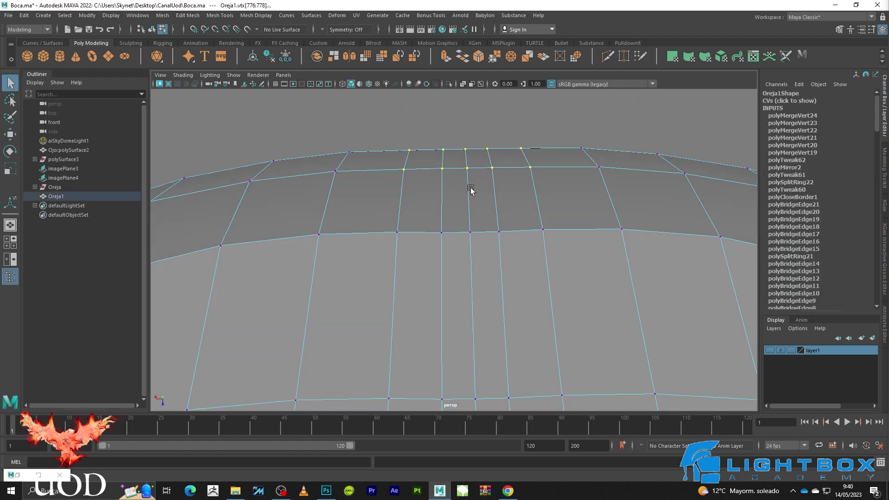
{"action": "key", "text": "w"}
{"action": "left_click_drag", "start_coordinate": [467, 202], "coordinate": [467, 206]}
{"action": "left_click_drag", "start_coordinate": [358, 143], "coordinate": [322, 183]}
{"action": "left_click_drag", "start_coordinate": [570, 180], "coordinate": [569, 196], "text": "shift"}
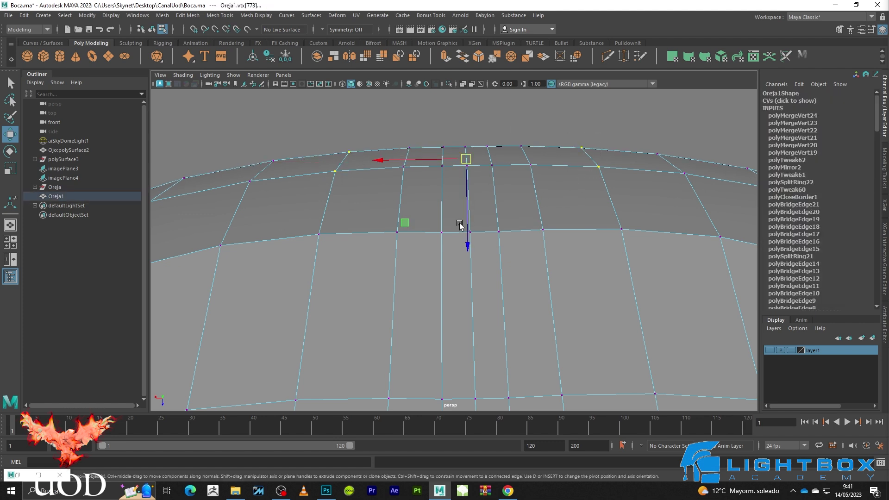
Check the wireframe, then switch to edge editing and pick a neck edge
{"action": "key", "text": "q"}
{"action": "key", "text": "4"}
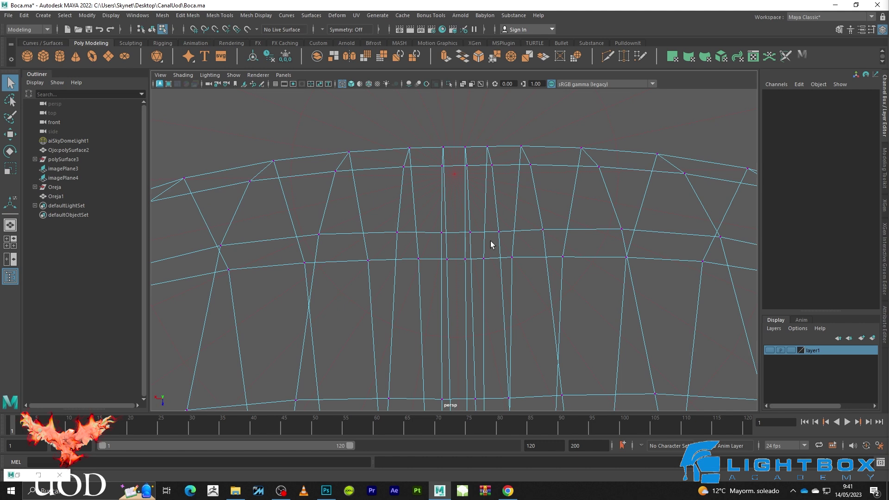
{"action": "key", "text": "5"}
{"action": "key", "text": "F8"}
{"action": "key", "text": "F10"}
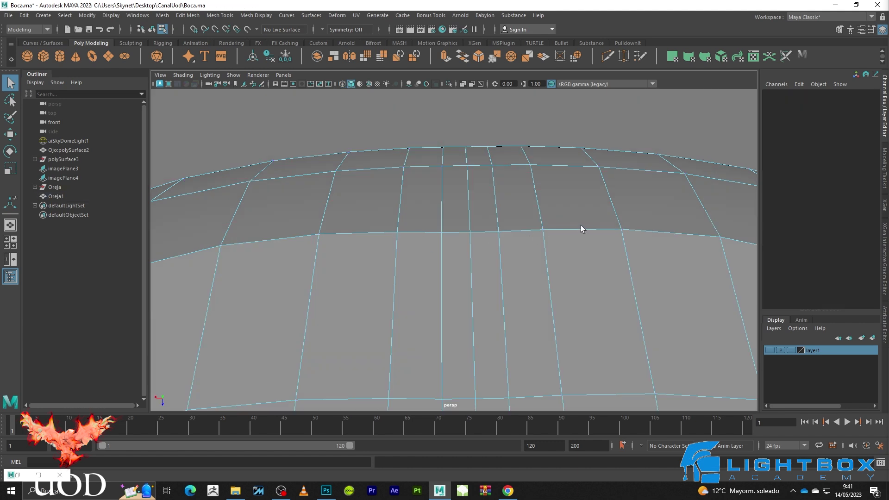
{"action": "left_click", "coordinate": [577, 229]}
Select the horizontal neck edge loop and orbit so it runs horizontally
{"action": "double_click", "coordinate": [354, 234]}
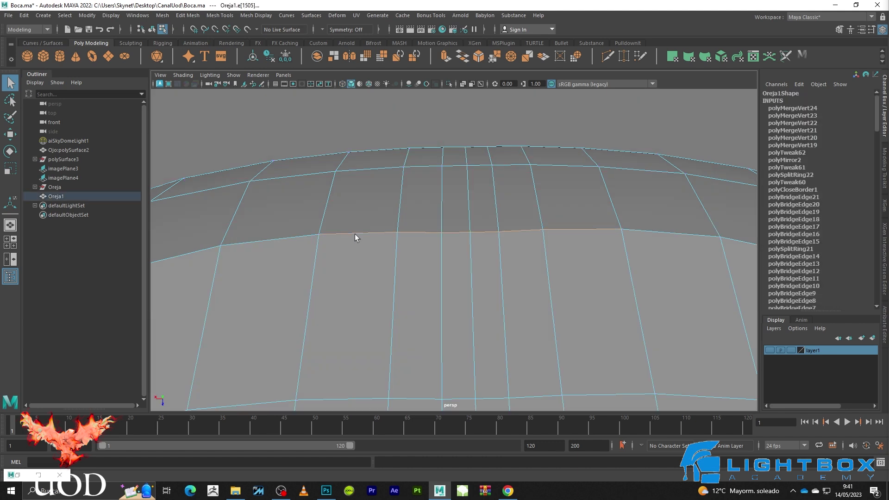
{"action": "key", "text": "r"}
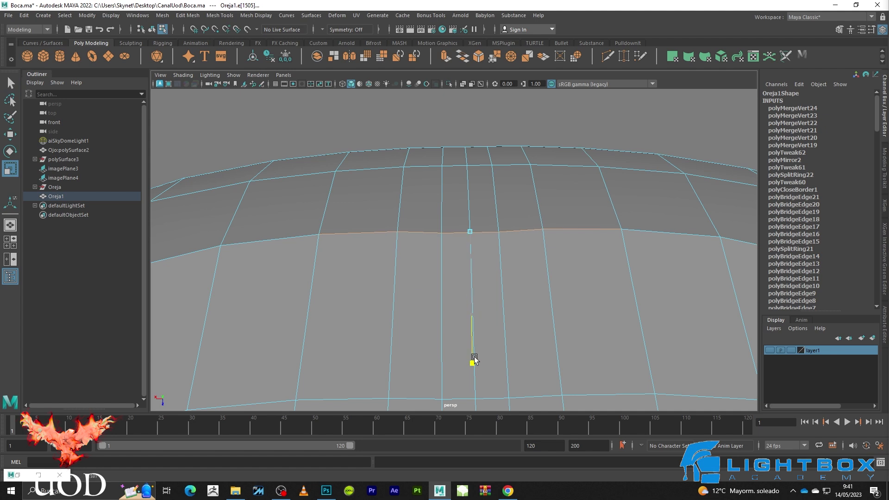
{"action": "key", "text": "w"}
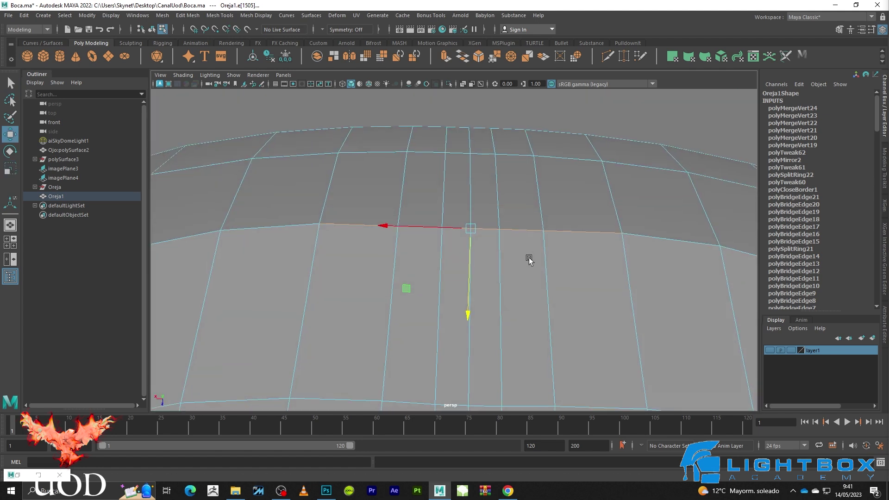
{"action": "scroll", "coordinate": [528, 258], "scroll_direction": "up", "scroll_amount": 5}
{"action": "left_click_drag", "start_coordinate": [654, 306], "coordinate": [487, 251], "text": "alt"}
{"action": "key", "text": "F9"}
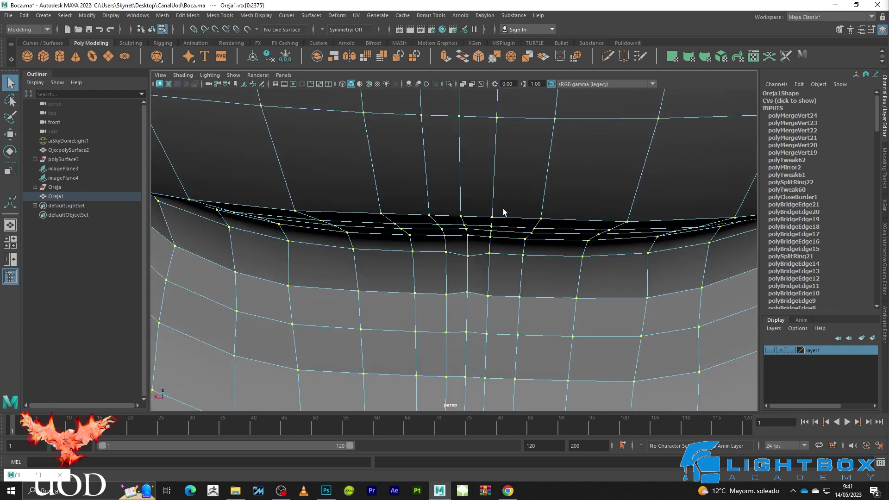
{"action": "key", "text": "F10"}
Move the fold edge and the edges along the dark fold to smooth its outline
{"action": "left_click", "coordinate": [515, 220]}
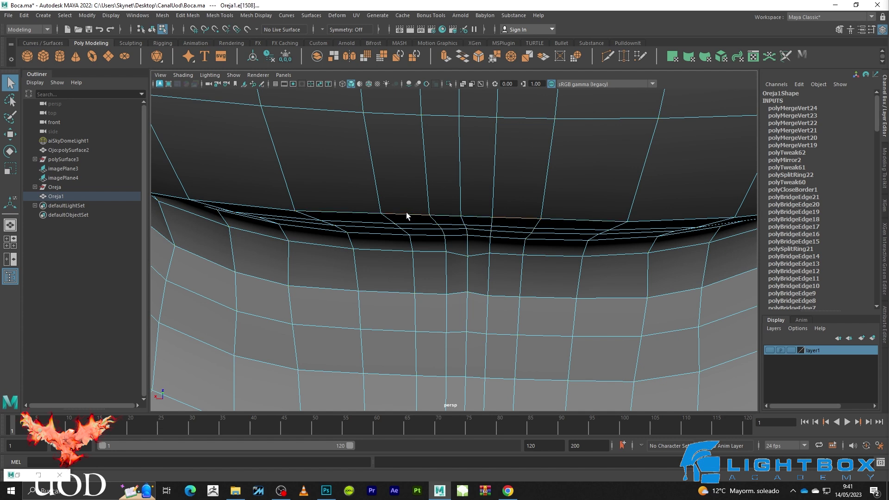
{"action": "key", "text": "w"}
{"action": "left_click_drag", "start_coordinate": [463, 153], "coordinate": [463, 143]}
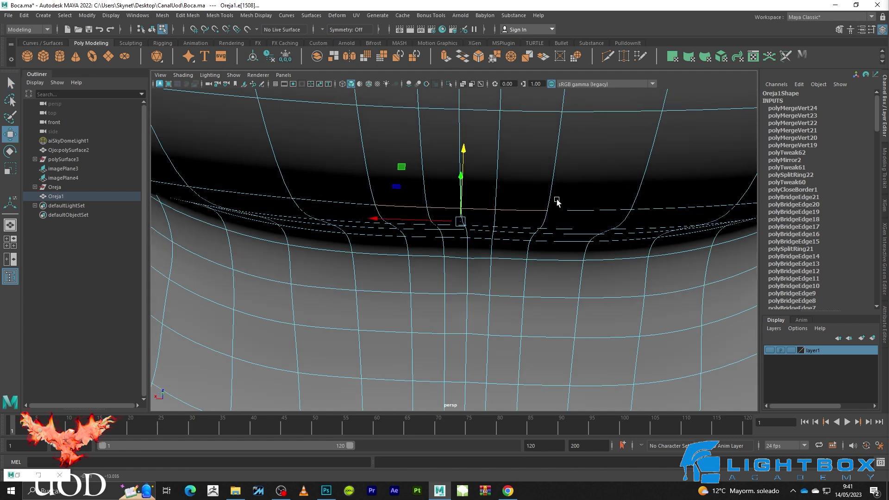
{"action": "left_click_drag", "start_coordinate": [557, 202], "coordinate": [540, 222], "text": "alt"}
{"action": "key", "text": "q"}
{"action": "left_click_drag", "start_coordinate": [412, 163], "coordinate": [388, 223]}
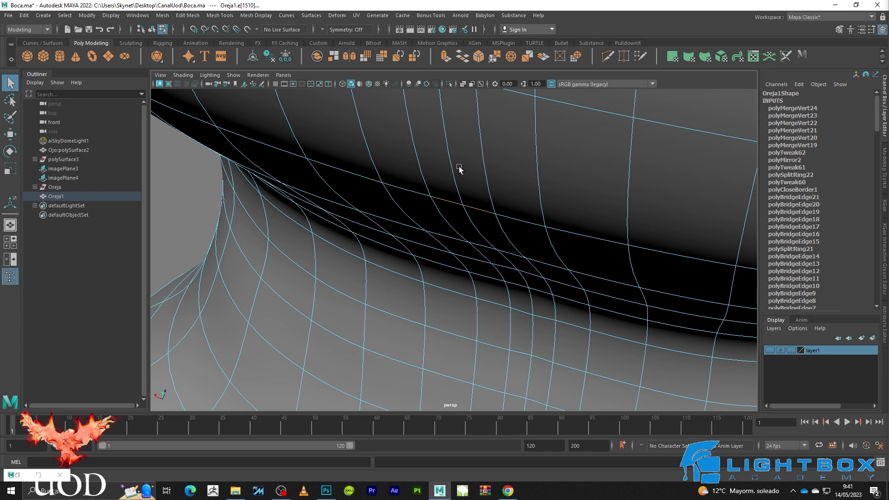
{"action": "key", "text": "w"}
{"action": "left_click_drag", "start_coordinate": [482, 158], "coordinate": [476, 197]}
Return to object mode and frame the whole head in profile
{"action": "key", "text": "F8"}
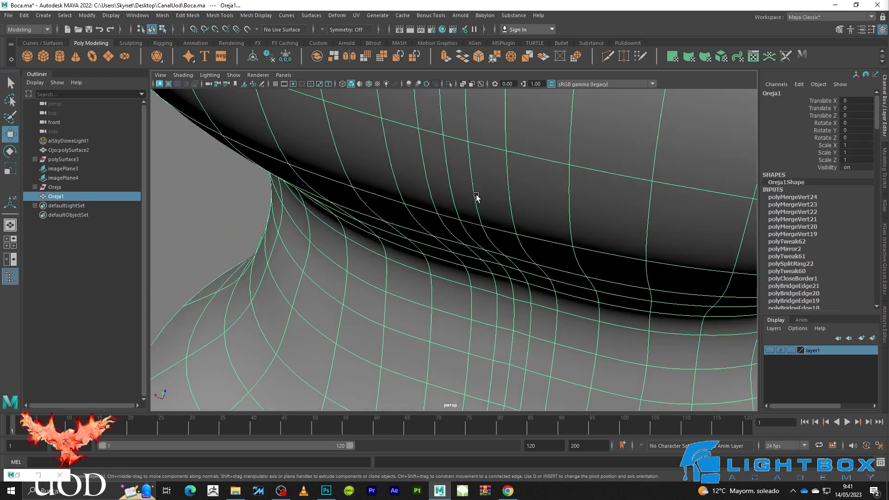
{"action": "key", "text": "q"}
{"action": "left_click", "coordinate": [266, 234]}
{"action": "mouse_move", "coordinate": [356, 228]}
{"action": "left_mouse_down", "text": "alt"}
{"action": "mouse_move", "coordinate": [523, 207]}
{"action": "mouse_move", "coordinate": [468, 174]}
{"action": "left_mouse_up", "text": "alt"}
{"action": "mouse_move", "coordinate": [457, 269]}
{"action": "left_mouse_down", "text": "alt"}
{"action": "mouse_move", "coordinate": [482, 254]}
{"action": "mouse_move", "coordinate": [451, 242]}
{"action": "mouse_move", "coordinate": [487, 242]}
{"action": "left_mouse_up", "text": "alt"}
{"action": "scroll", "coordinate": [466, 220], "scroll_direction": "down", "scroll_amount": 5}
{"action": "middle_click_drag", "start_coordinate": [486, 242], "coordinate": [448, 232], "text": "alt"}
Select the head mesh in vertex mode and switch to the side orthographic view
{"action": "scroll", "coordinate": [448, 231], "scroll_direction": "up", "scroll_amount": 3}
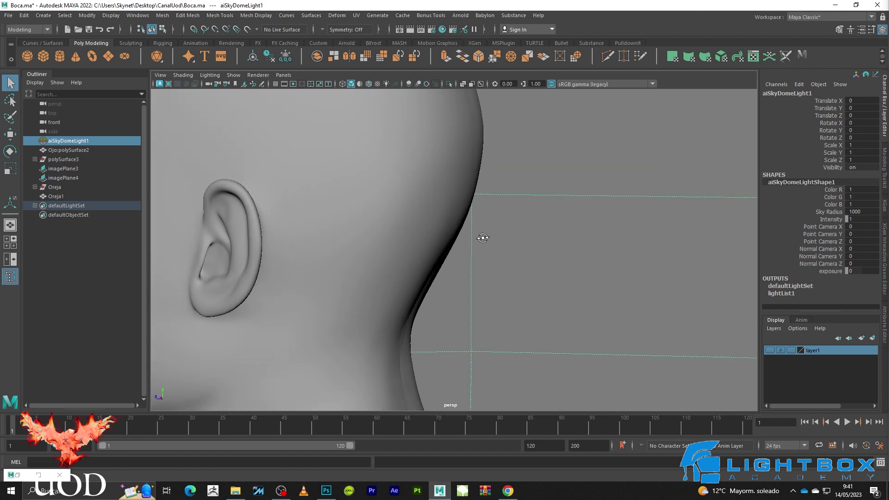
{"action": "left_click", "coordinate": [447, 213]}
{"action": "scroll", "coordinate": [454, 198], "scroll_direction": "up", "scroll_amount": 3}
{"action": "key", "text": "F9"}
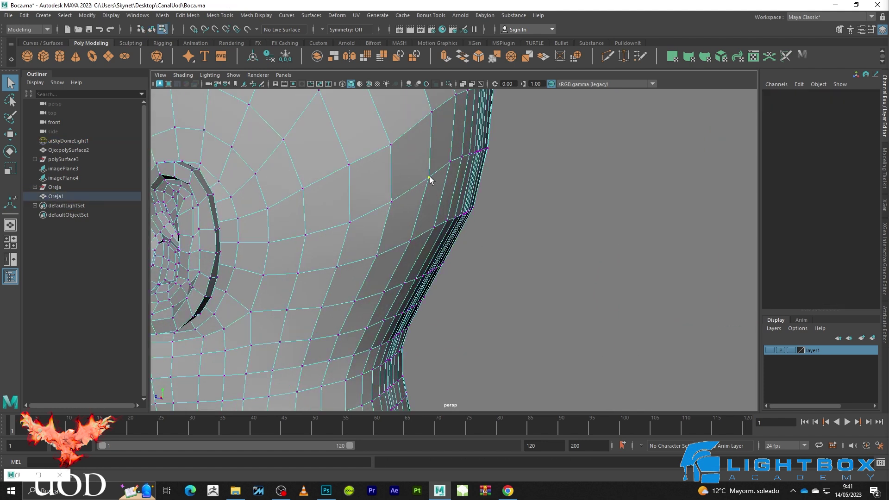
{"action": "left_click", "coordinate": [429, 177]}
{"action": "left_click_drag", "start_coordinate": [429, 177], "coordinate": [627, 302]}
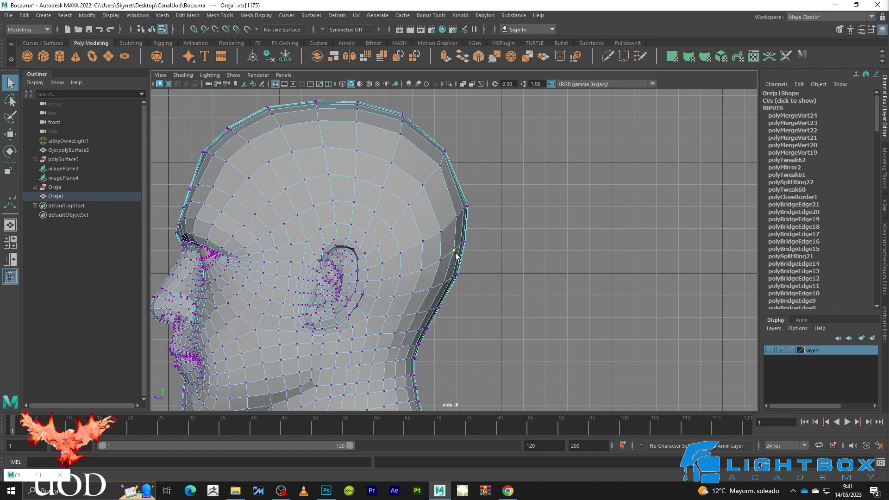
Pull a back-of-head outline vertex outward to match the silhouette
{"action": "scroll", "coordinate": [457, 256], "scroll_direction": "up", "scroll_amount": 5}
{"action": "scroll", "coordinate": [459, 255], "scroll_direction": "up", "scroll_amount": 3}
{"action": "left_click", "coordinate": [492, 207]}
{"action": "key", "text": "w"}
{"action": "mouse_move", "coordinate": [488, 216]}
{"action": "left_mouse_down"}
{"action": "mouse_move", "coordinate": [515, 217]}
{"action": "mouse_move", "coordinate": [537, 202]}
{"action": "mouse_move", "coordinate": [518, 213]}
{"action": "mouse_move", "coordinate": [498, 205]}
{"action": "mouse_move", "coordinate": [491, 230]}
{"action": "mouse_move", "coordinate": [525, 208]}
{"action": "left_mouse_up"}
{"action": "left_click", "coordinate": [536, 193]}
Compare the low-poly cage with the smoothed preview to check the result
{"action": "key", "text": "1"}
{"action": "key", "text": "3"}
{"action": "left_click", "coordinate": [523, 197]}
{"action": "key", "text": "1"}
{"action": "key", "text": "3"}
{"action": "left_click", "coordinate": [505, 232]}
{"action": "key", "text": "1"}
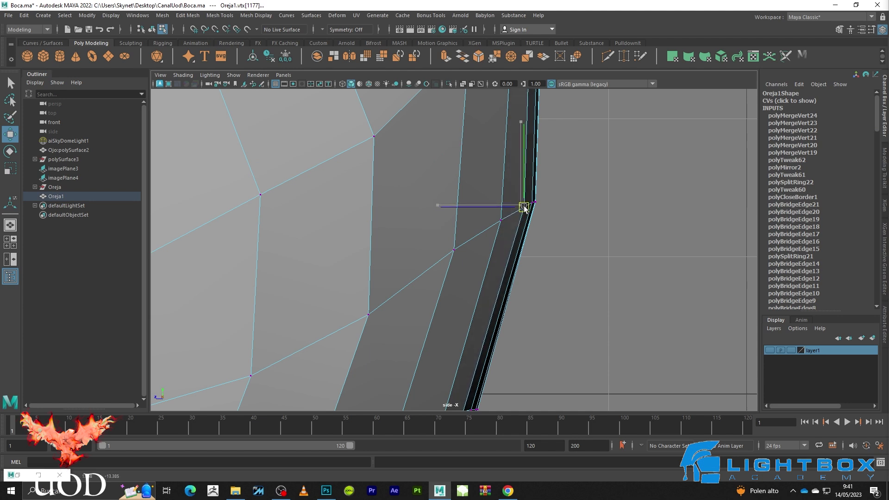
{"action": "left_click", "coordinate": [445, 238]}
{"action": "key", "text": "3"}
{"action": "scroll", "coordinate": [431, 192], "scroll_direction": "down", "scroll_amount": 3}
Raise two back-of-head vertices upward to follow the profile
{"action": "left_click", "coordinate": [422, 192]}
{"action": "left_click_drag", "start_coordinate": [423, 192], "coordinate": [423, 163]}
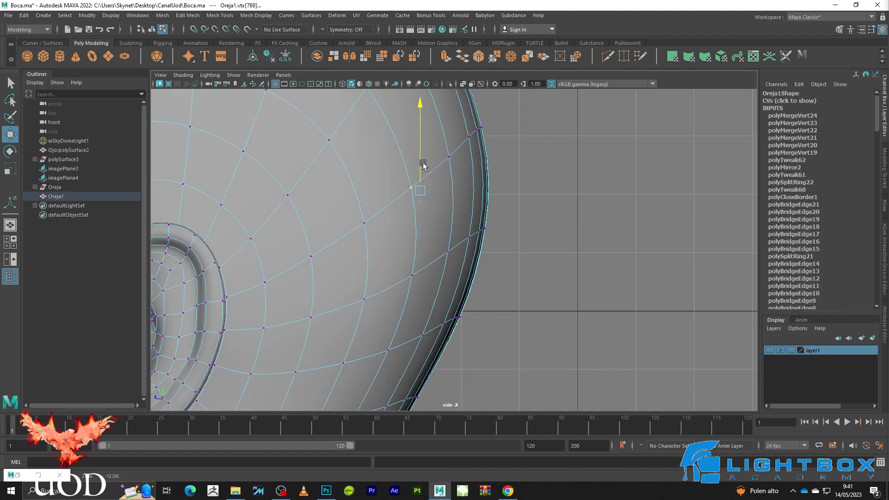
{"action": "key", "text": "1"}
{"action": "left_click", "coordinate": [461, 163]}
{"action": "left_click_drag", "start_coordinate": [462, 142], "coordinate": [462, 139]}
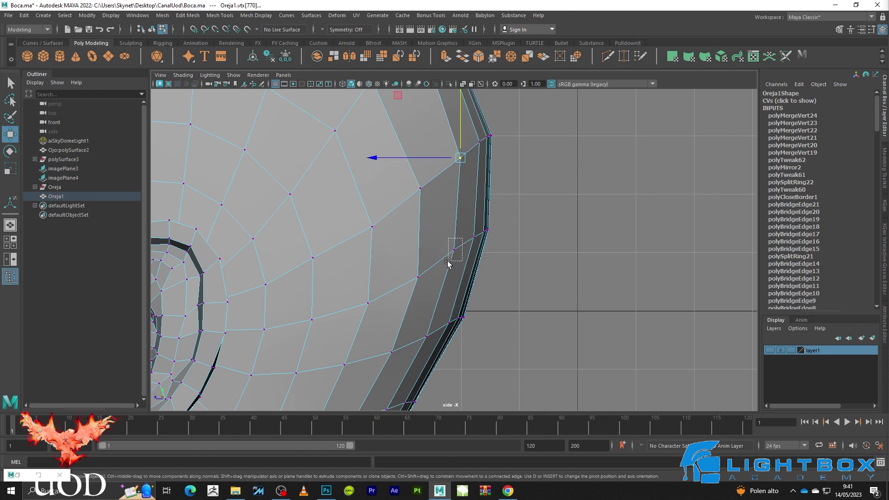
Push an outline vertex toward the silhouette and show the four-view layout
{"action": "left_click", "coordinate": [454, 250]}
{"action": "key", "text": "3"}
{"action": "left_click_drag", "start_coordinate": [439, 251], "coordinate": [437, 251]}
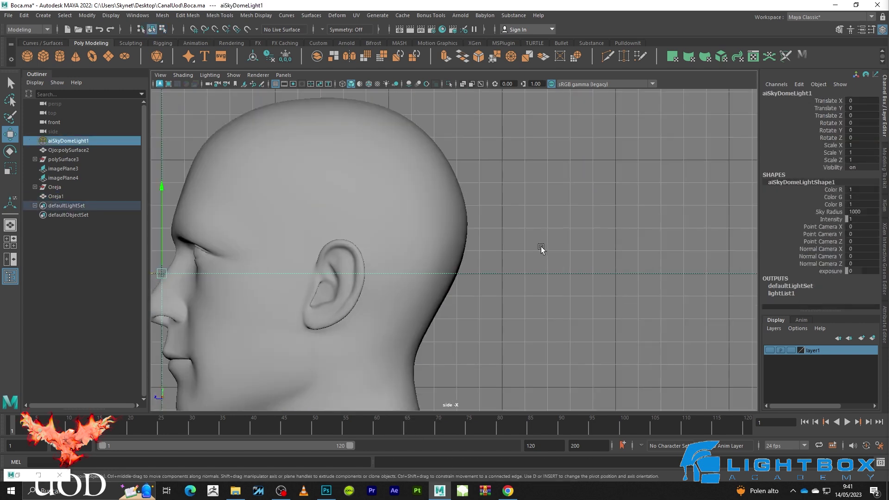
{"action": "key", "text": "space"}
{"action": "key", "text": "space"}
{"action": "key", "text": "space"}
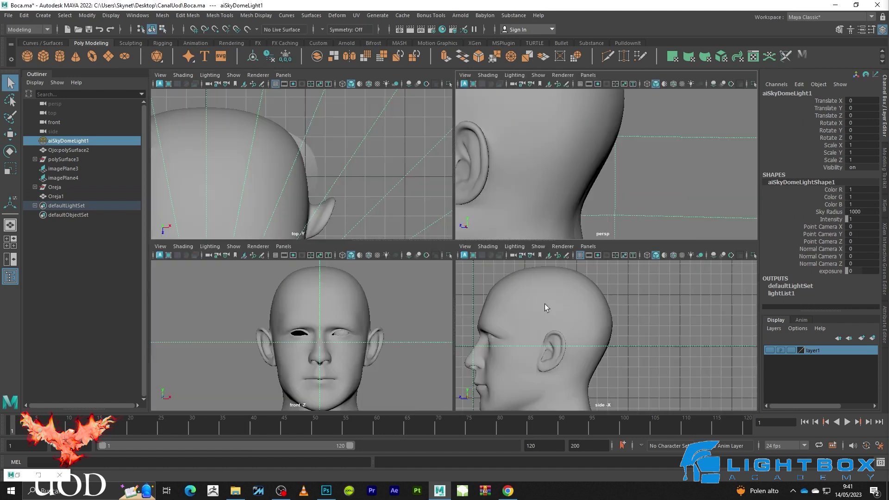
{"action": "key", "text": "space"}
Nudge the back-of-head edge vertices toward the visible hair reference
{"action": "scroll", "coordinate": [458, 218], "scroll_direction": "up", "scroll_amount": 3}
{"action": "scroll", "coordinate": [476, 189], "scroll_direction": "up", "scroll_amount": 2}
{"action": "left_click", "coordinate": [476, 190]}
{"action": "key", "text": "F9"}
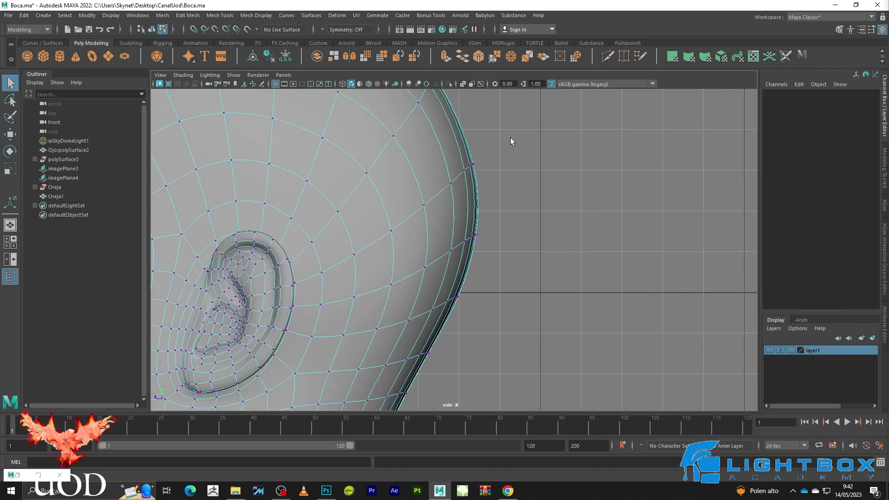
{"action": "left_click_drag", "start_coordinate": [511, 137], "coordinate": [439, 272]}
{"action": "left_click", "coordinate": [770, 350]}
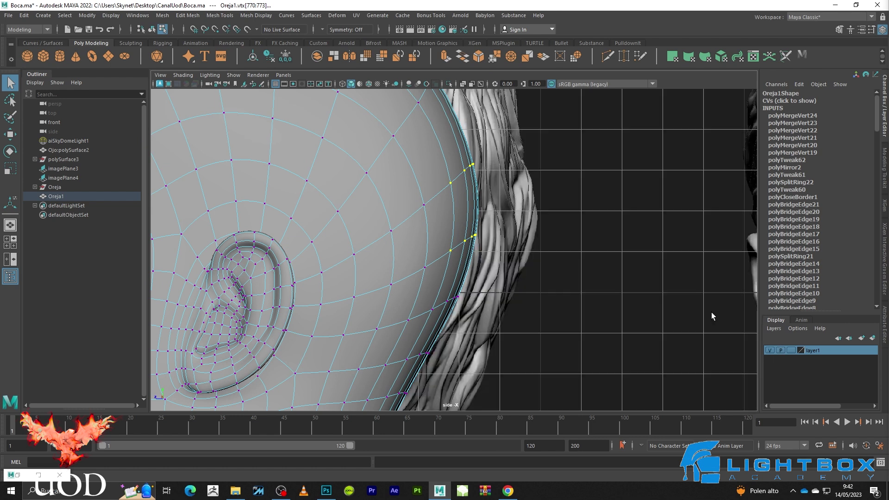
{"action": "key", "text": "w"}
{"action": "scroll", "coordinate": [443, 203], "scroll_direction": "up", "scroll_amount": 2}
{"action": "left_click_drag", "start_coordinate": [444, 203], "coordinate": [448, 203]}
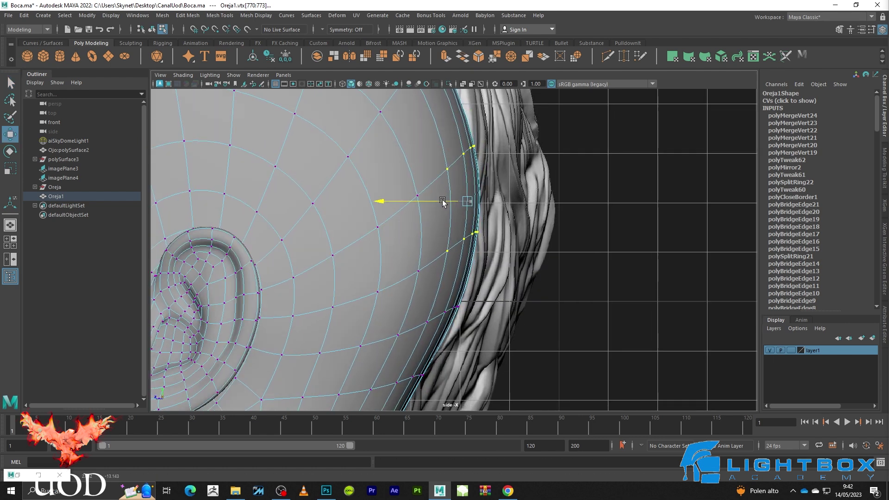
{"action": "left_click", "coordinate": [449, 253]}
Select vertices along the head outline and check them in smooth preview
{"action": "scroll", "coordinate": [449, 254], "scroll_direction": "up", "scroll_amount": 2}
{"action": "left_click_drag", "start_coordinate": [435, 272], "coordinate": [404, 295]}
{"action": "key", "text": "3"}
{"action": "key", "text": "1"}
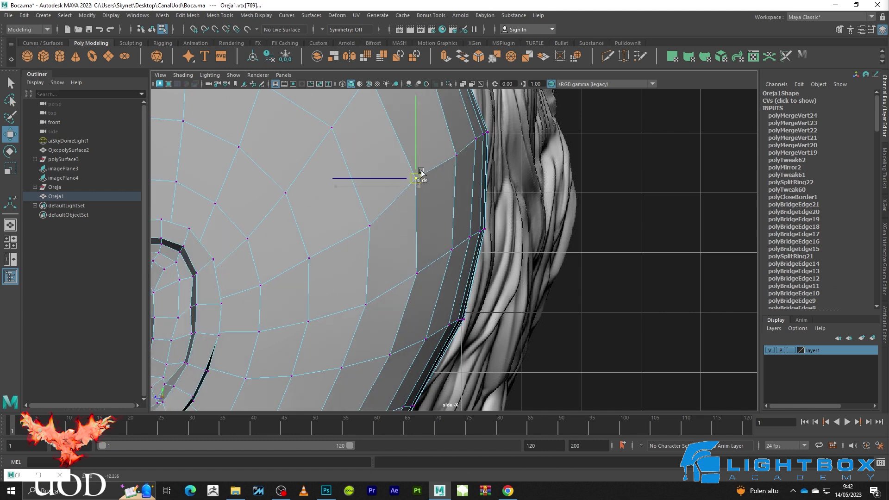
{"action": "left_click_drag", "start_coordinate": [487, 112], "coordinate": [468, 153]}
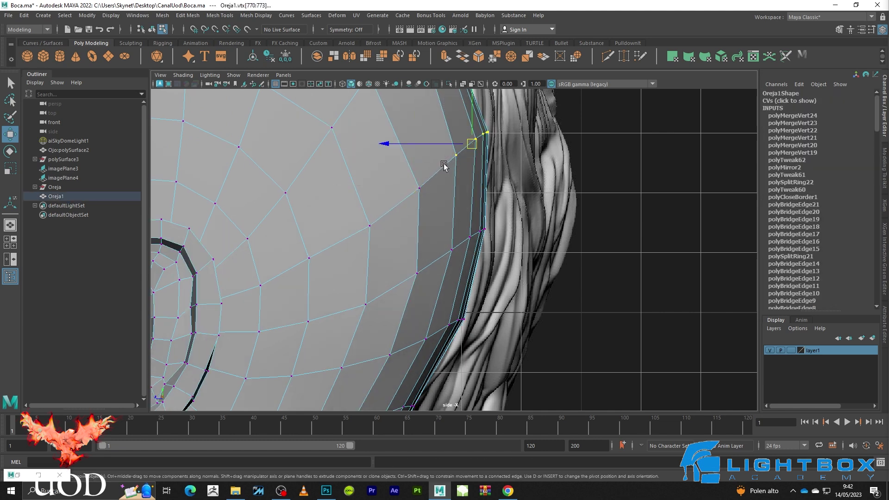
{"action": "key", "text": "3"}
{"action": "left_click", "coordinate": [440, 210]}
{"action": "key", "text": "F8"}
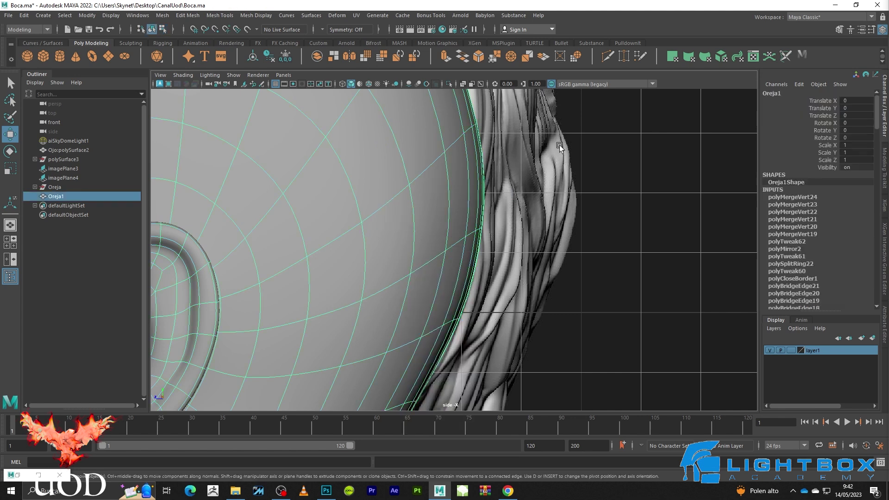
Frame the whole head in side view and resume vertex editing on the low-res cage
{"action": "left_click", "coordinate": [560, 145]}
{"action": "key", "text": "f"}
{"action": "scroll", "coordinate": [451, 251], "scroll_direction": "down", "scroll_amount": 3}
{"action": "scroll", "coordinate": [445, 264], "scroll_direction": "up", "scroll_amount": 3}
{"action": "key", "text": "q"}
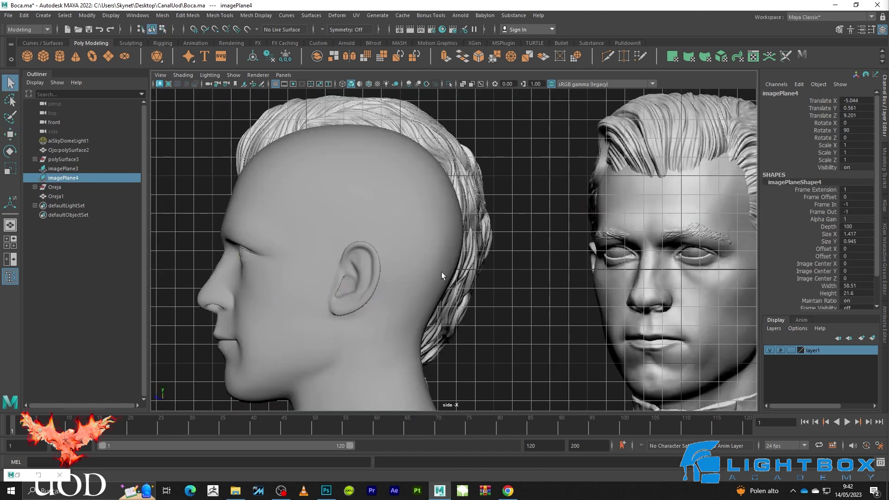
{"action": "left_click", "coordinate": [426, 268]}
{"action": "scroll", "coordinate": [426, 268], "scroll_direction": "up", "scroll_amount": 4}
{"action": "key", "text": "F8"}
{"action": "key", "text": "1"}
{"action": "scroll", "coordinate": [460, 249], "scroll_direction": "up", "scroll_amount": 2}
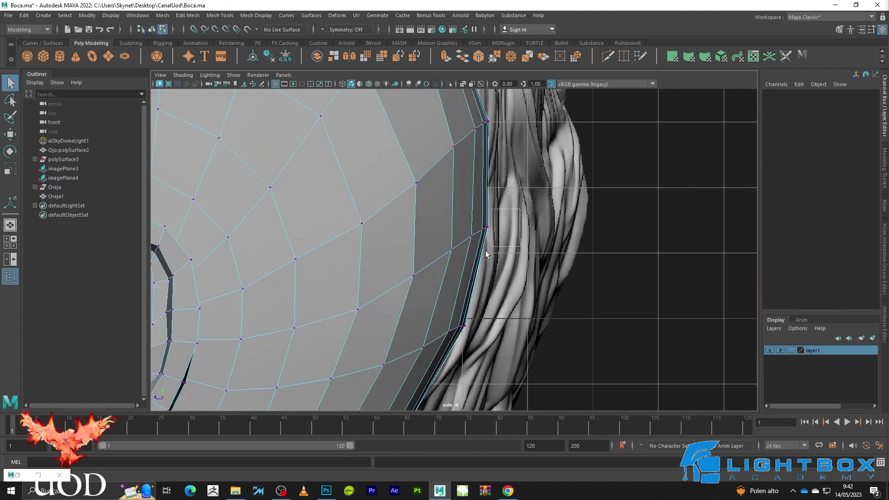
Pull the back-of-head border vertices, upper and lower, slightly toward the face
{"action": "left_click_drag", "start_coordinate": [437, 284], "coordinate": [437, 284]}
{"action": "key", "text": "w"}
{"action": "key", "text": "3"}
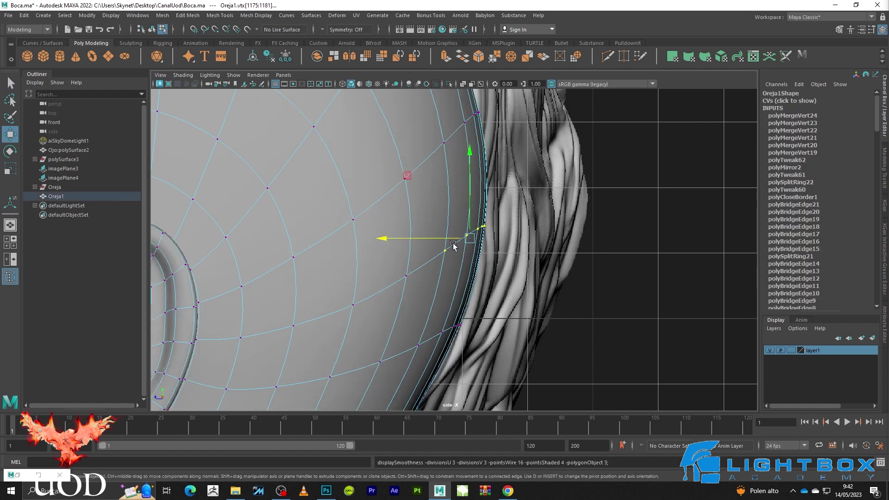
{"action": "left_click_drag", "start_coordinate": [440, 239], "coordinate": [438, 240]}
{"action": "key", "text": "1"}
{"action": "left_click_drag", "start_coordinate": [476, 317], "coordinate": [433, 357]}
{"action": "key", "text": "3"}
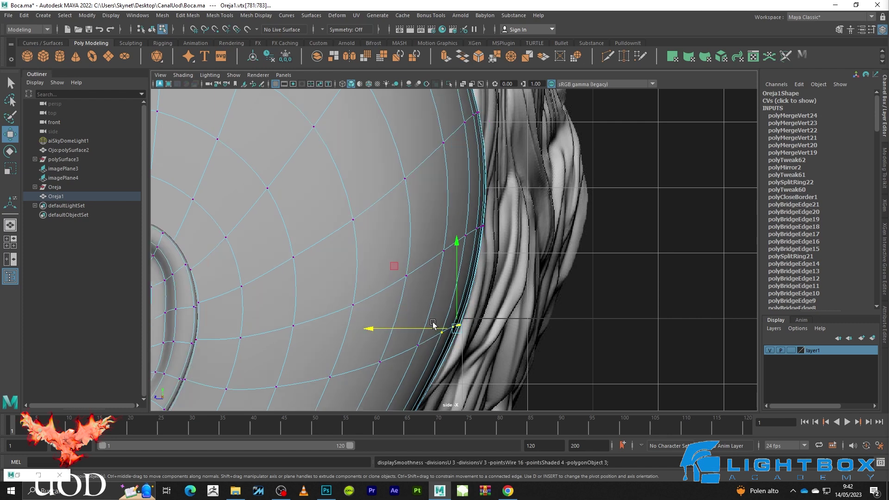
{"action": "left_click_drag", "start_coordinate": [427, 324], "coordinate": [420, 330]}
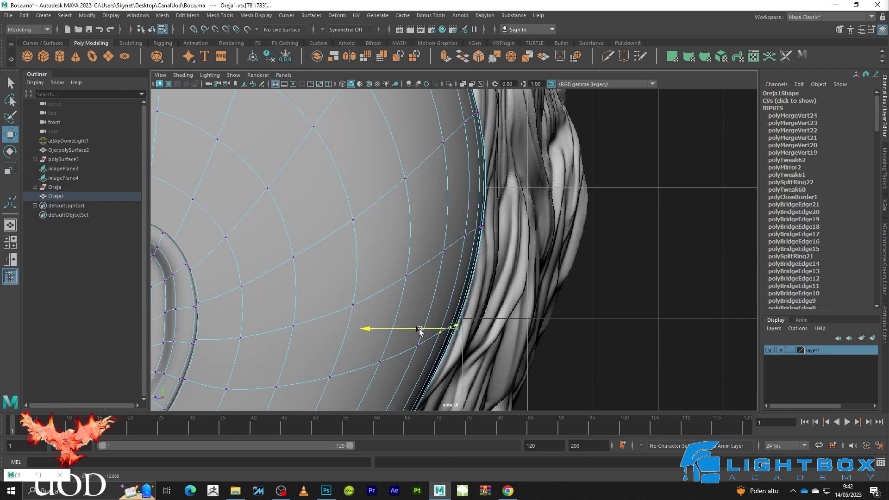
{"action": "left_click", "coordinate": [535, 354]}
{"action": "key", "text": "1"}
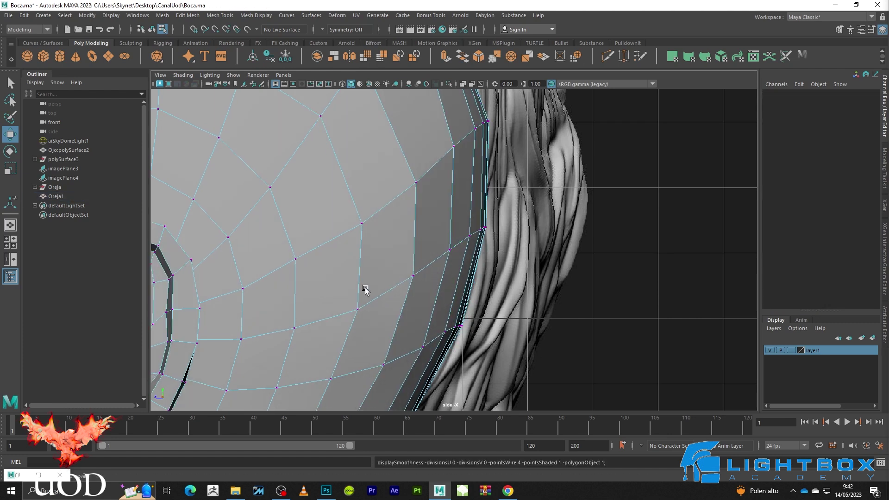
Raise a vertex on the back of the head slightly, then leave vertex editing
{"action": "left_click", "coordinate": [358, 309]}
{"action": "key", "text": "3"}
{"action": "left_click_drag", "start_coordinate": [360, 265], "coordinate": [360, 261]}
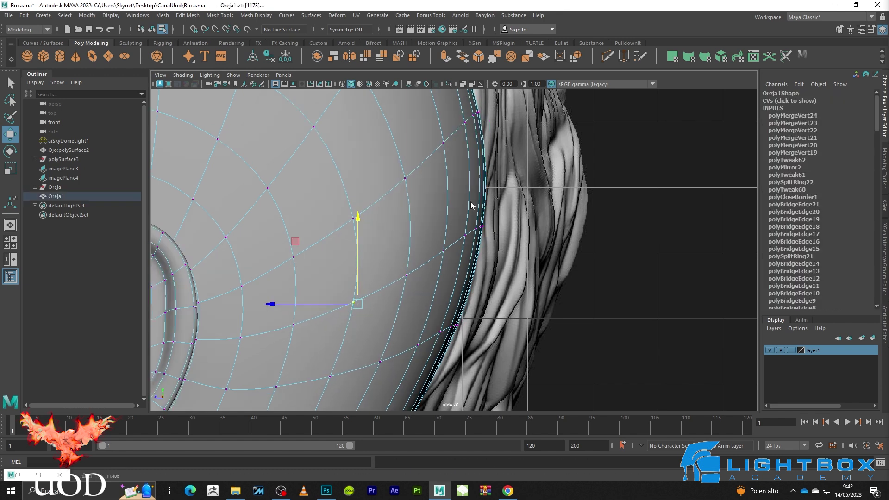
{"action": "key", "text": "q"}
{"action": "left_click", "coordinate": [513, 281]}
{"action": "scroll", "coordinate": [513, 281], "scroll_direction": "down", "scroll_amount": 5}
{"action": "scroll", "coordinate": [459, 327], "scroll_direction": "down", "scroll_amount": 3}
{"action": "scroll", "coordinate": [518, 293], "scroll_direction": "down", "scroll_amount": 2}
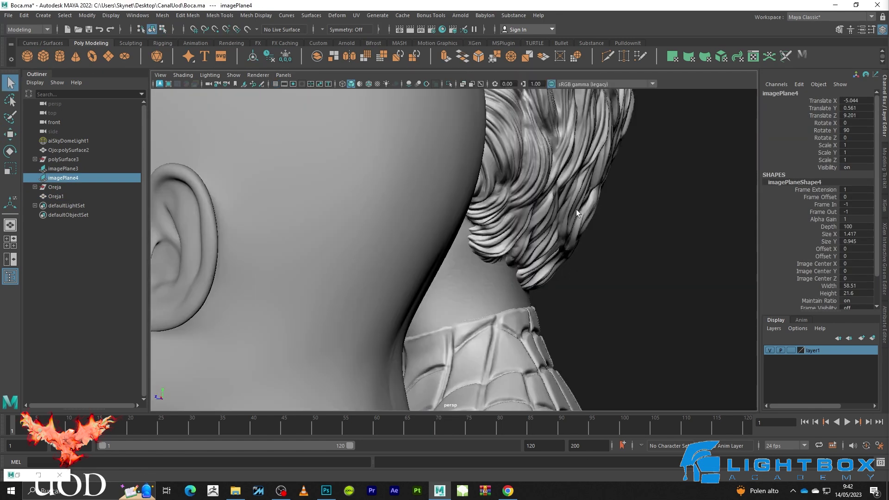
Orbit to the top of the head and pull a top-edge vertex downward
{"action": "mouse_move", "coordinate": [576, 210]}
{"action": "left_mouse_down", "text": "alt"}
{"action": "mouse_move", "coordinate": [588, 219]}
{"action": "mouse_move", "coordinate": [453, 231]}
{"action": "left_mouse_up", "text": "alt"}
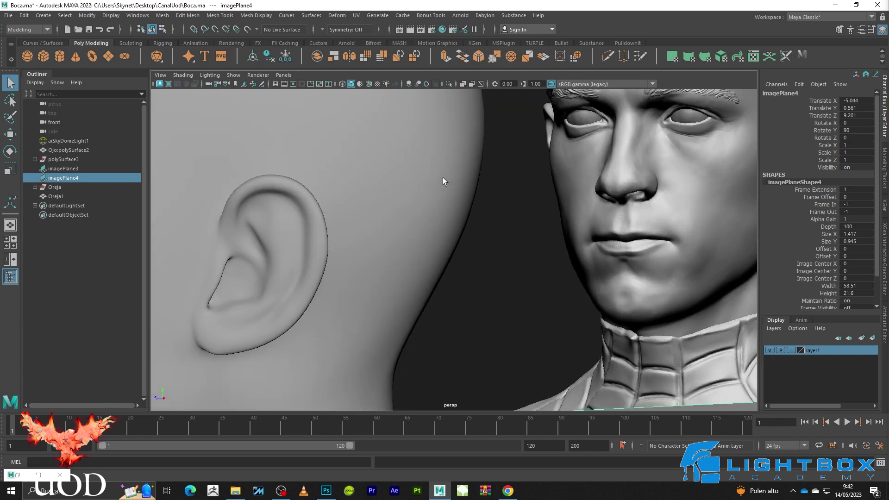
{"action": "right_click_drag", "start_coordinate": [443, 181], "coordinate": [464, 137]}
{"action": "mouse_move", "coordinate": [532, 246]}
{"action": "left_mouse_down", "text": "alt"}
{"action": "mouse_move", "coordinate": [512, 278]}
{"action": "mouse_move", "coordinate": [479, 276]}
{"action": "left_mouse_up", "text": "alt"}
{"action": "scroll", "coordinate": [513, 278], "scroll_direction": "up", "scroll_amount": 5}
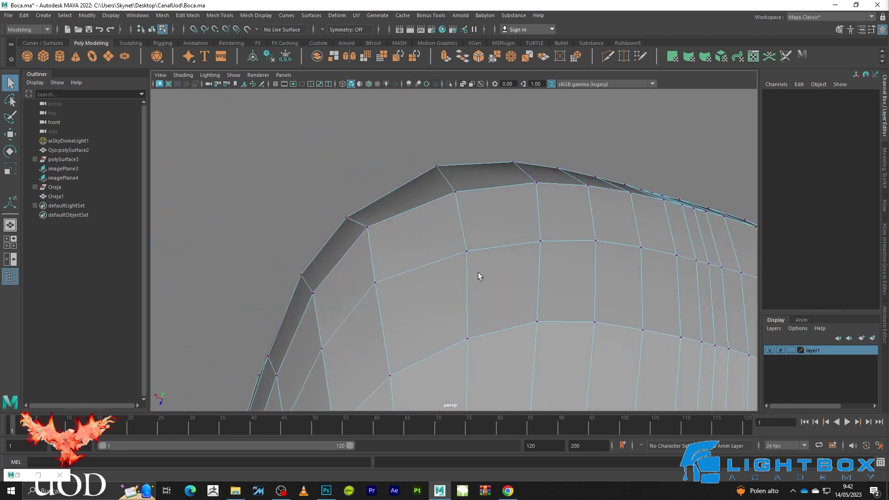
{"action": "left_click", "coordinate": [438, 167]}
{"action": "key", "text": "w"}
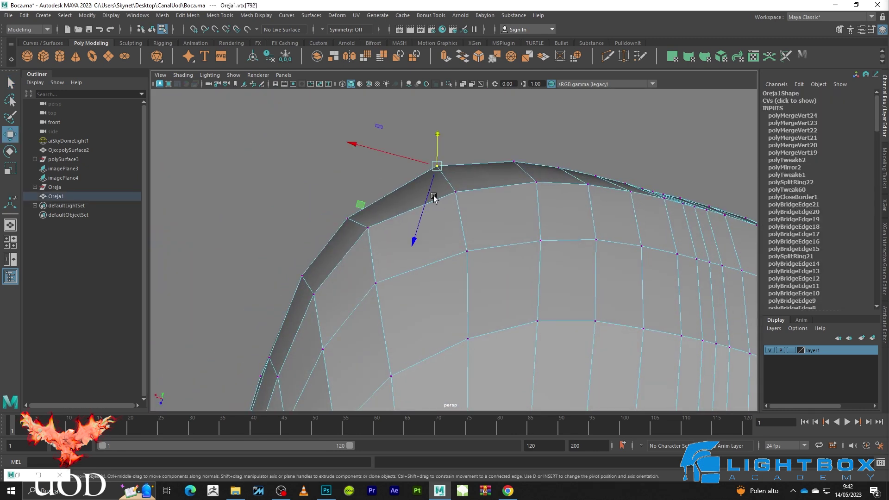
{"action": "left_click_drag", "start_coordinate": [435, 200], "coordinate": [429, 212]}
Lower the next vertex along the top ridge slightly
{"action": "left_click", "coordinate": [509, 160]}
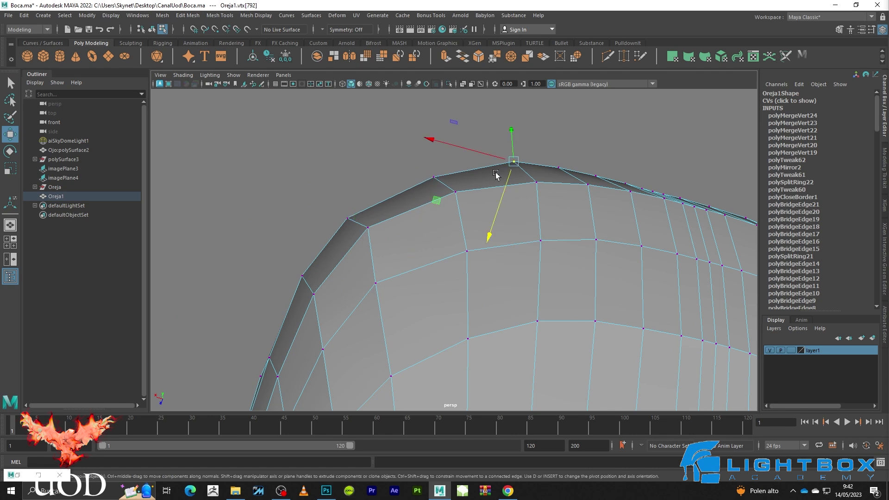
{"action": "left_click", "coordinate": [507, 201]}
{"action": "key", "text": "ctrl+z"}
{"action": "left_click_drag", "start_coordinate": [507, 197], "coordinate": [502, 203]}
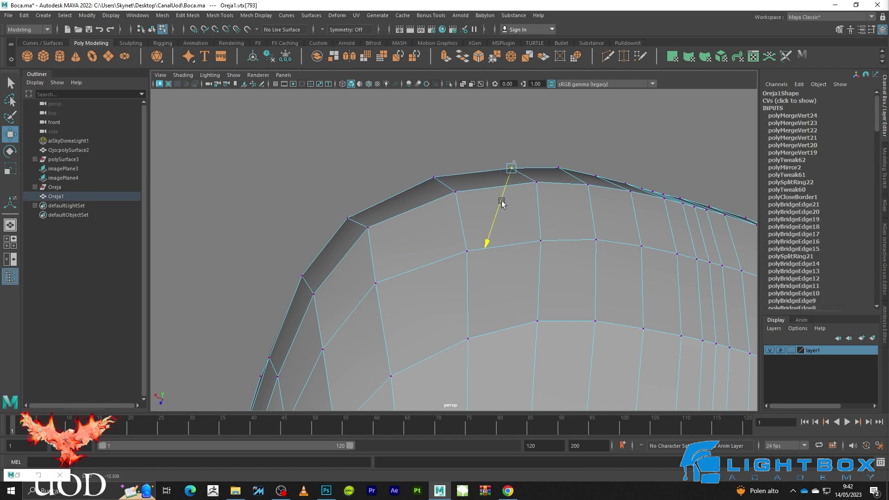
{"action": "left_click", "coordinate": [567, 135]}
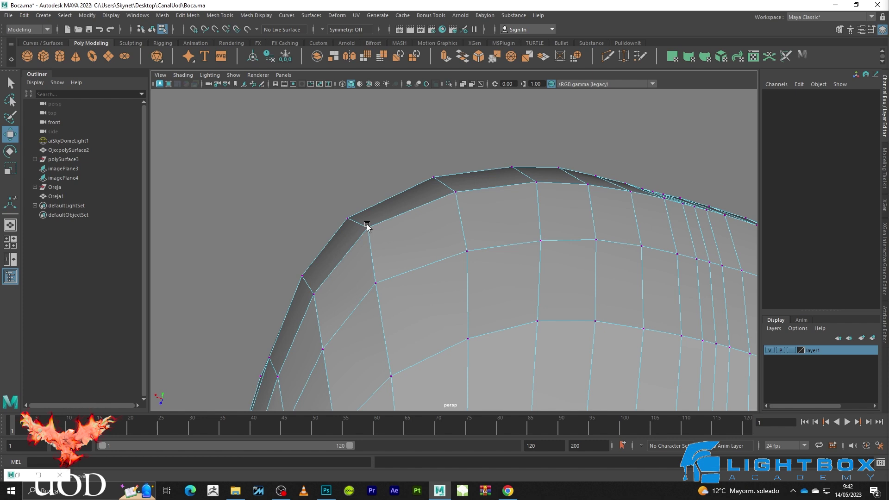
Slide a ridge border vertex outward, then view the whole head from the front
{"action": "mouse_move", "coordinate": [361, 212]}
{"action": "left_mouse_down"}
{"action": "mouse_move", "coordinate": [336, 228]}
{"action": "mouse_move", "coordinate": [329, 209]}
{"action": "left_mouse_up"}
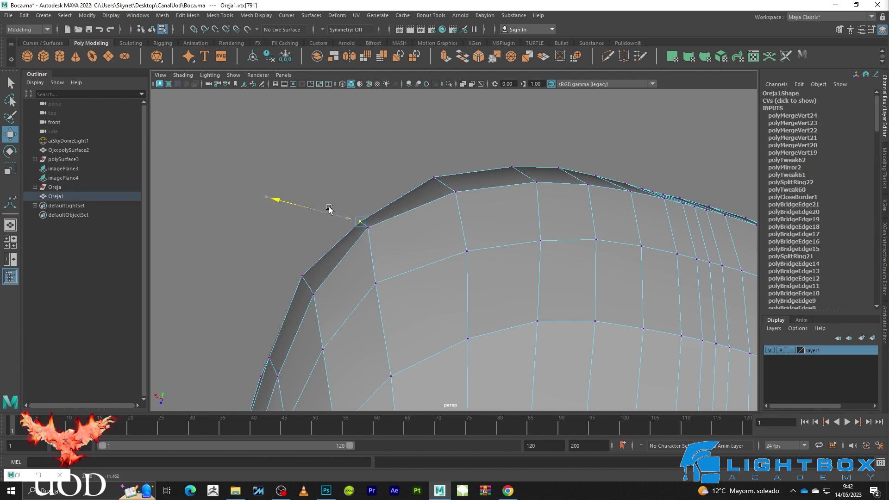
{"action": "left_click", "coordinate": [366, 245]}
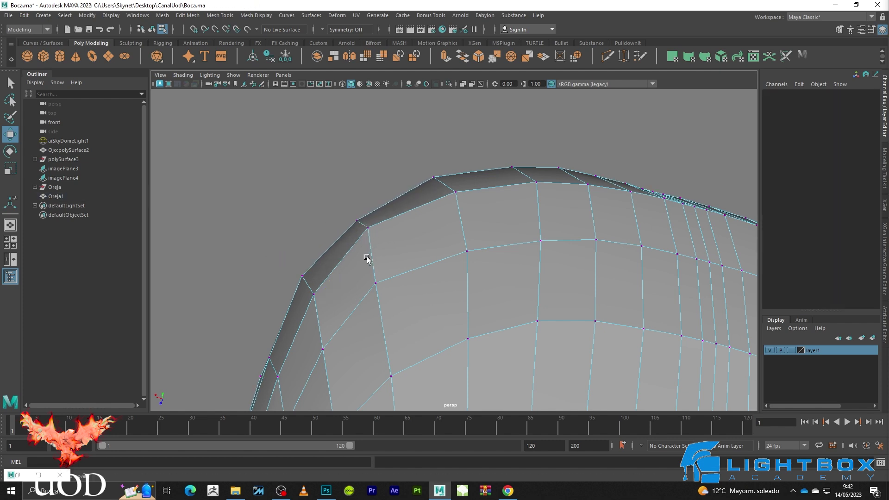
{"action": "left_click", "coordinate": [366, 234]}
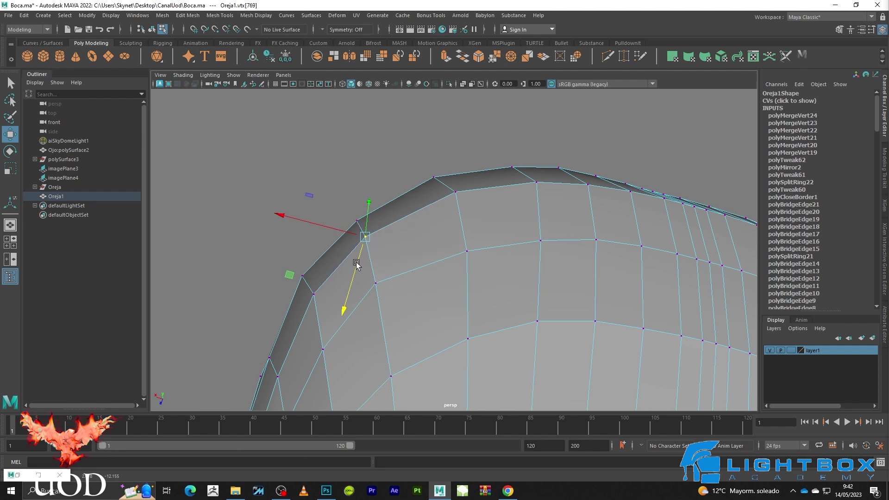
{"action": "scroll", "coordinate": [357, 264], "scroll_direction": "down", "scroll_amount": 3}
{"action": "key", "text": "F8"}
{"action": "left_click", "coordinate": [544, 135]}
{"action": "mouse_move", "coordinate": [514, 179]}
{"action": "left_mouse_down", "text": "alt"}
{"action": "mouse_move", "coordinate": [620, 241]}
{"action": "mouse_move", "coordinate": [526, 227]}
{"action": "mouse_move", "coordinate": [589, 234]}
{"action": "mouse_move", "coordinate": [562, 266]}
{"action": "mouse_move", "coordinate": [595, 260]}
{"action": "mouse_move", "coordinate": [449, 278]}
{"action": "mouse_move", "coordinate": [540, 278]}
{"action": "mouse_move", "coordinate": [565, 258]}
{"action": "mouse_move", "coordinate": [538, 223]}
{"action": "mouse_move", "coordinate": [577, 262]}
{"action": "left_mouse_up", "text": "alt"}
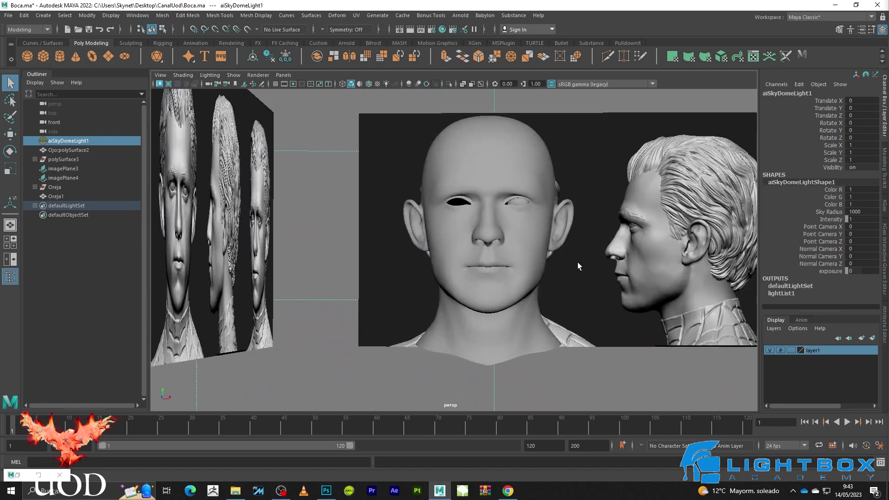
Select the head's lip-line vertices and frame the inside of the mouth opening
{"action": "scroll", "coordinate": [510, 185], "scroll_direction": "up", "scroll_amount": 2}
{"action": "left_click", "coordinate": [479, 135]}
{"action": "scroll", "coordinate": [464, 230], "scroll_direction": "up", "scroll_amount": 2}
{"action": "scroll", "coordinate": [477, 202], "scroll_direction": "up", "scroll_amount": 2}
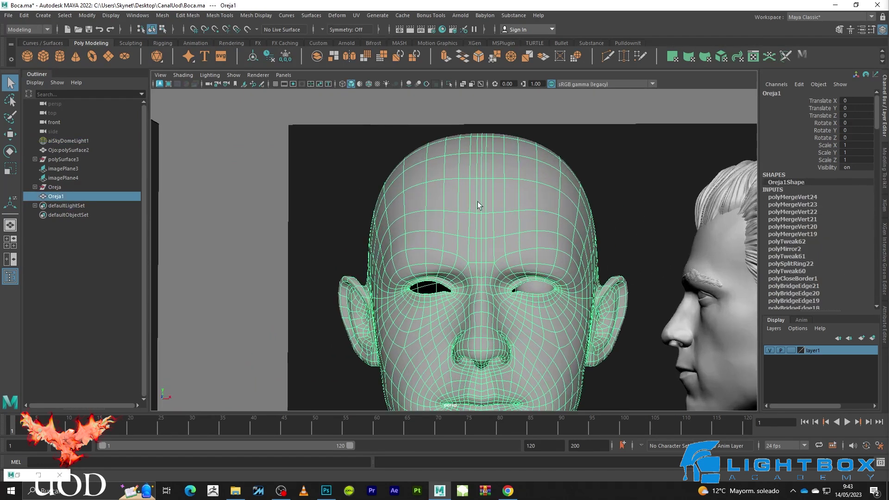
{"action": "right_click_drag", "start_coordinate": [479, 206], "coordinate": [488, 138]}
{"action": "left_click", "coordinate": [477, 285]}
{"action": "key", "text": "f"}
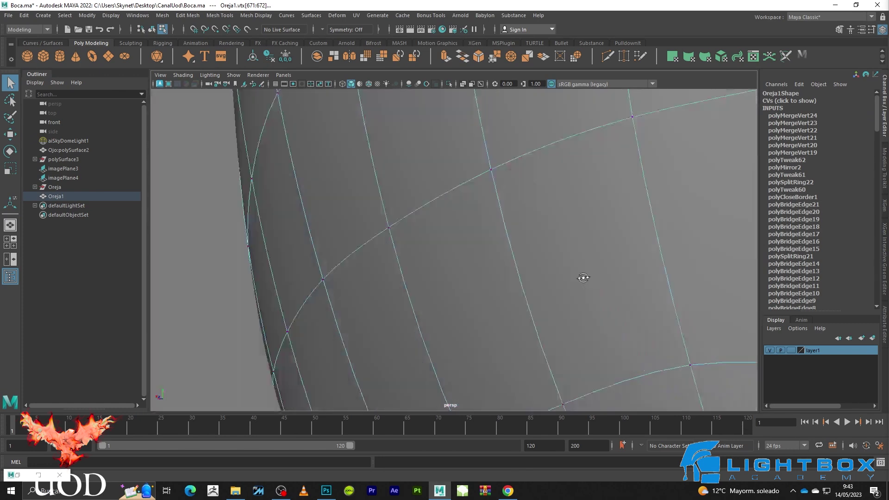
{"action": "mouse_move", "coordinate": [534, 267]}
{"action": "left_mouse_down", "text": "alt"}
{"action": "mouse_move", "coordinate": [581, 263]}
{"action": "mouse_move", "coordinate": [526, 225]}
{"action": "left_mouse_up", "text": "alt"}
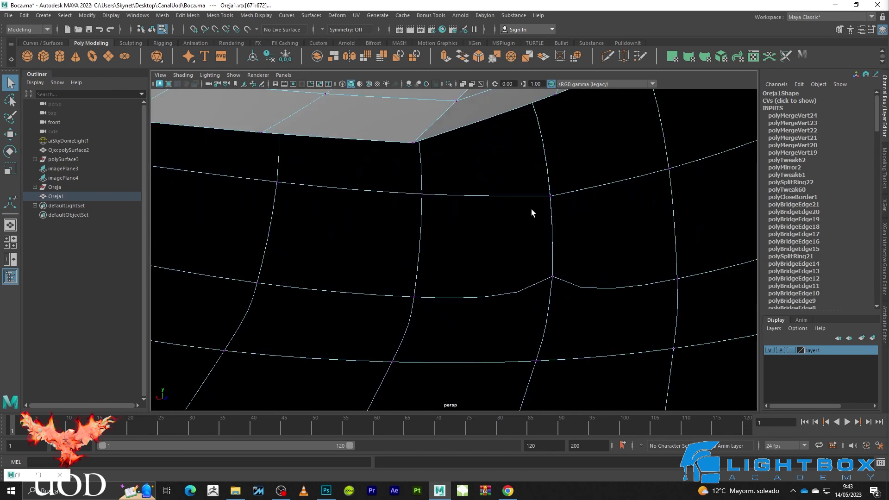
Merge the overlapping vertex pairs inside the mouth with Merge Vertices
{"action": "left_click", "coordinate": [550, 196]}
{"action": "mouse_move", "coordinate": [587, 204]}
{"action": "right_mouse_down", "text": "shift"}
{"action": "mouse_move", "coordinate": [583, 140]}
{"action": "mouse_move", "coordinate": [563, 171]}
{"action": "right_mouse_up", "text": "shift"}
{"action": "mouse_move", "coordinate": [563, 172]}
{"action": "left_mouse_down", "text": "alt"}
{"action": "mouse_move", "coordinate": [530, 268]}
{"action": "mouse_move", "coordinate": [533, 235]}
{"action": "left_mouse_up", "text": "alt"}
{"action": "right_click_drag", "start_coordinate": [495, 204], "coordinate": [526, 132], "text": "shift"}
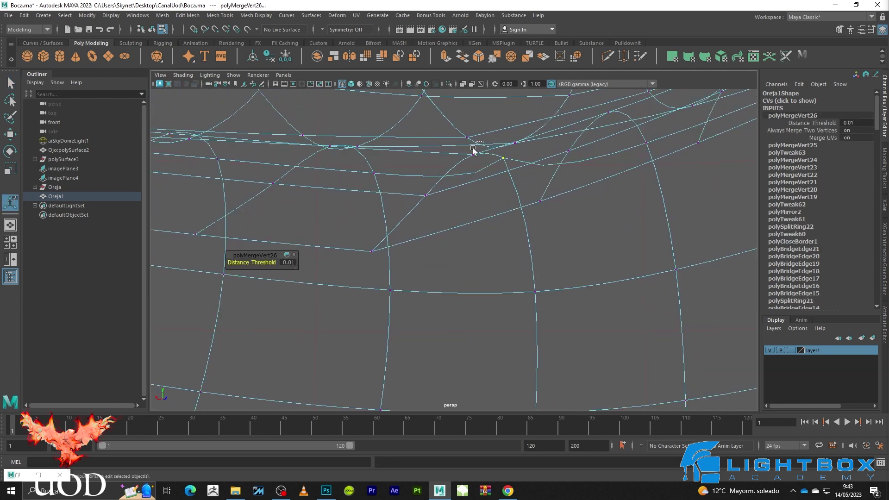
{"action": "left_click_drag", "start_coordinate": [473, 150], "coordinate": [457, 189]}
{"action": "mouse_move", "coordinate": [386, 248]}
{"action": "left_mouse_down"}
{"action": "mouse_move", "coordinate": [372, 251]}
{"action": "mouse_move", "coordinate": [452, 224]}
{"action": "mouse_move", "coordinate": [443, 274]}
{"action": "mouse_move", "coordinate": [429, 286]}
{"action": "left_mouse_up"}
Merge the remaining doubled vertices along the lip seam
{"action": "left_click_drag", "start_coordinate": [510, 227], "coordinate": [420, 239], "text": "alt"}
{"action": "left_click_drag", "start_coordinate": [372, 213], "coordinate": [305, 144]}
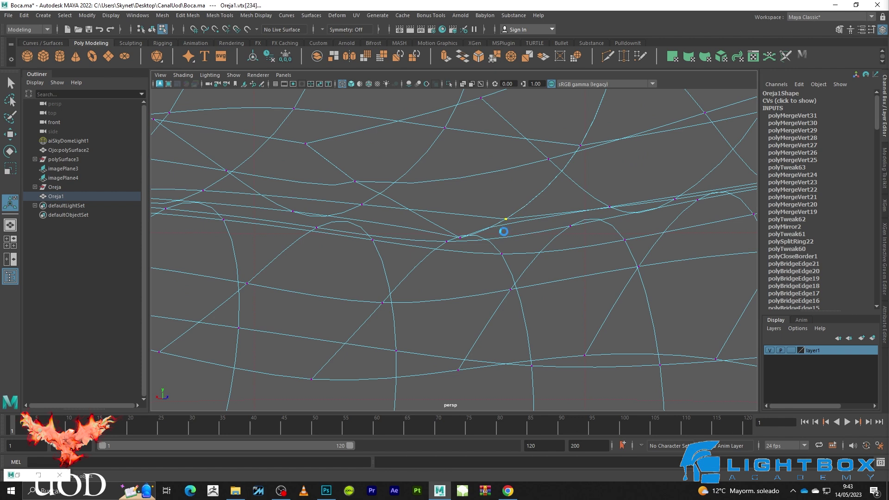
{"action": "left_click_drag", "start_coordinate": [306, 143], "coordinate": [284, 168]}
{"action": "mouse_move", "coordinate": [403, 171]}
{"action": "left_mouse_down", "text": "alt"}
{"action": "mouse_move", "coordinate": [447, 212]}
{"action": "mouse_move", "coordinate": [426, 252]}
{"action": "mouse_move", "coordinate": [405, 250]}
{"action": "left_mouse_up", "text": "alt"}
Merge the doubled vertices along the face's centre line
{"action": "left_click_drag", "start_coordinate": [436, 116], "coordinate": [368, 231]}
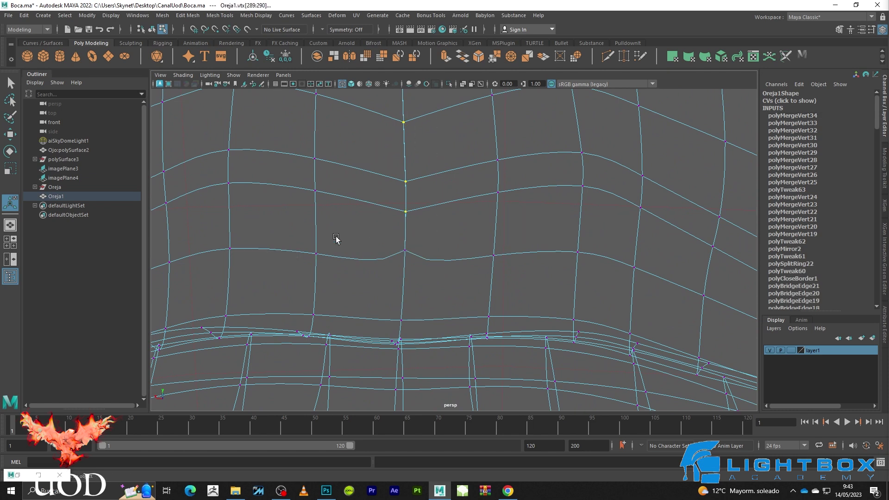
{"action": "scroll", "coordinate": [427, 234], "scroll_direction": "down", "scroll_amount": 2}
{"action": "scroll", "coordinate": [453, 297], "scroll_direction": "up", "scroll_amount": 2}
{"action": "scroll", "coordinate": [470, 209], "scroll_direction": "up", "scroll_amount": 2}
{"action": "left_click_drag", "start_coordinate": [440, 369], "coordinate": [441, 360]}
{"action": "right_click_drag", "start_coordinate": [441, 360], "coordinate": [480, 342], "text": "shift"}
{"action": "scroll", "coordinate": [474, 212], "scroll_direction": "down", "scroll_amount": 3}
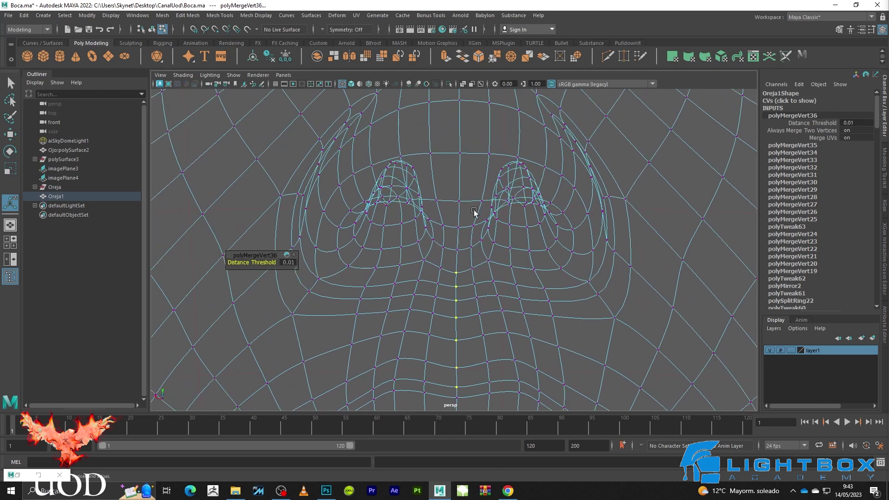
{"action": "scroll", "coordinate": [496, 192], "scroll_direction": "up", "scroll_amount": 3}
{"action": "scroll", "coordinate": [506, 229], "scroll_direction": "down", "scroll_amount": 5}
{"action": "scroll", "coordinate": [466, 204], "scroll_direction": "down", "scroll_amount": 2}
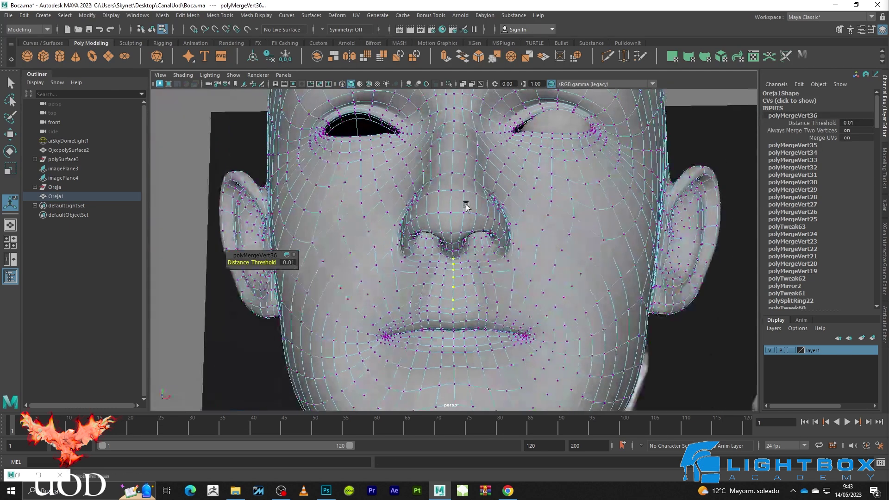
Return the head to Object Mode, deselect it and orbit to inspect the face
{"action": "right_click_drag", "start_coordinate": [466, 205], "coordinate": [573, 148]}
{"action": "scroll", "coordinate": [629, 129], "scroll_direction": "down", "scroll_amount": 5}
{"action": "left_click", "coordinate": [644, 168]}
{"action": "mouse_move", "coordinate": [644, 167]}
{"action": "left_mouse_down", "text": "alt"}
{"action": "mouse_move", "coordinate": [621, 185]}
{"action": "mouse_move", "coordinate": [625, 175]}
{"action": "left_mouse_up", "text": "alt"}
{"action": "scroll", "coordinate": [548, 248], "scroll_direction": "up", "scroll_amount": 3}
{"action": "scroll", "coordinate": [495, 298], "scroll_direction": "up", "scroll_amount": 3}
Select the glabella edge between the brows and scale it wider along X in front view
{"action": "scroll", "coordinate": [479, 312], "scroll_direction": "up", "scroll_amount": 2}
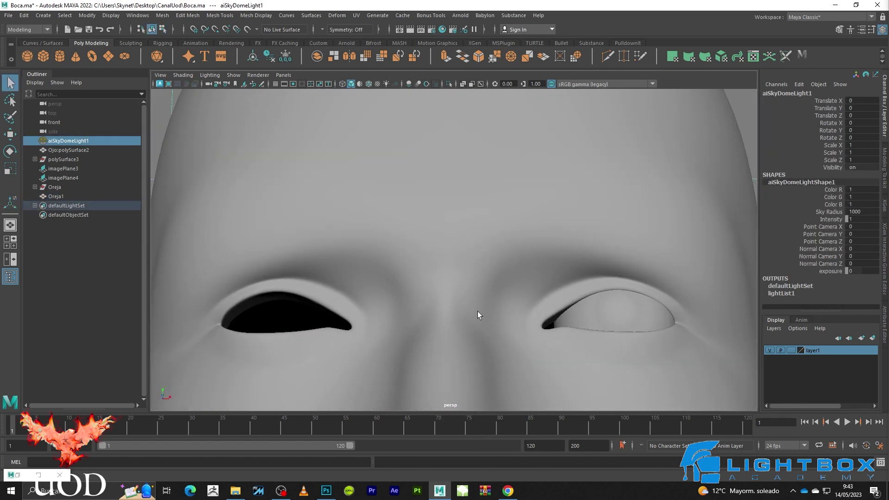
{"action": "scroll", "coordinate": [443, 225], "scroll_direction": "up", "scroll_amount": 2}
{"action": "left_click", "coordinate": [443, 224]}
{"action": "key", "text": "1"}
{"action": "scroll", "coordinate": [448, 223], "scroll_direction": "up", "scroll_amount": 2}
{"action": "right_click_drag", "start_coordinate": [448, 222], "coordinate": [448, 168]}
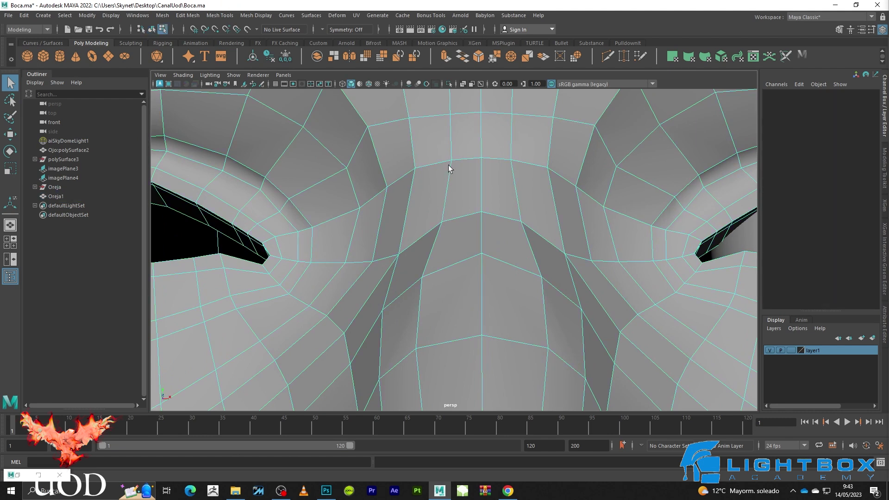
{"action": "left_click", "coordinate": [451, 178]}
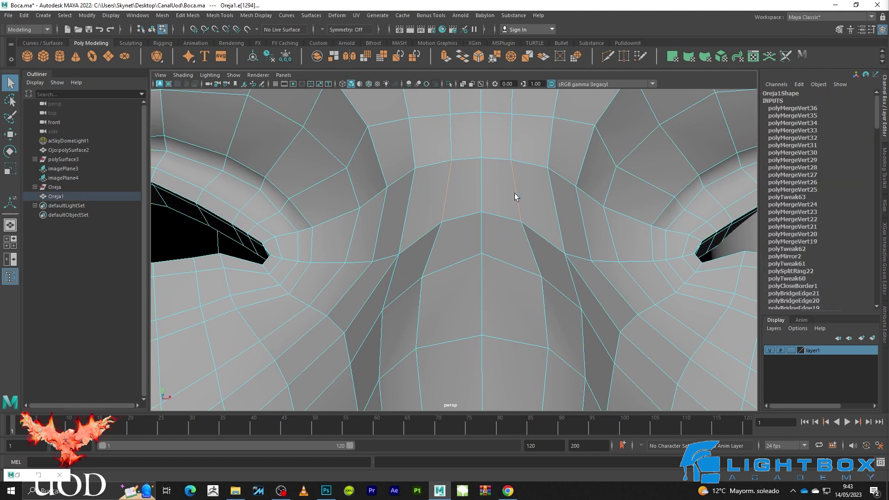
{"action": "key", "text": "space"}
{"action": "key", "text": "space"}
{"action": "scroll", "coordinate": [479, 243], "scroll_direction": "down", "scroll_amount": 3}
{"action": "key", "text": "3"}
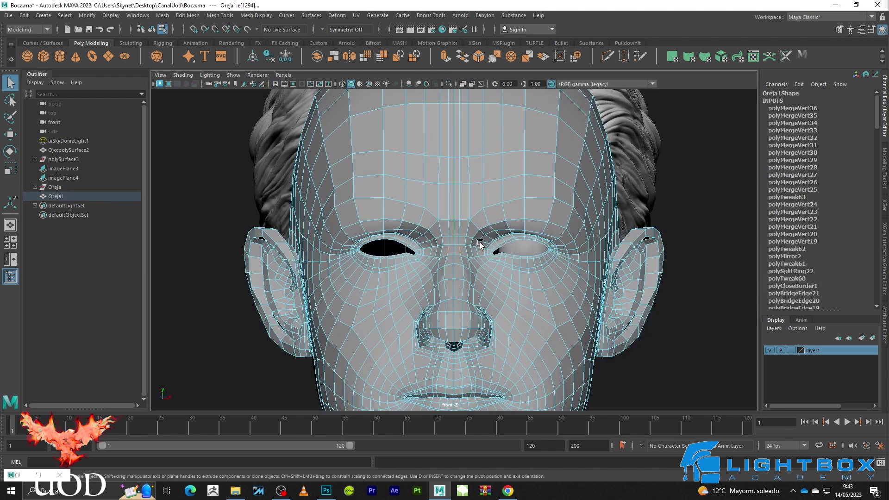
{"action": "key", "text": "r"}
{"action": "scroll", "coordinate": [480, 243], "scroll_direction": "up", "scroll_amount": 3}
{"action": "scroll", "coordinate": [525, 250], "scroll_direction": "up", "scroll_amount": 2}
{"action": "left_click_drag", "start_coordinate": [525, 251], "coordinate": [536, 251]}
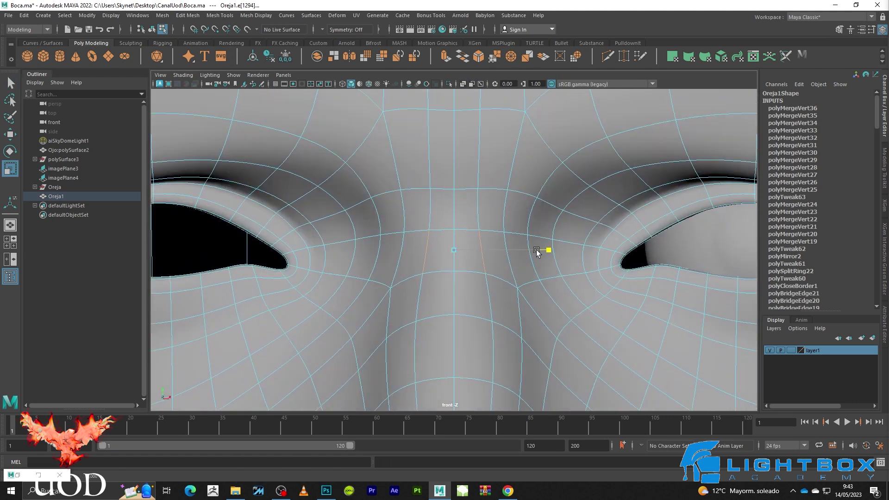
Marquee-select three brow-row vertices between the eyes and scale them apart horizontally
{"action": "left_click", "coordinate": [436, 193]}
{"action": "key", "text": "1"}
{"action": "left_click_drag", "start_coordinate": [487, 186], "coordinate": [425, 202]}
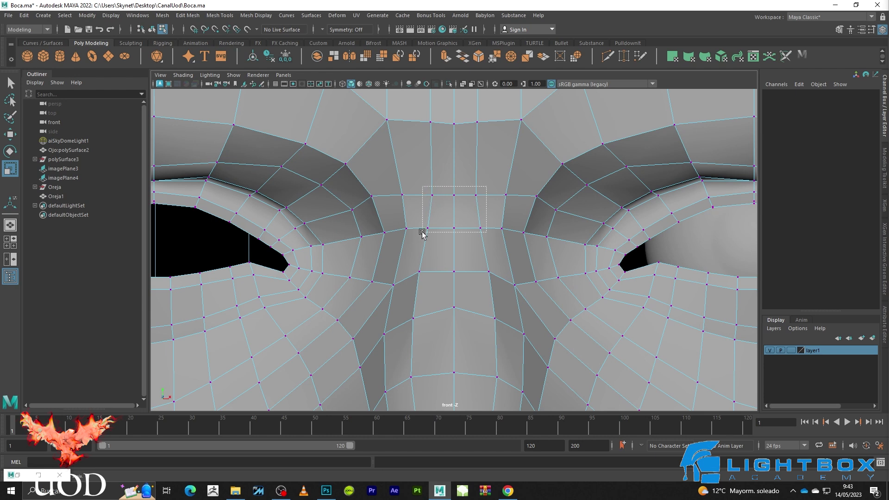
{"action": "left_click_drag", "start_coordinate": [422, 233], "coordinate": [422, 231]}
{"action": "key", "text": "3"}
{"action": "left_click_drag", "start_coordinate": [532, 194], "coordinate": [569, 214]}
{"action": "key", "text": "q"}
Spread the next three brow vertices horizontally, checking cage and smoothed views
{"action": "key", "text": "1"}
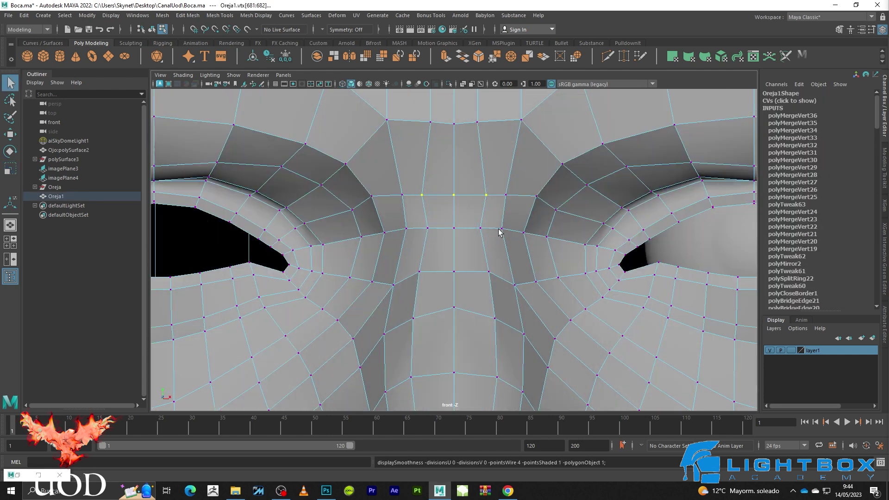
{"action": "left_click_drag", "start_coordinate": [420, 245], "coordinate": [421, 245]}
{"action": "key", "text": "3"}
{"action": "key", "text": "1"}
{"action": "key", "text": "r"}
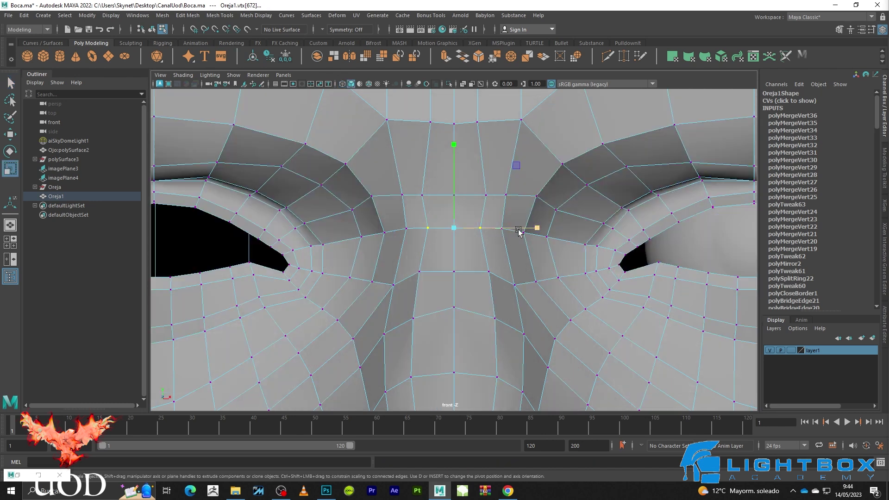
{"action": "key", "text": "3"}
{"action": "key", "text": "3"}
{"action": "mouse_move", "coordinate": [544, 231]}
{"action": "left_mouse_down"}
{"action": "mouse_move", "coordinate": [427, 237]}
{"action": "mouse_move", "coordinate": [386, 250]}
{"action": "left_mouse_up"}
{"action": "key", "text": "1"}
{"action": "key", "text": "4"}
{"action": "key", "text": "5"}
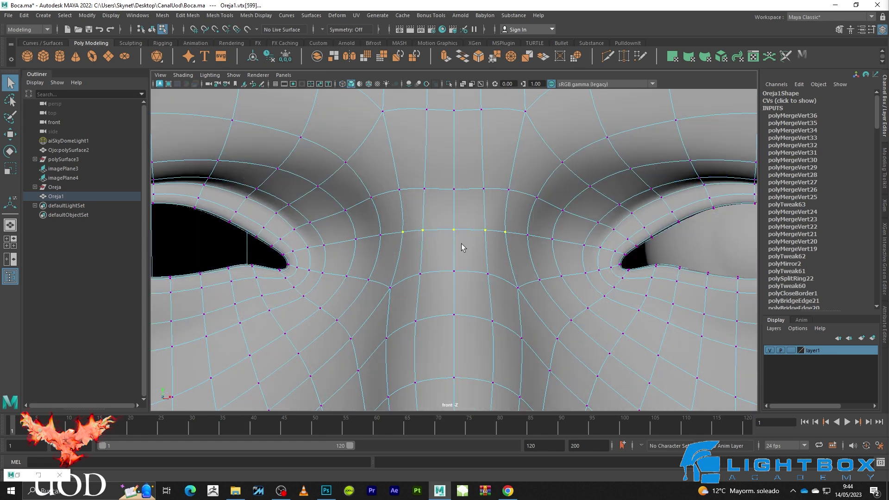
Widen the brow vertices slightly more, comparing the mesh against the reference image
{"action": "key", "text": "r"}
{"action": "key", "text": "3"}
{"action": "key", "text": "1"}
{"action": "left_click_drag", "start_coordinate": [537, 227], "coordinate": [545, 228]}
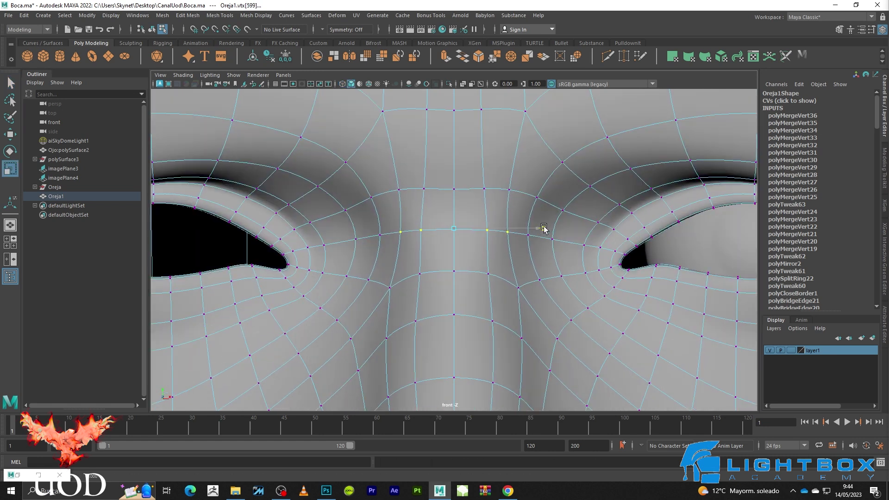
{"action": "key", "text": "4"}
{"action": "key", "text": "5"}
{"action": "key", "text": "4"}
{"action": "key", "text": "5"}
{"action": "key", "text": "1"}
{"action": "key", "text": "3"}
{"action": "key", "text": "q"}
Move single vertices beside the nose bridge and along the brow left, up and sideways
{"action": "left_click", "coordinate": [393, 231]}
{"action": "key", "text": "w"}
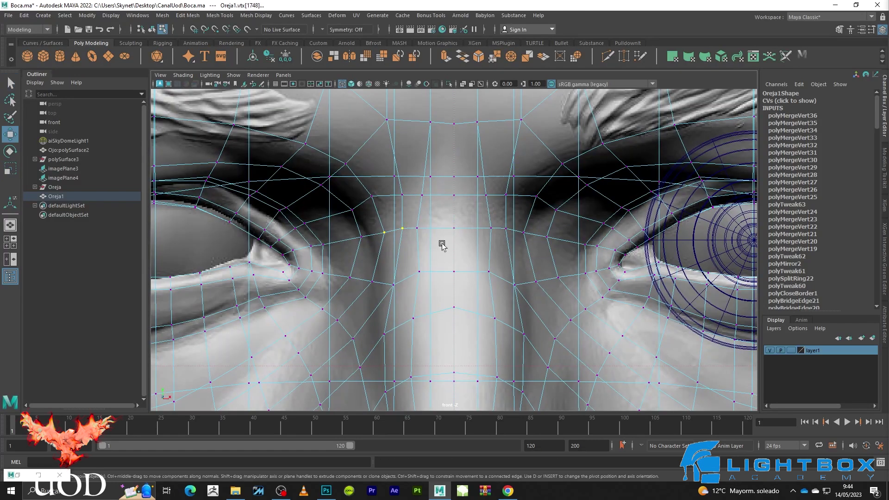
{"action": "left_click_drag", "start_coordinate": [449, 231], "coordinate": [441, 234]}
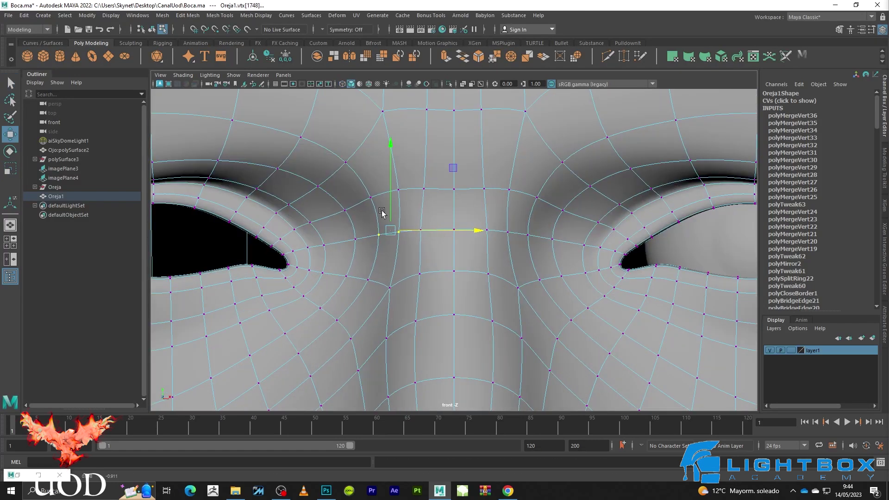
{"action": "key", "text": "1"}
{"action": "key", "text": "4"}
{"action": "left_click", "coordinate": [370, 196]}
{"action": "key", "text": "5"}
{"action": "left_click_drag", "start_coordinate": [372, 185], "coordinate": [378, 173]}
{"action": "key", "text": "Right"}
{"action": "key", "text": "3"}
{"action": "left_click_drag", "start_coordinate": [451, 194], "coordinate": [445, 196]}
Frame the whole head and put Oreja1 into vertex editing
{"action": "key", "text": "F8"}
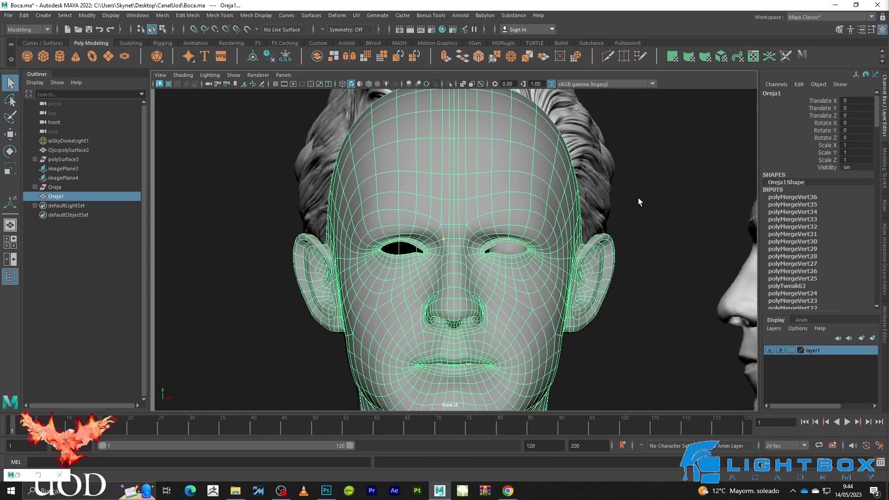
{"action": "left_click", "coordinate": [582, 171]}
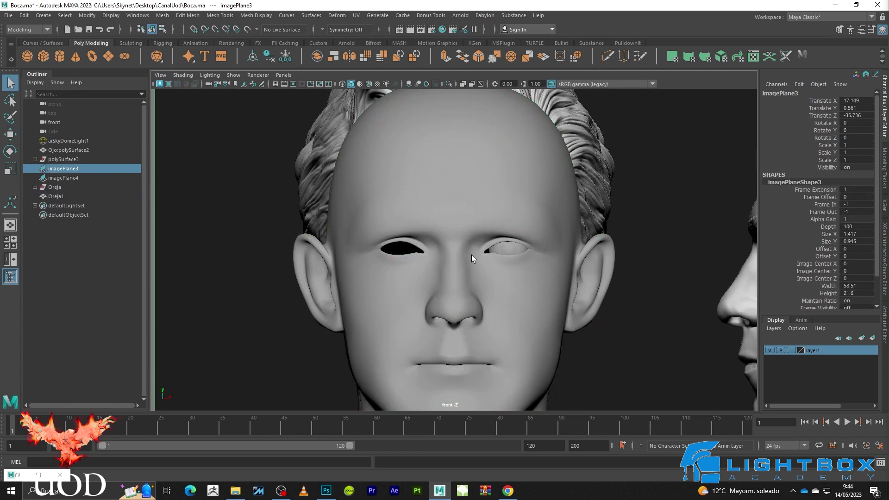
{"action": "scroll", "coordinate": [471, 254], "scroll_direction": "up", "scroll_amount": 5}
{"action": "scroll", "coordinate": [501, 243], "scroll_direction": "up", "scroll_amount": 5}
{"action": "left_click", "coordinate": [564, 207]}
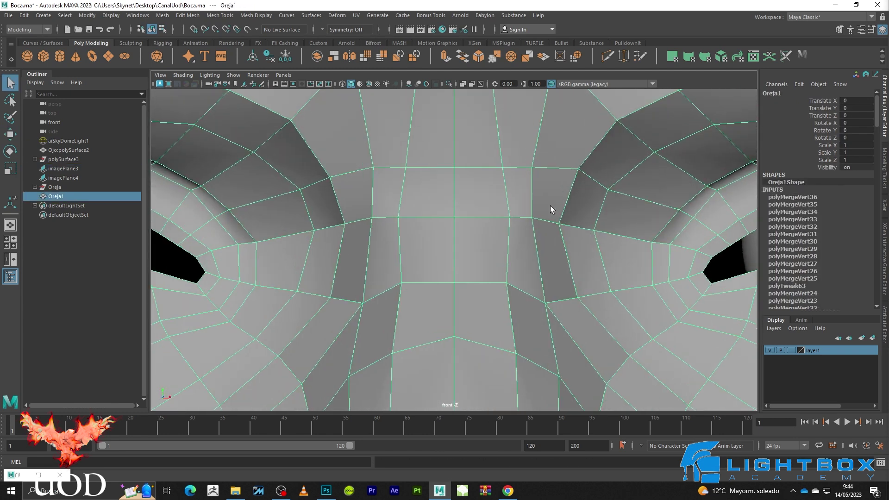
{"action": "right_click_drag", "start_coordinate": [550, 209], "coordinate": [542, 161]}
{"action": "left_click_drag", "start_coordinate": [518, 228], "coordinate": [518, 229]}
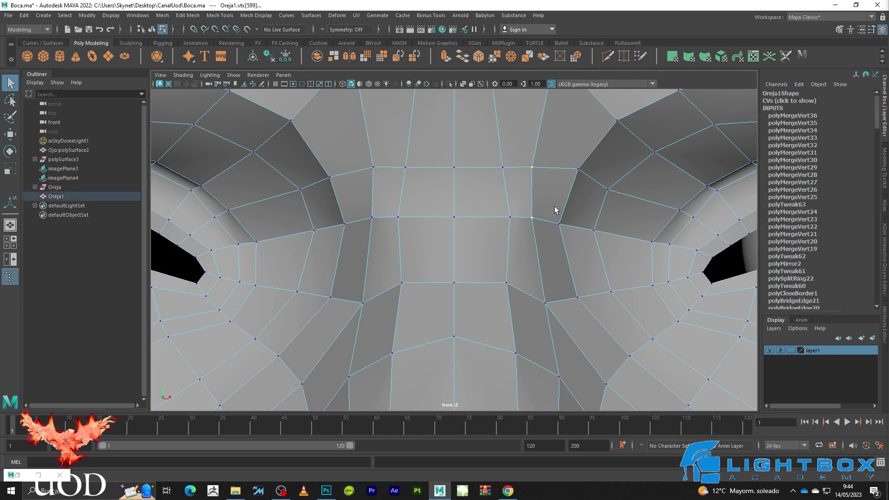
{"action": "key", "text": "w"}
{"action": "key", "text": "3"}
{"action": "key", "text": "1"}
Slide two vertices above the brow centre upward and nudge a brow-row vertex right
{"action": "mouse_move", "coordinate": [548, 148]}
{"action": "left_mouse_down"}
{"action": "mouse_move", "coordinate": [519, 179]}
{"action": "mouse_move", "coordinate": [540, 143]}
{"action": "left_mouse_up"}
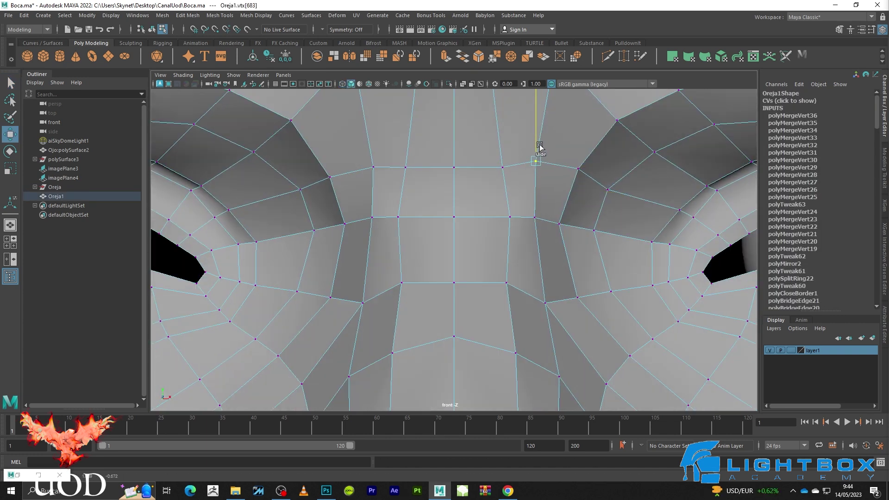
{"action": "left_click_drag", "start_coordinate": [509, 179], "coordinate": [398, 158]}
{"action": "left_click_drag", "start_coordinate": [452, 138], "coordinate": [456, 127], "text": "ctrl+shift"}
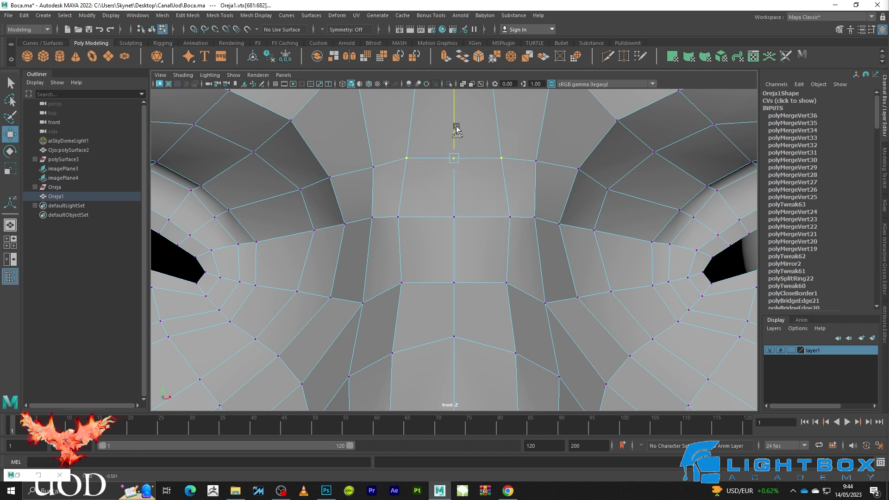
{"action": "left_click", "coordinate": [399, 217]}
{"action": "left_click_drag", "start_coordinate": [442, 217], "coordinate": [447, 217]}
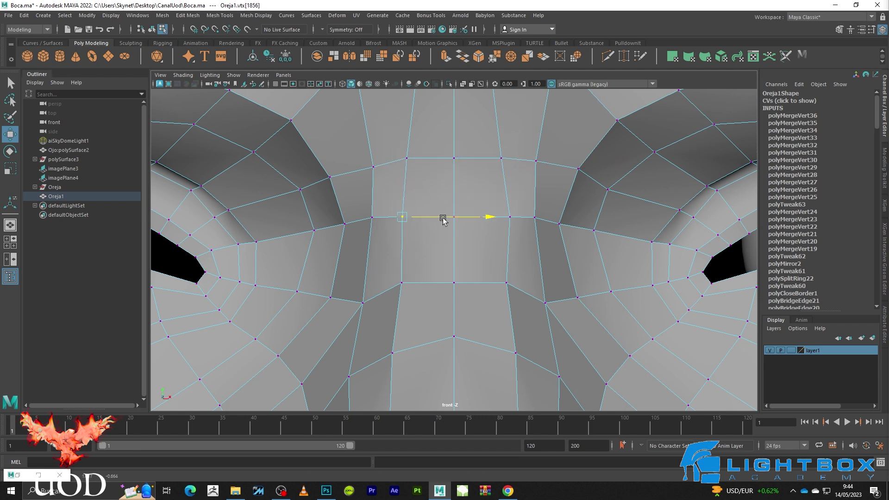
Select vertices near the brow centre for scaling, then check the whole head
{"action": "key", "text": "4"}
{"action": "left_click_drag", "start_coordinate": [515, 277], "coordinate": [422, 295]}
{"action": "key", "text": "5"}
{"action": "key", "text": "r"}
{"action": "left_click", "coordinate": [534, 283]}
{"action": "key", "text": "F8"}
{"action": "scroll", "coordinate": [492, 191], "scroll_direction": "down", "scroll_amount": 5}
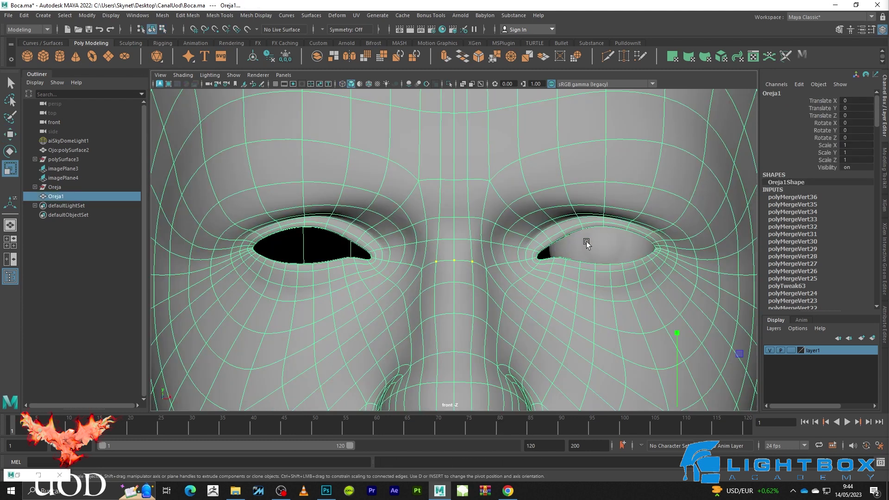
{"action": "scroll", "coordinate": [659, 165], "scroll_direction": "down", "scroll_amount": 3}
{"action": "key", "text": "q"}
{"action": "left_click", "coordinate": [658, 163]}
Inspect the eye and nose from the side, then return to front view in vertex mode
{"action": "scroll", "coordinate": [614, 181], "scroll_direction": "up", "scroll_amount": 5}
{"action": "mouse_move", "coordinate": [610, 187]}
{"action": "left_mouse_down", "text": "alt"}
{"action": "mouse_move", "coordinate": [554, 227]}
{"action": "mouse_move", "coordinate": [685, 211]}
{"action": "mouse_move", "coordinate": [675, 204]}
{"action": "mouse_move", "coordinate": [523, 230]}
{"action": "mouse_move", "coordinate": [574, 241]}
{"action": "mouse_move", "coordinate": [560, 240]}
{"action": "mouse_move", "coordinate": [520, 279]}
{"action": "mouse_move", "coordinate": [504, 250]}
{"action": "mouse_move", "coordinate": [676, 260]}
{"action": "mouse_move", "coordinate": [602, 324]}
{"action": "left_mouse_up", "text": "alt"}
{"action": "left_click", "coordinate": [604, 366]}
{"action": "key", "text": "space"}
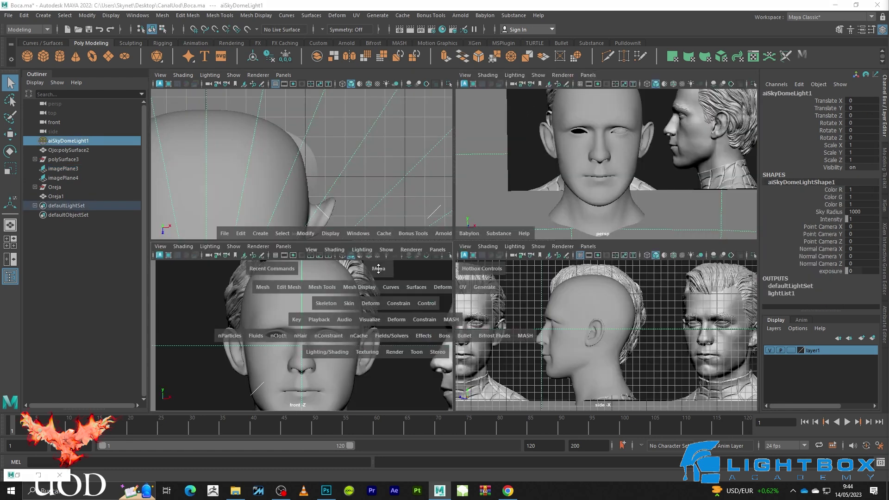
{"action": "key", "text": "space"}
{"action": "scroll", "coordinate": [459, 244], "scroll_direction": "up", "scroll_amount": 3}
{"action": "scroll", "coordinate": [461, 251], "scroll_direction": "up", "scroll_amount": 3}
{"action": "scroll", "coordinate": [461, 251], "scroll_direction": "up", "scroll_amount": 2}
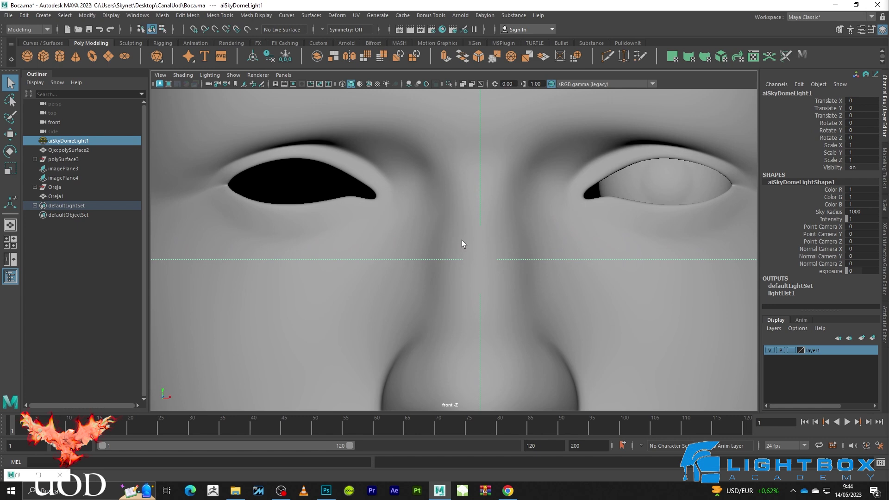
{"action": "left_click", "coordinate": [464, 211]}
{"action": "scroll", "coordinate": [464, 211], "scroll_direction": "up", "scroll_amount": 2}
{"action": "scroll", "coordinate": [455, 229], "scroll_direction": "up", "scroll_amount": 2}
{"action": "scroll", "coordinate": [437, 161], "scroll_direction": "up", "scroll_amount": 2}
{"action": "key", "text": "1"}
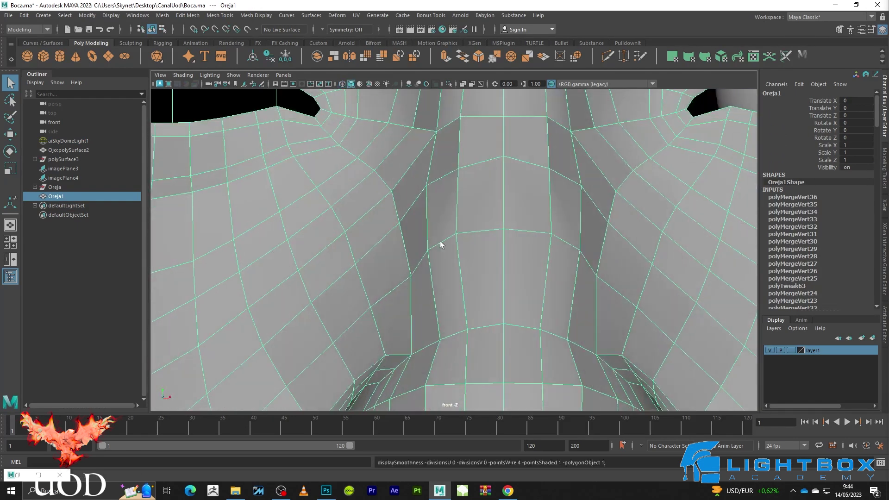
{"action": "scroll", "coordinate": [435, 247], "scroll_direction": "up", "scroll_amount": 2}
{"action": "right_click_drag", "start_coordinate": [446, 280], "coordinate": [411, 259]}
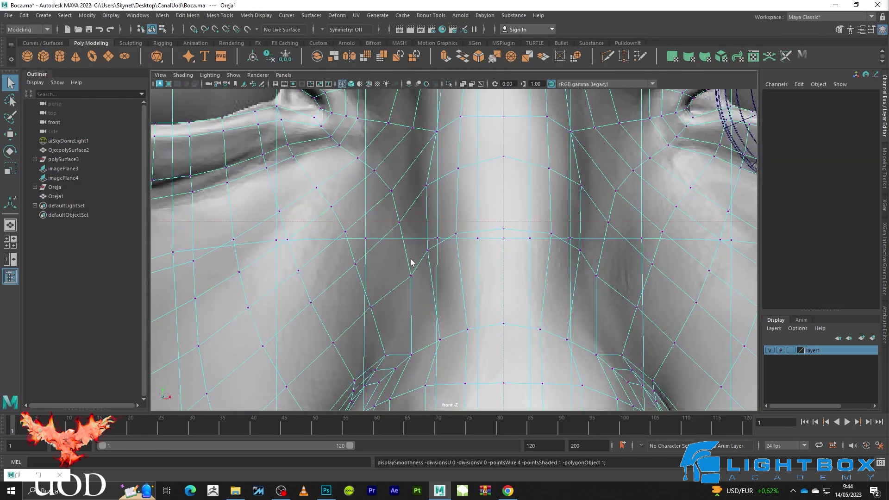
Shift nose-bridge vertices slightly right and left using soft selection
{"action": "left_click", "coordinate": [428, 250]}
{"action": "key", "text": "5"}
{"action": "key", "text": "b"}
{"action": "key", "text": "4"}
{"action": "key", "text": "5"}
{"action": "key", "text": "3"}
{"action": "key", "text": "w"}
{"action": "left_click_drag", "start_coordinate": [496, 264], "coordinate": [503, 267]}
{"action": "key", "text": "4"}
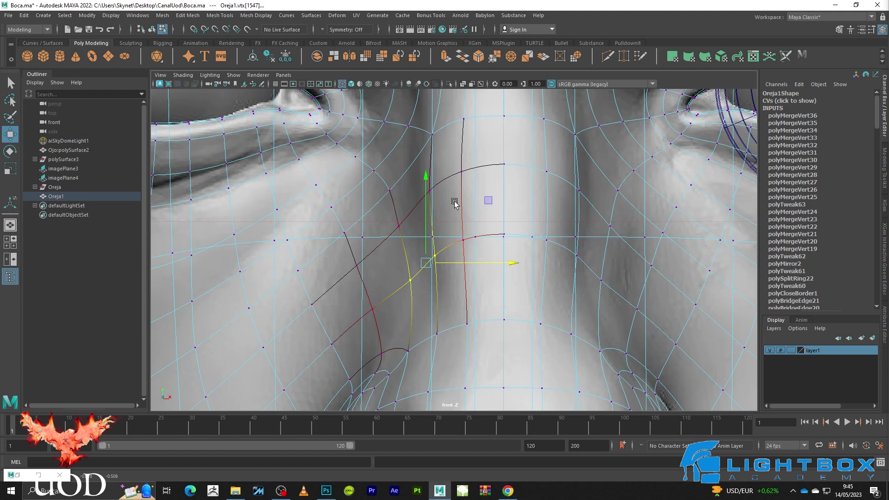
{"action": "key", "text": "5"}
{"action": "key", "text": "q"}
{"action": "left_click", "coordinate": [433, 187]}
{"action": "key", "text": "w"}
{"action": "key", "text": "1"}
{"action": "left_click_drag", "start_coordinate": [486, 190], "coordinate": [484, 189]}
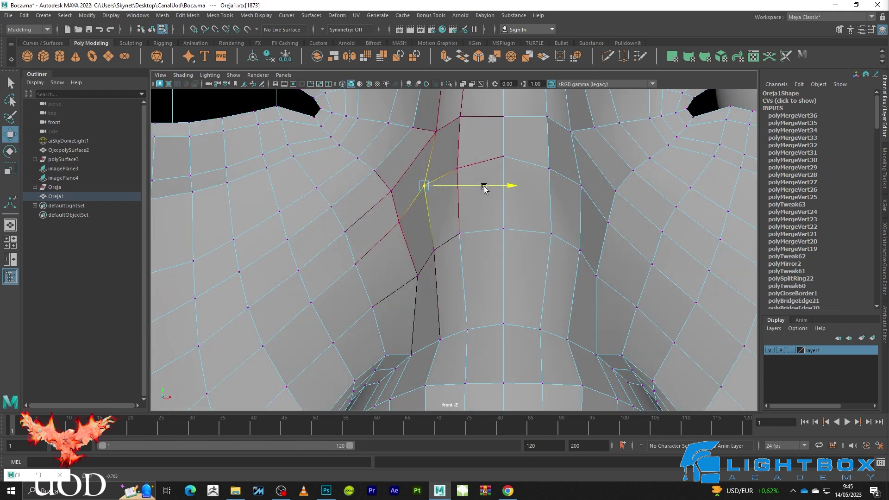
Select the vertices along the side of the nose bridge, comparing with the reference
{"action": "left_click", "coordinate": [462, 258]}
{"action": "left_click", "coordinate": [429, 192]}
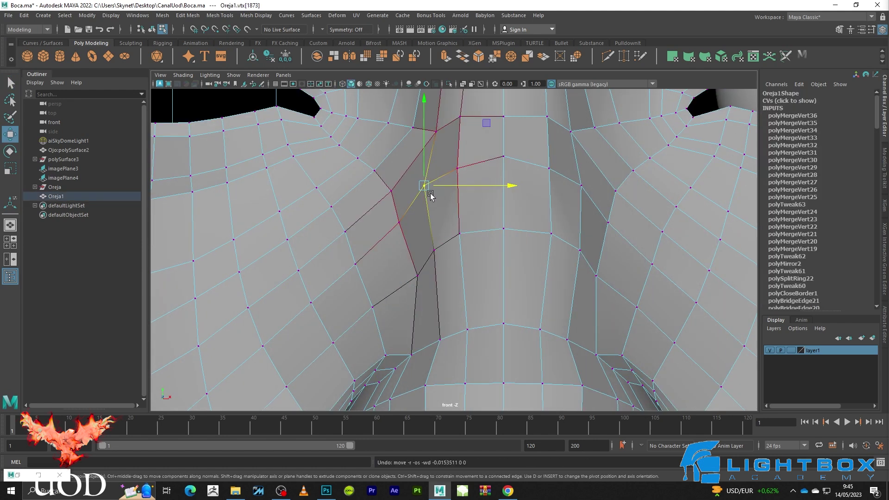
{"action": "key", "text": "3"}
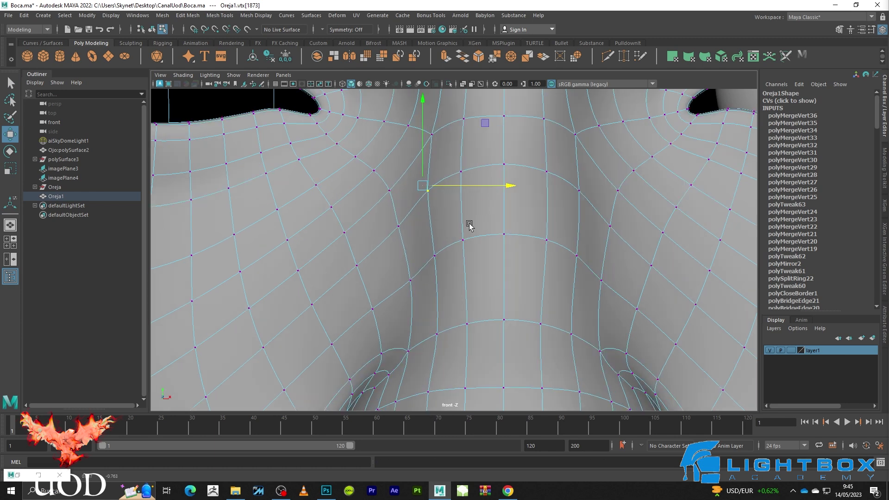
{"action": "key", "text": "4"}
{"action": "left_click_drag", "start_coordinate": [466, 236], "coordinate": [431, 266]}
{"action": "key", "text": "5"}
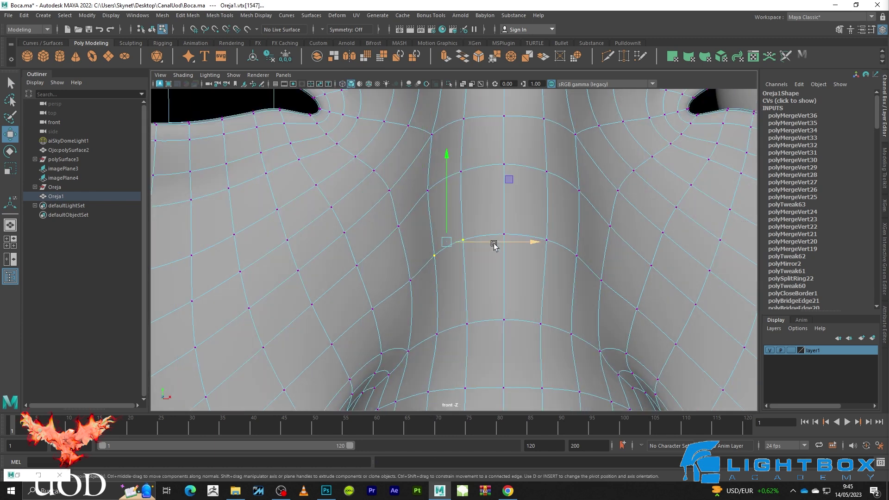
{"action": "key", "text": "4"}
{"action": "key", "text": "q"}
{"action": "key", "text": "5"}
{"action": "key", "text": "w"}
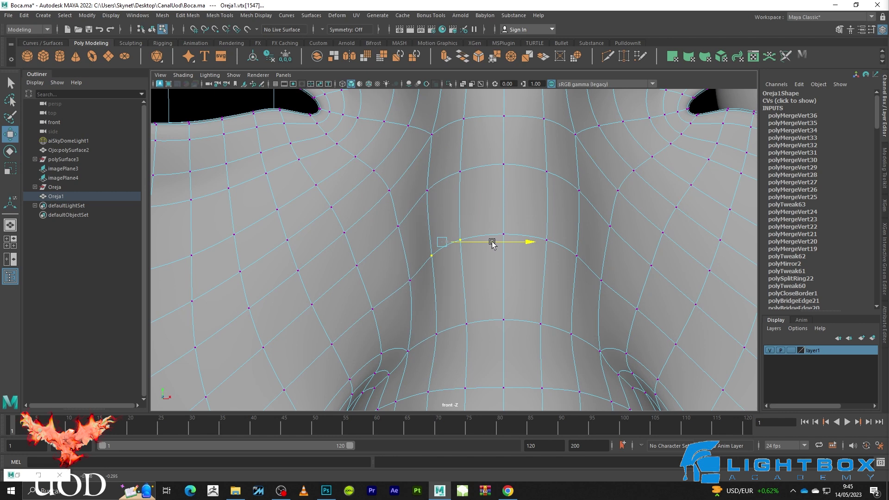
Shift a lower nose-bridge vertex sideways across the nose
{"action": "key", "text": "4"}
{"action": "key", "text": "5"}
{"action": "key", "text": "1"}
{"action": "left_click", "coordinate": [430, 250]}
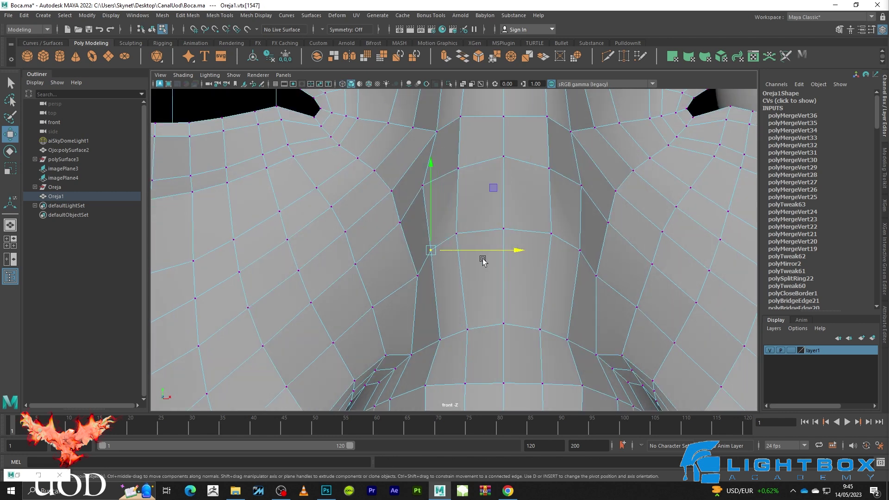
{"action": "key", "text": "q"}
{"action": "key", "text": "3"}
{"action": "key", "text": "w"}
{"action": "left_click_drag", "start_coordinate": [476, 262], "coordinate": [483, 264]}
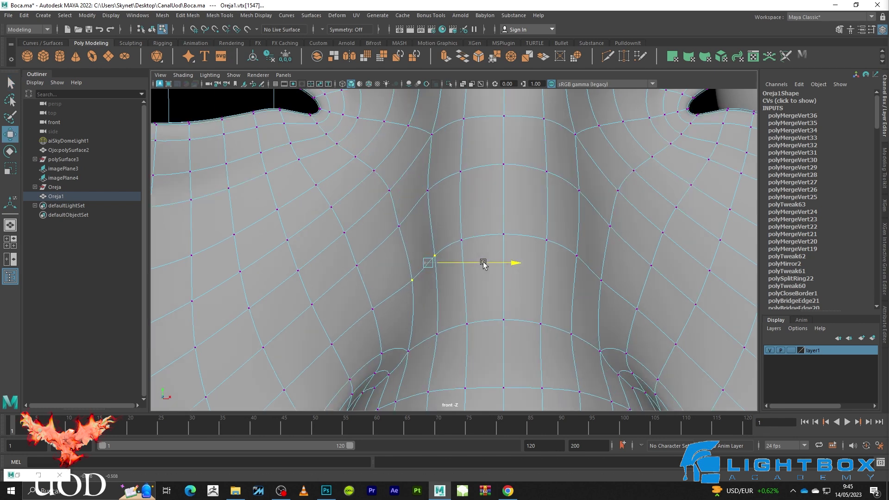
{"action": "scroll", "coordinate": [500, 180], "scroll_direction": "down", "scroll_amount": 5}
In the front view, select the head mesh, show its low-poly cage and enter vertex mode
{"action": "scroll", "coordinate": [682, 220], "scroll_direction": "down", "scroll_amount": 3}
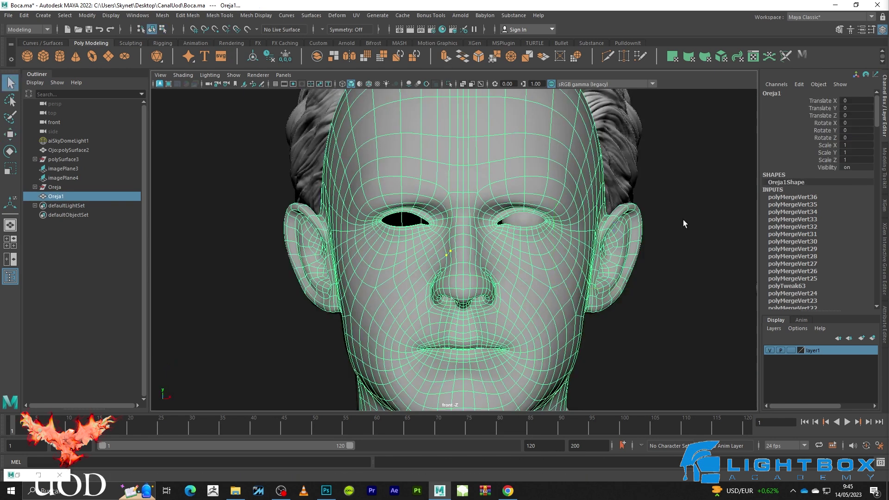
{"action": "left_click", "coordinate": [673, 216]}
{"action": "scroll", "coordinate": [485, 239], "scroll_direction": "up", "scroll_amount": 5}
{"action": "scroll", "coordinate": [485, 239], "scroll_direction": "up", "scroll_amount": 3}
{"action": "scroll", "coordinate": [445, 206], "scroll_direction": "up", "scroll_amount": 3}
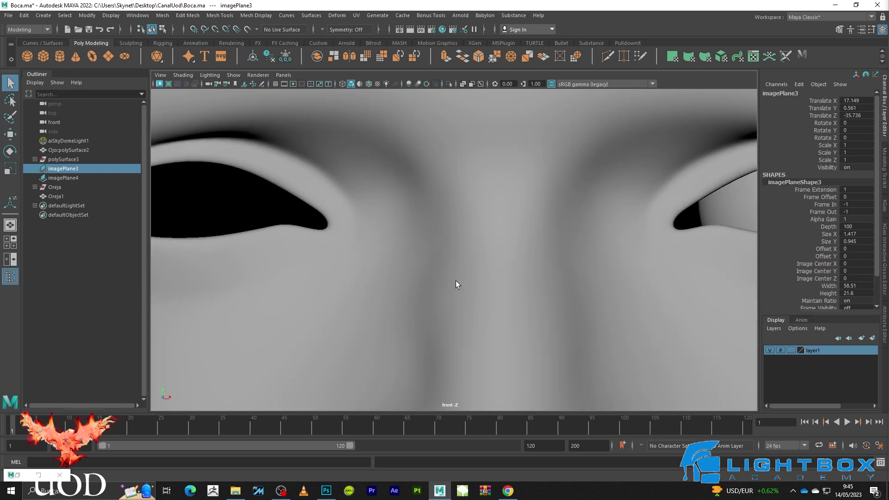
{"action": "left_click", "coordinate": [467, 233]}
{"action": "key", "text": "1"}
{"action": "scroll", "coordinate": [454, 208], "scroll_direction": "up", "scroll_amount": 2}
{"action": "key", "text": "F9"}
Adjust a nose-bridge vertex with soft select, comparing the wireframe to the front reference
{"action": "left_click", "coordinate": [464, 232]}
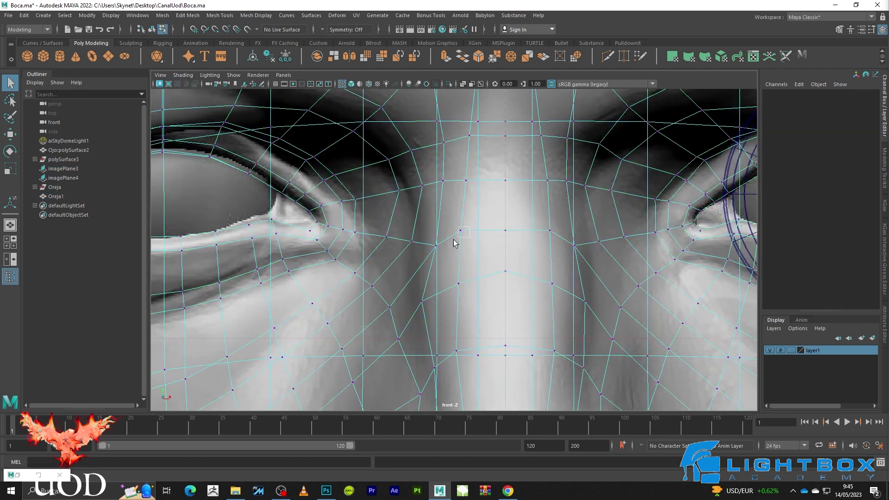
{"action": "left_click_drag", "start_coordinate": [405, 257], "coordinate": [405, 255]}
{"action": "key", "text": "w"}
{"action": "key", "text": "b"}
{"action": "key", "text": "5"}
{"action": "key", "text": "3"}
{"action": "key", "text": "4"}
{"action": "key", "text": "q"}
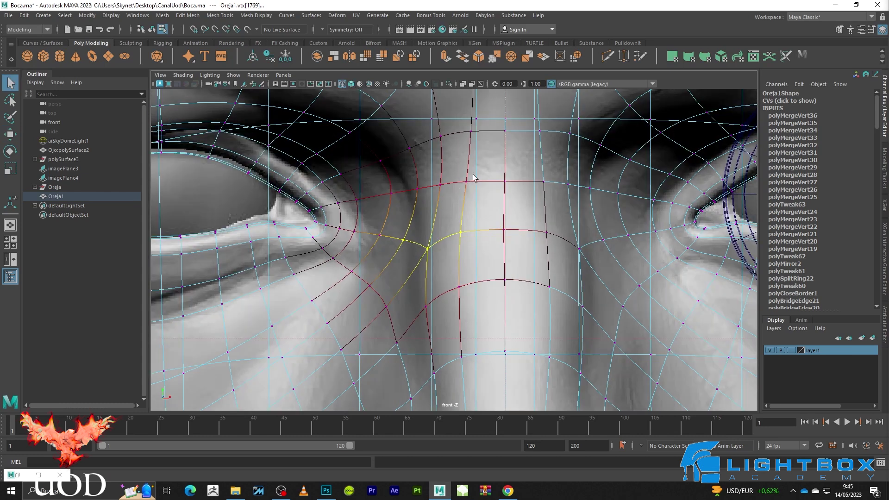
Nudge the vertex between the brows slightly left to match the reference
{"action": "left_click_drag", "start_coordinate": [411, 206], "coordinate": [411, 206]}
{"action": "key", "text": "w"}
{"action": "key", "text": "5"}
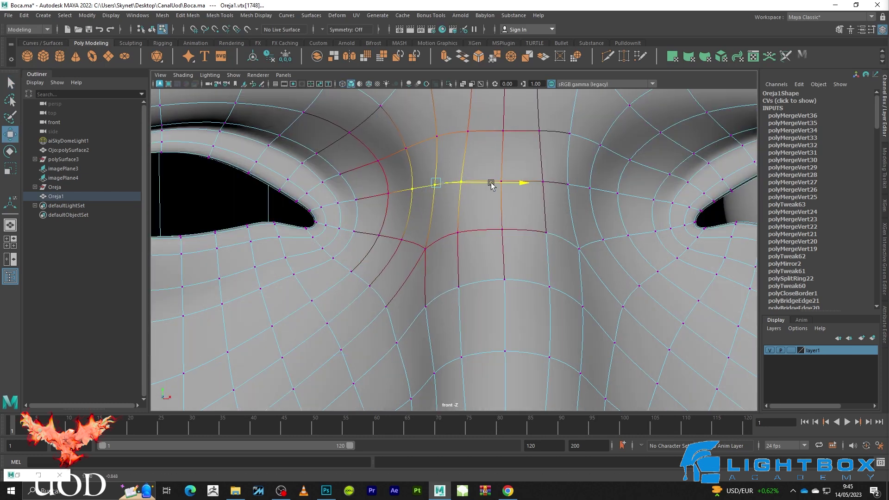
{"action": "key", "text": "4"}
{"action": "left_click_drag", "start_coordinate": [479, 185], "coordinate": [482, 186]}
{"action": "key", "text": "5"}
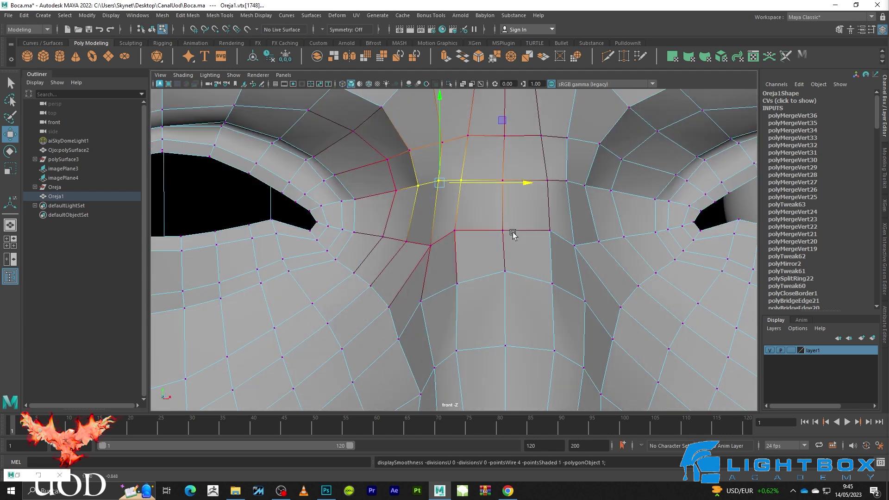
{"action": "key", "text": "q"}
Select the central vertical column of vertices and adjust it with scale and point-snapped move
{"action": "left_click", "coordinate": [482, 289]}
{"action": "key", "text": "w"}
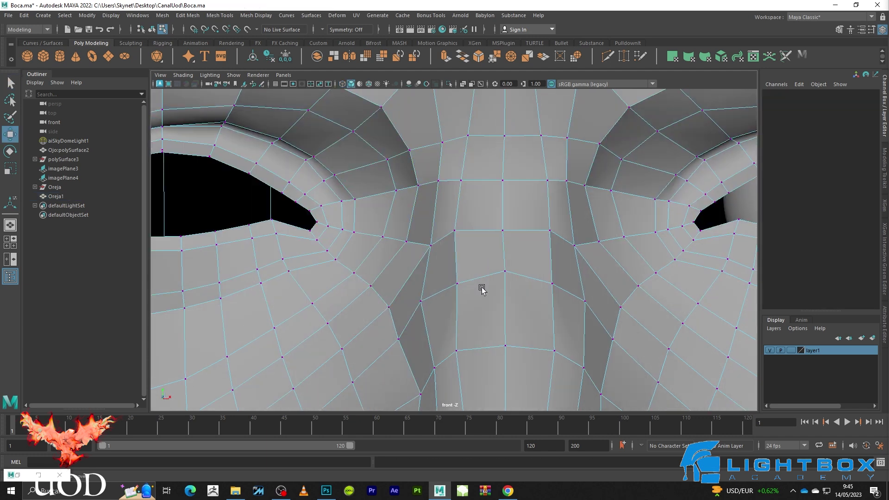
{"action": "left_click", "coordinate": [459, 287]}
{"action": "left_click", "coordinate": [490, 290]}
{"action": "key", "text": "q"}
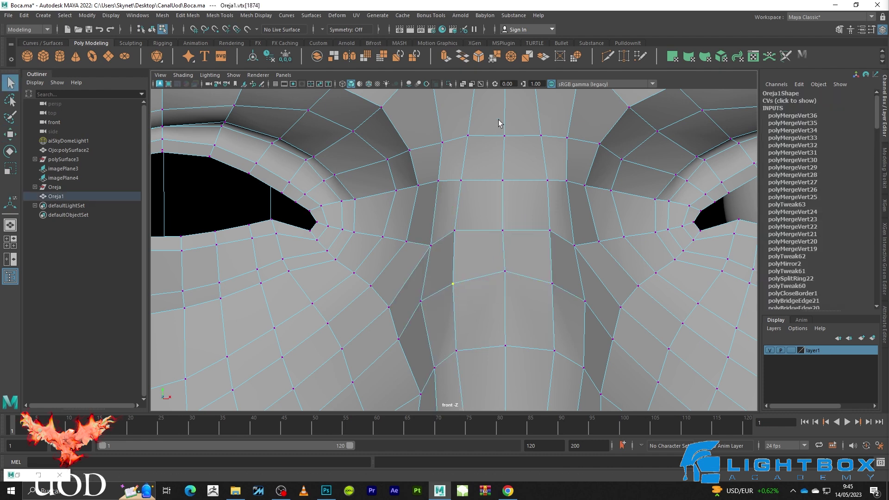
{"action": "left_click_drag", "start_coordinate": [497, 278], "coordinate": [498, 278]}
{"action": "key", "text": "r"}
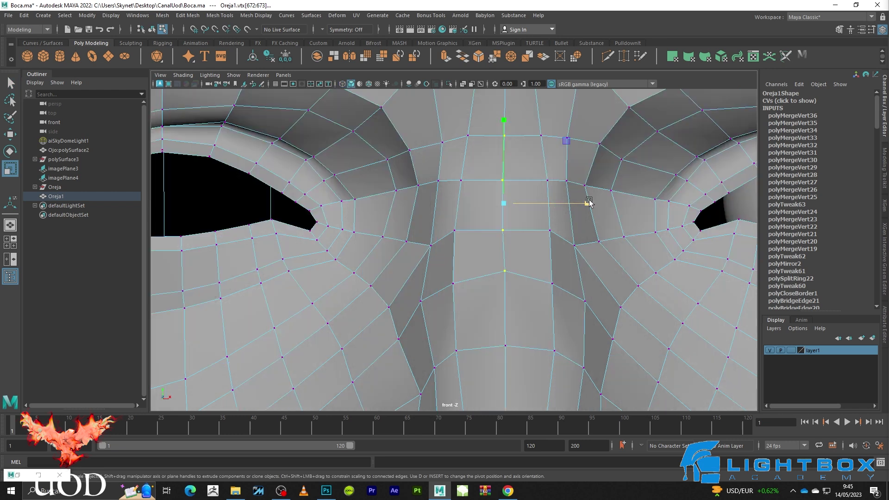
{"action": "scroll", "coordinate": [478, 208], "scroll_direction": "down", "scroll_amount": 4}
{"action": "scroll", "coordinate": [505, 213], "scroll_direction": "up", "scroll_amount": 2}
{"action": "key", "text": "w"}
{"action": "key", "text": "v"}
Zoom out to the whole head and re-enter vertex mode on the low-poly cage
{"action": "scroll", "coordinate": [489, 203], "scroll_direction": "down", "scroll_amount": 2}
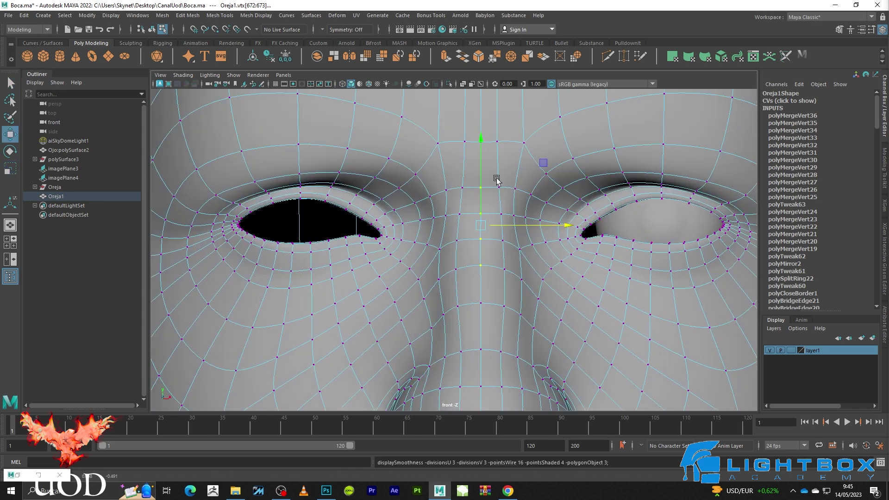
{"action": "right_click_drag", "start_coordinate": [488, 203], "coordinate": [556, 135]}
{"action": "scroll", "coordinate": [556, 134], "scroll_direction": "down", "scroll_amount": 3}
{"action": "key", "text": "q"}
{"action": "left_click", "coordinate": [668, 188]}
{"action": "scroll", "coordinate": [512, 228], "scroll_direction": "up", "scroll_amount": 2}
{"action": "scroll", "coordinate": [443, 202], "scroll_direction": "up", "scroll_amount": 2}
{"action": "scroll", "coordinate": [435, 194], "scroll_direction": "up", "scroll_amount": 4}
{"action": "scroll", "coordinate": [435, 193], "scroll_direction": "up", "scroll_amount": 2}
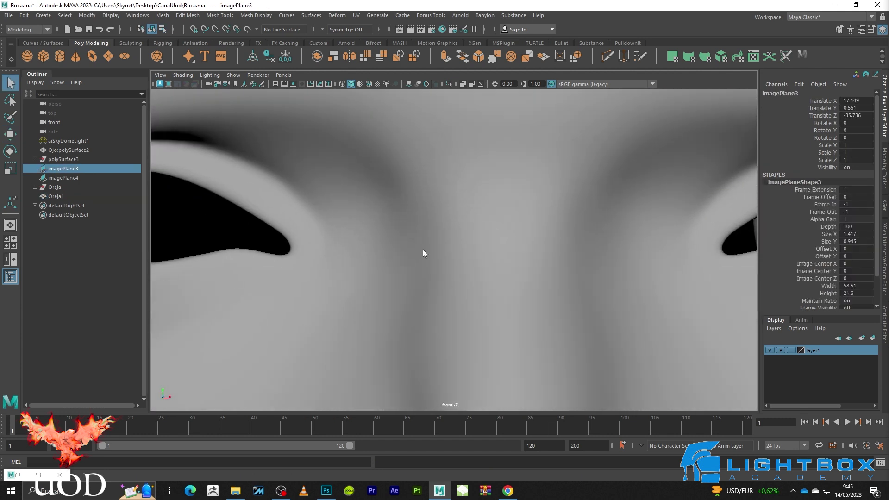
{"action": "left_click", "coordinate": [438, 228]}
{"action": "key", "text": "1"}
{"action": "key", "text": "F9"}
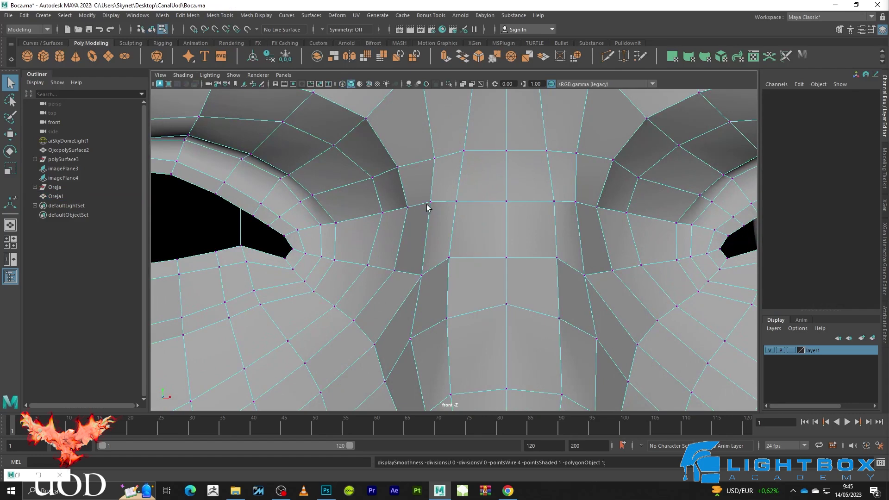
Slide the inner-brow vertices slightly down along the surface to even the brow loop
{"action": "left_click_drag", "start_coordinate": [386, 221], "coordinate": [380, 218]}
{"action": "key", "text": "w"}
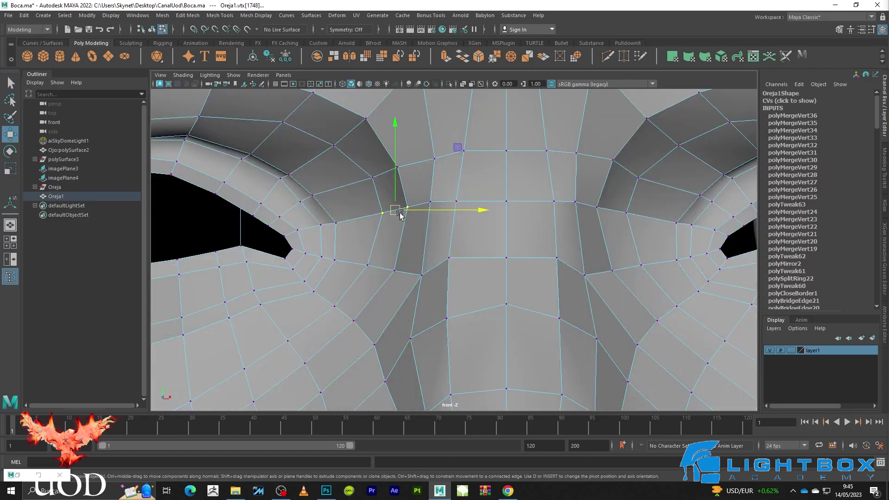
{"action": "left_click", "coordinate": [430, 203]}
{"action": "middle_click_drag", "start_coordinate": [431, 201], "coordinate": [434, 195], "text": "shift"}
{"action": "left_click", "coordinate": [433, 153]}
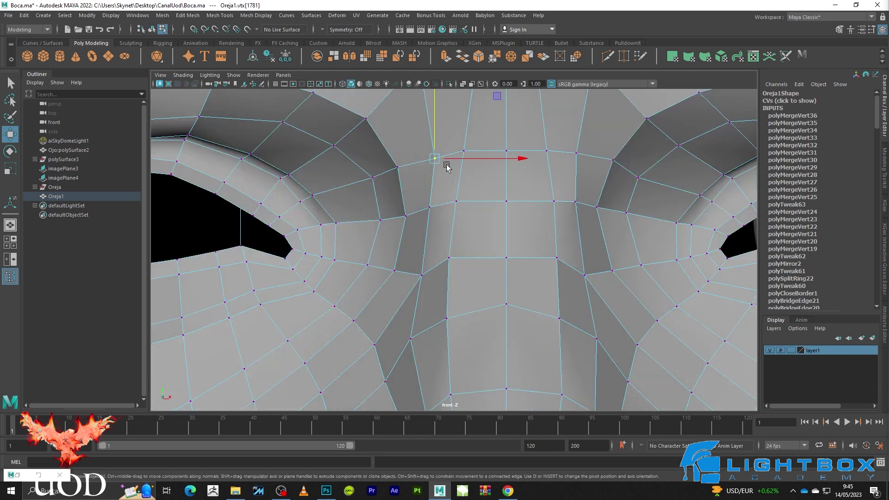
{"action": "key", "text": "4"}
{"action": "key", "text": "5"}
Adjust the vertex above the nose bridge against the reference, then return to object mode
{"action": "middle_click_drag", "start_coordinate": [412, 145], "coordinate": [445, 258], "text": "alt"}
{"action": "key", "text": "1"}
{"action": "scroll", "coordinate": [456, 174], "scroll_direction": "up", "scroll_amount": 2}
{"action": "key", "text": "4"}
{"action": "left_click", "coordinate": [454, 180]}
{"action": "key", "text": "5"}
{"action": "key", "text": "q"}
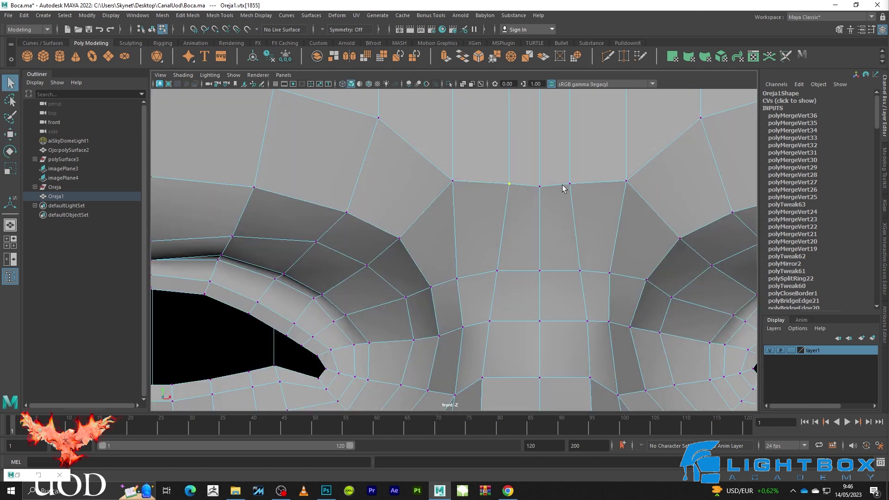
{"action": "key", "text": "r"}
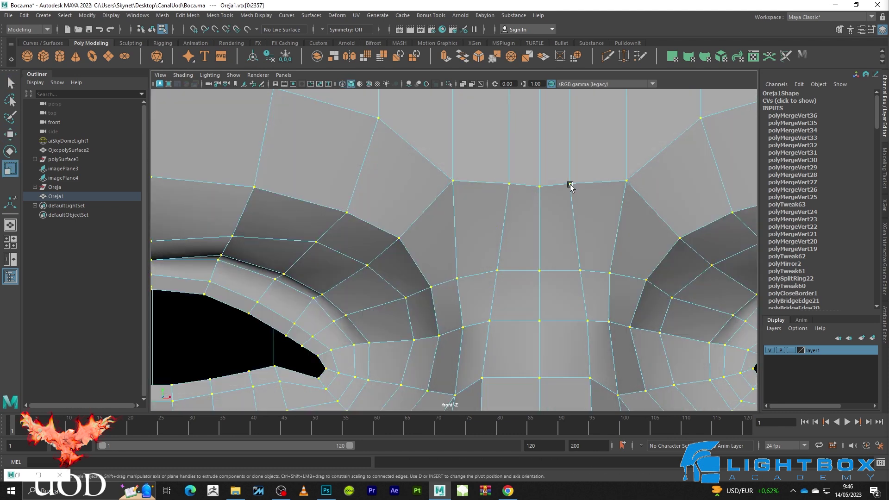
{"action": "key", "text": "4"}
{"action": "key", "text": "5"}
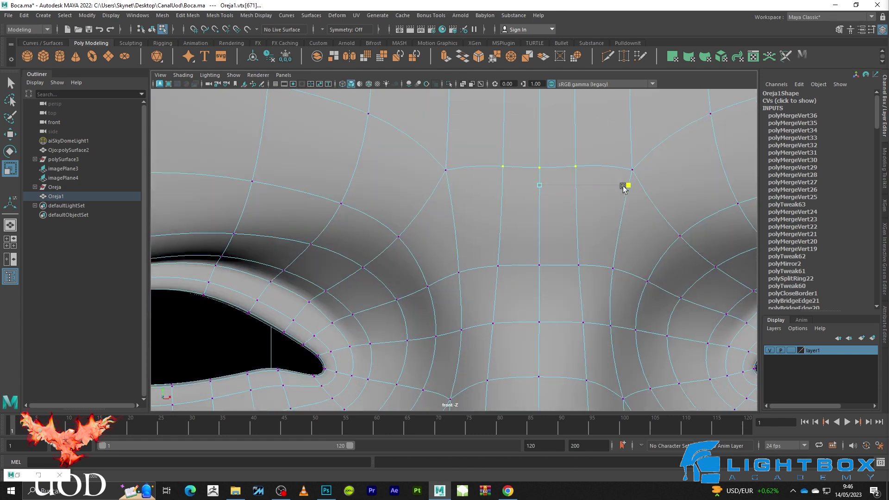
{"action": "key", "text": "F8"}
Frame the head, switch to perspective and orbit to select the head mesh from the side
{"action": "key", "text": "f"}
{"action": "key", "text": "q"}
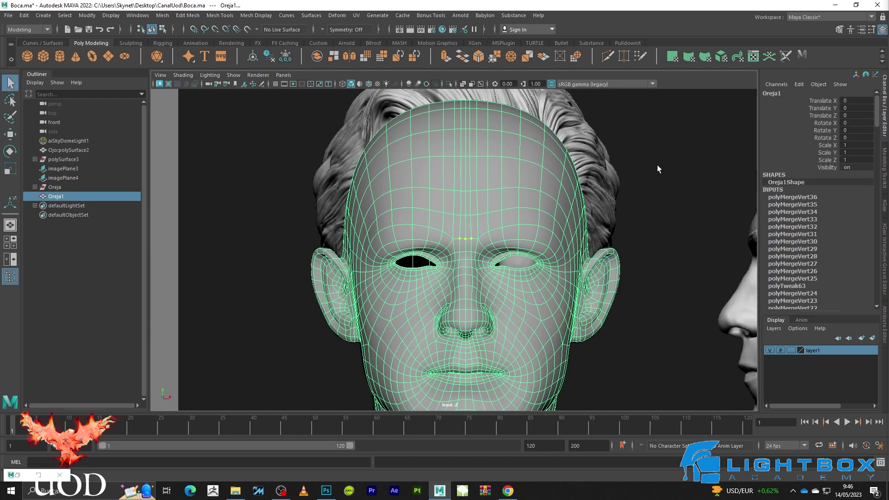
{"action": "left_click", "coordinate": [647, 184]}
{"action": "key", "text": "space"}
{"action": "key", "text": "space"}
{"action": "mouse_move", "coordinate": [624, 153]}
{"action": "left_mouse_down", "text": "alt"}
{"action": "mouse_move", "coordinate": [589, 185]}
{"action": "mouse_move", "coordinate": [608, 179]}
{"action": "mouse_move", "coordinate": [536, 180]}
{"action": "mouse_move", "coordinate": [478, 247]}
{"action": "left_mouse_up", "text": "alt"}
{"action": "scroll", "coordinate": [478, 248], "scroll_direction": "up", "scroll_amount": 5}
{"action": "scroll", "coordinate": [469, 254], "scroll_direction": "up", "scroll_amount": 3}
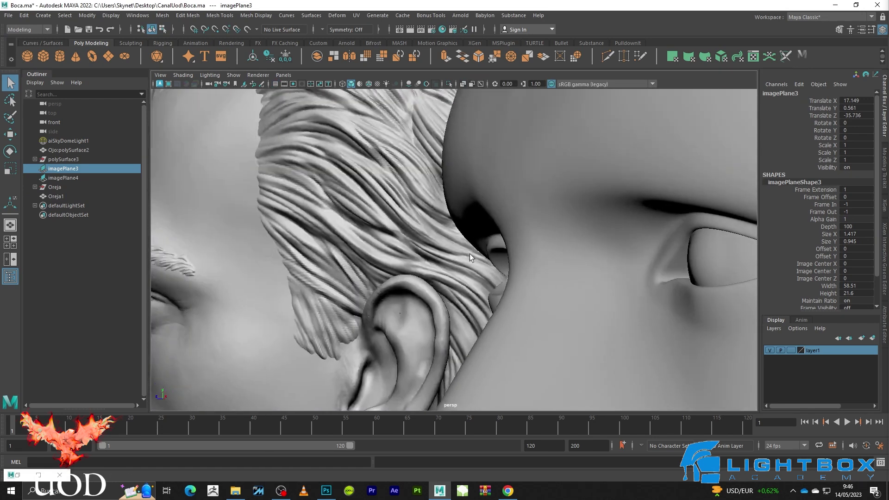
{"action": "left_click", "coordinate": [529, 213]}
{"action": "scroll", "coordinate": [529, 213], "scroll_direction": "up", "scroll_amount": 5}
{"action": "left_click_drag", "start_coordinate": [510, 224], "coordinate": [536, 230], "text": "alt"}
Enter vertex mode and maximize the side view in wireframe with the Move tool active
{"action": "key", "text": "F9"}
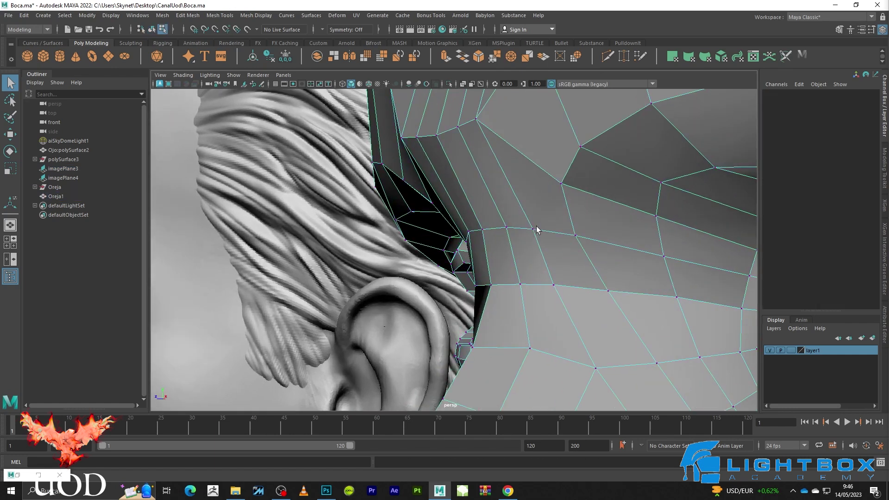
{"action": "left_click", "coordinate": [533, 230]}
{"action": "key", "text": "space"}
{"action": "key", "text": "space"}
{"action": "key", "text": "f"}
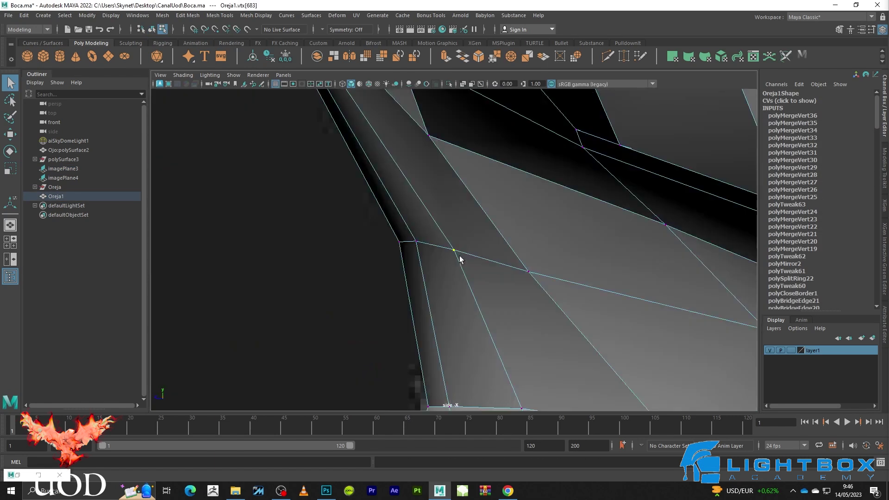
{"action": "key", "text": "4"}
{"action": "key", "text": "w"}
{"action": "scroll", "coordinate": [423, 244], "scroll_direction": "down", "scroll_amount": 5}
{"action": "scroll", "coordinate": [433, 247], "scroll_direction": "up", "scroll_amount": 3}
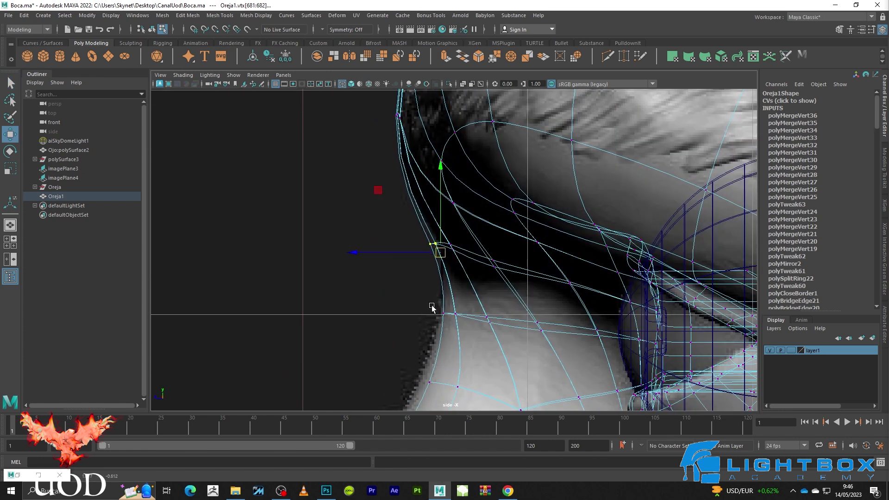
{"action": "scroll", "coordinate": [472, 135], "scroll_direction": "up", "scroll_amount": 3}
{"action": "scroll", "coordinate": [472, 185], "scroll_direction": "down", "scroll_amount": 4}
{"action": "scroll", "coordinate": [472, 214], "scroll_direction": "up", "scroll_amount": 4}
Move the brow profile vertices onto the side reference silhouette
{"action": "mouse_move", "coordinate": [494, 221]}
{"action": "left_mouse_down"}
{"action": "mouse_move", "coordinate": [450, 261]}
{"action": "mouse_move", "coordinate": [451, 239]}
{"action": "left_mouse_up"}
{"action": "left_click_drag", "start_coordinate": [523, 175], "coordinate": [473, 201]}
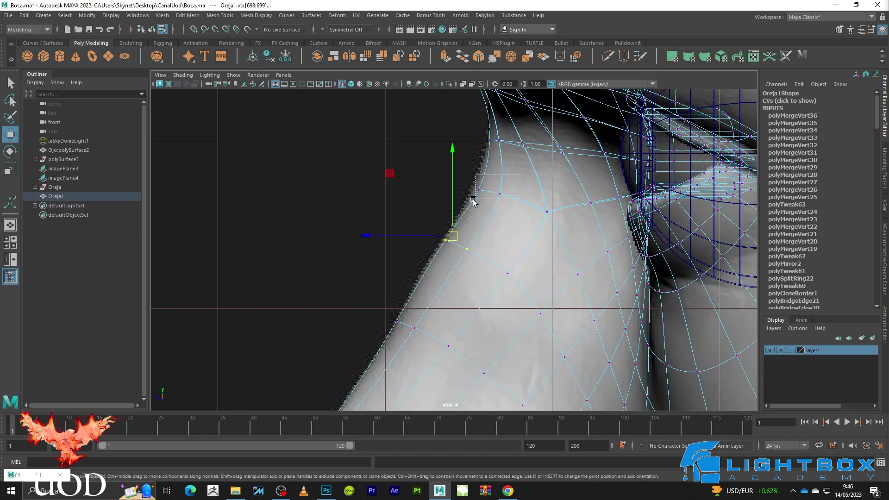
{"action": "mouse_move", "coordinate": [426, 130]}
{"action": "left_mouse_down"}
{"action": "mouse_move", "coordinate": [416, 149]}
{"action": "mouse_move", "coordinate": [415, 139]}
{"action": "left_mouse_up"}
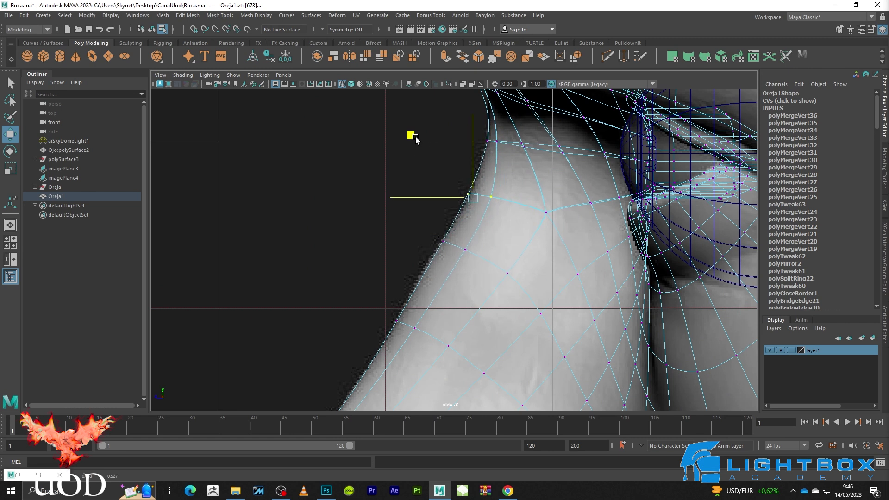
{"action": "left_click", "coordinate": [375, 232]}
{"action": "scroll", "coordinate": [459, 264], "scroll_direction": "up", "scroll_amount": 3}
{"action": "scroll", "coordinate": [468, 264], "scroll_direction": "up", "scroll_amount": 2}
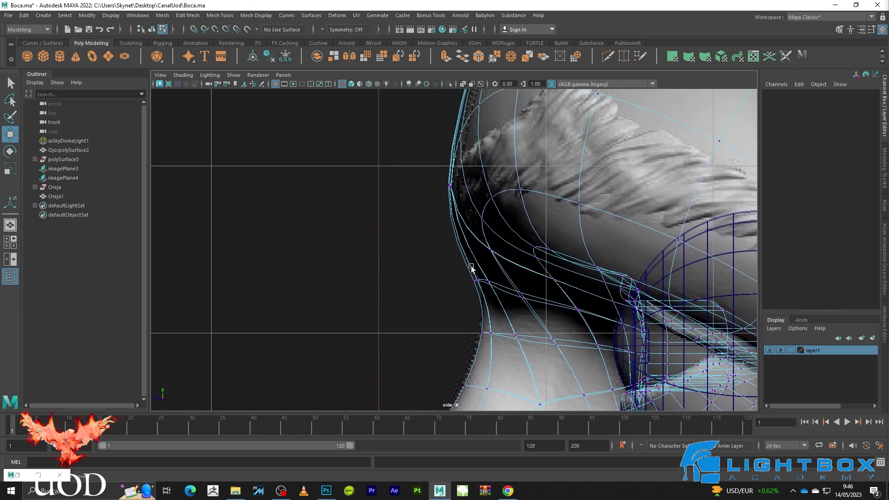
{"action": "scroll", "coordinate": [525, 294], "scroll_direction": "up", "scroll_amount": 2}
Check the brow profile vertices against the side reference in shaded and wireframe views
{"action": "key", "text": "5"}
{"action": "left_click_drag", "start_coordinate": [426, 334], "coordinate": [445, 318]}
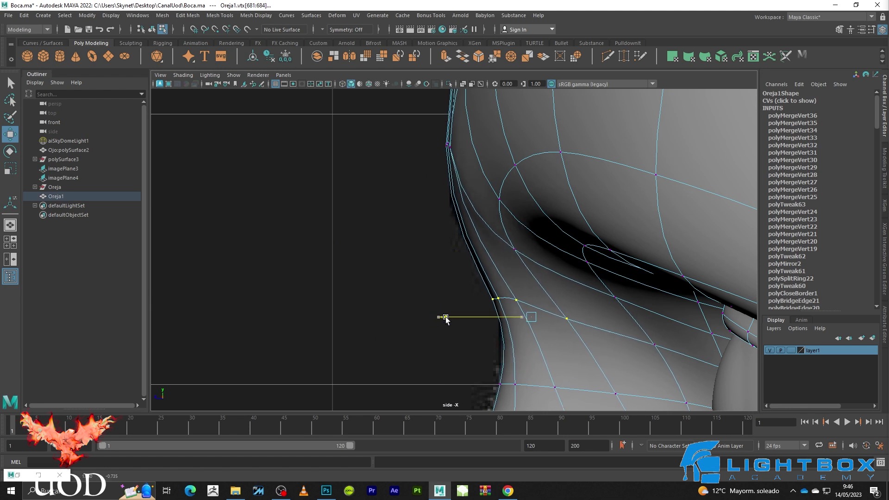
{"action": "key", "text": "4"}
{"action": "left_click", "coordinate": [430, 285]}
{"action": "key", "text": "5"}
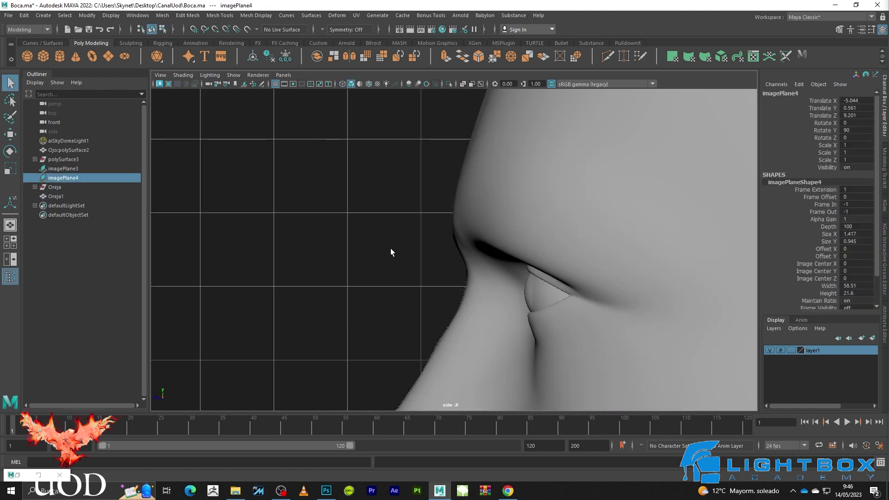
{"action": "mouse_move", "coordinate": [391, 248]}
{"action": "left_mouse_down", "text": "alt"}
{"action": "mouse_move", "coordinate": [557, 157]}
{"action": "mouse_move", "coordinate": [530, 189]}
{"action": "mouse_move", "coordinate": [562, 187]}
{"action": "mouse_move", "coordinate": [491, 169]}
{"action": "mouse_move", "coordinate": [470, 194]}
{"action": "left_mouse_up", "text": "alt"}
Select the head mesh in vertex mode and orbit onto the face
{"action": "scroll", "coordinate": [476, 229], "scroll_direction": "up", "scroll_amount": 3}
{"action": "left_click", "coordinate": [496, 212]}
{"action": "scroll", "coordinate": [496, 224], "scroll_direction": "up", "scroll_amount": 2}
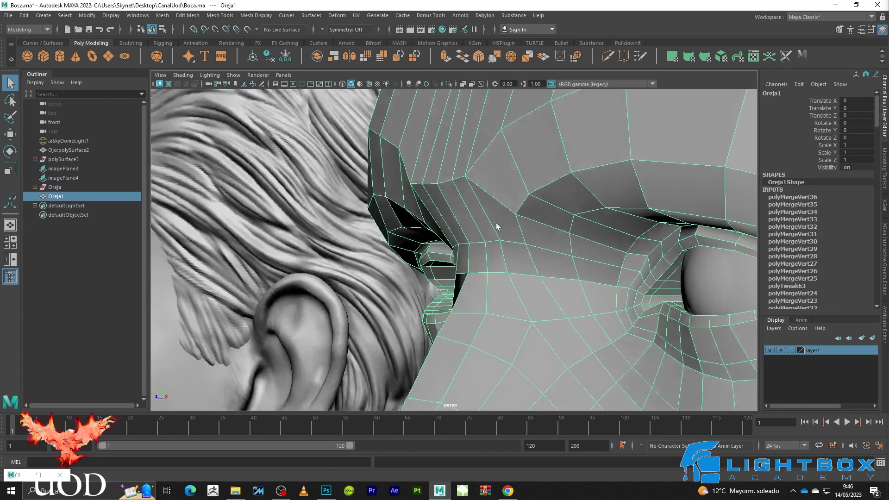
{"action": "scroll", "coordinate": [500, 232], "scroll_direction": "up", "scroll_amount": 2}
{"action": "key", "text": "F9"}
{"action": "mouse_move", "coordinate": [458, 295]}
{"action": "left_mouse_down", "text": "alt"}
{"action": "mouse_move", "coordinate": [492, 264]}
{"action": "mouse_move", "coordinate": [472, 236]}
{"action": "mouse_move", "coordinate": [566, 157]}
{"action": "mouse_move", "coordinate": [518, 227]}
{"action": "mouse_move", "coordinate": [534, 254]}
{"action": "left_mouse_up", "text": "alt"}
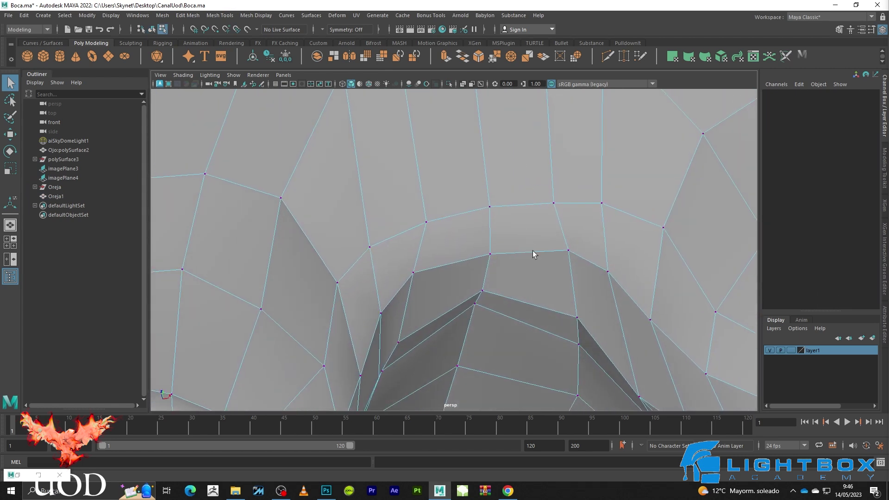
Lower a vertex on the nostril arch slightly, toggling the smooth preview to check it
{"action": "left_click", "coordinate": [571, 250]}
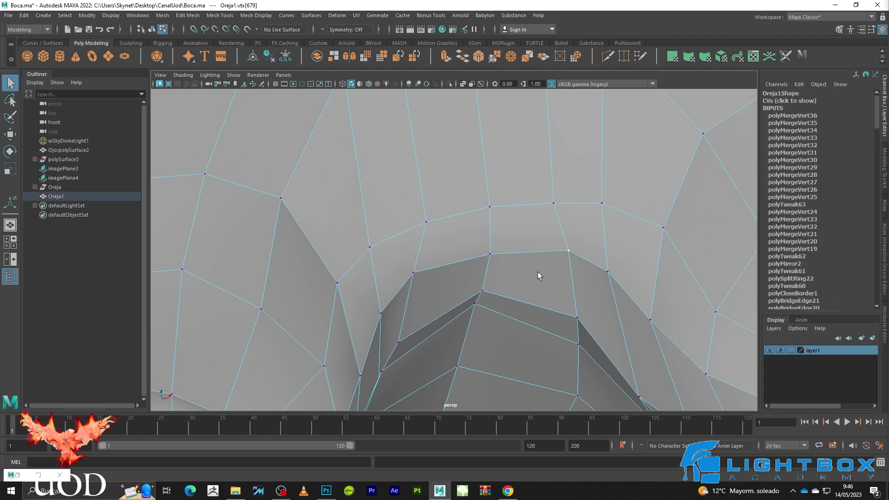
{"action": "key", "text": "e"}
{"action": "key", "text": "r"}
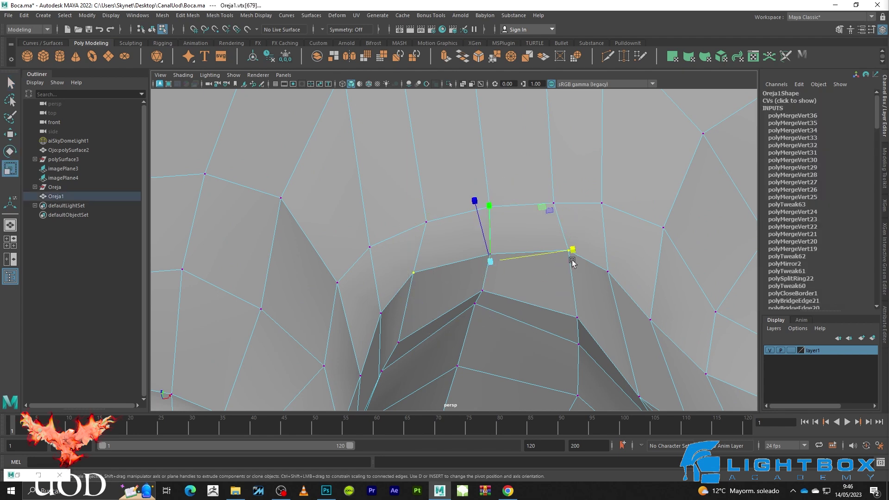
{"action": "key", "text": "3"}
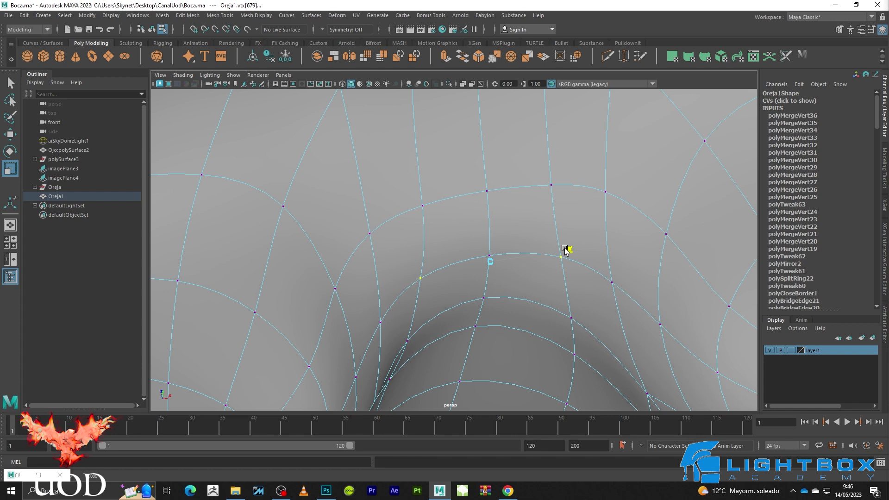
{"action": "key", "text": "1"}
{"action": "key", "text": "w"}
{"action": "left_click_drag", "start_coordinate": [484, 215], "coordinate": [480, 221]}
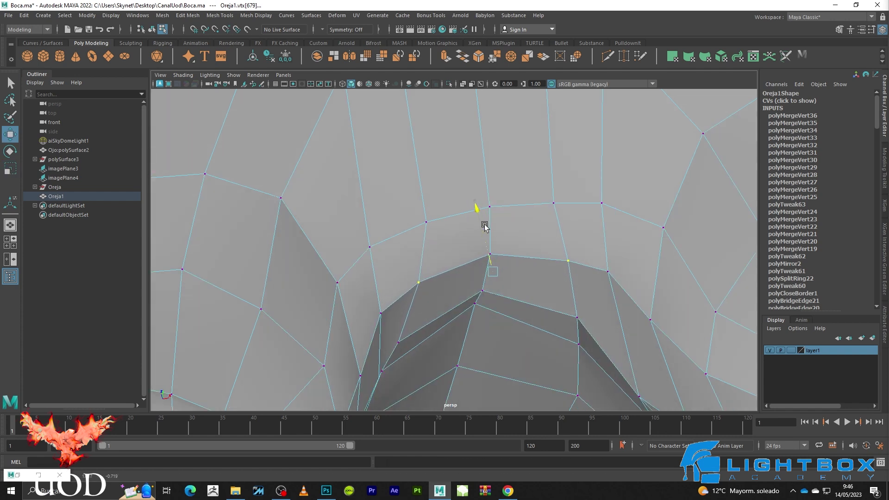
{"action": "key", "text": "w"}
{"action": "left_click_drag", "start_coordinate": [476, 297], "coordinate": [477, 301]}
{"action": "key", "text": "q"}
{"action": "left_click", "coordinate": [552, 207]}
Spread the three upper arch vertices apart horizontally with Scale to even the loop spacing
{"action": "key", "text": "4"}
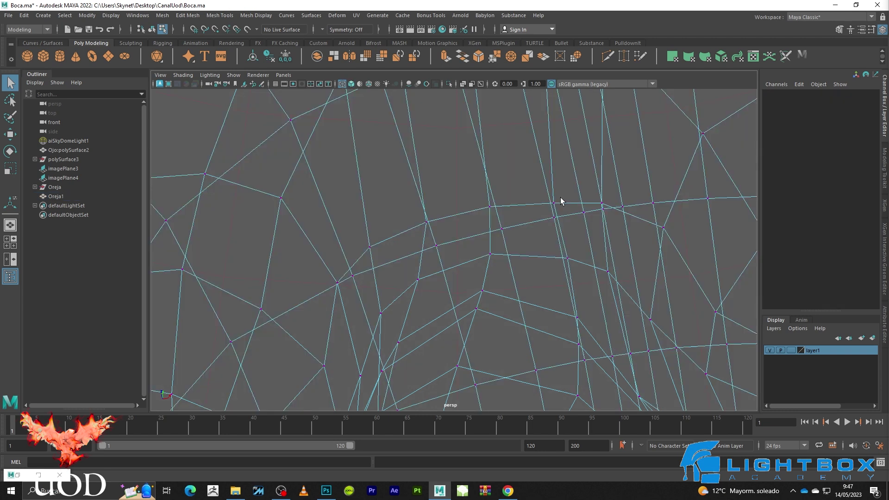
{"action": "left_click", "coordinate": [553, 203]}
{"action": "left_click_drag", "start_coordinate": [439, 207], "coordinate": [405, 236], "text": "shift"}
{"action": "key", "text": "5"}
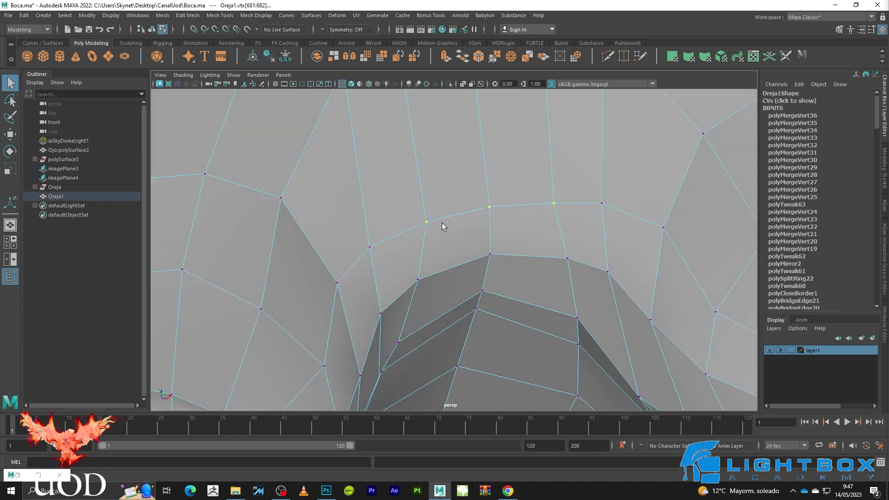
{"action": "key", "text": "r"}
{"action": "left_click_drag", "start_coordinate": [570, 197], "coordinate": [560, 196]}
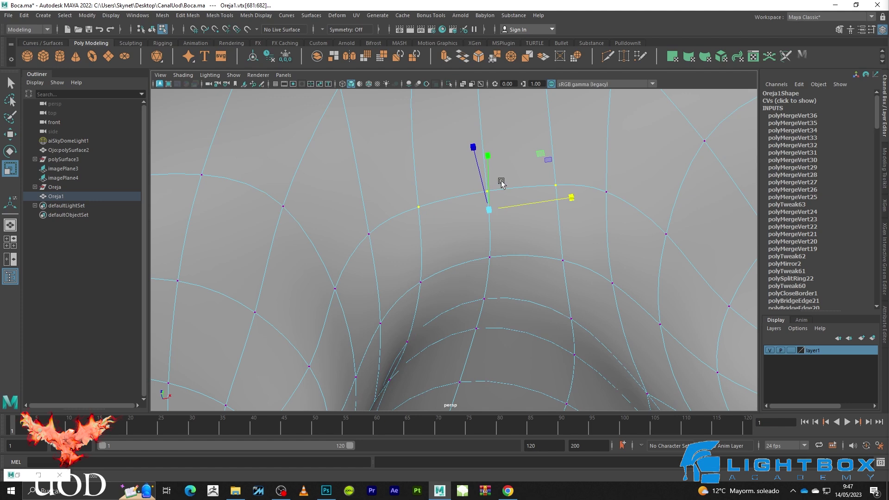
{"action": "key", "text": "1"}
{"action": "key", "text": "q"}
{"action": "left_click", "coordinate": [383, 246]}
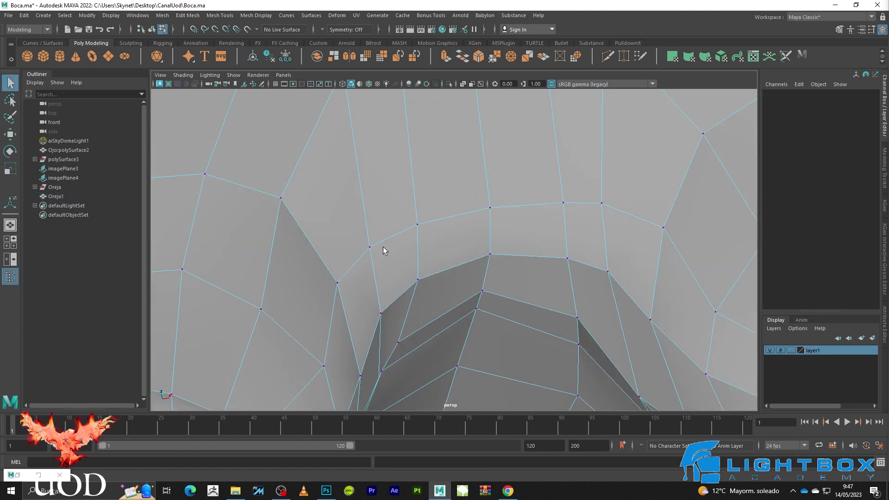
Preview the whole mesh smoothed, orbit to a three-quarter angle, then maximize the front view
{"action": "key", "text": "3"}
{"action": "scroll", "coordinate": [620, 138], "scroll_direction": "down", "scroll_amount": 5}
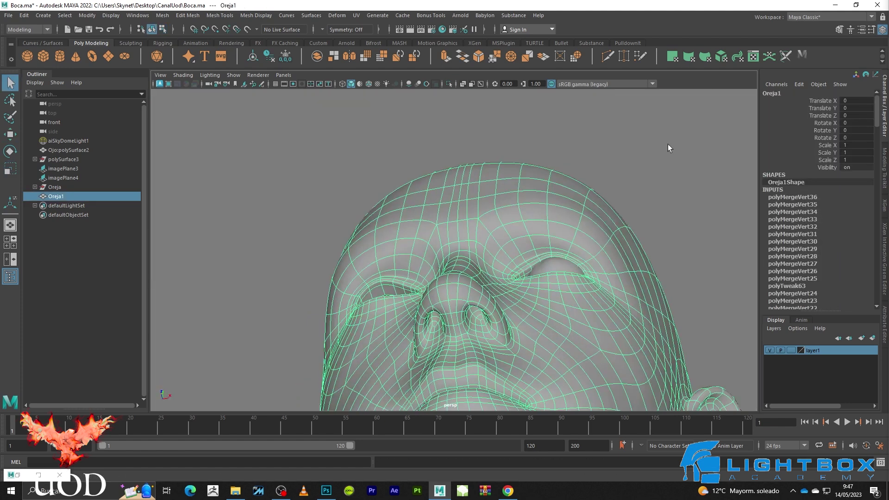
{"action": "left_click", "coordinate": [668, 144]}
{"action": "scroll", "coordinate": [624, 230], "scroll_direction": "up", "scroll_amount": 5}
{"action": "scroll", "coordinate": [624, 230], "scroll_direction": "down", "scroll_amount": 5}
{"action": "left_click_drag", "start_coordinate": [624, 230], "coordinate": [569, 242], "text": "alt"}
{"action": "key", "text": "space"}
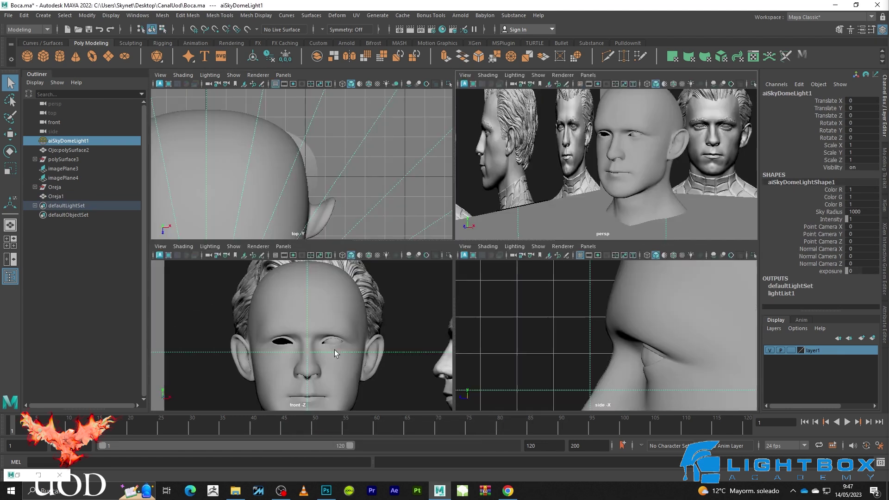
{"action": "key", "text": "space"}
{"action": "scroll", "coordinate": [381, 331], "scroll_direction": "up", "scroll_amount": 3}
{"action": "scroll", "coordinate": [412, 296], "scroll_direction": "up", "scroll_amount": 3}
Select the two vertices between the brows on Oreja1, ready to move
{"action": "scroll", "coordinate": [429, 213], "scroll_direction": "up", "scroll_amount": 2}
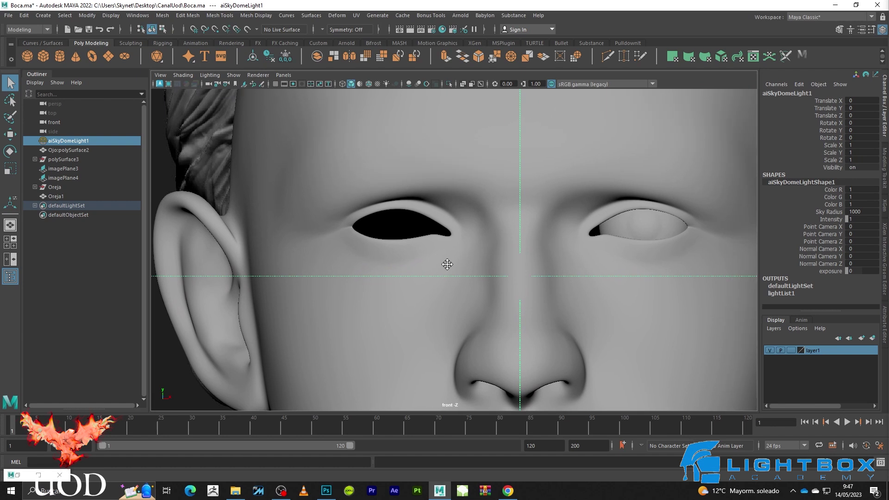
{"action": "scroll", "coordinate": [571, 189], "scroll_direction": "up", "scroll_amount": 3}
{"action": "left_click", "coordinate": [588, 190]}
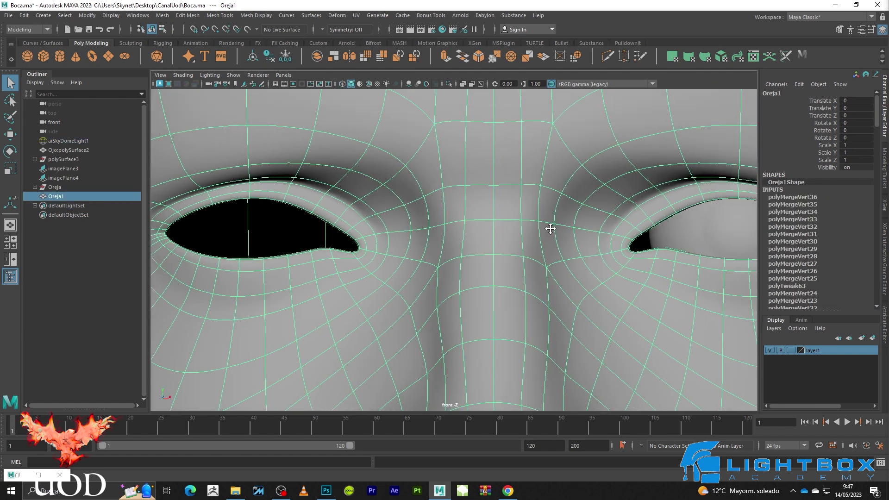
{"action": "scroll", "coordinate": [527, 238], "scroll_direction": "up", "scroll_amount": 2}
{"action": "scroll", "coordinate": [392, 255], "scroll_direction": "up", "scroll_amount": 2}
{"action": "key", "text": "F9"}
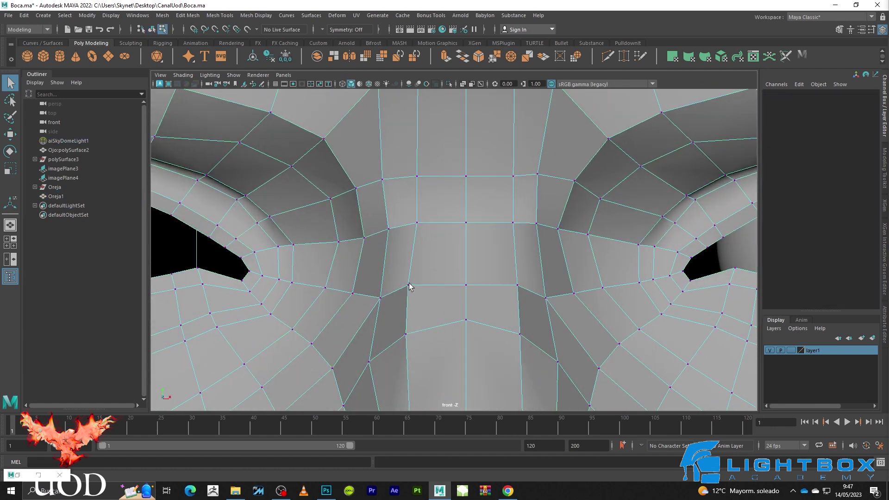
{"action": "left_click", "coordinate": [408, 285]}
{"action": "key", "text": "4"}
{"action": "key", "text": "5"}
{"action": "key", "text": "4"}
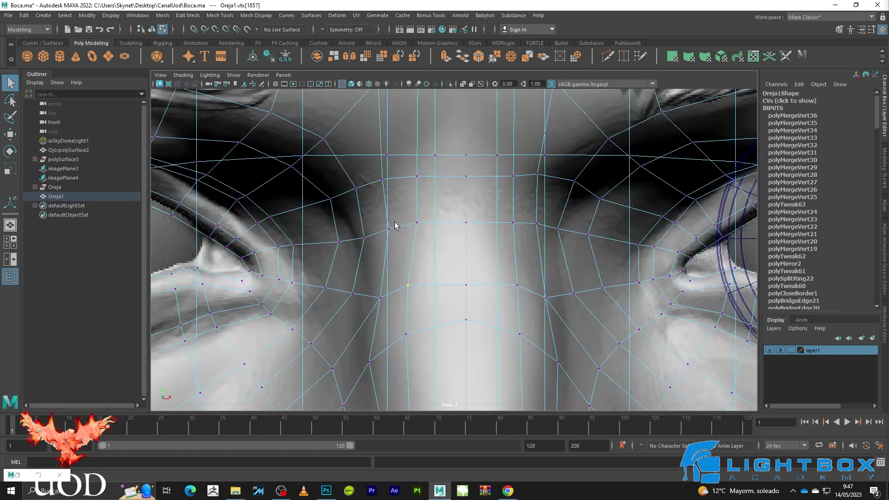
{"action": "left_click_drag", "start_coordinate": [420, 212], "coordinate": [379, 239]}
{"action": "key", "text": "5"}
{"action": "key", "text": "w"}
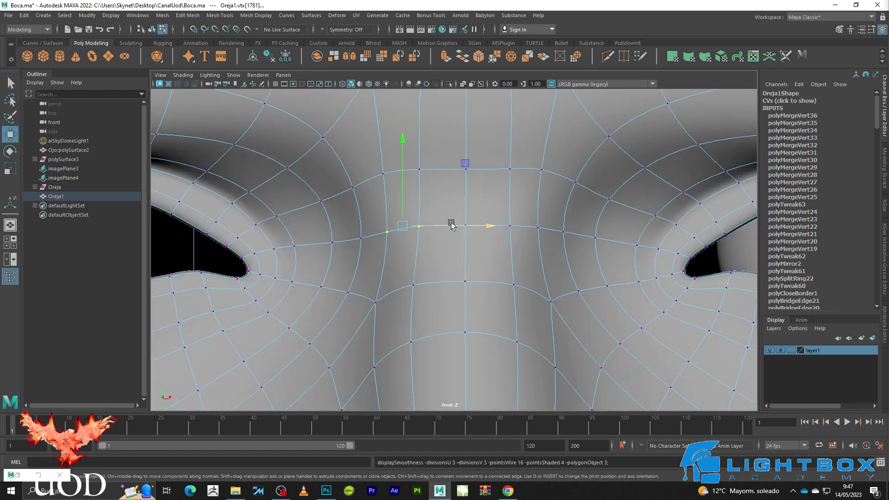
Return to Object Mode and select the front reference image plane
{"action": "scroll", "coordinate": [435, 187], "scroll_direction": "down", "scroll_amount": 2}
{"action": "scroll", "coordinate": [435, 187], "scroll_direction": "down", "scroll_amount": 3}
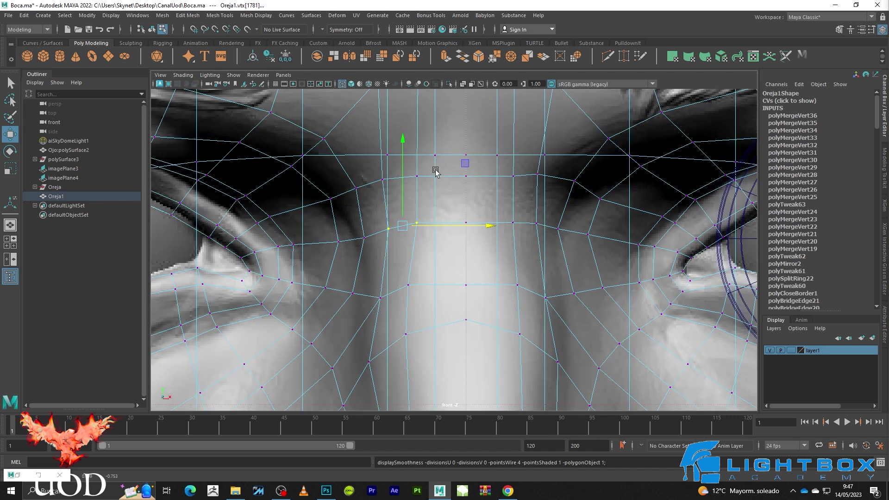
{"action": "scroll", "coordinate": [433, 192], "scroll_direction": "down", "scroll_amount": 3}
{"action": "right_click", "coordinate": [479, 180]}
{"action": "left_click", "coordinate": [525, 166]}
{"action": "left_click", "coordinate": [585, 210]}
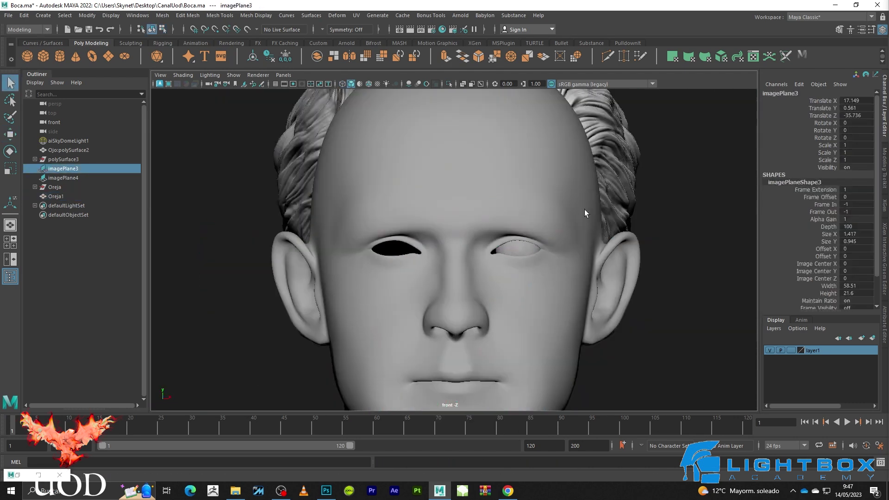
With soft selection on, shift Oreja1's left nostril-edge vertices slightly left
{"action": "scroll", "coordinate": [588, 144], "scroll_direction": "up", "scroll_amount": 2}
{"action": "scroll", "coordinate": [499, 224], "scroll_direction": "up", "scroll_amount": 2}
{"action": "scroll", "coordinate": [500, 224], "scroll_direction": "up", "scroll_amount": 3}
{"action": "scroll", "coordinate": [476, 284], "scroll_direction": "up", "scroll_amount": 2}
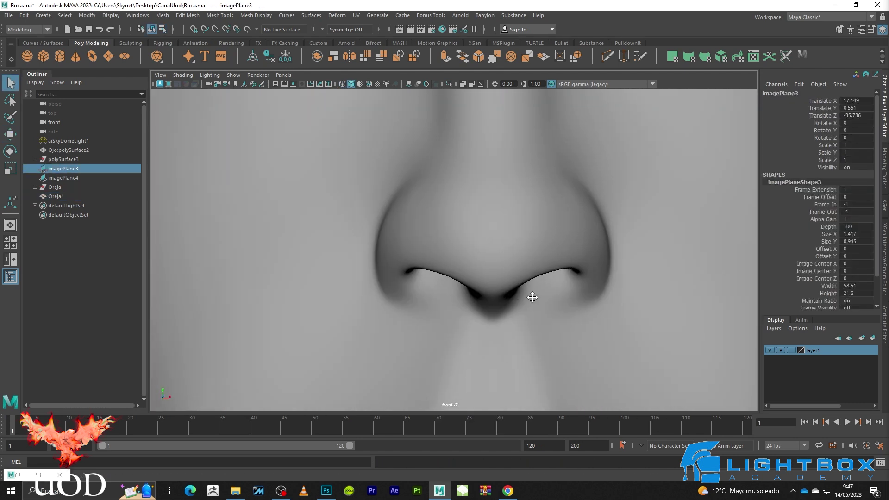
{"action": "left_click", "coordinate": [443, 217]}
{"action": "scroll", "coordinate": [414, 209], "scroll_direction": "up", "scroll_amount": 1}
{"action": "key", "text": "F9"}
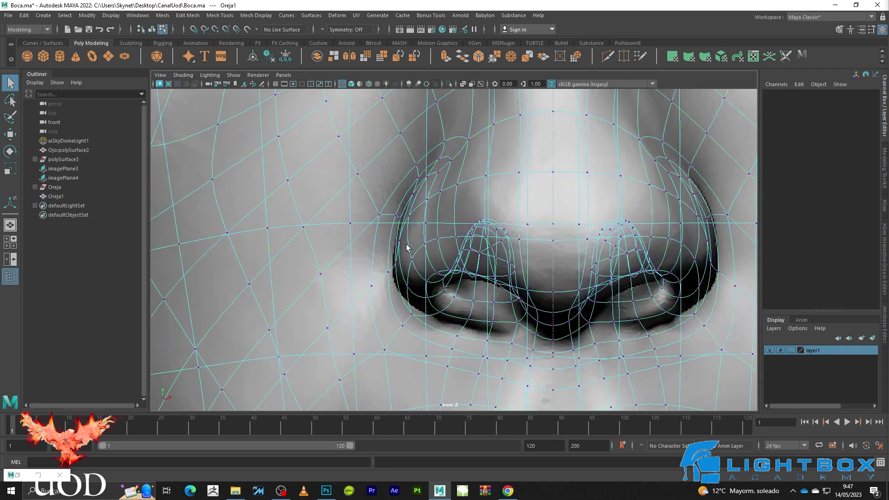
{"action": "left_click_drag", "start_coordinate": [435, 246], "coordinate": [386, 334]}
{"action": "key", "text": "b"}
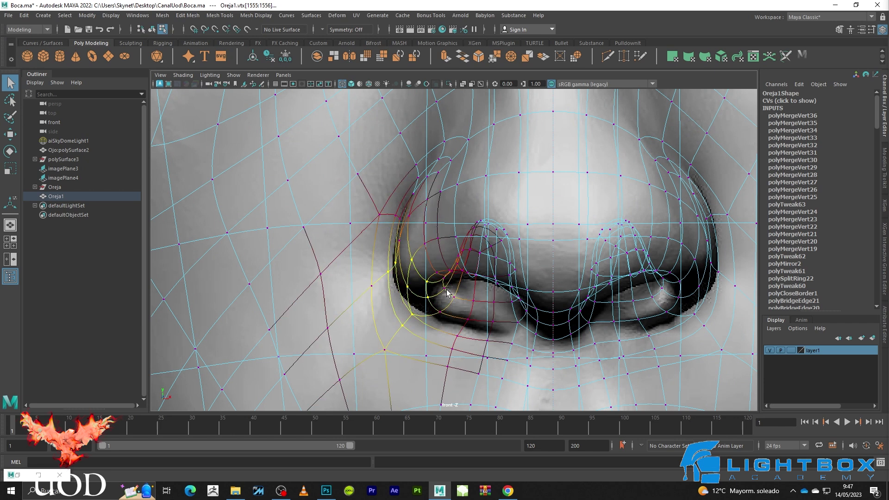
{"action": "key", "text": "w"}
{"action": "left_click_drag", "start_coordinate": [452, 294], "coordinate": [448, 296]}
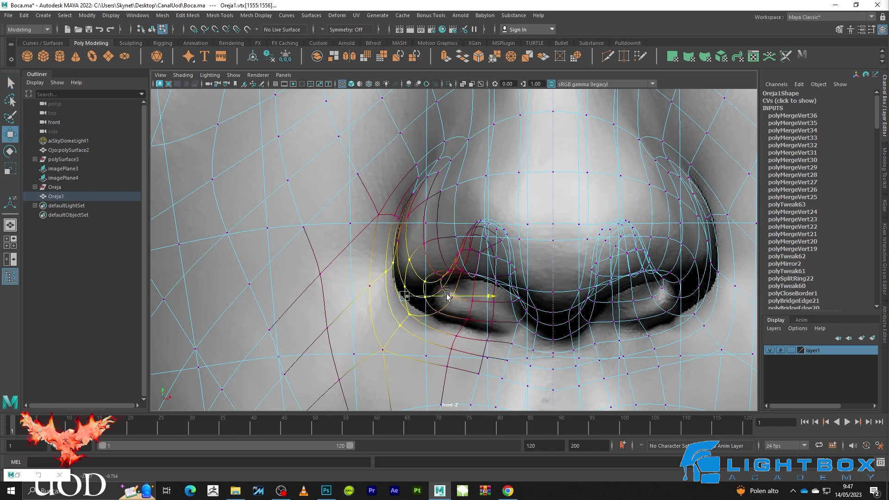
Nudge a single nostril-side vertex slightly right, checking it against the reference
{"action": "key", "text": "5"}
{"action": "key", "text": "4"}
{"action": "key", "text": "5"}
{"action": "key", "text": "4"}
{"action": "key", "text": "5"}
{"action": "key", "text": "4"}
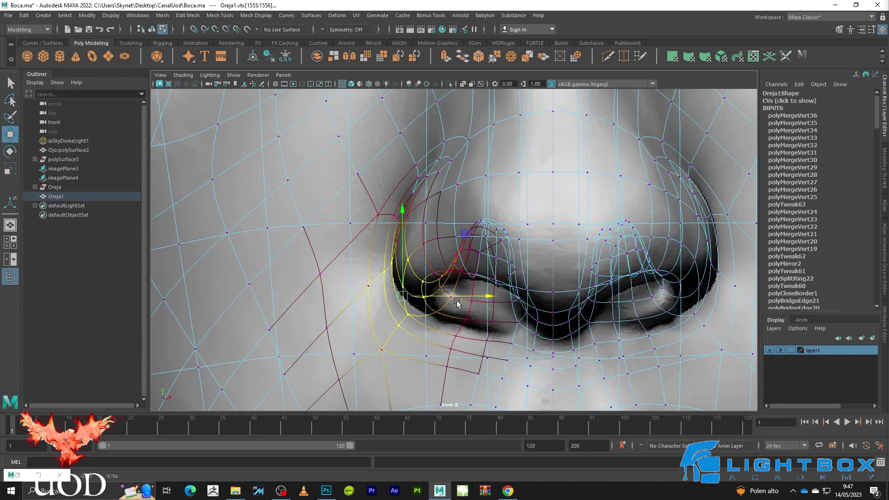
{"action": "left_click", "coordinate": [417, 316]}
{"action": "key", "text": "5"}
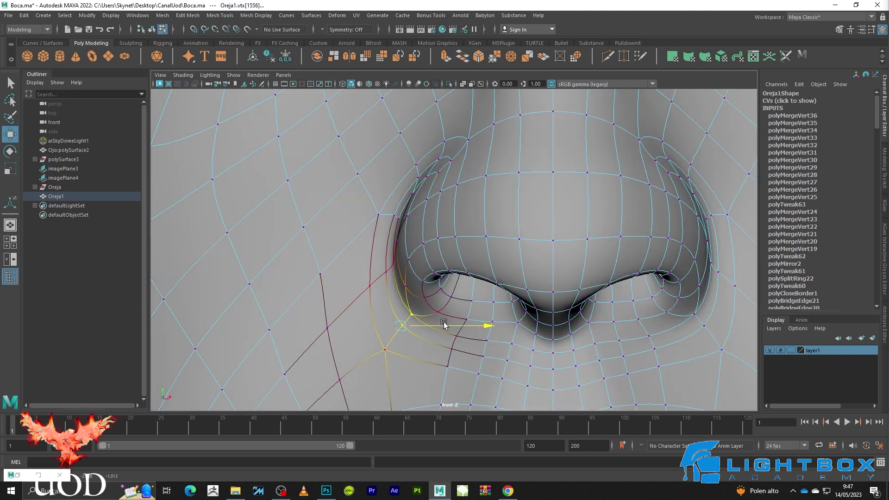
{"action": "key", "text": "4"}
{"action": "left_click_drag", "start_coordinate": [445, 324], "coordinate": [447, 325]}
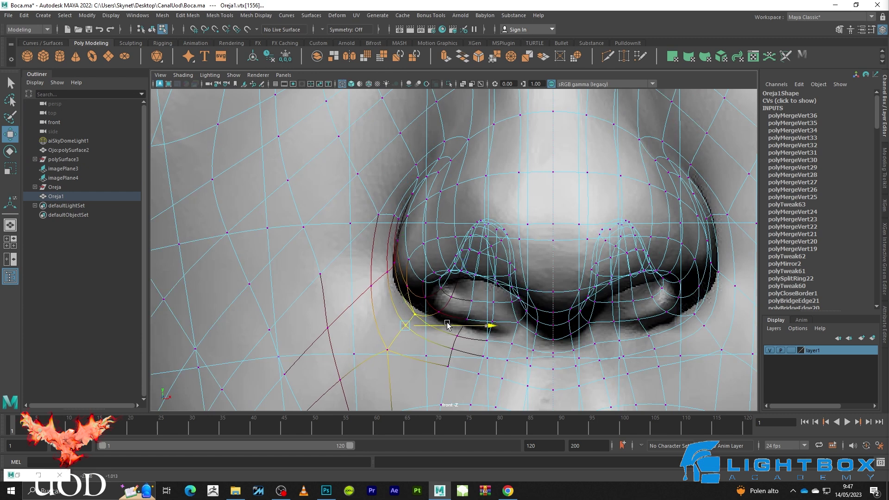
{"action": "key", "text": "5"}
Select the neighbouring and lower nostril-side vertices and compare them with the reference
{"action": "left_click", "coordinate": [385, 269]}
{"action": "key", "text": "4"}
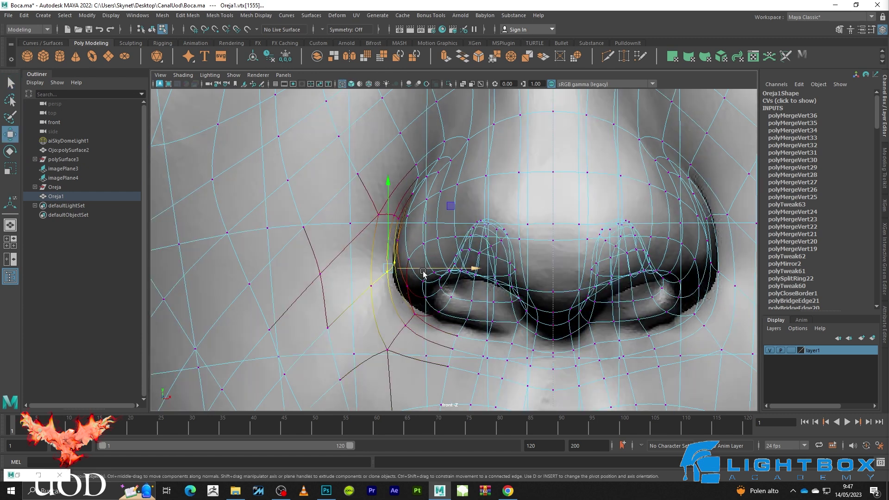
{"action": "key", "text": "5"}
{"action": "key", "text": "4"}
{"action": "left_click_drag", "start_coordinate": [420, 310], "coordinate": [381, 366]}
{"action": "key", "text": "5"}
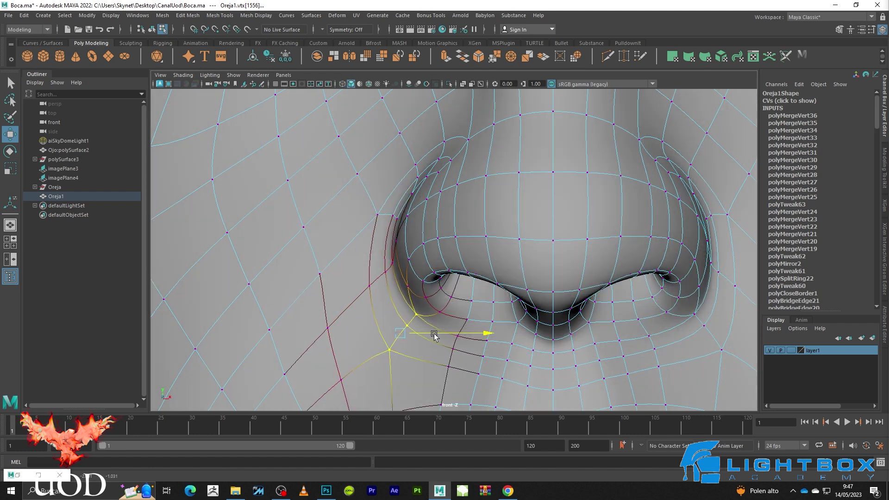
{"action": "key", "text": "5"}
{"action": "key", "text": "4"}
{"action": "key", "text": "5"}
{"action": "left_click", "coordinate": [465, 340]}
{"action": "key", "text": "4"}
Undo the last change, then put the head mesh back into Object Mode
{"action": "key", "text": "q"}
{"action": "key", "text": "ctrl+z"}
{"action": "key", "text": "w"}
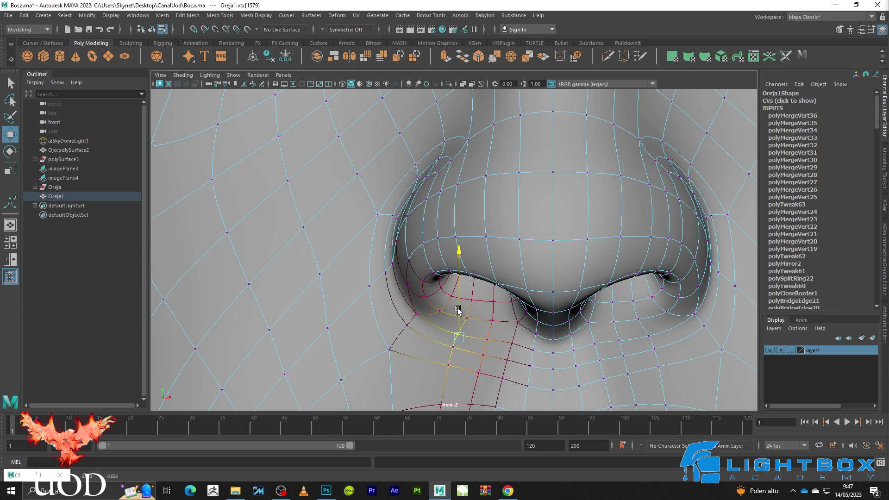
{"action": "key", "text": "4"}
{"action": "key", "text": "5"}
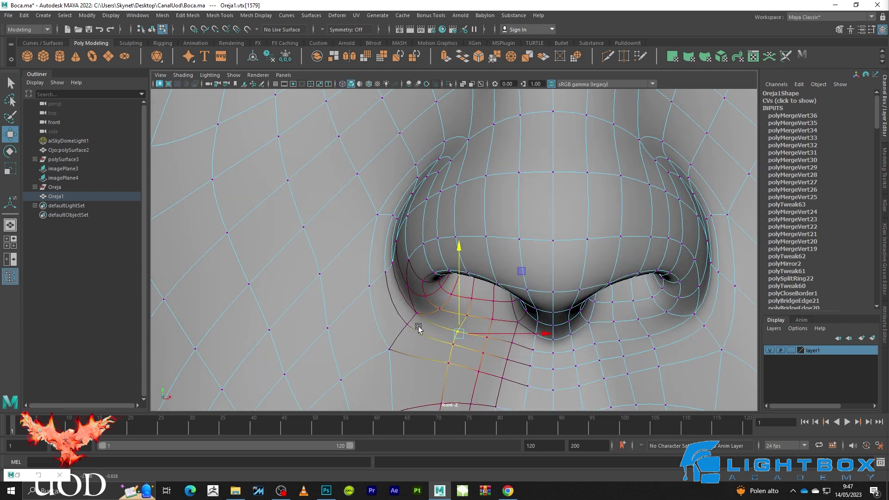
{"action": "left_click", "coordinate": [422, 317]}
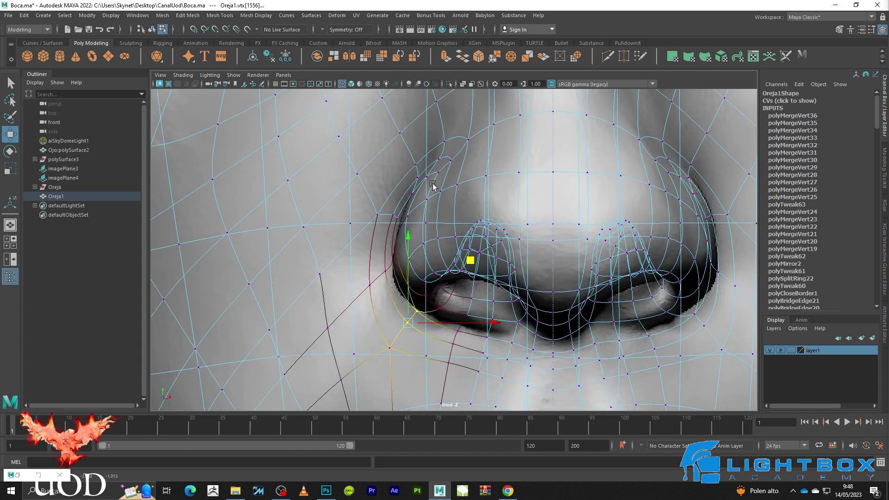
{"action": "right_click", "coordinate": [441, 182]}
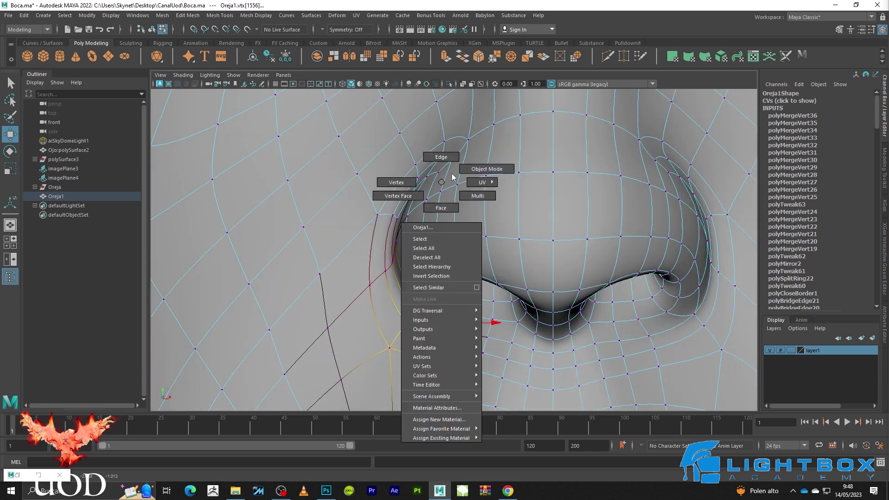
{"action": "left_click", "coordinate": [631, 243]}
Select the head mesh with smooth preview off and compare it against the reference
{"action": "scroll", "coordinate": [557, 249], "scroll_direction": "up", "scroll_amount": 3}
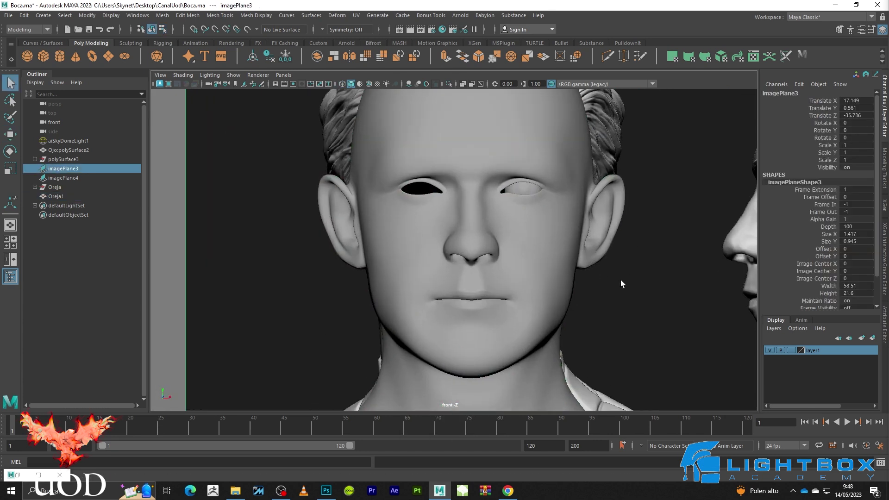
{"action": "scroll", "coordinate": [450, 307], "scroll_direction": "up", "scroll_amount": 3}
{"action": "scroll", "coordinate": [472, 252], "scroll_direction": "up", "scroll_amount": 3}
{"action": "scroll", "coordinate": [501, 254], "scroll_direction": "up", "scroll_amount": 2}
{"action": "key", "text": "4"}
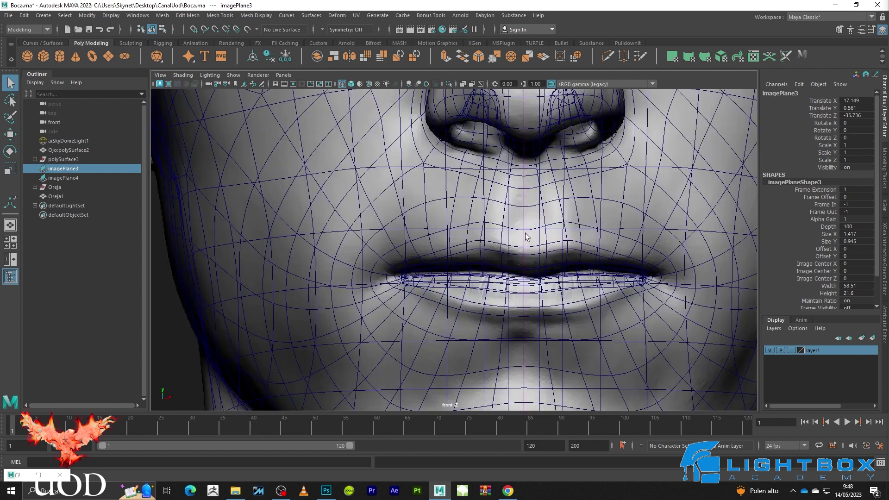
{"action": "scroll", "coordinate": [458, 254], "scroll_direction": "down", "scroll_amount": 1}
{"action": "key", "text": "5"}
{"action": "left_click", "coordinate": [452, 228]}
{"action": "key", "text": "1"}
{"action": "key", "text": "4"}
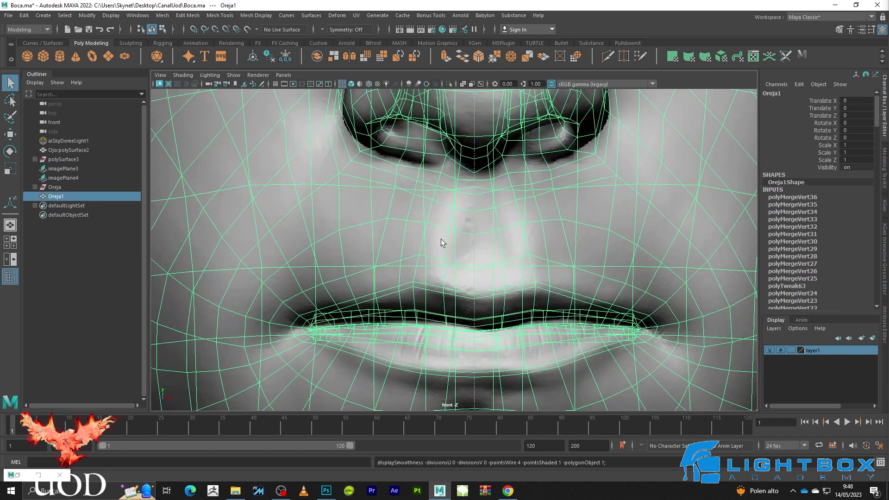
{"action": "key", "text": "5"}
{"action": "key", "text": "4"}
Select the vertices beside the philtrum, then clear the selection
{"action": "scroll", "coordinate": [434, 283], "scroll_direction": "up", "scroll_amount": 1}
{"action": "key", "text": "5"}
{"action": "key", "text": "4"}
{"action": "key", "text": "F8"}
{"action": "key", "text": "w"}
{"action": "key", "text": "5"}
{"action": "left_click_drag", "start_coordinate": [391, 305], "coordinate": [417, 295]}
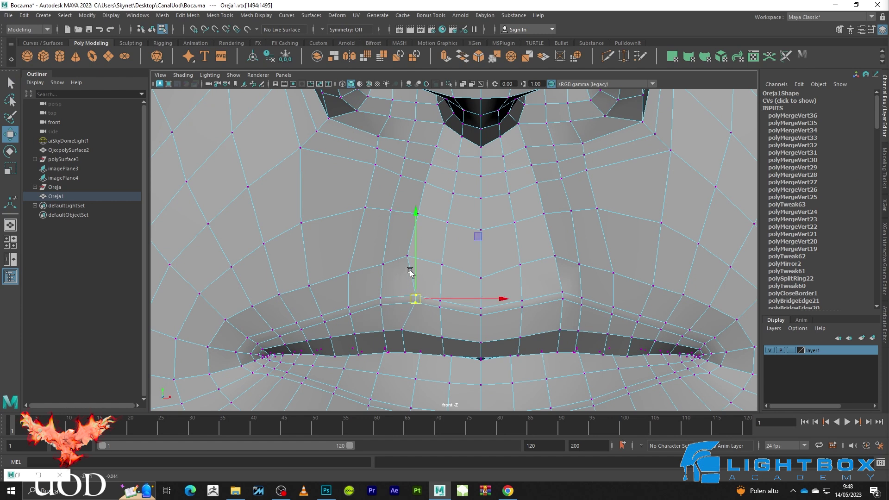
{"action": "key", "text": "4"}
{"action": "key", "text": "q"}
{"action": "left_click", "coordinate": [423, 218]}
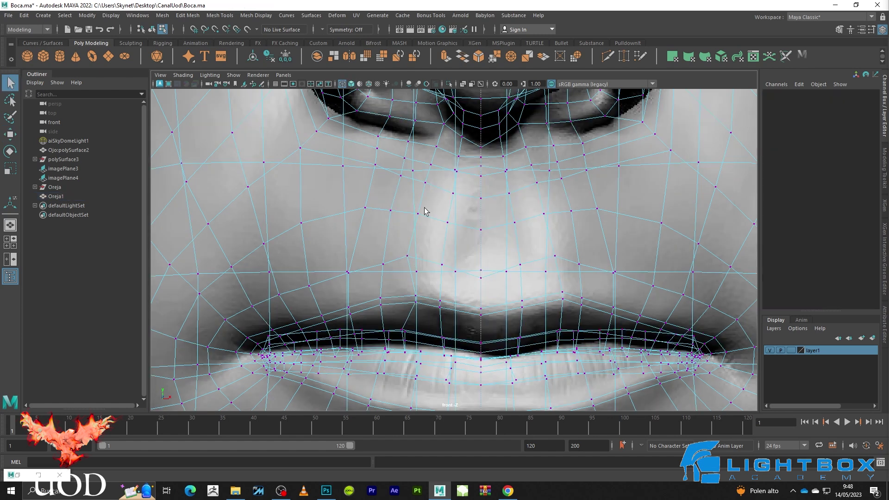
Shift the philtrum edge below the nose slightly to the right
{"action": "left_click", "coordinate": [436, 148]}
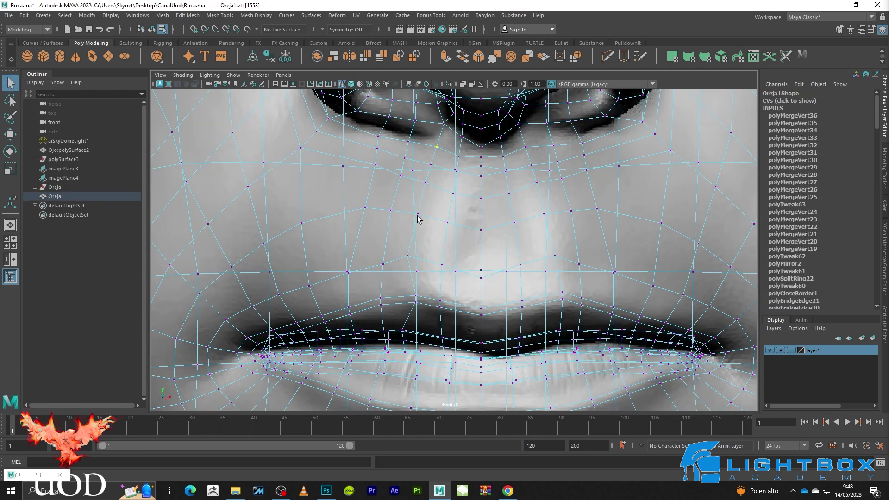
{"action": "key", "text": "F10"}
{"action": "key", "text": "5"}
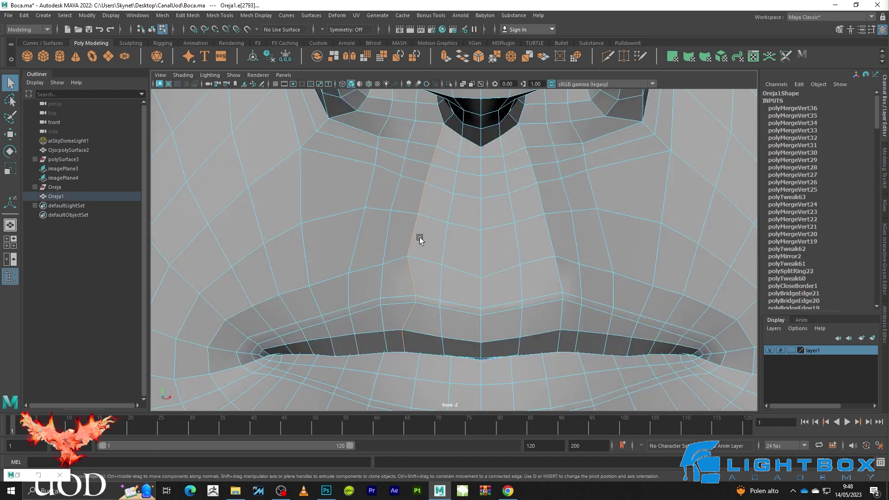
{"action": "key", "text": "w"}
{"action": "left_click_drag", "start_coordinate": [426, 193], "coordinate": [436, 197]}
{"action": "key", "text": "4"}
{"action": "key", "text": "5"}
{"action": "key", "text": "q"}
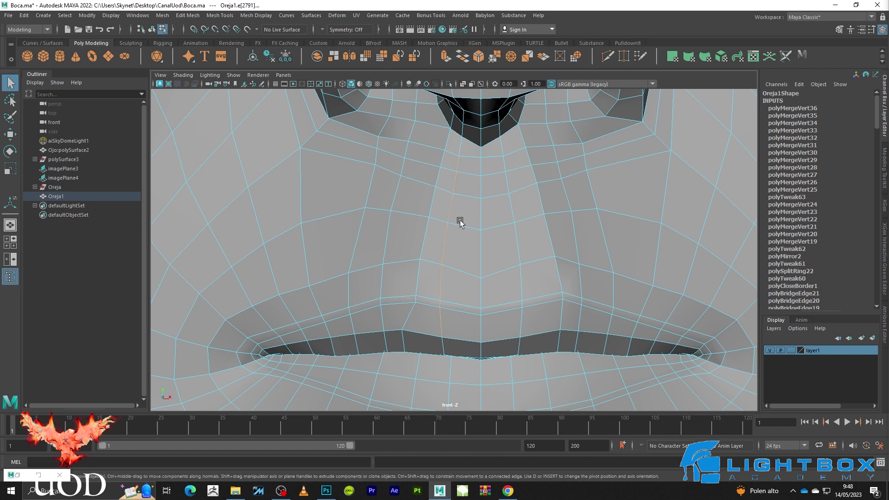
{"action": "key", "text": "w"}
{"action": "key", "text": "4"}
{"action": "key", "text": "5"}
{"action": "key", "text": "q"}
Raise the pair of vertices above the upper lip using soft selection
{"action": "scroll", "coordinate": [417, 310], "scroll_direction": "up", "scroll_amount": 3}
{"action": "scroll", "coordinate": [424, 275], "scroll_direction": "up", "scroll_amount": 3}
{"action": "key", "text": "4"}
{"action": "scroll", "coordinate": [393, 221], "scroll_direction": "up", "scroll_amount": 2}
{"action": "key", "text": "F9"}
{"action": "left_click_drag", "start_coordinate": [401, 200], "coordinate": [385, 263]}
{"action": "key", "text": "w"}
{"action": "key", "text": "5"}
{"action": "key", "text": "4"}
{"action": "left_click_drag", "start_coordinate": [422, 150], "coordinate": [396, 179]}
{"action": "key", "text": "b"}
{"action": "middle_click_drag", "start_coordinate": [408, 131], "coordinate": [415, 115]}
Adjust the vertices at the left of the upper lip to match the reference
{"action": "key", "text": "5"}
{"action": "key", "text": "4"}
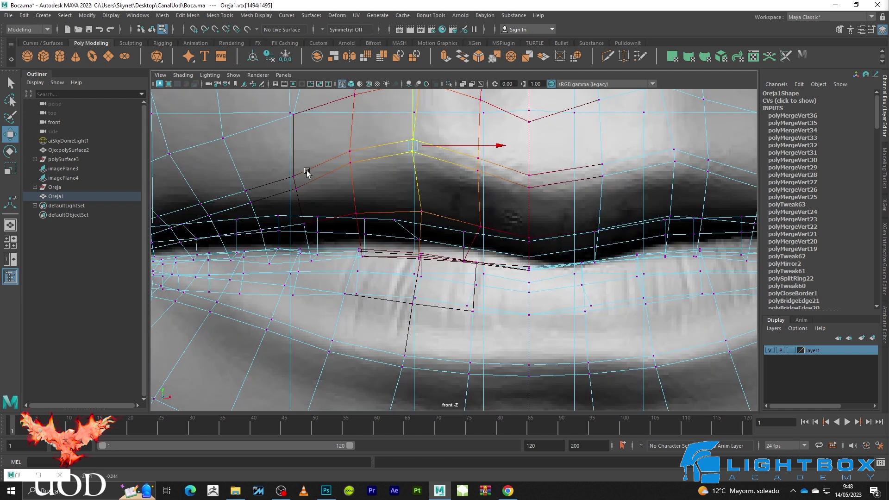
{"action": "left_click_drag", "start_coordinate": [307, 163], "coordinate": [285, 187]}
{"action": "key", "text": "5"}
{"action": "middle_click_drag", "start_coordinate": [297, 165], "coordinate": [297, 151]}
{"action": "key", "text": "4"}
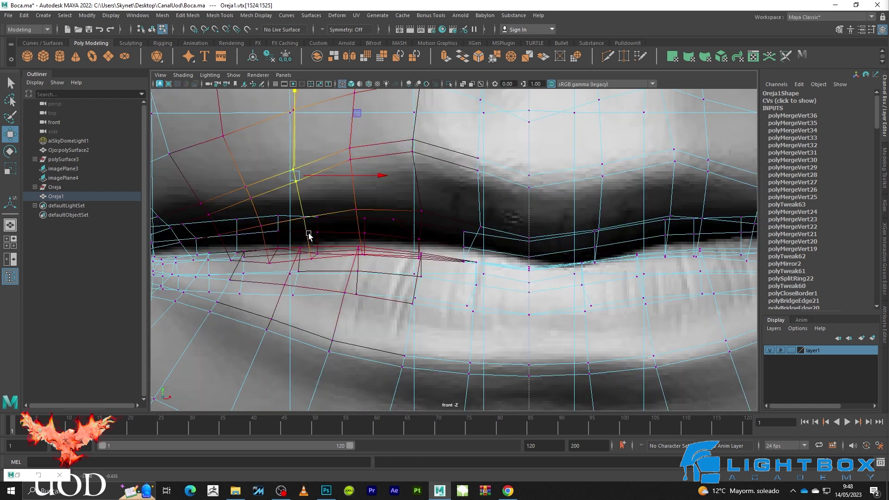
{"action": "key", "text": "5"}
{"action": "key", "text": "q"}
{"action": "left_click", "coordinate": [267, 260]}
Raise the left lip-line vertex and nudge the neighbouring lip vertices vertically
{"action": "key", "text": "4"}
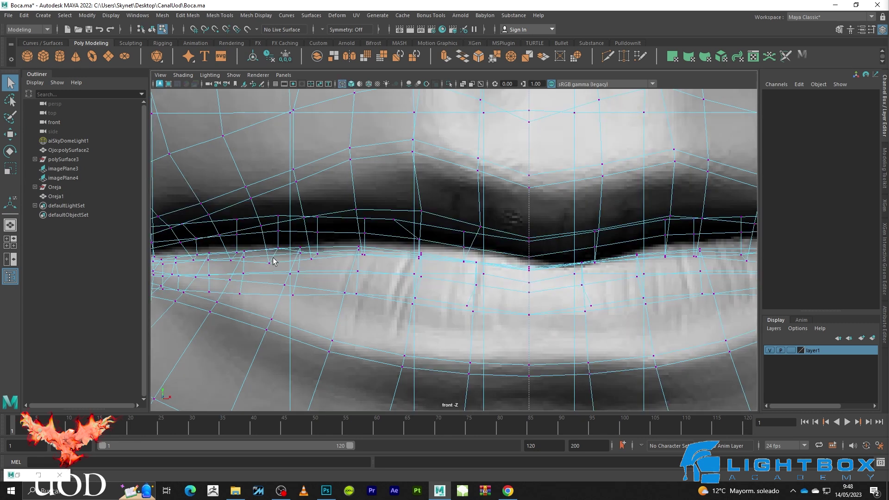
{"action": "left_click", "coordinate": [273, 257]}
{"action": "key", "text": "5"}
{"action": "key", "text": "w"}
{"action": "mouse_move", "coordinate": [270, 245]}
{"action": "left_mouse_down"}
{"action": "mouse_move", "coordinate": [271, 229]}
{"action": "mouse_move", "coordinate": [271, 236]}
{"action": "left_mouse_up"}
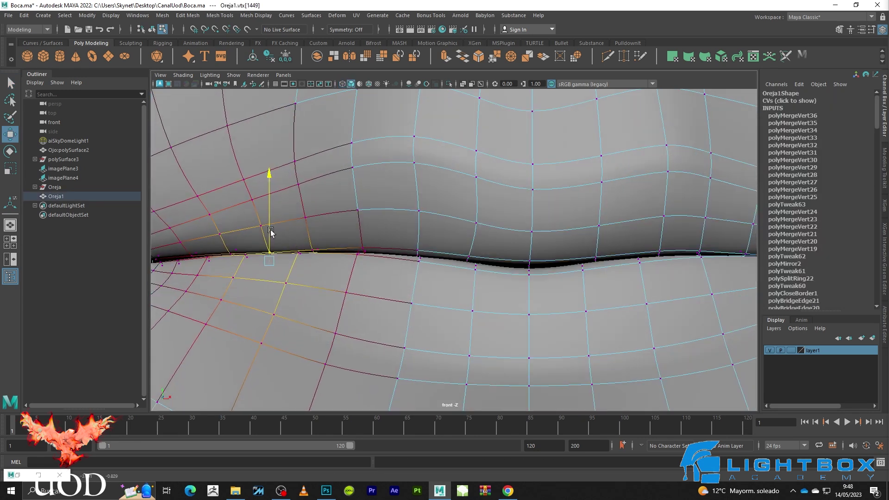
{"action": "key", "text": "4"}
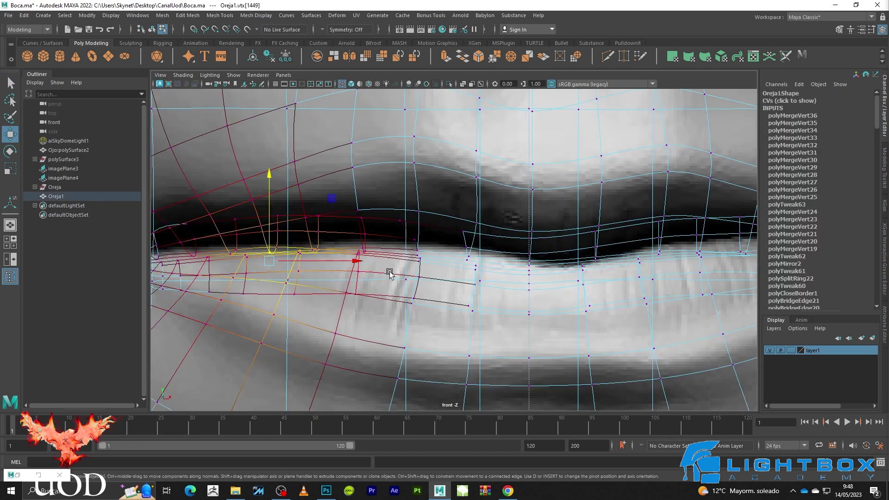
{"action": "left_click", "coordinate": [418, 250]}
{"action": "key", "text": "5"}
{"action": "key", "text": "4"}
{"action": "left_click", "coordinate": [468, 252]}
{"action": "key", "text": "5"}
{"action": "left_click_drag", "start_coordinate": [473, 228], "coordinate": [473, 229]}
Compare the lip against the front reference in object mode, zooming in on the mouth
{"action": "key", "text": "4"}
{"action": "key", "text": "5"}
{"action": "key", "text": "F8"}
{"action": "scroll", "coordinate": [658, 211], "scroll_direction": "down", "scroll_amount": 10}
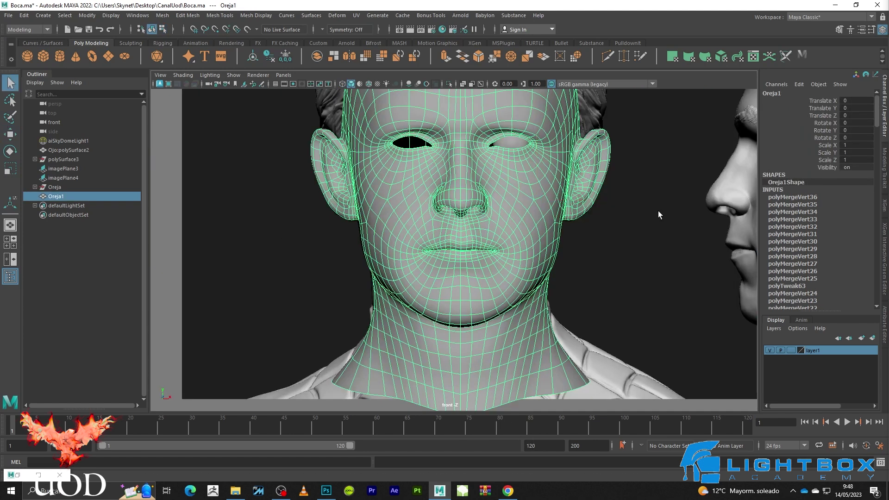
{"action": "key", "text": "q"}
{"action": "left_click", "coordinate": [577, 246]}
{"action": "scroll", "coordinate": [460, 232], "scroll_direction": "up", "scroll_amount": 8}
{"action": "scroll", "coordinate": [460, 229], "scroll_direction": "up", "scroll_amount": 5}
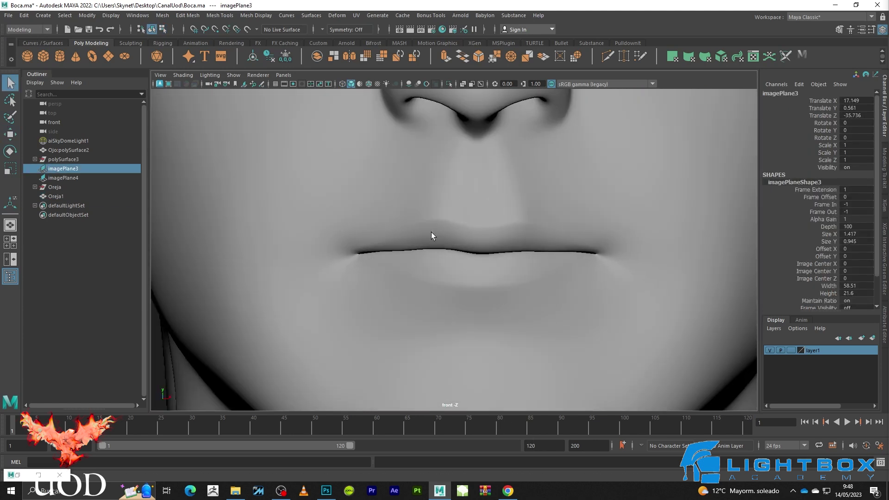
{"action": "scroll", "coordinate": [431, 232], "scroll_direction": "up", "scroll_amount": 2}
{"action": "scroll", "coordinate": [496, 268], "scroll_direction": "up", "scroll_amount": 2}
{"action": "key", "text": "4"}
{"action": "key", "text": "5"}
In vertex mode on the head mesh, select and raise the centre lip-line vertex
{"action": "left_click", "coordinate": [498, 275]}
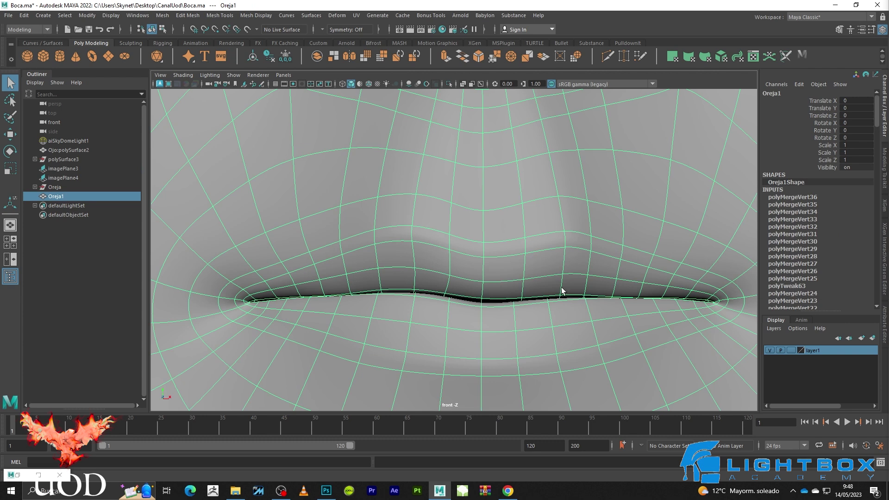
{"action": "key", "text": "4"}
{"action": "scroll", "coordinate": [536, 288], "scroll_direction": "up", "scroll_amount": 2}
{"action": "key", "text": "F8"}
{"action": "scroll", "coordinate": [496, 258], "scroll_direction": "up", "scroll_amount": 2}
{"action": "scroll", "coordinate": [451, 262], "scroll_direction": "up", "scroll_amount": 1}
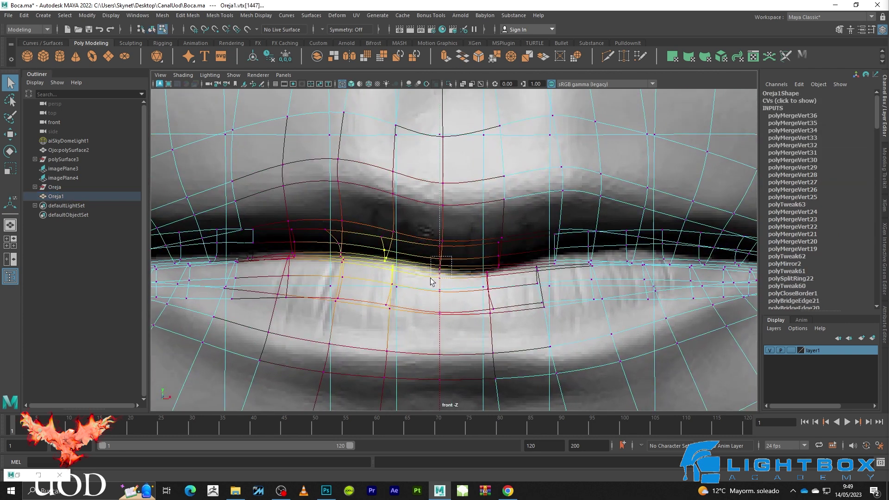
{"action": "left_click_drag", "start_coordinate": [431, 275], "coordinate": [431, 276]}
{"action": "key", "text": "w"}
{"action": "key", "text": "5"}
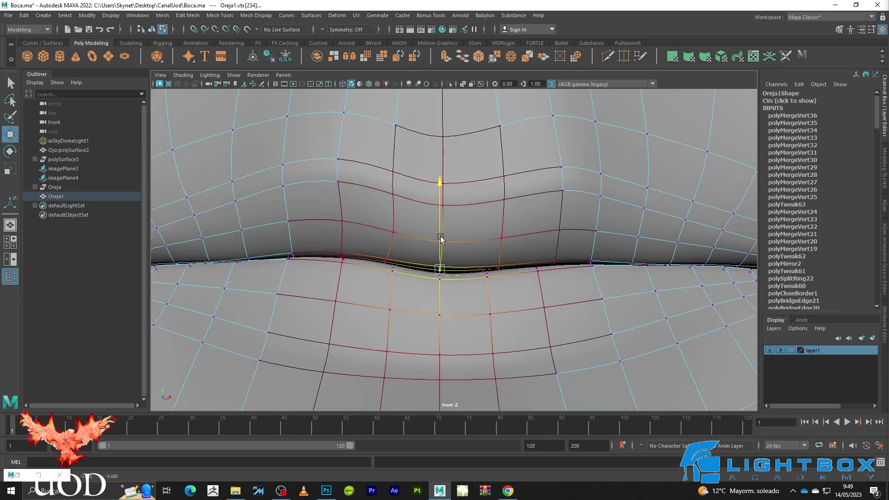
Raise the upper-lip vertices further right toward the mouth corner to match the reference
{"action": "key", "text": "4"}
{"action": "key", "text": "5"}
{"action": "key", "text": "4"}
{"action": "left_click", "coordinate": [556, 257]}
{"action": "key", "text": "5"}
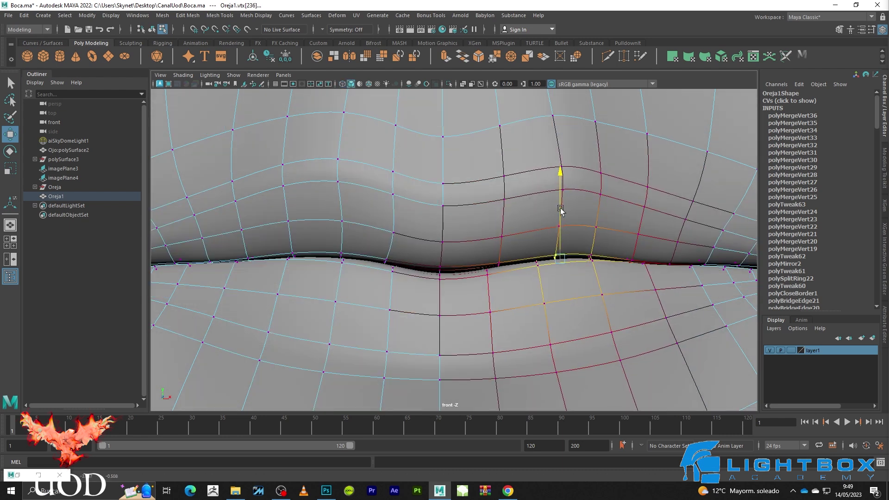
{"action": "key", "text": "4"}
{"action": "left_click", "coordinate": [633, 261]}
Check the raised lip line in wireframe and shaded views, then return to object mode
{"action": "key", "text": "5"}
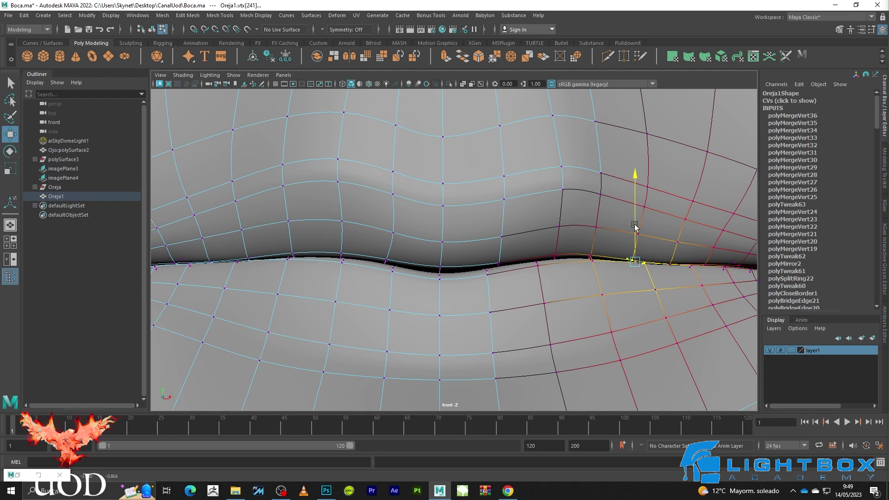
{"action": "key", "text": "4"}
{"action": "scroll", "coordinate": [556, 235], "scroll_direction": "up", "scroll_amount": 3}
{"action": "key", "text": "5"}
{"action": "key", "text": "4"}
{"action": "key", "text": "F8"}
Frame the head and switch to the perspective view, zooming in on the mouth
{"action": "key", "text": "q"}
{"action": "key", "text": "5"}
{"action": "key", "text": "f"}
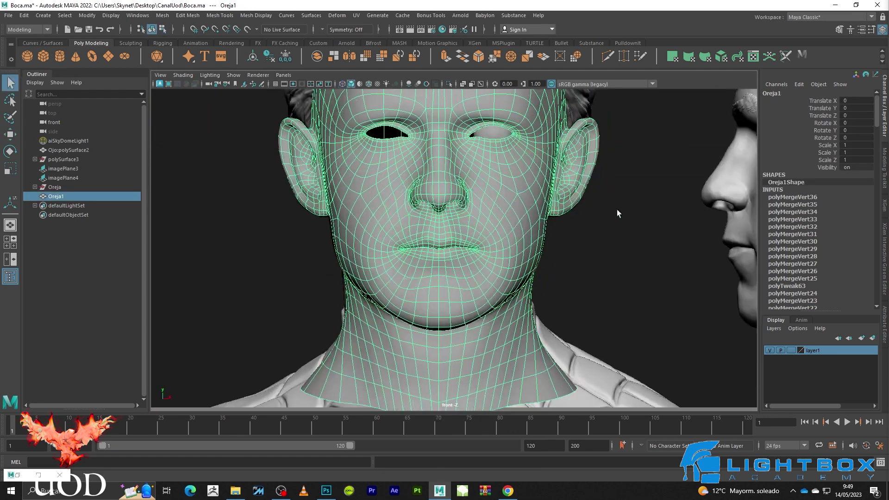
{"action": "left_click", "coordinate": [600, 236]}
{"action": "key", "text": "space"}
{"action": "key", "text": "space"}
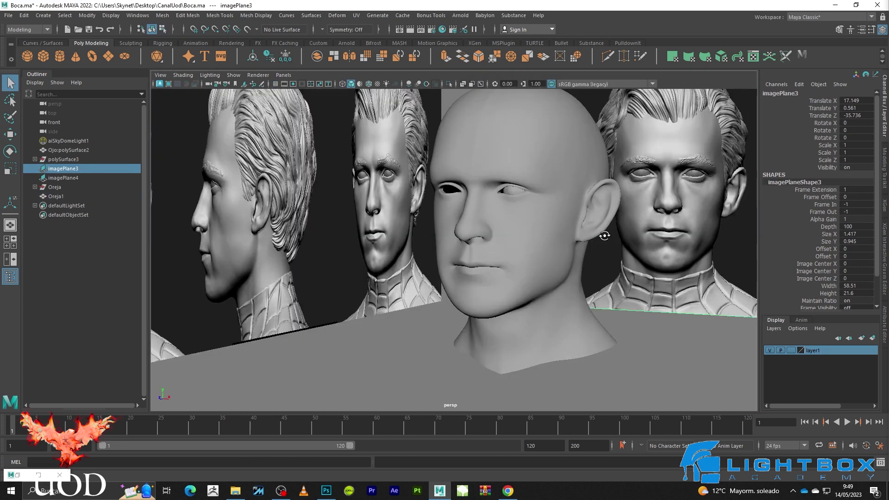
{"action": "scroll", "coordinate": [520, 260], "scroll_direction": "up", "scroll_amount": 5}
{"action": "scroll", "coordinate": [515, 268], "scroll_direction": "up", "scroll_amount": 3}
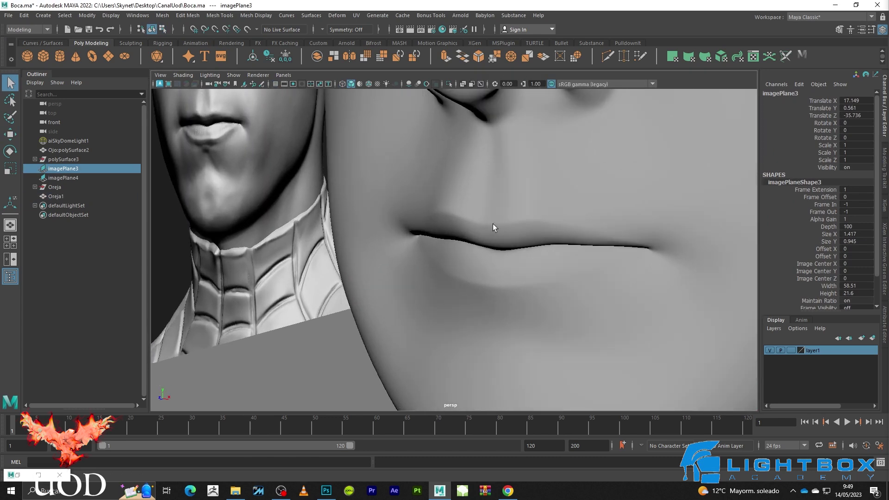
{"action": "scroll", "coordinate": [493, 223], "scroll_direction": "up", "scroll_amount": 3}
Orbit around the lips, then select Oreja1 and frame it among its references
{"action": "mouse_move", "coordinate": [493, 224]}
{"action": "left_mouse_down", "text": "alt"}
{"action": "mouse_move", "coordinate": [591, 254]}
{"action": "mouse_move", "coordinate": [592, 262]}
{"action": "mouse_move", "coordinate": [534, 260]}
{"action": "left_mouse_up", "text": "alt"}
{"action": "scroll", "coordinate": [534, 260], "scroll_direction": "down", "scroll_amount": 2}
{"action": "scroll", "coordinate": [494, 258], "scroll_direction": "down", "scroll_amount": 3}
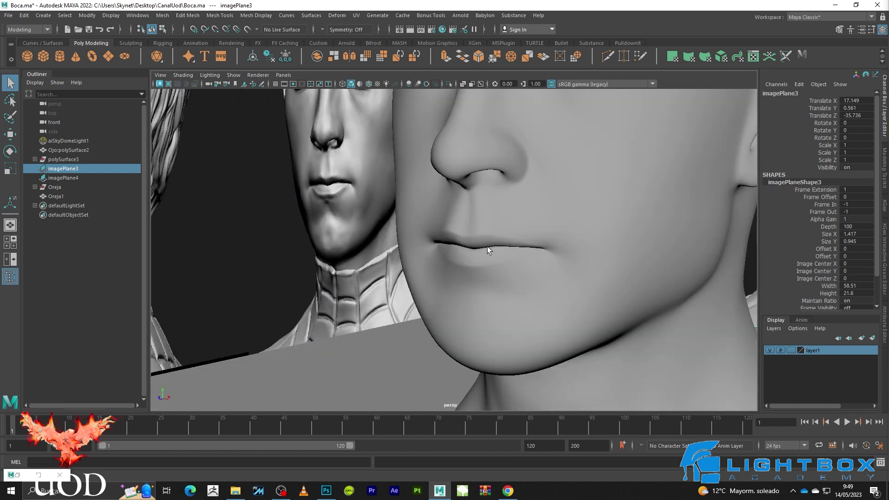
{"action": "scroll", "coordinate": [487, 246], "scroll_direction": "down", "scroll_amount": 3}
{"action": "scroll", "coordinate": [493, 246], "scroll_direction": "down", "scroll_amount": 2}
{"action": "scroll", "coordinate": [561, 278], "scroll_direction": "down", "scroll_amount": 3}
{"action": "left_click", "coordinate": [432, 230]}
{"action": "left_click_drag", "start_coordinate": [432, 230], "coordinate": [465, 242], "text": "alt"}
{"action": "left_click", "coordinate": [465, 238]}
{"action": "key", "text": "f"}
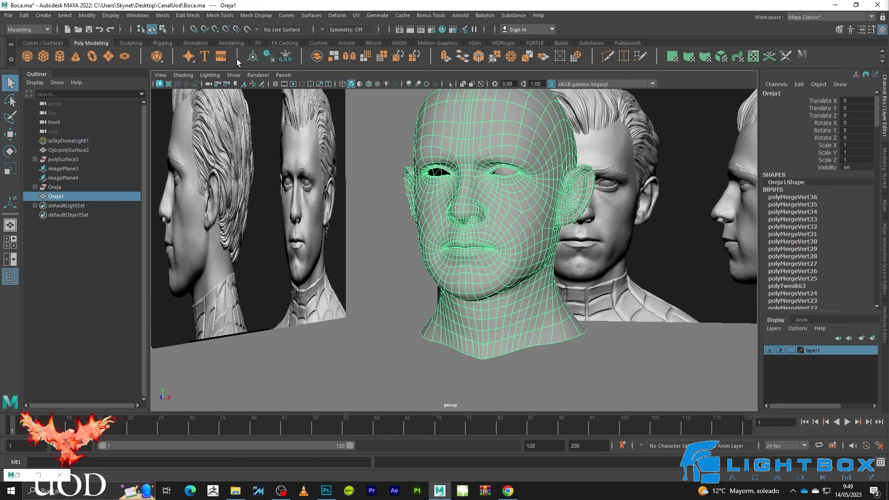
Delete Oreja1's construction history, assign it lambert1 (ears included), and orbit to inspect
{"action": "left_click", "coordinate": [271, 57]}
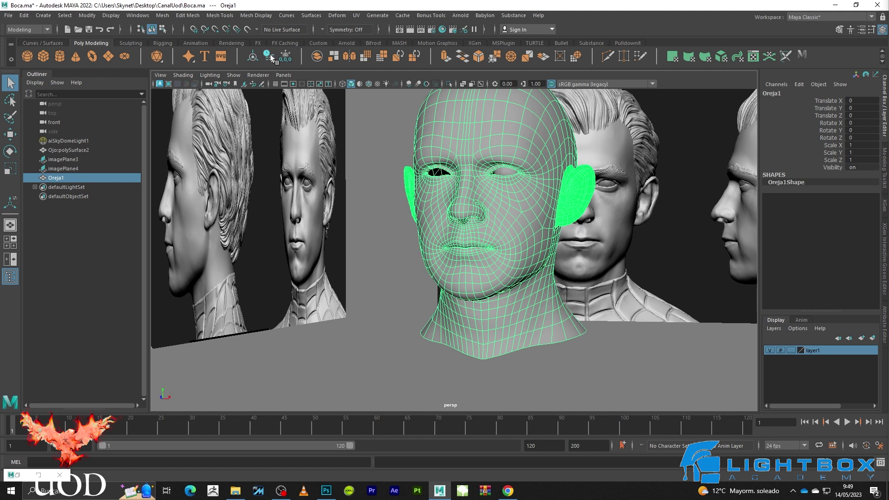
{"action": "left_click", "coordinate": [401, 231]}
{"action": "left_click", "coordinate": [469, 160]}
{"action": "right_click_drag", "start_coordinate": [468, 157], "coordinate": [472, 418]}
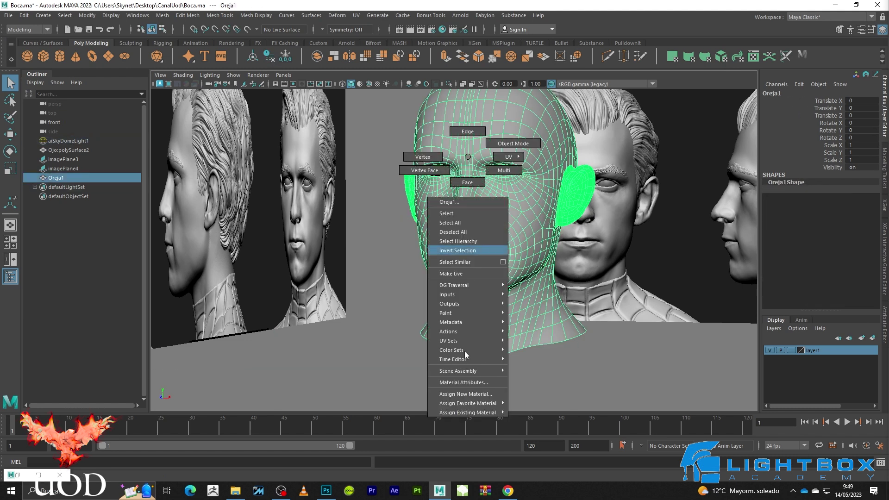
{"action": "left_click", "coordinate": [544, 421]}
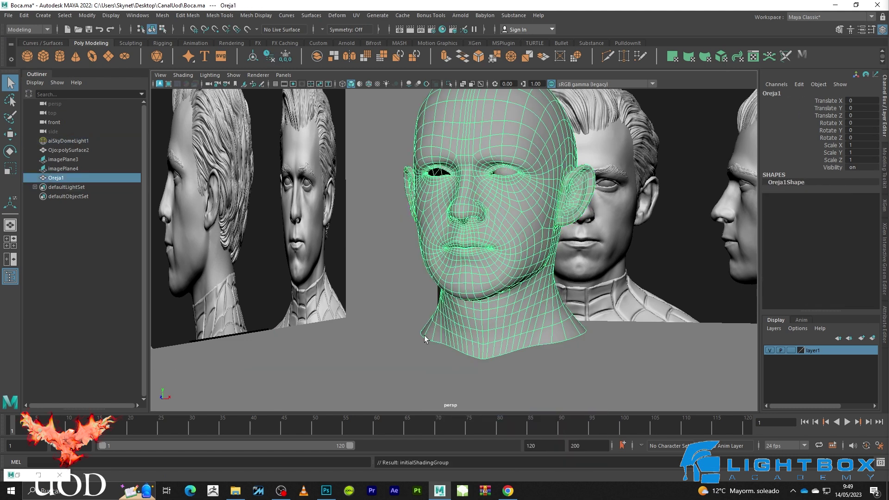
{"action": "left_click", "coordinate": [388, 267]}
{"action": "mouse_move", "coordinate": [388, 267]}
{"action": "left_mouse_down", "text": "alt"}
{"action": "mouse_move", "coordinate": [367, 289]}
{"action": "mouse_move", "coordinate": [548, 271]}
{"action": "left_mouse_up", "text": "alt"}
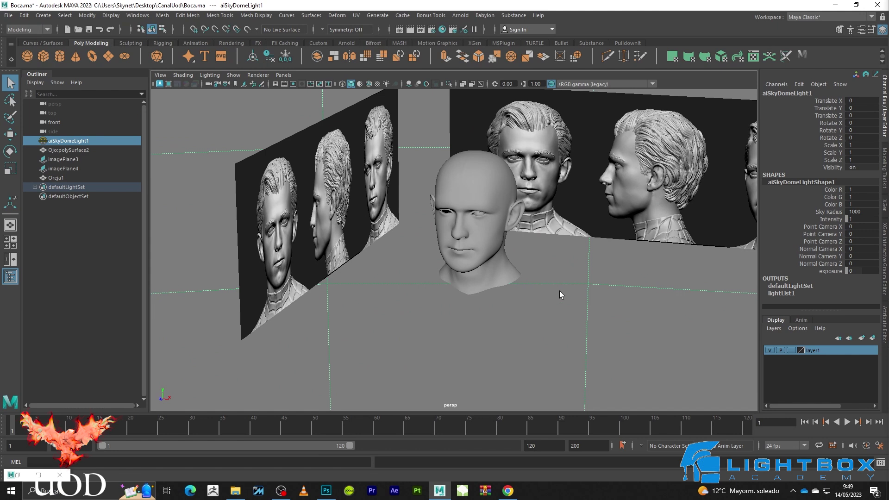
Freeze the transformations of head mesh Oreja1 in the front view
{"action": "scroll", "coordinate": [532, 264], "scroll_direction": "up", "scroll_amount": 5}
{"action": "left_click", "coordinate": [431, 294]}
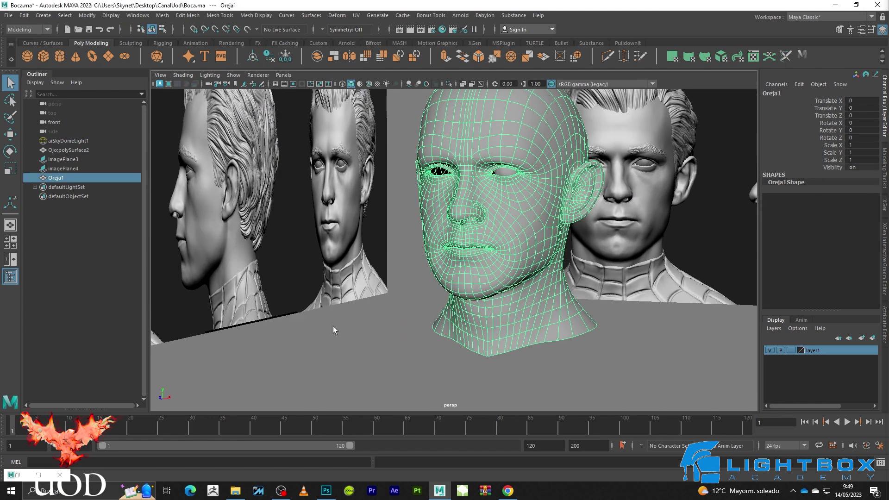
{"action": "key", "text": "space"}
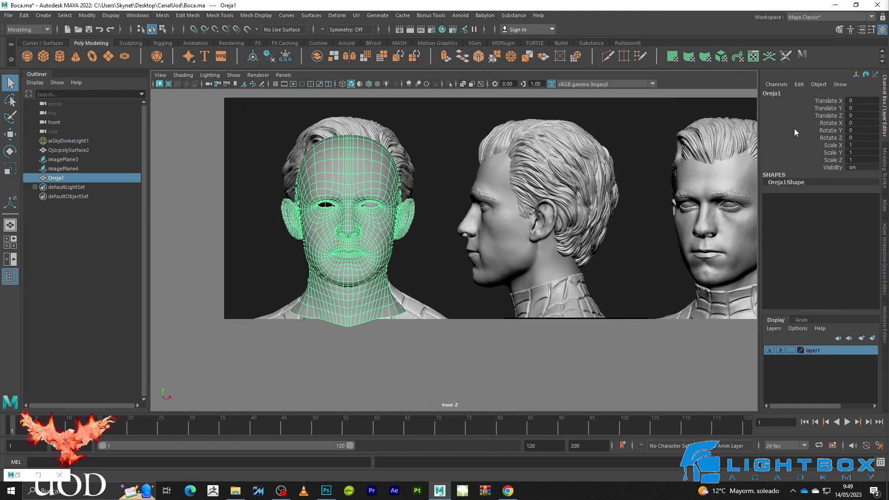
{"action": "left_click", "coordinate": [286, 59]}
Try sliding the head onto the frontal photo, then undo back to the origin
{"action": "key", "text": "w"}
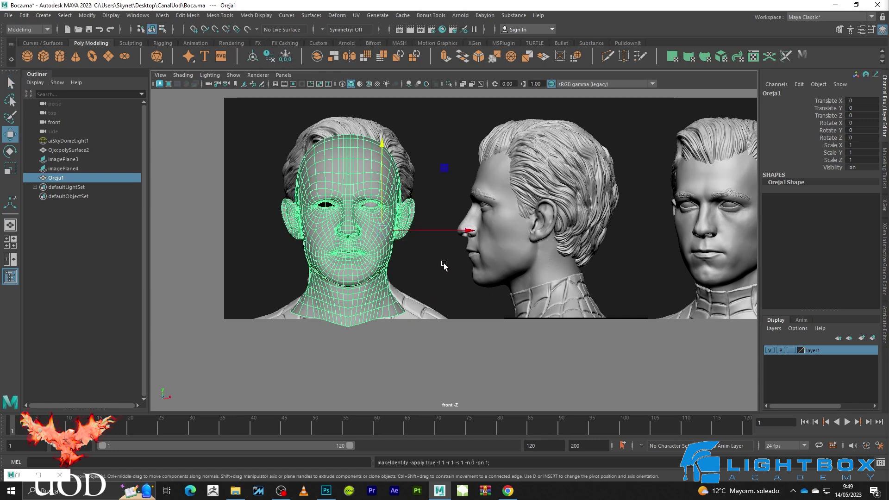
{"action": "left_click_drag", "start_coordinate": [445, 232], "coordinate": [819, 231]}
{"action": "key", "text": "f"}
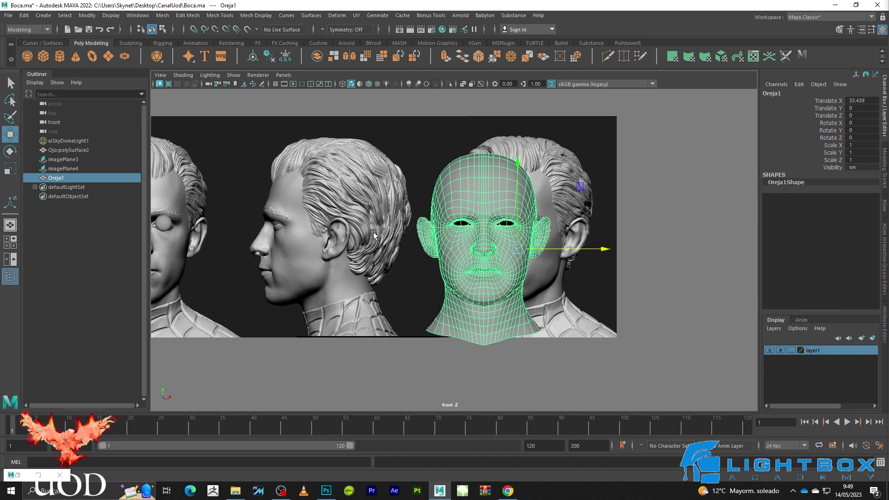
{"action": "scroll", "coordinate": [430, 237], "scroll_direction": "up", "scroll_amount": 3}
{"action": "left_click_drag", "start_coordinate": [588, 250], "coordinate": [620, 250]}
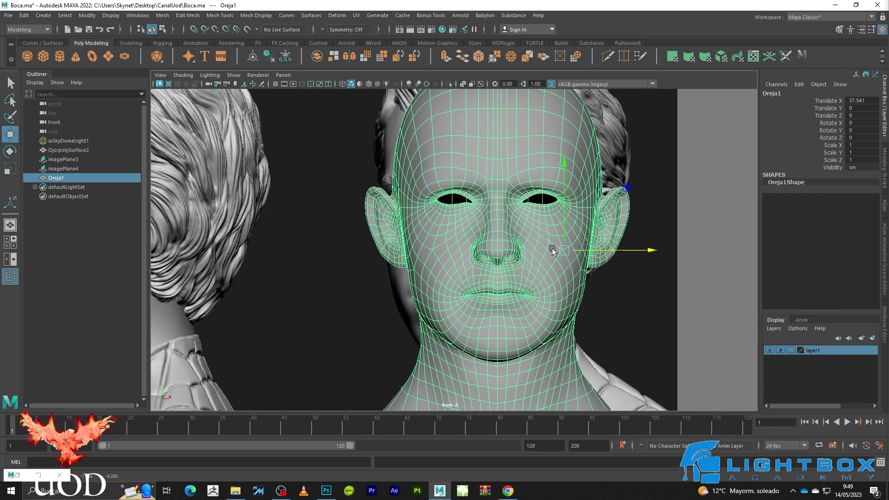
{"action": "key", "text": "ctrl+z"}
{"action": "key", "text": "ctrl+z"}
{"action": "key", "text": "ctrl+z"}
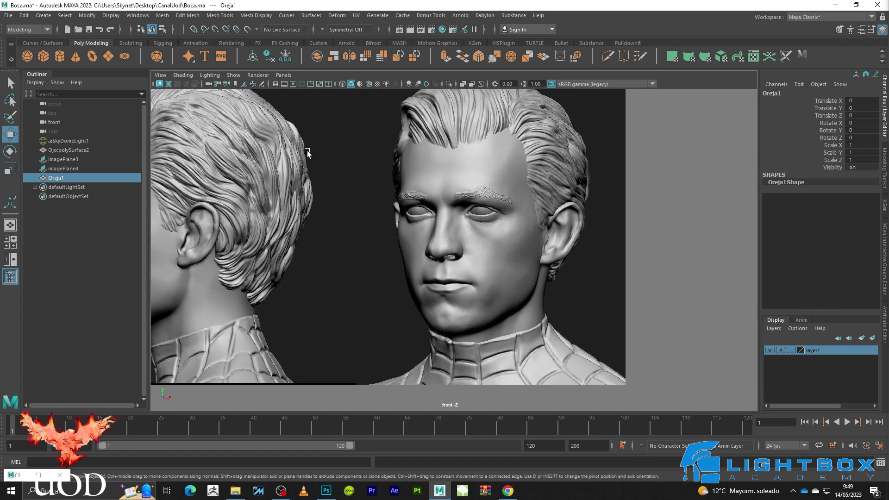
{"action": "key", "text": "ctrl+z"}
{"action": "key", "text": "ctrl+z"}
{"action": "key", "text": "ctrl+z"}
{"action": "key", "text": "ctrl+z"}
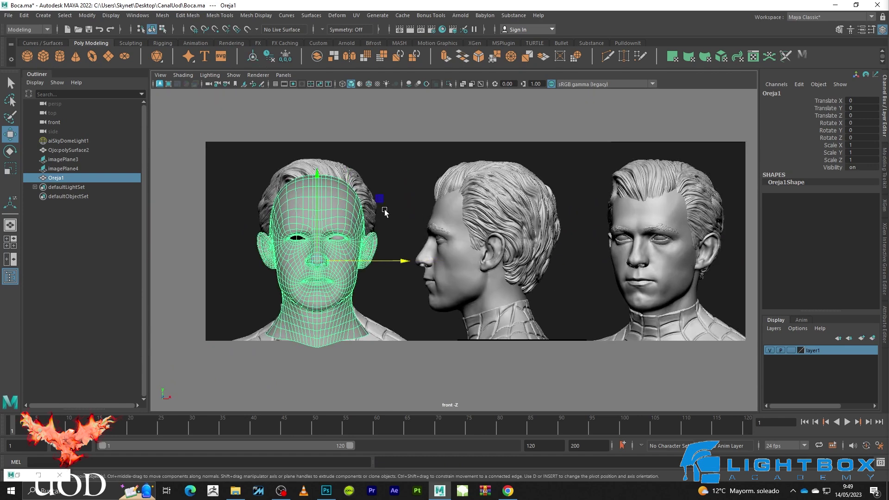
Move the head to Translate X 37.383 and rotate it to Y -24.862
{"action": "left_click_drag", "start_coordinate": [377, 265], "coordinate": [727, 262]}
{"action": "scroll", "coordinate": [607, 244], "scroll_direction": "up", "scroll_amount": 3}
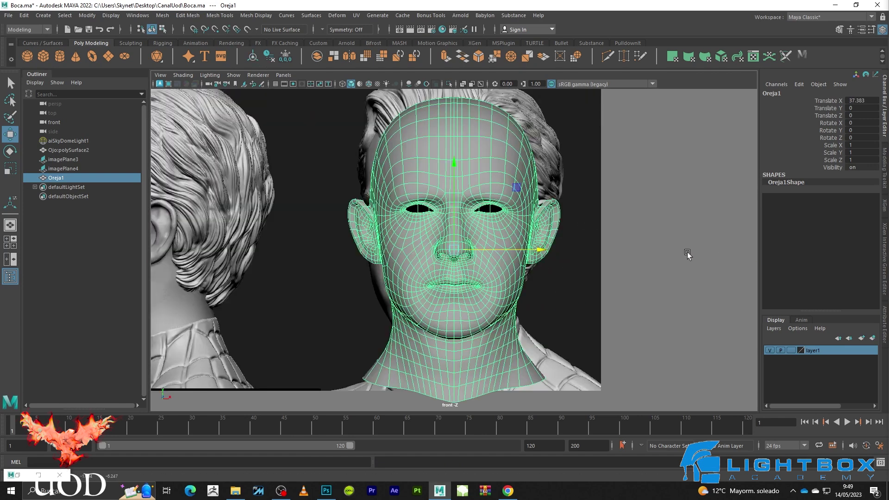
{"action": "key", "text": "e"}
{"action": "mouse_move", "coordinate": [508, 249]}
{"action": "left_mouse_down"}
{"action": "mouse_move", "coordinate": [482, 250]}
{"action": "mouse_move", "coordinate": [443, 211]}
{"action": "left_mouse_up"}
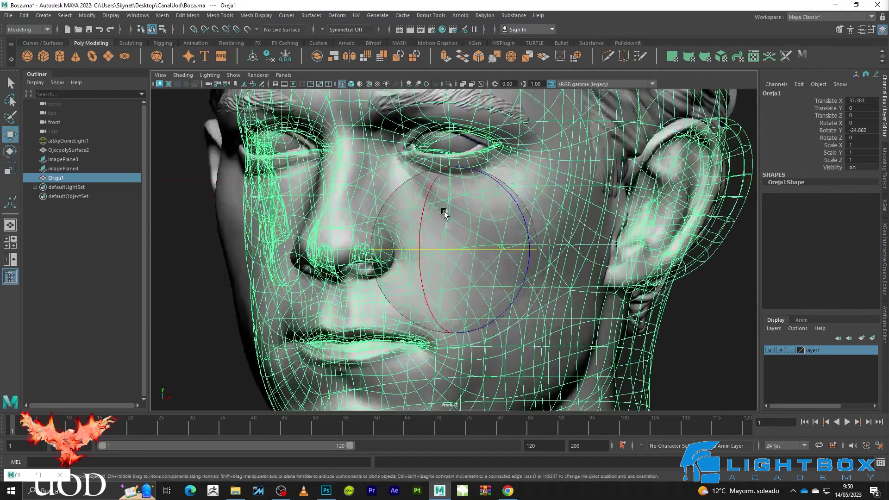
Nudge the head along X and set its Rotate Y to -21
{"action": "key", "text": "w"}
{"action": "left_click_drag", "start_coordinate": [501, 250], "coordinate": [485, 249]}
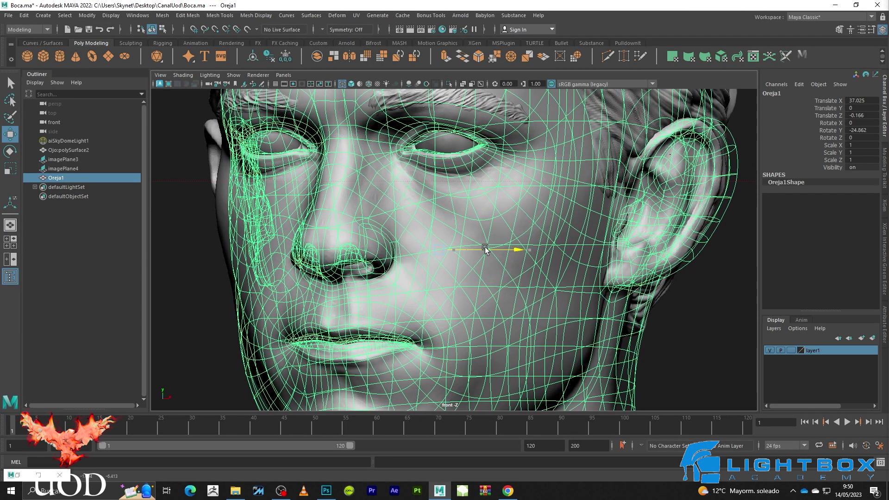
{"action": "mouse_move", "coordinate": [463, 254]}
{"action": "middle_mouse_down", "text": "alt"}
{"action": "mouse_move", "coordinate": [499, 184]}
{"action": "mouse_move", "coordinate": [459, 216]}
{"action": "middle_mouse_up", "text": "alt"}
{"action": "left_click_drag", "start_coordinate": [460, 216], "coordinate": [507, 226]}
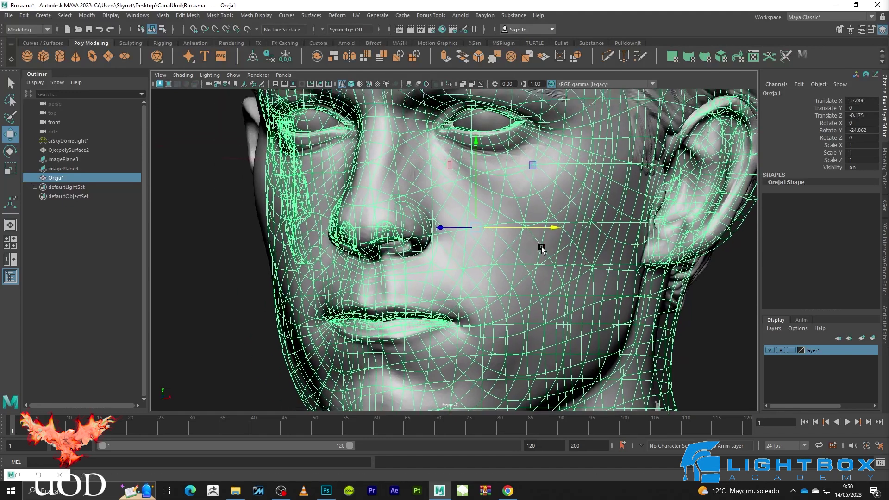
{"action": "middle_click_drag", "start_coordinate": [470, 212], "coordinate": [508, 230], "text": "alt"}
{"action": "key", "text": "e"}
{"action": "left_click_drag", "start_coordinate": [508, 230], "coordinate": [513, 232]}
{"action": "scroll", "coordinate": [509, 229], "scroll_direction": "down", "scroll_amount": 2}
{"action": "scroll", "coordinate": [509, 230], "scroll_direction": "up", "scroll_amount": 2}
{"action": "scroll", "coordinate": [508, 230], "scroll_direction": "down", "scroll_amount": 2}
{"action": "scroll", "coordinate": [515, 231], "scroll_direction": "up", "scroll_amount": 2}
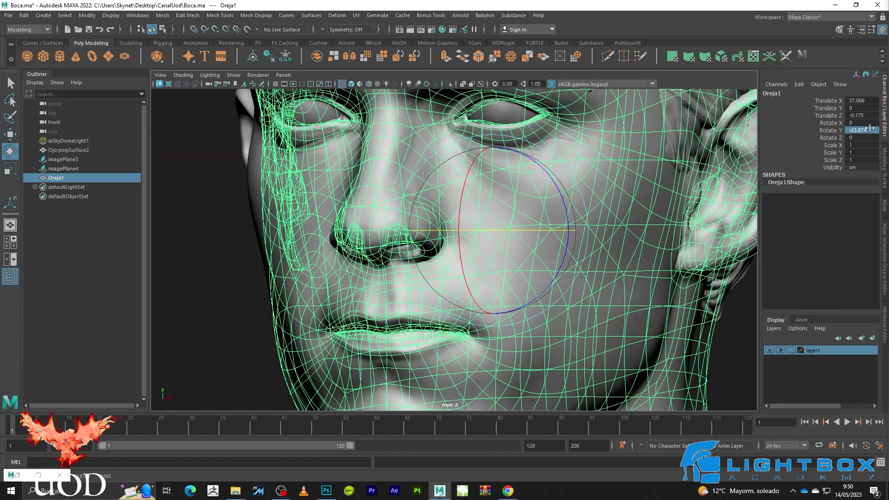
{"action": "type", "text": "1"}
{"action": "key", "text": "Return"}
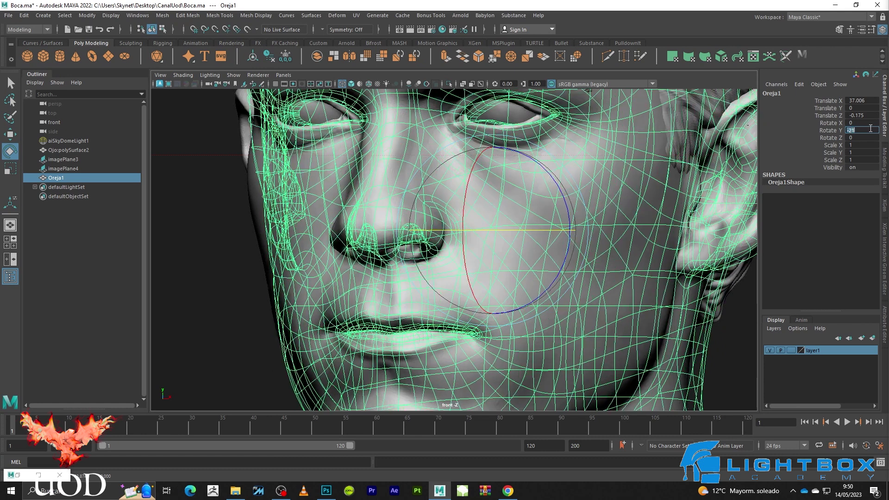
Shift the head slightly toward Translate X 36.759, Z -0.271
{"action": "left_click", "coordinate": [397, 224]}
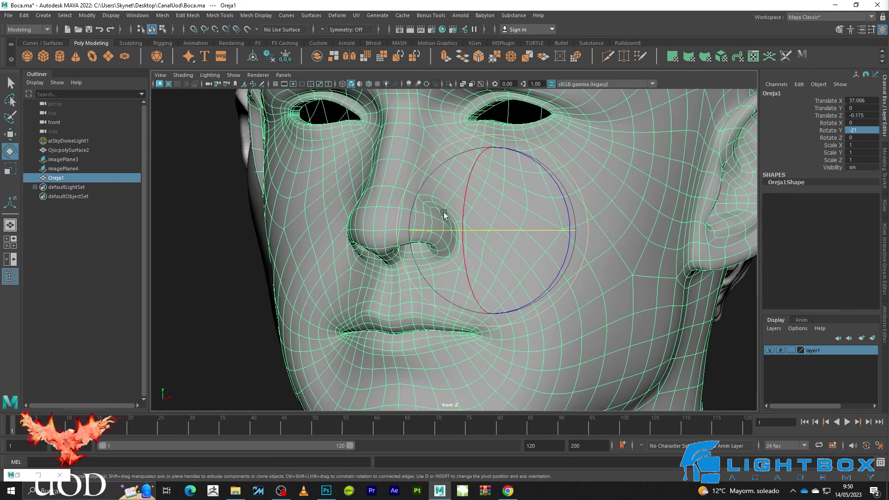
{"action": "key", "text": "w"}
{"action": "scroll", "coordinate": [491, 235], "scroll_direction": "down", "scroll_amount": 2}
{"action": "left_click_drag", "start_coordinate": [551, 232], "coordinate": [534, 230]}
{"action": "scroll", "coordinate": [543, 232], "scroll_direction": "up", "scroll_amount": 2}
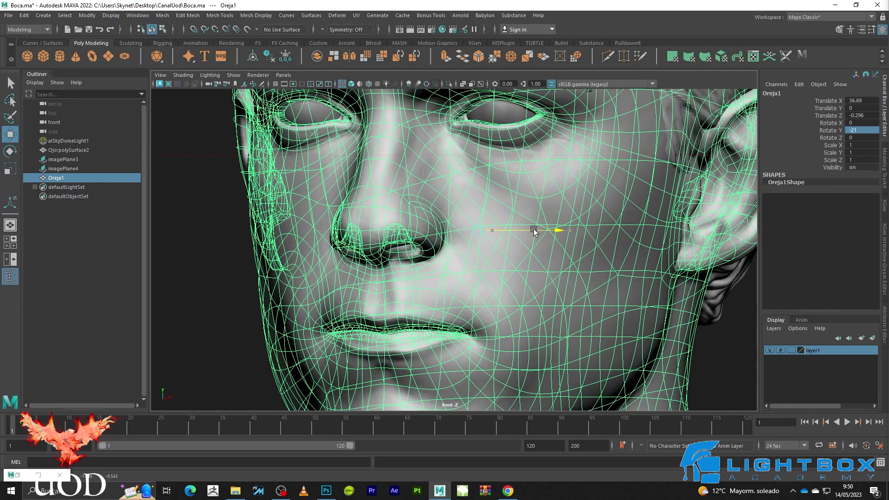
{"action": "scroll", "coordinate": [534, 230], "scroll_direction": "down", "scroll_amount": 3}
{"action": "scroll", "coordinate": [596, 188], "scroll_direction": "up", "scroll_amount": 1}
{"action": "scroll", "coordinate": [579, 191], "scroll_direction": "up", "scroll_amount": 1}
{"action": "scroll", "coordinate": [492, 186], "scroll_direction": "up", "scroll_amount": 1}
{"action": "scroll", "coordinate": [493, 186], "scroll_direction": "down", "scroll_amount": 2}
Ease the head's Y rotation toward -20
{"action": "key", "text": "e"}
{"action": "scroll", "coordinate": [477, 224], "scroll_direction": "up", "scroll_amount": 2}
{"action": "scroll", "coordinate": [472, 234], "scroll_direction": "up", "scroll_amount": 1}
{"action": "left_click_drag", "start_coordinate": [473, 235], "coordinate": [514, 232]}
{"action": "scroll", "coordinate": [523, 239], "scroll_direction": "down", "scroll_amount": 2}
{"action": "key", "text": "w"}
{"action": "scroll", "coordinate": [516, 231], "scroll_direction": "up", "scroll_amount": 2}
{"action": "scroll", "coordinate": [516, 232], "scroll_direction": "down", "scroll_amount": 2}
{"action": "scroll", "coordinate": [518, 231], "scroll_direction": "up", "scroll_amount": 2}
Compare in wireframe and X-ray, then turn the head to about Rotate Y -20
{"action": "key", "text": "5"}
{"action": "key", "text": "4"}
{"action": "key", "text": "5"}
{"action": "key", "text": "alt+a"}
{"action": "key", "text": "alt+a"}
{"action": "key", "text": "alt+a"}
{"action": "key", "text": "e"}
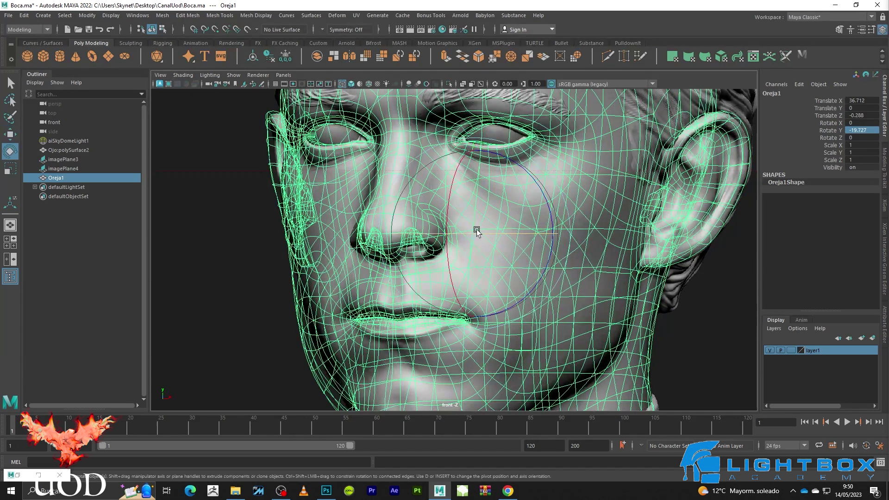
{"action": "left_click_drag", "start_coordinate": [501, 232], "coordinate": [518, 232]}
{"action": "key", "text": "w"}
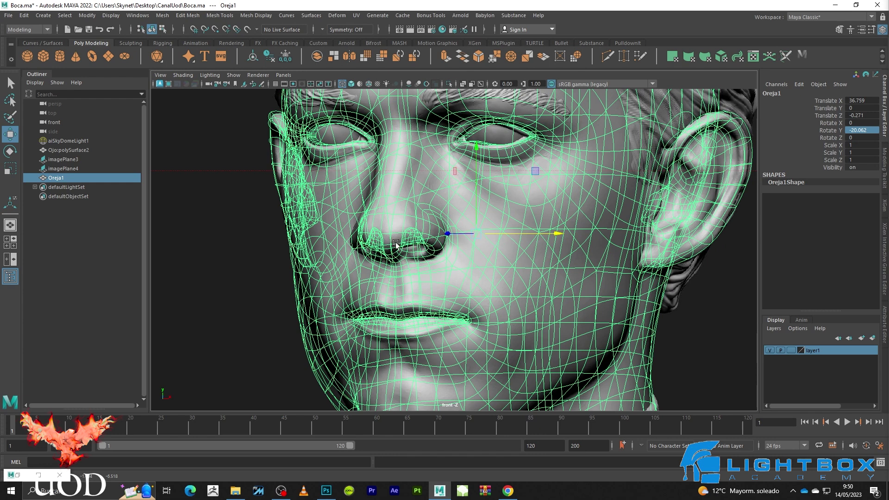
Check the head's alignment in wireframe and shaded display, then reselect it
{"action": "key", "text": "5"}
{"action": "key", "text": "4"}
{"action": "key", "text": "5"}
{"action": "key", "text": "4"}
{"action": "key", "text": "5"}
{"action": "left_click", "coordinate": [251, 277]}
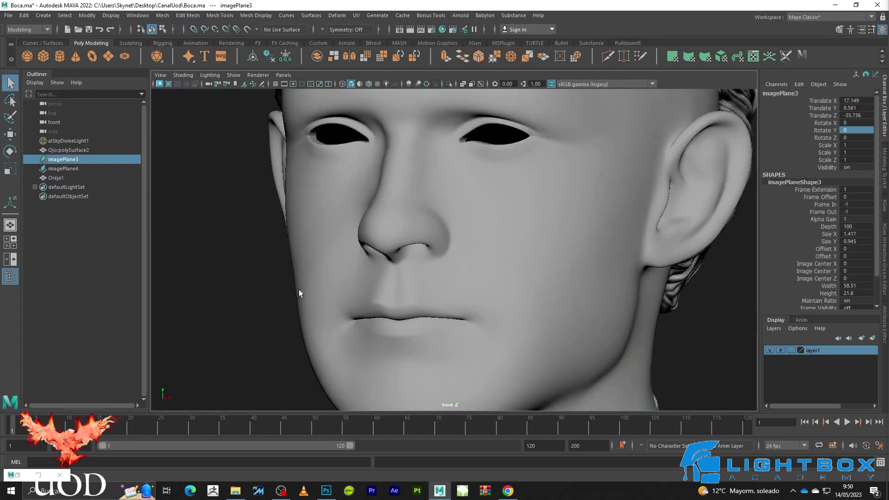
{"action": "scroll", "coordinate": [298, 290], "scroll_direction": "down", "scroll_amount": 2}
{"action": "key", "text": "q"}
{"action": "left_click", "coordinate": [506, 281]}
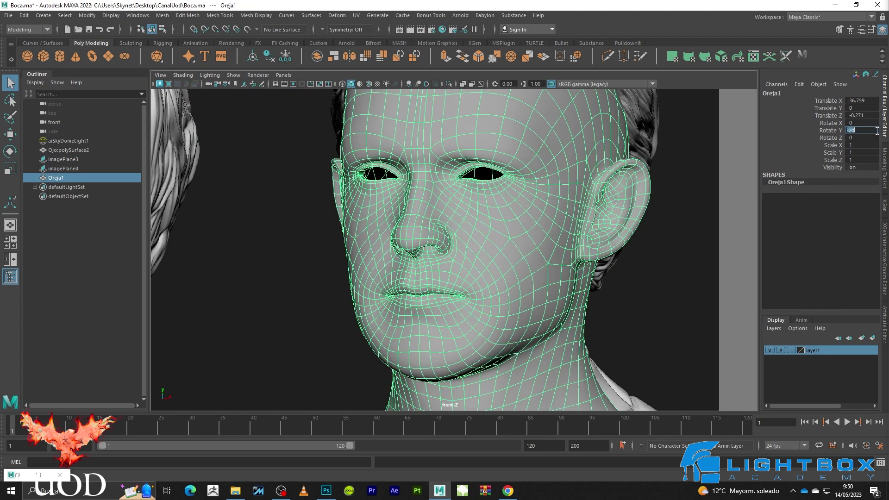
Inspect the reference image plane and sky dome, then reselect Oreja1
{"action": "left_click", "coordinate": [719, 300]}
{"action": "left_click", "coordinate": [722, 293]}
{"action": "mouse_move", "coordinate": [557, 235]}
{"action": "middle_mouse_down", "text": "alt"}
{"action": "mouse_move", "coordinate": [535, 219]}
{"action": "mouse_move", "coordinate": [611, 246]}
{"action": "middle_mouse_up", "text": "alt"}
{"action": "scroll", "coordinate": [549, 224], "scroll_direction": "up", "scroll_amount": 3}
{"action": "scroll", "coordinate": [557, 244], "scroll_direction": "up", "scroll_amount": 3}
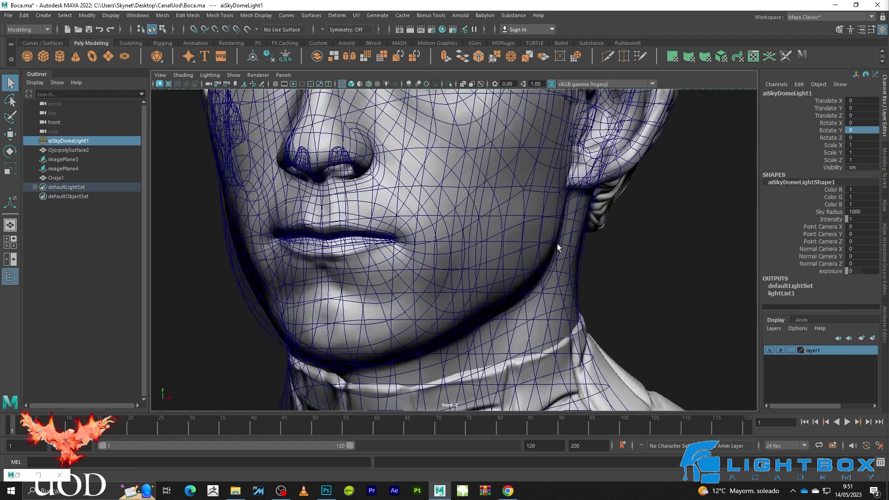
{"action": "left_click", "coordinate": [557, 244]}
{"action": "scroll", "coordinate": [626, 257], "scroll_direction": "down", "scroll_amount": 2}
{"action": "scroll", "coordinate": [586, 260], "scroll_direction": "up", "scroll_amount": 1}
{"action": "scroll", "coordinate": [577, 276], "scroll_direction": "up", "scroll_amount": 2}
Select a cluster of jaw and neck vertices on the head and frame them
{"action": "scroll", "coordinate": [504, 268], "scroll_direction": "up", "scroll_amount": 3}
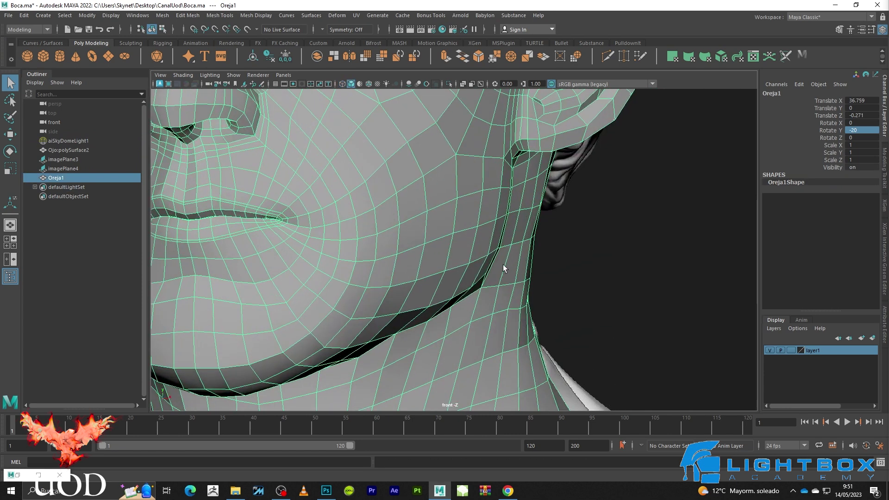
{"action": "scroll", "coordinate": [504, 266], "scroll_direction": "down", "scroll_amount": 2}
{"action": "key", "text": "F9"}
{"action": "left_click_drag", "start_coordinate": [508, 240], "coordinate": [442, 315]}
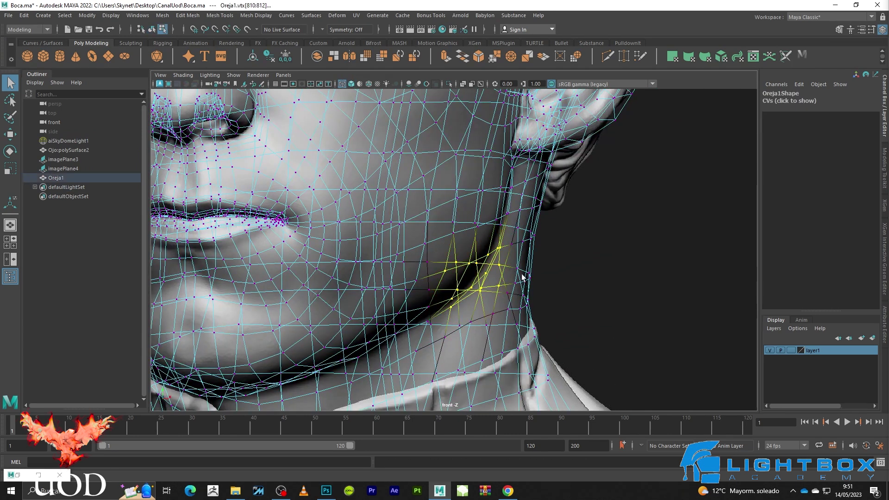
{"action": "left_click_drag", "start_coordinate": [670, 122], "coordinate": [665, 132]}
{"action": "key", "text": "f"}
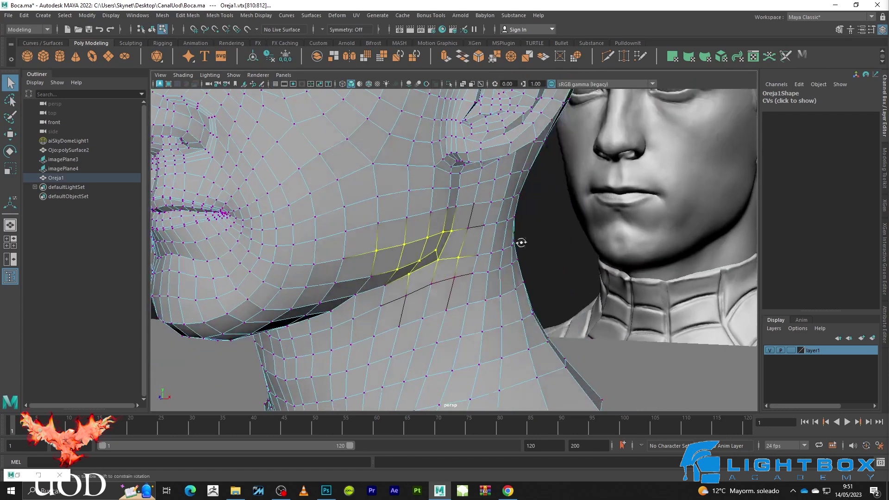
{"action": "left_click_drag", "start_coordinate": [514, 321], "coordinate": [495, 310], "text": "alt"}
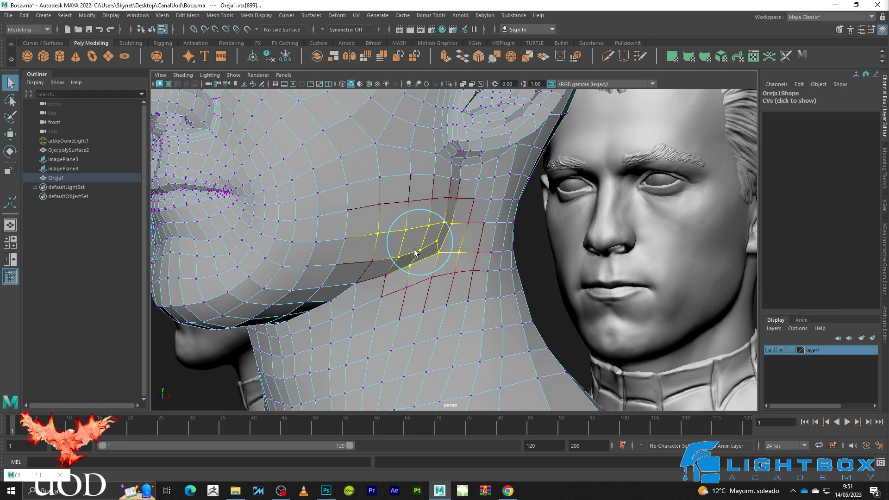
Raise the selected neck vertices slightly in the front view, checking against the reference
{"action": "key", "text": "space"}
{"action": "key", "text": "space"}
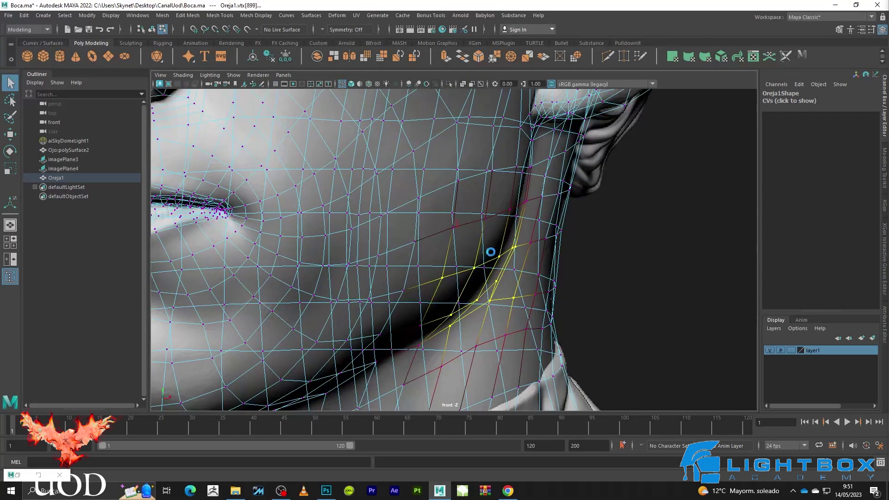
{"action": "key", "text": "w"}
{"action": "scroll", "coordinate": [491, 253], "scroll_direction": "up", "scroll_amount": 2}
{"action": "scroll", "coordinate": [481, 236], "scroll_direction": "up", "scroll_amount": 2}
{"action": "left_click_drag", "start_coordinate": [476, 220], "coordinate": [479, 218]}
{"action": "key", "text": "4"}
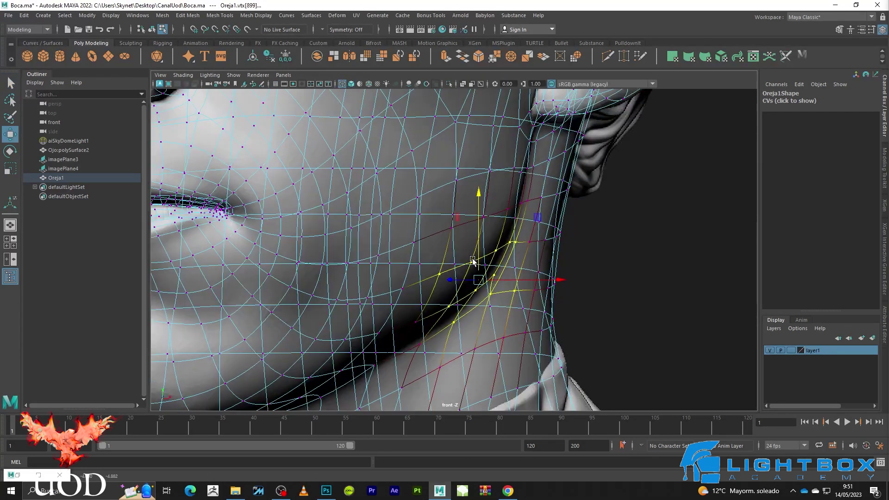
{"action": "key", "text": "5"}
{"action": "key", "text": "1"}
Pick jaw-fold vertices 909 and 900 for moving, checking the fold in wireframe
{"action": "left_click", "coordinate": [420, 323]}
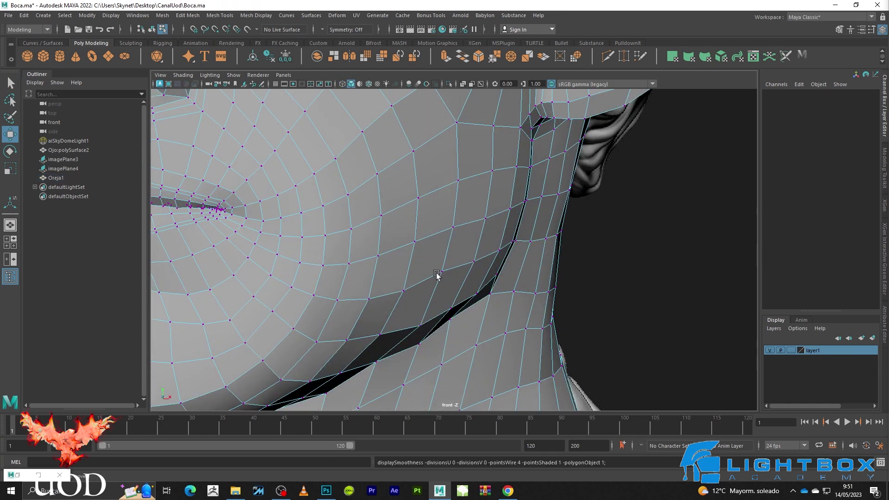
{"action": "left_click", "coordinate": [437, 274]}
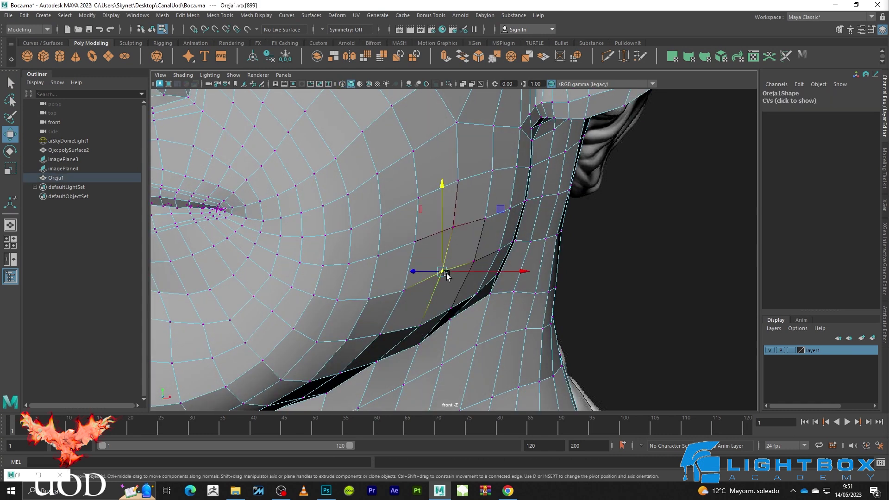
{"action": "left_click", "coordinate": [425, 330]}
{"action": "key", "text": "4"}
{"action": "key", "text": "5"}
{"action": "left_click", "coordinate": [419, 344]}
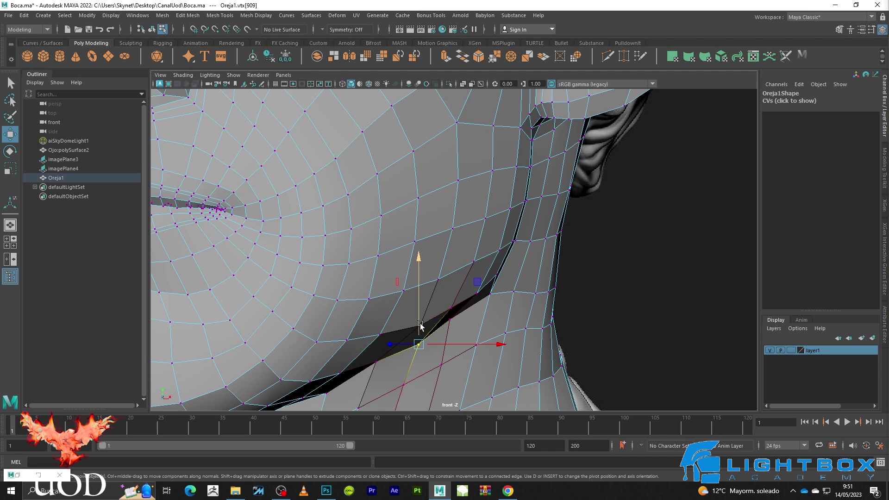
{"action": "key", "text": "q"}
{"action": "key", "text": "w"}
{"action": "key", "text": "q"}
{"action": "left_click", "coordinate": [418, 332]}
{"action": "key", "text": "w"}
Preview the smoothed fold, return to Object Mode and reselect Oreja1
{"action": "key", "text": "3"}
{"action": "key", "text": "2"}
{"action": "key", "text": "1"}
{"action": "right_click_drag", "start_coordinate": [493, 235], "coordinate": [607, 176]}
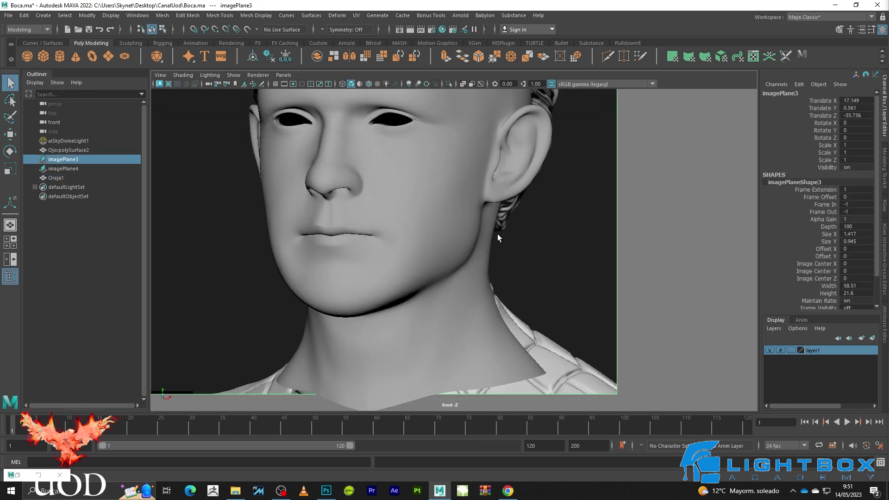
{"action": "left_click", "coordinate": [473, 221]}
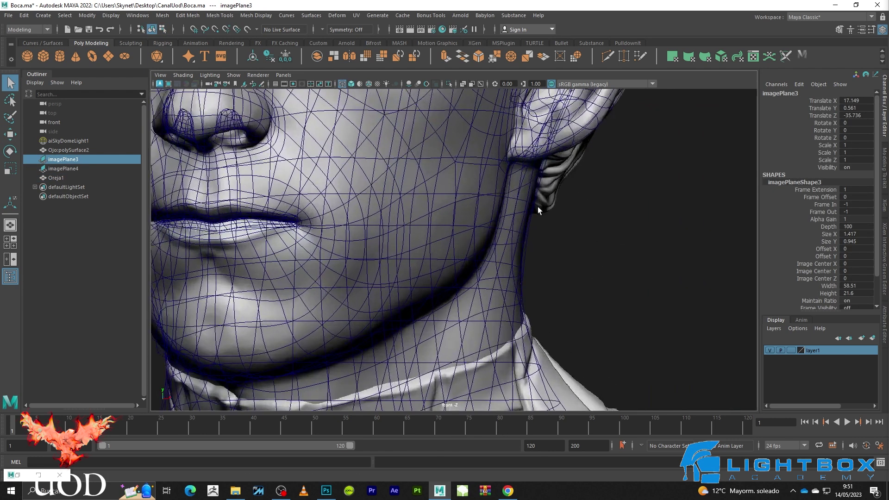
{"action": "scroll", "coordinate": [506, 209], "scroll_direction": "up", "scroll_amount": 3}
{"action": "scroll", "coordinate": [473, 261], "scroll_direction": "up", "scroll_amount": 3}
{"action": "left_click", "coordinate": [473, 262]}
{"action": "scroll", "coordinate": [505, 268], "scroll_direction": "up", "scroll_amount": 4}
In X-ray, select the neck-crease vertex column, try a sideways move, and undo it
{"action": "key", "text": "alt+x"}
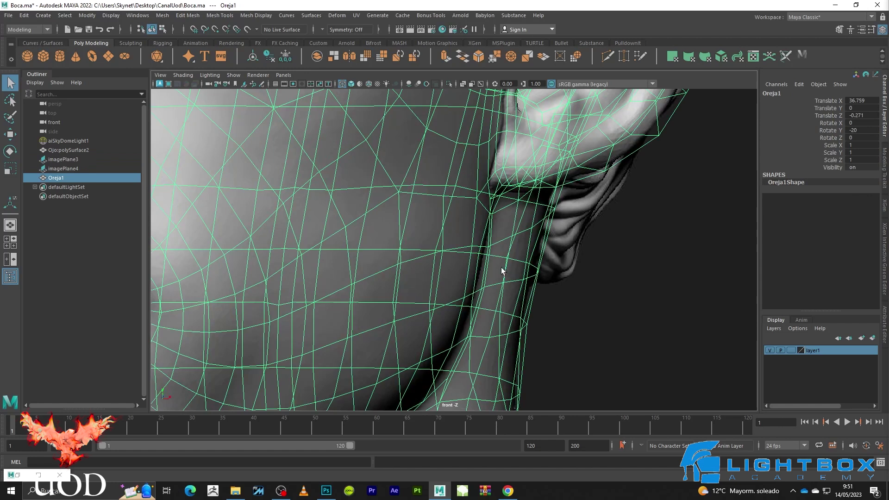
{"action": "key", "text": "F9"}
{"action": "left_click_drag", "start_coordinate": [483, 256], "coordinate": [487, 277]}
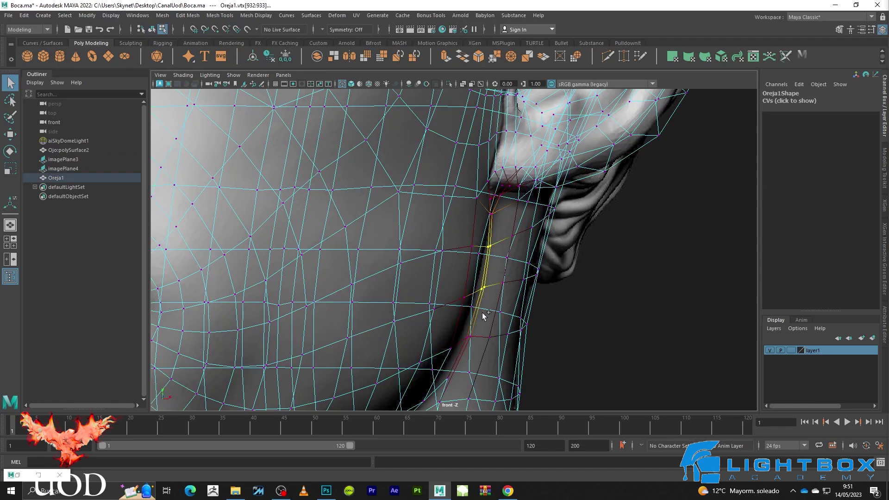
{"action": "key", "text": "w"}
{"action": "key", "text": "alt+x"}
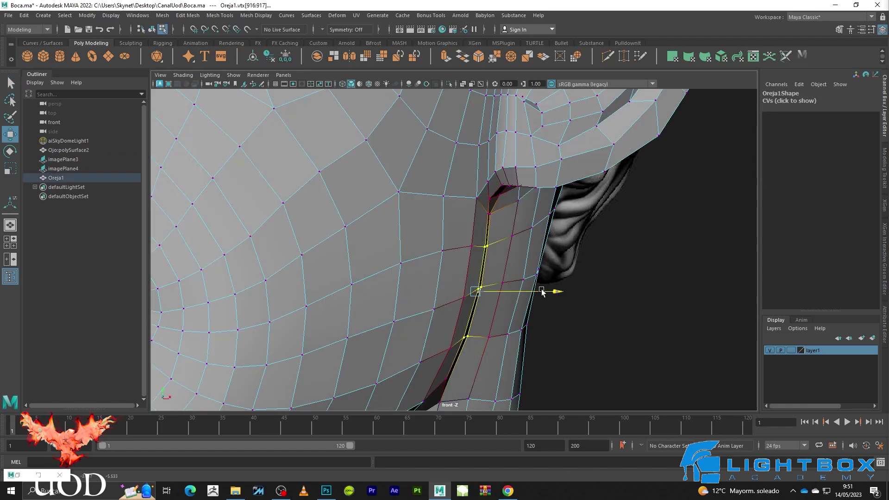
{"action": "key", "text": "q"}
{"action": "key", "text": "b"}
{"action": "key", "text": "w"}
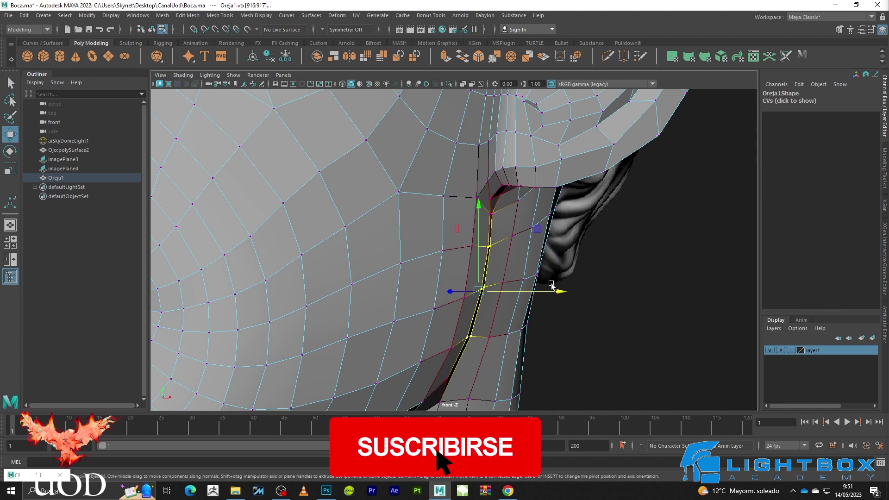
{"action": "left_click_drag", "start_coordinate": [556, 292], "coordinate": [551, 292]}
{"action": "key", "text": "ctrl+z"}
Nudge the neck vertex loop slightly left, then test-select the vertex pair near the earlobe
{"action": "key", "text": "q"}
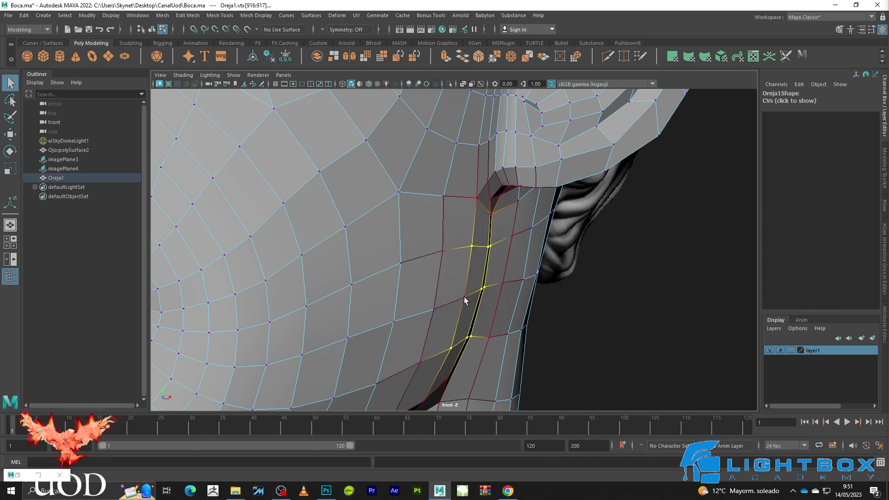
{"action": "key", "text": "w"}
{"action": "left_click_drag", "start_coordinate": [525, 296], "coordinate": [522, 295]}
{"action": "key", "text": "alt+a"}
{"action": "key", "text": "alt+a"}
{"action": "left_click_drag", "start_coordinate": [549, 259], "coordinate": [520, 294]}
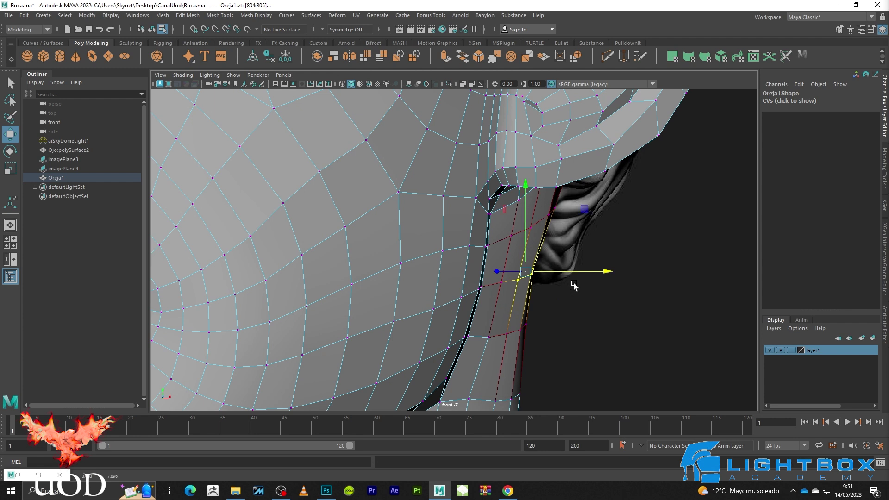
{"action": "left_click", "coordinate": [575, 286]}
{"action": "key", "text": "q"}
{"action": "key", "text": "alt+a"}
Select the vertices at the neck edge and nudge them left toward the reference outline
{"action": "left_click_drag", "start_coordinate": [561, 202], "coordinate": [548, 217]}
{"action": "key", "text": "w"}
{"action": "key", "text": "alt+a"}
{"action": "left_click_drag", "start_coordinate": [600, 209], "coordinate": [597, 210]}
{"action": "key", "text": "alt+a"}
{"action": "left_click", "coordinate": [533, 345]}
Frame the neck below the ear and select outline vertices, including 809 and 961
{"action": "middle_click_drag", "start_coordinate": [529, 361], "coordinate": [531, 282], "text": "alt"}
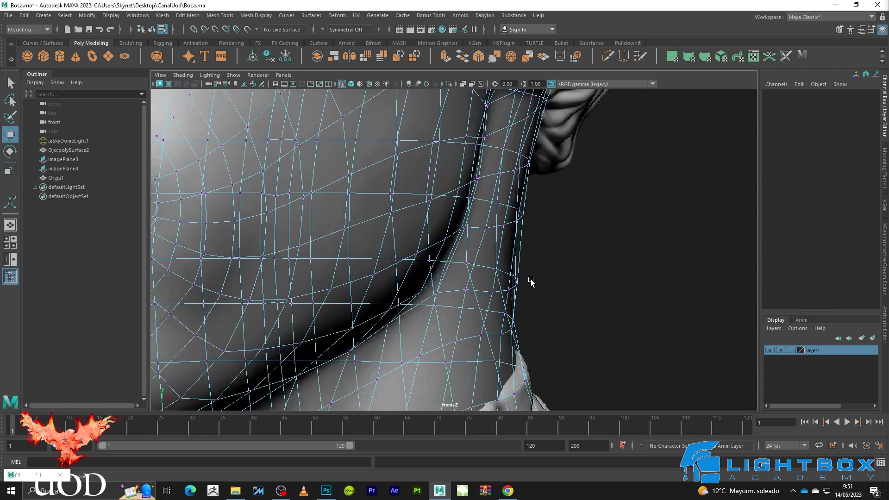
{"action": "left_click_drag", "start_coordinate": [487, 303], "coordinate": [487, 301]}
{"action": "left_click_drag", "start_coordinate": [567, 251], "coordinate": [494, 292]}
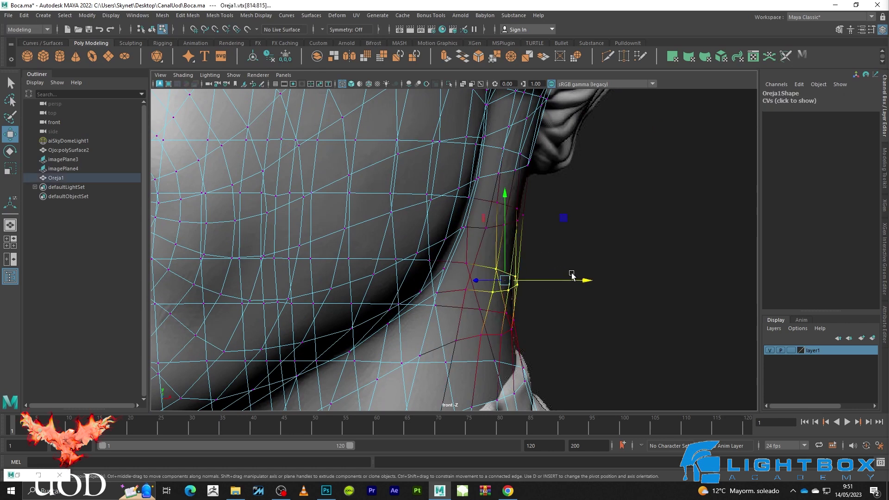
{"action": "key", "text": "alt+a"}
{"action": "left_click", "coordinate": [573, 295]}
{"action": "key", "text": "q"}
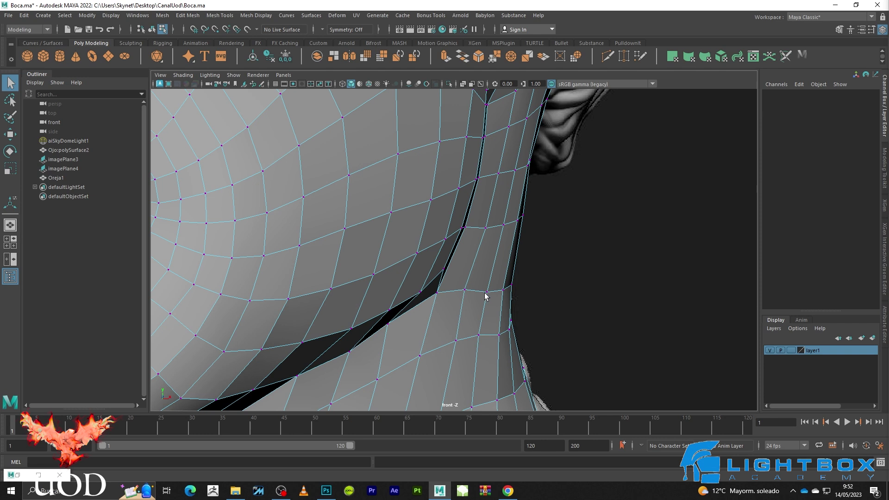
{"action": "left_click_drag", "start_coordinate": [482, 296], "coordinate": [481, 297]}
Preview the head mesh smoothed and leave its vertex editing
{"action": "key", "text": "w"}
{"action": "key", "text": "3"}
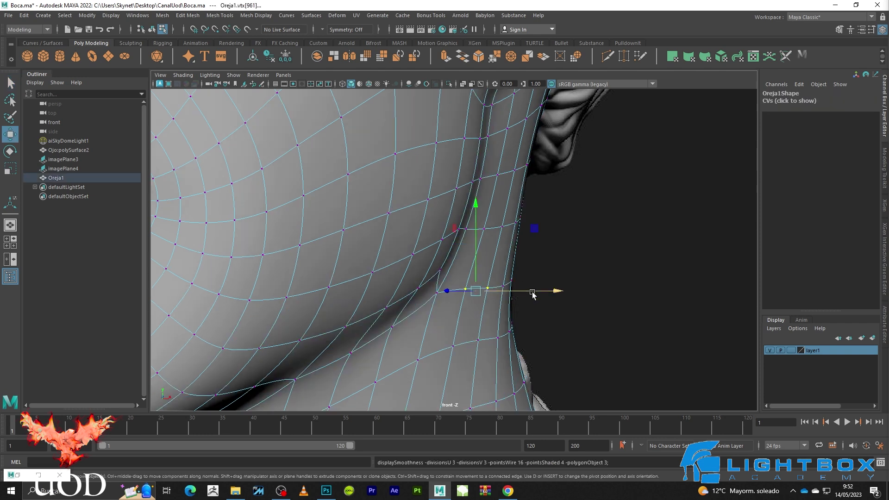
{"action": "scroll", "coordinate": [593, 148], "scroll_direction": "down", "scroll_amount": 5}
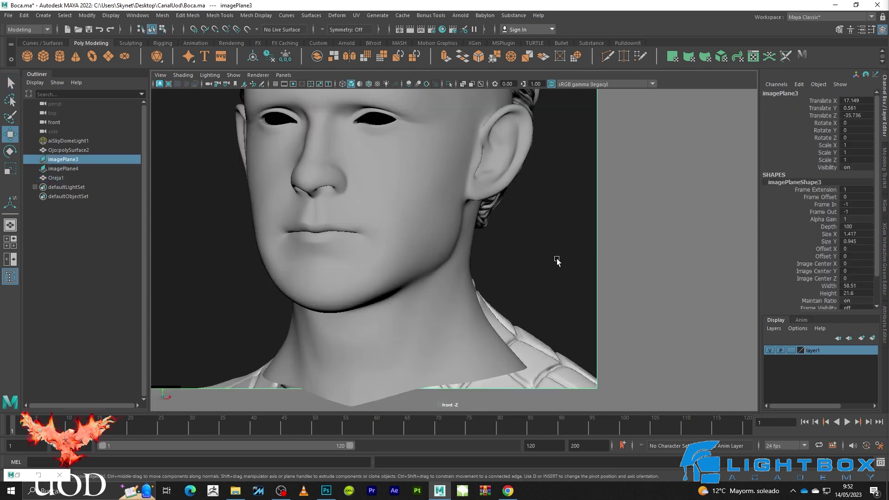
{"action": "left_click", "coordinate": [661, 224]}
{"action": "left_click", "coordinate": [469, 278]}
{"action": "scroll", "coordinate": [469, 276], "scroll_direction": "up", "scroll_amount": 3}
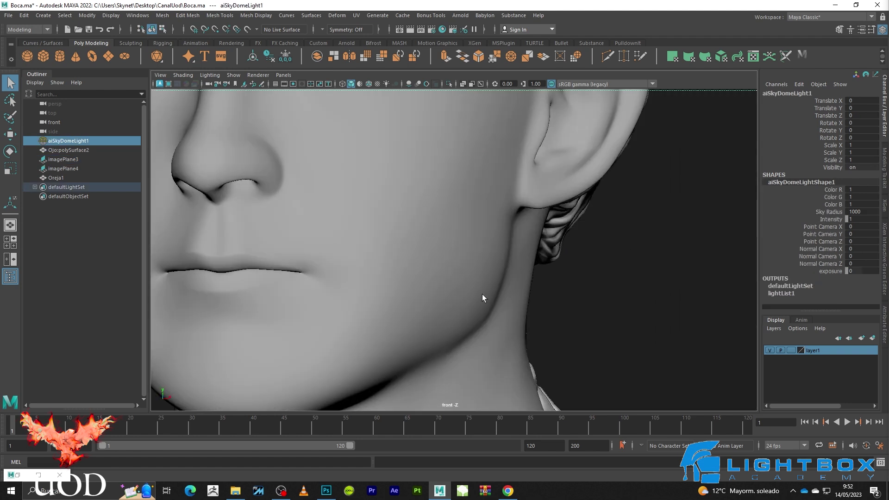
Toggle wireframe-on-shaded repeatedly to compare the lips and nose against the reference
{"action": "key", "text": "5"}
{"action": "key", "text": "5"}
{"action": "scroll", "coordinate": [462, 265], "scroll_direction": "up", "scroll_amount": 3}
{"action": "key", "text": "5"}
{"action": "key", "text": "5"}
{"action": "key", "text": "5"}
{"action": "key", "text": "5"}
{"action": "key", "text": "5"}
{"action": "key", "text": "5"}
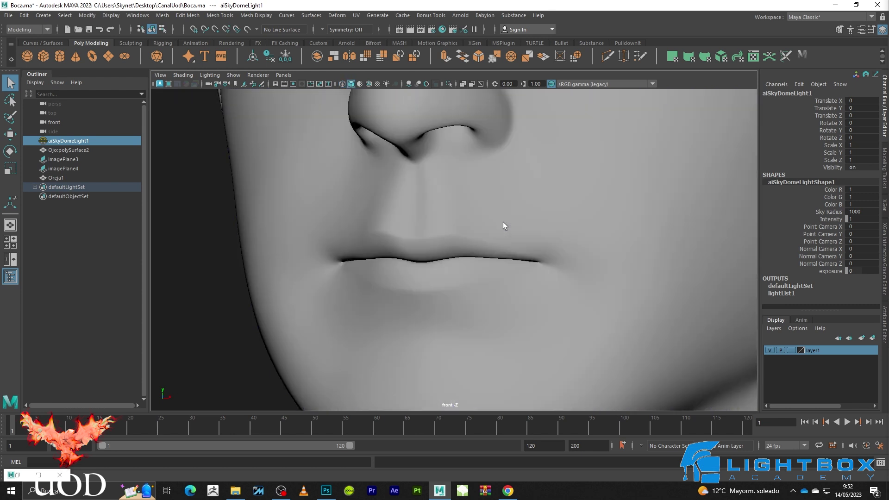
{"action": "scroll", "coordinate": [503, 221], "scroll_direction": "down", "scroll_amount": 5}
{"action": "key", "text": "5"}
{"action": "left_click", "coordinate": [674, 230]}
{"action": "scroll", "coordinate": [497, 231], "scroll_direction": "up", "scroll_amount": 2}
{"action": "key", "text": "5"}
{"action": "scroll", "coordinate": [579, 230], "scroll_direction": "up", "scroll_amount": 5}
{"action": "scroll", "coordinate": [492, 249], "scroll_direction": "up", "scroll_amount": 3}
{"action": "key", "text": "5"}
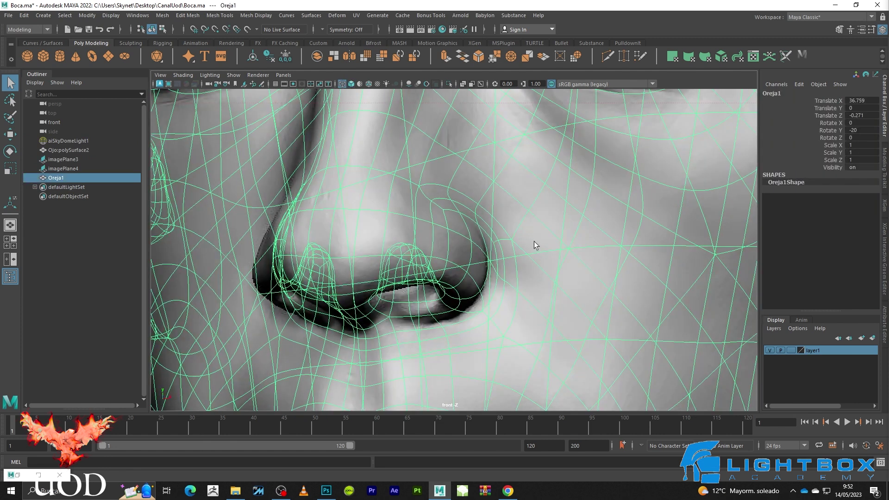
{"action": "scroll", "coordinate": [534, 241], "scroll_direction": "up", "scroll_amount": 2}
{"action": "scroll", "coordinate": [533, 230], "scroll_direction": "up", "scroll_amount": 2}
Pick a vertex beside the nostril wing and compare cage versus smoothed display
{"action": "key", "text": "5"}
{"action": "key", "text": "4"}
{"action": "left_click", "coordinate": [540, 229]}
{"action": "key", "text": "w"}
{"action": "key", "text": "5"}
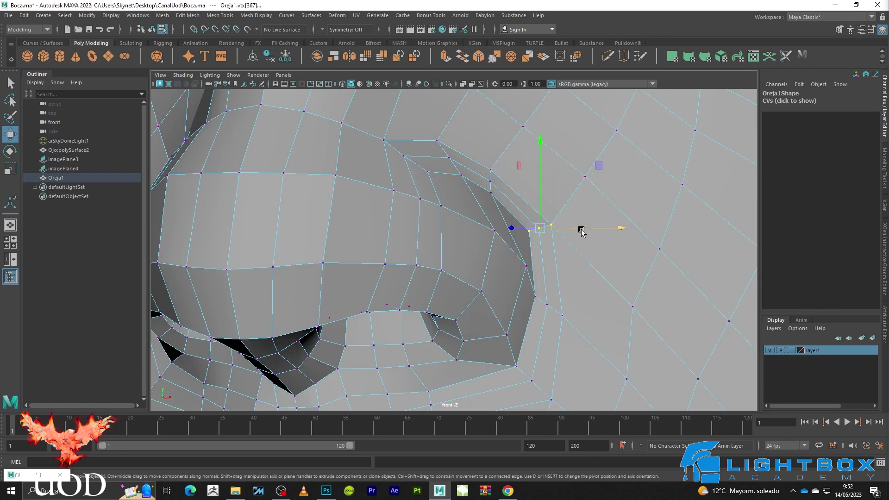
{"action": "key", "text": "2"}
{"action": "key", "text": "3"}
{"action": "key", "text": "1"}
{"action": "key", "text": "3"}
Select two nostril-crease vertices and shift them sideways, checking against the reference in wireframe
{"action": "left_click", "coordinate": [531, 297]}
{"action": "key", "text": "4"}
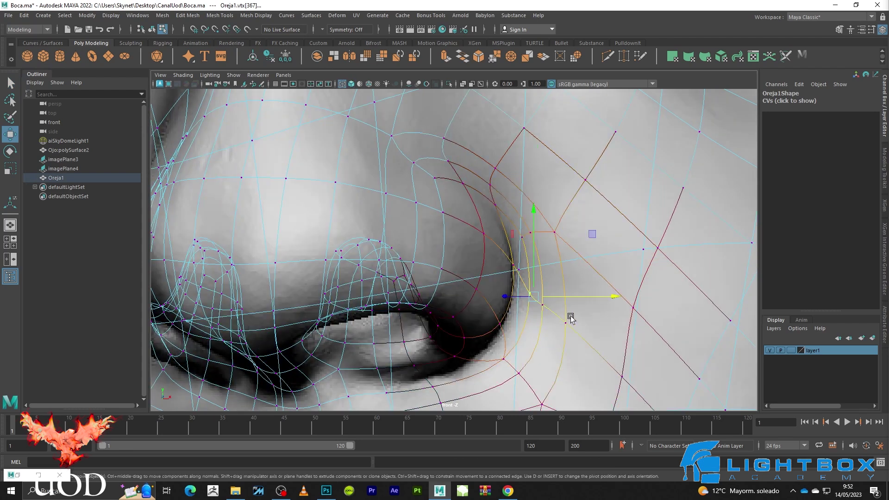
{"action": "key", "text": "q"}
{"action": "middle_click_drag", "start_coordinate": [530, 353], "coordinate": [542, 282], "text": "alt"}
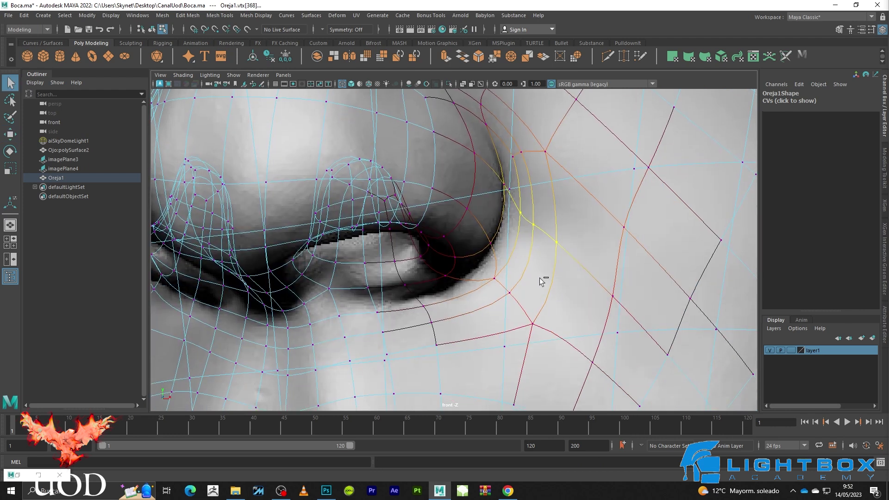
{"action": "left_click_drag", "start_coordinate": [487, 332], "coordinate": [487, 332]}
{"action": "key", "text": "w"}
{"action": "key", "text": "5"}
{"action": "left_click_drag", "start_coordinate": [587, 265], "coordinate": [575, 267]}
{"action": "key", "text": "4"}
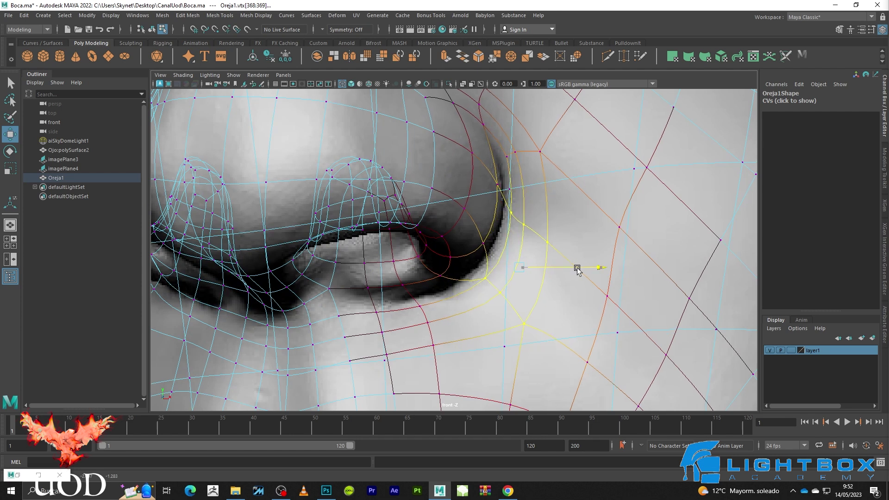
{"action": "key", "text": "5"}
{"action": "key", "text": "4"}
Pull vertex 360 under the nostril slightly down to reshape the lower nostril rim
{"action": "mouse_move", "coordinate": [394, 197]}
{"action": "middle_mouse_down", "text": "alt"}
{"action": "mouse_move", "coordinate": [423, 315]}
{"action": "mouse_move", "coordinate": [452, 257]}
{"action": "middle_mouse_up", "text": "alt"}
{"action": "key", "text": "5"}
{"action": "left_click", "coordinate": [456, 249]}
{"action": "key", "text": "4"}
{"action": "left_click_drag", "start_coordinate": [458, 249], "coordinate": [439, 272]}
{"action": "key", "text": "w"}
{"action": "key", "text": "5"}
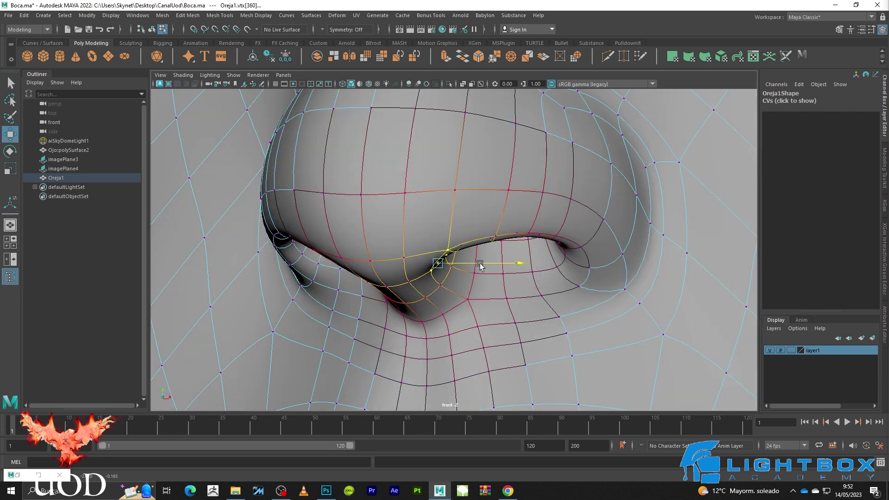
{"action": "scroll", "coordinate": [481, 264], "scroll_direction": "down", "scroll_amount": 2}
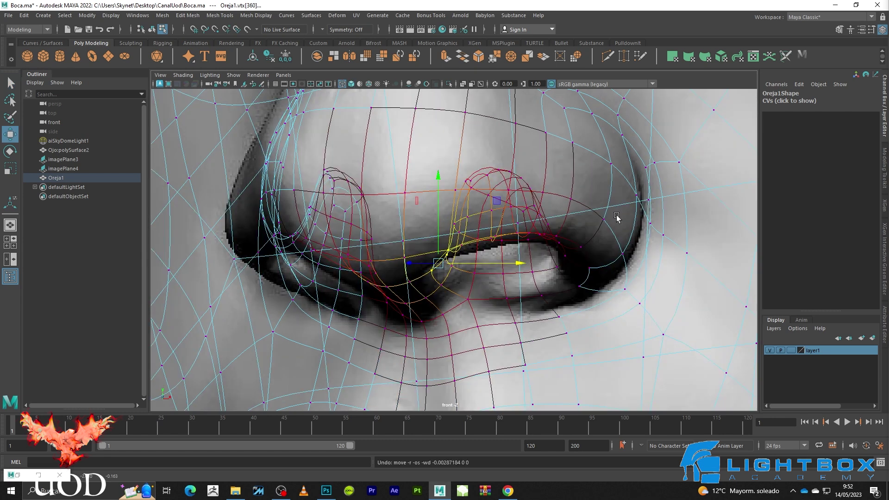
{"action": "scroll", "coordinate": [627, 247], "scroll_direction": "up", "scroll_amount": 2}
Shift the nostril-wing vertex slightly left along X to follow the reference nose outline
{"action": "left_click_drag", "start_coordinate": [595, 262], "coordinate": [595, 261]}
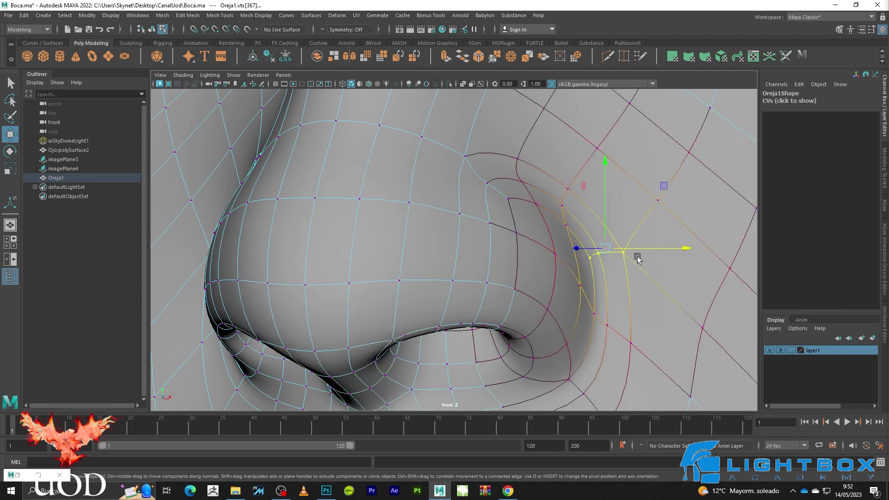
{"action": "key", "text": "4"}
{"action": "left_click_drag", "start_coordinate": [645, 246], "coordinate": [644, 246]}
{"action": "key", "text": "5"}
{"action": "key", "text": "4"}
{"action": "left_click_drag", "start_coordinate": [646, 250], "coordinate": [643, 249]}
{"action": "key", "text": "5"}
{"action": "scroll", "coordinate": [593, 321], "scroll_direction": "down", "scroll_amount": 10}
Return to object mode and select the reference image plane
{"action": "key", "text": "F8"}
{"action": "left_click", "coordinate": [665, 291]}
{"action": "middle_click_drag", "start_coordinate": [582, 285], "coordinate": [616, 258], "text": "alt"}
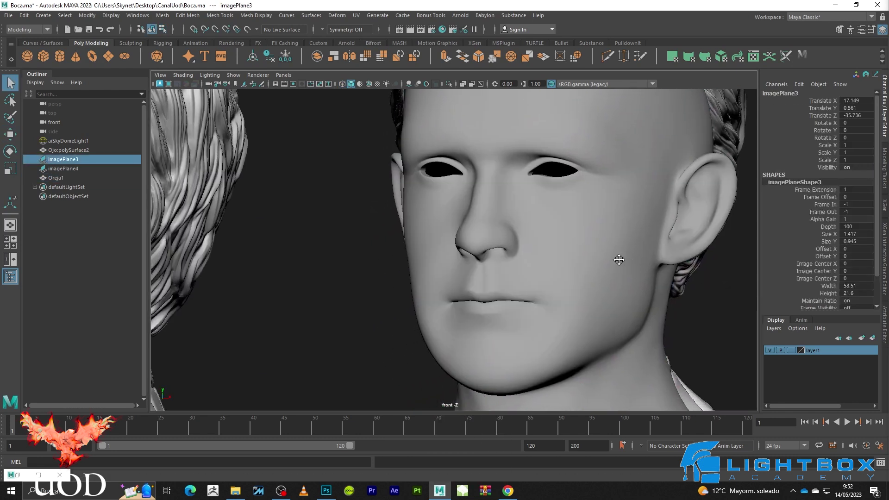
Select the Oreja1 head mesh and frame the whole face
{"action": "scroll", "coordinate": [520, 228], "scroll_direction": "up", "scroll_amount": 3}
{"action": "scroll", "coordinate": [509, 274], "scroll_direction": "up", "scroll_amount": 5}
{"action": "left_click", "coordinate": [509, 275]}
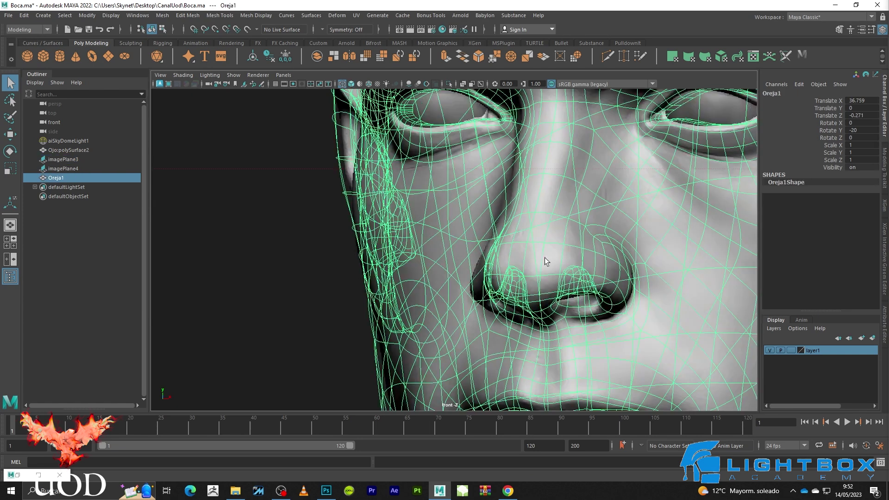
{"action": "scroll", "coordinate": [545, 258], "scroll_direction": "up", "scroll_amount": 2}
{"action": "scroll", "coordinate": [528, 168], "scroll_direction": "up", "scroll_amount": 2}
{"action": "scroll", "coordinate": [542, 158], "scroll_direction": "up", "scroll_amount": 2}
{"action": "middle_click_drag", "start_coordinate": [541, 158], "coordinate": [482, 347], "text": "alt"}
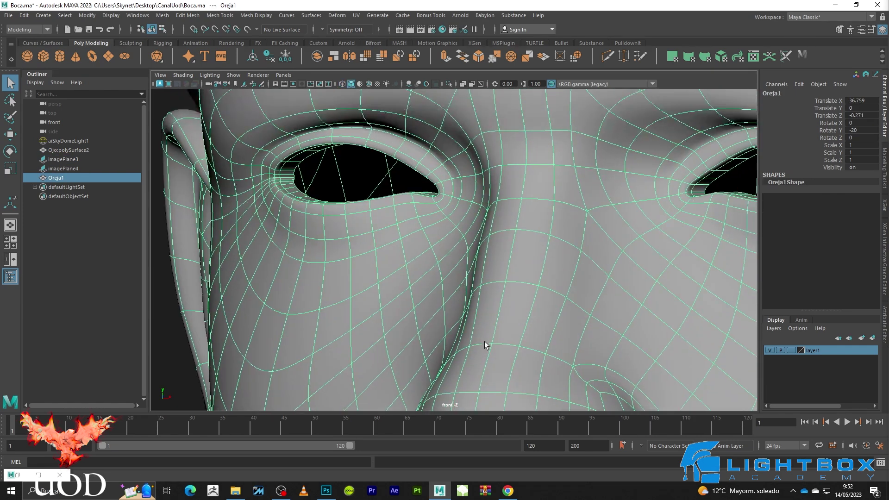
{"action": "scroll", "coordinate": [496, 274], "scroll_direction": "down", "scroll_amount": 3}
{"action": "middle_click_drag", "start_coordinate": [496, 274], "coordinate": [472, 165], "text": "alt"}
{"action": "scroll", "coordinate": [498, 200], "scroll_direction": "down", "scroll_amount": 5}
Rotate Oreja1 around Y to -21 to match the three-quarter reference photo
{"action": "key", "text": "e"}
{"action": "scroll", "coordinate": [514, 218], "scroll_direction": "up", "scroll_amount": 2}
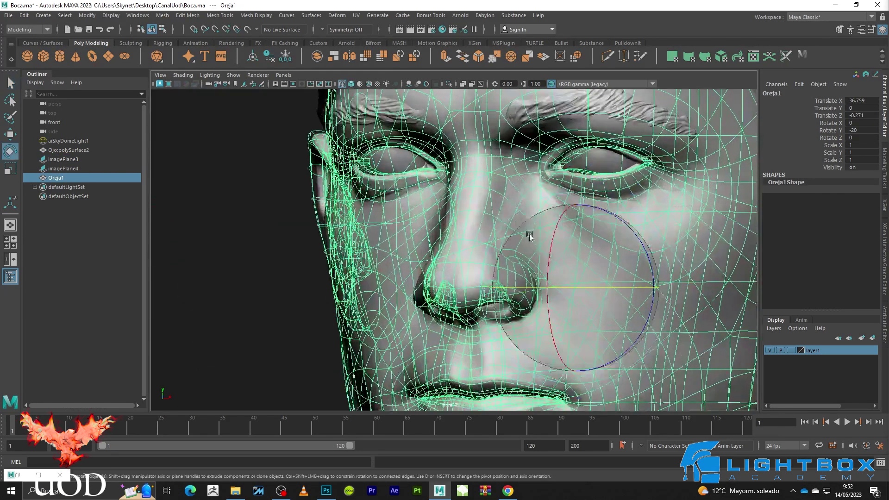
{"action": "left_click_drag", "start_coordinate": [596, 285], "coordinate": [595, 287]}
{"action": "scroll", "coordinate": [477, 194], "scroll_direction": "up", "scroll_amount": 1}
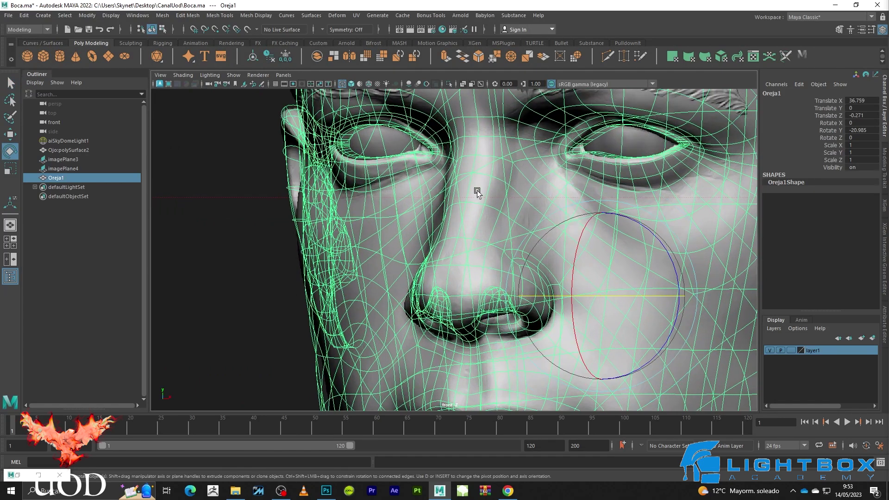
{"action": "scroll", "coordinate": [477, 193], "scroll_direction": "up", "scroll_amount": 3}
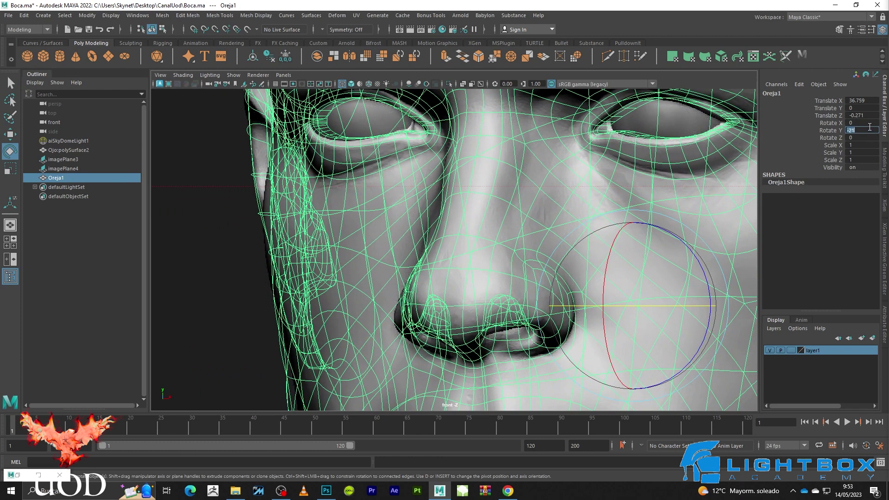
{"action": "left_click", "coordinate": [313, 256]}
{"action": "key", "text": "f"}
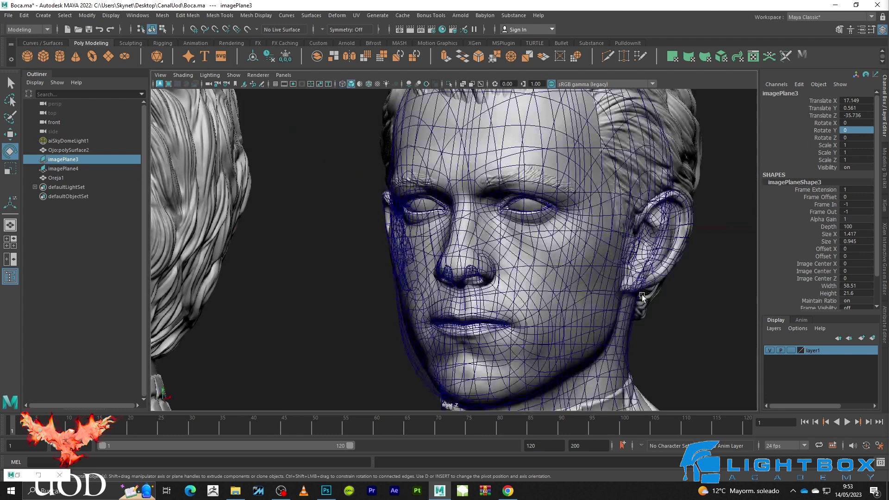
{"action": "key", "text": "q"}
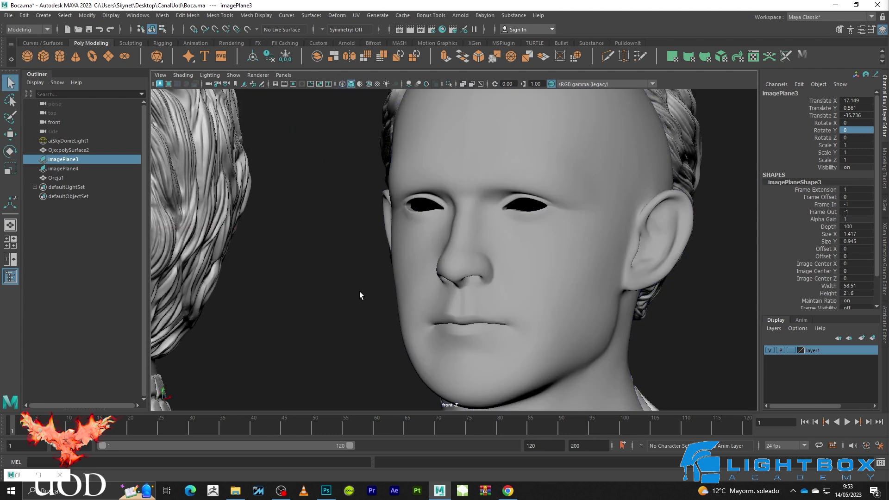
Reselect Oreja1 and switch it to vertex editing
{"action": "left_click", "coordinate": [461, 280]}
{"action": "scroll", "coordinate": [617, 282], "scroll_direction": "up", "scroll_amount": 2}
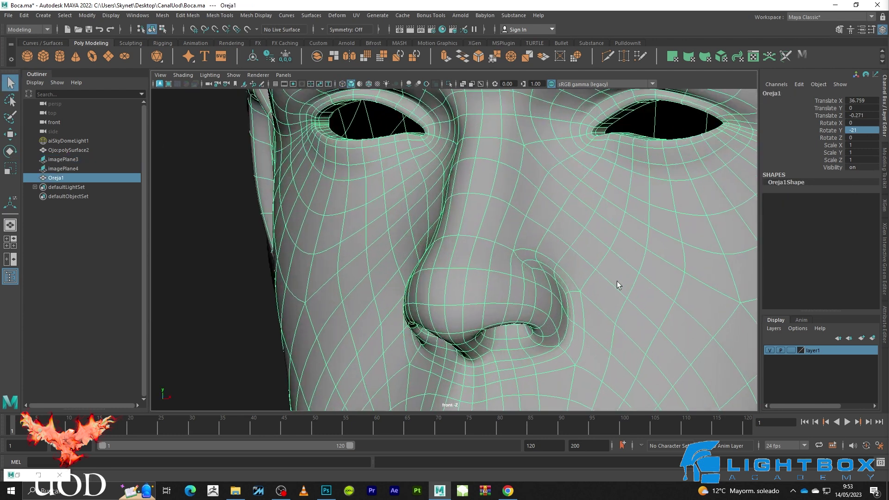
{"action": "scroll", "coordinate": [616, 273], "scroll_direction": "up", "scroll_amount": 2}
{"action": "scroll", "coordinate": [510, 198], "scroll_direction": "up", "scroll_amount": 2}
{"action": "scroll", "coordinate": [507, 204], "scroll_direction": "up", "scroll_amount": 2}
{"action": "key", "text": "F9"}
{"action": "scroll", "coordinate": [500, 213], "scroll_direction": "up", "scroll_amount": 2}
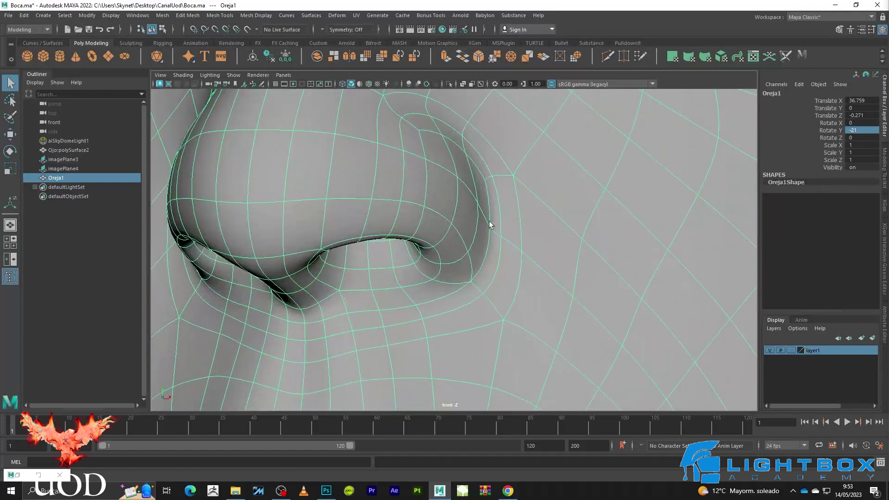
Move the vertex beside the nostril wing outward along X and check the smooth preview
{"action": "left_click", "coordinate": [479, 203]}
{"action": "left_click_drag", "start_coordinate": [486, 240], "coordinate": [486, 240]}
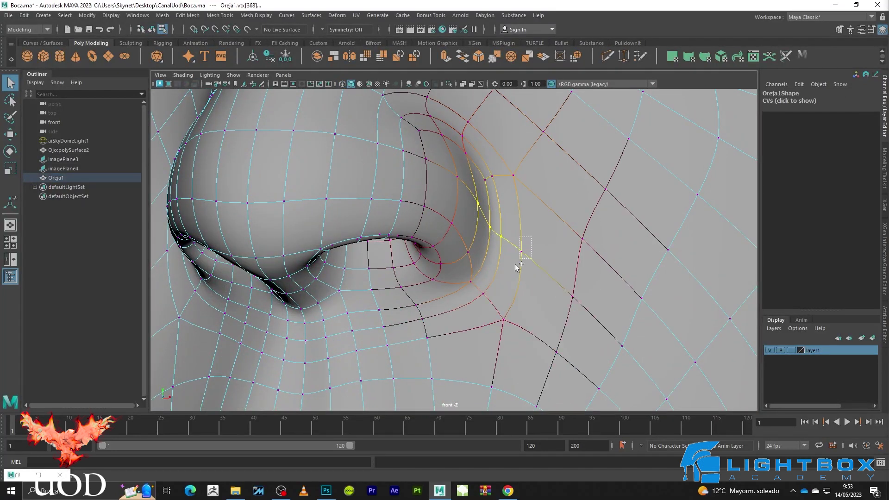
{"action": "key", "text": "w"}
{"action": "left_click_drag", "start_coordinate": [543, 225], "coordinate": [559, 225]}
{"action": "key", "text": "3"}
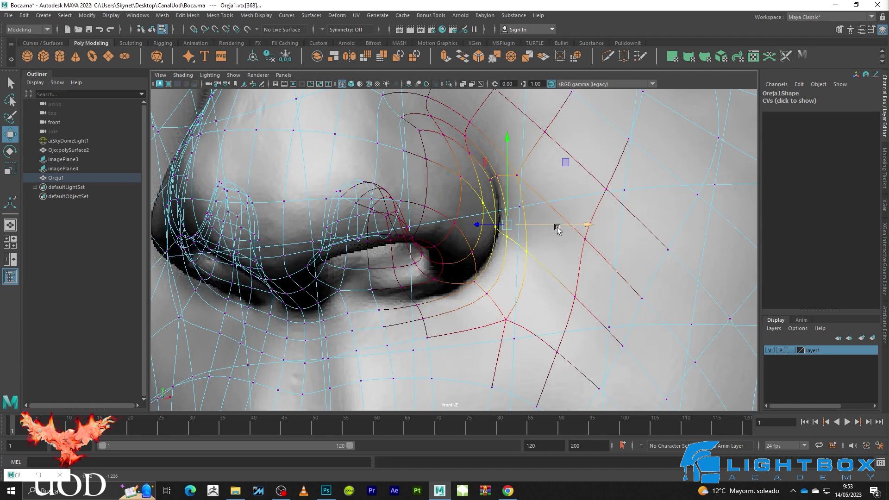
{"action": "key", "text": "1"}
{"action": "right_click", "coordinate": [463, 203]}
Return Oreja1 to object mode, re-centre the face and reselect the head mesh
{"action": "left_click", "coordinate": [509, 188]}
{"action": "scroll", "coordinate": [464, 232], "scroll_direction": "down", "scroll_amount": 5}
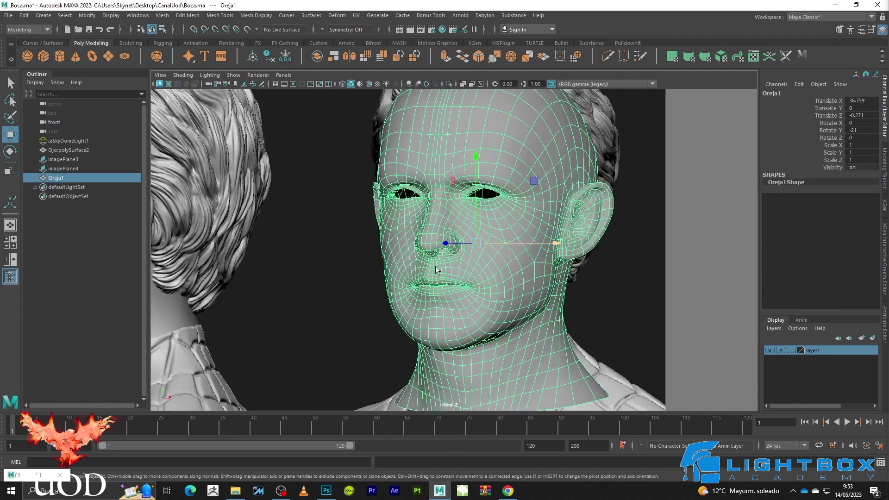
{"action": "left_click", "coordinate": [322, 280]}
{"action": "scroll", "coordinate": [324, 283], "scroll_direction": "up", "scroll_amount": 5}
{"action": "scroll", "coordinate": [328, 288], "scroll_direction": "up", "scroll_amount": 3}
{"action": "middle_click_drag", "start_coordinate": [328, 287], "coordinate": [476, 284], "text": "alt"}
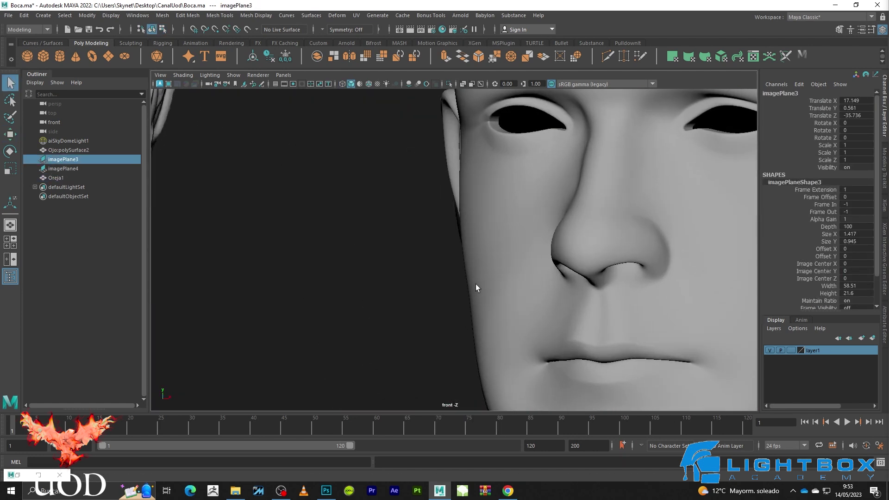
{"action": "scroll", "coordinate": [471, 259], "scroll_direction": "up", "scroll_amount": 2}
{"action": "scroll", "coordinate": [471, 259], "scroll_direction": "up", "scroll_amount": 2}
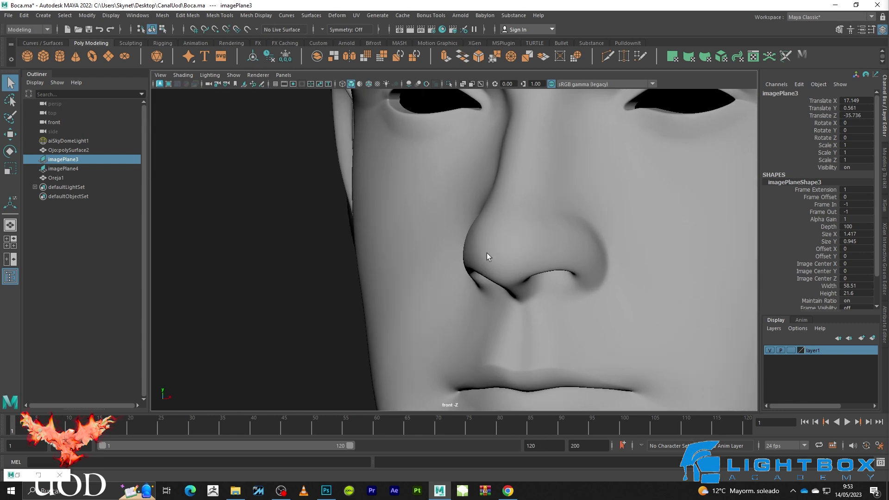
{"action": "left_click", "coordinate": [484, 254]}
{"action": "scroll", "coordinate": [482, 260], "scroll_direction": "up", "scroll_amount": 3}
Enter vertex mode on Oreja1 and frame the whole head from below in perspective
{"action": "key", "text": "F9"}
{"action": "key", "text": "f"}
{"action": "key", "text": "ctrl+shift+a"}
{"action": "key", "text": "f"}
{"action": "key", "text": "space"}
{"action": "key", "text": "space"}
{"action": "left_click_drag", "start_coordinate": [594, 178], "coordinate": [468, 198], "text": "alt"}
{"action": "key", "text": "1"}
{"action": "scroll", "coordinate": [468, 197], "scroll_direction": "up", "scroll_amount": 5}
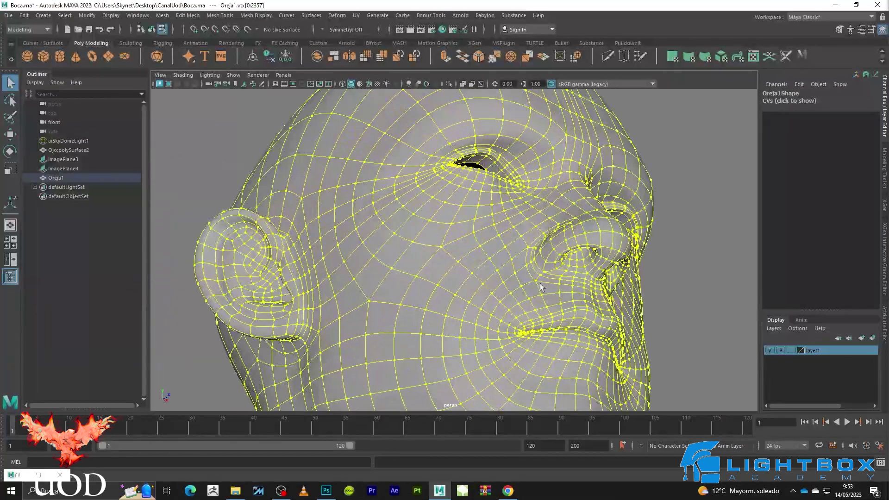
{"action": "scroll", "coordinate": [487, 240], "scroll_direction": "up", "scroll_amount": 4}
{"action": "scroll", "coordinate": [501, 276], "scroll_direction": "up", "scroll_amount": 3}
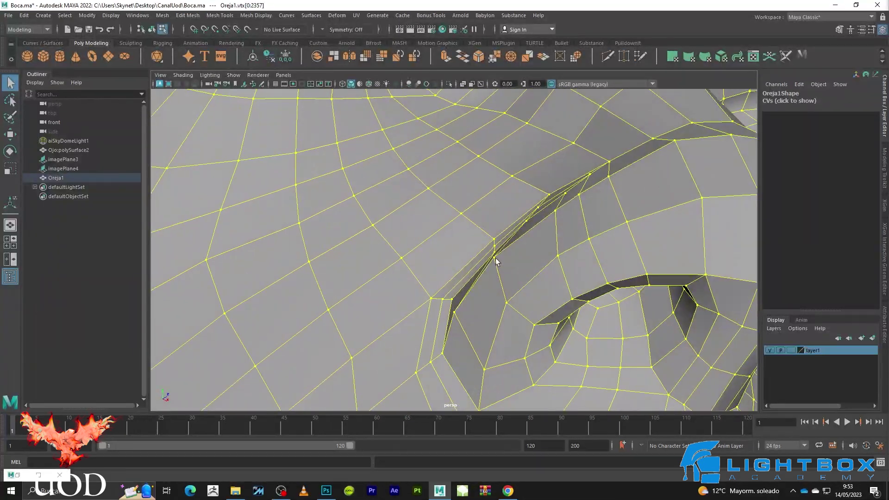
Select two nostril-rim vertices and frame them in a shaded, smoothed front view
{"action": "left_click", "coordinate": [505, 293]}
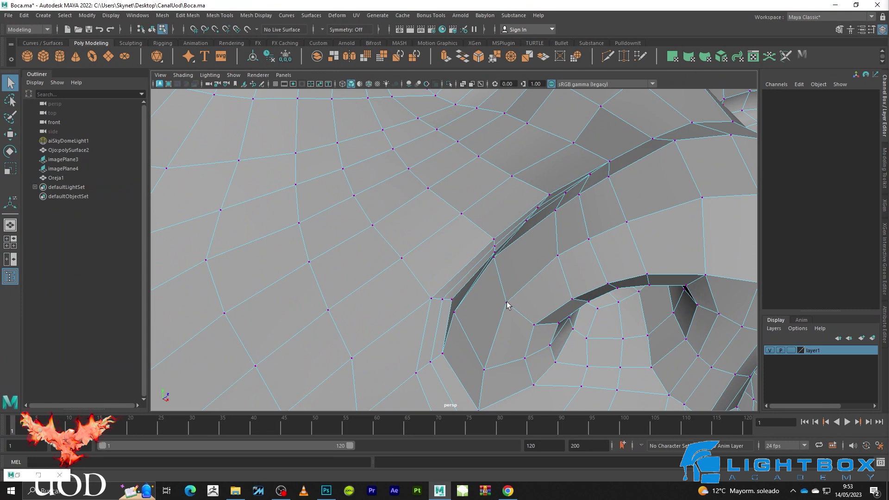
{"action": "left_click", "coordinate": [507, 303]}
{"action": "left_click", "coordinate": [494, 258], "text": "shift"}
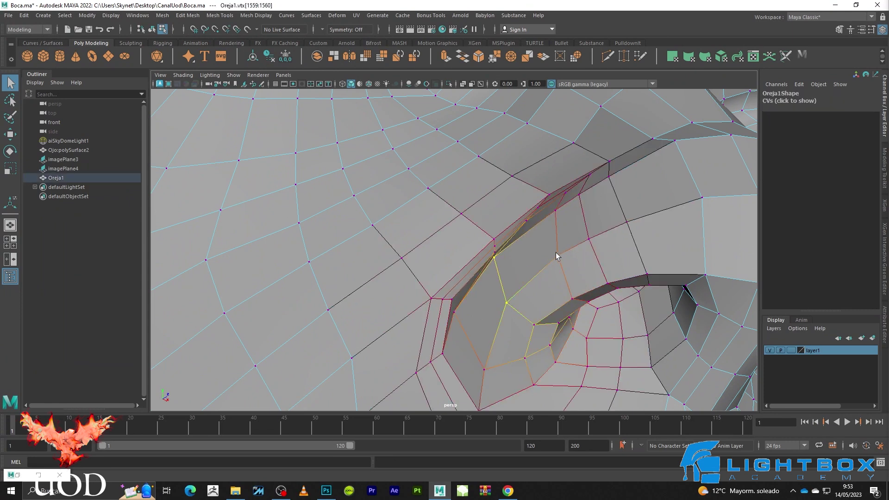
{"action": "left_click_drag", "start_coordinate": [555, 213], "coordinate": [559, 235], "text": "alt"}
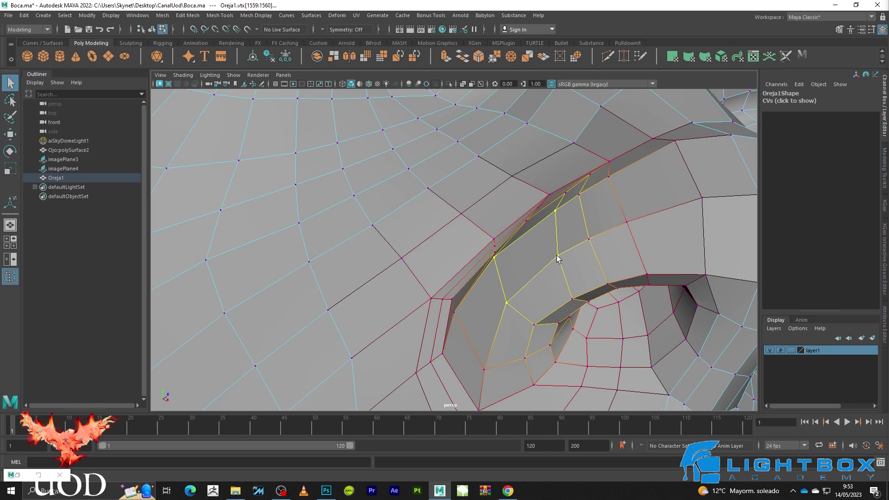
{"action": "key", "text": "space"}
{"action": "key", "text": "space"}
{"action": "key", "text": "f"}
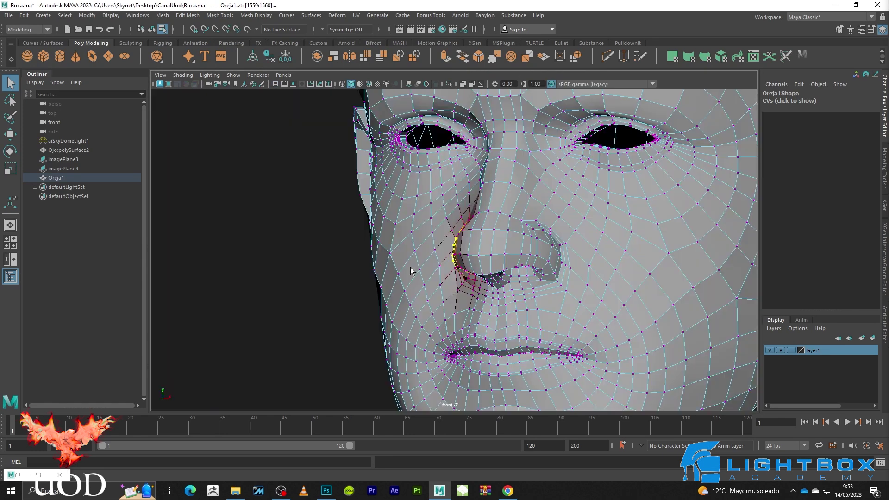
{"action": "key", "text": "w"}
{"action": "key", "text": "5"}
{"action": "scroll", "coordinate": [484, 253], "scroll_direction": "up", "scroll_amount": 3}
{"action": "key", "text": "3"}
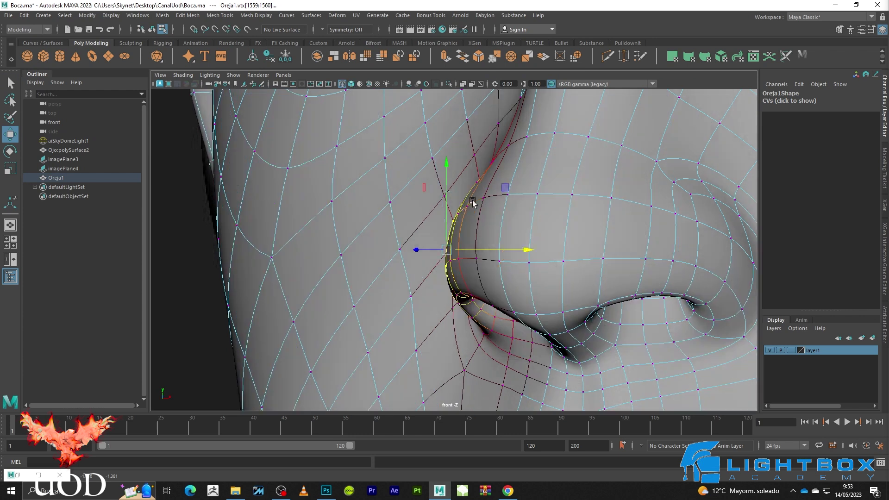
Select the upper nostril-wing vertex and check it against the reference in X-ray
{"action": "key", "text": "q"}
{"action": "mouse_move", "coordinate": [399, 252]}
{"action": "left_mouse_down"}
{"action": "mouse_move", "coordinate": [483, 258]}
{"action": "mouse_move", "coordinate": [492, 278]}
{"action": "left_mouse_up"}
{"action": "key", "text": "w"}
{"action": "key", "text": "alt+x"}
{"action": "key", "text": "q"}
{"action": "left_click", "coordinate": [472, 280]}
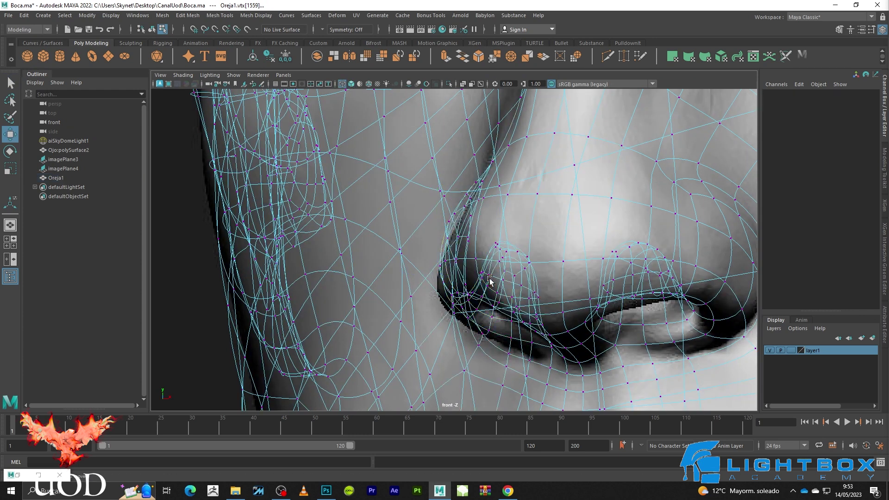
{"action": "key", "text": "alt+x"}
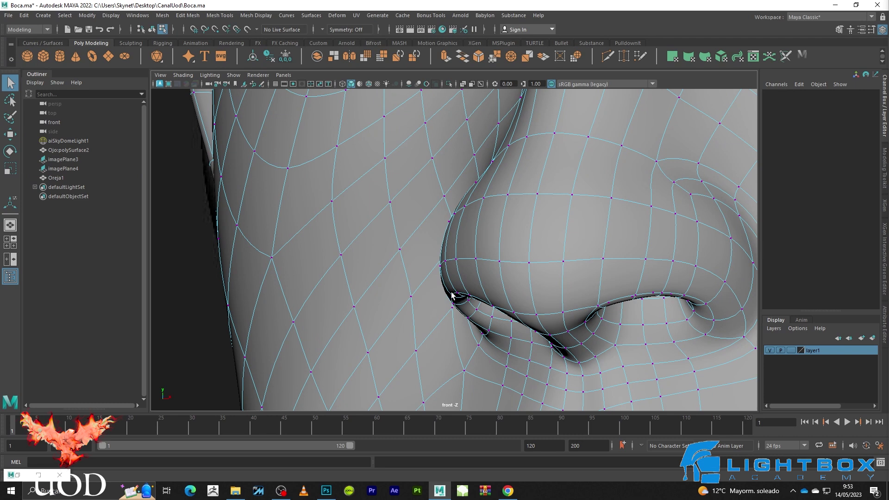
Select the nostril-wing edge and base vertices, checking them against the reference in X-ray
{"action": "left_click", "coordinate": [452, 296]}
{"action": "left_click", "coordinate": [468, 301]}
{"action": "key", "text": "w"}
{"action": "key", "text": "alt+x"}
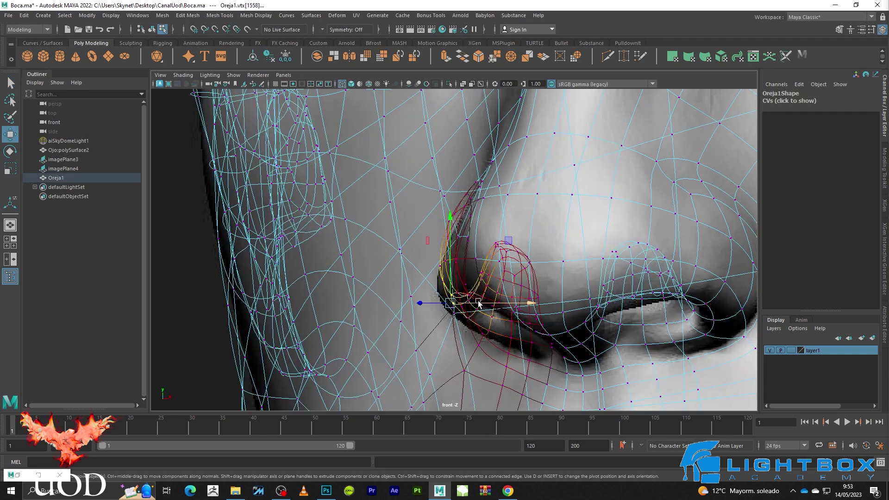
{"action": "key", "text": "alt+x"}
{"action": "key", "text": "q"}
{"action": "key", "text": "alt+x"}
Nudge the nostril-edge vertex along X to follow the reference nose outline
{"action": "left_click", "coordinate": [442, 264]}
{"action": "key", "text": "w"}
{"action": "key", "text": "alt+x"}
{"action": "left_click", "coordinate": [439, 264]}
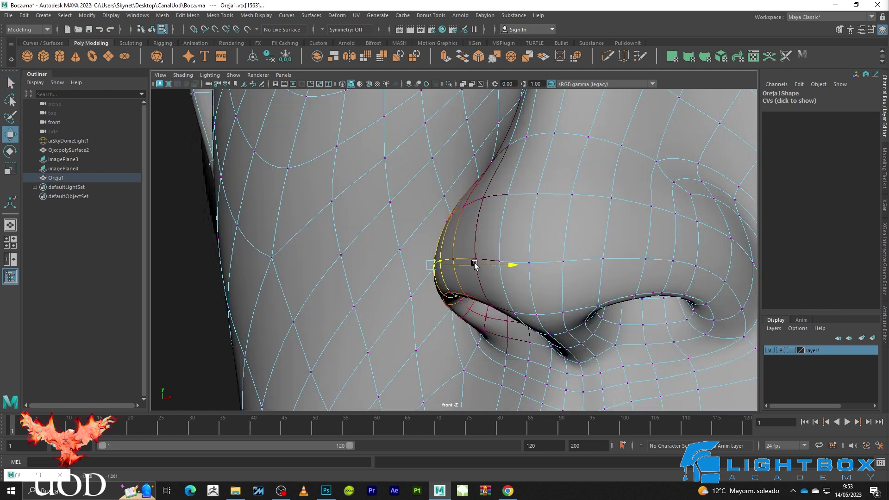
{"action": "key", "text": "alt+x"}
{"action": "key", "text": "q"}
{"action": "mouse_move", "coordinate": [461, 212]}
{"action": "left_mouse_down"}
{"action": "mouse_move", "coordinate": [444, 228]}
{"action": "mouse_move", "coordinate": [499, 218]}
{"action": "left_mouse_up"}
{"action": "key", "text": "w"}
{"action": "key", "text": "alt+x"}
{"action": "key", "text": "alt+x"}
{"action": "key", "text": "alt+x"}
{"action": "key", "text": "q"}
{"action": "left_click", "coordinate": [543, 222]}
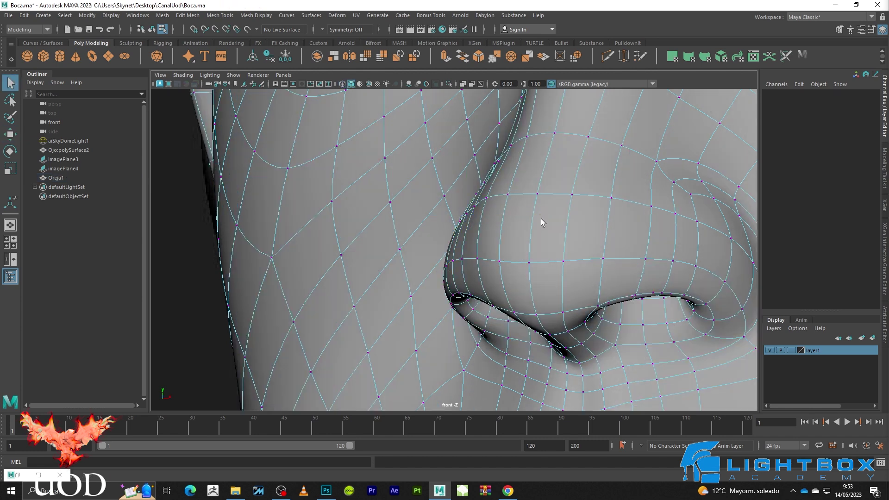
Orbit under the nose in perspective and select the nostril-rim vertices at the nose edge
{"action": "key", "text": "space"}
{"action": "key", "text": "space"}
{"action": "mouse_move", "coordinate": [579, 188]}
{"action": "left_mouse_down", "text": "alt"}
{"action": "mouse_move", "coordinate": [570, 215]}
{"action": "mouse_move", "coordinate": [568, 202]}
{"action": "mouse_move", "coordinate": [512, 214]}
{"action": "left_mouse_up", "text": "alt"}
{"action": "key", "text": "1"}
{"action": "scroll", "coordinate": [532, 199], "scroll_direction": "up", "scroll_amount": 3}
{"action": "left_click", "coordinate": [529, 205]}
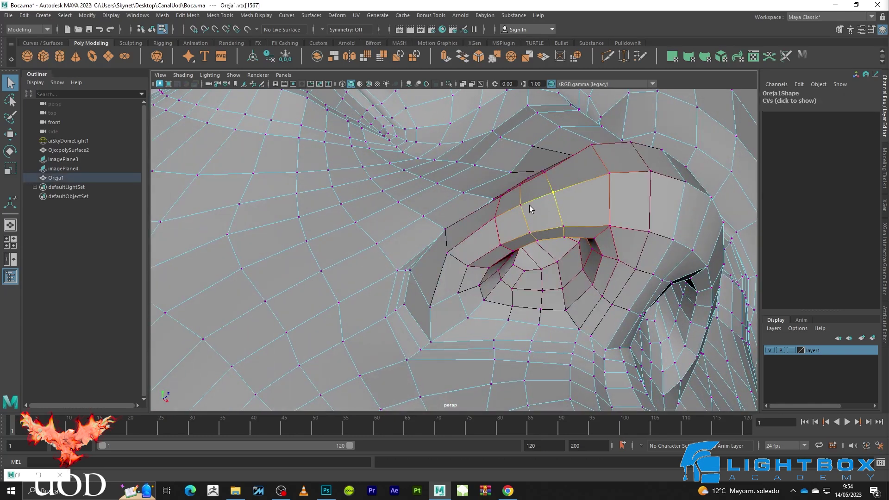
{"action": "left_click", "coordinate": [496, 218]}
{"action": "left_click_drag", "start_coordinate": [496, 218], "coordinate": [417, 274]}
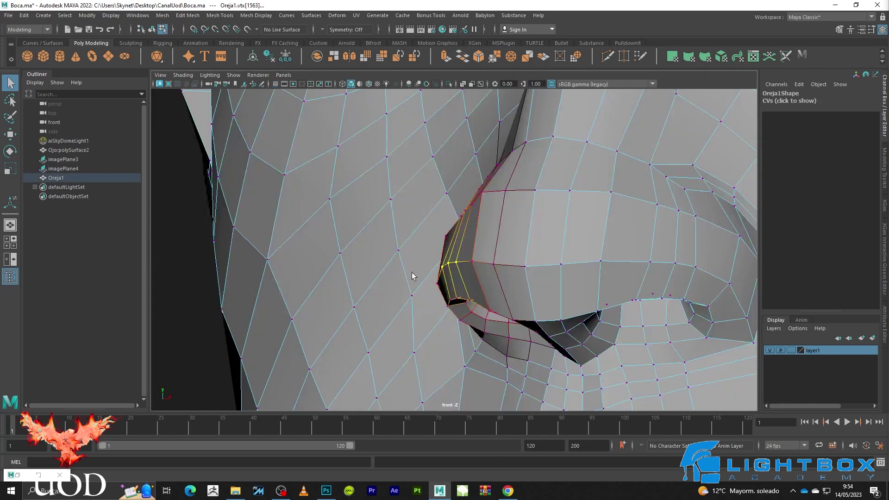
Select the nostril-base vertex in wireframe, then select the nostril rim edge in edge mode
{"action": "key", "text": "w"}
{"action": "key", "text": "3"}
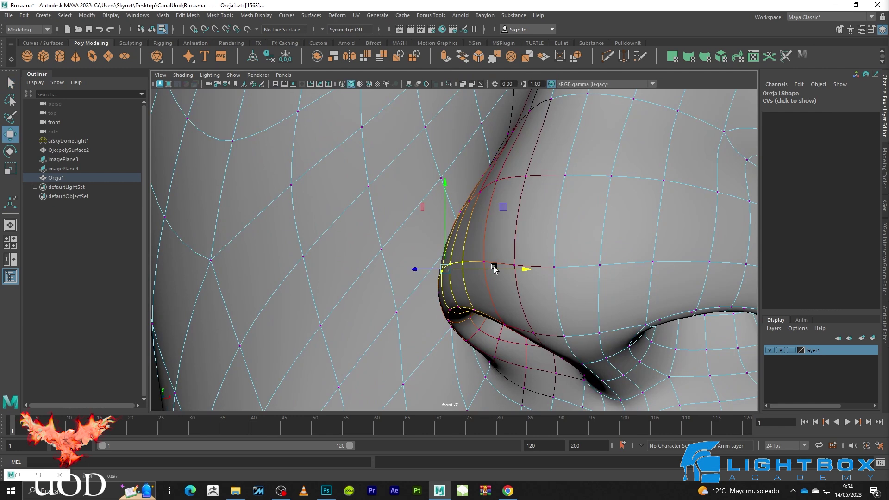
{"action": "key", "text": "q"}
{"action": "key", "text": "4"}
{"action": "left_click", "coordinate": [449, 321]}
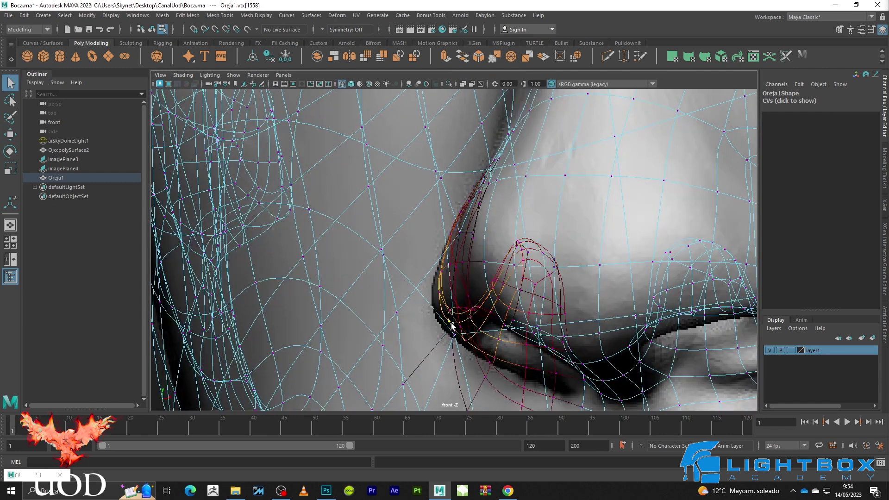
{"action": "key", "text": "5"}
{"action": "key", "text": "F10"}
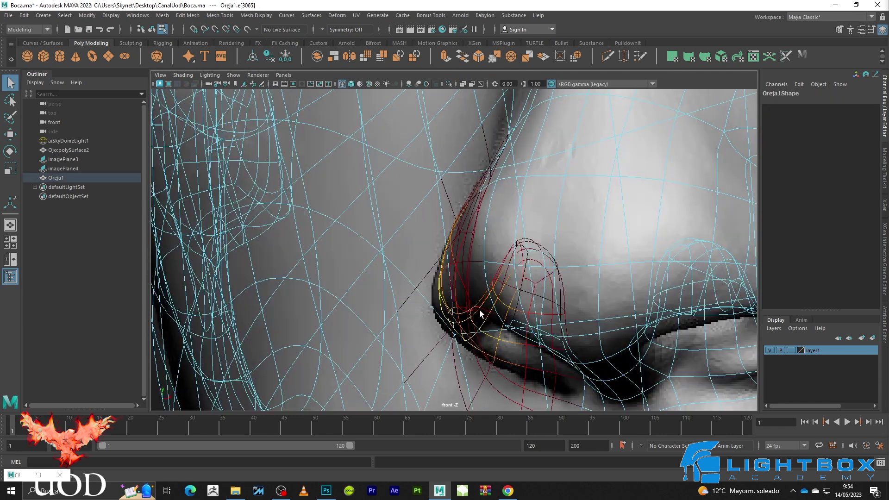
{"action": "left_click", "coordinate": [480, 310]}
Review the nostril rim edge in wireframe, then reselect the Oreja1 head mesh
{"action": "key", "text": "w"}
{"action": "key", "text": "4"}
{"action": "key", "text": "5"}
{"action": "key", "text": "4"}
{"action": "right_click_drag", "start_coordinate": [507, 239], "coordinate": [551, 227]}
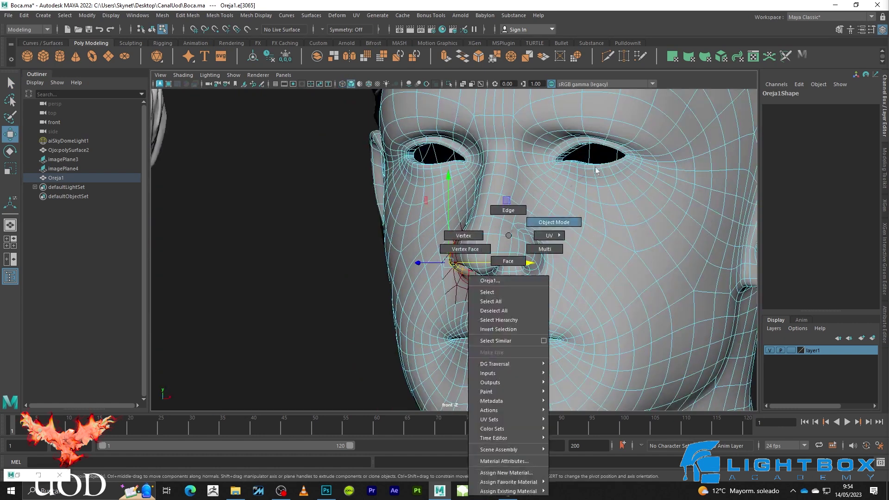
{"action": "left_click", "coordinate": [311, 305]}
{"action": "scroll", "coordinate": [446, 268], "scroll_direction": "up", "scroll_amount": 3}
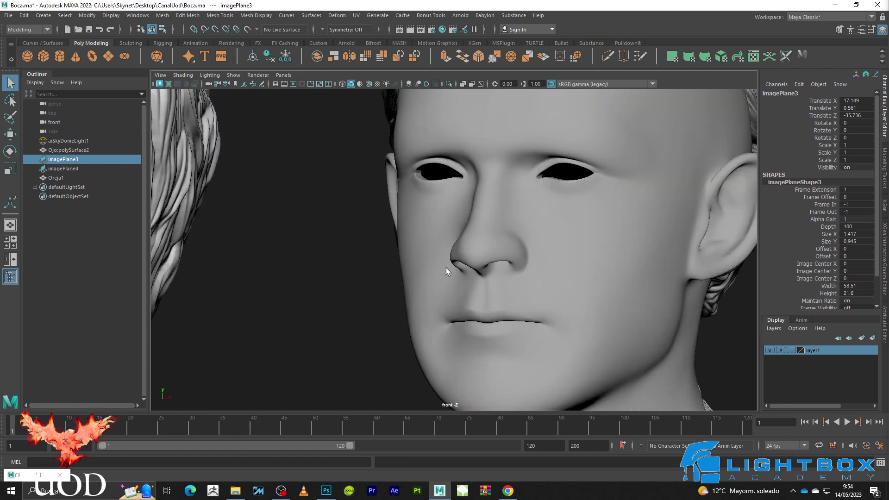
{"action": "scroll", "coordinate": [496, 232], "scroll_direction": "up", "scroll_amount": 4}
{"action": "left_click", "coordinate": [496, 233]}
{"action": "scroll", "coordinate": [496, 232], "scroll_direction": "up", "scroll_amount": 2}
{"action": "scroll", "coordinate": [510, 215], "scroll_direction": "up", "scroll_amount": 4}
Pick a nostril-rim vertex on the shaded head and orbit around it in perspective
{"action": "key", "text": "5"}
{"action": "key", "text": "F9"}
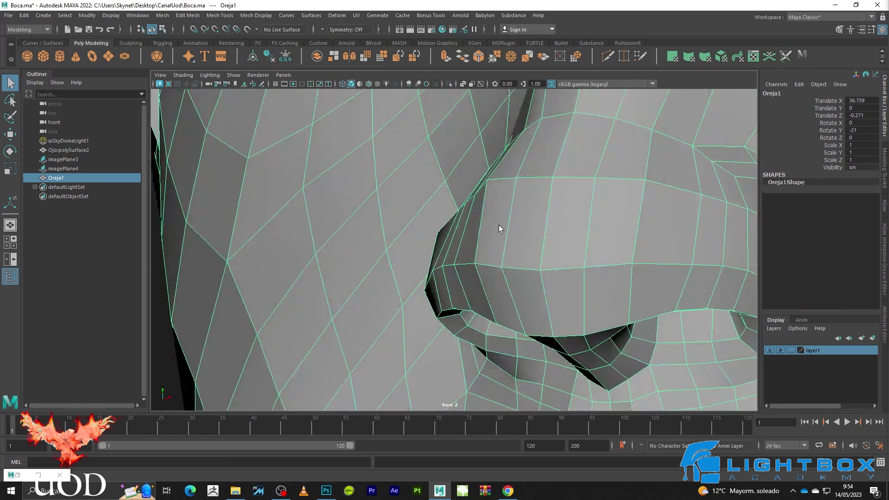
{"action": "left_click", "coordinate": [438, 234]}
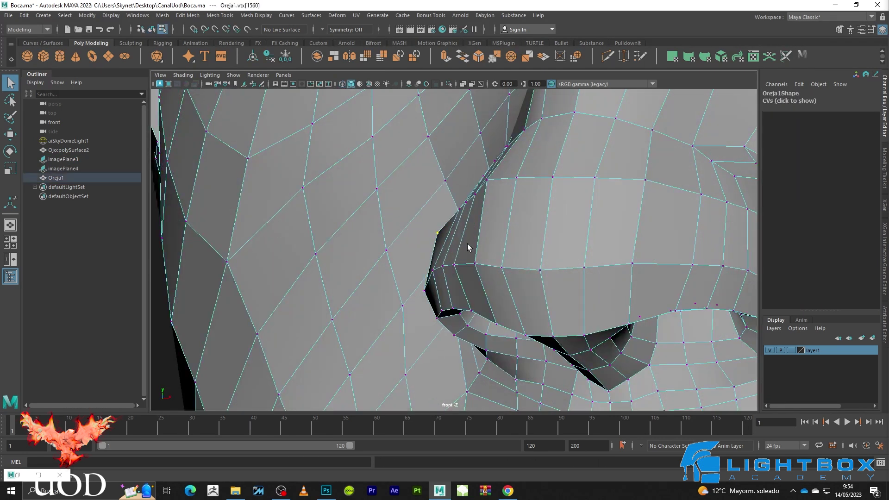
{"action": "key", "text": "space"}
{"action": "key", "text": "space"}
{"action": "mouse_move", "coordinate": [627, 151]}
{"action": "left_mouse_down", "text": "alt"}
{"action": "mouse_move", "coordinate": [565, 192]}
{"action": "mouse_move", "coordinate": [532, 239]}
{"action": "left_mouse_up", "text": "alt"}
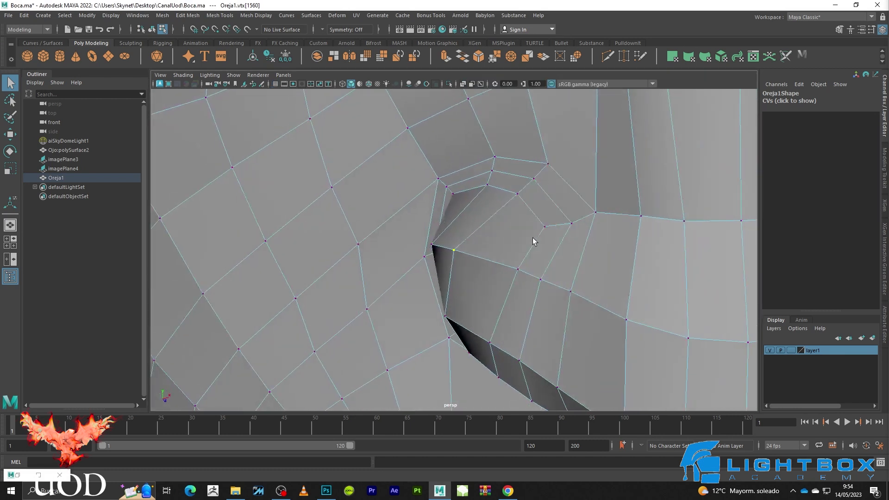
{"action": "key", "text": "w"}
{"action": "key", "text": "3"}
Select a vertex inside the nostril, comparing smooth and cage previews, then return to object mode
{"action": "left_click", "coordinate": [525, 248]}
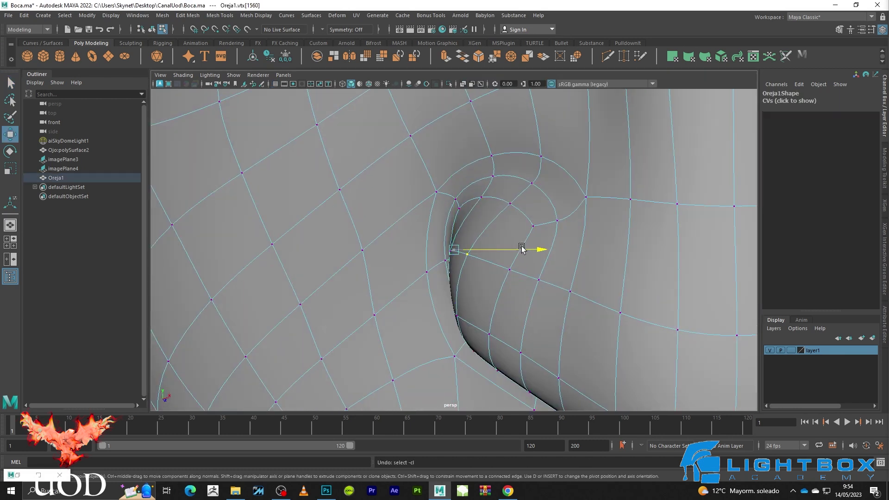
{"action": "key", "text": "1"}
{"action": "left_click", "coordinate": [512, 267]}
{"action": "key", "text": "3"}
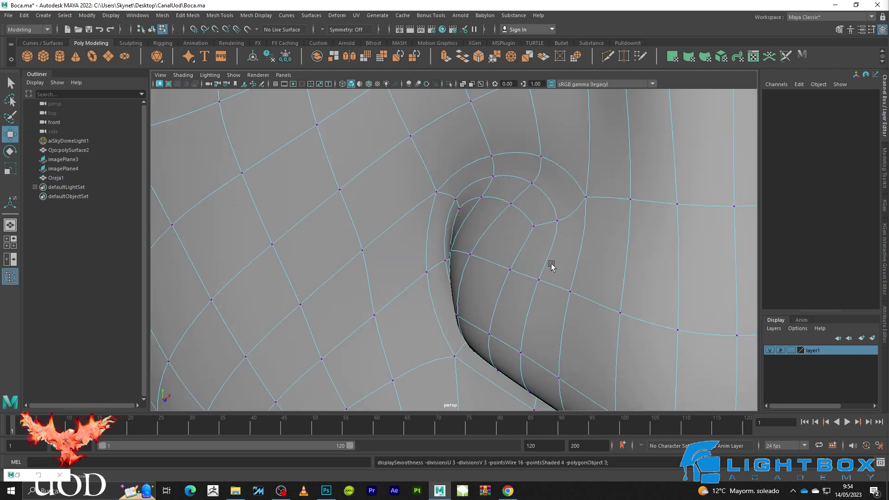
{"action": "key", "text": "1"}
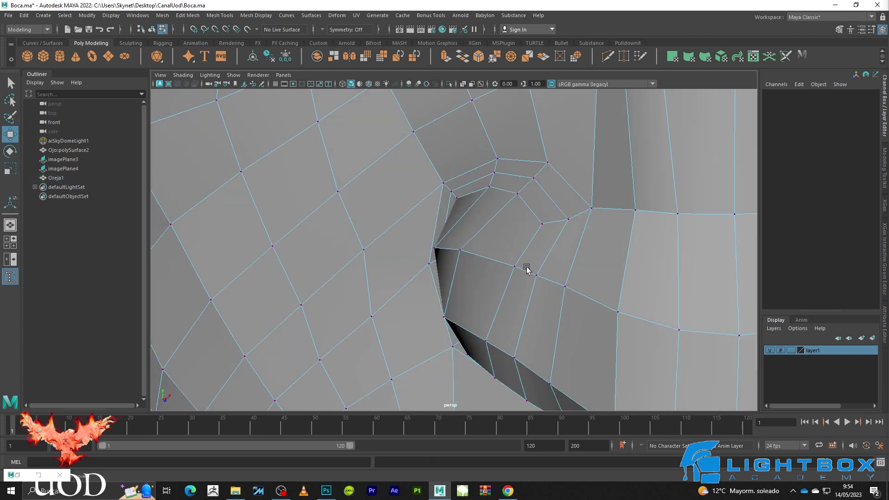
{"action": "left_click", "coordinate": [526, 268]}
{"action": "key", "text": "3"}
{"action": "right_click", "coordinate": [487, 185]}
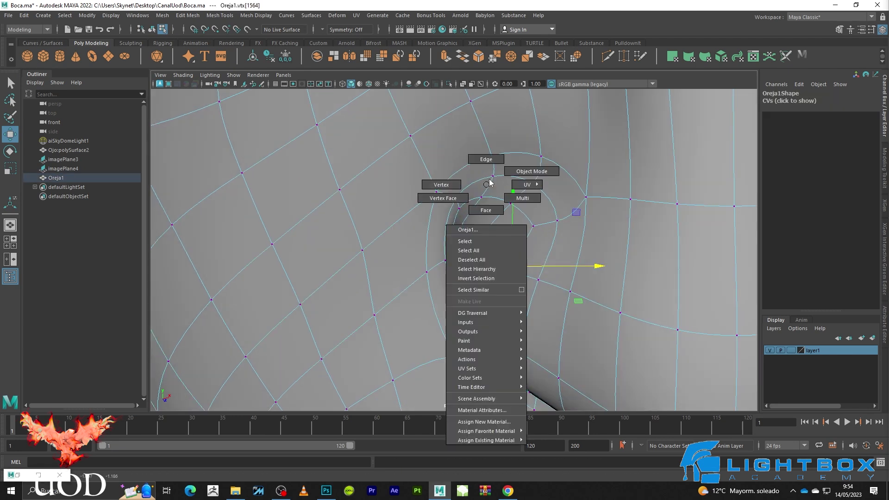
{"action": "left_click", "coordinate": [532, 171]}
Look up at the nose from below and reselect the head as an unsmoothed cage in edge mode
{"action": "scroll", "coordinate": [486, 252], "scroll_direction": "down", "scroll_amount": 5}
{"action": "key", "text": "q"}
{"action": "left_click", "coordinate": [308, 260]}
{"action": "mouse_move", "coordinate": [308, 260]}
{"action": "left_mouse_down", "text": "alt"}
{"action": "mouse_move", "coordinate": [319, 290]}
{"action": "mouse_move", "coordinate": [371, 280]}
{"action": "mouse_move", "coordinate": [358, 258]}
{"action": "left_mouse_up", "text": "alt"}
{"action": "scroll", "coordinate": [482, 257], "scroll_direction": "up", "scroll_amount": 5}
{"action": "mouse_move", "coordinate": [482, 257]}
{"action": "left_mouse_down", "text": "alt"}
{"action": "mouse_move", "coordinate": [534, 246]}
{"action": "mouse_move", "coordinate": [502, 243]}
{"action": "left_mouse_up", "text": "alt"}
{"action": "scroll", "coordinate": [467, 244], "scroll_direction": "up", "scroll_amount": 3}
{"action": "left_click", "coordinate": [471, 245]}
{"action": "key", "text": "1"}
{"action": "key", "text": "F10"}
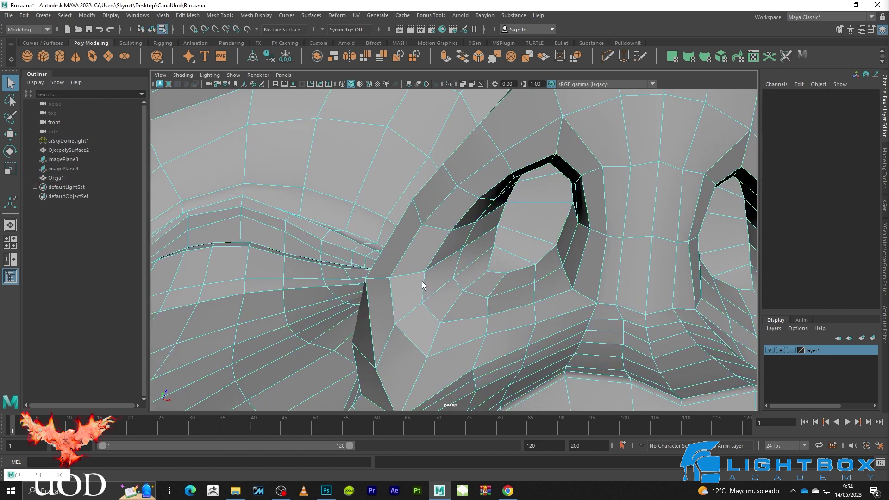
Select the nostril's outer rim edge and slide it sideways along X
{"action": "left_click", "coordinate": [424, 289]}
{"action": "key", "text": "w"}
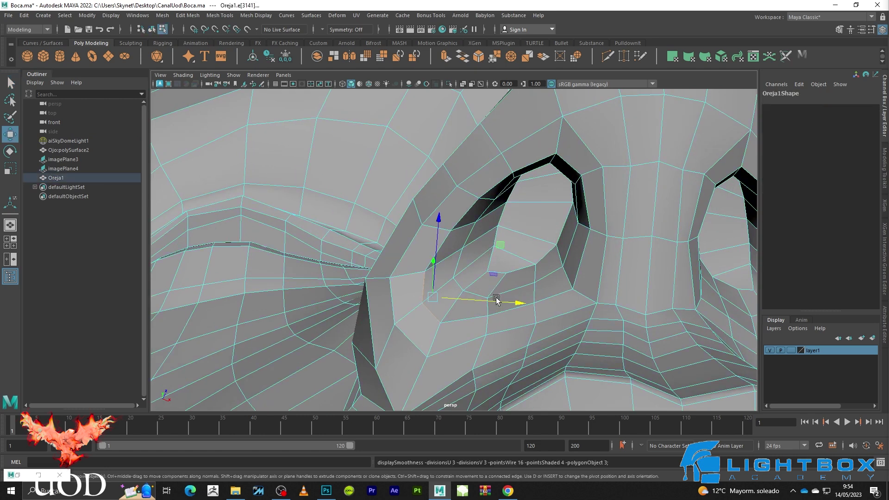
{"action": "key", "text": "3"}
{"action": "key", "text": "1"}
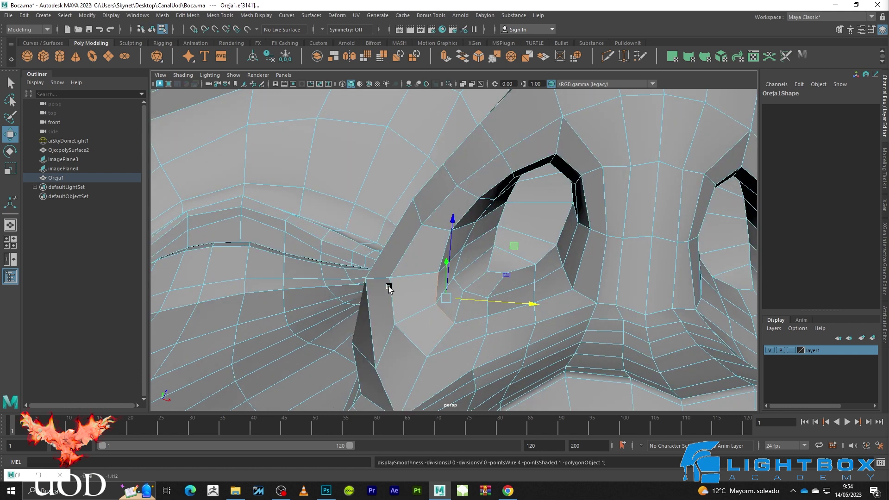
{"action": "left_click", "coordinate": [409, 297]}
{"action": "left_click", "coordinate": [393, 291]}
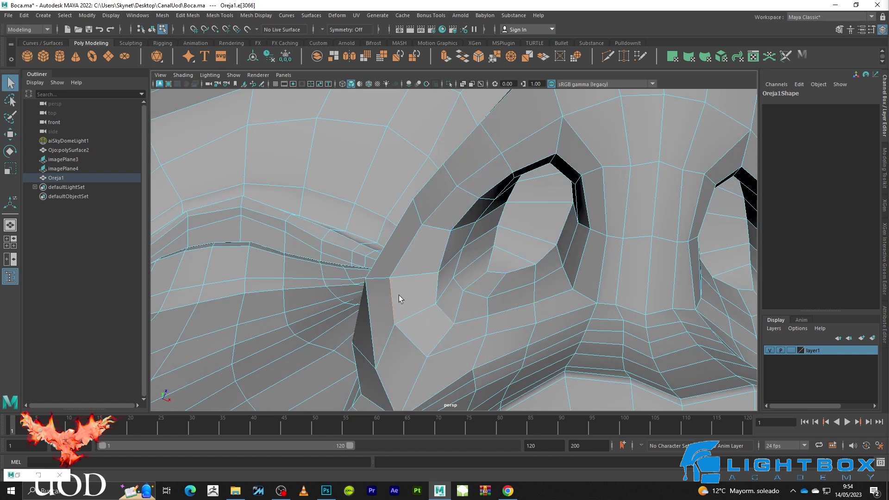
{"action": "left_click", "coordinate": [399, 299]}
{"action": "key", "text": "3"}
{"action": "left_click_drag", "start_coordinate": [479, 309], "coordinate": [493, 311]}
{"action": "key", "text": "q"}
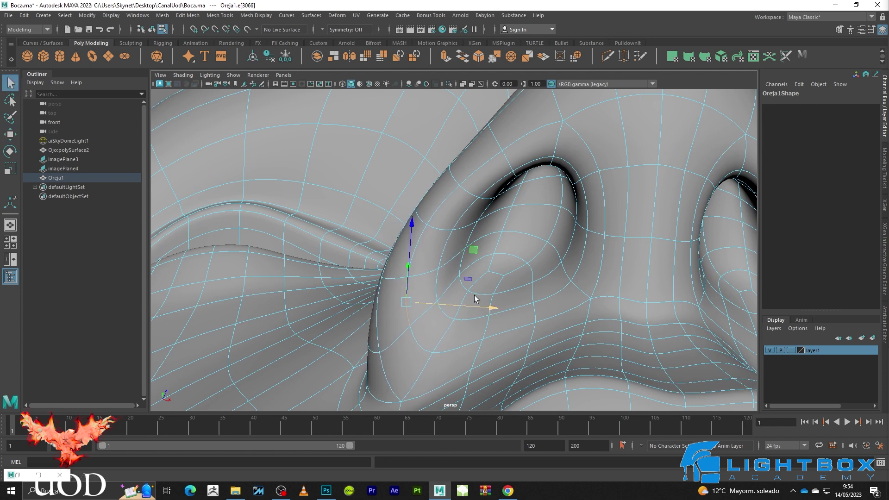
{"action": "key", "text": "1"}
Shift a vertex at the top of the nostril along X, then orbit back to a front view
{"action": "left_click", "coordinate": [421, 226]}
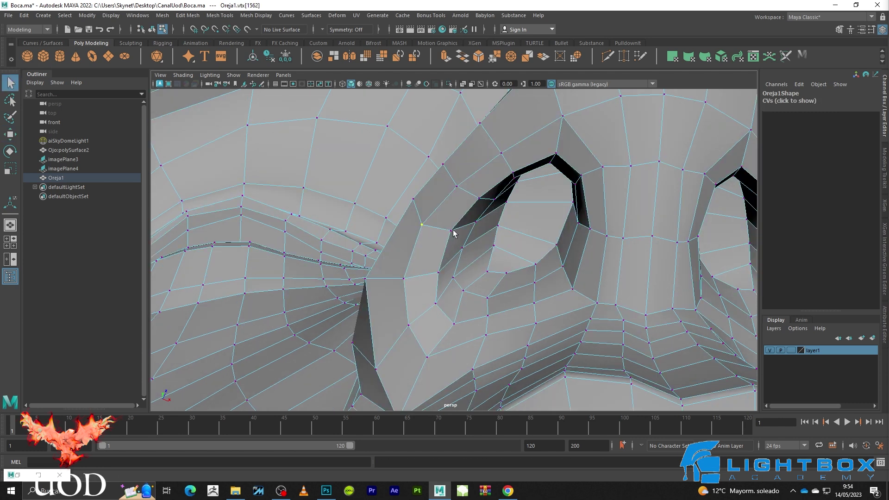
{"action": "key", "text": "w"}
{"action": "key", "text": "3"}
{"action": "left_click_drag", "start_coordinate": [503, 230], "coordinate": [508, 231]}
{"action": "right_click_drag", "start_coordinate": [508, 232], "coordinate": [579, 154]}
{"action": "key", "text": "f"}
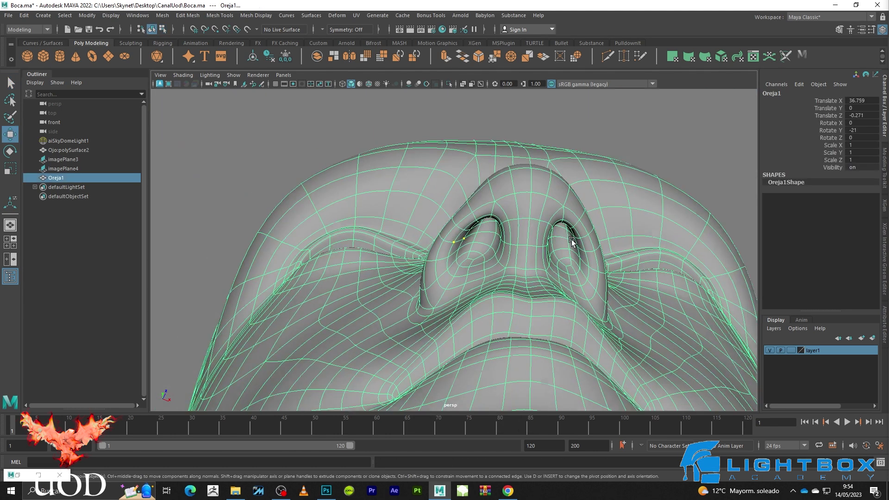
{"action": "key", "text": "q"}
{"action": "left_click", "coordinate": [631, 204]}
{"action": "mouse_move", "coordinate": [631, 205]}
{"action": "left_mouse_down", "text": "alt"}
{"action": "mouse_move", "coordinate": [615, 254]}
{"action": "mouse_move", "coordinate": [607, 252]}
{"action": "left_mouse_up", "text": "alt"}
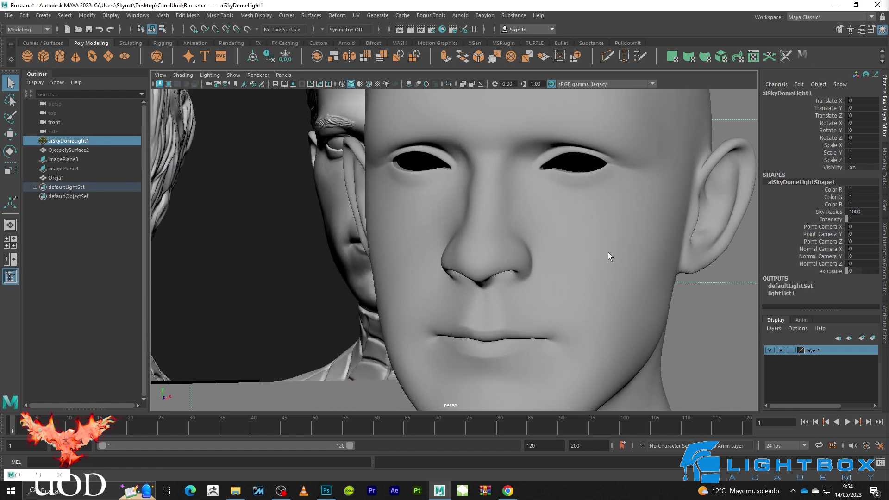
Select the head mesh in its unsmoothed cage view and orbit around to the nose
{"action": "scroll", "coordinate": [419, 271], "scroll_direction": "up", "scroll_amount": 5}
{"action": "left_click", "coordinate": [453, 259]}
{"action": "key", "text": "1"}
{"action": "mouse_move", "coordinate": [453, 262]}
{"action": "left_mouse_down", "text": "alt"}
{"action": "mouse_move", "coordinate": [468, 266]}
{"action": "mouse_move", "coordinate": [502, 224]}
{"action": "left_mouse_up", "text": "alt"}
{"action": "scroll", "coordinate": [493, 243], "scroll_direction": "up", "scroll_amount": 3}
{"action": "scroll", "coordinate": [508, 210], "scroll_direction": "down", "scroll_amount": 3}
{"action": "scroll", "coordinate": [507, 210], "scroll_direction": "up", "scroll_amount": 1}
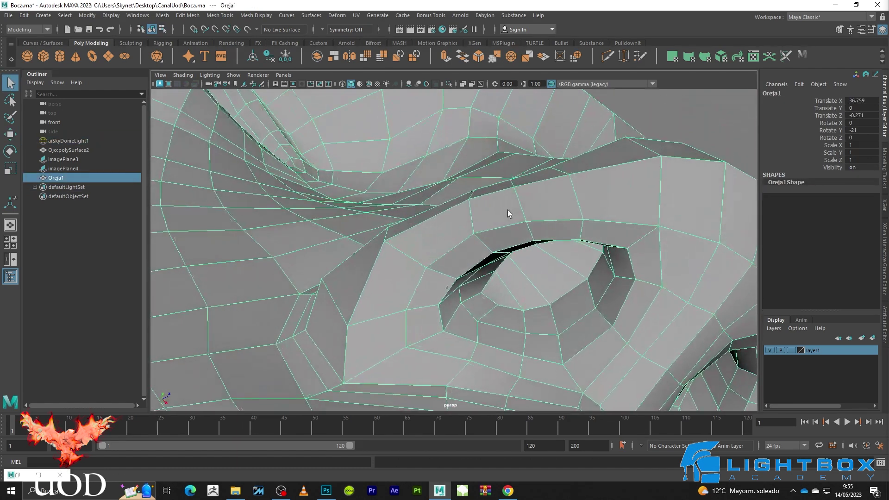
Nudge a vertex on the side of the nose slightly along one axis
{"action": "key", "text": "F9"}
{"action": "left_click", "coordinate": [627, 139]}
{"action": "key", "text": "w"}
{"action": "key", "text": "3"}
{"action": "key", "text": "ctrl+z"}
{"action": "left_click_drag", "start_coordinate": [628, 132], "coordinate": [623, 128]}
{"action": "left_click_drag", "start_coordinate": [633, 175], "coordinate": [615, 268]}
Return to object mode, deselect the head and switch to the front view
{"action": "key", "text": "F8"}
{"action": "left_click", "coordinate": [649, 202]}
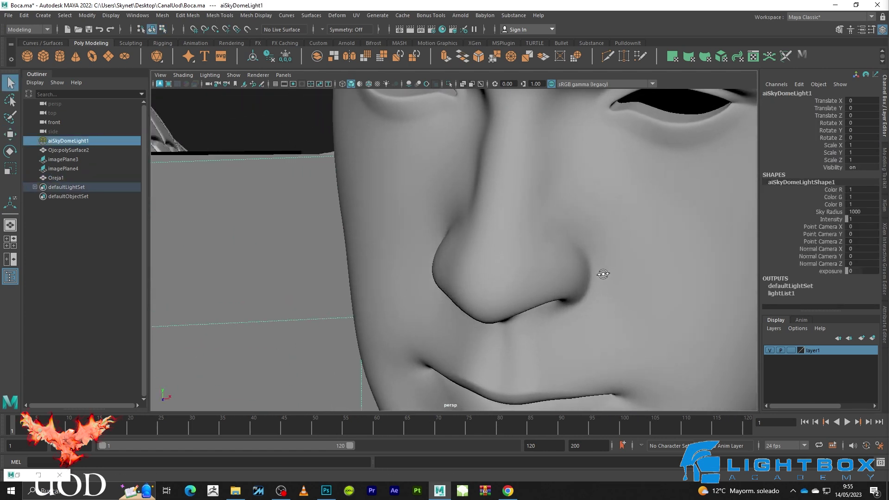
{"action": "scroll", "coordinate": [597, 253], "scroll_direction": "down", "scroll_amount": 2}
{"action": "scroll", "coordinate": [576, 236], "scroll_direction": "down", "scroll_amount": 5}
{"action": "scroll", "coordinate": [538, 209], "scroll_direction": "down", "scroll_amount": 3}
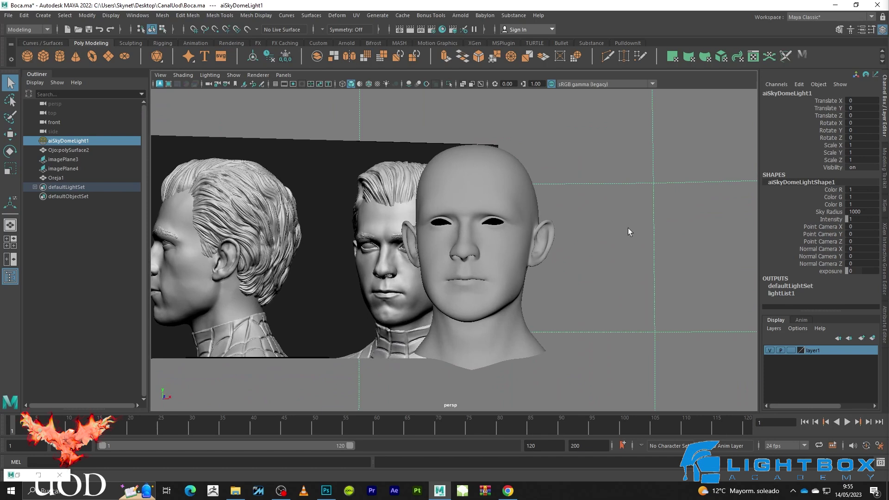
{"action": "key", "text": "space"}
{"action": "key", "text": "space"}
Select the head mesh and show it as wireframe over the reference image
{"action": "scroll", "coordinate": [417, 283], "scroll_direction": "down", "scroll_amount": 4}
{"action": "scroll", "coordinate": [438, 261], "scroll_direction": "up", "scroll_amount": 3}
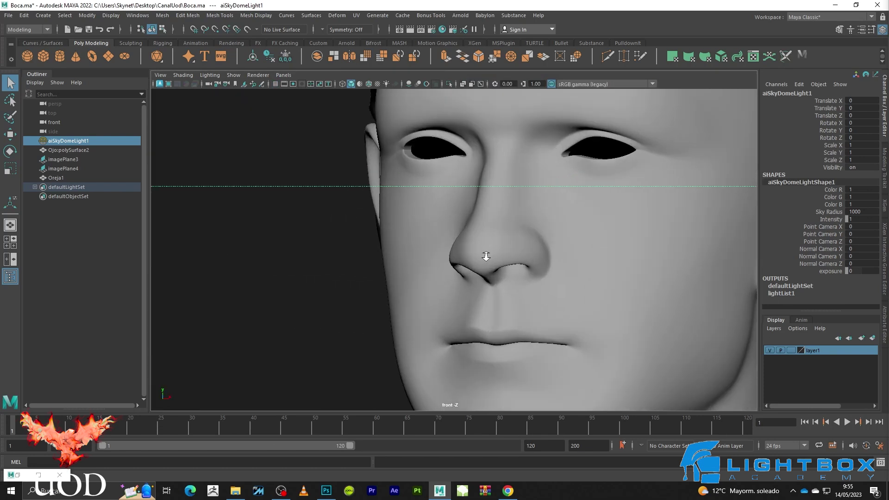
{"action": "scroll", "coordinate": [482, 258], "scroll_direction": "up", "scroll_amount": 3}
{"action": "left_click", "coordinate": [498, 251]}
{"action": "key", "text": "4"}
{"action": "scroll", "coordinate": [487, 273], "scroll_direction": "up", "scroll_amount": 2}
Push the lower nostril-wing edge to the right along X
{"action": "key", "text": "5"}
{"action": "scroll", "coordinate": [482, 287], "scroll_direction": "up", "scroll_amount": 2}
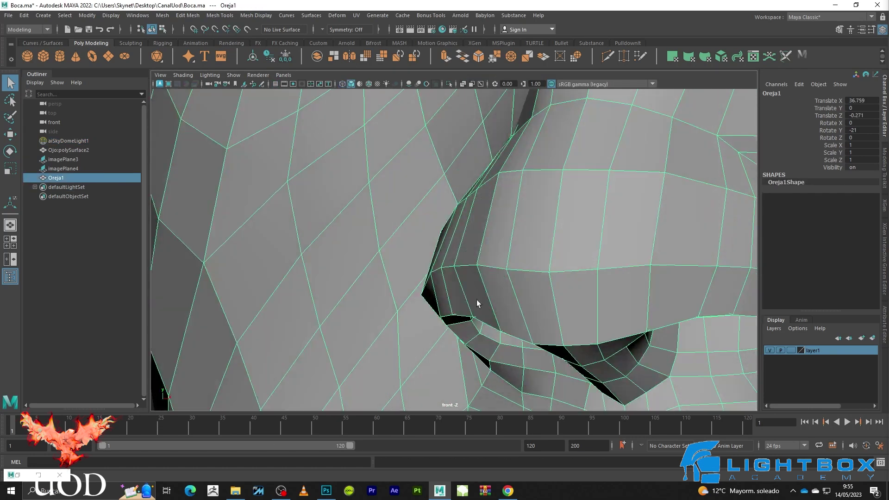
{"action": "scroll", "coordinate": [470, 313], "scroll_direction": "up", "scroll_amount": 2}
{"action": "scroll", "coordinate": [445, 291], "scroll_direction": "up", "scroll_amount": 1}
{"action": "key", "text": "F10"}
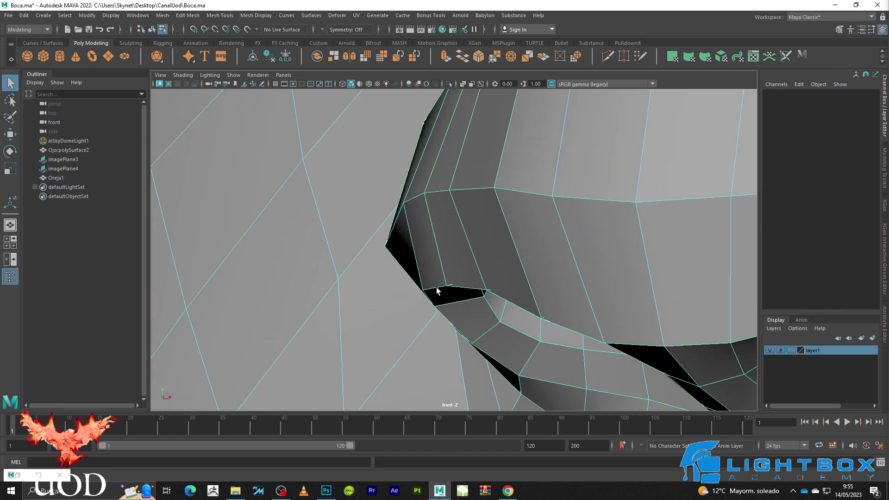
{"action": "key", "text": "3"}
{"action": "left_click", "coordinate": [436, 288]}
{"action": "key", "text": "w"}
{"action": "key", "text": "1"}
{"action": "key", "text": "3"}
{"action": "left_click_drag", "start_coordinate": [513, 283], "coordinate": [522, 283]}
{"action": "key", "text": "1"}
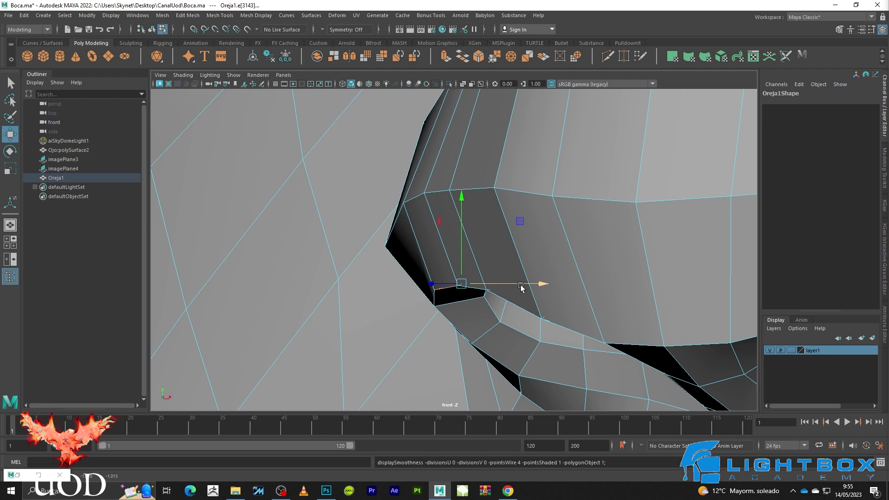
Nudge the nostril wing's outer corner vertex along X, then clear the selection
{"action": "key", "text": "F9"}
{"action": "left_click", "coordinate": [390, 247]}
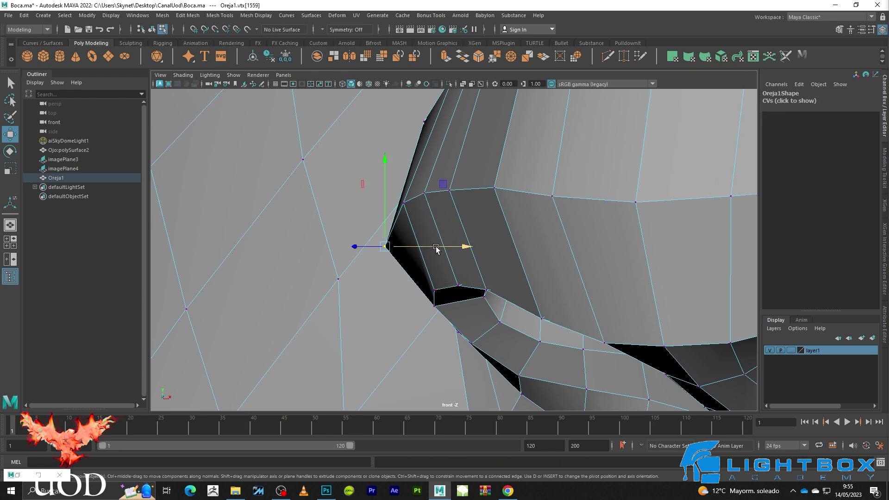
{"action": "key", "text": "4"}
{"action": "left_click_drag", "start_coordinate": [435, 246], "coordinate": [442, 247]}
{"action": "key", "text": "5"}
{"action": "key", "text": "4"}
{"action": "left_click", "coordinate": [457, 311]}
{"action": "key", "text": "q"}
{"action": "key", "text": "5"}
{"action": "scroll", "coordinate": [464, 204], "scroll_direction": "down", "scroll_amount": 5}
Select the head mesh in object mode and zoom in on the temple, shaded with wireframe
{"action": "scroll", "coordinate": [464, 204], "scroll_direction": "down", "scroll_amount": 3}
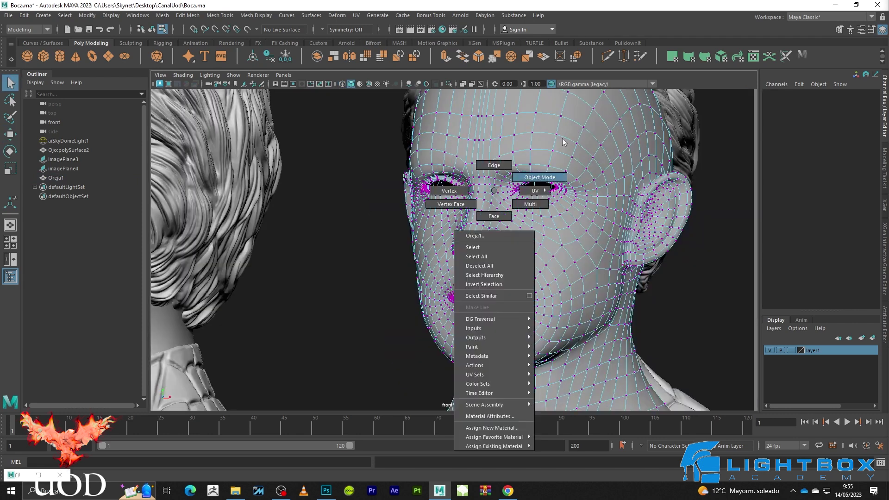
{"action": "right_click_drag", "start_coordinate": [493, 199], "coordinate": [371, 265]}
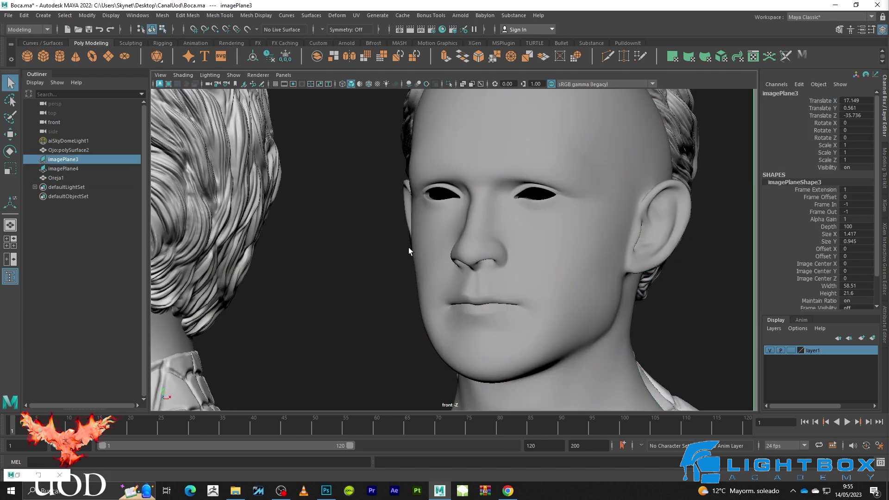
{"action": "scroll", "coordinate": [468, 232], "scroll_direction": "up", "scroll_amount": 2}
{"action": "scroll", "coordinate": [448, 204], "scroll_direction": "up", "scroll_amount": 1}
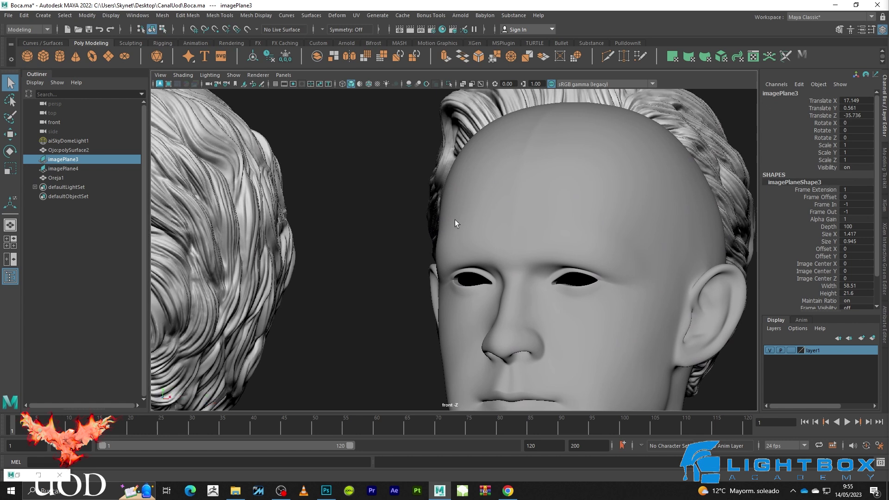
{"action": "left_click", "coordinate": [453, 195]}
{"action": "scroll", "coordinate": [341, 223], "scroll_direction": "up", "scroll_amount": 4}
{"action": "scroll", "coordinate": [340, 223], "scroll_direction": "up", "scroll_amount": 2}
{"action": "scroll", "coordinate": [430, 193], "scroll_direction": "down", "scroll_amount": 1}
{"action": "scroll", "coordinate": [416, 202], "scroll_direction": "up", "scroll_amount": 1}
{"action": "scroll", "coordinate": [409, 210], "scroll_direction": "up", "scroll_amount": 1}
{"action": "key", "text": "5"}
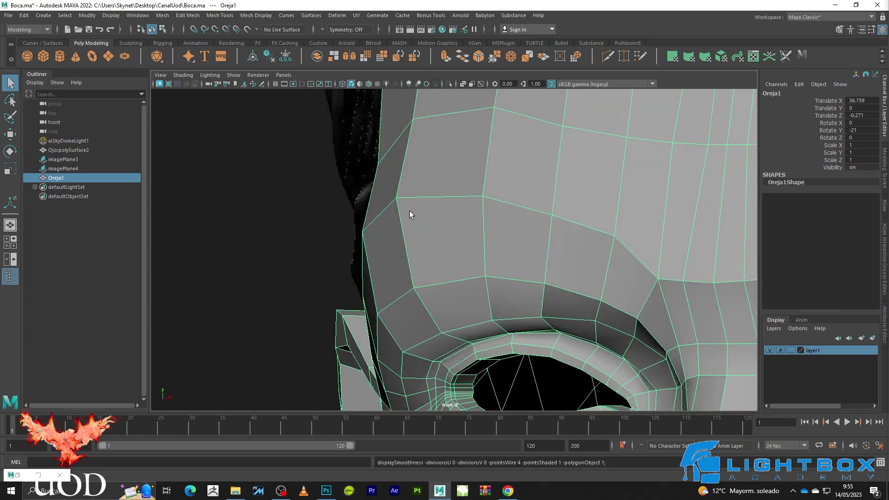
{"action": "scroll", "coordinate": [424, 248], "scroll_direction": "up", "scroll_amount": 1}
Select two temple-edge vertices and bring up the Move tool's symmetry options
{"action": "key", "text": "F9"}
{"action": "left_click_drag", "start_coordinate": [459, 186], "coordinate": [401, 238]}
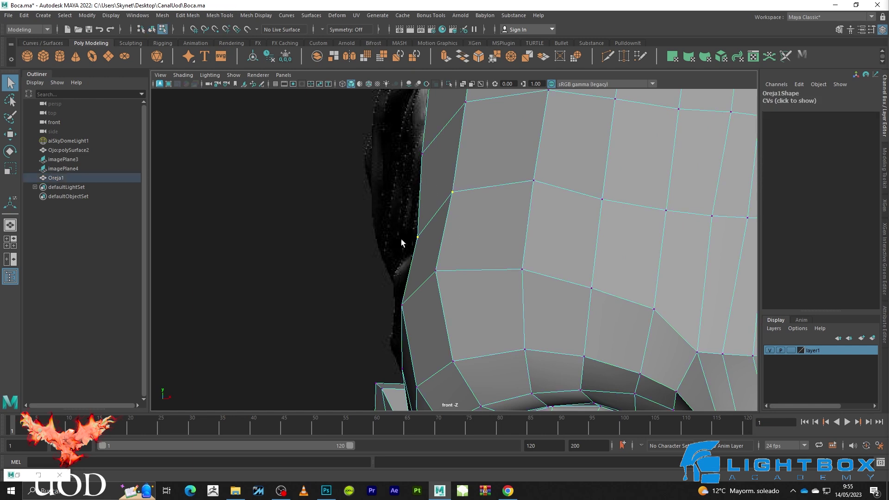
{"action": "key", "text": "4"}
{"action": "scroll", "coordinate": [483, 205], "scroll_direction": "down", "scroll_amount": 5}
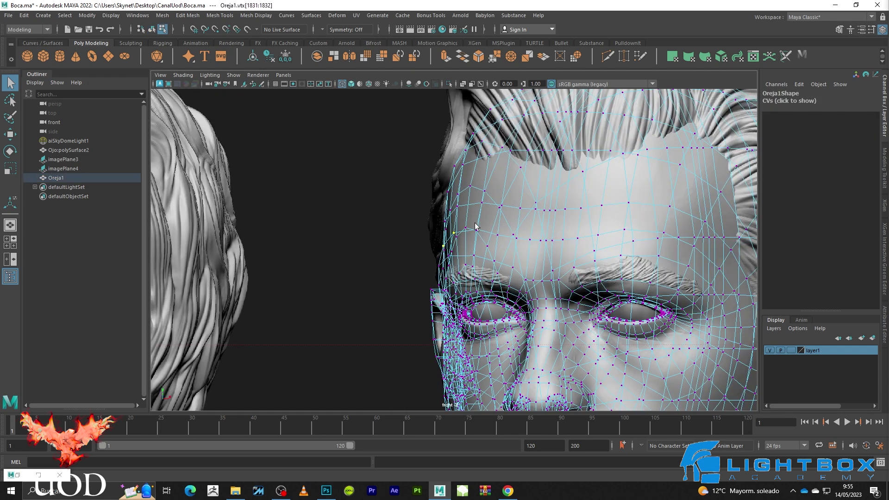
{"action": "key", "text": "5"}
{"action": "key", "text": "w"}
{"action": "right_click", "coordinate": [525, 207], "text": "shift"}
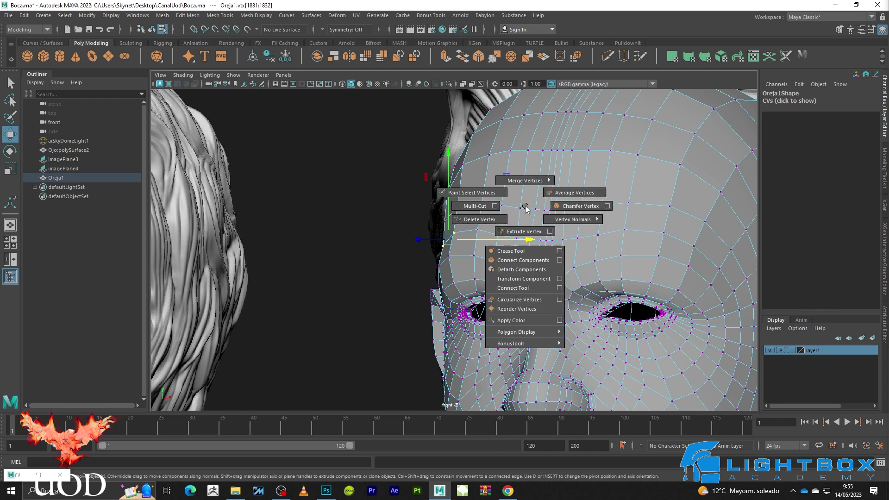
{"action": "right_click", "coordinate": [525, 206], "text": "shift"}
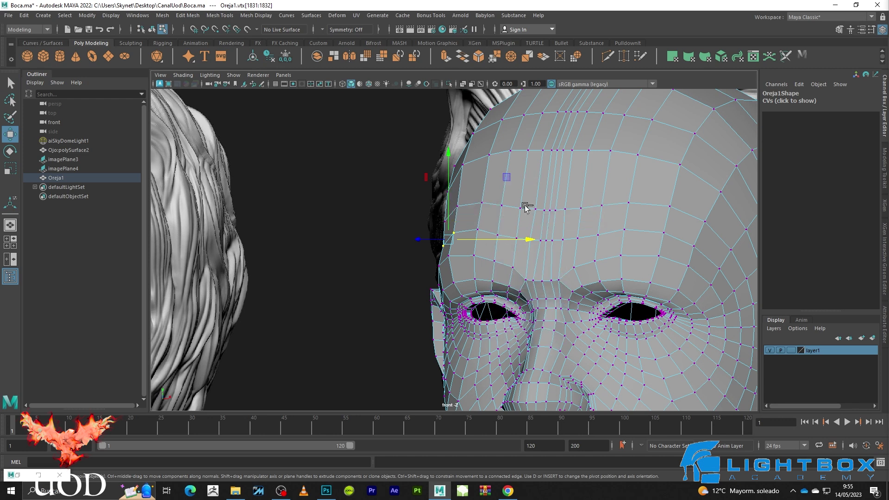
{"action": "right_click", "coordinate": [525, 206], "text": "ctrl"}
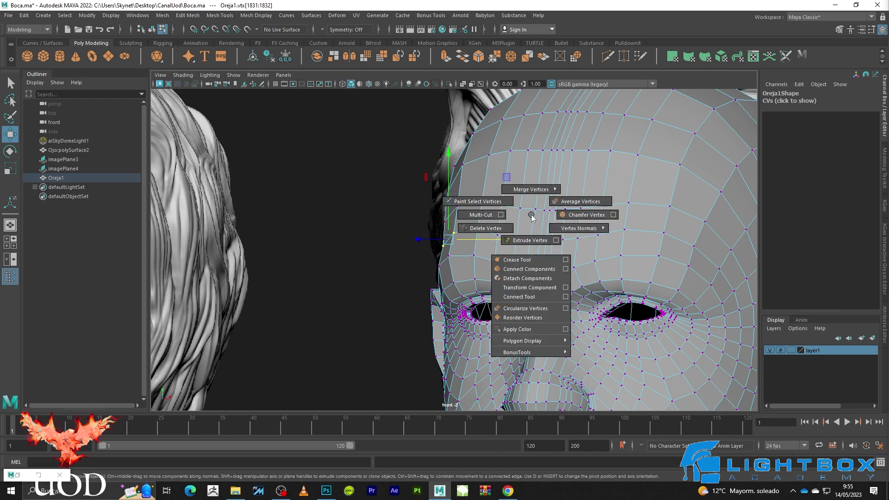
{"action": "right_click", "coordinate": [526, 208], "text": "ctrl"}
{"action": "left_click_drag", "start_coordinate": [525, 206], "coordinate": [529, 120]}
Move the temple vertices sideways with mirrored symmetry
{"action": "scroll", "coordinate": [514, 237], "scroll_direction": "up", "scroll_amount": 2}
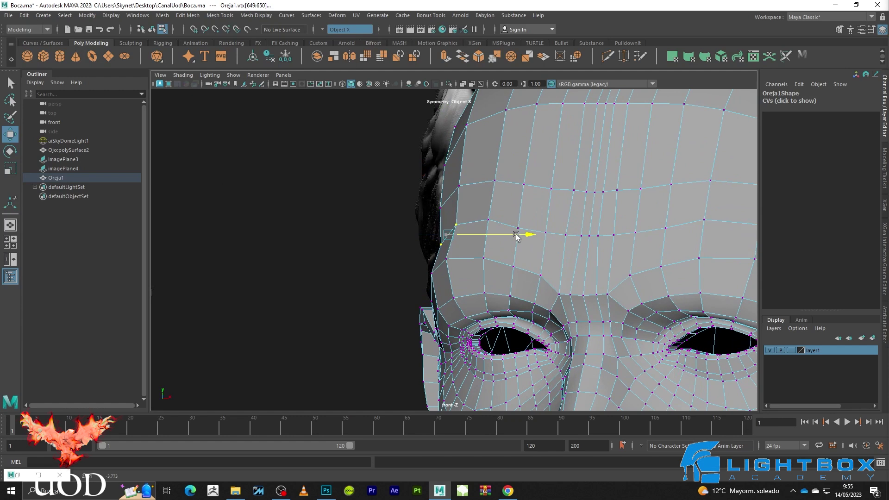
{"action": "scroll", "coordinate": [510, 238], "scroll_direction": "down", "scroll_amount": 2}
{"action": "scroll", "coordinate": [518, 239], "scroll_direction": "up", "scroll_amount": 2}
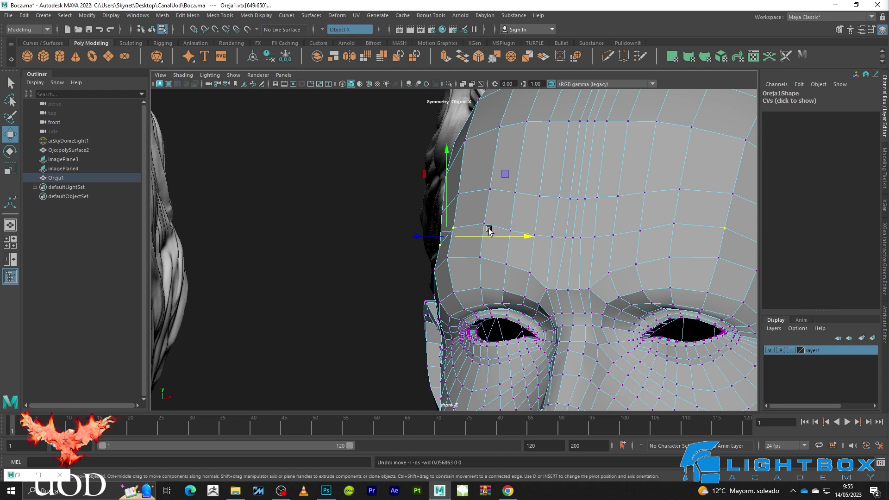
{"action": "scroll", "coordinate": [489, 230], "scroll_direction": "down", "scroll_amount": 3}
{"action": "left_click_drag", "start_coordinate": [515, 242], "coordinate": [520, 243]}
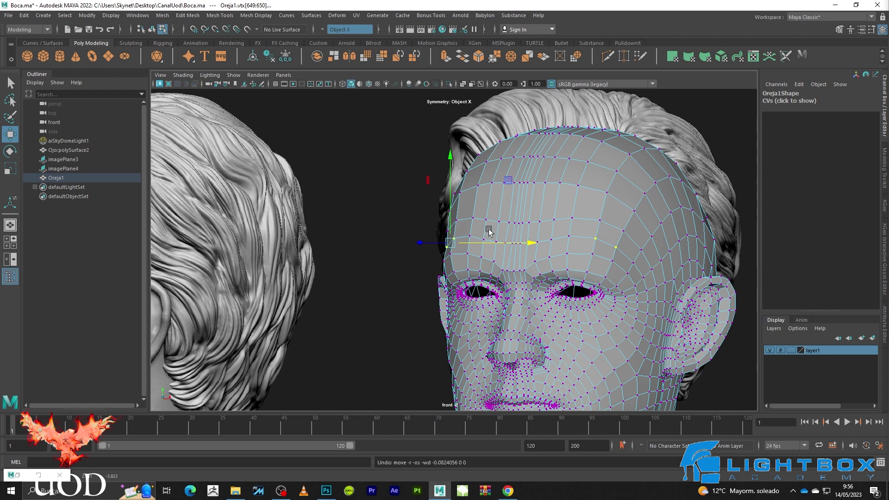
Set Move tool symmetry to Object X and shift the temple vertices along X
{"action": "scroll", "coordinate": [488, 230], "scroll_direction": "up", "scroll_amount": 3}
{"action": "right_click", "coordinate": [484, 229]}
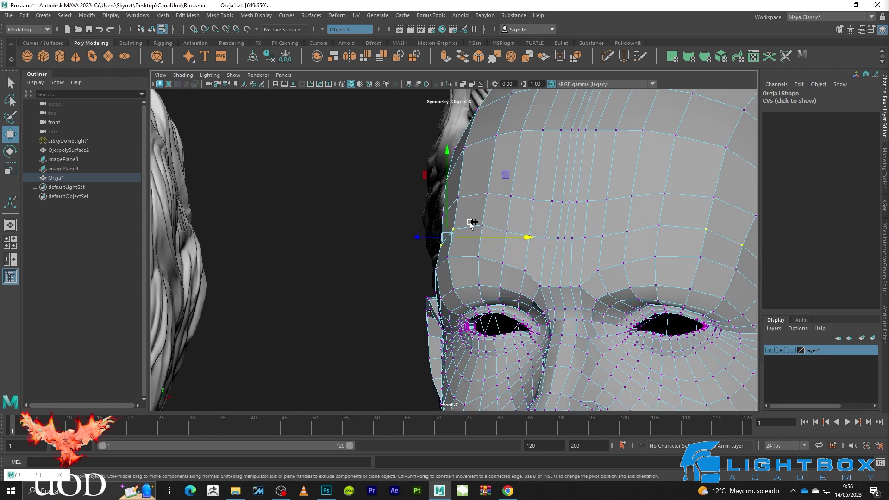
{"action": "left_click", "coordinate": [471, 224]}
{"action": "left_click", "coordinate": [477, 195]}
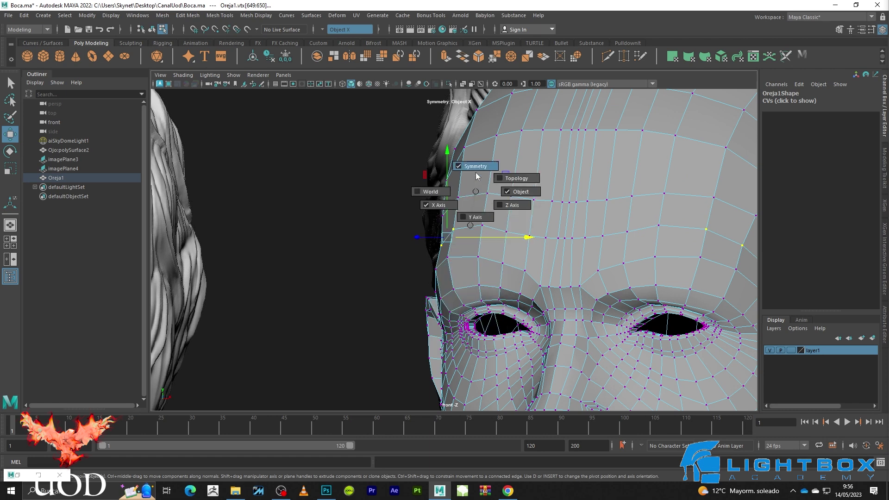
{"action": "left_click", "coordinate": [477, 166]}
{"action": "left_click", "coordinate": [472, 212]}
{"action": "left_click", "coordinate": [470, 185]}
{"action": "left_click", "coordinate": [512, 183]}
{"action": "left_click_drag", "start_coordinate": [537, 241], "coordinate": [526, 240]}
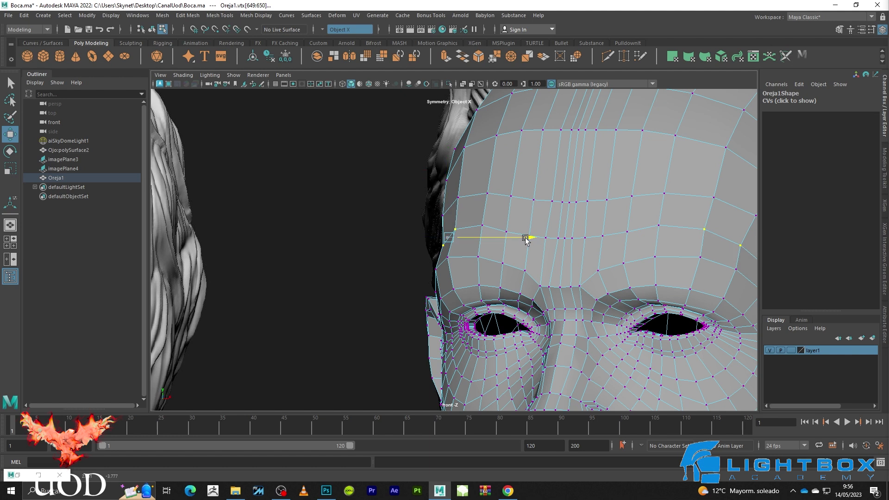
Compare the temple against the reference in wireframe, then deselect the vertices
{"action": "scroll", "coordinate": [526, 240], "scroll_direction": "up", "scroll_amount": 1}
{"action": "scroll", "coordinate": [525, 239], "scroll_direction": "up", "scroll_amount": 1}
{"action": "scroll", "coordinate": [526, 240], "scroll_direction": "up", "scroll_amount": 2}
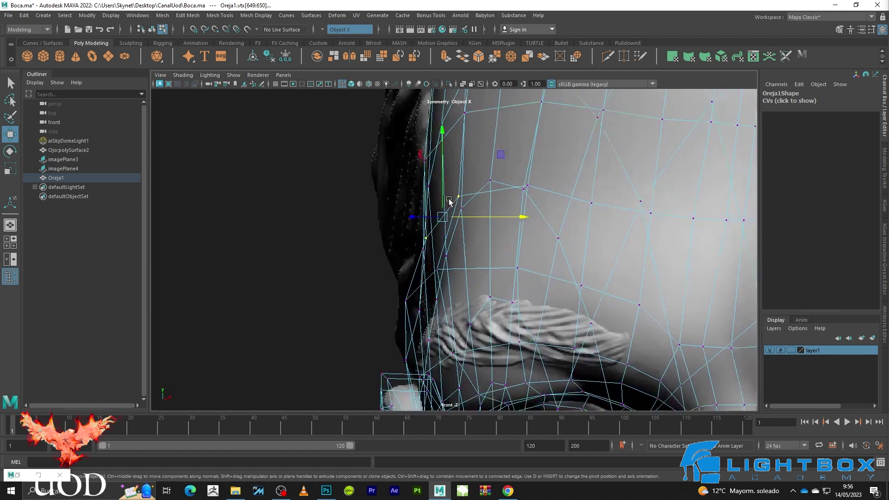
{"action": "scroll", "coordinate": [525, 240], "scroll_direction": "up", "scroll_amount": 1}
{"action": "scroll", "coordinate": [434, 278], "scroll_direction": "up", "scroll_amount": 2}
{"action": "key", "text": "4"}
{"action": "key", "text": "q"}
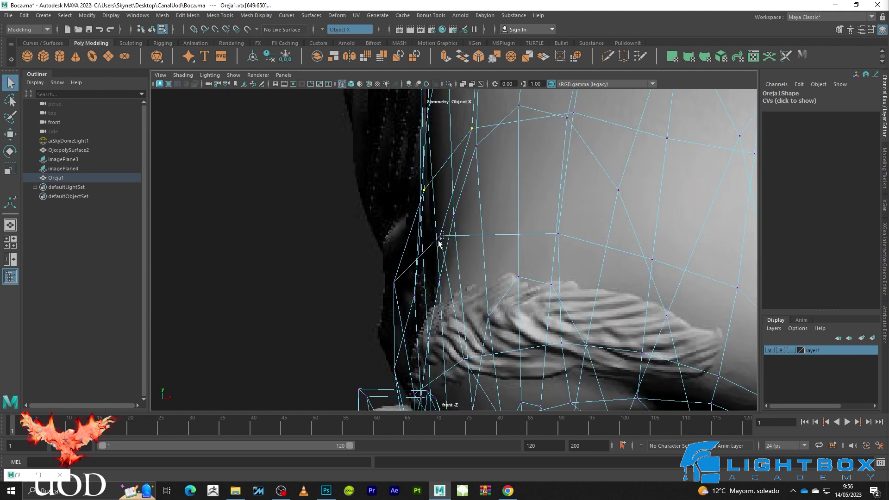
{"action": "key", "text": "w"}
{"action": "key", "text": "5"}
{"action": "key", "text": "3"}
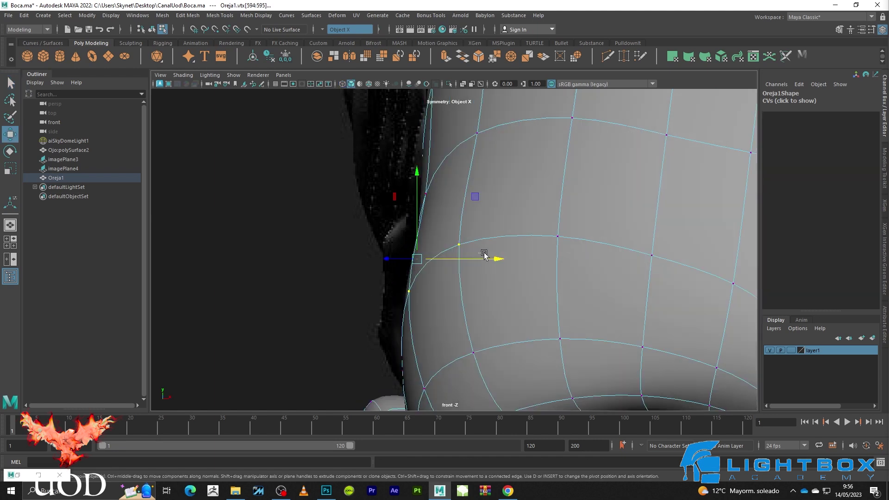
{"action": "left_click", "coordinate": [491, 261]}
Check the ear junction in X-ray and shift an ear-edge vertex left to fit the reference
{"action": "left_click", "coordinate": [484, 261]}
{"action": "key", "text": "alt+x"}
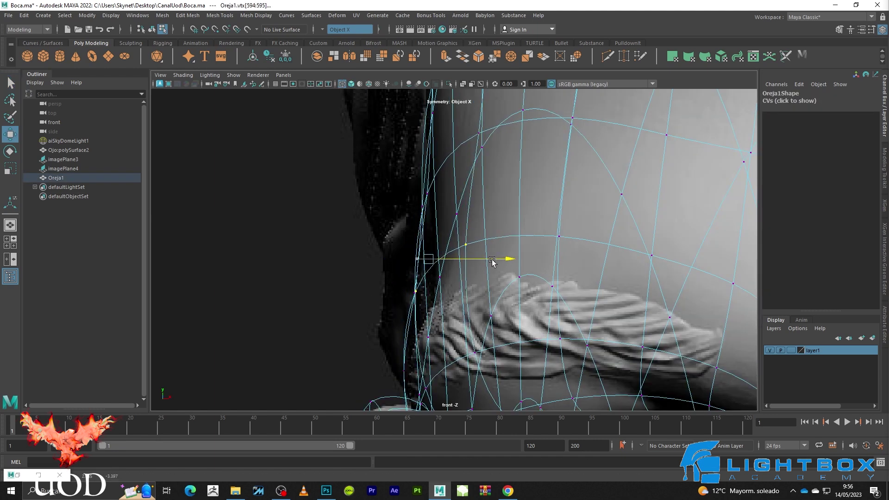
{"action": "key", "text": "alt+x"}
{"action": "left_click", "coordinate": [437, 186]}
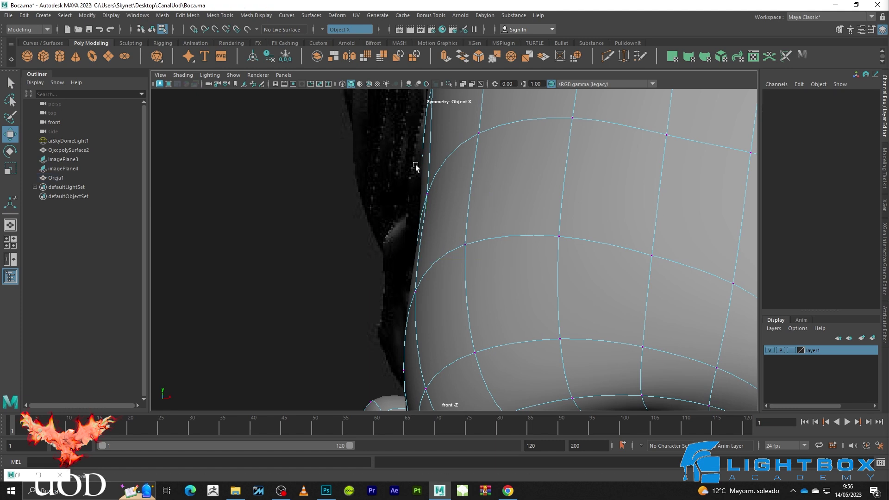
{"action": "scroll", "coordinate": [436, 187], "scroll_direction": "down", "scroll_amount": 3}
{"action": "scroll", "coordinate": [437, 187], "scroll_direction": "up", "scroll_amount": 2}
{"action": "scroll", "coordinate": [436, 238], "scroll_direction": "up", "scroll_amount": 2}
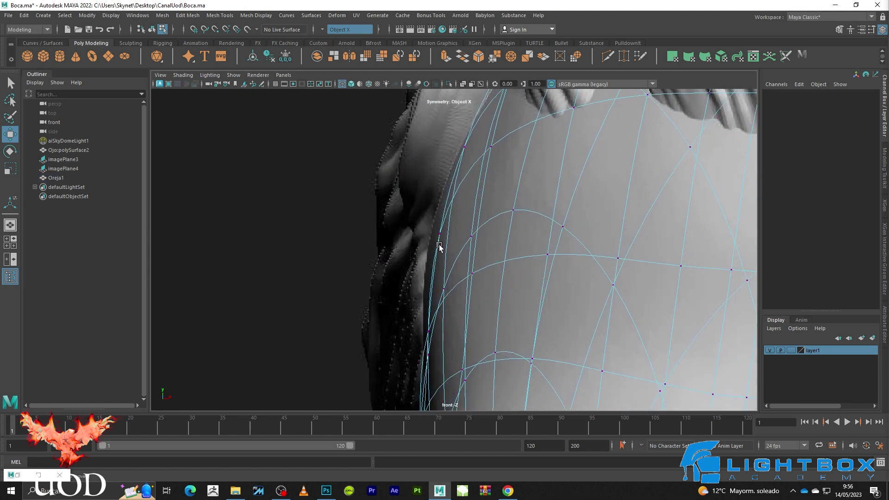
{"action": "scroll", "coordinate": [430, 244], "scroll_direction": "up", "scroll_amount": 2}
{"action": "left_click", "coordinate": [438, 231]}
{"action": "left_click_drag", "start_coordinate": [477, 229], "coordinate": [468, 229]}
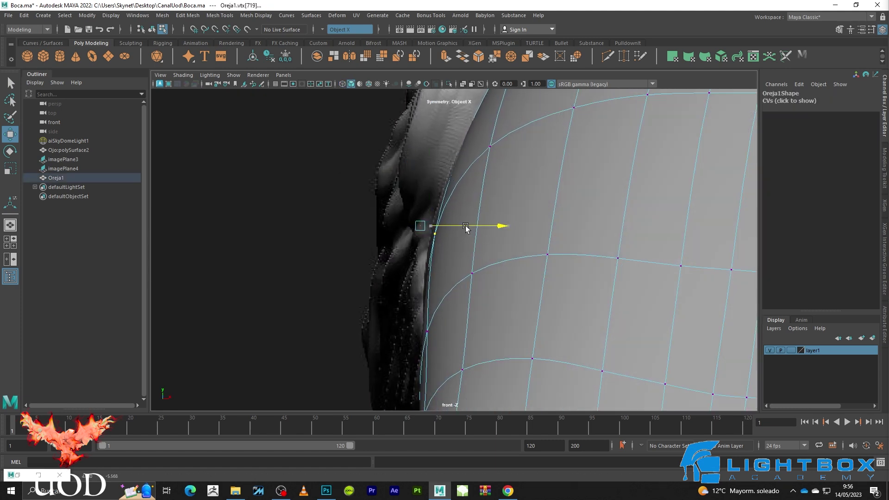
Return to object mode and select the reference image plane
{"action": "key", "text": "F8"}
{"action": "key", "text": "q"}
{"action": "scroll", "coordinate": [427, 197], "scroll_direction": "down", "scroll_amount": 3}
{"action": "scroll", "coordinate": [488, 190], "scroll_direction": "up", "scroll_amount": 3}
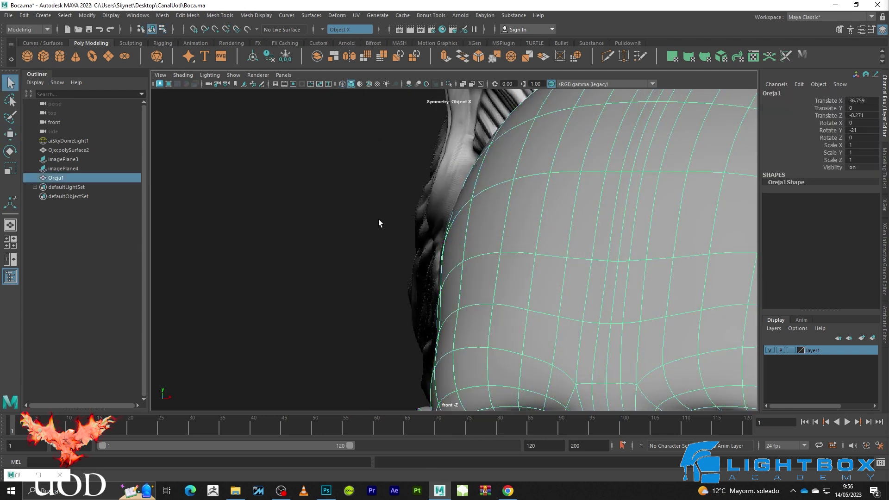
{"action": "left_click", "coordinate": [379, 223]}
{"action": "scroll", "coordinate": [389, 236], "scroll_direction": "down", "scroll_amount": 4}
{"action": "scroll", "coordinate": [417, 145], "scroll_direction": "up", "scroll_amount": 1}
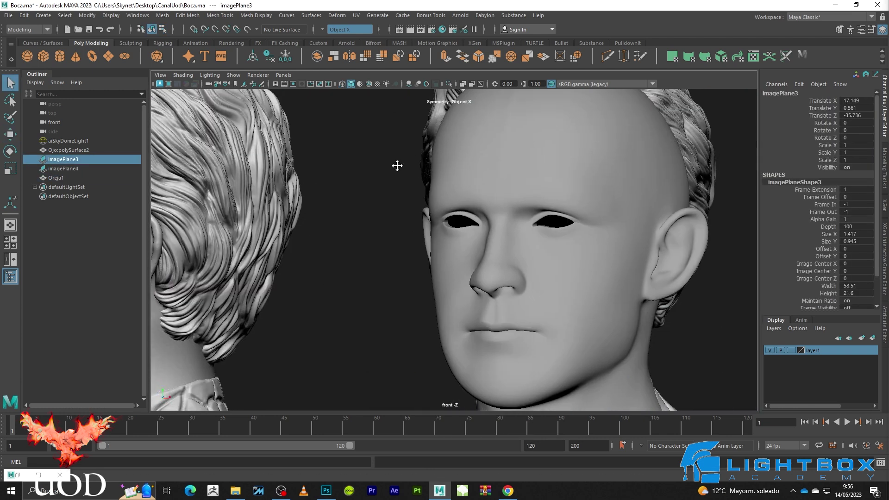
{"action": "scroll", "coordinate": [398, 166], "scroll_direction": "up", "scroll_amount": 2}
{"action": "scroll", "coordinate": [393, 207], "scroll_direction": "up", "scroll_amount": 1}
Alternate selecting the head mesh and reference image to compare the skull outline
{"action": "left_click", "coordinate": [519, 167]}
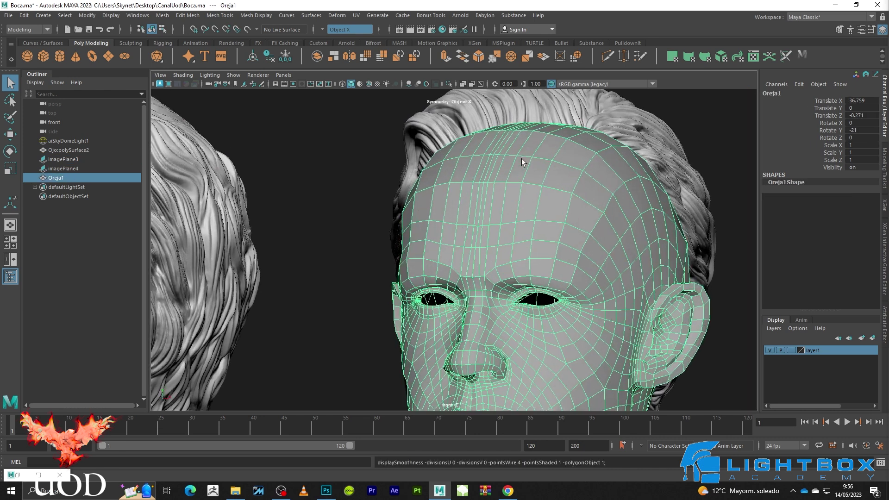
{"action": "scroll", "coordinate": [522, 162], "scroll_direction": "up", "scroll_amount": 2}
{"action": "scroll", "coordinate": [502, 193], "scroll_direction": "up", "scroll_amount": 2}
{"action": "scroll", "coordinate": [488, 165], "scroll_direction": "up", "scroll_amount": 1}
{"action": "left_click", "coordinate": [563, 193]}
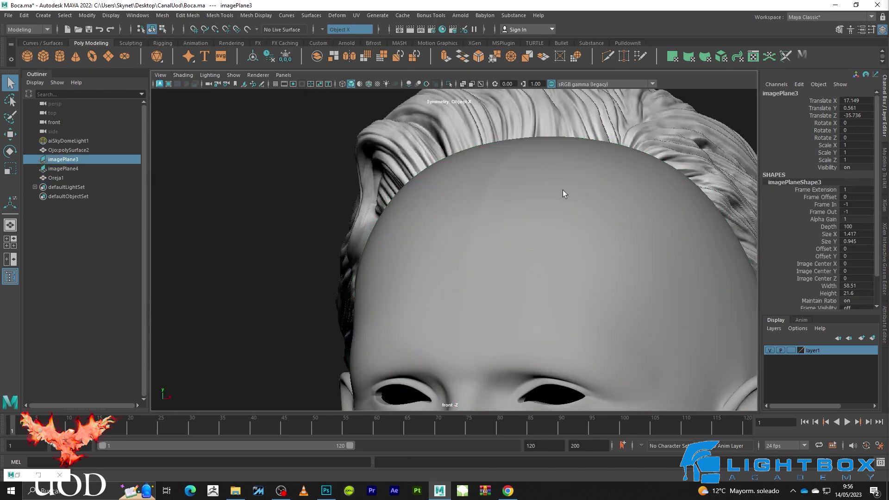
{"action": "left_click", "coordinate": [496, 181]}
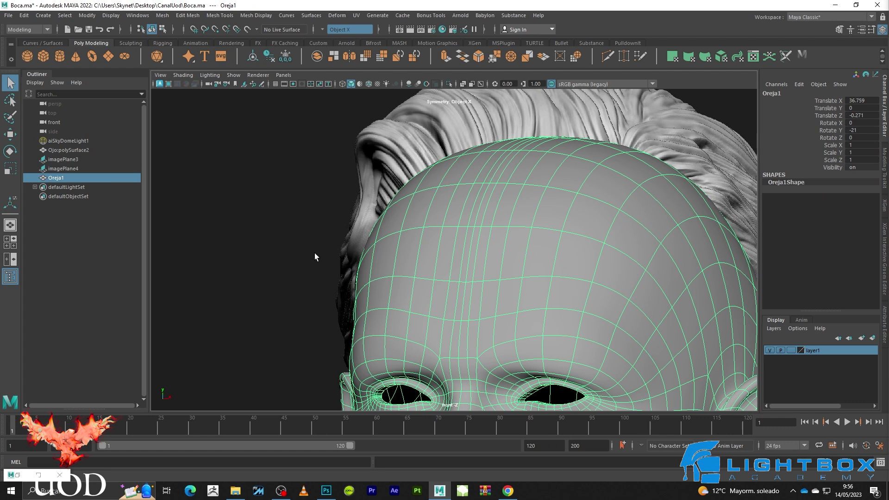
{"action": "key", "text": "ctrl+z"}
{"action": "scroll", "coordinate": [373, 203], "scroll_direction": "up", "scroll_amount": 2}
{"action": "scroll", "coordinate": [416, 264], "scroll_direction": "up", "scroll_amount": 2}
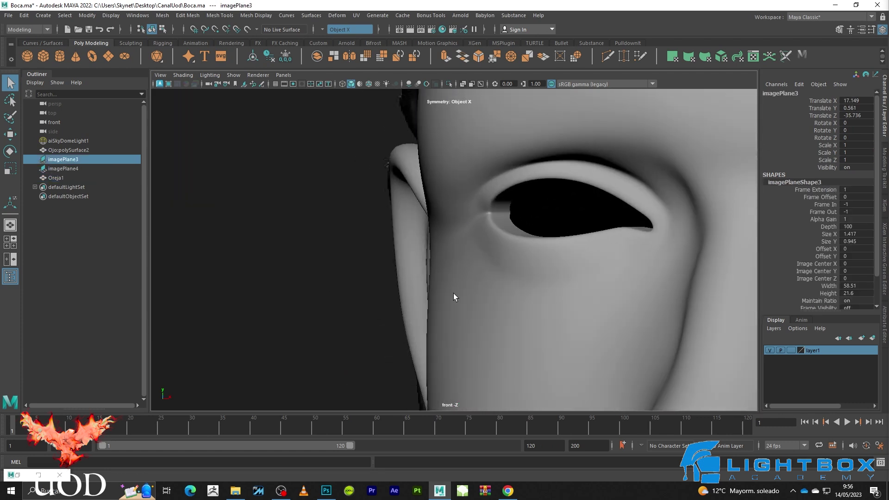
{"action": "left_click", "coordinate": [464, 281]}
{"action": "scroll", "coordinate": [462, 278], "scroll_direction": "up", "scroll_amount": 3}
Soft-select faces on the ear-side seam and shift them slightly left
{"action": "scroll", "coordinate": [484, 200], "scroll_direction": "up", "scroll_amount": 2}
{"action": "key", "text": "F11"}
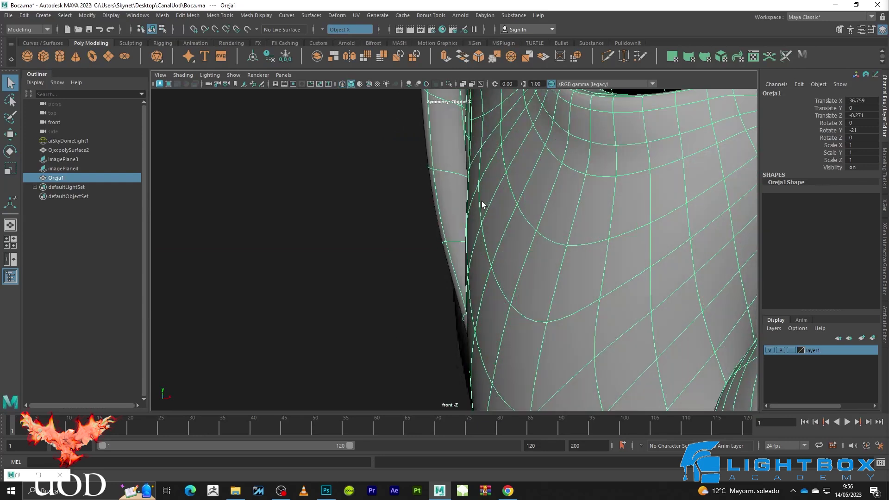
{"action": "left_click", "coordinate": [477, 222]}
{"action": "key", "text": "b"}
{"action": "left_click", "coordinate": [470, 315]}
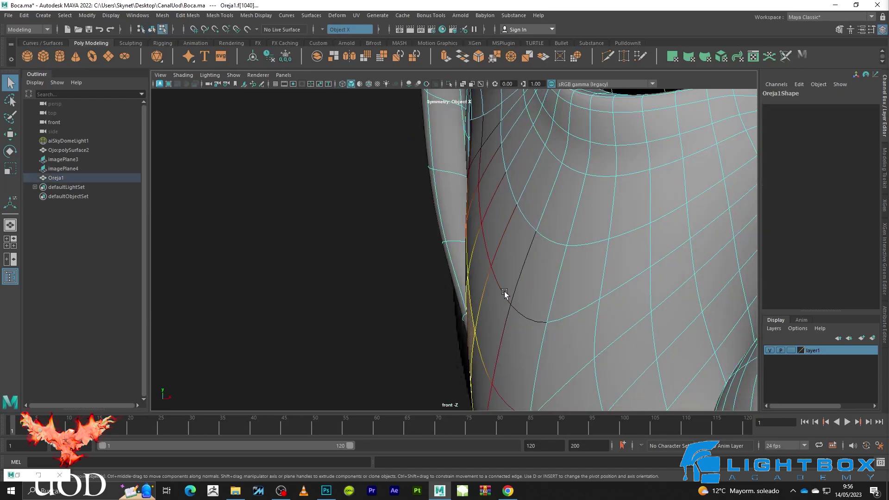
{"action": "key", "text": "w"}
{"action": "left_click_drag", "start_coordinate": [532, 337], "coordinate": [524, 338]}
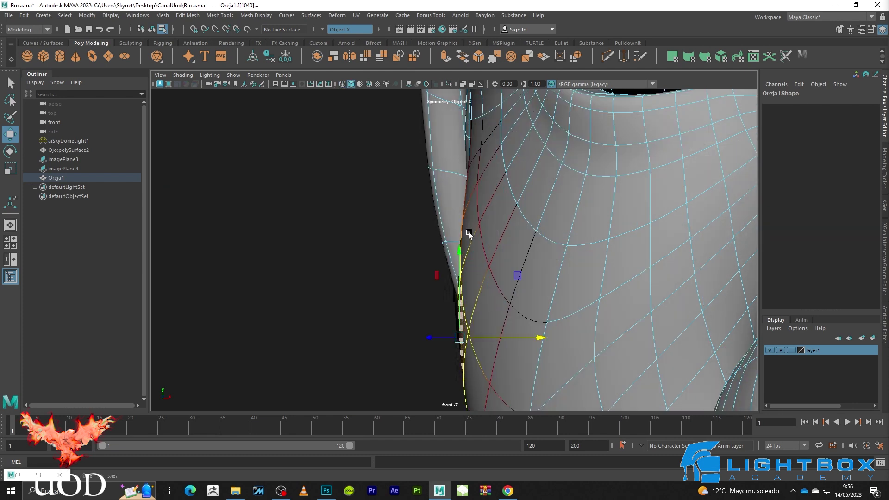
Widen the soft-selection falloff at the ear junction and nudge the seam edges along X
{"action": "key", "text": "space"}
{"action": "key", "text": "space"}
{"action": "key", "text": "f"}
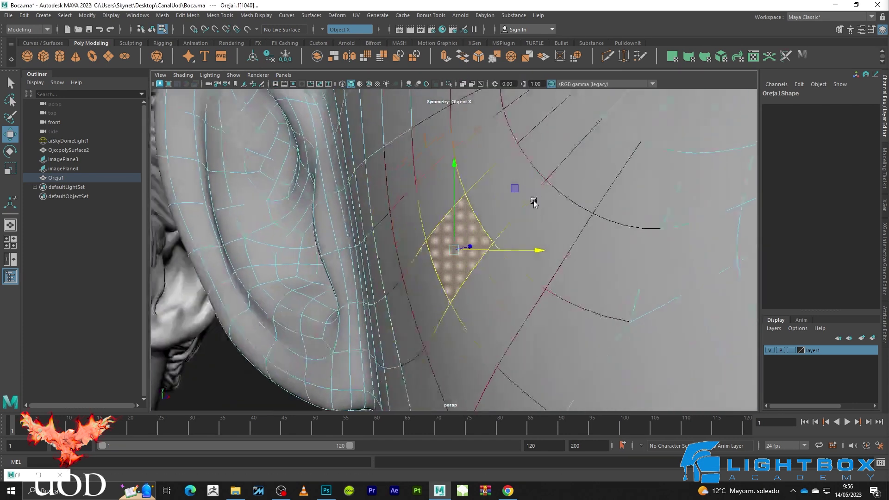
{"action": "left_click", "coordinate": [432, 191]}
{"action": "left_click_drag", "start_coordinate": [441, 198], "coordinate": [463, 193]}
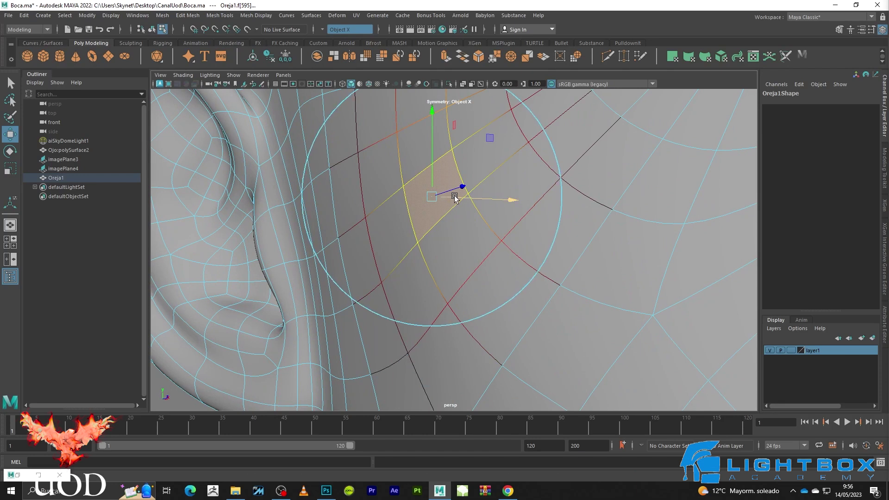
{"action": "scroll", "coordinate": [465, 191], "scroll_direction": "down", "scroll_amount": 3}
{"action": "scroll", "coordinate": [465, 190], "scroll_direction": "down", "scroll_amount": 3}
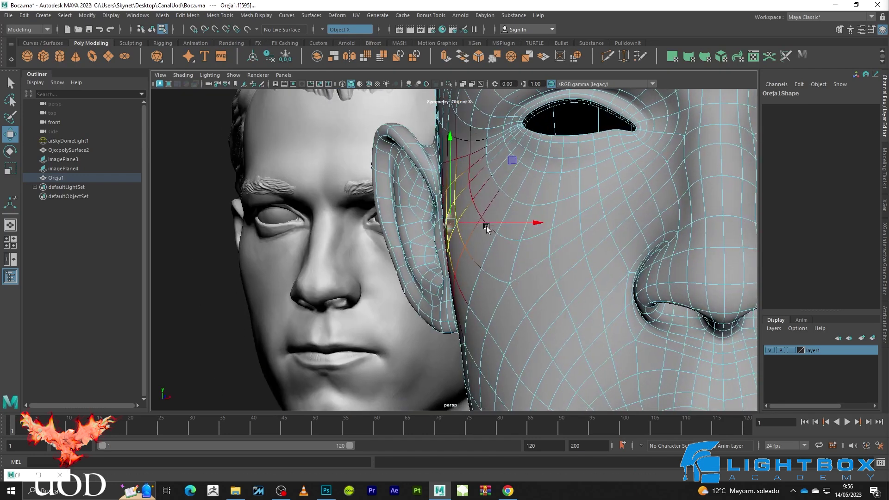
{"action": "key", "text": "space"}
{"action": "key", "text": "space"}
{"action": "left_click_drag", "start_coordinate": [525, 272], "coordinate": [521, 273]}
In the front view, shift the selected edges outward along the cheek
{"action": "key", "text": "5"}
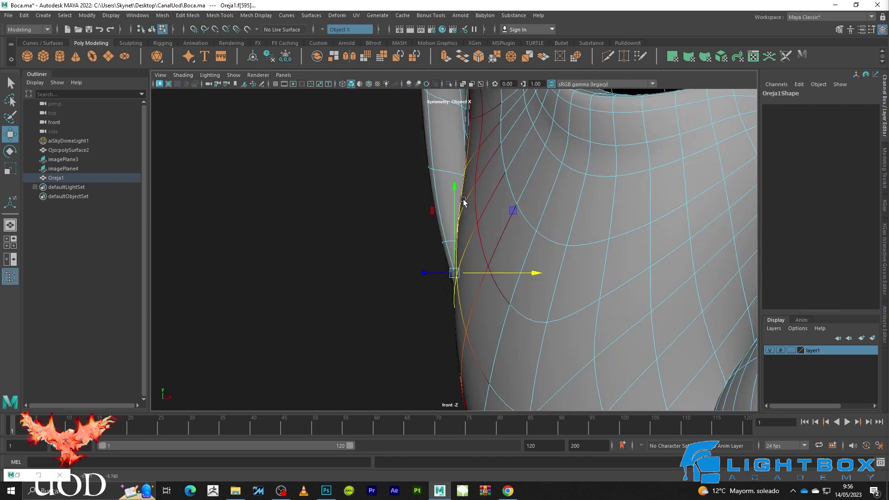
{"action": "key", "text": "space"}
{"action": "key", "text": "space"}
{"action": "scroll", "coordinate": [453, 204], "scroll_direction": "down", "scroll_amount": 3}
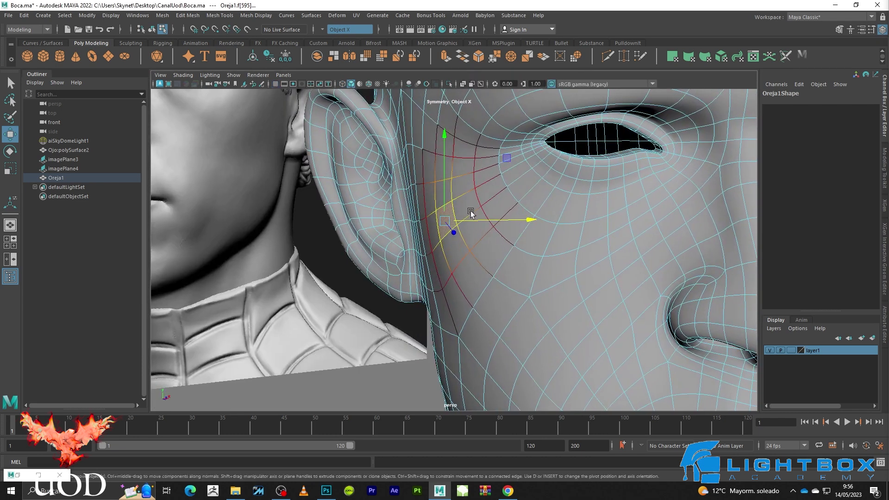
{"action": "key", "text": "q"}
{"action": "key", "text": "space"}
{"action": "key", "text": "space"}
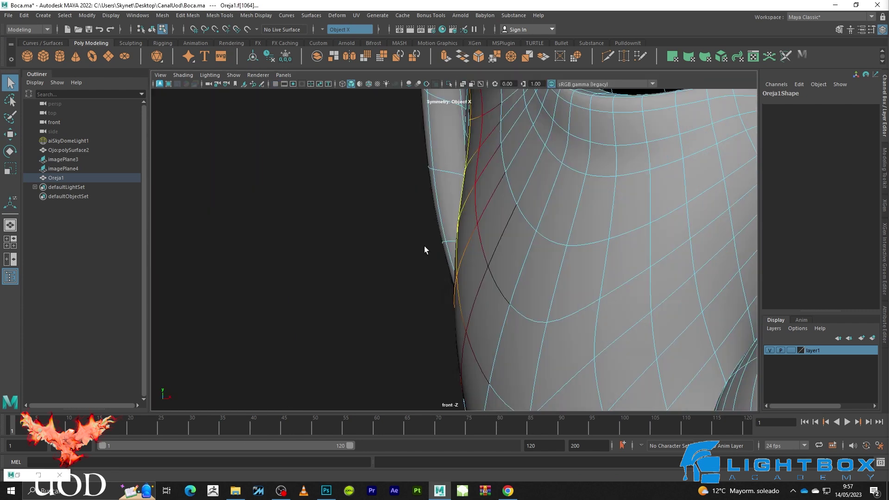
{"action": "key", "text": "w"}
{"action": "key", "text": "4"}
{"action": "left_click_drag", "start_coordinate": [513, 211], "coordinate": [497, 212]}
{"action": "key", "text": "5"}
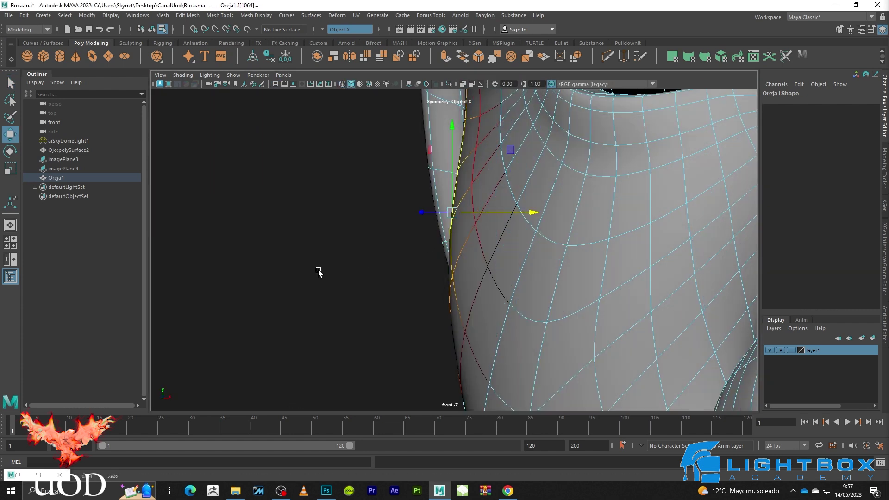
Clear the selection and reselect the Oreja1 head mesh, comparing its wireframe with the reference
{"action": "left_click", "coordinate": [318, 271]}
{"action": "scroll", "coordinate": [445, 207], "scroll_direction": "up", "scroll_amount": 2}
{"action": "scroll", "coordinate": [446, 235], "scroll_direction": "up", "scroll_amount": 2}
{"action": "left_click", "coordinate": [445, 235]}
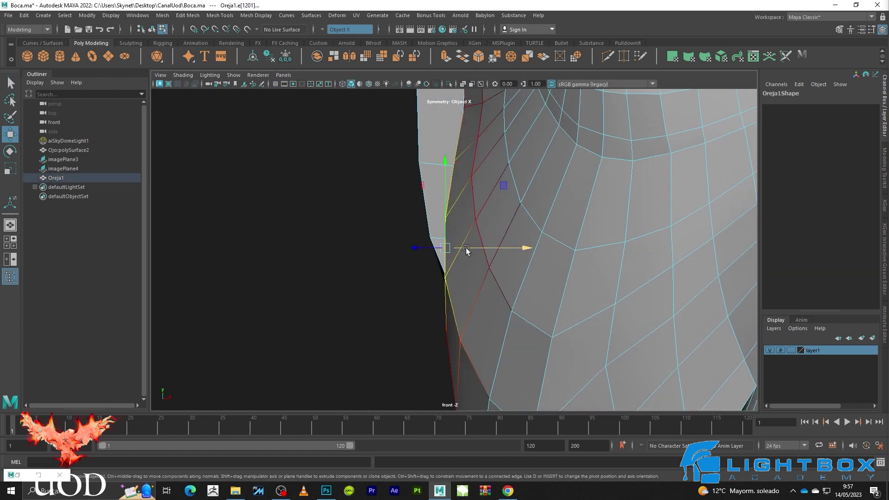
{"action": "left_click", "coordinate": [403, 255]}
{"action": "scroll", "coordinate": [403, 254], "scroll_direction": "down", "scroll_amount": 5}
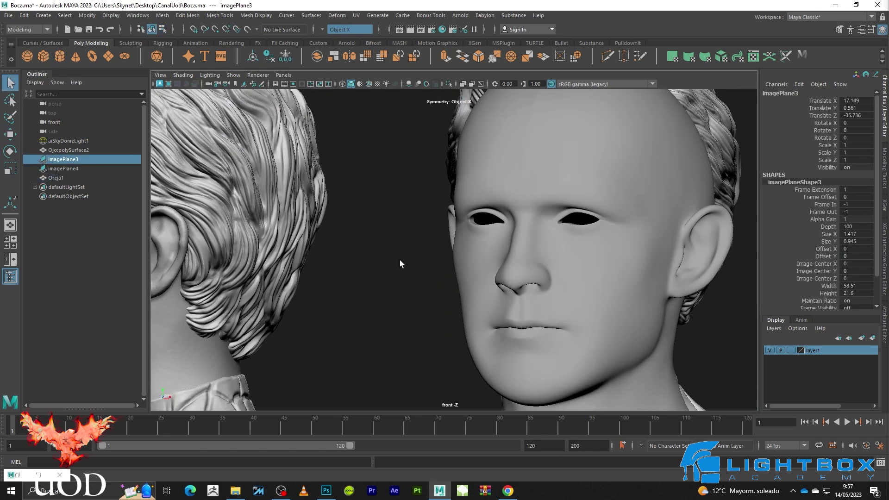
{"action": "scroll", "coordinate": [399, 260], "scroll_direction": "up", "scroll_amount": 3}
{"action": "left_click", "coordinate": [551, 218]}
{"action": "scroll", "coordinate": [520, 204], "scroll_direction": "up", "scroll_amount": 2}
{"action": "key", "text": "4"}
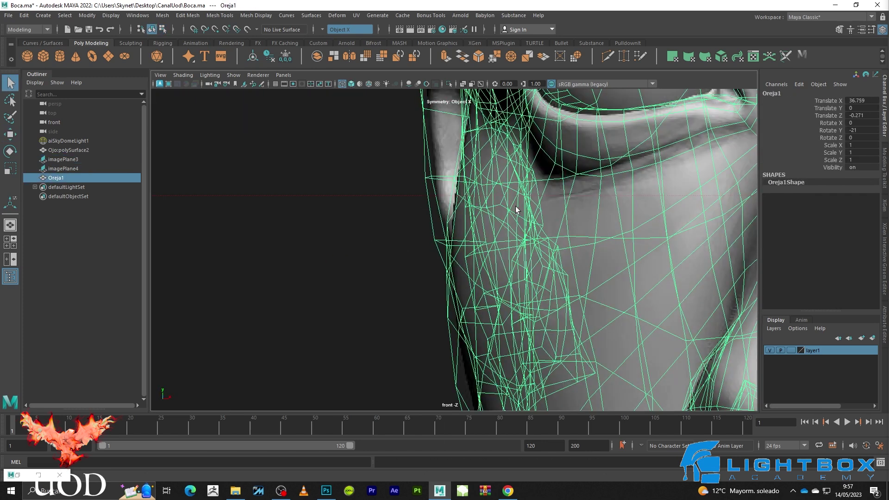
{"action": "scroll", "coordinate": [515, 207], "scroll_direction": "up", "scroll_amount": 1}
{"action": "key", "text": "5"}
Select the cheek-side edge loop and push it along X to the reference silhouette
{"action": "key", "text": "F8"}
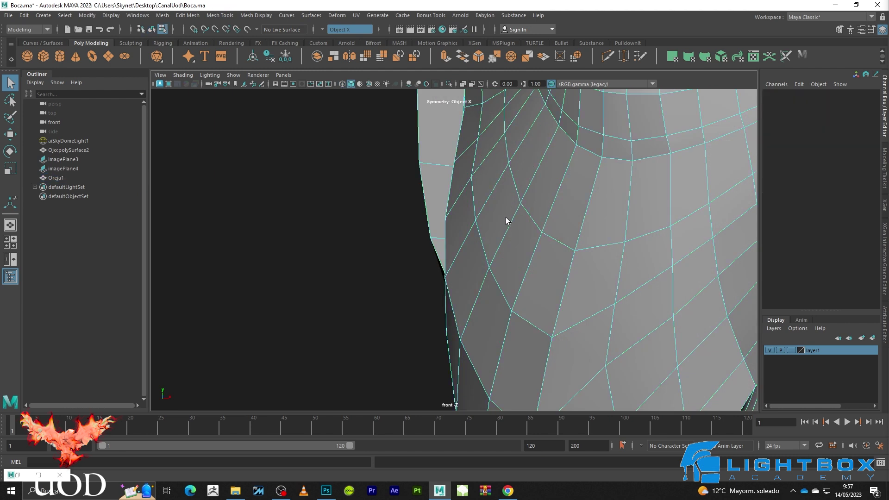
{"action": "double_click", "coordinate": [480, 251]}
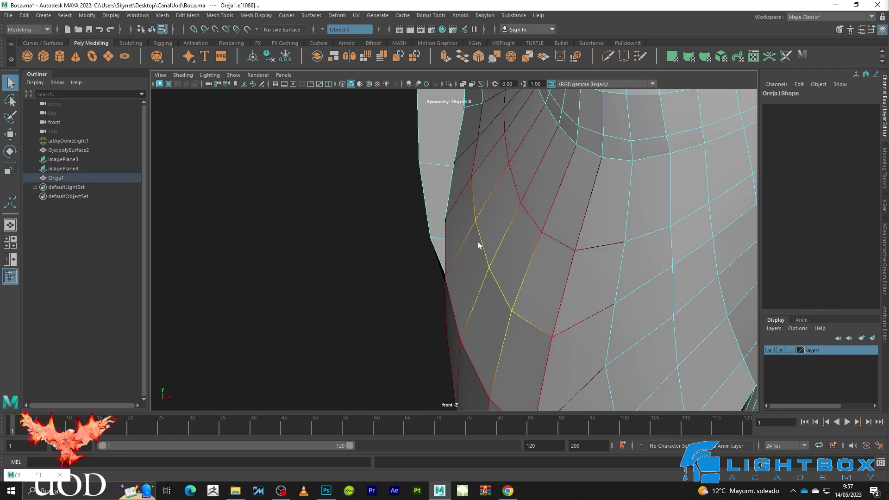
{"action": "key", "text": "3"}
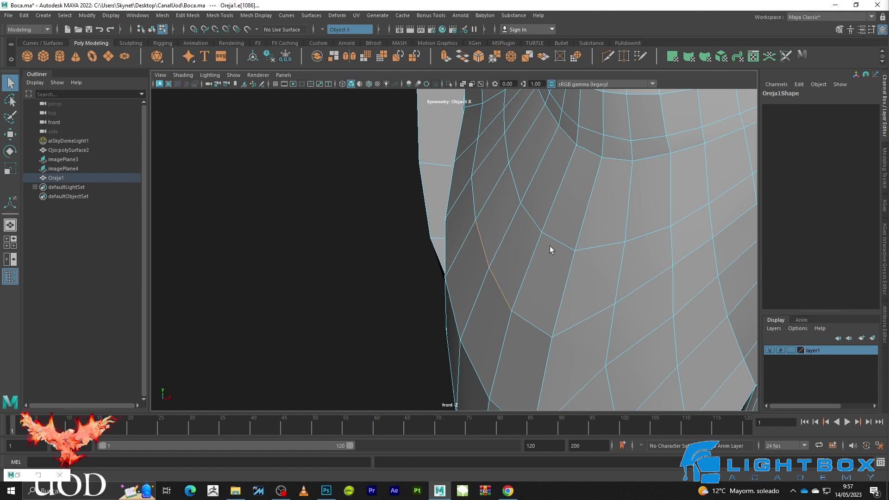
{"action": "key", "text": "w"}
{"action": "left_click_drag", "start_coordinate": [569, 257], "coordinate": [558, 256]}
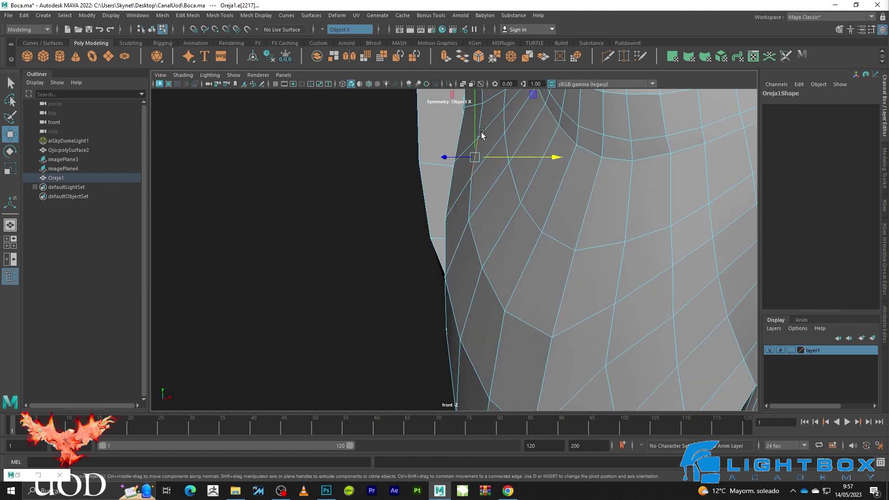
{"action": "right_click", "coordinate": [513, 204]}
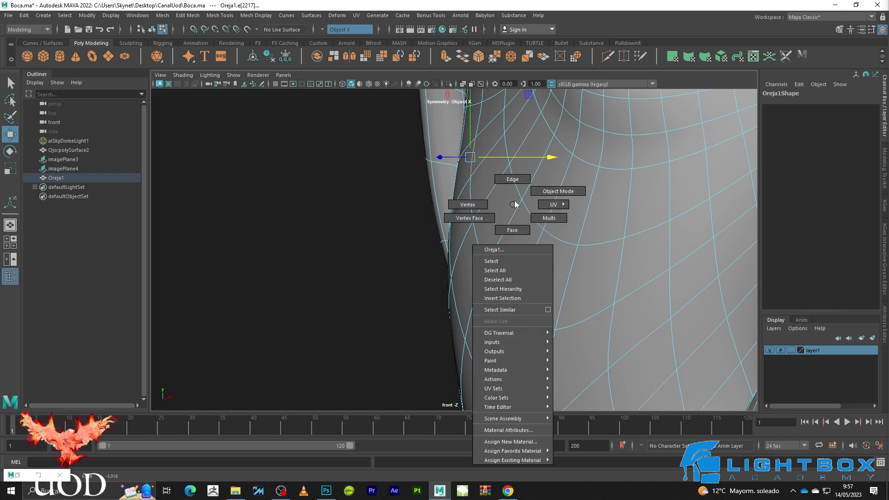
{"action": "left_click", "coordinate": [364, 266]}
{"action": "key", "text": "q"}
{"action": "scroll", "coordinate": [366, 274], "scroll_direction": "down", "scroll_amount": 5}
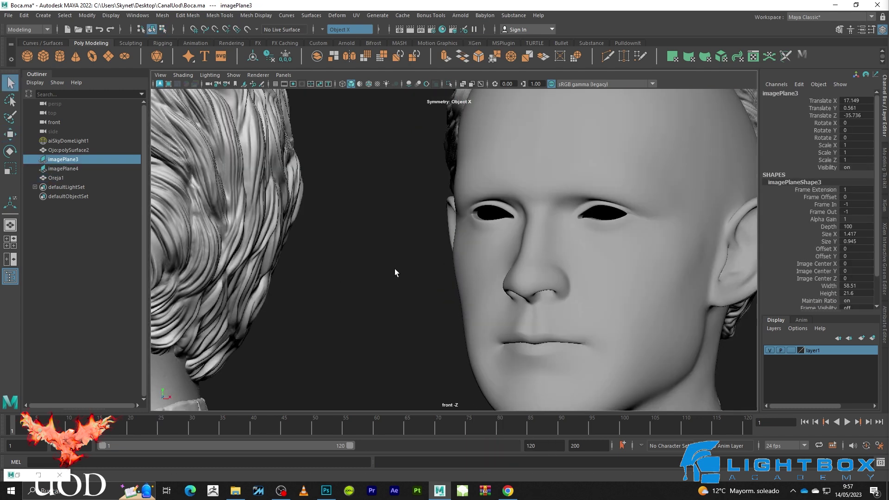
{"action": "scroll", "coordinate": [399, 270], "scroll_direction": "down", "scroll_amount": 2}
{"action": "middle_click_drag", "start_coordinate": [629, 256], "coordinate": [612, 225], "text": "alt"}
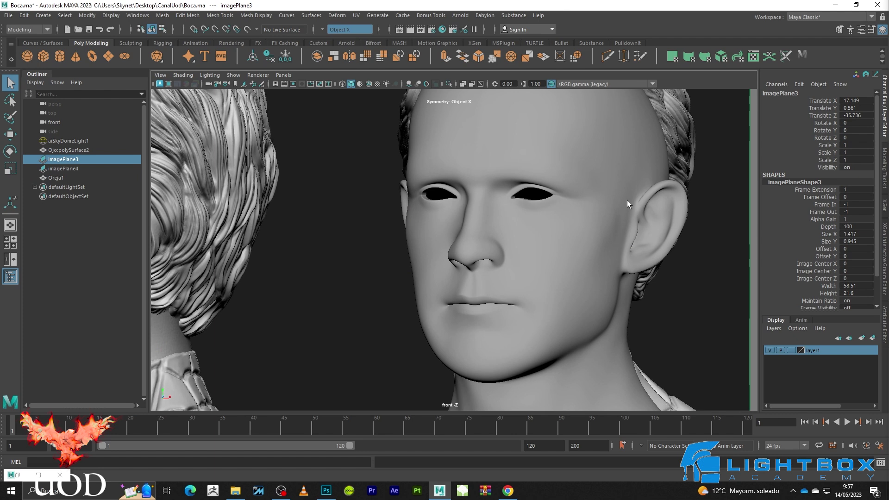
{"action": "scroll", "coordinate": [510, 260], "scroll_direction": "up", "scroll_amount": 5}
{"action": "scroll", "coordinate": [511, 260], "scroll_direction": "up", "scroll_amount": 3}
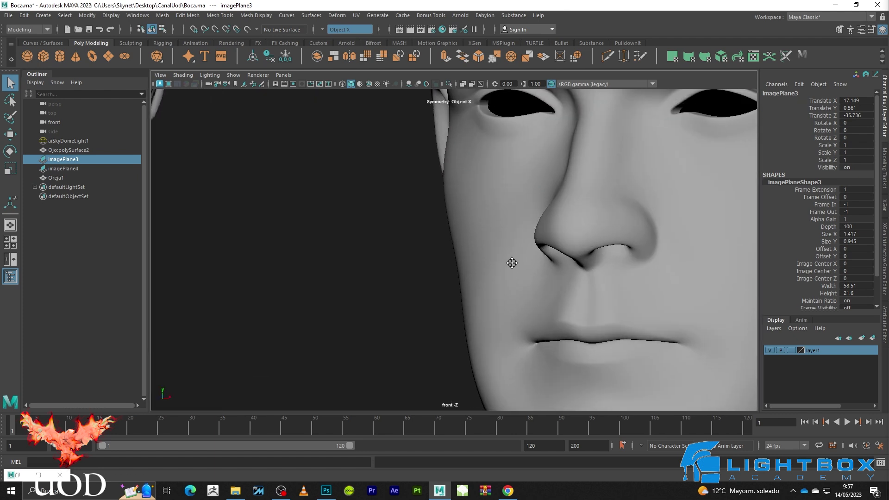
{"action": "left_click", "coordinate": [510, 224]}
{"action": "key", "text": "4"}
{"action": "key", "text": "5"}
{"action": "scroll", "coordinate": [513, 236], "scroll_direction": "down", "scroll_amount": 2}
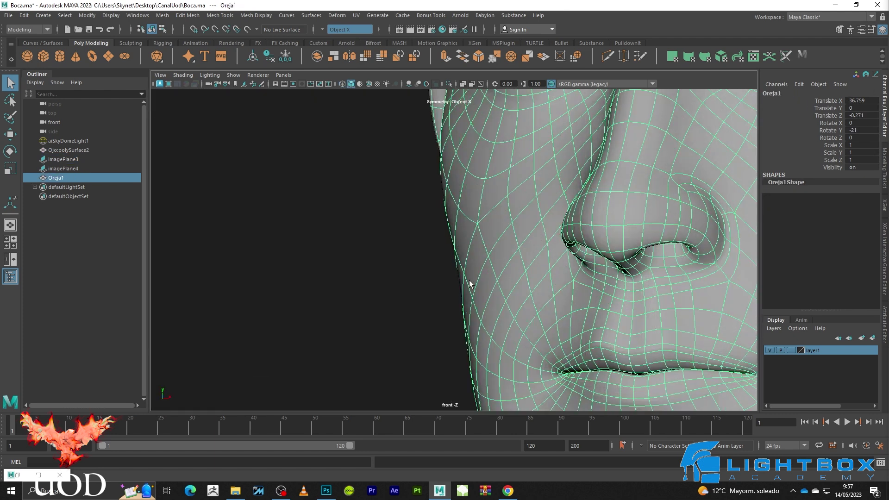
{"action": "left_click", "coordinate": [469, 280]}
{"action": "scroll", "coordinate": [391, 238], "scroll_direction": "down", "scroll_amount": 4}
{"action": "key", "text": "space"}
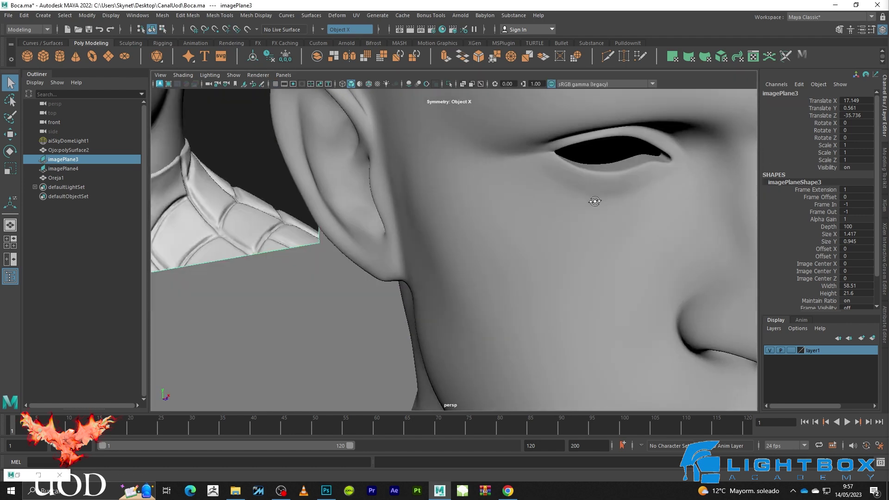
{"action": "left_click_drag", "start_coordinate": [596, 198], "coordinate": [605, 193], "text": "alt"}
{"action": "scroll", "coordinate": [551, 215], "scroll_direction": "down", "scroll_amount": 4}
{"action": "middle_click_drag", "start_coordinate": [551, 215], "coordinate": [575, 219], "text": "alt"}
{"action": "scroll", "coordinate": [533, 244], "scroll_direction": "up", "scroll_amount": 3}
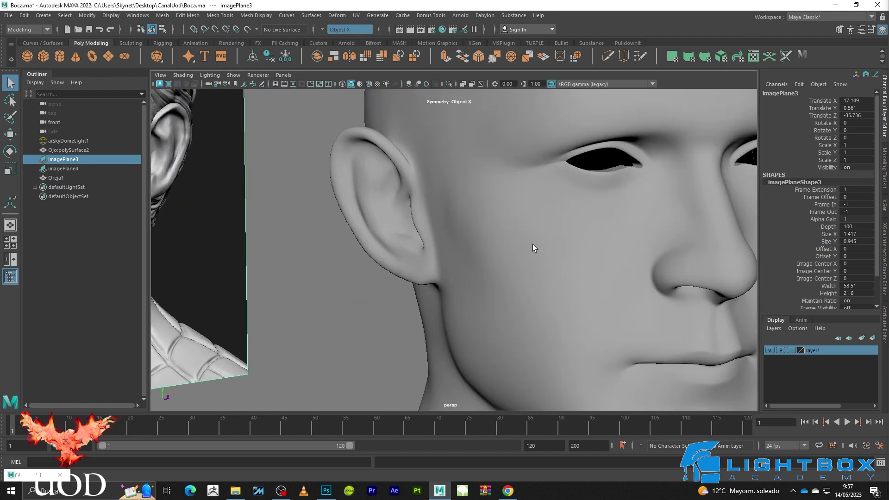
{"action": "scroll", "coordinate": [526, 254], "scroll_direction": "up", "scroll_amount": 4}
{"action": "left_click", "coordinate": [532, 231]}
{"action": "key", "text": "1"}
{"action": "key", "text": "F10"}
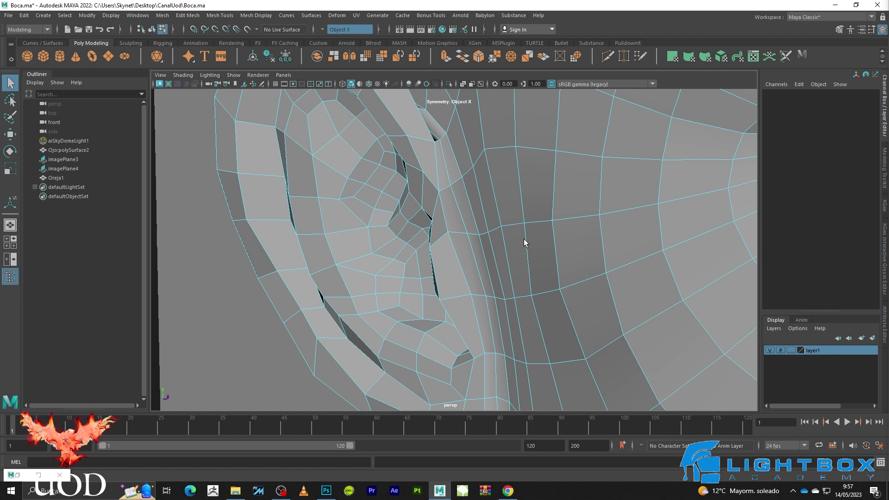
{"action": "scroll", "coordinate": [524, 239], "scroll_direction": "down", "scroll_amount": 3}
{"action": "scroll", "coordinate": [534, 262], "scroll_direction": "down", "scroll_amount": 2}
{"action": "key", "text": "w"}
{"action": "left_click", "coordinate": [622, 286]}
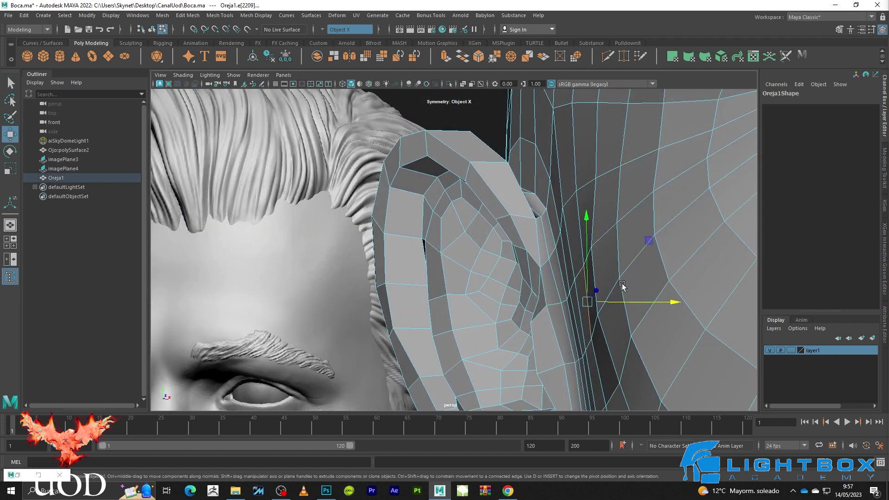
{"action": "key", "text": "3"}
{"action": "key", "text": "ctrl+z"}
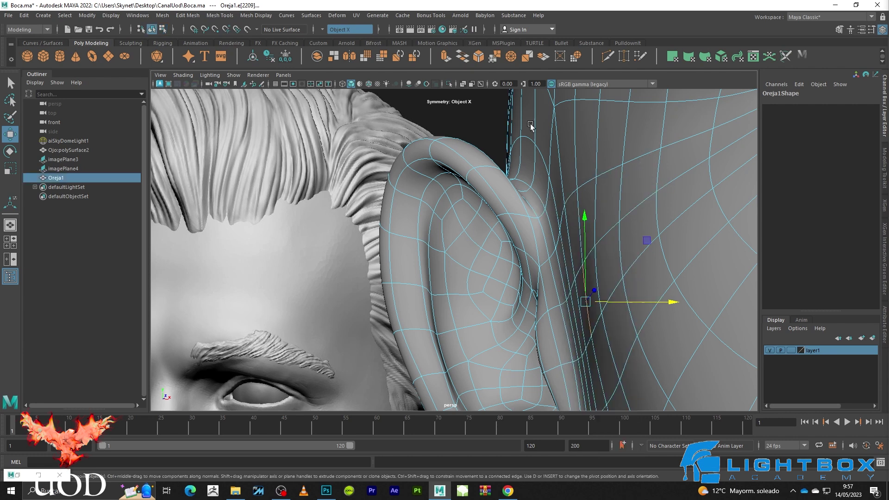
{"action": "key", "text": "q"}
{"action": "left_click", "coordinate": [600, 202]}
{"action": "mouse_move", "coordinate": [600, 203]}
{"action": "left_mouse_down", "text": "alt"}
{"action": "mouse_move", "coordinate": [540, 209]}
{"action": "mouse_move", "coordinate": [491, 191]}
{"action": "left_mouse_up", "text": "alt"}
{"action": "scroll", "coordinate": [518, 204], "scroll_direction": "down", "scroll_amount": 5}
{"action": "mouse_move", "coordinate": [543, 218]}
{"action": "left_mouse_down", "text": "alt"}
{"action": "mouse_move", "coordinate": [502, 188]}
{"action": "mouse_move", "coordinate": [516, 201]}
{"action": "mouse_move", "coordinate": [522, 169]}
{"action": "mouse_move", "coordinate": [457, 240]}
{"action": "mouse_move", "coordinate": [437, 241]}
{"action": "left_mouse_up", "text": "alt"}
{"action": "scroll", "coordinate": [500, 197], "scroll_direction": "up", "scroll_amount": 5}
{"action": "left_click", "coordinate": [481, 171]}
{"action": "key", "text": "1"}
{"action": "scroll", "coordinate": [487, 194], "scroll_direction": "up", "scroll_amount": 4}
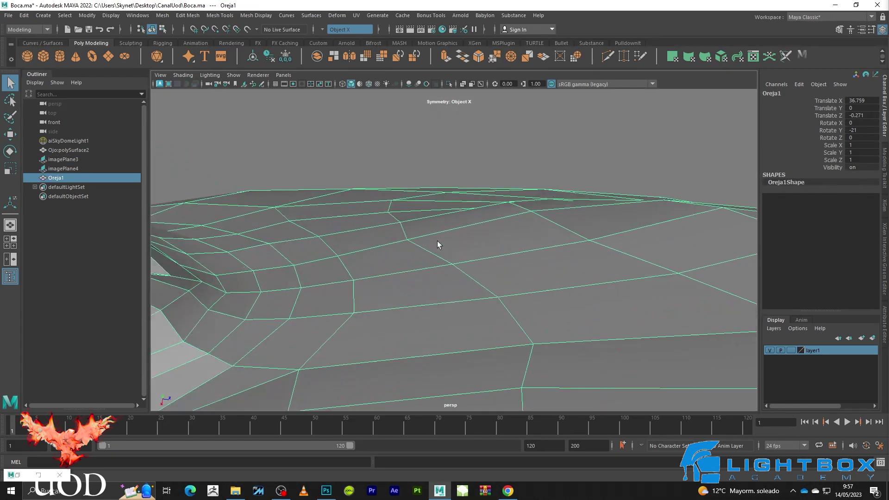
{"action": "key", "text": "F9"}
{"action": "left_click", "coordinate": [407, 241]}
{"action": "key", "text": "w"}
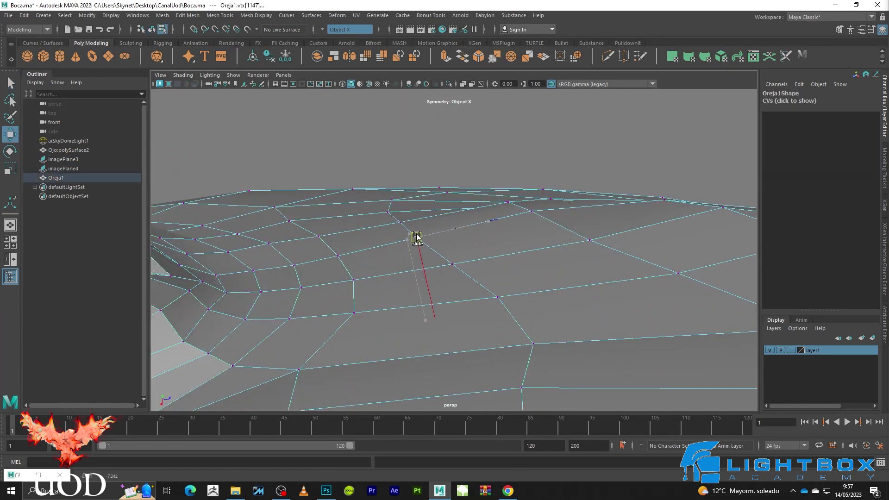
{"action": "mouse_move", "coordinate": [633, 230]}
{"action": "left_mouse_down", "text": "alt"}
{"action": "mouse_move", "coordinate": [595, 232]}
{"action": "mouse_move", "coordinate": [512, 260]}
{"action": "mouse_move", "coordinate": [445, 249]}
{"action": "left_mouse_up", "text": "alt"}
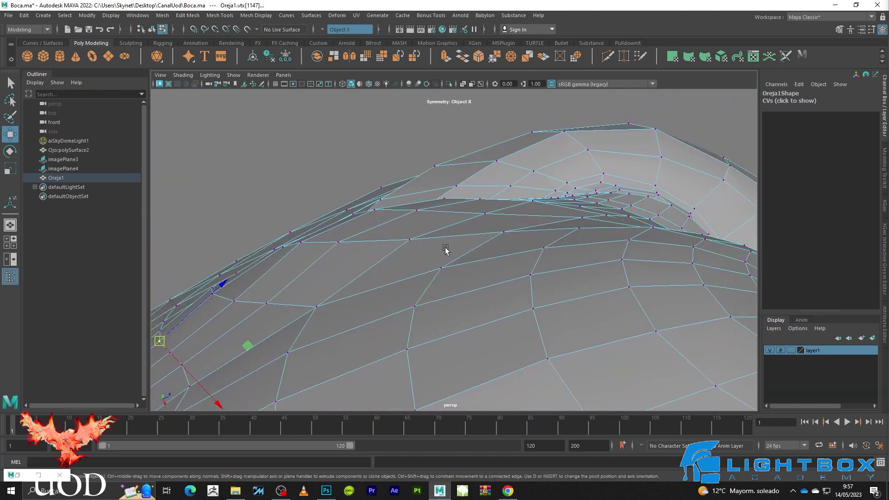
{"action": "left_click", "coordinate": [343, 244]}
{"action": "key", "text": "3"}
{"action": "left_click", "coordinate": [516, 145]}
{"action": "key", "text": "q"}
{"action": "left_click", "coordinate": [385, 169]}
{"action": "mouse_move", "coordinate": [384, 166]}
{"action": "left_mouse_down", "text": "alt"}
{"action": "mouse_move", "coordinate": [407, 253]}
{"action": "mouse_move", "coordinate": [503, 218]}
{"action": "mouse_move", "coordinate": [573, 220]}
{"action": "mouse_move", "coordinate": [376, 291]}
{"action": "left_mouse_up", "text": "alt"}
{"action": "scroll", "coordinate": [401, 250], "scroll_direction": "down", "scroll_amount": 3}
{"action": "left_click", "coordinate": [376, 291]}
{"action": "key", "text": "space"}
{"action": "key", "text": "space"}
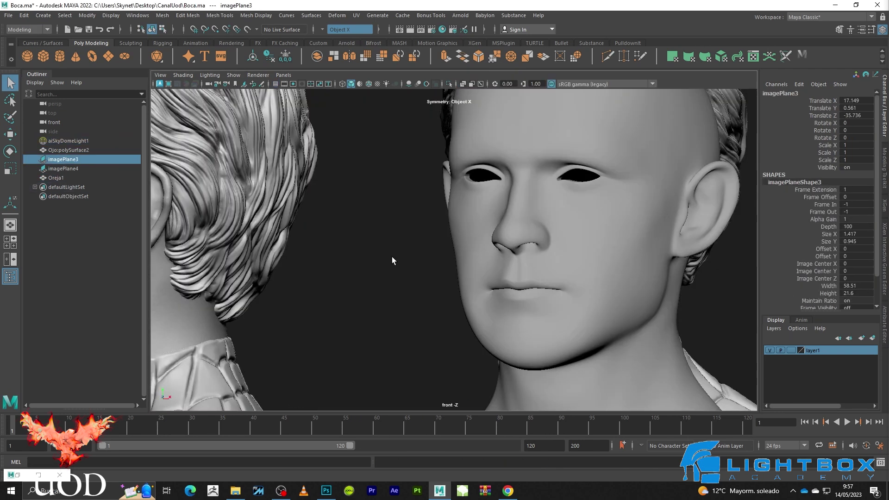
{"action": "scroll", "coordinate": [449, 210], "scroll_direction": "up", "scroll_amount": 3}
{"action": "scroll", "coordinate": [452, 210], "scroll_direction": "up", "scroll_amount": 3}
{"action": "middle_click_drag", "start_coordinate": [451, 209], "coordinate": [435, 305], "text": "alt"}
{"action": "scroll", "coordinate": [471, 267], "scroll_direction": "up", "scroll_amount": 2}
{"action": "left_click", "coordinate": [472, 267]}
{"action": "mouse_move", "coordinate": [472, 267]}
{"action": "middle_mouse_down", "text": "alt"}
{"action": "mouse_move", "coordinate": [443, 316]}
{"action": "mouse_move", "coordinate": [437, 178]}
{"action": "middle_mouse_up", "text": "alt"}
Select the Oreja1 head mesh over the reference image plane in shaded display
{"action": "scroll", "coordinate": [436, 178], "scroll_direction": "up", "scroll_amount": 2}
{"action": "left_click", "coordinate": [379, 227]}
{"action": "left_click", "coordinate": [471, 182]}
{"action": "scroll", "coordinate": [471, 182], "scroll_direction": "down", "scroll_amount": 3}
{"action": "scroll", "coordinate": [468, 198], "scroll_direction": "up", "scroll_amount": 3}
{"action": "scroll", "coordinate": [440, 211], "scroll_direction": "up", "scroll_amount": 2}
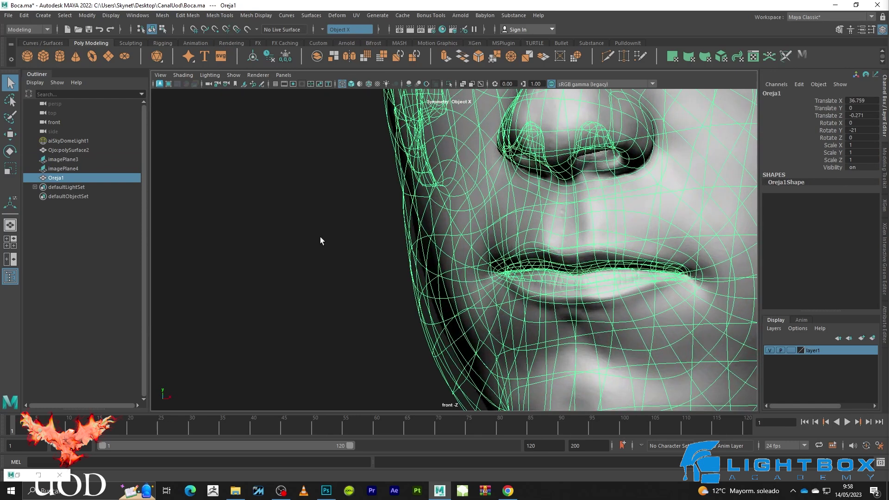
{"action": "key", "text": "5"}
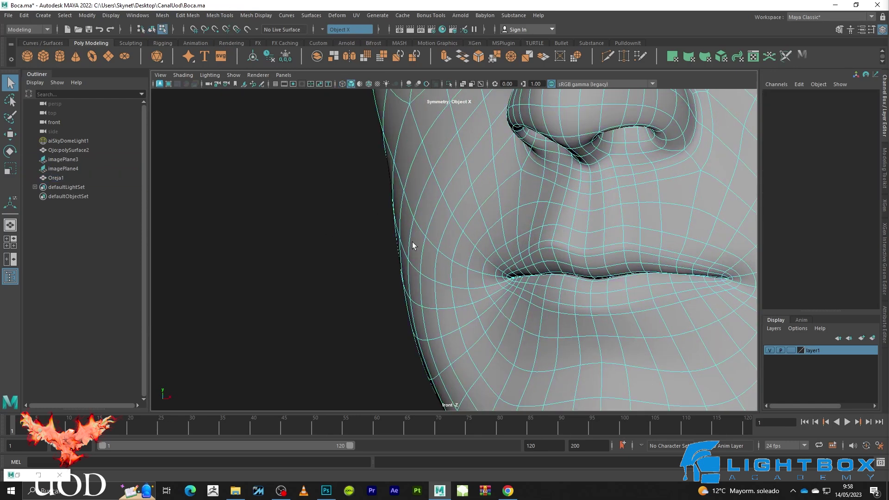
Soft-select the jaw face strip and reposition it against the reference outline
{"action": "left_click_drag", "start_coordinate": [404, 232], "coordinate": [406, 277]}
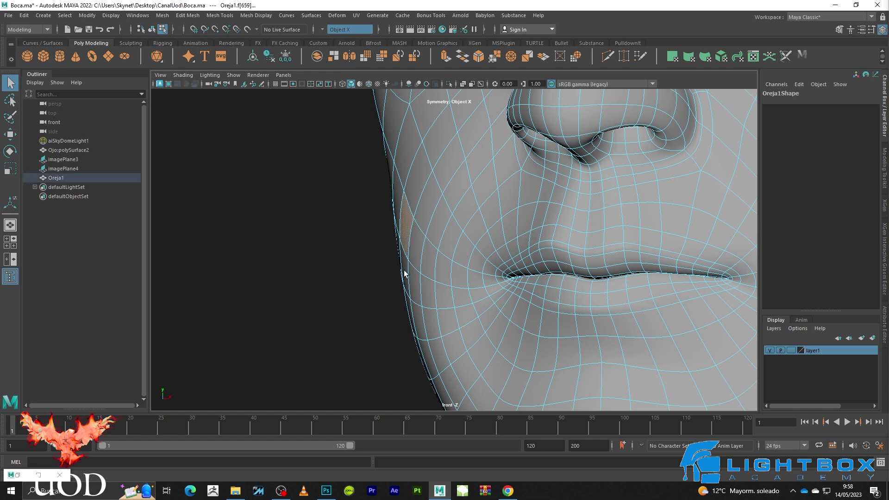
{"action": "key", "text": "b"}
{"action": "scroll", "coordinate": [452, 239], "scroll_direction": "up", "scroll_amount": 2}
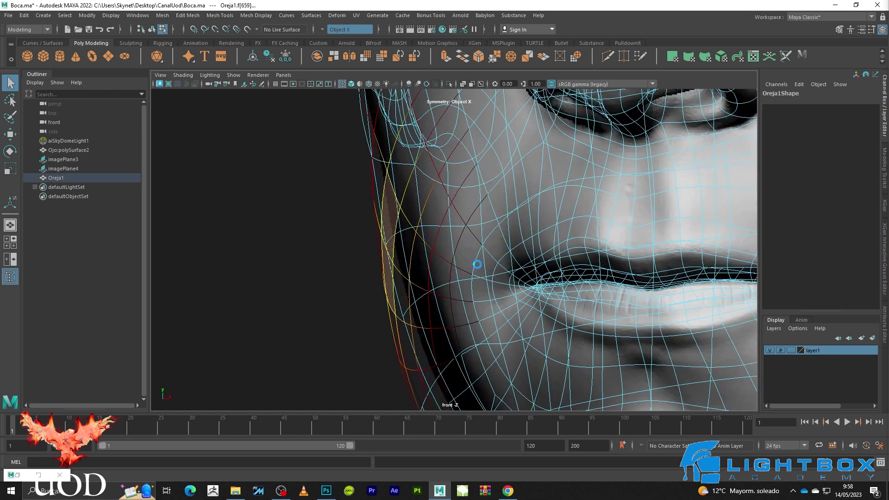
{"action": "key", "text": "w"}
{"action": "left_click_drag", "start_coordinate": [472, 247], "coordinate": [469, 249]}
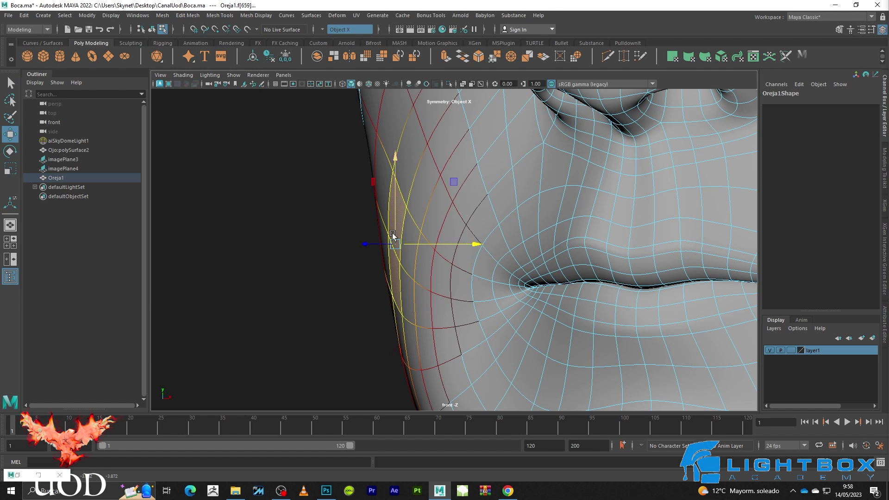
{"action": "key", "text": "ctrl+z"}
{"action": "scroll", "coordinate": [386, 237], "scroll_direction": "down", "scroll_amount": 3}
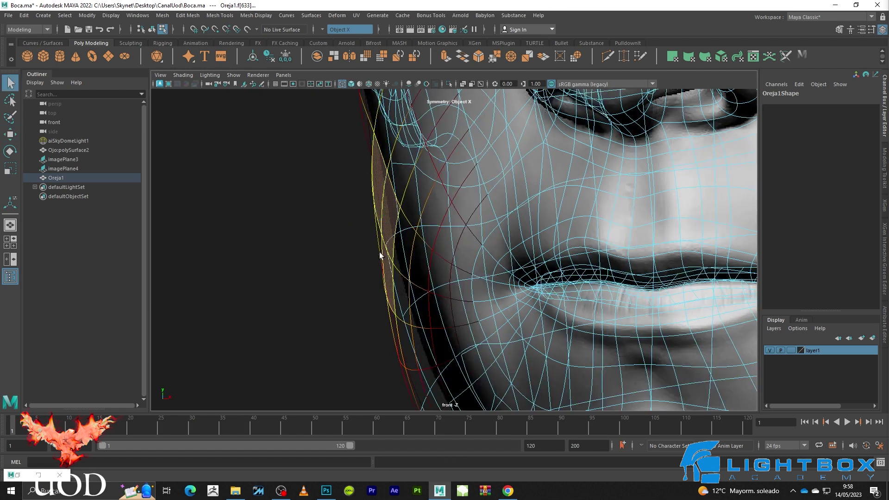
{"action": "scroll", "coordinate": [395, 252], "scroll_direction": "up", "scroll_amount": 3}
{"action": "left_click_drag", "start_coordinate": [447, 228], "coordinate": [460, 227]}
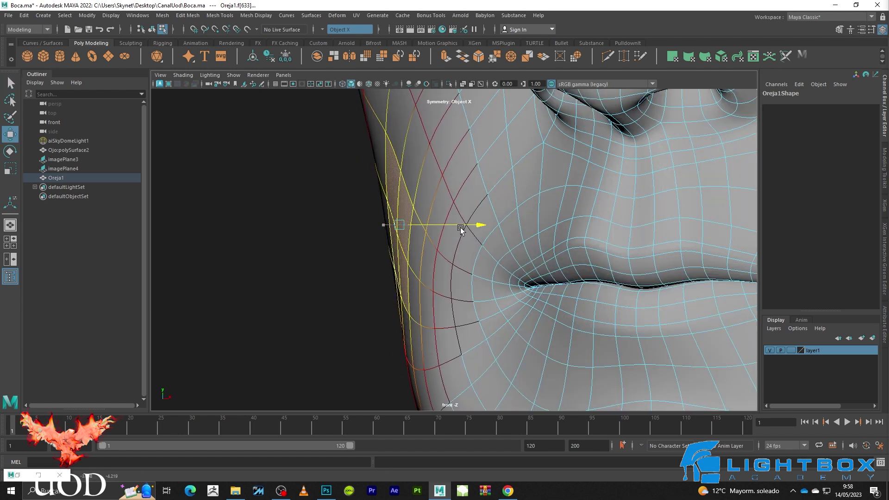
{"action": "scroll", "coordinate": [454, 241], "scroll_direction": "up", "scroll_amount": 3}
{"action": "scroll", "coordinate": [449, 258], "scroll_direction": "up", "scroll_amount": 2}
In vertex mode, select a run of jaw outline vertices and check them against the reference
{"action": "key", "text": "F9"}
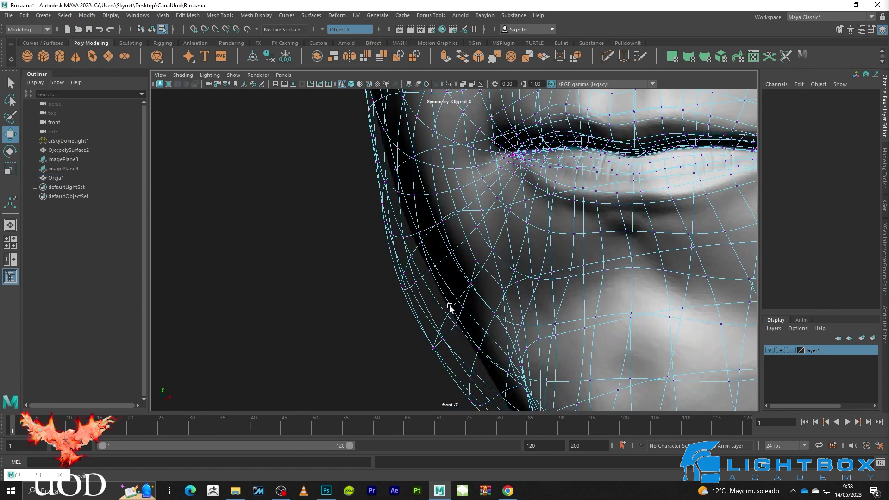
{"action": "left_click_drag", "start_coordinate": [455, 306], "coordinate": [415, 360]}
{"action": "scroll", "coordinate": [512, 324], "scroll_direction": "down", "scroll_amount": 2}
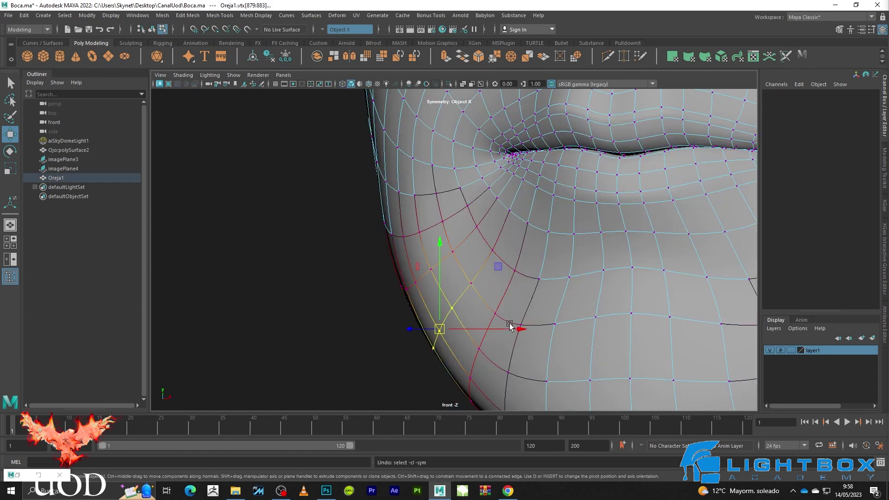
{"action": "scroll", "coordinate": [512, 277], "scroll_direction": "down", "scroll_amount": 2}
{"action": "key", "text": "5"}
{"action": "scroll", "coordinate": [513, 271], "scroll_direction": "up", "scroll_amount": 2}
{"action": "scroll", "coordinate": [503, 279], "scroll_direction": "up", "scroll_amount": 2}
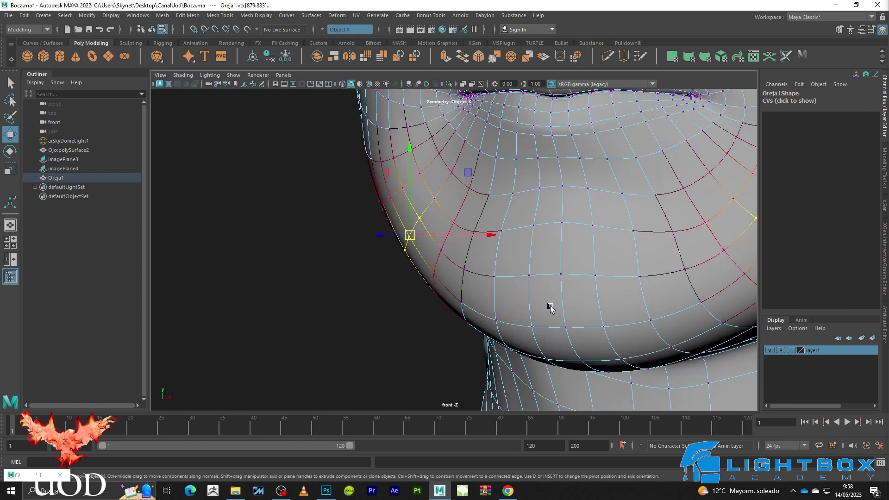
{"action": "key", "text": "4"}
{"action": "scroll", "coordinate": [451, 281], "scroll_direction": "up", "scroll_amount": 1}
{"action": "key", "text": "ctrl+z"}
{"action": "key", "text": "5"}
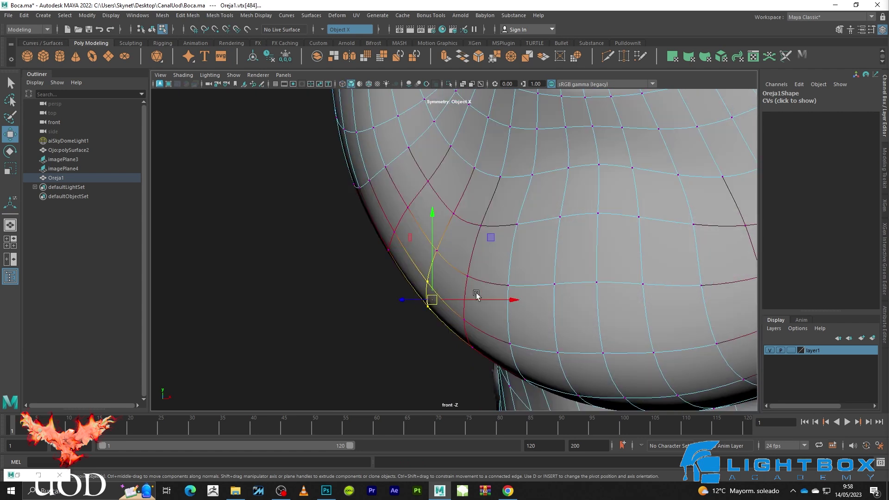
Select the lower jaw outline vertices, comparing wireframe and shaded views
{"action": "mouse_move", "coordinate": [389, 199]}
{"action": "left_mouse_down"}
{"action": "mouse_move", "coordinate": [429, 248]}
{"action": "mouse_move", "coordinate": [460, 227]}
{"action": "left_mouse_up"}
{"action": "key", "text": "4"}
{"action": "key", "text": "q"}
{"action": "key", "text": "5"}
{"action": "key", "text": "w"}
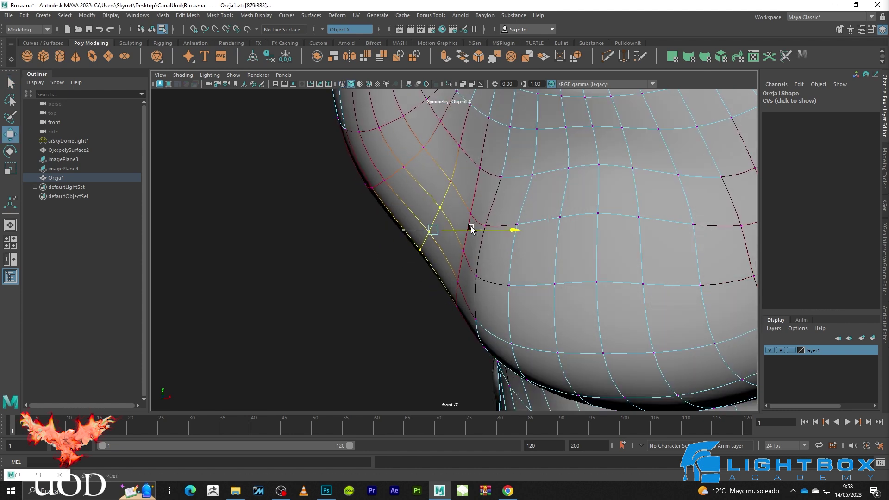
{"action": "scroll", "coordinate": [459, 227], "scroll_direction": "down", "scroll_amount": 3}
{"action": "scroll", "coordinate": [402, 269], "scroll_direction": "up", "scroll_amount": 2}
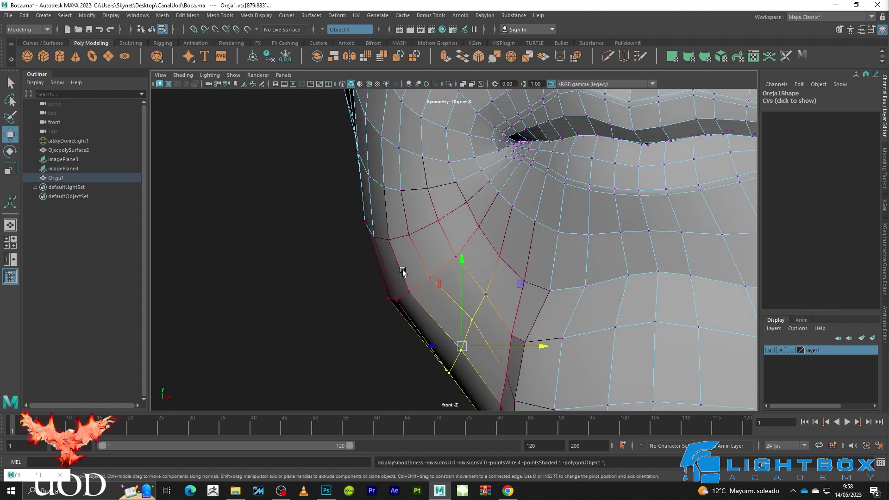
Pick a chin contour vertex and pull the chin outline along X toward the face
{"action": "key", "text": "4"}
{"action": "key", "text": "q"}
{"action": "left_click", "coordinate": [402, 293]}
{"action": "key", "text": "5"}
{"action": "key", "text": "w"}
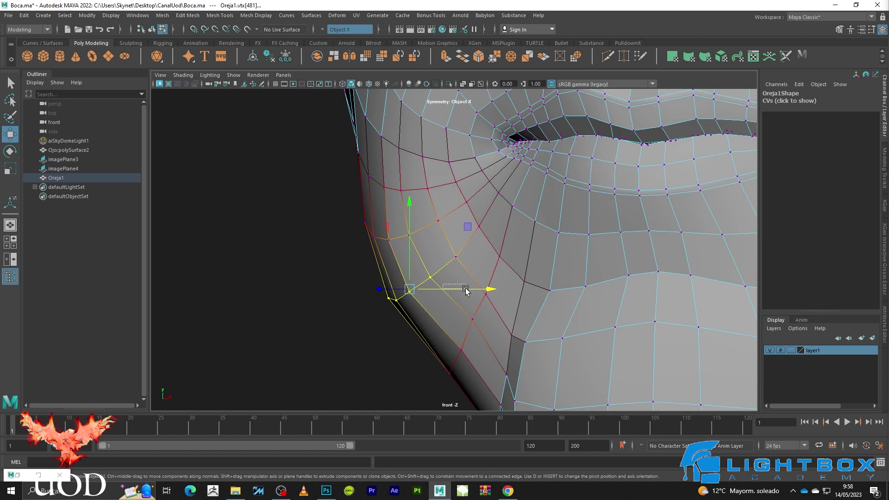
{"action": "left_click_drag", "start_coordinate": [465, 288], "coordinate": [496, 288]}
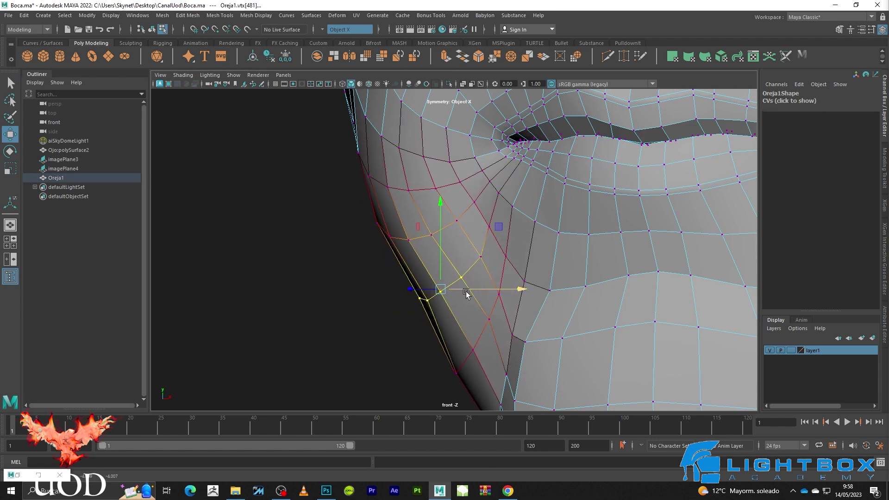
Move the jaw edge vertices below the mouth corner onto the reference outline
{"action": "key", "text": "4"}
{"action": "left_click", "coordinate": [364, 261]}
{"action": "key", "text": "5"}
{"action": "key", "text": "q"}
{"action": "left_click_drag", "start_coordinate": [309, 262], "coordinate": [310, 259]}
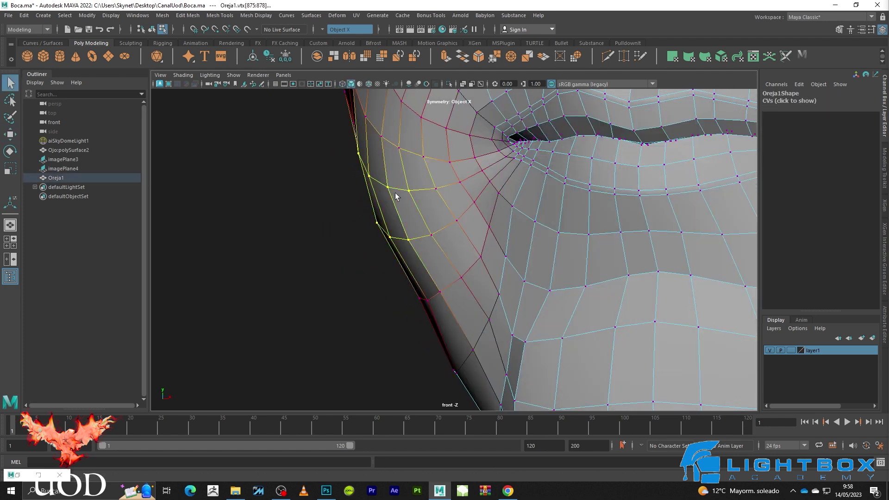
{"action": "key", "text": "q"}
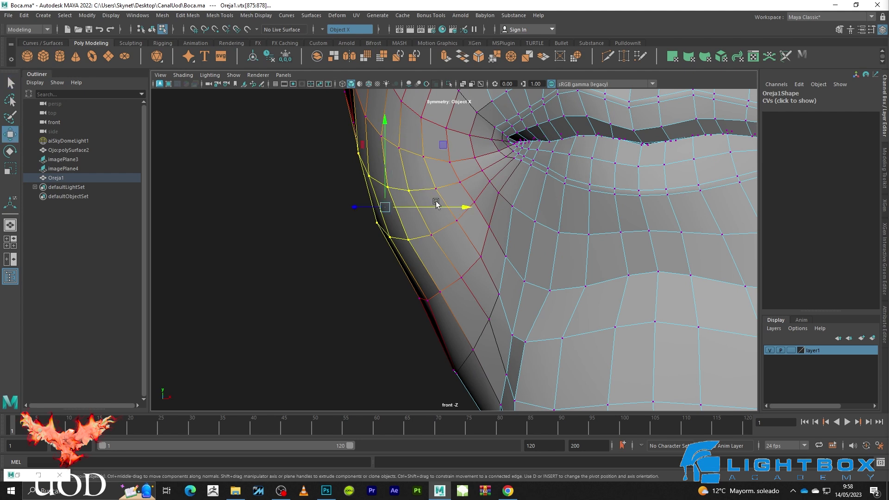
{"action": "key", "text": "4"}
{"action": "left_click_drag", "start_coordinate": [436, 204], "coordinate": [433, 223]}
{"action": "left_click", "coordinate": [311, 252]}
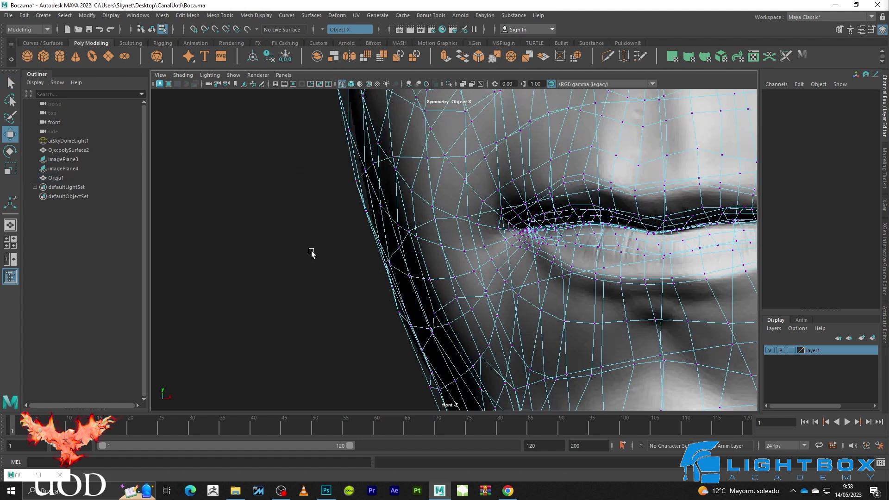
{"action": "key", "text": "5"}
Select the cheek edge vertices above the mouth, check them, and return to object mode
{"action": "left_click_drag", "start_coordinate": [341, 295], "coordinate": [339, 296]}
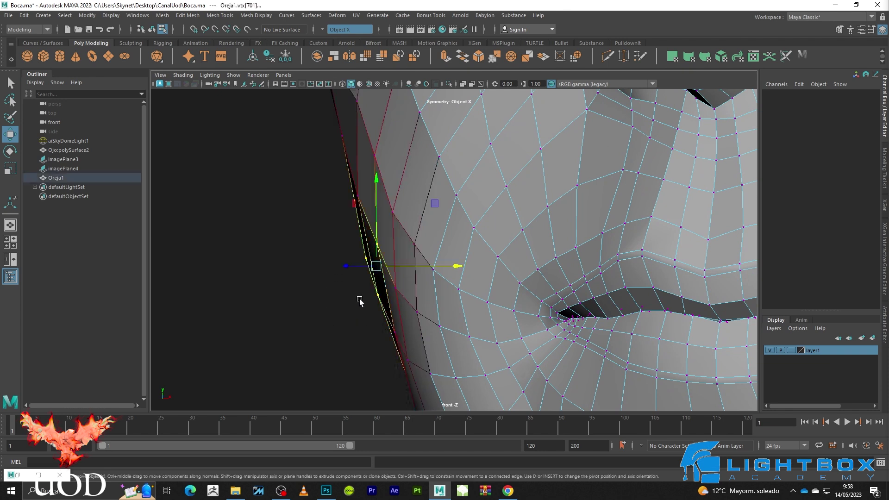
{"action": "key", "text": "4"}
{"action": "key", "text": "5"}
{"action": "key", "text": "3"}
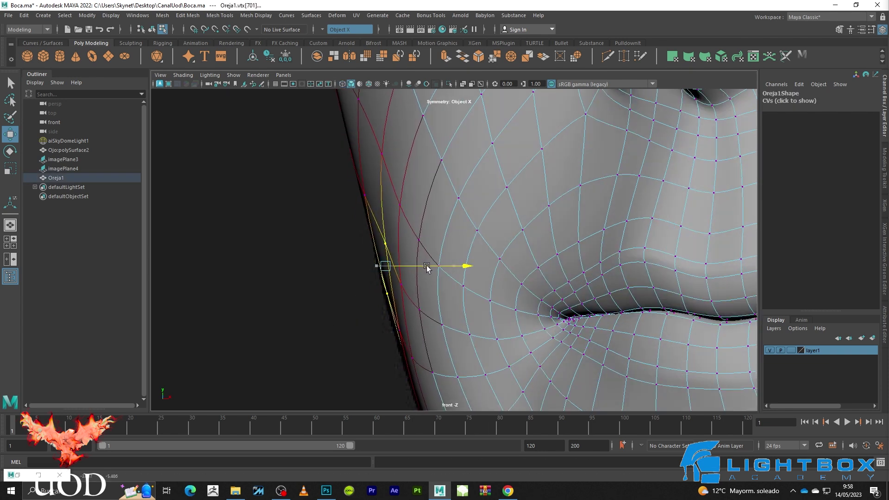
{"action": "right_click", "coordinate": [433, 184]}
Reselect the head mesh and display it unsmoothed
{"action": "left_click", "coordinate": [318, 256]}
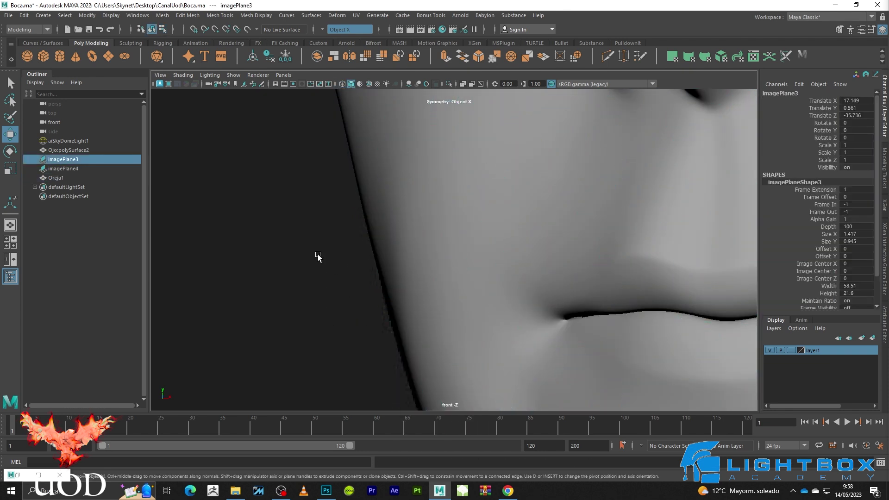
{"action": "scroll", "coordinate": [354, 260], "scroll_direction": "down", "scroll_amount": 4}
{"action": "key", "text": "q"}
{"action": "scroll", "coordinate": [370, 250], "scroll_direction": "down", "scroll_amount": 2}
{"action": "scroll", "coordinate": [382, 256], "scroll_direction": "down", "scroll_amount": 2}
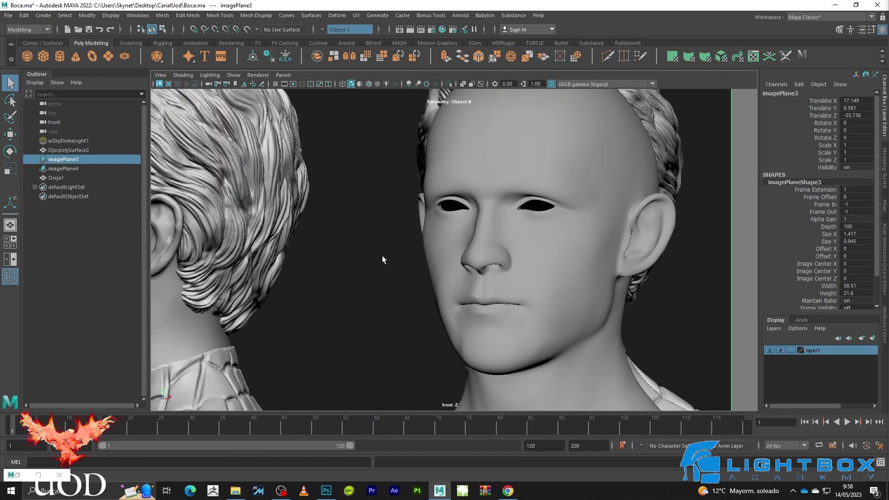
{"action": "scroll", "coordinate": [381, 267], "scroll_direction": "up", "scroll_amount": 2}
{"action": "scroll", "coordinate": [393, 264], "scroll_direction": "up", "scroll_amount": 3}
{"action": "scroll", "coordinate": [430, 243], "scroll_direction": "up", "scroll_amount": 3}
{"action": "left_click", "coordinate": [454, 230]}
{"action": "scroll", "coordinate": [423, 234], "scroll_direction": "up", "scroll_amount": 2}
{"action": "key", "text": "1"}
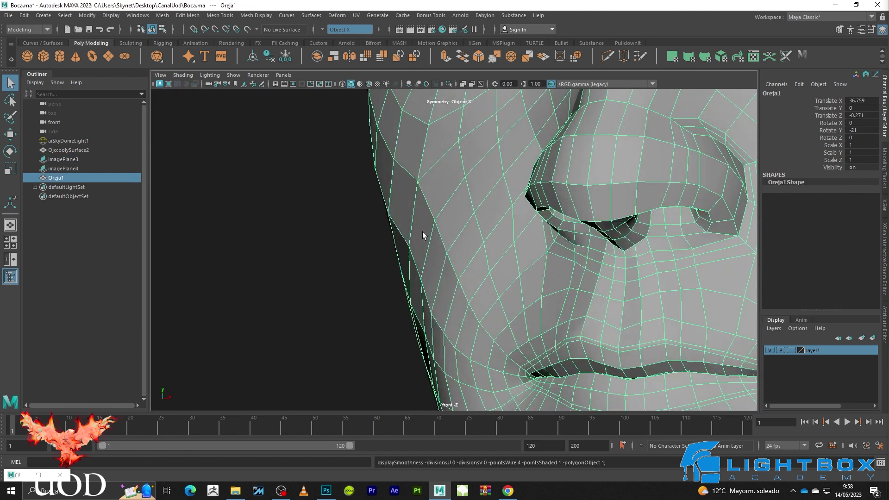
{"action": "scroll", "coordinate": [422, 250], "scroll_direction": "down", "scroll_amount": 2}
{"action": "scroll", "coordinate": [378, 196], "scroll_direction": "up", "scroll_amount": 5}
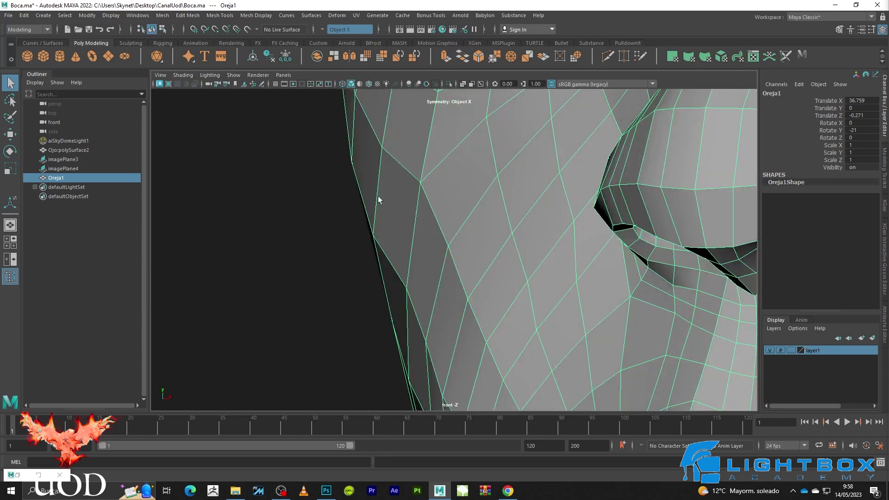
In vertex mode, pick a cheek contour vertex beside the nose and compare smooth previews
{"action": "key", "text": "F9"}
{"action": "left_click", "coordinate": [375, 234]}
{"action": "key", "text": "3"}
{"action": "key", "text": "w"}
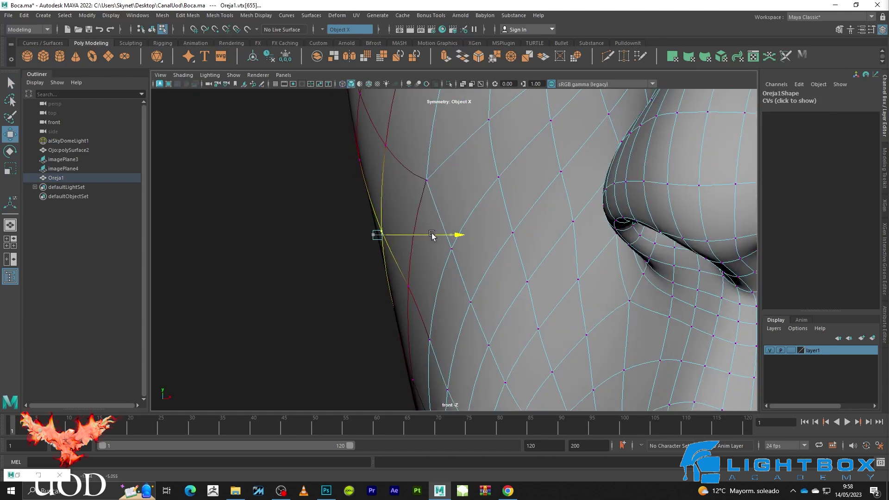
{"action": "key", "text": "2"}
{"action": "key", "text": "3"}
{"action": "key", "text": "1"}
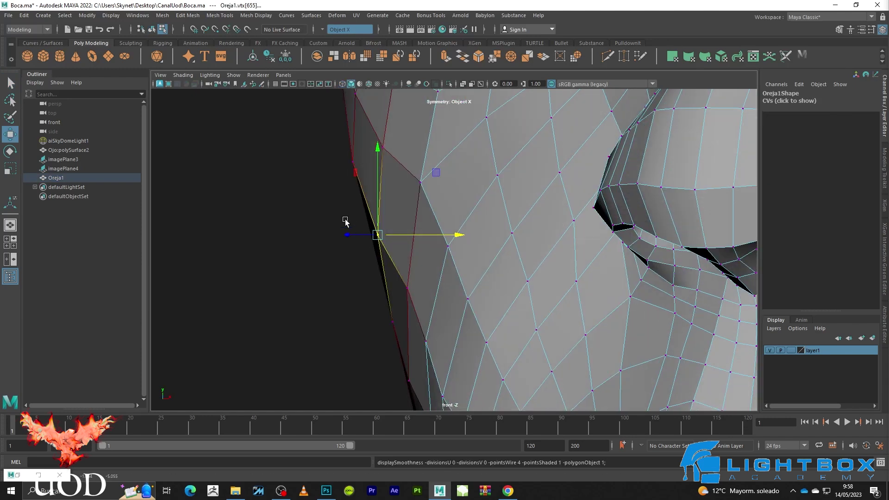
{"action": "scroll", "coordinate": [407, 267], "scroll_direction": "up", "scroll_amount": 2}
Nudge the neighbouring cheek contour vertex along X onto the reference outline
{"action": "left_click", "coordinate": [382, 280]}
{"action": "key", "text": "3"}
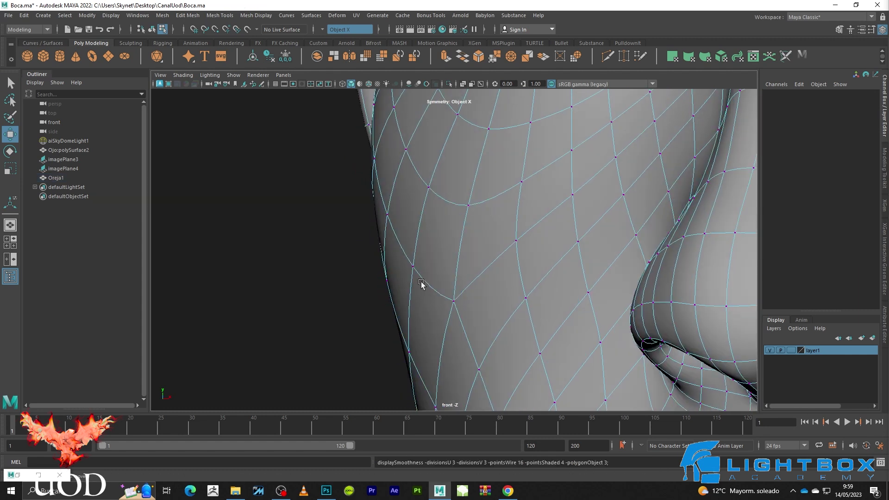
{"action": "key", "text": "4"}
{"action": "left_click", "coordinate": [384, 283]}
{"action": "key", "text": "5"}
{"action": "key", "text": "1"}
{"action": "key", "text": "3"}
{"action": "left_click_drag", "start_coordinate": [419, 283], "coordinate": [425, 282]}
Return to object mode and orbit the head in the perspective view
{"action": "right_click_drag", "start_coordinate": [419, 229], "coordinate": [419, 190]}
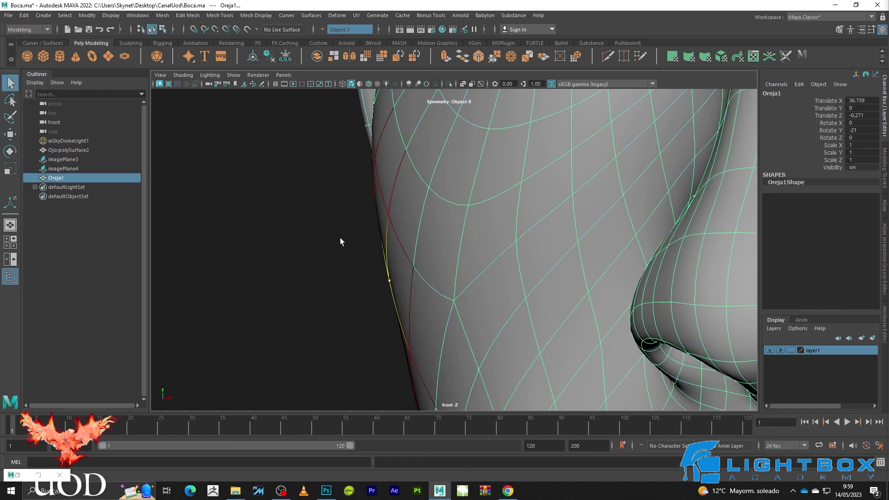
{"action": "key", "text": "ctrl+h"}
{"action": "left_click", "coordinate": [341, 238]}
{"action": "key", "text": "space"}
{"action": "key", "text": "space"}
{"action": "key", "text": "space"}
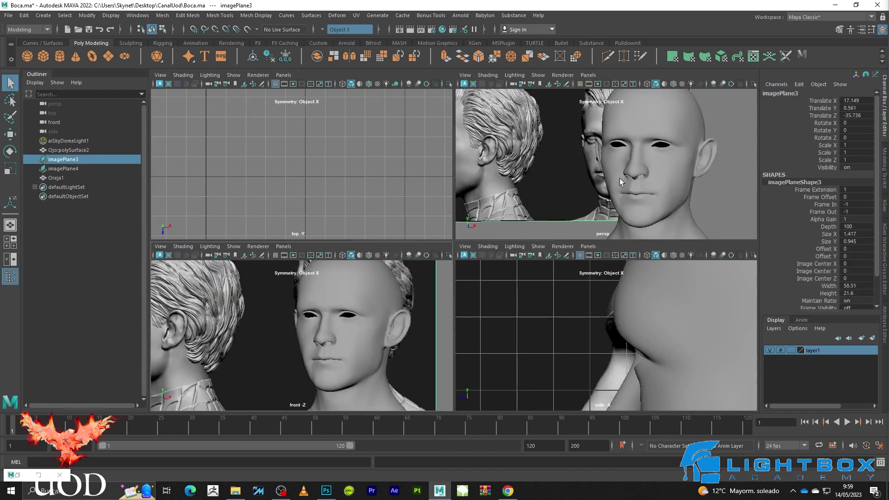
{"action": "key", "text": "space"}
{"action": "mouse_move", "coordinate": [593, 185]}
{"action": "left_mouse_down", "text": "alt"}
{"action": "mouse_move", "coordinate": [613, 204]}
{"action": "mouse_move", "coordinate": [580, 177]}
{"action": "mouse_move", "coordinate": [525, 248]}
{"action": "left_mouse_up", "text": "alt"}
Compare smoothed and unsmoothed head previews and inspect a cheek vertex above the mouth
{"action": "scroll", "coordinate": [500, 160], "scroll_direction": "up", "scroll_amount": 5}
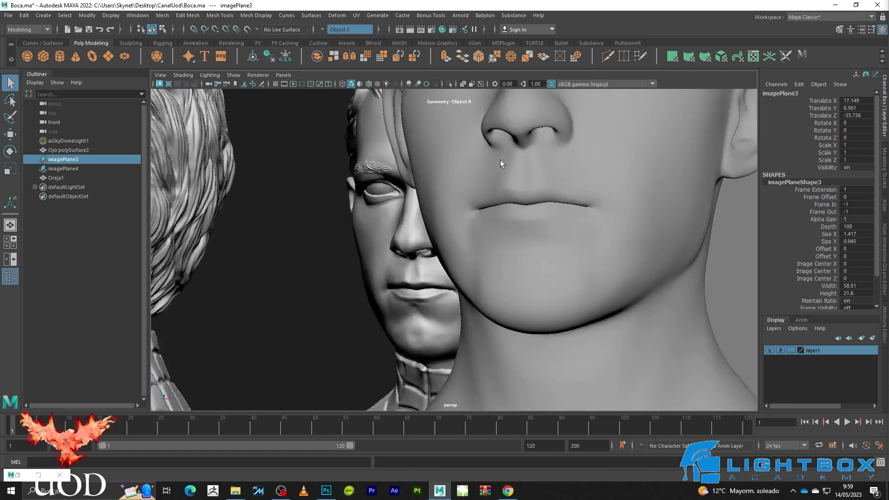
{"action": "key", "text": "ctrl+shift+h"}
{"action": "key", "text": "1"}
{"action": "mouse_move", "coordinate": [448, 203]}
{"action": "left_mouse_down", "text": "alt"}
{"action": "mouse_move", "coordinate": [502, 185]}
{"action": "mouse_move", "coordinate": [456, 113]}
{"action": "left_mouse_up", "text": "alt"}
{"action": "scroll", "coordinate": [455, 221], "scroll_direction": "up", "scroll_amount": 5}
{"action": "scroll", "coordinate": [454, 221], "scroll_direction": "down", "scroll_amount": 3}
{"action": "key", "text": "F9"}
{"action": "left_click", "coordinate": [447, 178]}
{"action": "key", "text": "w"}
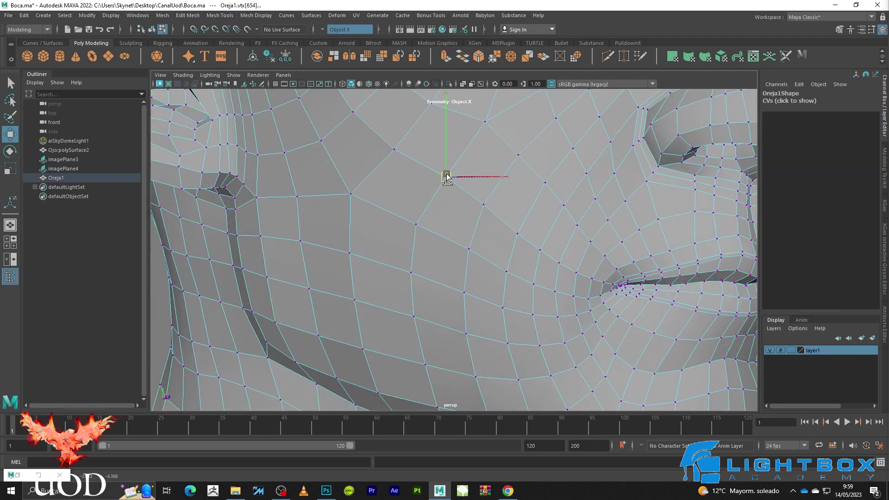
{"action": "left_click_drag", "start_coordinate": [443, 179], "coordinate": [420, 250], "text": "alt"}
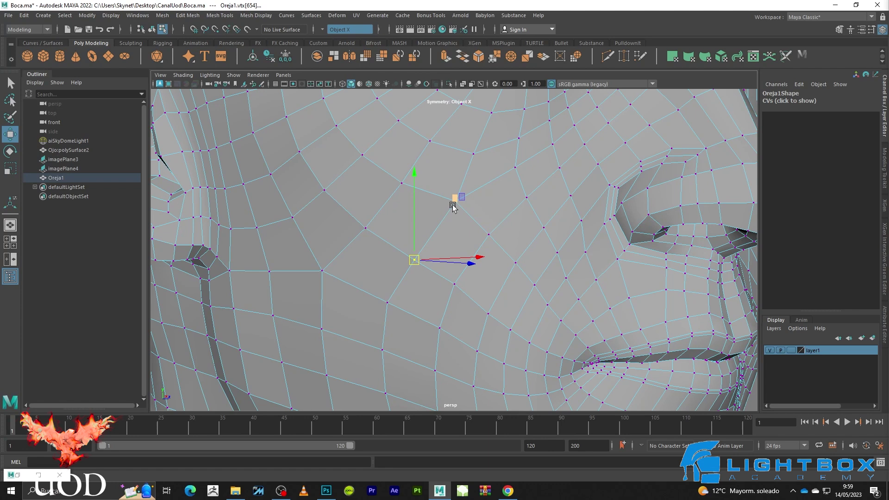
{"action": "left_click_drag", "start_coordinate": [478, 229], "coordinate": [437, 228], "text": "alt"}
{"action": "key", "text": "q"}
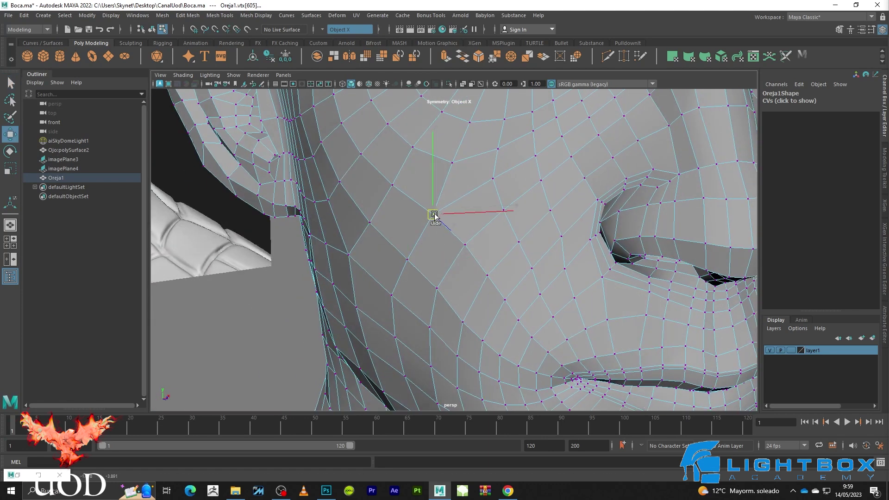
{"action": "scroll", "coordinate": [435, 216], "scroll_direction": "down", "scroll_amount": 5}
Review the head from frontal and three-quarter views, then zoom in near the mouth
{"action": "left_click", "coordinate": [726, 260]}
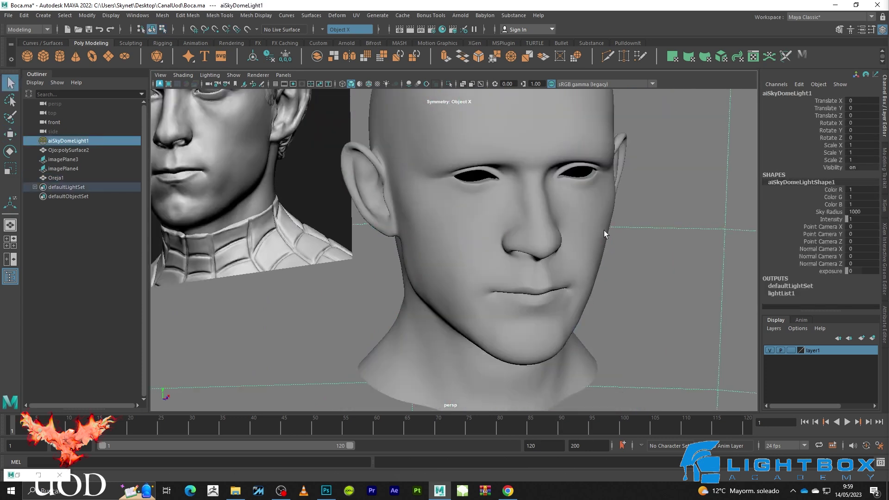
{"action": "left_click_drag", "start_coordinate": [604, 230], "coordinate": [609, 245], "text": "alt"}
{"action": "left_click_drag", "start_coordinate": [621, 279], "coordinate": [646, 294], "text": "alt"}
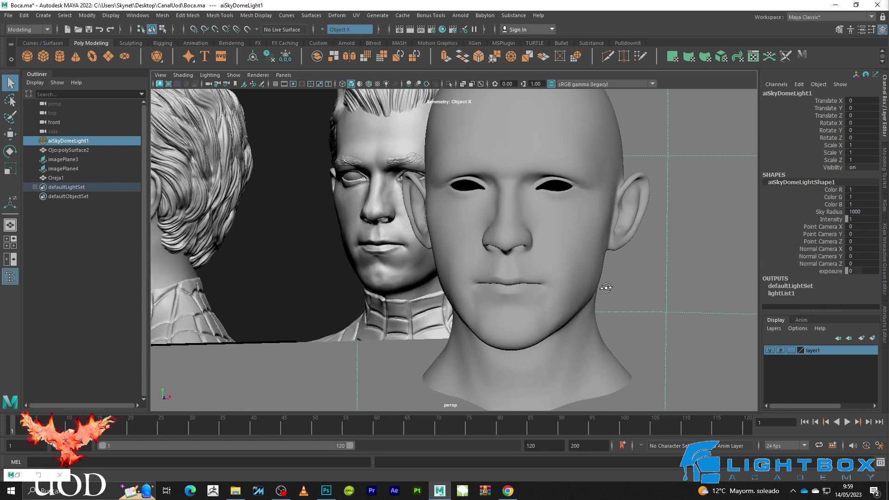
{"action": "left_click_drag", "start_coordinate": [646, 293], "coordinate": [526, 298], "text": "alt"}
{"action": "scroll", "coordinate": [499, 266], "scroll_direction": "up", "scroll_amount": 5}
{"action": "scroll", "coordinate": [499, 266], "scroll_direction": "up", "scroll_amount": 2}
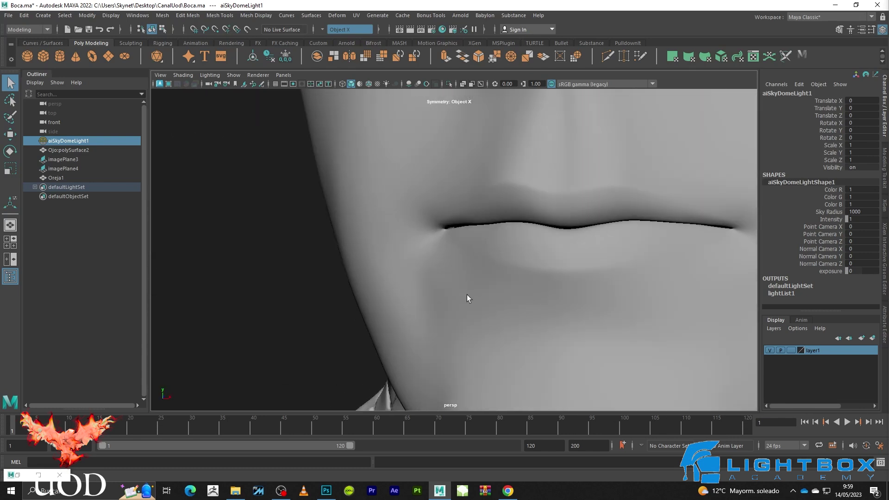
{"action": "left_click", "coordinate": [468, 271]}
{"action": "left_click_drag", "start_coordinate": [468, 272], "coordinate": [528, 272], "text": "alt"}
{"action": "scroll", "coordinate": [546, 228], "scroll_direction": "up", "scroll_amount": 3}
{"action": "scroll", "coordinate": [546, 228], "scroll_direction": "up", "scroll_amount": 2}
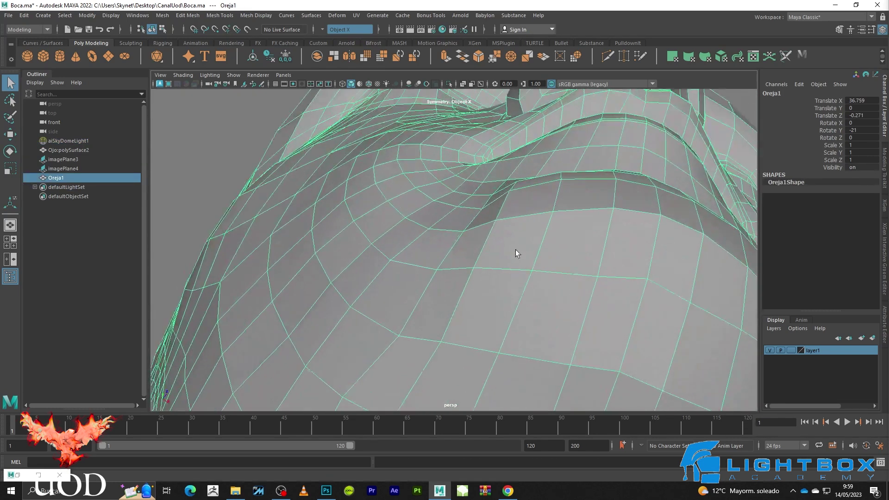
Select the edge below the lower lip and slide it outward along X
{"action": "right_click_drag", "start_coordinate": [515, 249], "coordinate": [506, 219]}
{"action": "left_click", "coordinate": [501, 210]}
{"action": "left_click_drag", "start_coordinate": [501, 210], "coordinate": [518, 285], "text": "alt"}
{"action": "left_click", "coordinate": [499, 290]}
{"action": "key", "text": "w"}
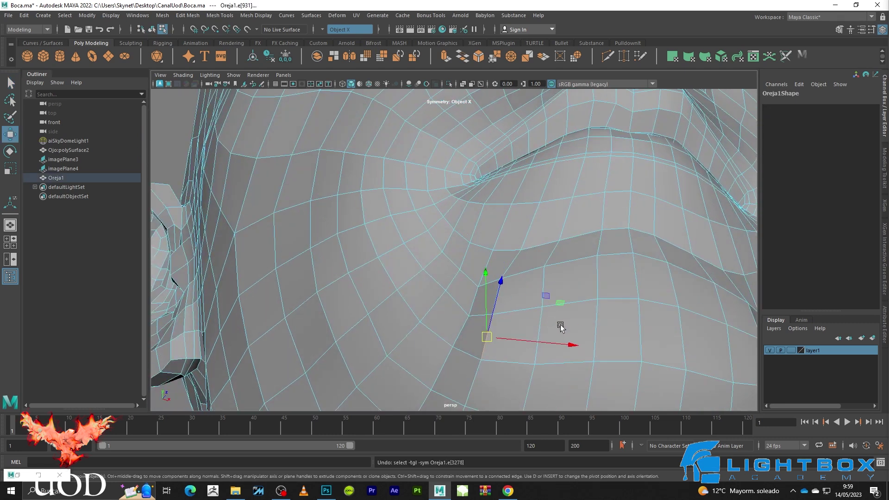
{"action": "key", "text": "ctrl+z"}
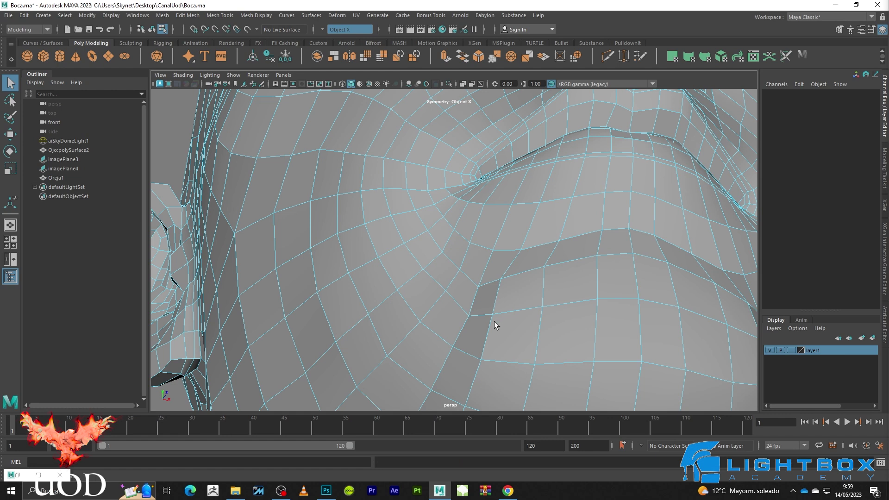
{"action": "left_click", "coordinate": [489, 328]}
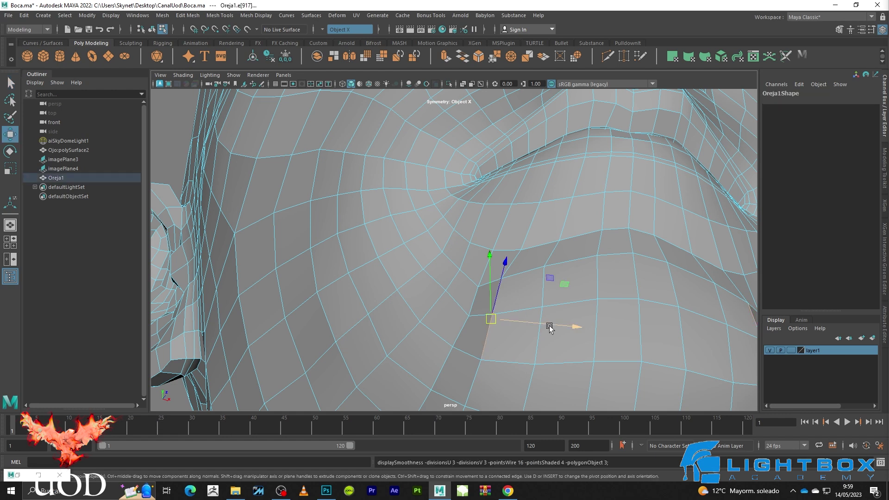
{"action": "left_click_drag", "start_coordinate": [550, 327], "coordinate": [565, 327]}
Clear the edge selection and orbit out to review the whole head
{"action": "scroll", "coordinate": [585, 214], "scroll_direction": "down", "scroll_amount": 5}
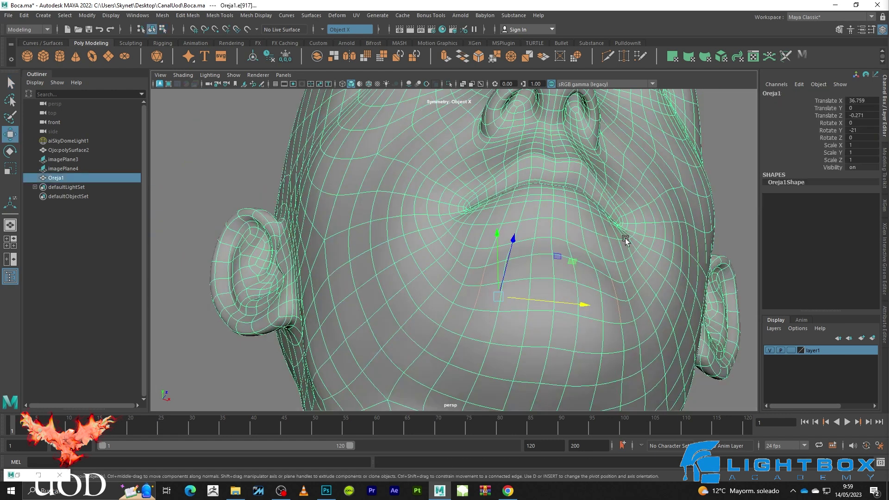
{"action": "key", "text": "q"}
{"action": "left_click", "coordinate": [665, 163]}
{"action": "left_click_drag", "start_coordinate": [665, 162], "coordinate": [641, 258], "text": "alt"}
{"action": "scroll", "coordinate": [523, 260], "scroll_direction": "down", "scroll_amount": 5}
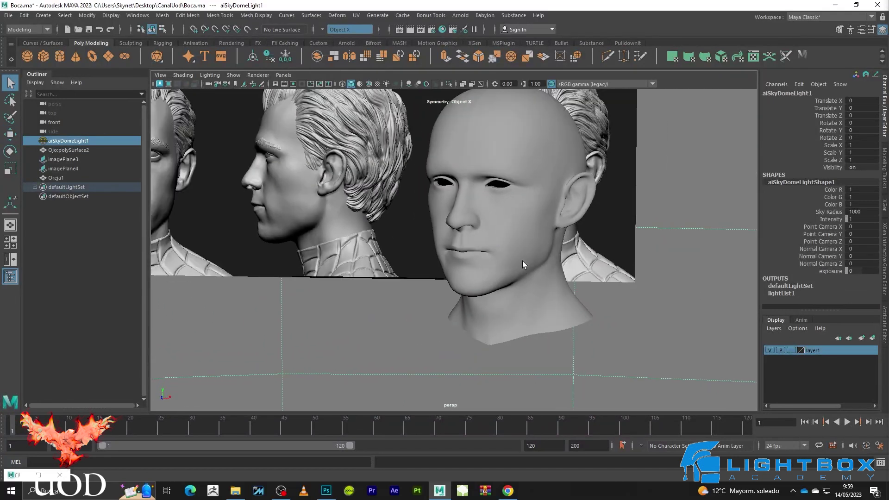
{"action": "scroll", "coordinate": [416, 303], "scroll_direction": "up", "scroll_amount": 3}
{"action": "scroll", "coordinate": [413, 304], "scroll_direction": "up", "scroll_amount": 3}
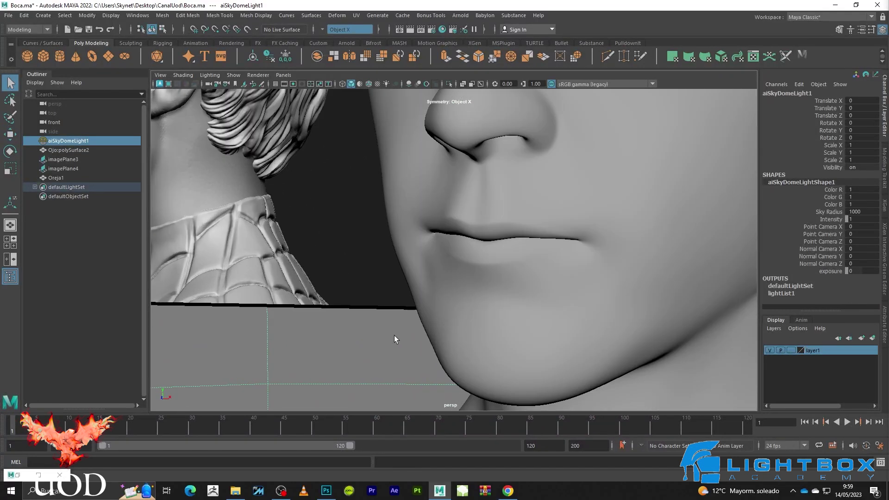
{"action": "scroll", "coordinate": [417, 324], "scroll_direction": "up", "scroll_amount": 2}
{"action": "left_click", "coordinate": [434, 312]}
{"action": "scroll", "coordinate": [434, 313], "scroll_direction": "up", "scroll_amount": 3}
{"action": "scroll", "coordinate": [444, 334], "scroll_direction": "up", "scroll_amount": 3}
Move a jaw-outline vertex outward along X and check the smoothed shape
{"action": "key", "text": "F9"}
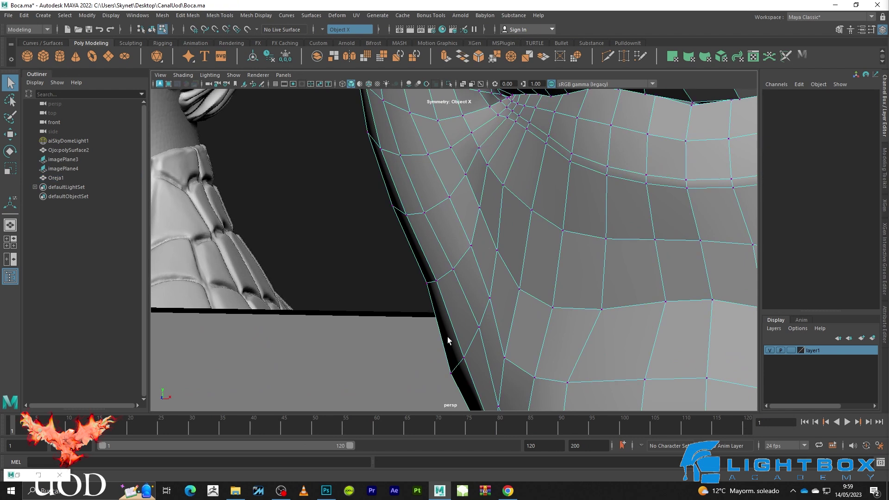
{"action": "left_click_drag", "start_coordinate": [455, 368], "coordinate": [437, 385]}
{"action": "key", "text": "f"}
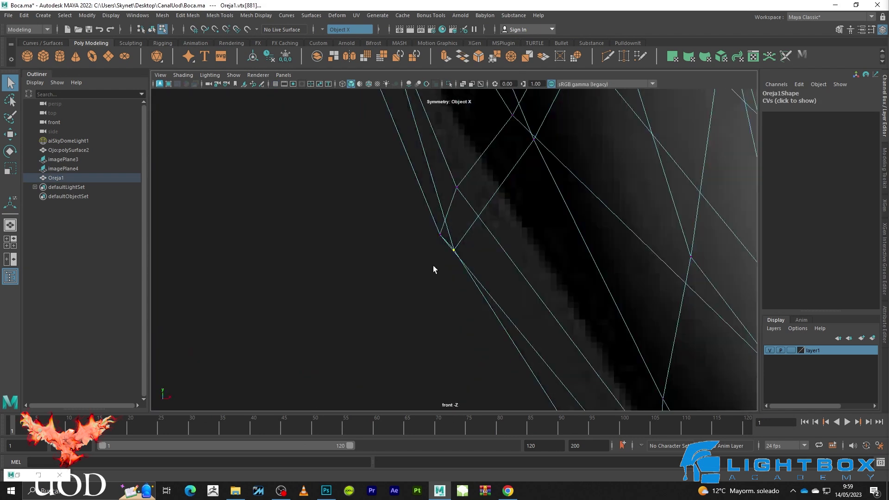
{"action": "key", "text": "w"}
{"action": "scroll", "coordinate": [429, 259], "scroll_direction": "down", "scroll_amount": 5}
{"action": "scroll", "coordinate": [454, 241], "scroll_direction": "up", "scroll_amount": 2}
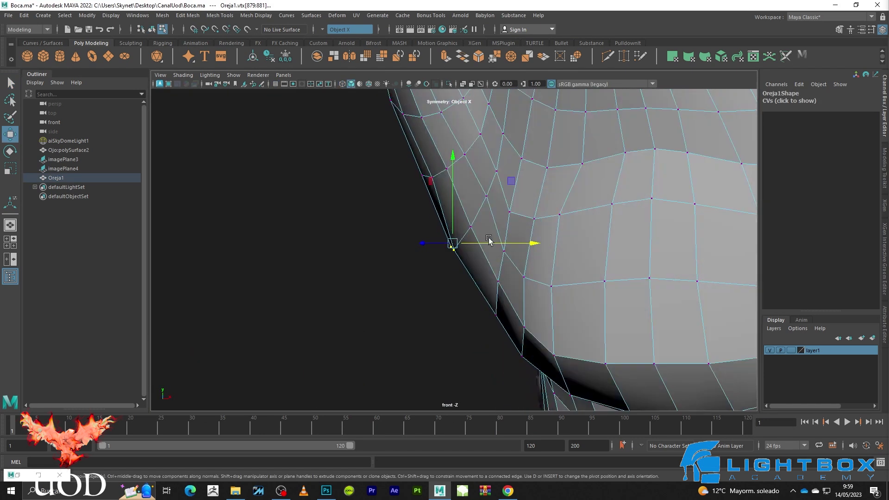
{"action": "scroll", "coordinate": [502, 250], "scroll_direction": "up", "scroll_amount": 2}
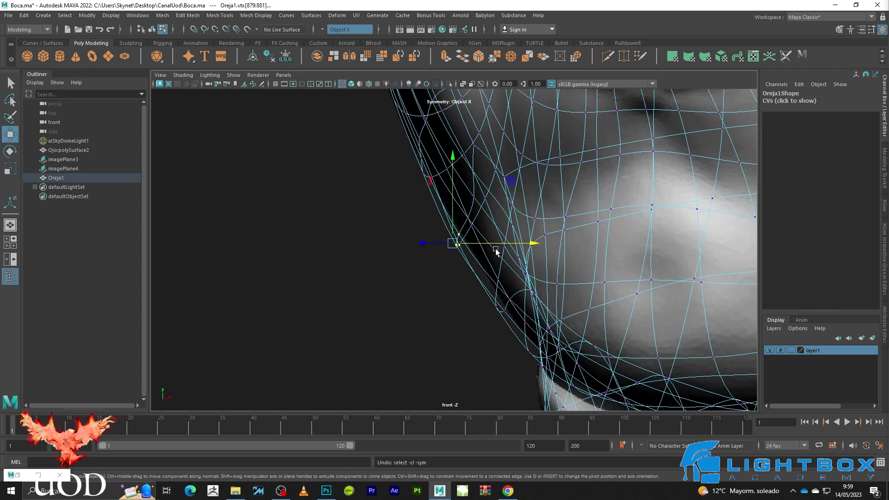
{"action": "left_click_drag", "start_coordinate": [492, 243], "coordinate": [501, 241]}
{"action": "key", "text": "5"}
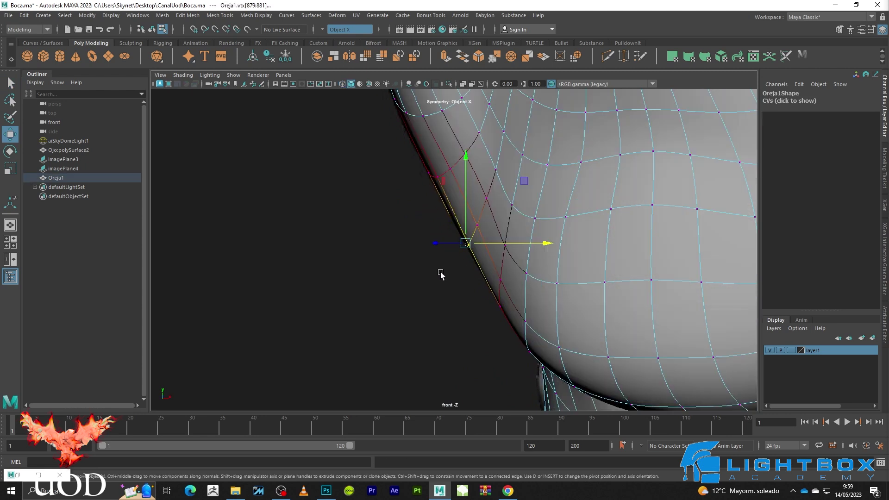
{"action": "left_click", "coordinate": [411, 198]}
{"action": "scroll", "coordinate": [456, 298], "scroll_direction": "down", "scroll_amount": 2}
{"action": "scroll", "coordinate": [499, 332], "scroll_direction": "up", "scroll_amount": 2}
{"action": "scroll", "coordinate": [472, 293], "scroll_direction": "up", "scroll_amount": 2}
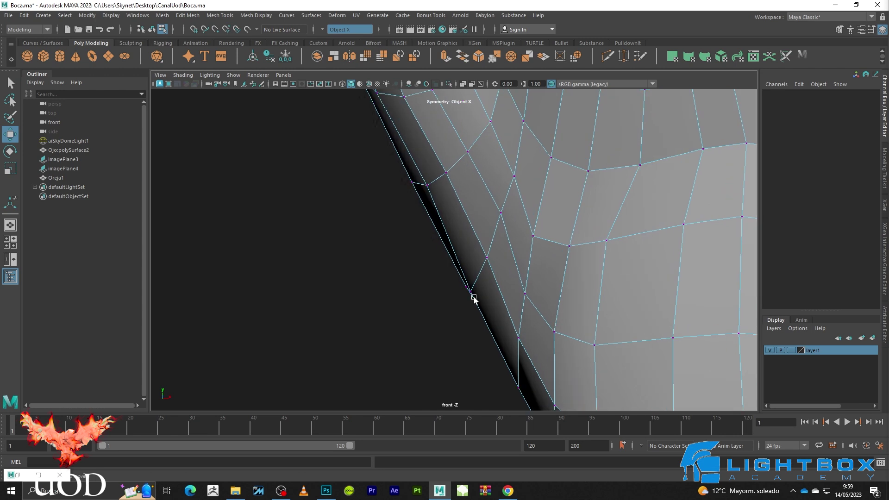
Push a cheek-outline vertex outward along X against the wireframe reference
{"action": "key", "text": "4"}
{"action": "left_click", "coordinate": [471, 291]}
{"action": "key", "text": "5"}
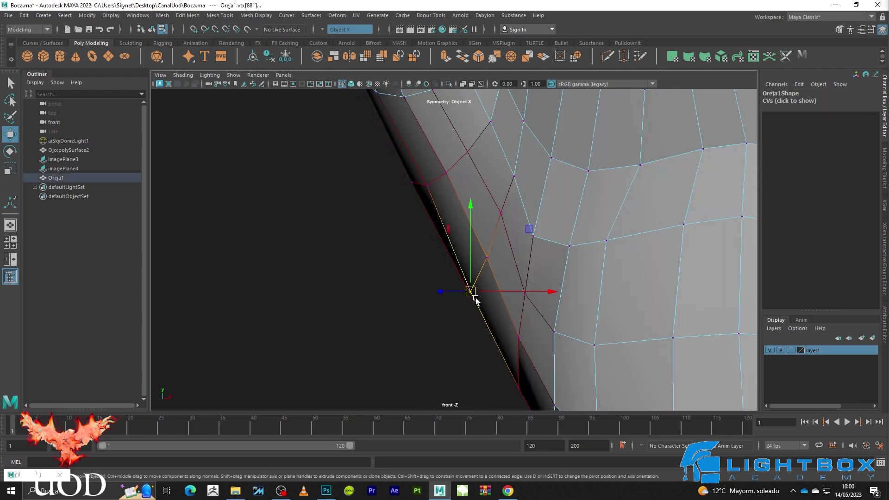
{"action": "left_click", "coordinate": [460, 312]}
{"action": "scroll", "coordinate": [461, 312], "scroll_direction": "down", "scroll_amount": 2}
{"action": "scroll", "coordinate": [452, 324], "scroll_direction": "down", "scroll_amount": 1}
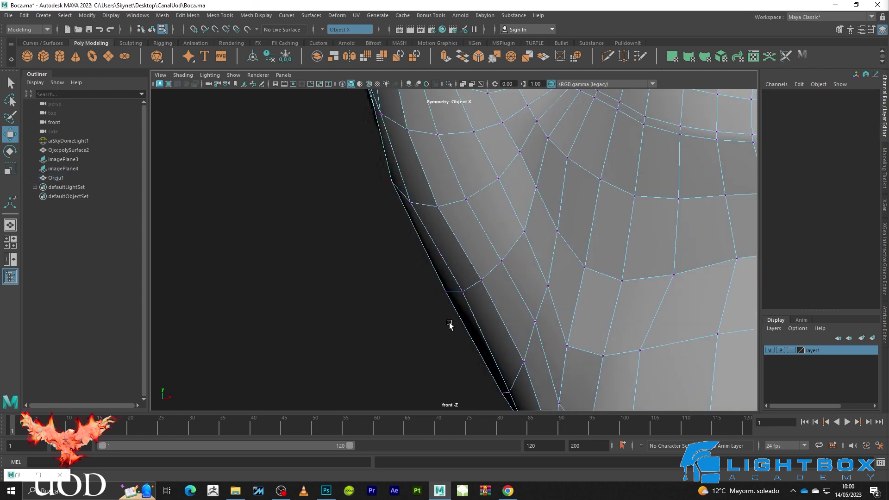
{"action": "key", "text": "4"}
{"action": "left_click_drag", "start_coordinate": [392, 234], "coordinate": [463, 211]}
{"action": "key", "text": "5"}
{"action": "left_click", "coordinate": [416, 268]}
{"action": "key", "text": "1"}
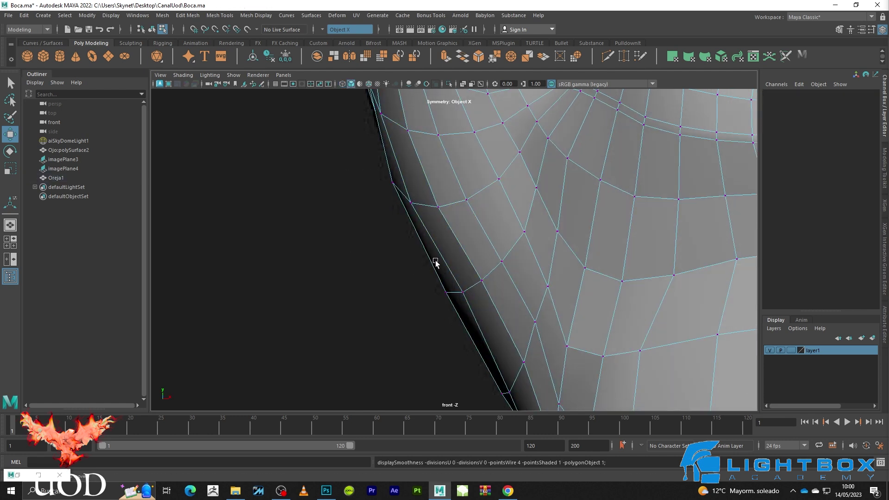
{"action": "scroll", "coordinate": [433, 261], "scroll_direction": "down", "scroll_amount": 2}
{"action": "scroll", "coordinate": [429, 201], "scroll_direction": "down", "scroll_amount": 1}
Select cheek vertices beside the mouth corner, comparing smoothed and faceted previews
{"action": "key", "text": "4"}
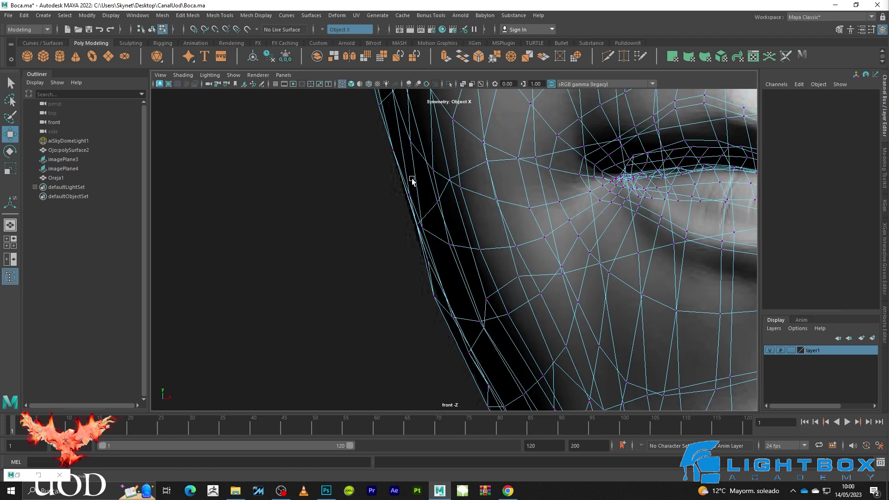
{"action": "left_click", "coordinate": [407, 189]}
{"action": "key", "text": "w"}
{"action": "key", "text": "5"}
{"action": "key", "text": "3"}
{"action": "left_click", "coordinate": [443, 170]}
{"action": "key", "text": "1"}
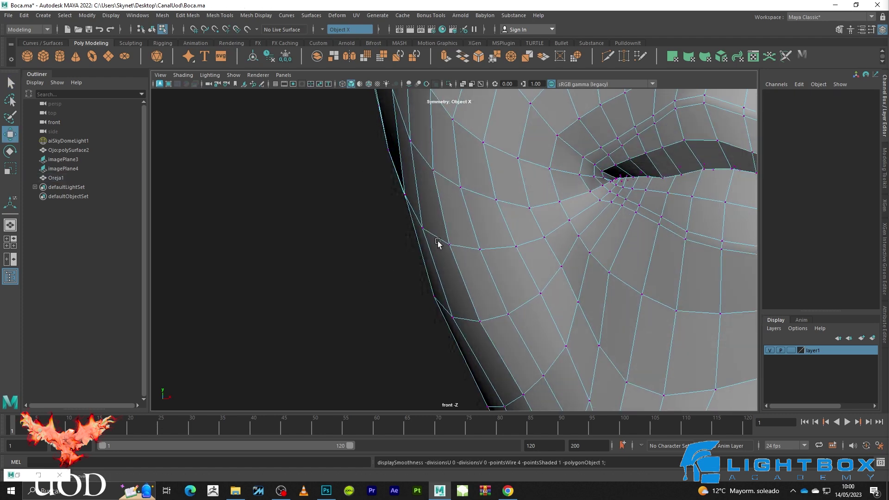
{"action": "key", "text": "3"}
{"action": "left_click", "coordinate": [451, 243]}
{"action": "key", "text": "1"}
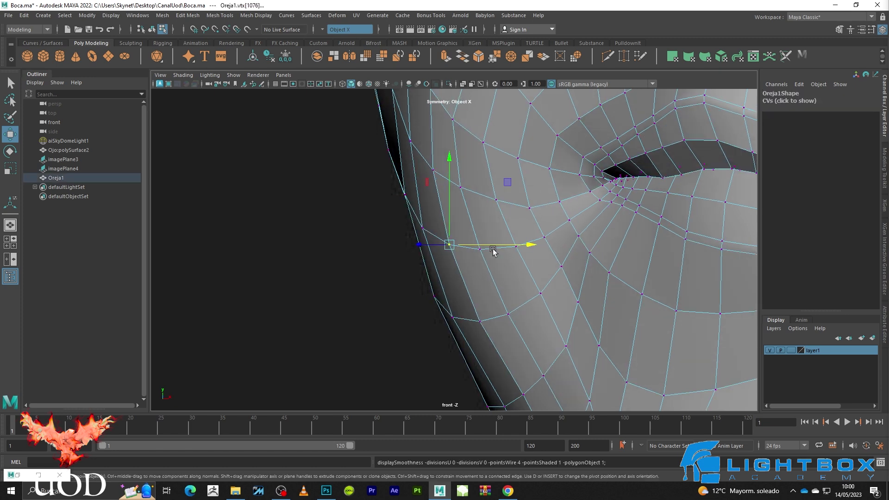
{"action": "left_click", "coordinate": [486, 323]}
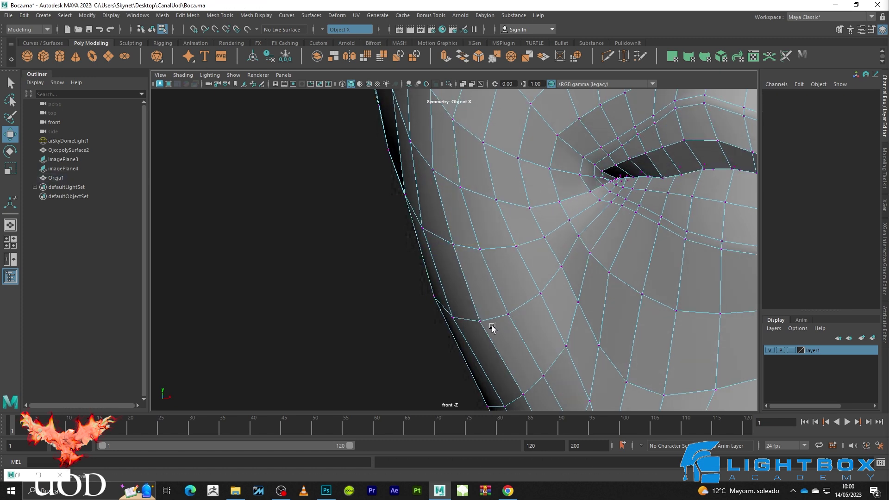
{"action": "key", "text": "3"}
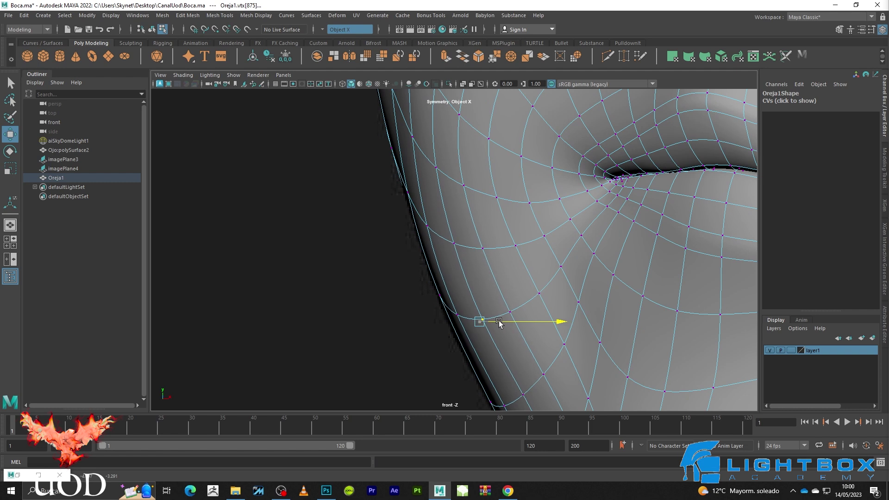
{"action": "right_click_drag", "start_coordinate": [498, 320], "coordinate": [558, 145]}
Marquee-select the cheek-outline vertices of the head mesh in vertex mode
{"action": "key", "text": "q"}
{"action": "left_click", "coordinate": [369, 276]}
{"action": "scroll", "coordinate": [393, 290], "scroll_direction": "down", "scroll_amount": 5}
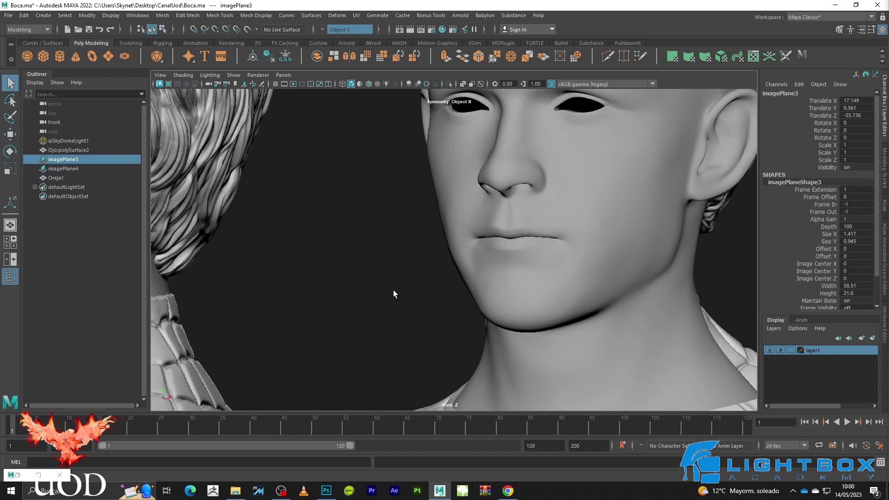
{"action": "scroll", "coordinate": [480, 307], "scroll_direction": "up", "scroll_amount": 4}
{"action": "scroll", "coordinate": [503, 280], "scroll_direction": "up", "scroll_amount": 2}
{"action": "left_click", "coordinate": [473, 184]}
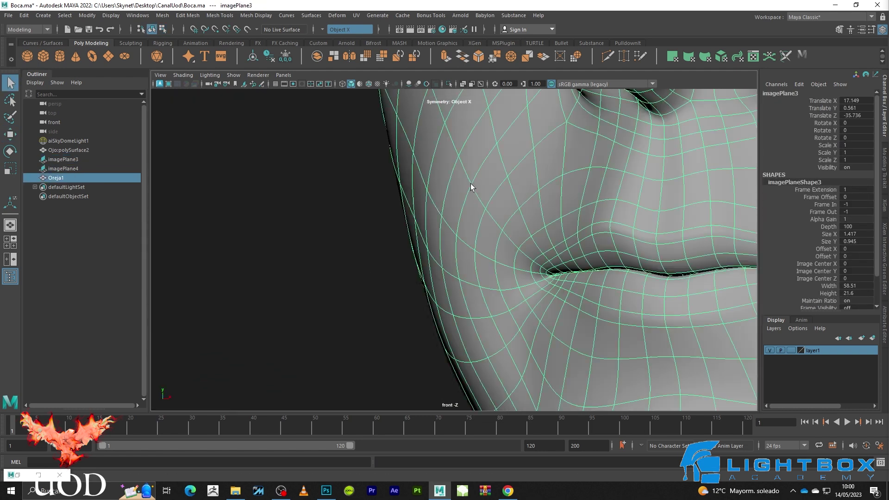
{"action": "scroll", "coordinate": [458, 209], "scroll_direction": "up", "scroll_amount": 3}
{"action": "right_click_drag", "start_coordinate": [458, 213], "coordinate": [437, 180]}
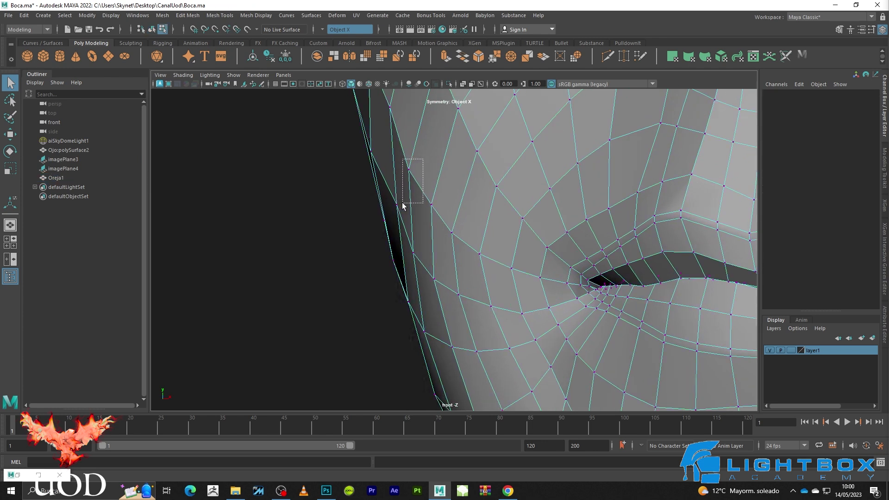
{"action": "left_click_drag", "start_coordinate": [402, 205], "coordinate": [404, 203]}
Pull the cheek vertices outward along X, checking with X-ray and smooth preview
{"action": "key", "text": "alt+x"}
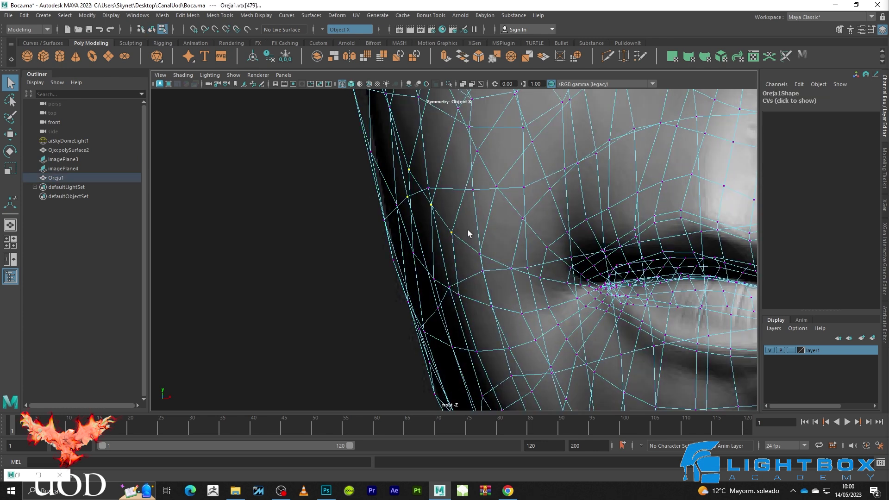
{"action": "key", "text": "alt+x"}
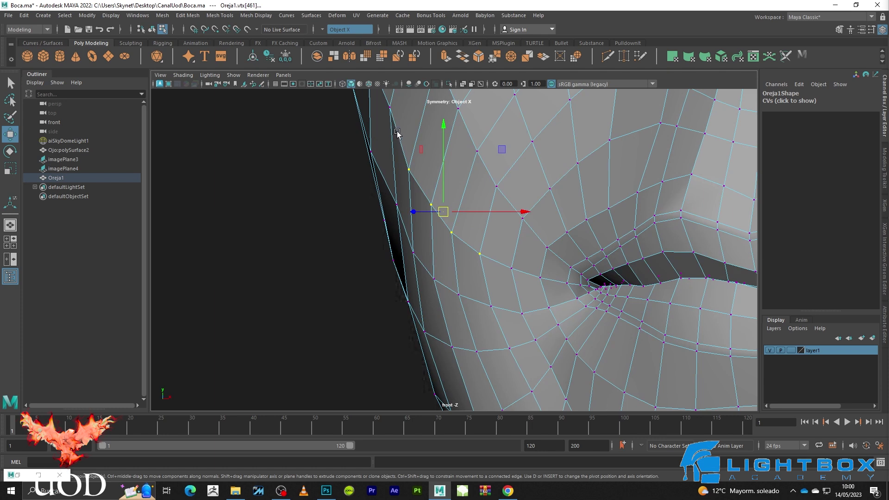
{"action": "key", "text": "3"}
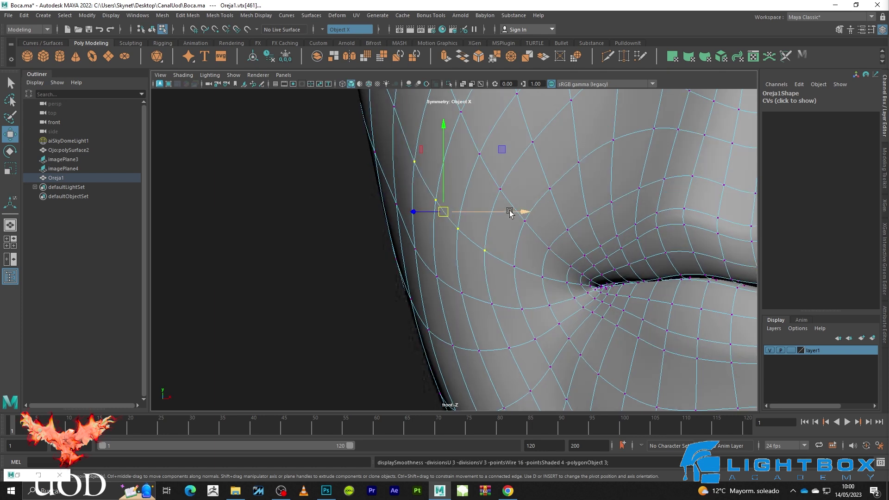
{"action": "left_click_drag", "start_coordinate": [505, 213], "coordinate": [526, 213]}
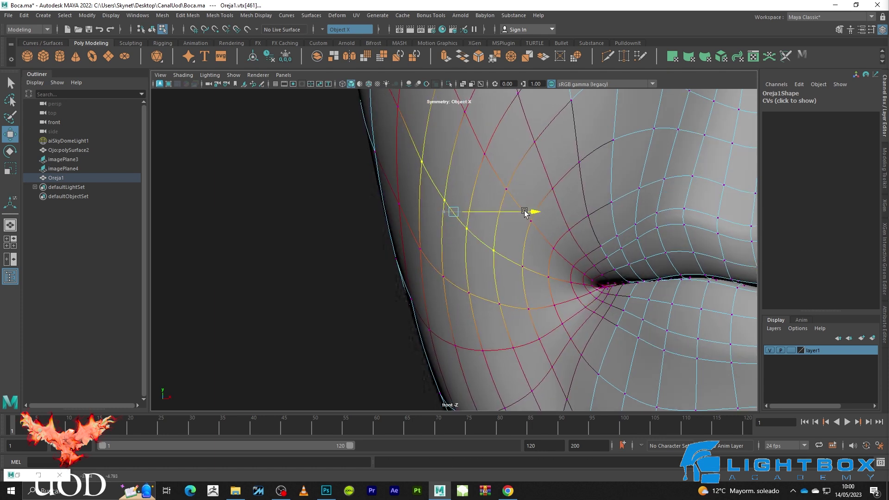
{"action": "key", "text": "alt+x"}
{"action": "key", "text": "alt+x"}
{"action": "key", "text": "1"}
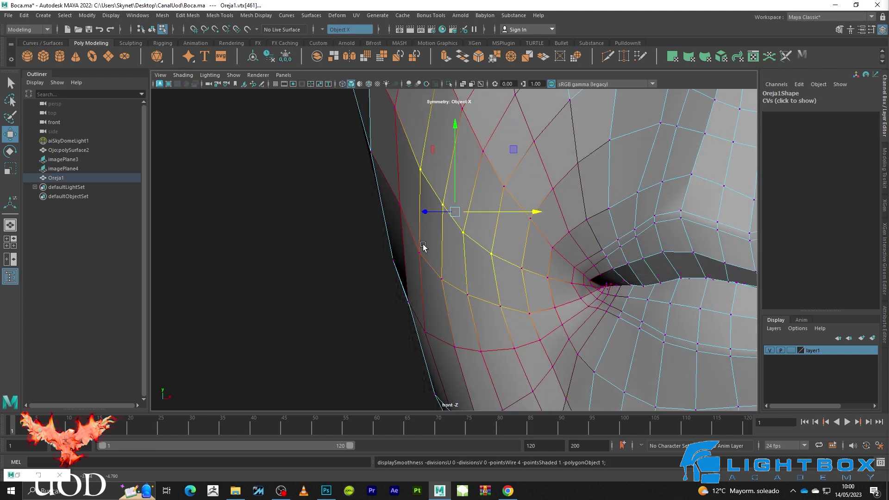
{"action": "left_click", "coordinate": [399, 206]}
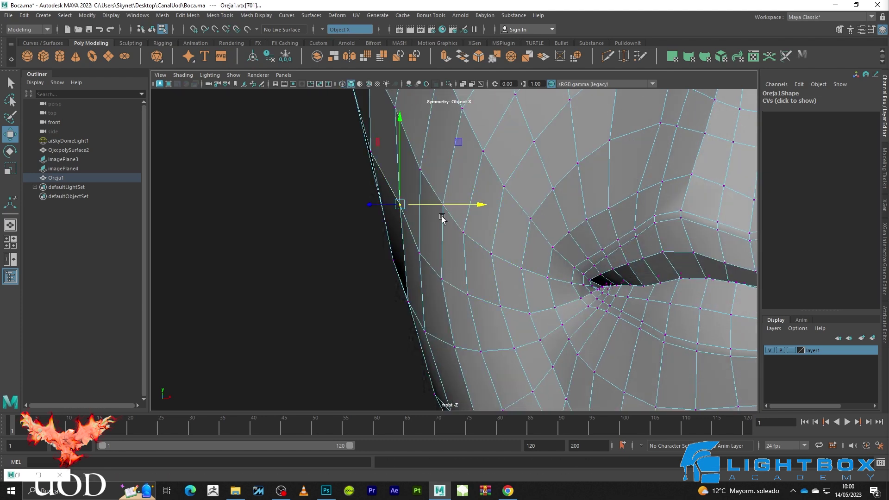
{"action": "key", "text": "3"}
Open context menus over the reference and select the front reference image plane
{"action": "right_click", "coordinate": [443, 178]}
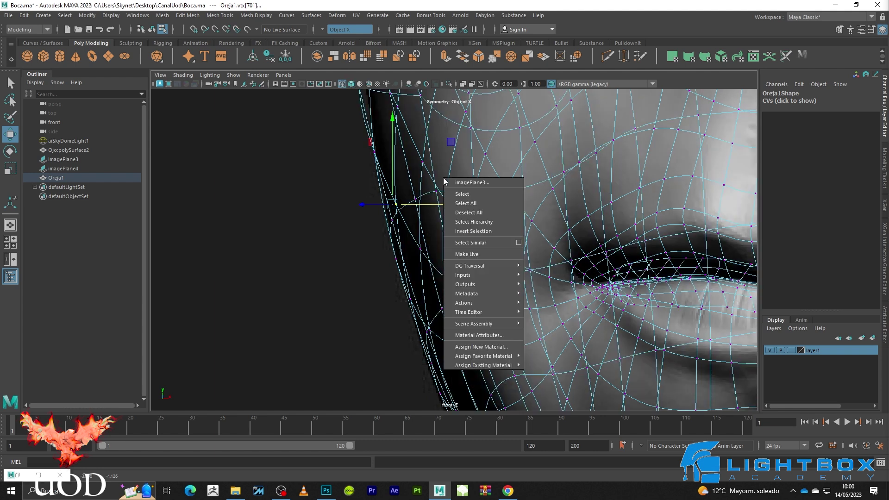
{"action": "right_click", "coordinate": [471, 185]}
{"action": "left_click", "coordinate": [342, 270]}
{"action": "scroll", "coordinate": [341, 270], "scroll_direction": "down", "scroll_amount": 5}
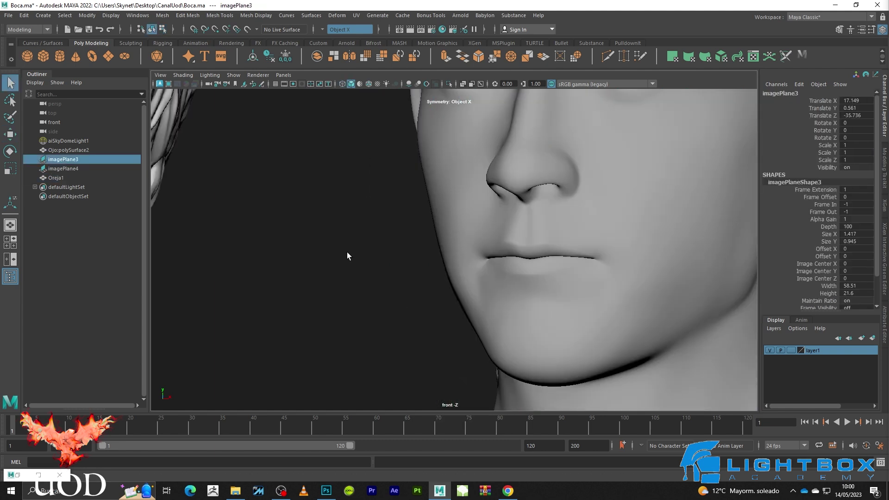
{"action": "scroll", "coordinate": [411, 241], "scroll_direction": "up", "scroll_amount": 2}
{"action": "scroll", "coordinate": [482, 268], "scroll_direction": "up", "scroll_amount": 5}
Select Oreja1 and enter vertex mode on its unsmoothed mesh in the front view
{"action": "left_click", "coordinate": [463, 214]}
{"action": "key", "text": "1"}
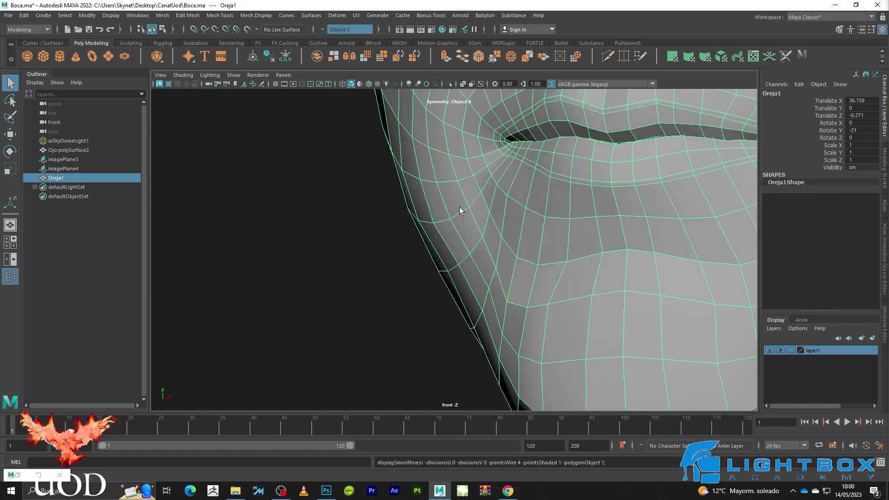
{"action": "scroll", "coordinate": [459, 207], "scroll_direction": "down", "scroll_amount": 2}
{"action": "scroll", "coordinate": [460, 215], "scroll_direction": "down", "scroll_amount": 2}
{"action": "key", "text": "F9"}
{"action": "scroll", "coordinate": [442, 199], "scroll_direction": "up", "scroll_amount": 2}
{"action": "scroll", "coordinate": [447, 207], "scroll_direction": "down", "scroll_amount": 2}
{"action": "key", "text": "4"}
{"action": "key", "text": "5"}
{"action": "scroll", "coordinate": [427, 214], "scroll_direction": "up", "scroll_amount": 3}
{"action": "scroll", "coordinate": [426, 213], "scroll_direction": "up", "scroll_amount": 3}
Pull the first jaw-outline vertex inward to follow the actor's jaw, then check smooth preview
{"action": "left_click", "coordinate": [416, 202]}
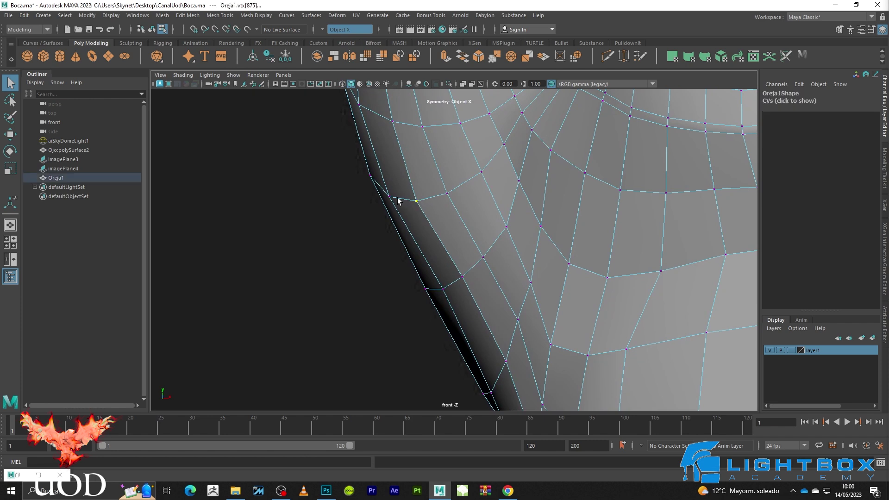
{"action": "left_click_drag", "start_coordinate": [450, 196], "coordinate": [453, 187]}
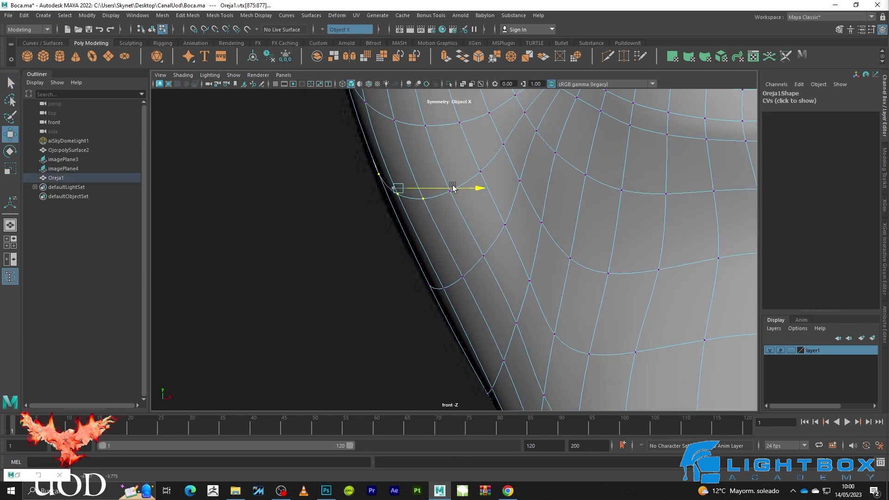
{"action": "left_click", "coordinate": [388, 212]}
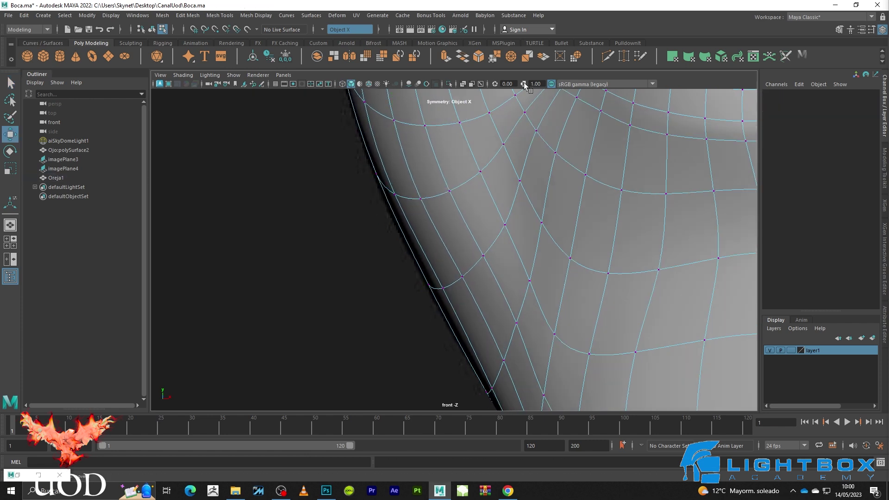
{"action": "type", "text": "1"}
{"action": "key", "text": "Return"}
{"action": "key", "text": "2"}
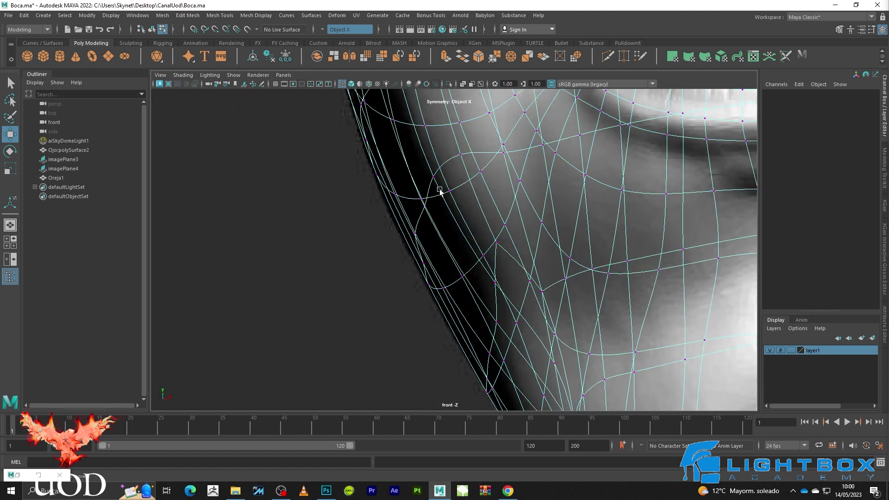
{"action": "key", "text": "1"}
Select the jaw-edge vertex below the mouth
{"action": "left_click", "coordinate": [332, 230]}
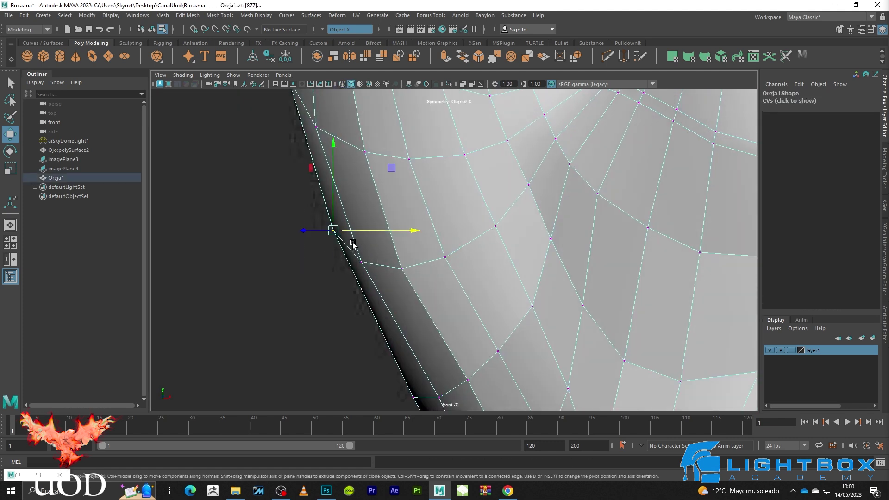
{"action": "left_click", "coordinate": [341, 296]}
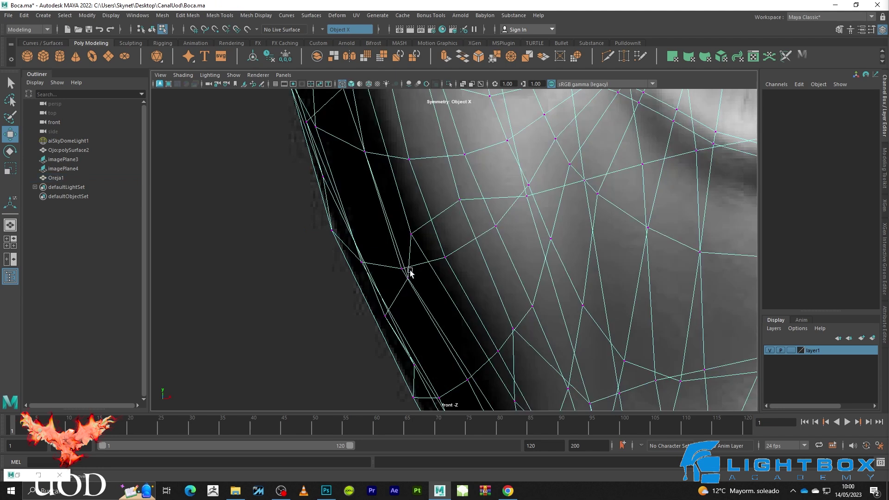
{"action": "left_click_drag", "start_coordinate": [407, 261], "coordinate": [393, 277]}
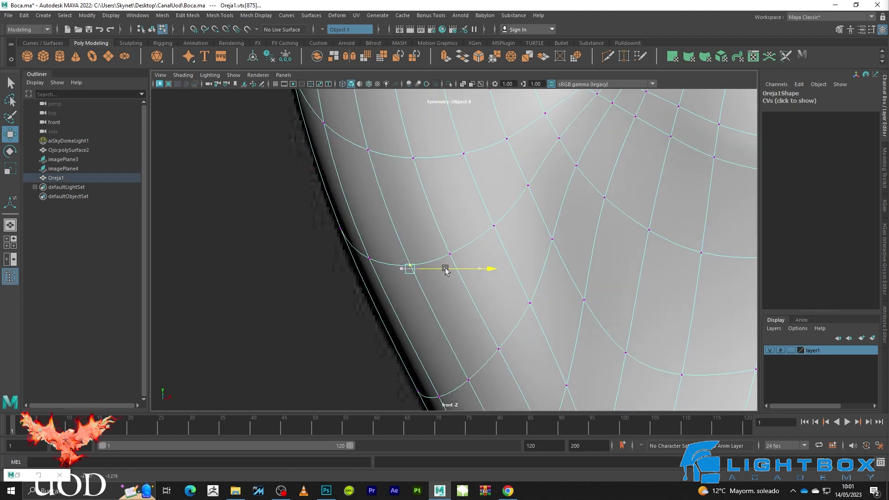
{"action": "scroll", "coordinate": [383, 200], "scroll_direction": "down", "scroll_amount": 2}
{"action": "scroll", "coordinate": [394, 269], "scroll_direction": "down", "scroll_amount": 2}
{"action": "scroll", "coordinate": [421, 293], "scroll_direction": "down", "scroll_amount": 2}
{"action": "scroll", "coordinate": [518, 208], "scroll_direction": "down", "scroll_amount": 1}
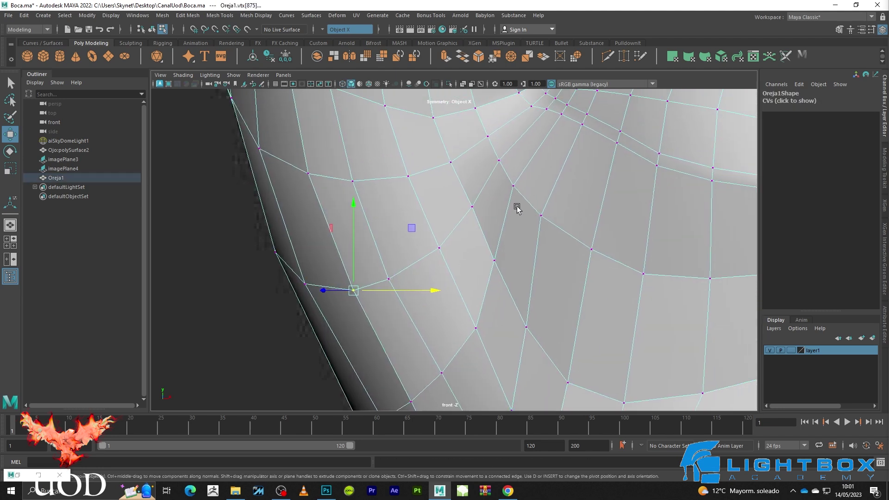
Turn on soft select for that vertex and ready the Move tool, checking the smoothed shape
{"action": "key", "text": "4"}
{"action": "key", "text": "q"}
{"action": "key", "text": "b"}
{"action": "key", "text": "w"}
{"action": "key", "text": "5"}
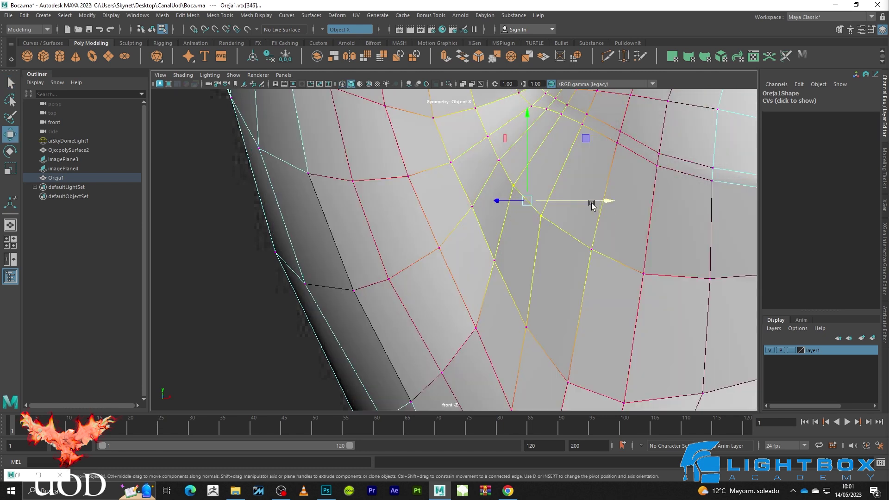
{"action": "key", "text": "3"}
{"action": "key", "text": "1"}
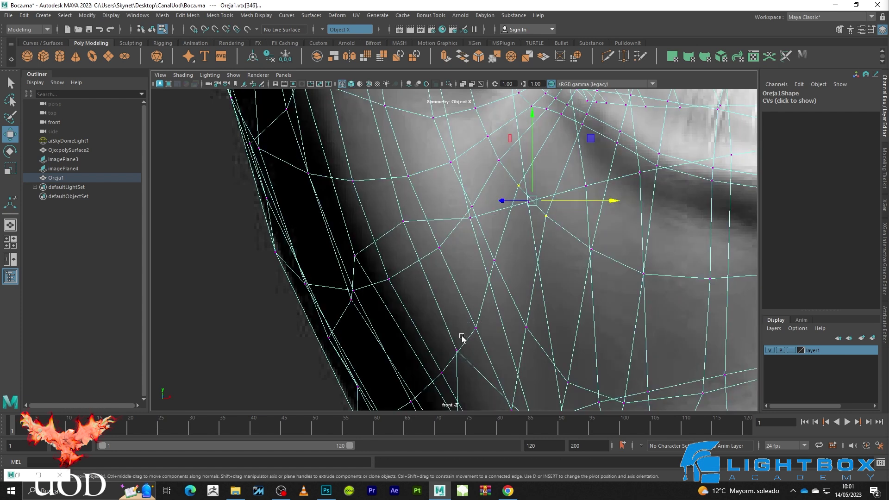
Select two more lower-face vertices, nudge them along X, and return to object mode
{"action": "left_click", "coordinate": [482, 327]}
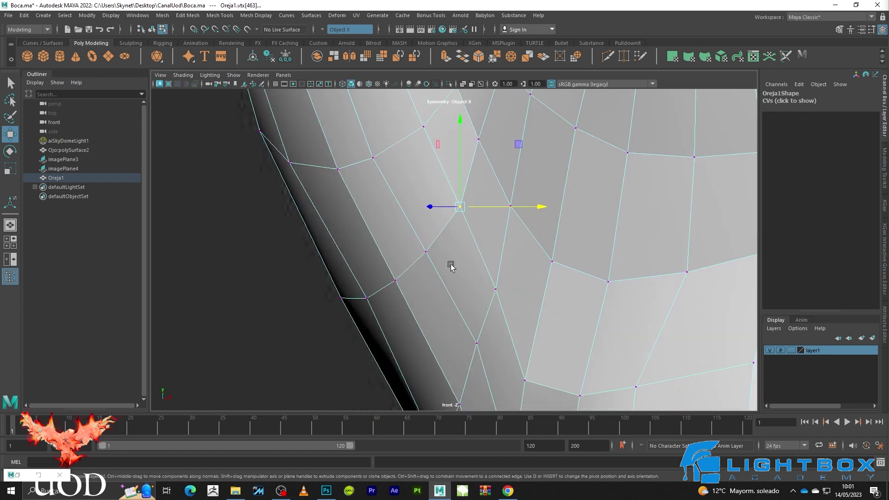
{"action": "key", "text": "q"}
{"action": "left_click", "coordinate": [431, 249], "text": "shift"}
{"action": "key", "text": "w"}
{"action": "key", "text": "5"}
{"action": "key", "text": "3"}
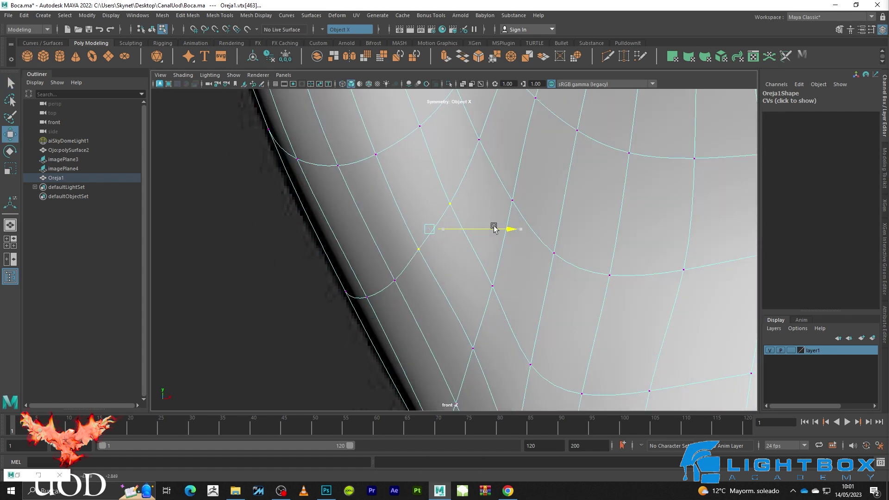
{"action": "right_click_drag", "start_coordinate": [419, 180], "coordinate": [463, 164]}
Switch to four views and orbit the perspective view beside the profile reference
{"action": "scroll", "coordinate": [349, 285], "scroll_direction": "down", "scroll_amount": 5}
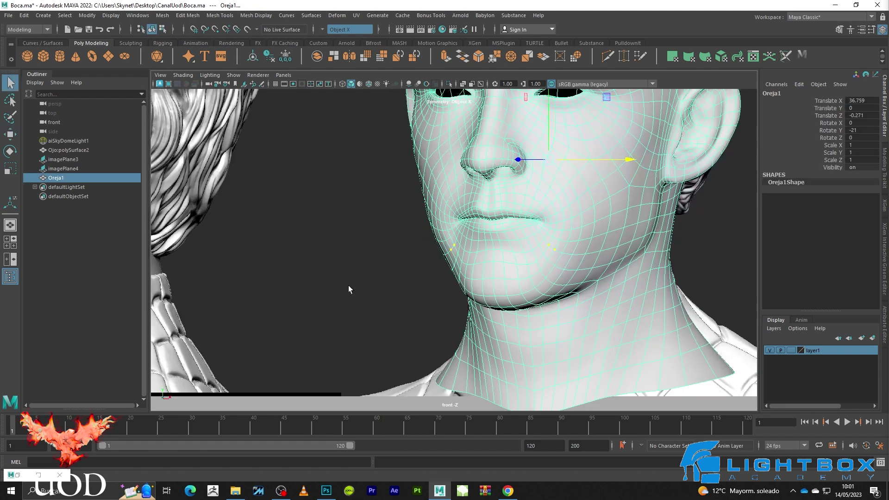
{"action": "left_click", "coordinate": [354, 274]}
{"action": "key", "text": "space"}
{"action": "key", "text": "space"}
{"action": "mouse_move", "coordinate": [575, 159]}
{"action": "left_mouse_down", "text": "alt"}
{"action": "mouse_move", "coordinate": [671, 193]}
{"action": "mouse_move", "coordinate": [611, 116]}
{"action": "mouse_move", "coordinate": [571, 145]}
{"action": "mouse_move", "coordinate": [540, 191]}
{"action": "mouse_move", "coordinate": [536, 212]}
{"action": "mouse_move", "coordinate": [573, 208]}
{"action": "mouse_move", "coordinate": [543, 225]}
{"action": "mouse_move", "coordinate": [509, 223]}
{"action": "left_mouse_up", "text": "alt"}
{"action": "scroll", "coordinate": [580, 209], "scroll_direction": "down", "scroll_amount": 3}
{"action": "scroll", "coordinate": [595, 204], "scroll_direction": "down", "scroll_amount": 3}
{"action": "scroll", "coordinate": [588, 204], "scroll_direction": "up", "scroll_amount": 8}
{"action": "scroll", "coordinate": [381, 220], "scroll_direction": "down", "scroll_amount": 5}
{"action": "mouse_move", "coordinate": [382, 218]}
{"action": "left_mouse_down", "text": "alt"}
{"action": "mouse_move", "coordinate": [536, 238]}
{"action": "mouse_move", "coordinate": [509, 252]}
{"action": "left_mouse_up", "text": "alt"}
Close in on Oreja1's upper edge in vertex mode and lift the first border vertex along Y
{"action": "left_click", "coordinate": [510, 253]}
{"action": "scroll", "coordinate": [580, 227], "scroll_direction": "up", "scroll_amount": 5}
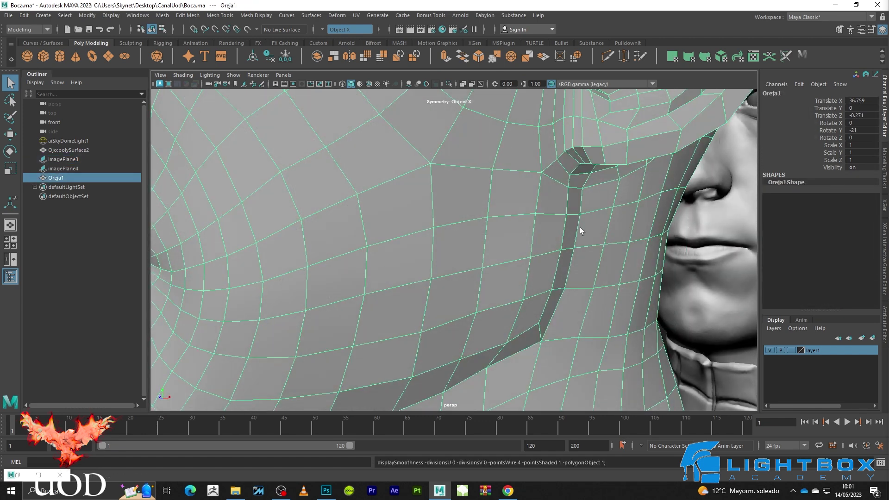
{"action": "scroll", "coordinate": [638, 215], "scroll_direction": "up", "scroll_amount": 4}
{"action": "mouse_move", "coordinate": [638, 214]}
{"action": "left_mouse_down", "text": "alt"}
{"action": "mouse_move", "coordinate": [539, 208]}
{"action": "mouse_move", "coordinate": [564, 253]}
{"action": "mouse_move", "coordinate": [659, 230]}
{"action": "left_mouse_up", "text": "alt"}
{"action": "scroll", "coordinate": [486, 204], "scroll_direction": "up", "scroll_amount": 3}
{"action": "key", "text": "F9"}
{"action": "left_click", "coordinate": [491, 213]}
{"action": "key", "text": "w"}
{"action": "left_click_drag", "start_coordinate": [496, 178], "coordinate": [496, 170]}
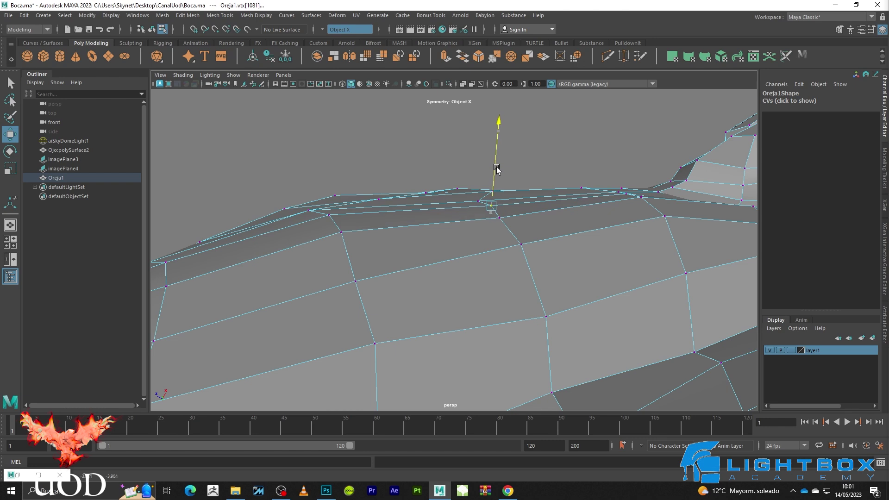
{"action": "left_click", "coordinate": [479, 206]}
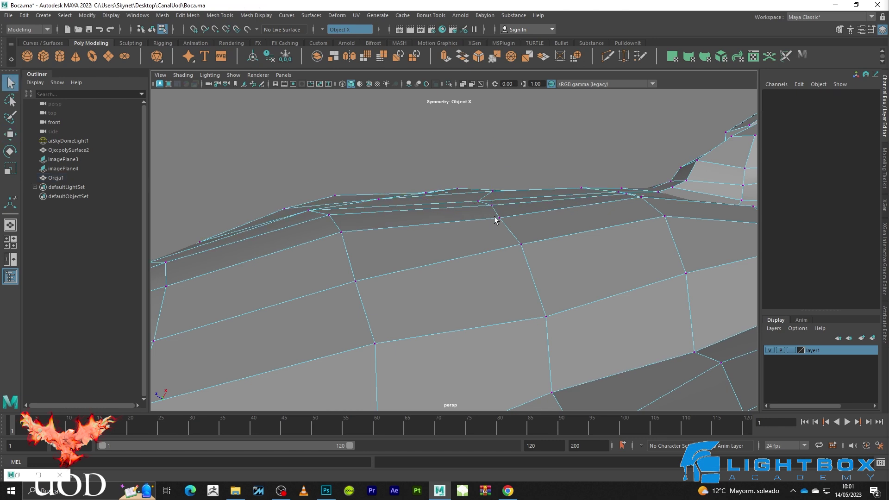
Raise the next vertex along the upper border, checking wireframe and smooth previews
{"action": "left_click", "coordinate": [521, 244]}
{"action": "key", "text": "4"}
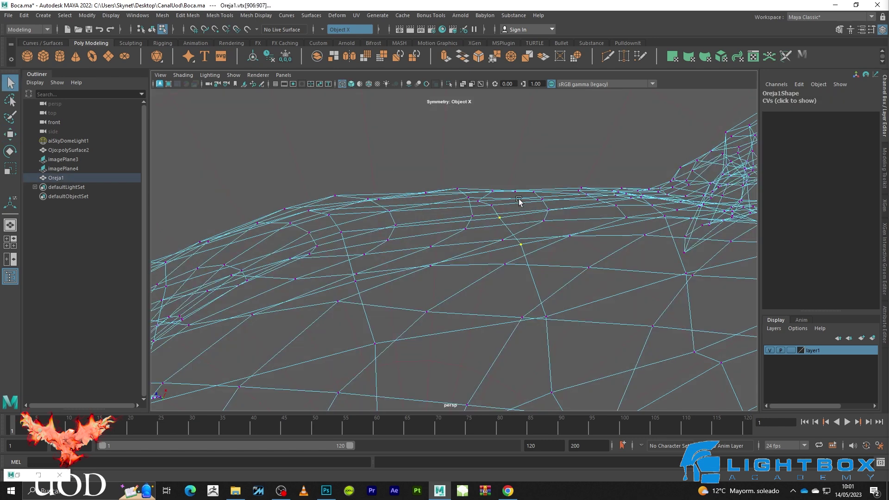
{"action": "key", "text": "w"}
{"action": "key", "text": "5"}
{"action": "key", "text": "3"}
{"action": "key", "text": "1"}
{"action": "left_click", "coordinate": [548, 317]}
{"action": "left_click_drag", "start_coordinate": [549, 314], "coordinate": [551, 260]}
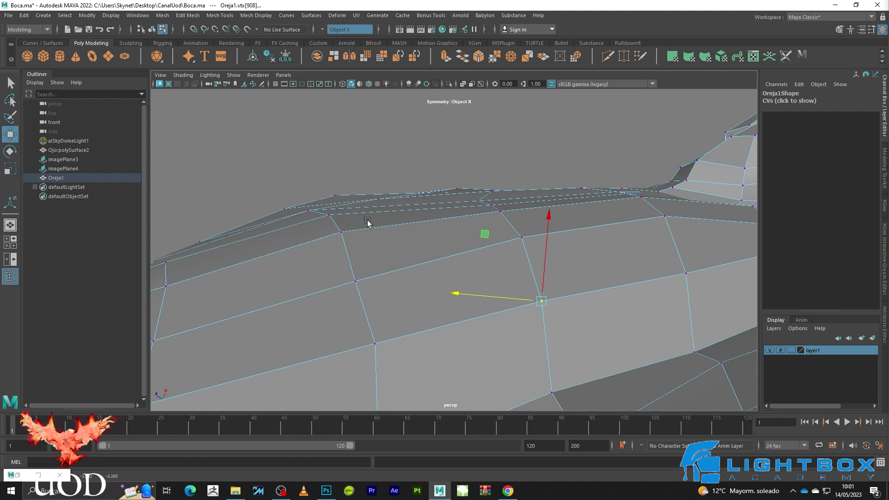
{"action": "key", "text": "q"}
Raise the vertex just below the border to even it out, then return to object mode
{"action": "left_click", "coordinate": [329, 216]}
{"action": "left_click", "coordinate": [313, 212]}
{"action": "key", "text": "4"}
{"action": "left_click", "coordinate": [309, 211]}
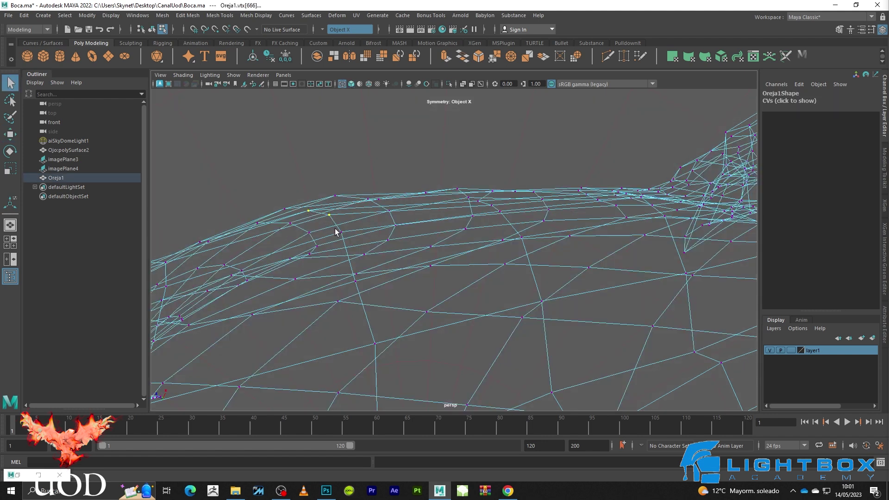
{"action": "key", "text": "5"}
{"action": "key", "text": "w"}
{"action": "key", "text": "3"}
{"action": "left_click_drag", "start_coordinate": [327, 176], "coordinate": [326, 186]}
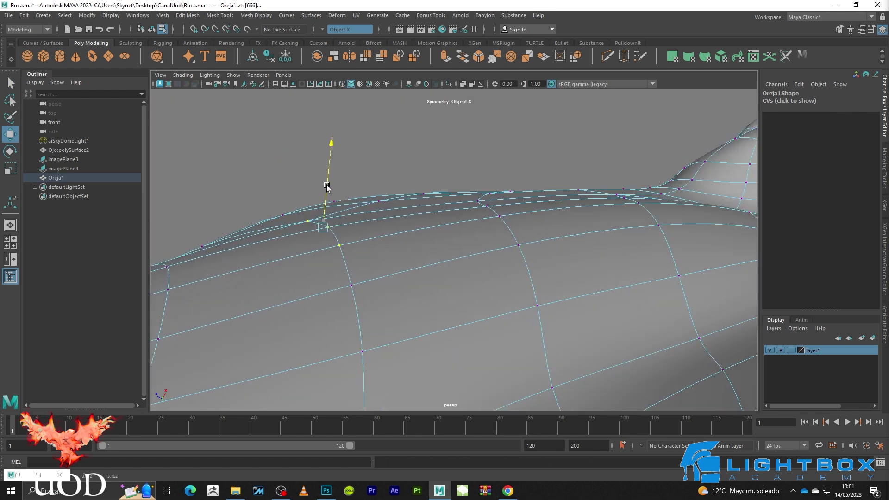
{"action": "key", "text": "r"}
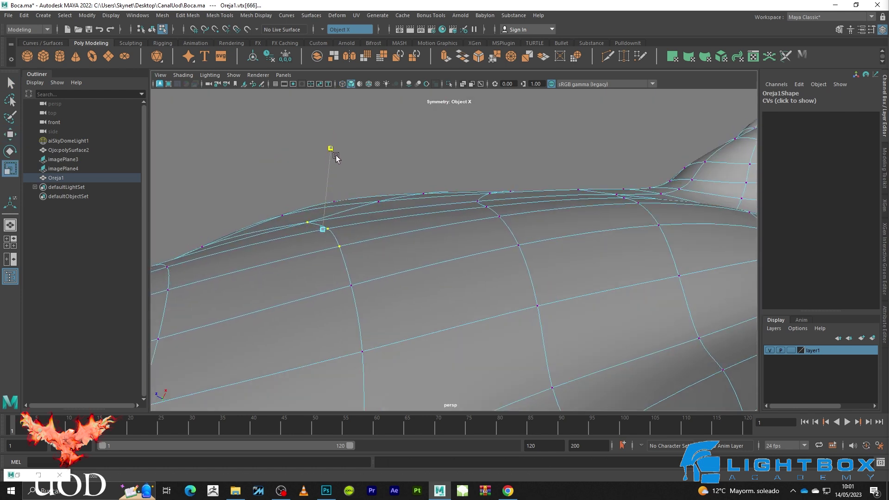
{"action": "key", "text": "F8"}
{"action": "left_click", "coordinate": [593, 123]}
Orbit to a close three-quarter view of the ear and cheek with the head selected
{"action": "mouse_move", "coordinate": [594, 122]}
{"action": "left_mouse_down", "text": "alt"}
{"action": "mouse_move", "coordinate": [512, 247]}
{"action": "mouse_move", "coordinate": [632, 232]}
{"action": "left_mouse_up", "text": "alt"}
{"action": "mouse_move", "coordinate": [627, 234]}
{"action": "right_mouse_down", "text": "alt"}
{"action": "mouse_move", "coordinate": [529, 236]}
{"action": "mouse_move", "coordinate": [596, 221]}
{"action": "right_mouse_up", "text": "alt"}
{"action": "mouse_move", "coordinate": [595, 221]}
{"action": "left_mouse_down", "text": "alt"}
{"action": "mouse_move", "coordinate": [524, 222]}
{"action": "mouse_move", "coordinate": [451, 274]}
{"action": "left_mouse_up", "text": "alt"}
{"action": "scroll", "coordinate": [457, 241], "scroll_direction": "up", "scroll_amount": 3}
{"action": "left_click", "coordinate": [455, 224]}
{"action": "scroll", "coordinate": [466, 232], "scroll_direction": "up", "scroll_amount": 3}
{"action": "mouse_move", "coordinate": [466, 232]}
{"action": "left_mouse_down", "text": "alt"}
{"action": "mouse_move", "coordinate": [438, 218]}
{"action": "mouse_move", "coordinate": [448, 181]}
{"action": "left_mouse_up", "text": "alt"}
{"action": "middle_click_drag", "start_coordinate": [449, 180], "coordinate": [508, 171], "text": "alt"}
{"action": "mouse_move", "coordinate": [509, 171]}
{"action": "left_mouse_down", "text": "alt"}
{"action": "mouse_move", "coordinate": [546, 190]}
{"action": "mouse_move", "coordinate": [498, 208]}
{"action": "left_mouse_up", "text": "alt"}
Raise the vertices at the ear junction, then return to object mode in profile view
{"action": "key", "text": "F9"}
{"action": "left_click", "coordinate": [404, 207]}
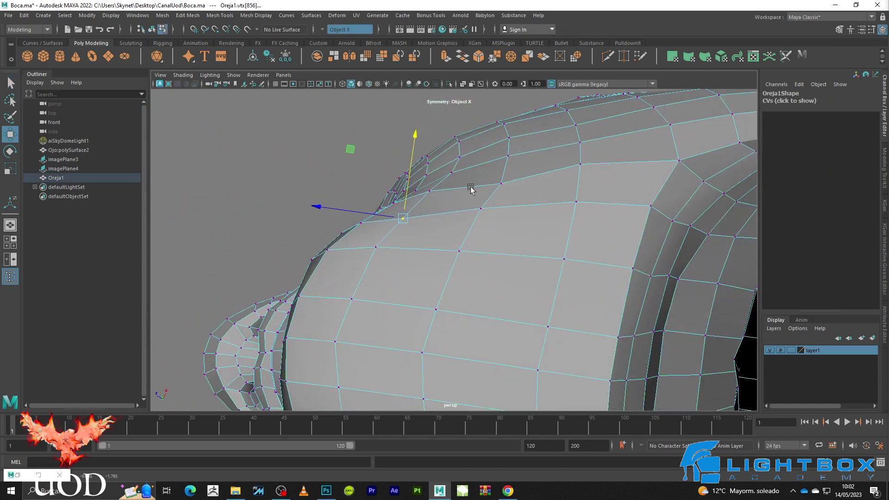
{"action": "left_click_drag", "start_coordinate": [504, 163], "coordinate": [509, 144]}
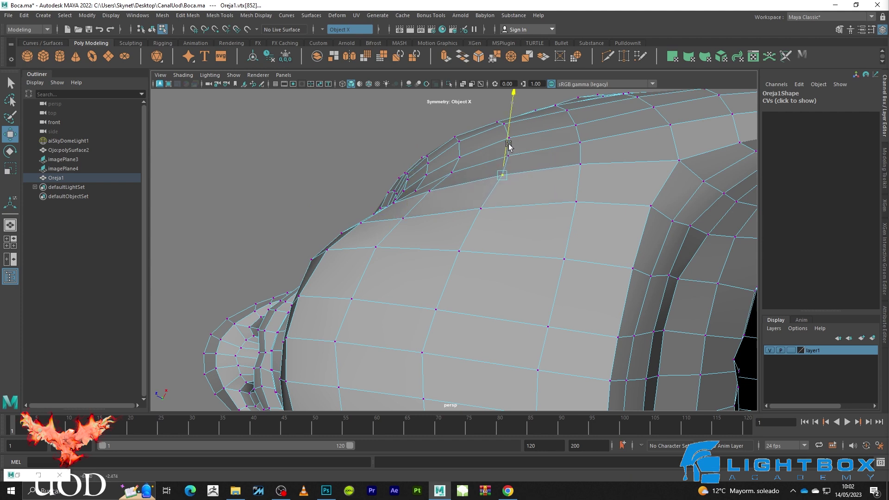
{"action": "left_click", "coordinate": [403, 219]}
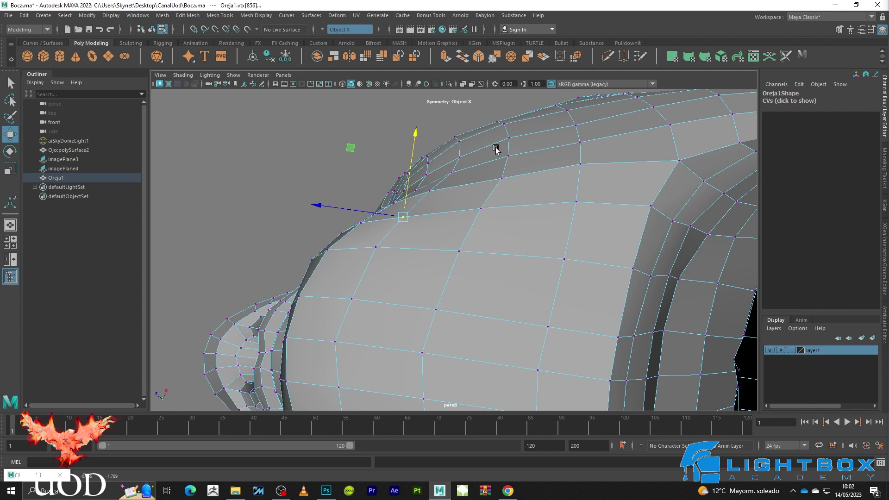
{"action": "right_click_drag", "start_coordinate": [501, 135], "coordinate": [539, 120]}
{"action": "left_click", "coordinate": [356, 173]}
{"action": "mouse_move", "coordinate": [356, 174]}
{"action": "left_mouse_down", "text": "alt"}
{"action": "mouse_move", "coordinate": [435, 276]}
{"action": "mouse_move", "coordinate": [403, 307]}
{"action": "mouse_move", "coordinate": [307, 298]}
{"action": "mouse_move", "coordinate": [495, 237]}
{"action": "mouse_move", "coordinate": [536, 244]}
{"action": "left_mouse_up", "text": "alt"}
{"action": "scroll", "coordinate": [554, 237], "scroll_direction": "up", "scroll_amount": 1}
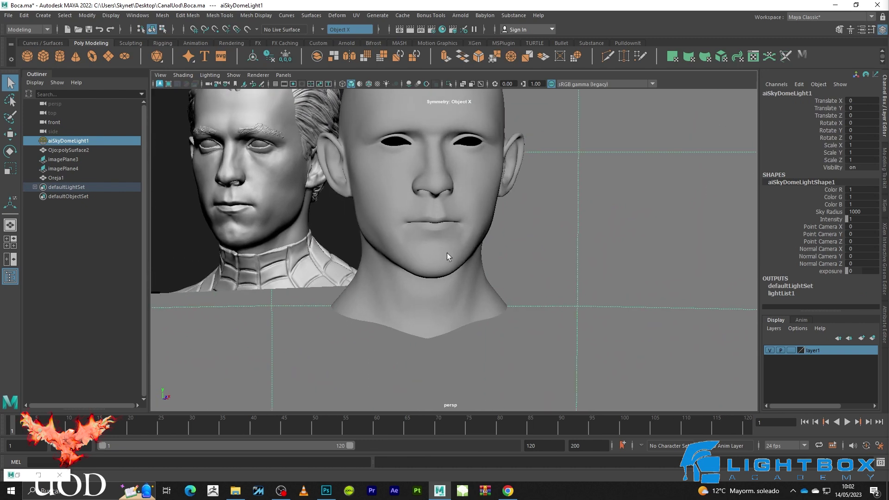
Orbit to show both heads, select Oreja1 and choose a sculpting brush
{"action": "scroll", "coordinate": [447, 253], "scroll_direction": "up", "scroll_amount": 3}
{"action": "mouse_move", "coordinate": [510, 275]}
{"action": "left_mouse_down", "text": "alt"}
{"action": "mouse_move", "coordinate": [482, 290]}
{"action": "mouse_move", "coordinate": [446, 274]}
{"action": "left_mouse_up", "text": "alt"}
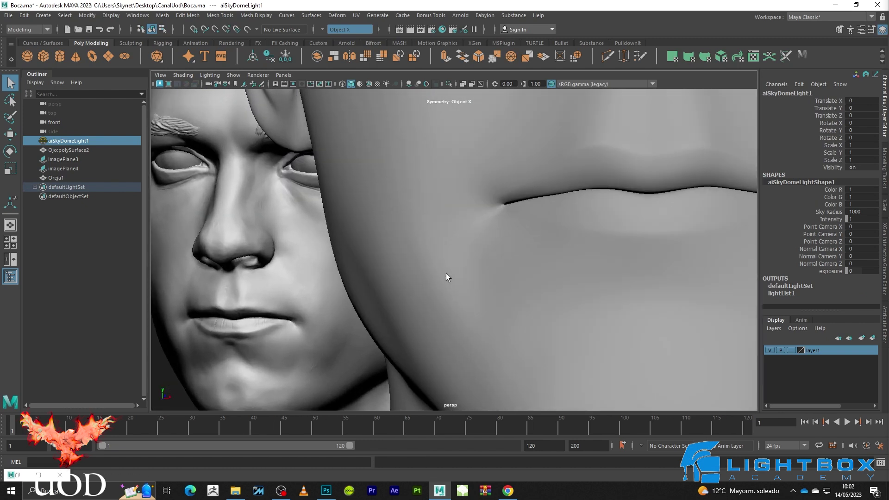
{"action": "left_click", "coordinate": [431, 267]}
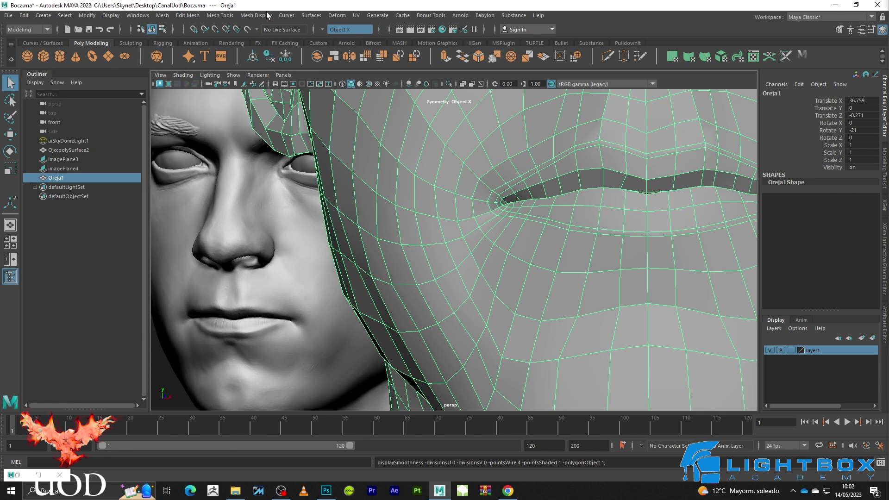
{"action": "left_click", "coordinate": [229, 17]}
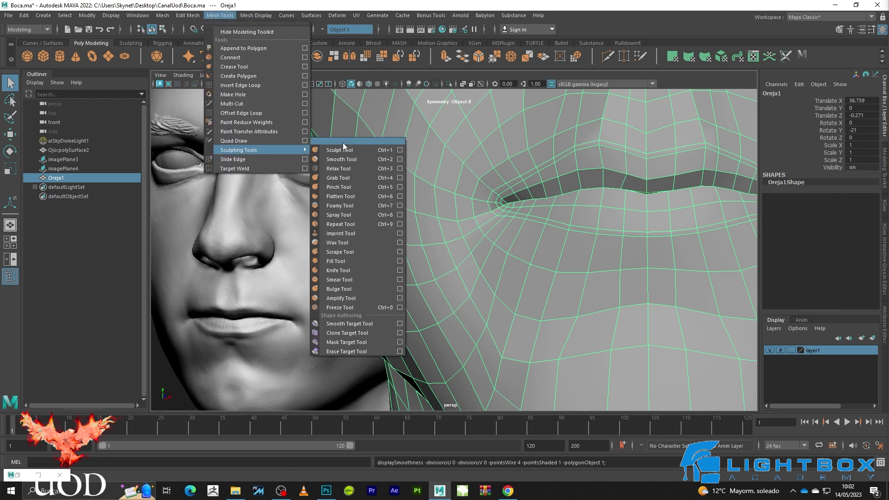
{"action": "left_click", "coordinate": [351, 169]}
Relax-sculpt the lower jaw and chin, then exit the sculpt tool and deselect the head
{"action": "scroll", "coordinate": [502, 254], "scroll_direction": "up", "scroll_amount": 3}
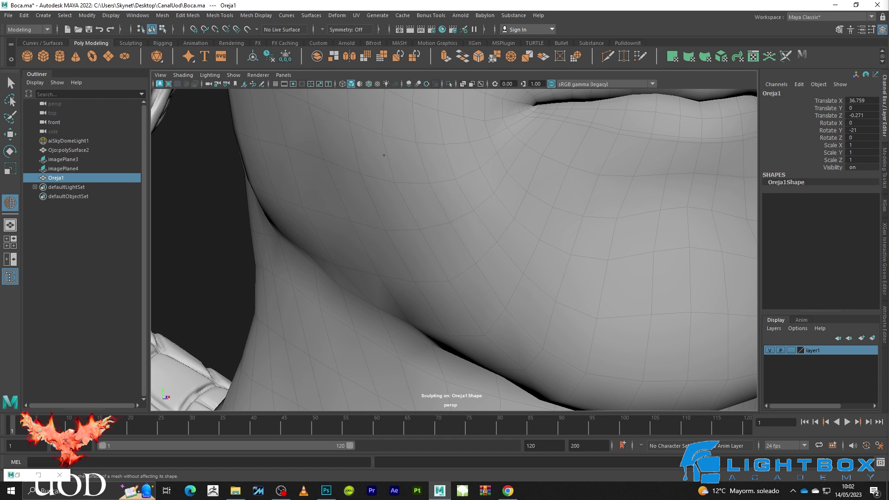
{"action": "scroll", "coordinate": [427, 287], "scroll_direction": "up", "scroll_amount": 2}
{"action": "scroll", "coordinate": [471, 291], "scroll_direction": "up", "scroll_amount": 2}
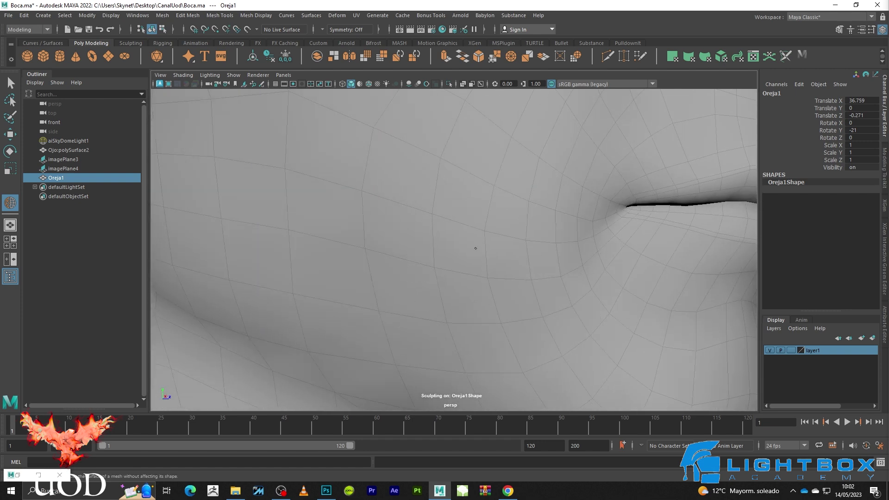
{"action": "scroll", "coordinate": [463, 246], "scroll_direction": "down", "scroll_amount": 2}
{"action": "scroll", "coordinate": [435, 245], "scroll_direction": "down", "scroll_amount": 2}
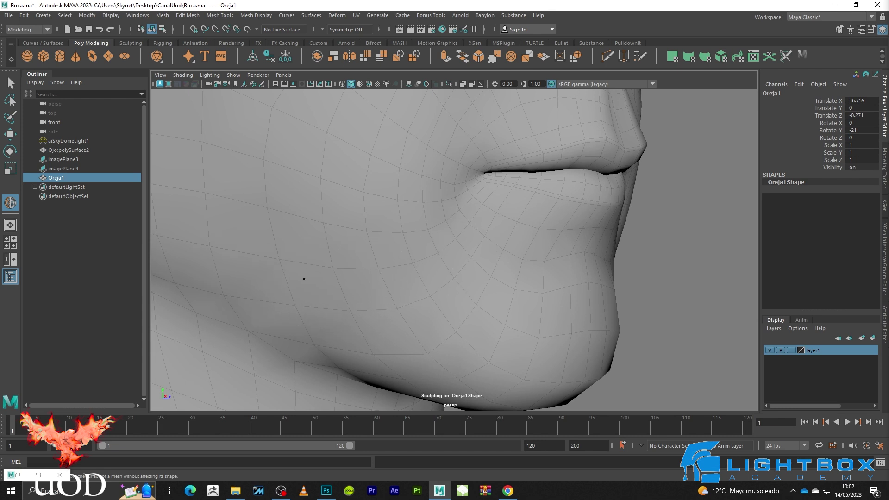
{"action": "scroll", "coordinate": [304, 279], "scroll_direction": "down", "scroll_amount": 3}
{"action": "key", "text": "q"}
{"action": "left_click", "coordinate": [635, 204]}
Select the head mesh Oreja1 and frame its mouth corner up close
{"action": "left_click_drag", "start_coordinate": [636, 204], "coordinate": [579, 243], "text": "alt"}
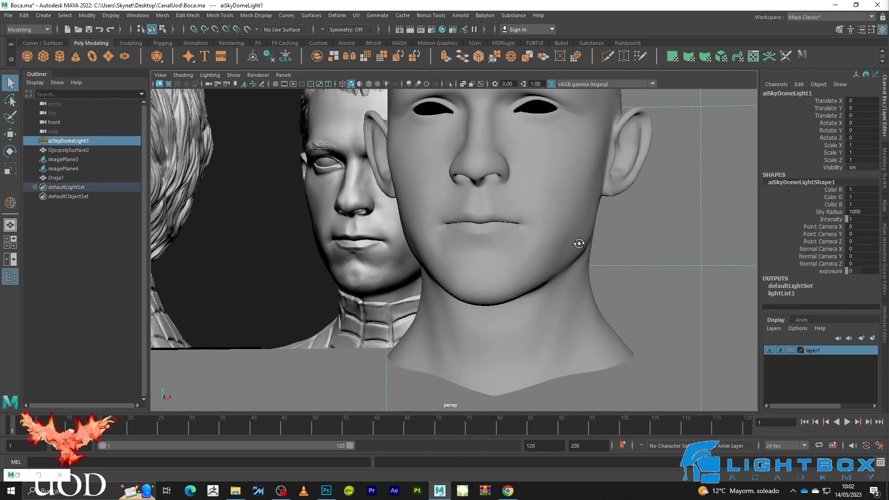
{"action": "scroll", "coordinate": [579, 243], "scroll_direction": "down", "scroll_amount": 2}
{"action": "scroll", "coordinate": [581, 245], "scroll_direction": "down", "scroll_amount": 2}
{"action": "scroll", "coordinate": [588, 245], "scroll_direction": "down", "scroll_amount": 1}
{"action": "left_click", "coordinate": [518, 259]}
{"action": "scroll", "coordinate": [469, 277], "scroll_direction": "up", "scroll_amount": 3}
{"action": "scroll", "coordinate": [531, 312], "scroll_direction": "up", "scroll_amount": 3}
{"action": "scroll", "coordinate": [504, 280], "scroll_direction": "up", "scroll_amount": 2}
{"action": "mouse_move", "coordinate": [504, 280]}
{"action": "left_mouse_down", "text": "alt"}
{"action": "mouse_move", "coordinate": [512, 262]}
{"action": "mouse_move", "coordinate": [495, 272]}
{"action": "mouse_move", "coordinate": [541, 260]}
{"action": "left_mouse_up", "text": "alt"}
Pick lip-corner vertices and then lip edges on Oreja1 in vertex and edge modes
{"action": "key", "text": "F9"}
{"action": "left_click", "coordinate": [476, 298]}
{"action": "scroll", "coordinate": [476, 298], "scroll_direction": "up", "scroll_amount": 3}
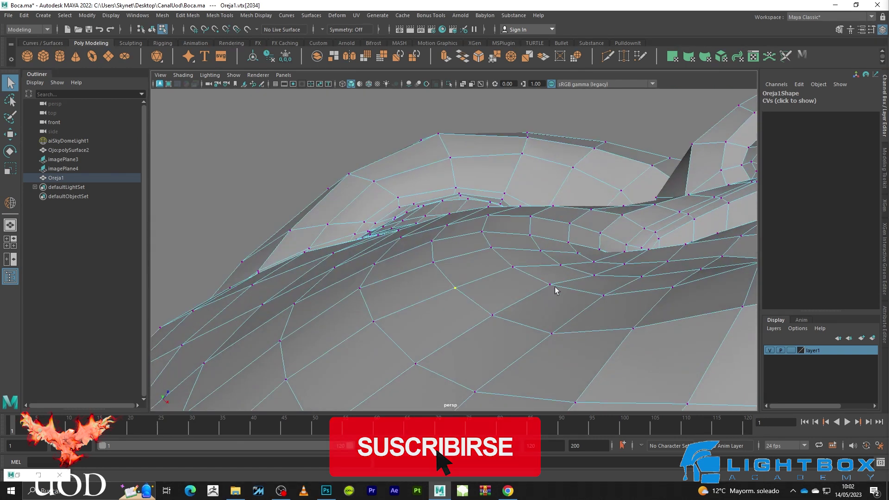
{"action": "left_click", "coordinate": [555, 291]}
{"action": "left_click", "coordinate": [487, 218]}
{"action": "key", "text": "F10"}
{"action": "left_click", "coordinate": [526, 273]}
{"action": "left_click", "coordinate": [488, 222]}
{"action": "mouse_move", "coordinate": [488, 223]}
{"action": "left_mouse_down", "text": "alt"}
{"action": "mouse_move", "coordinate": [576, 254]}
{"action": "mouse_move", "coordinate": [561, 286]}
{"action": "left_mouse_up", "text": "alt"}
{"action": "scroll", "coordinate": [575, 253], "scroll_direction": "up", "scroll_amount": 3}
Nudge a lip vertex on the low-poly cage, then return Oreja1 to Object Mode
{"action": "key", "text": "w"}
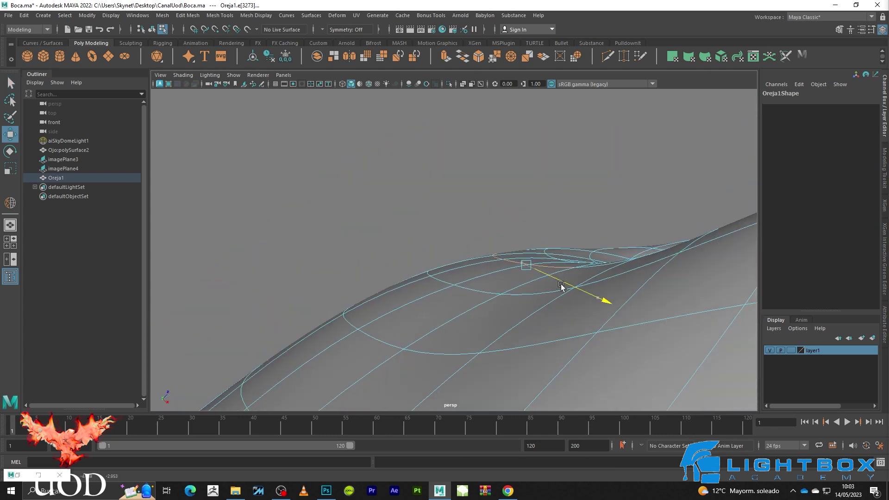
{"action": "key", "text": "1"}
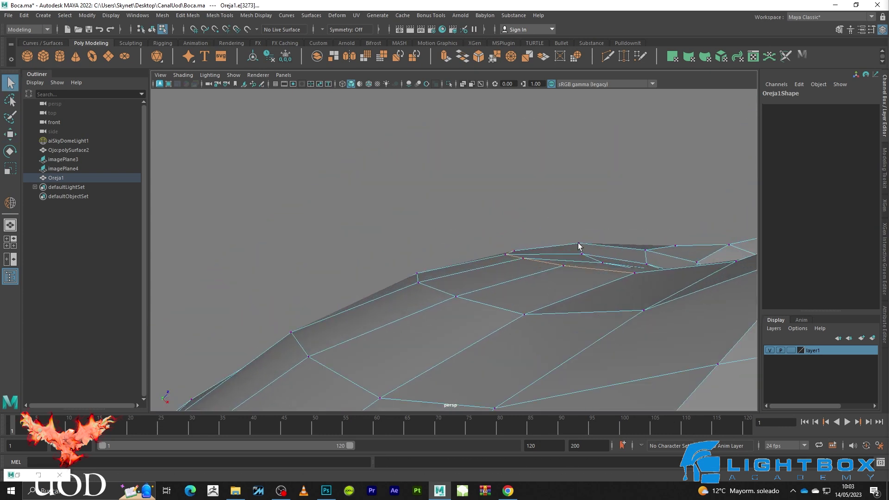
{"action": "key", "text": "w"}
{"action": "left_click_drag", "start_coordinate": [591, 216], "coordinate": [589, 219]}
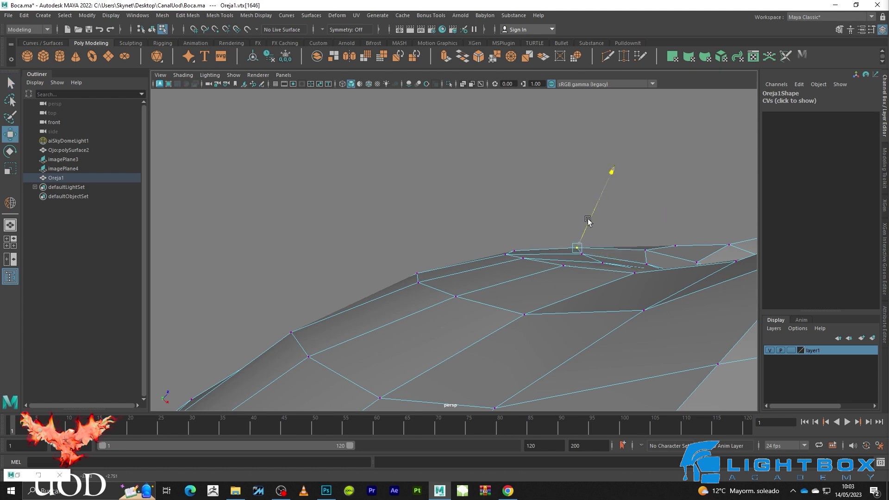
{"action": "right_click_drag", "start_coordinate": [596, 240], "coordinate": [715, 177]}
{"action": "left_click", "coordinate": [562, 153]}
{"action": "mouse_move", "coordinate": [561, 153]}
{"action": "left_mouse_down", "text": "alt"}
{"action": "mouse_move", "coordinate": [532, 285]}
{"action": "mouse_move", "coordinate": [513, 242]}
{"action": "mouse_move", "coordinate": [595, 254]}
{"action": "mouse_move", "coordinate": [468, 254]}
{"action": "mouse_move", "coordinate": [518, 227]}
{"action": "mouse_move", "coordinate": [552, 253]}
{"action": "mouse_move", "coordinate": [685, 213]}
{"action": "mouse_move", "coordinate": [745, 216]}
{"action": "mouse_move", "coordinate": [461, 264]}
{"action": "mouse_move", "coordinate": [470, 227]}
{"action": "mouse_move", "coordinate": [466, 259]}
{"action": "mouse_move", "coordinate": [463, 218]}
{"action": "left_mouse_up", "text": "alt"}
Adjust lip-corner vertex 1646 with Move, then exit vertex mode and deselect Oreja1
{"action": "left_click", "coordinate": [461, 264]}
{"action": "key", "text": "F8"}
{"action": "left_click", "coordinate": [471, 250]}
{"action": "key", "text": "w"}
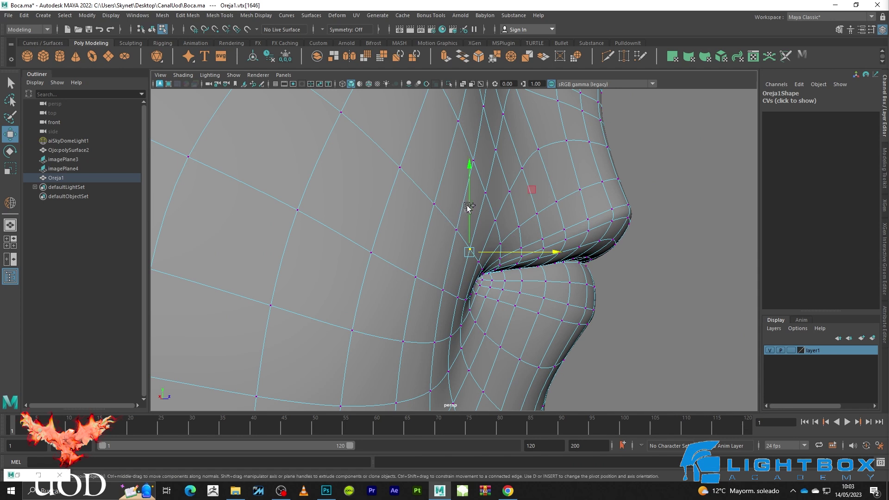
{"action": "key", "text": "F8"}
{"action": "key", "text": "q"}
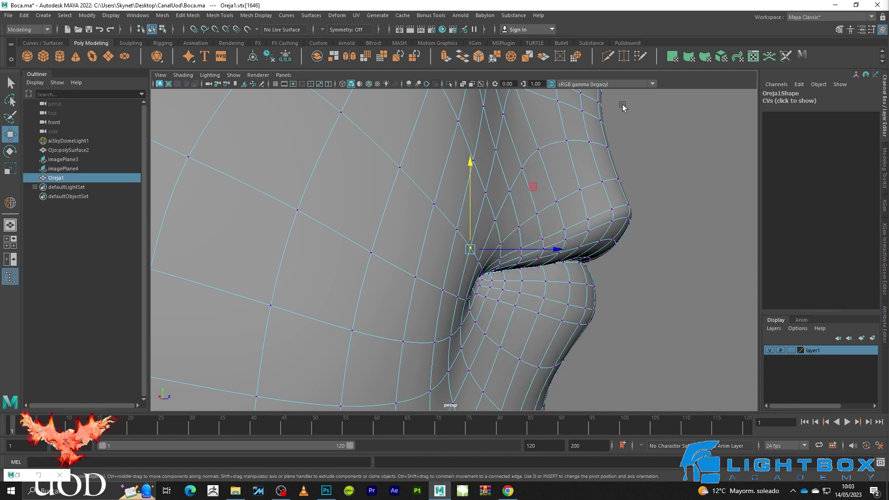
{"action": "left_click", "coordinate": [655, 155]}
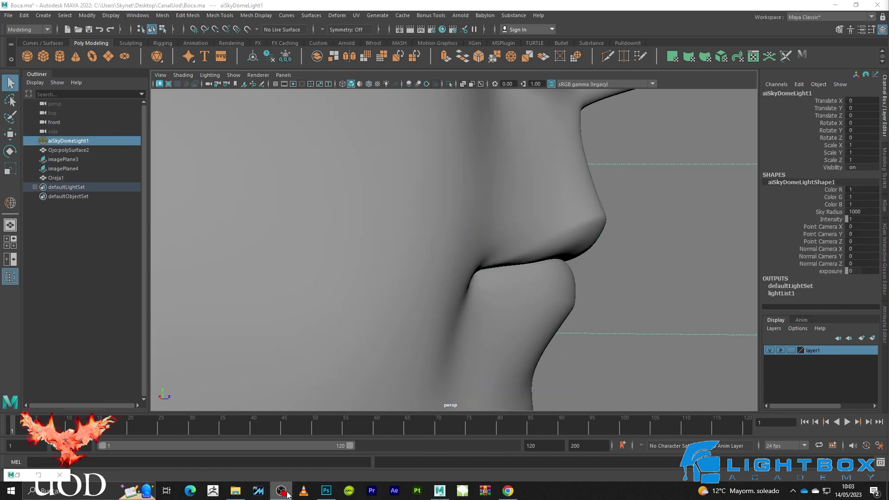
{"action": "mouse_move", "coordinate": [645, 146]}
{"action": "left_mouse_down", "text": "alt"}
{"action": "mouse_move", "coordinate": [471, 214]}
{"action": "mouse_move", "coordinate": [526, 240]}
{"action": "mouse_move", "coordinate": [549, 234]}
{"action": "left_mouse_up", "text": "alt"}
Frame the top of the head in the front view and put Oreja1 in vertex mode
{"action": "scroll", "coordinate": [471, 214], "scroll_direction": "down", "scroll_amount": 3}
{"action": "key", "text": "space"}
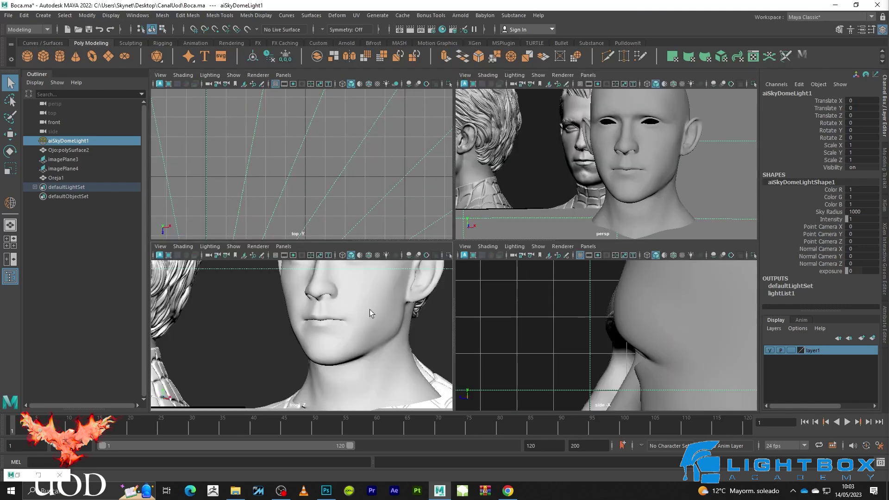
{"action": "key", "text": "space"}
{"action": "scroll", "coordinate": [468, 255], "scroll_direction": "down", "scroll_amount": 3}
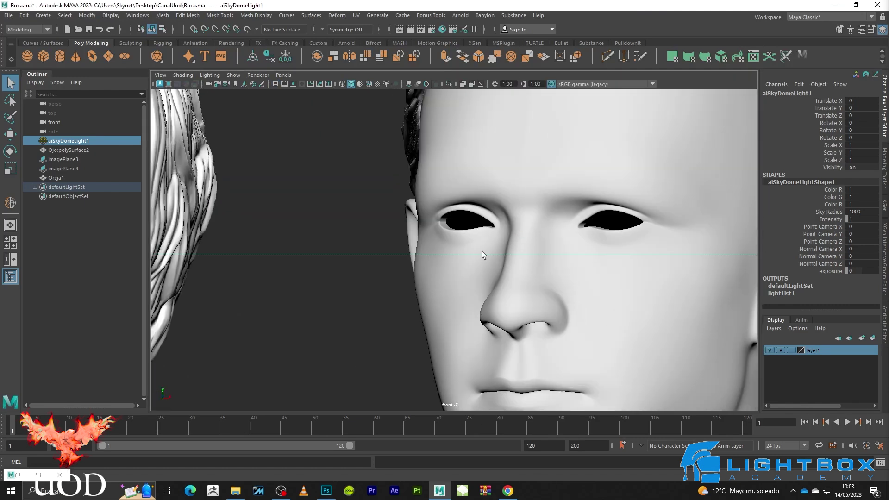
{"action": "scroll", "coordinate": [487, 235], "scroll_direction": "down", "scroll_amount": 3}
{"action": "mouse_move", "coordinate": [464, 201]}
{"action": "middle_mouse_down", "text": "alt"}
{"action": "mouse_move", "coordinate": [523, 156]}
{"action": "mouse_move", "coordinate": [401, 192]}
{"action": "middle_mouse_up", "text": "alt"}
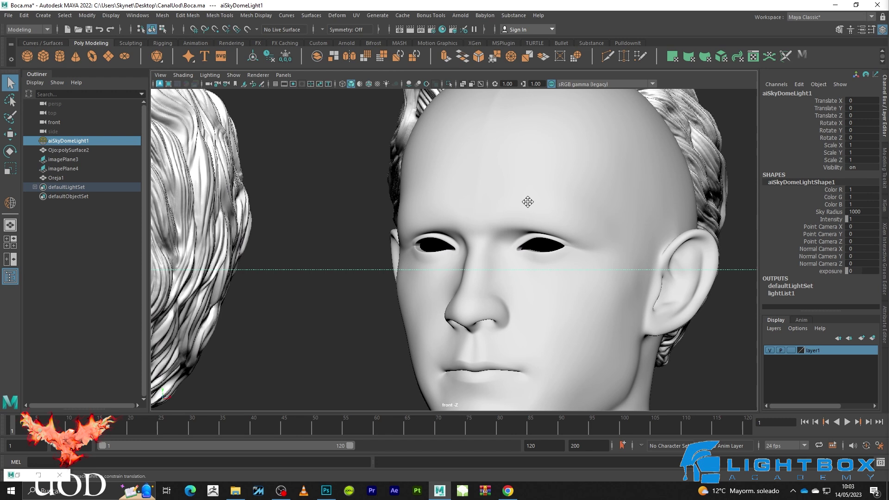
{"action": "left_click", "coordinate": [584, 186]}
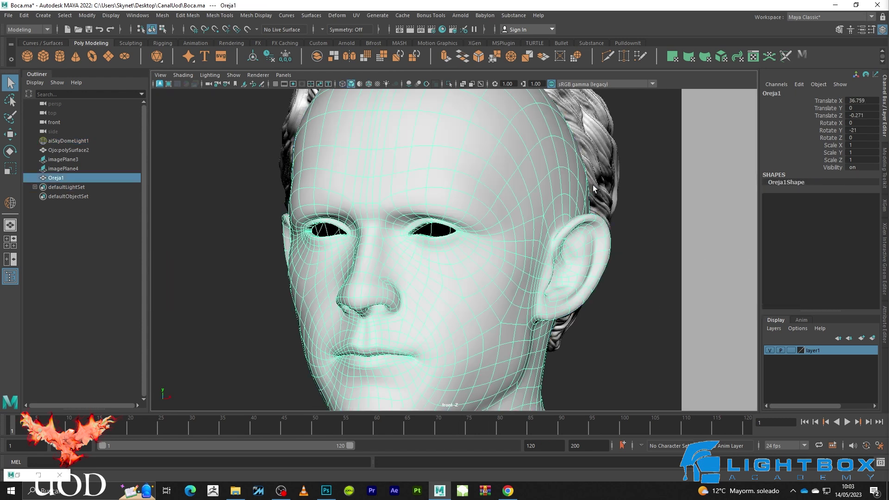
{"action": "key", "text": "1"}
{"action": "key", "text": "F9"}
{"action": "scroll", "coordinate": [579, 195], "scroll_direction": "up", "scroll_amount": 6}
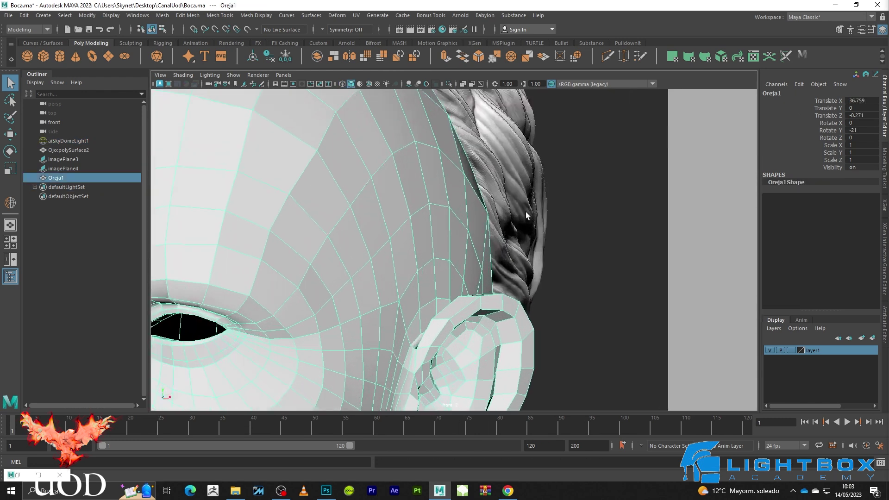
Push the temple and above-ear vertices outward toward the hairline
{"action": "left_click_drag", "start_coordinate": [507, 196], "coordinate": [506, 196]}
{"action": "key", "text": "3"}
{"action": "key", "text": "w"}
{"action": "key", "text": "1"}
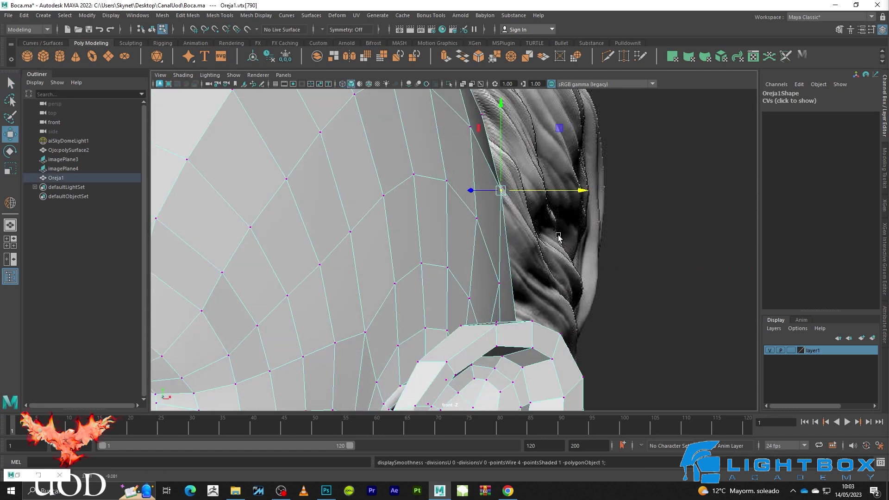
{"action": "left_click", "coordinate": [511, 294]}
{"action": "key", "text": "4"}
{"action": "left_click", "coordinate": [516, 332]}
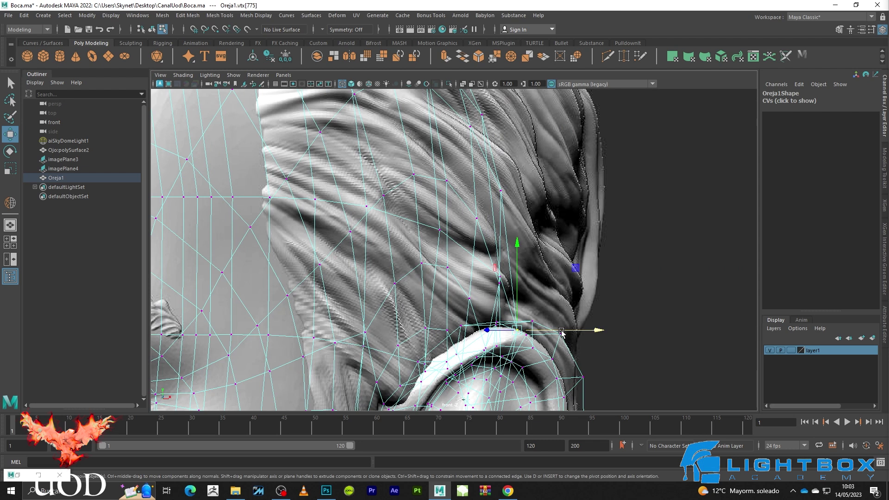
{"action": "key", "text": "5"}
{"action": "left_click_drag", "start_coordinate": [515, 330], "coordinate": [559, 330]}
{"action": "scroll", "coordinate": [571, 248], "scroll_direction": "down", "scroll_amount": 5}
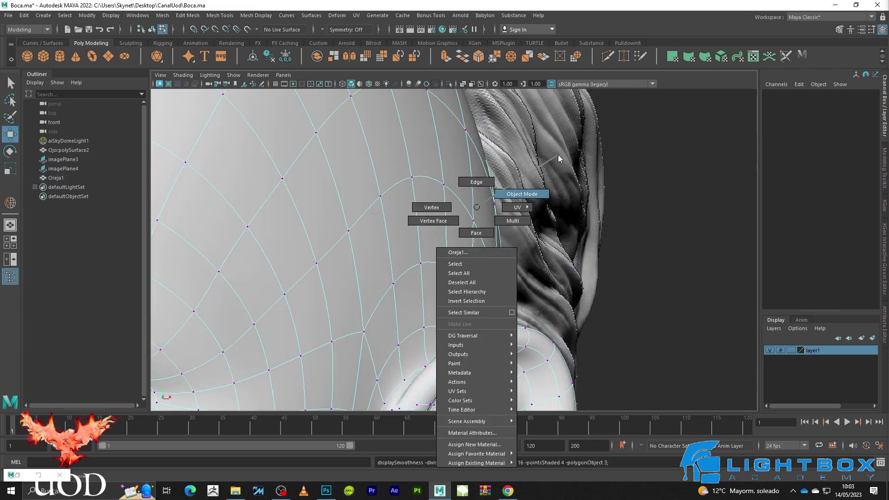
{"action": "right_click_drag", "start_coordinate": [484, 211], "coordinate": [520, 192]}
Enable Symmetry: Object X and shift the side-temple vertex along X
{"action": "left_click", "coordinate": [532, 218]}
{"action": "key", "text": "ctrl+z"}
{"action": "key", "text": "f"}
{"action": "key", "text": "F9"}
{"action": "left_click", "coordinate": [469, 273]}
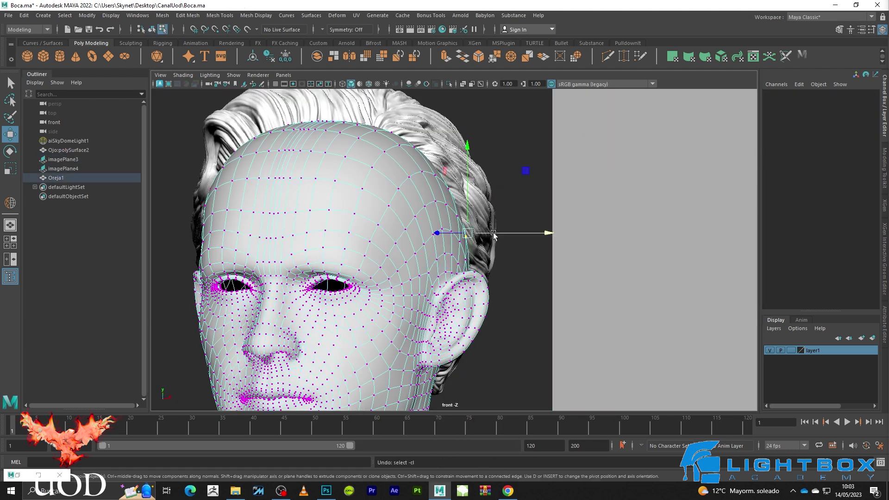
{"action": "scroll", "coordinate": [496, 240], "scroll_direction": "up", "scroll_amount": 5}
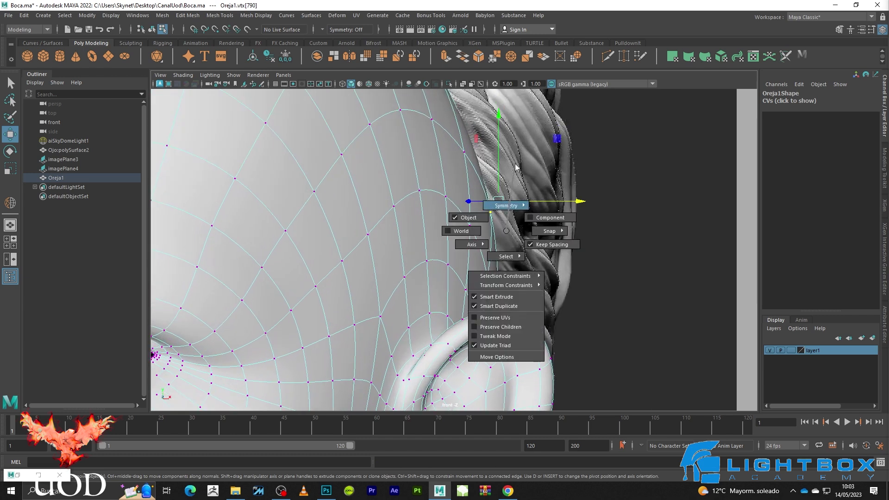
{"action": "left_click_drag", "start_coordinate": [498, 203], "coordinate": [506, 139]}
{"action": "left_click_drag", "start_coordinate": [540, 202], "coordinate": [536, 200]}
Check the mesh against the reference and push the side vertex slightly outward along X
{"action": "key", "text": "alt+x"}
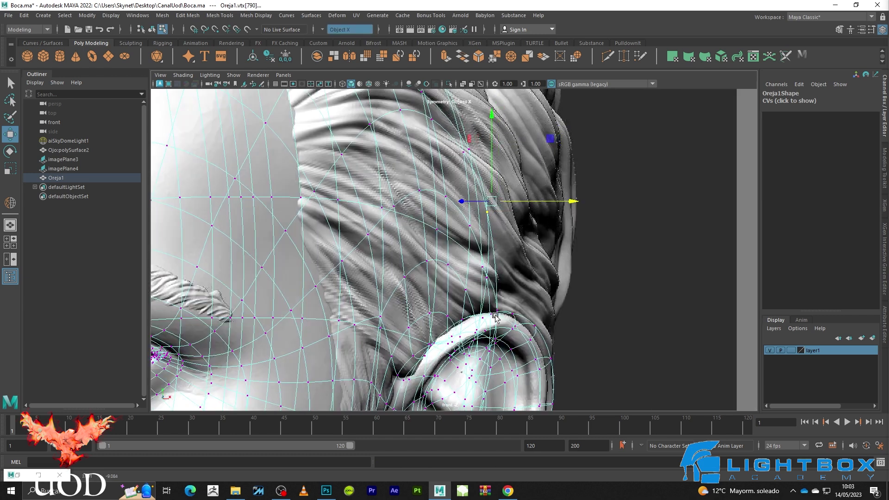
{"action": "key", "text": "1"}
{"action": "key", "text": "4"}
{"action": "key", "text": "5"}
{"action": "key", "text": "3"}
{"action": "key", "text": "space"}
{"action": "key", "text": "space"}
{"action": "key", "text": "f"}
{"action": "mouse_move", "coordinate": [544, 190]}
{"action": "left_mouse_down", "text": "alt"}
{"action": "mouse_move", "coordinate": [496, 234]}
{"action": "mouse_move", "coordinate": [417, 230]}
{"action": "mouse_move", "coordinate": [518, 228]}
{"action": "left_mouse_up", "text": "alt"}
{"action": "key", "text": "1"}
{"action": "left_click_drag", "start_coordinate": [429, 250], "coordinate": [434, 250]}
{"action": "key", "text": "1"}
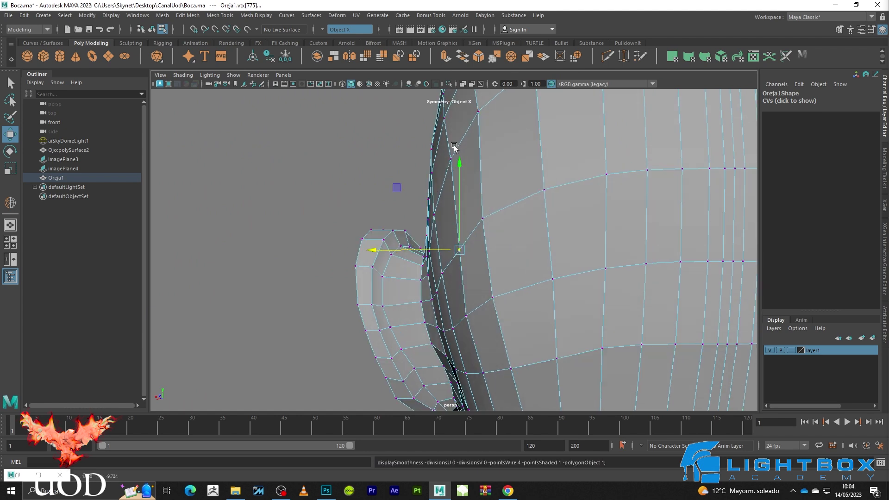
Nudge the ear-junction vertices, including 1173, 1174 and 775, outward
{"action": "left_click", "coordinate": [449, 160]}
{"action": "key", "text": "w"}
{"action": "left_click_drag", "start_coordinate": [422, 162], "coordinate": [421, 162]}
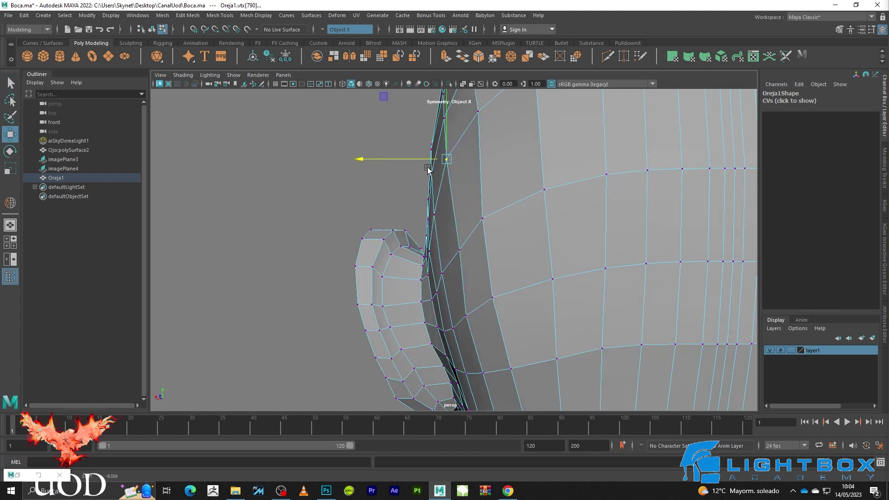
{"action": "left_click", "coordinate": [478, 117]}
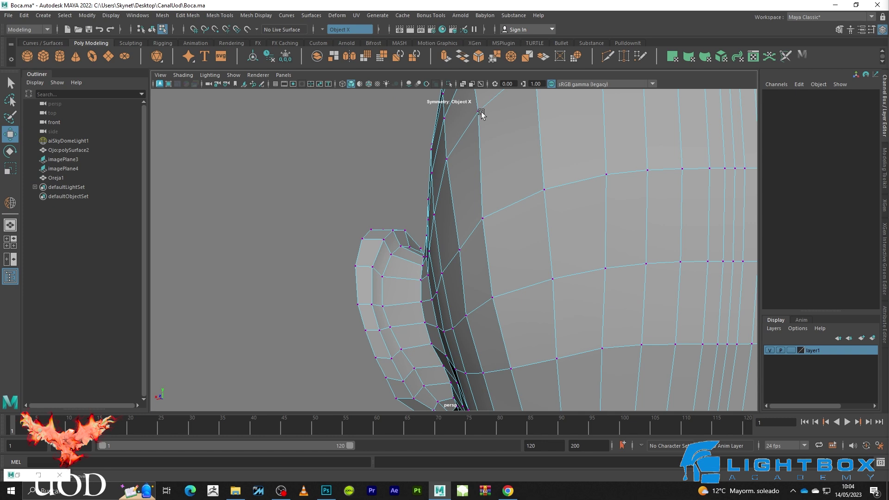
{"action": "left_click", "coordinate": [473, 112]}
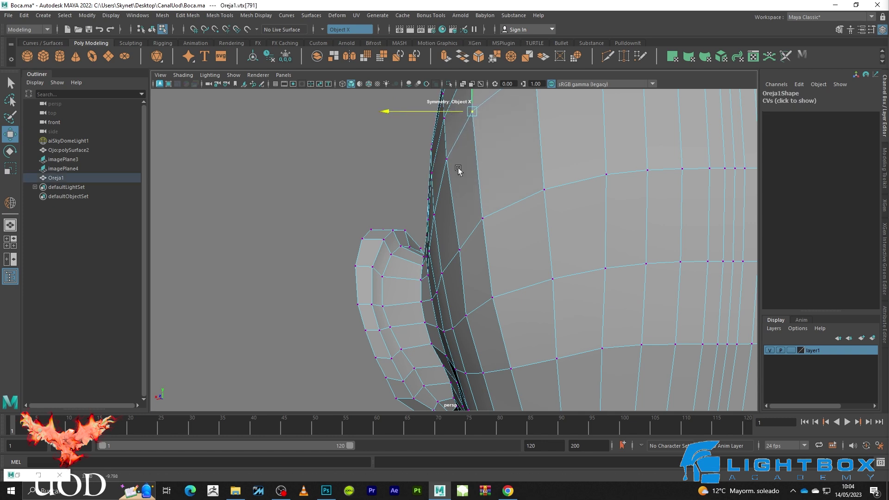
{"action": "left_click_drag", "start_coordinate": [458, 168], "coordinate": [458, 158], "text": "alt"}
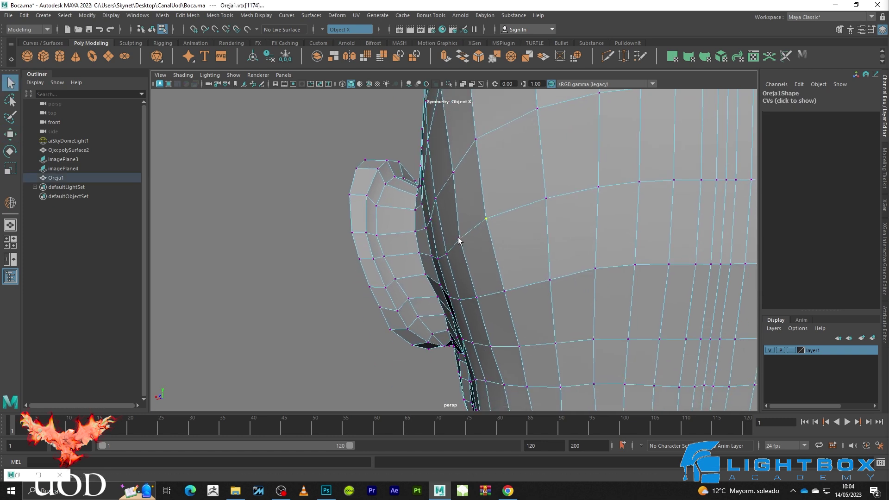
{"action": "key", "text": "w"}
{"action": "key", "text": "3"}
{"action": "left_click_drag", "start_coordinate": [444, 231], "coordinate": [448, 231]}
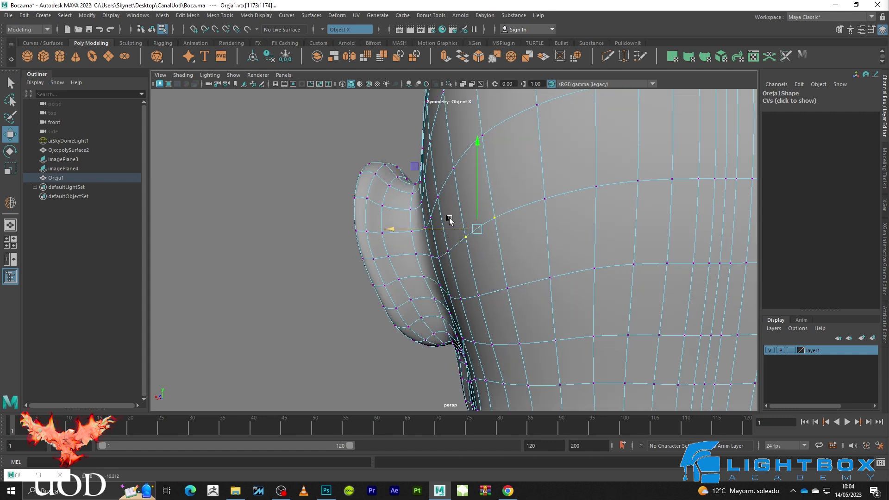
{"action": "key", "text": "1"}
{"action": "key", "text": "q"}
{"action": "key", "text": "w"}
{"action": "key", "text": "3"}
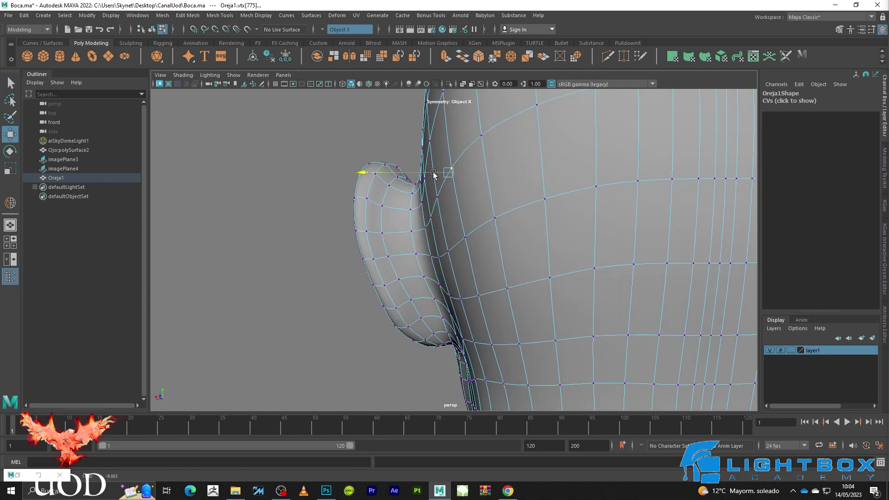
Leave vertex editing and reselect Oreja1 from a front view beside the reference
{"action": "key", "text": "F8"}
{"action": "left_click", "coordinate": [348, 303]}
{"action": "mouse_move", "coordinate": [348, 304]}
{"action": "left_mouse_down", "text": "alt"}
{"action": "mouse_move", "coordinate": [370, 289]}
{"action": "mouse_move", "coordinate": [542, 287]}
{"action": "left_mouse_up", "text": "alt"}
{"action": "scroll", "coordinate": [555, 264], "scroll_direction": "down", "scroll_amount": 5}
{"action": "mouse_move", "coordinate": [570, 244]}
{"action": "left_mouse_down", "text": "alt"}
{"action": "mouse_move", "coordinate": [652, 241]}
{"action": "mouse_move", "coordinate": [617, 234]}
{"action": "mouse_move", "coordinate": [605, 206]}
{"action": "mouse_move", "coordinate": [599, 236]}
{"action": "left_mouse_up", "text": "alt"}
{"action": "left_click", "coordinate": [479, 204]}
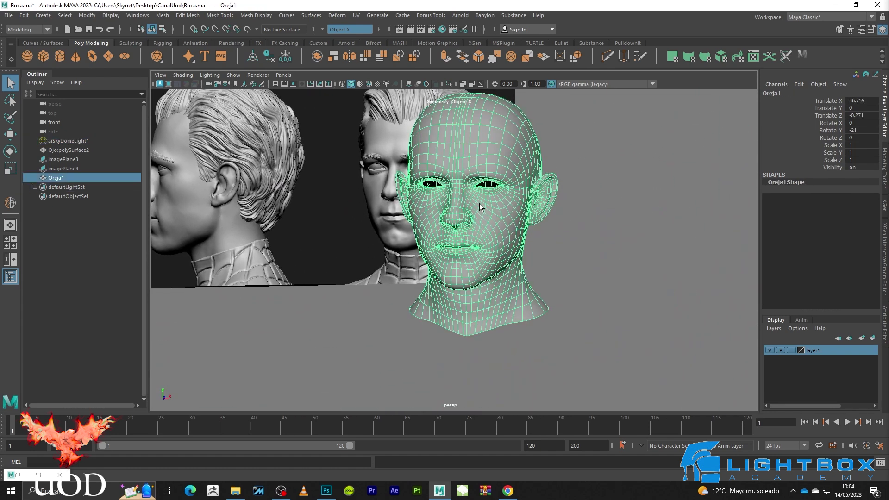
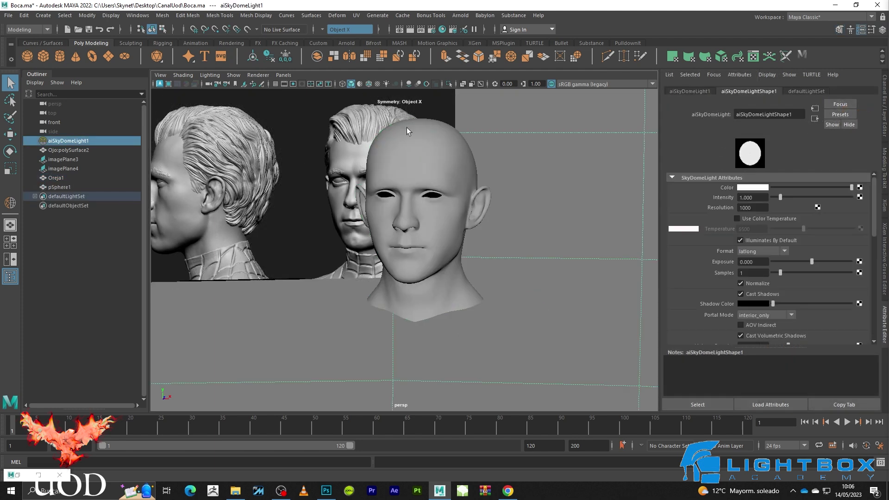
Select Oreja1, enlarge its shape Notes field and record Translate X 36.759 there
{"action": "left_click", "coordinate": [437, 155]}
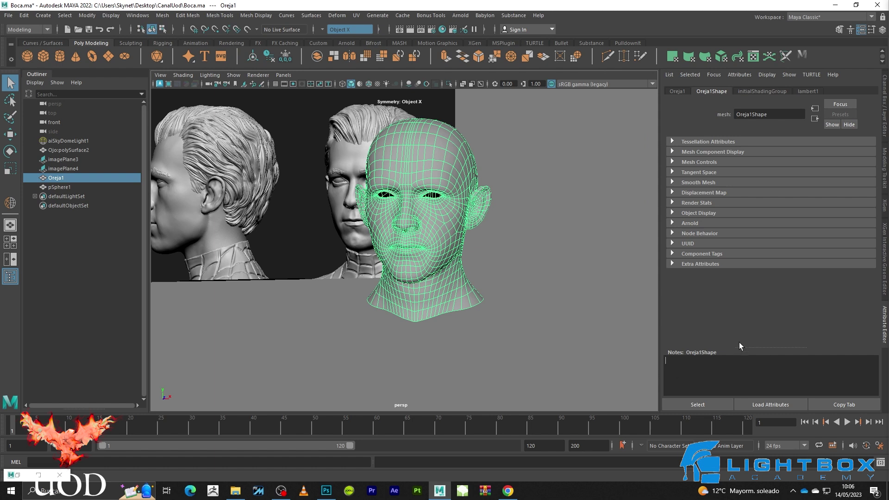
{"action": "left_click_drag", "start_coordinate": [762, 347], "coordinate": [767, 279]}
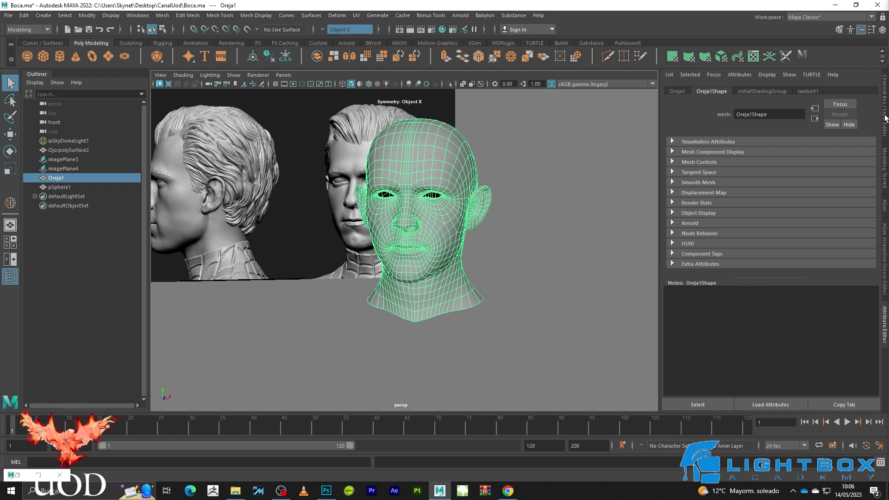
{"action": "left_click", "coordinate": [885, 118]}
{"action": "double_click", "coordinate": [868, 101]}
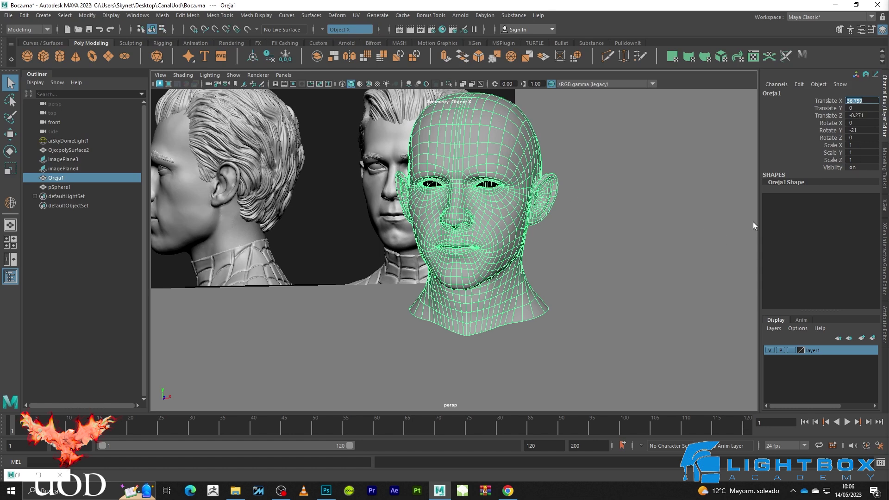
{"action": "left_click", "coordinate": [886, 326]}
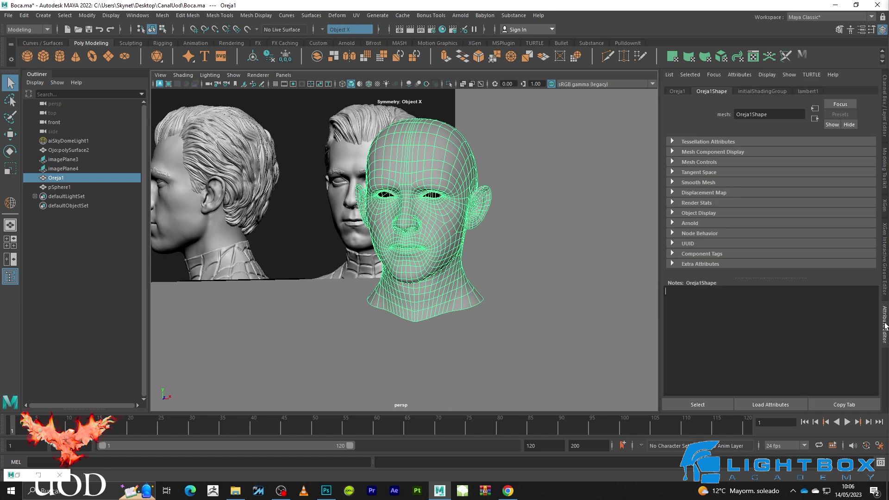
{"action": "left_click", "coordinate": [787, 322]}
{"action": "type", "text": "X: 36.759"}
Add Translate Z -0.271 on a new line of Oreja1's notes
{"action": "left_click", "coordinate": [883, 109]}
{"action": "double_click", "coordinate": [869, 116]}
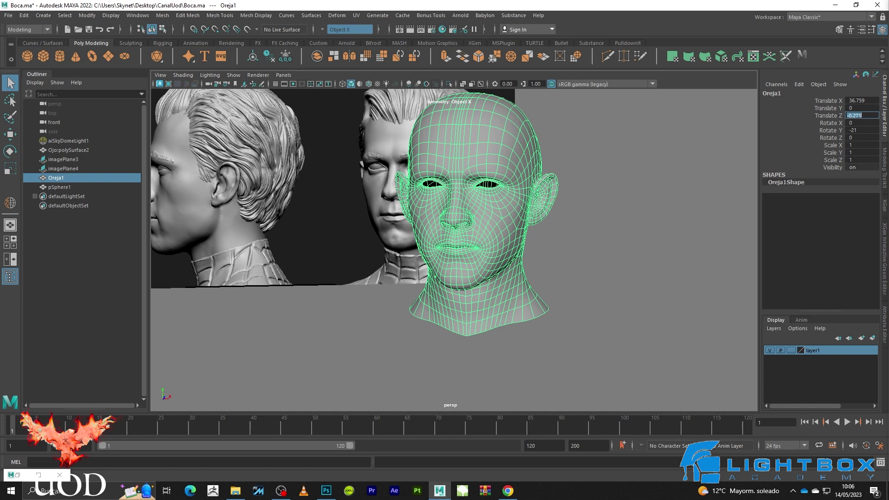
{"action": "left_click", "coordinate": [884, 321]}
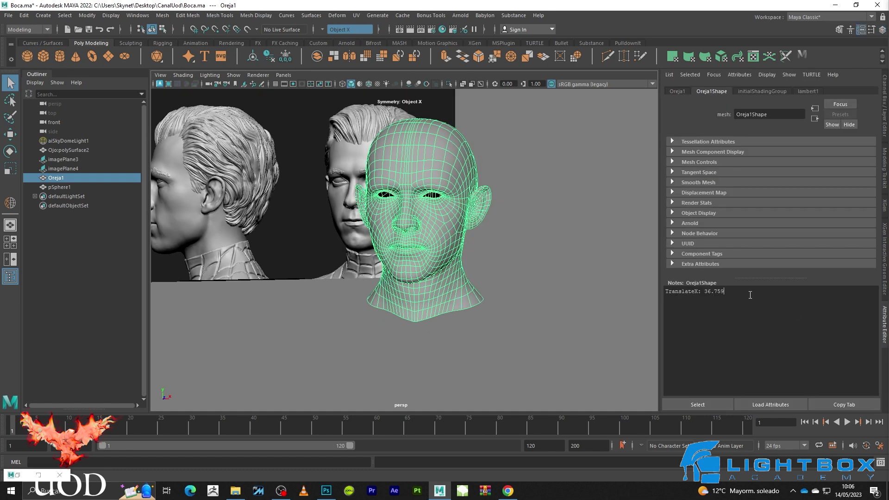
{"action": "key", "text": "Return"}
{"action": "type", "text": "T"}
{"action": "type", "text": "Z:"}
{"action": "type", "text": "Roa"}
Add Rotate Y -21 to Oreja1's notes, then deselect the head
{"action": "left_click", "coordinate": [885, 96]}
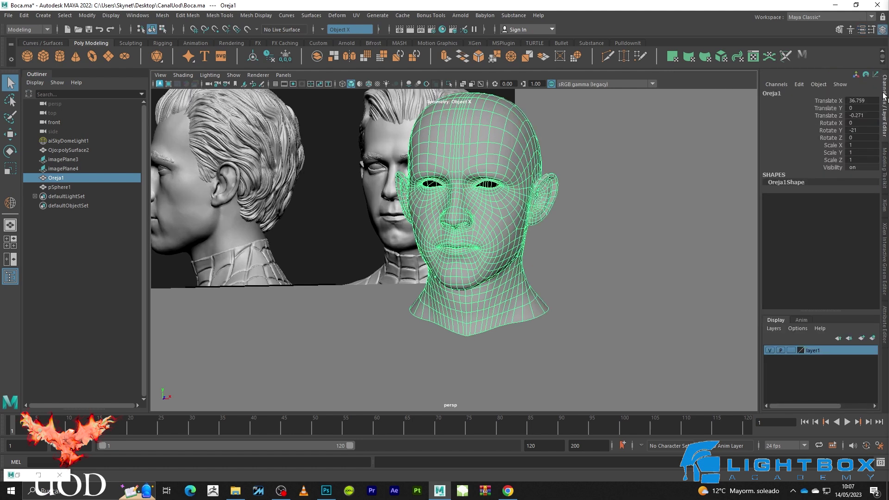
{"action": "left_click", "coordinate": [882, 324]}
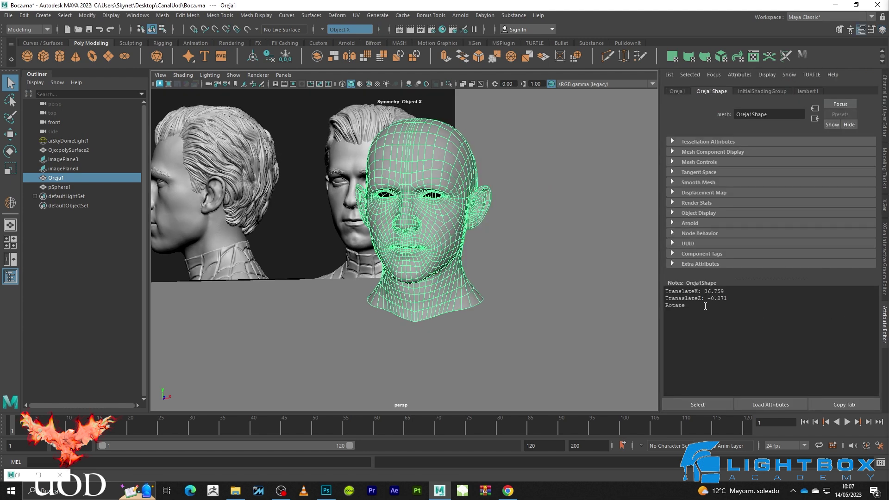
{"action": "type", "text": "Y"}
{"action": "left_click", "coordinate": [885, 108]}
{"action": "double_click", "coordinate": [864, 130]}
{"action": "key", "text": "Return"}
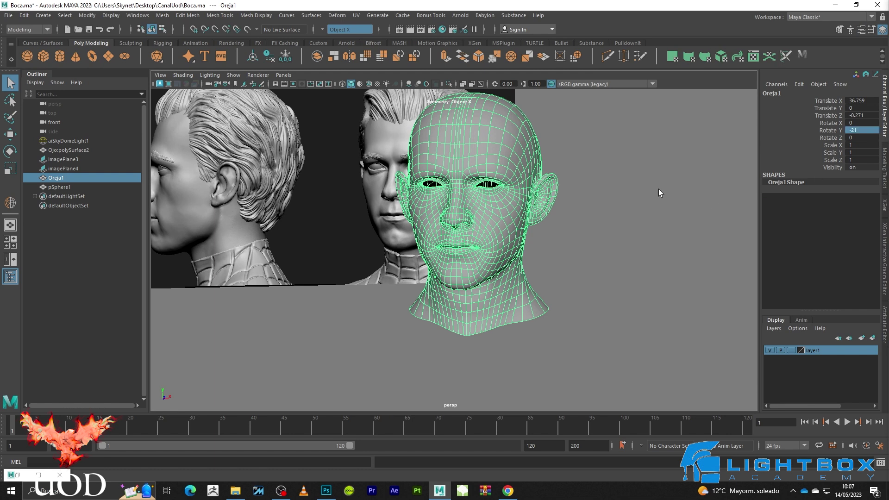
{"action": "left_click", "coordinate": [884, 323]}
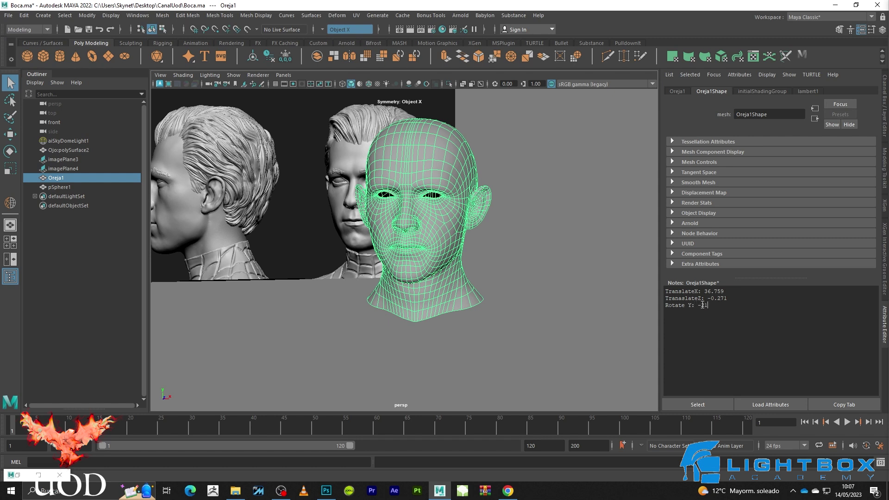
{"action": "left_click", "coordinate": [519, 280]}
{"action": "mouse_move", "coordinate": [520, 279]}
{"action": "right_mouse_down", "text": "alt"}
{"action": "mouse_move", "coordinate": [434, 274]}
{"action": "mouse_move", "coordinate": [521, 266]}
{"action": "right_mouse_up", "text": "alt"}
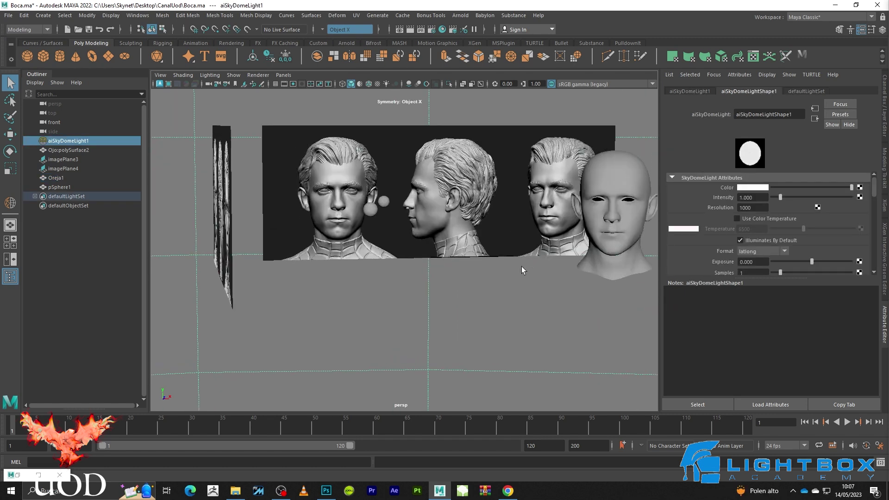
Set Oreja1's Translate X, Translate Z and Rotate Y to 0 so it faces front
{"action": "left_click", "coordinate": [601, 156]}
{"action": "left_click", "coordinate": [884, 99]}
{"action": "left_click", "coordinate": [862, 116]}
{"action": "type", "text": "0"}
{"action": "key", "text": "Return"}
{"action": "left_click", "coordinate": [863, 101]}
{"action": "type", "text": "0"}
{"action": "left_click", "coordinate": [862, 130]}
{"action": "type", "text": "0"}
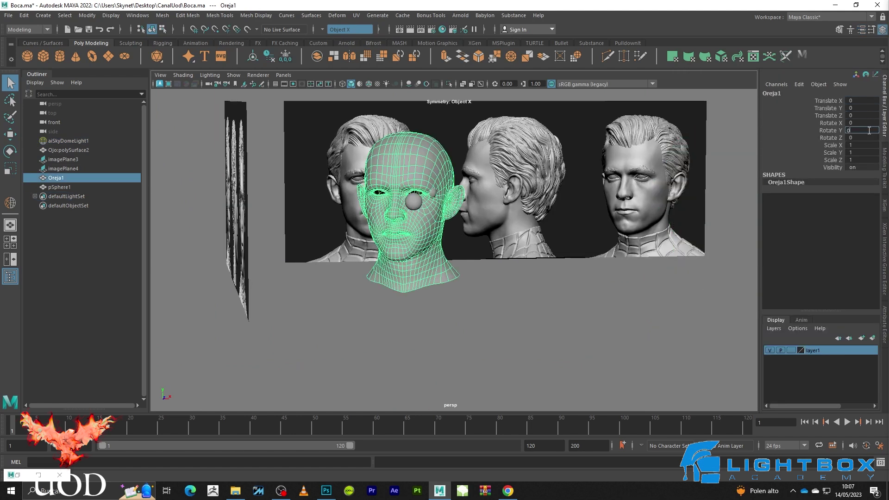
{"action": "key", "text": "Return"}
Delete the nose sphere pSphere1 and frame the front view on the nose and mouth
{"action": "left_click", "coordinate": [413, 204]}
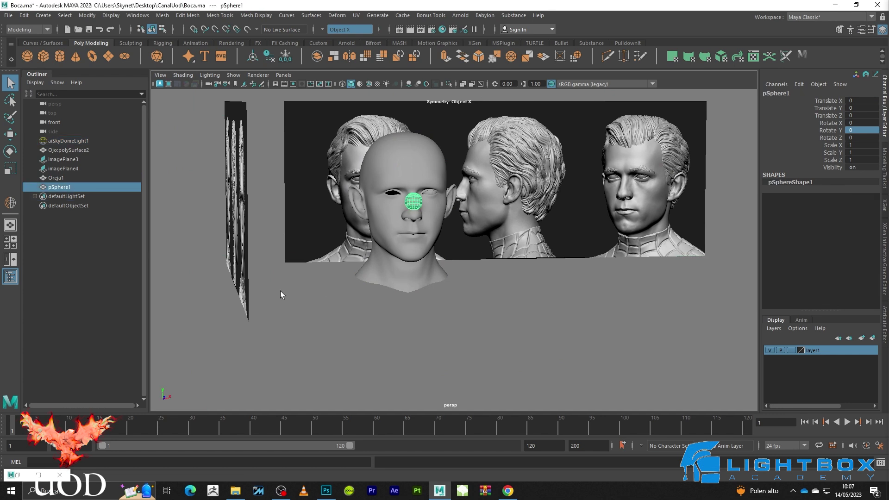
{"action": "key", "text": "f"}
{"action": "scroll", "coordinate": [380, 248], "scroll_direction": "down", "scroll_amount": 3}
{"action": "key", "text": "Delete"}
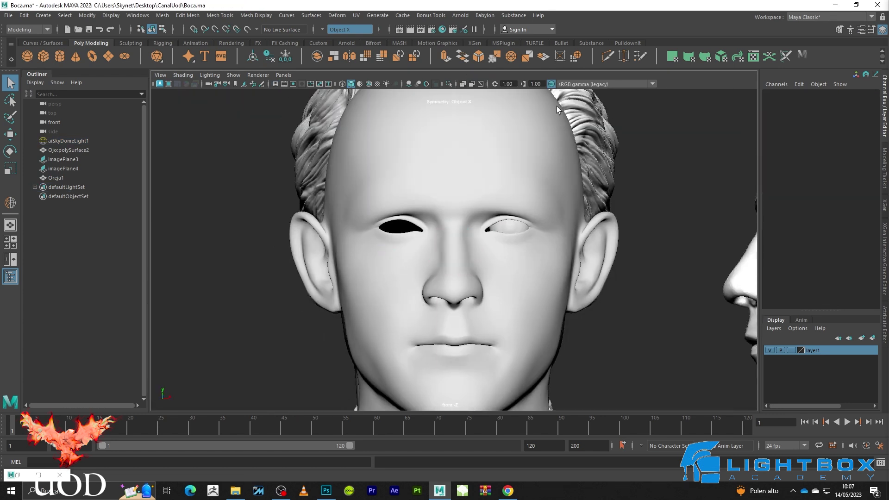
{"action": "type", "text": "0"}
{"action": "key", "text": "Return"}
{"action": "left_click", "coordinate": [530, 287]}
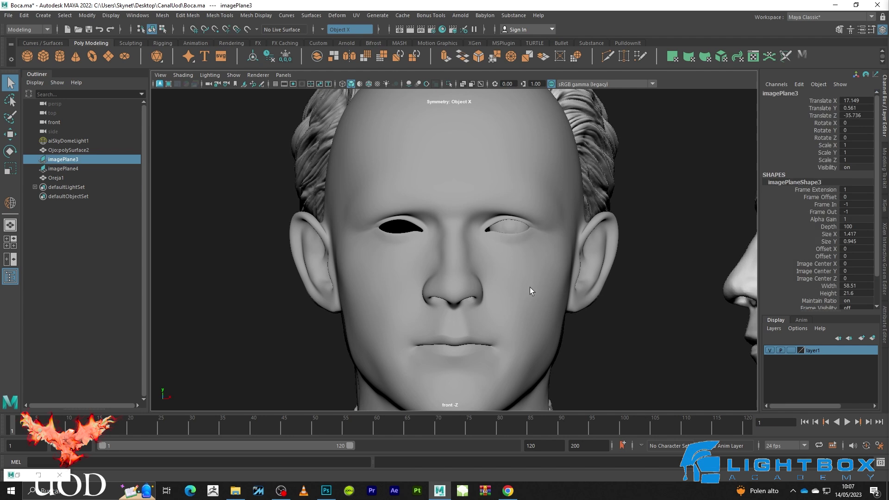
{"action": "scroll", "coordinate": [524, 256], "scroll_direction": "up", "scroll_amount": 3}
{"action": "mouse_move", "coordinate": [524, 256]}
{"action": "middle_mouse_down", "text": "alt"}
{"action": "mouse_move", "coordinate": [543, 141]}
{"action": "mouse_move", "coordinate": [495, 187]}
{"action": "mouse_move", "coordinate": [484, 211]}
{"action": "mouse_move", "coordinate": [445, 227]}
{"action": "mouse_move", "coordinate": [488, 258]}
{"action": "mouse_move", "coordinate": [548, 239]}
{"action": "mouse_move", "coordinate": [536, 204]}
{"action": "mouse_move", "coordinate": [514, 210]}
{"action": "middle_mouse_up", "text": "alt"}
{"action": "scroll", "coordinate": [514, 209], "scroll_direction": "down", "scroll_amount": 3}
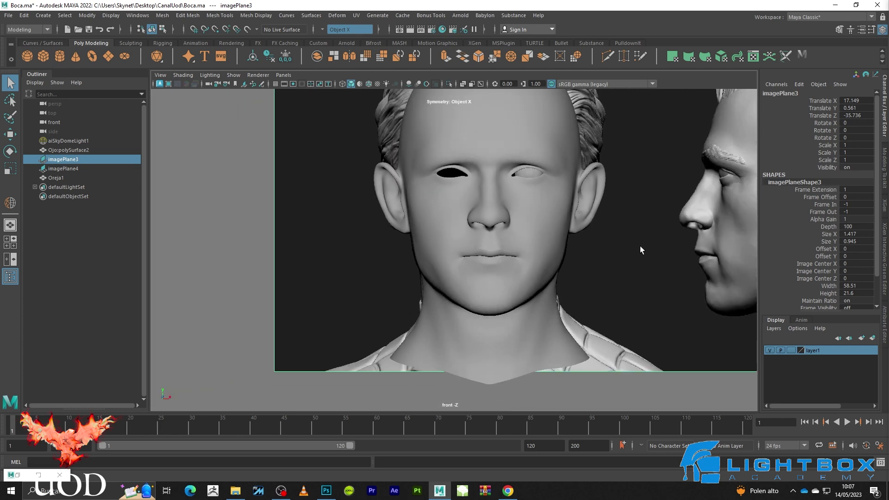
{"action": "scroll", "coordinate": [560, 180], "scroll_direction": "up", "scroll_amount": 3}
{"action": "scroll", "coordinate": [526, 221], "scroll_direction": "up", "scroll_amount": 2}
{"action": "scroll", "coordinate": [520, 195], "scroll_direction": "up", "scroll_amount": 3}
Select the nostril-edge vertices of Oreja1 with soft selection turned on
{"action": "scroll", "coordinate": [509, 189], "scroll_direction": "up", "scroll_amount": 3}
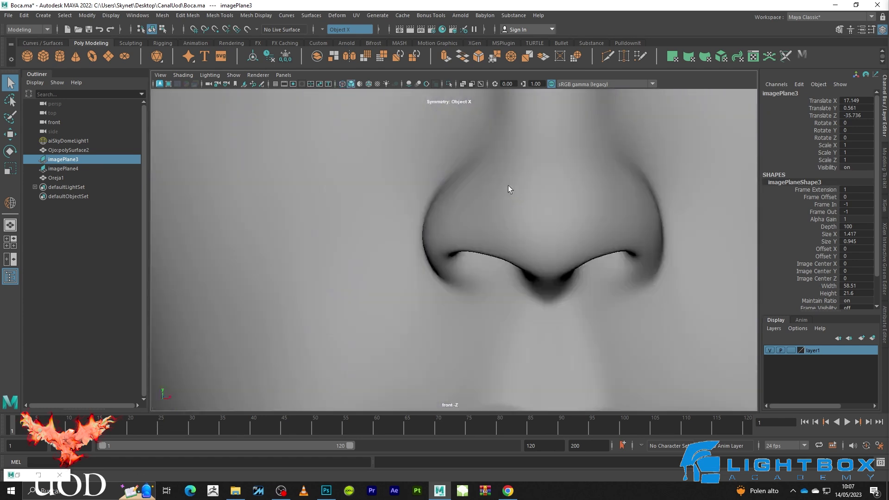
{"action": "left_click", "coordinate": [508, 185]}
{"action": "scroll", "coordinate": [463, 178], "scroll_direction": "down", "scroll_amount": 3}
{"action": "scroll", "coordinate": [513, 188], "scroll_direction": "up", "scroll_amount": 3}
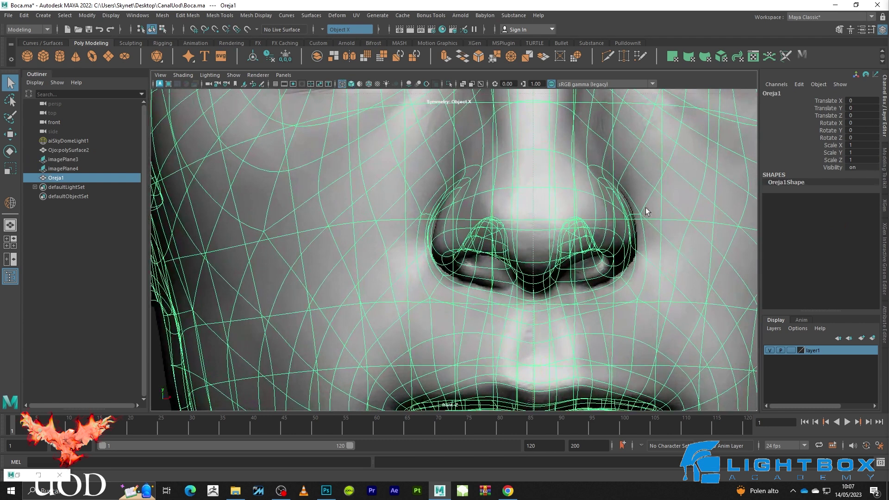
{"action": "scroll", "coordinate": [646, 208], "scroll_direction": "up", "scroll_amount": 2}
{"action": "scroll", "coordinate": [524, 212], "scroll_direction": "down", "scroll_amount": 2}
{"action": "scroll", "coordinate": [557, 196], "scroll_direction": "up", "scroll_amount": 2}
{"action": "scroll", "coordinate": [573, 204], "scroll_direction": "up", "scroll_amount": 1}
{"action": "key", "text": "F8"}
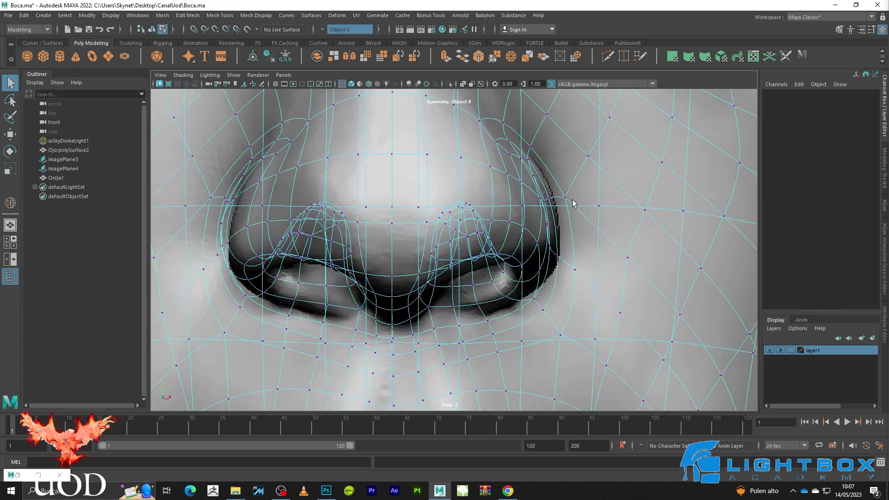
{"action": "key", "text": "5"}
{"action": "left_click_drag", "start_coordinate": [540, 206], "coordinate": [544, 211]}
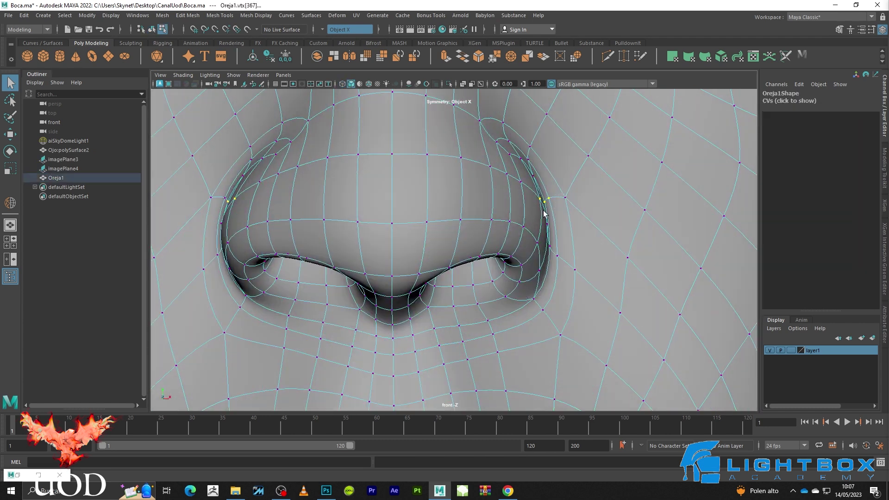
{"action": "key", "text": "b"}
{"action": "key", "text": "w"}
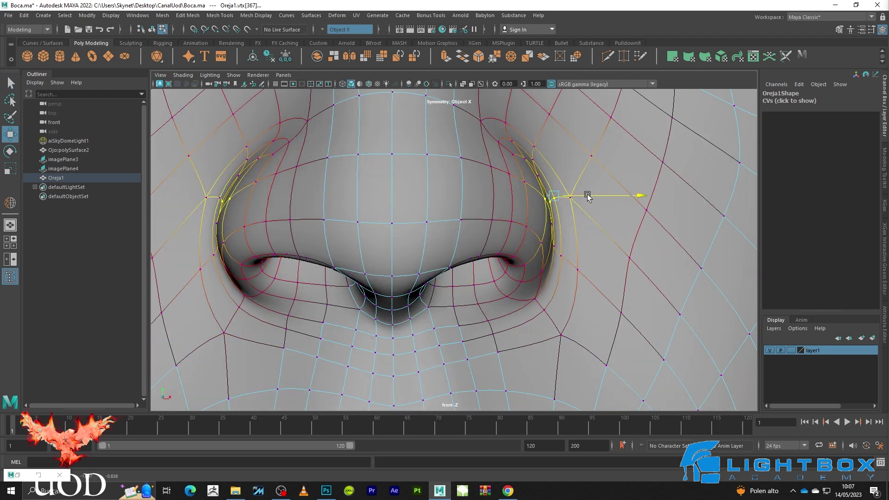
{"action": "key", "text": "ctrl+z"}
{"action": "mouse_move", "coordinate": [562, 188]}
{"action": "left_mouse_down"}
{"action": "mouse_move", "coordinate": [577, 203]}
{"action": "mouse_move", "coordinate": [587, 199]}
{"action": "left_mouse_up"}
Inspect the selected nostril vertices in the perspective view, framing and orbiting around them
{"action": "key", "text": "4"}
{"action": "key", "text": "5"}
{"action": "key", "text": "4"}
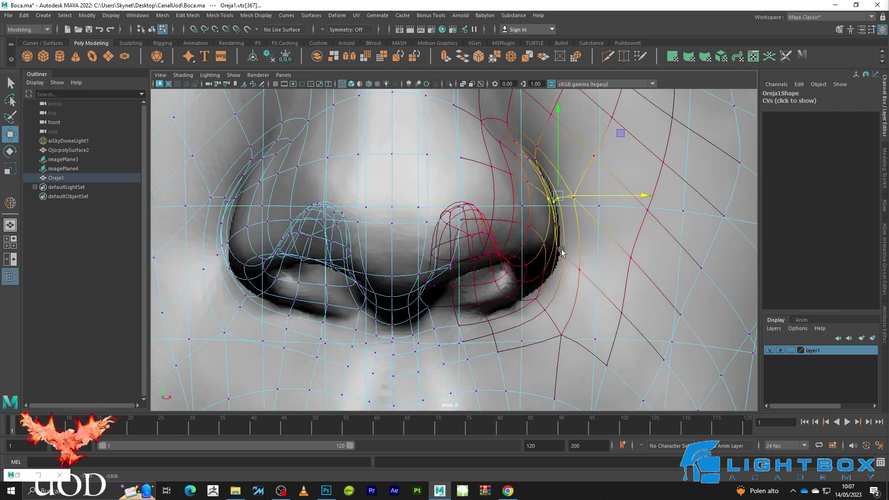
{"action": "middle_click_drag", "start_coordinate": [283, 222], "coordinate": [489, 235], "text": "alt"}
{"action": "scroll", "coordinate": [517, 218], "scroll_direction": "up", "scroll_amount": 2}
{"action": "scroll", "coordinate": [510, 233], "scroll_direction": "down", "scroll_amount": 2}
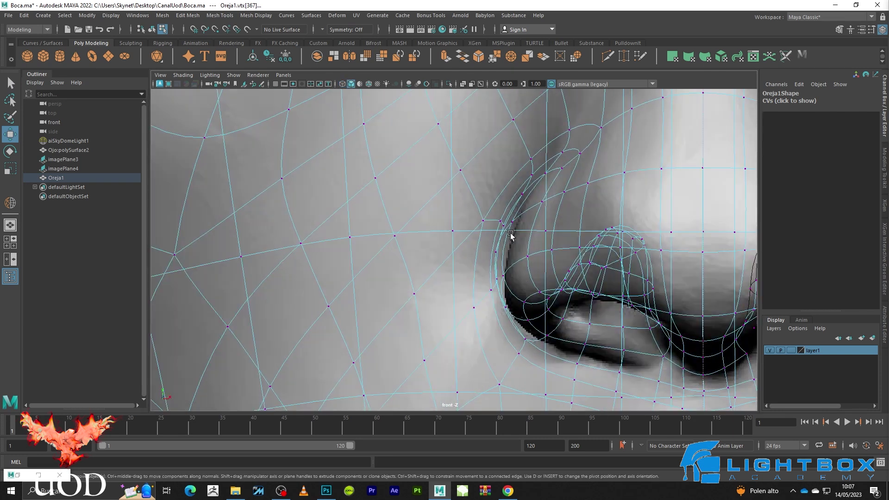
{"action": "key", "text": "space"}
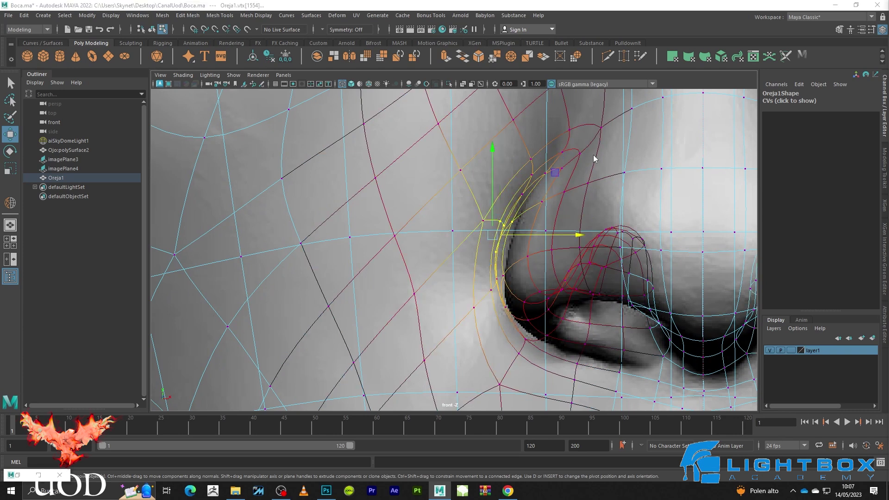
{"action": "key", "text": "a"}
{"action": "key", "text": "f"}
{"action": "mouse_move", "coordinate": [536, 194]}
{"action": "left_mouse_down", "text": "alt"}
{"action": "mouse_move", "coordinate": [562, 212]}
{"action": "mouse_move", "coordinate": [574, 197]}
{"action": "mouse_move", "coordinate": [564, 229]}
{"action": "left_mouse_up", "text": "alt"}
With soft selection off, add two more vertices and shift the selection along X
{"action": "key", "text": "b"}
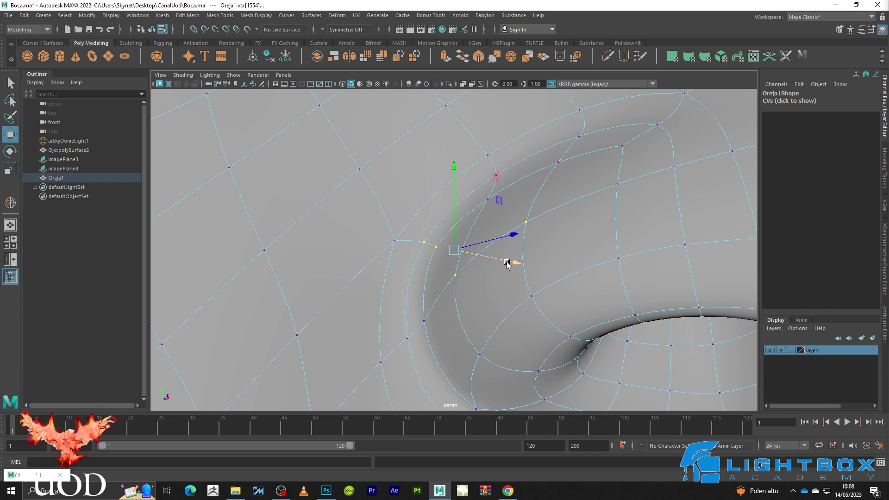
{"action": "key", "text": "q"}
{"action": "left_click", "coordinate": [397, 240], "text": "shift"}
{"action": "key", "text": "4"}
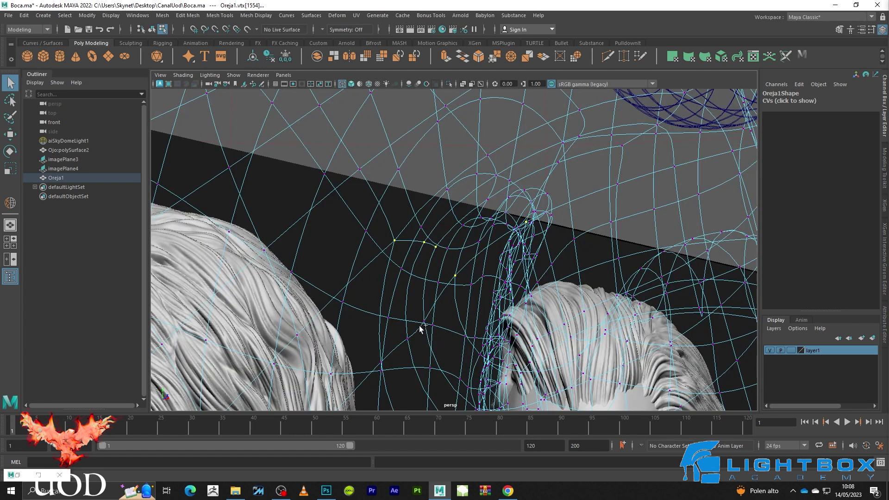
{"action": "key", "text": "5"}
{"action": "left_click", "coordinate": [421, 327], "text": "shift"}
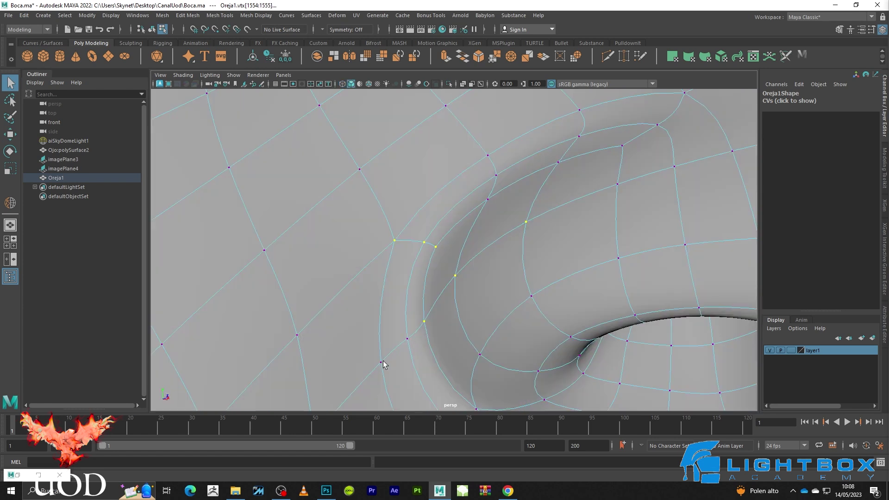
{"action": "mouse_move", "coordinate": [557, 284]}
{"action": "left_mouse_down", "text": "alt"}
{"action": "mouse_move", "coordinate": [521, 299]}
{"action": "mouse_move", "coordinate": [517, 335]}
{"action": "left_mouse_up", "text": "alt"}
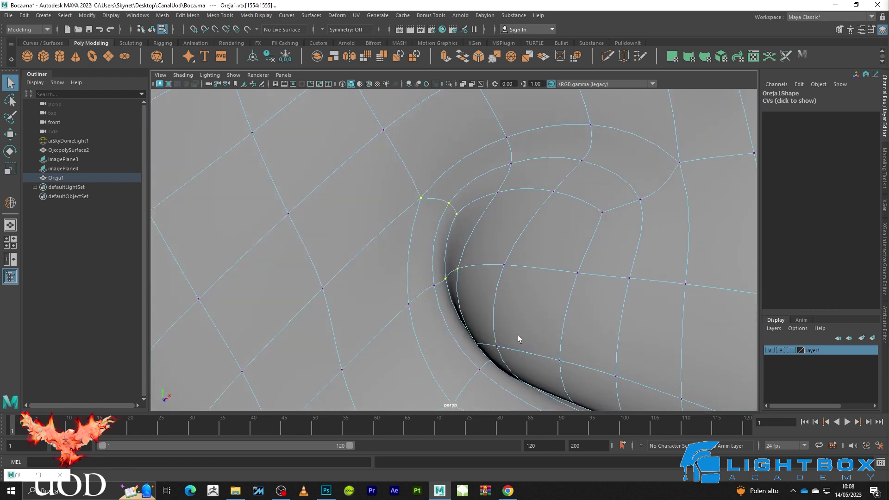
{"action": "key", "text": "4"}
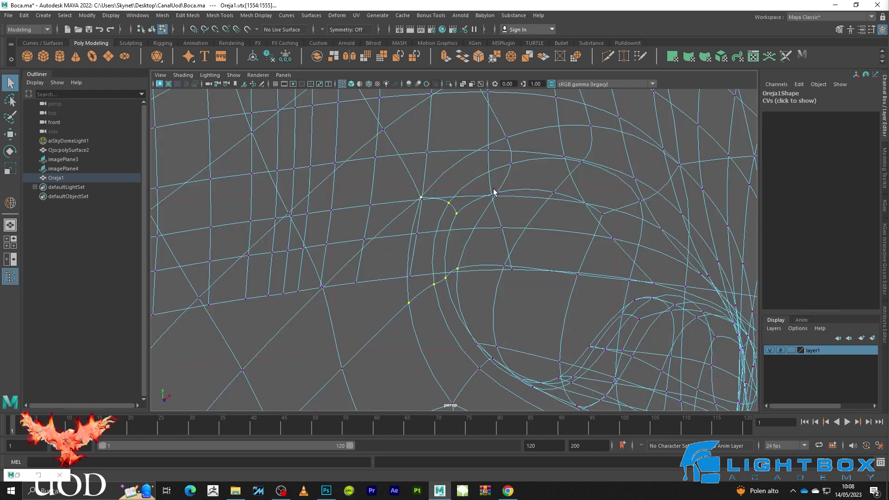
{"action": "scroll", "coordinate": [444, 278], "scroll_direction": "down", "scroll_amount": 5}
{"action": "scroll", "coordinate": [480, 262], "scroll_direction": "up", "scroll_amount": 5}
{"action": "key", "text": "w"}
{"action": "key", "text": "5"}
{"action": "left_click_drag", "start_coordinate": [531, 264], "coordinate": [538, 263]}
In the maximized front view, shift one nose-wing vertex sideways to match the reference
{"action": "key", "text": "space"}
{"action": "key", "text": "space"}
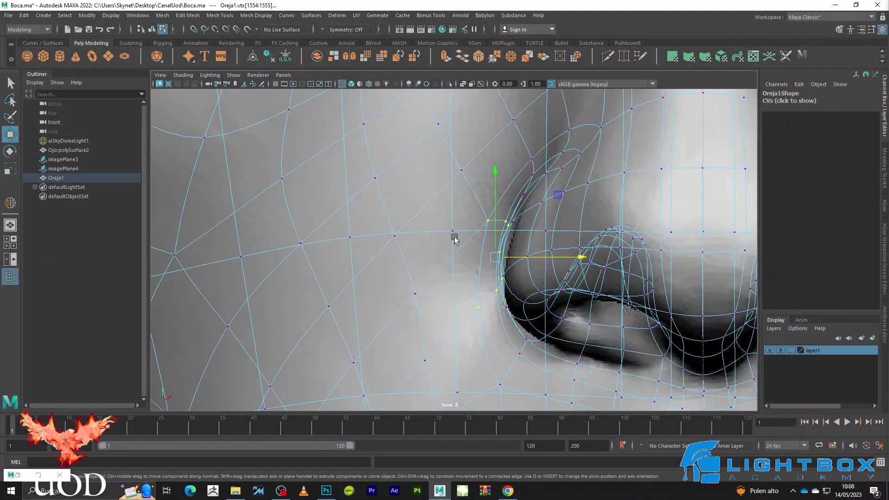
{"action": "key", "text": "3"}
{"action": "key", "text": "1"}
{"action": "key", "text": "5"}
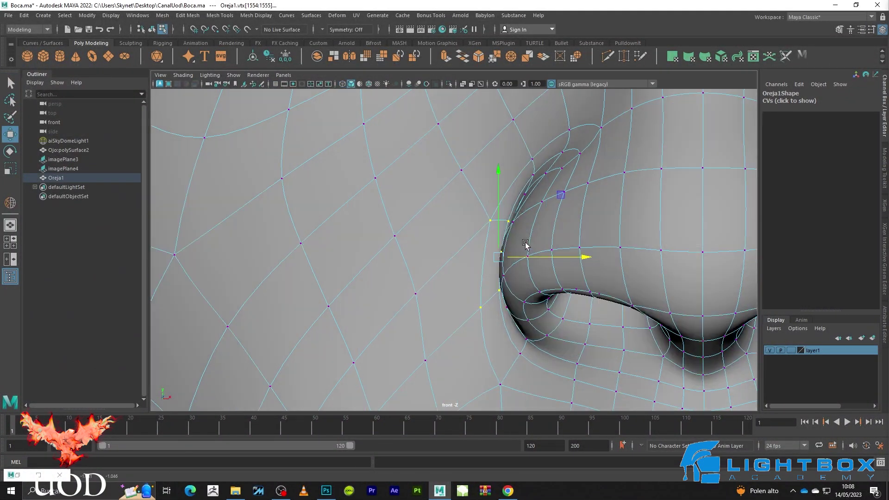
{"action": "scroll", "coordinate": [531, 254], "scroll_direction": "up", "scroll_amount": 3}
{"action": "key", "text": "1"}
{"action": "key", "text": "q"}
{"action": "left_click", "coordinate": [528, 204]}
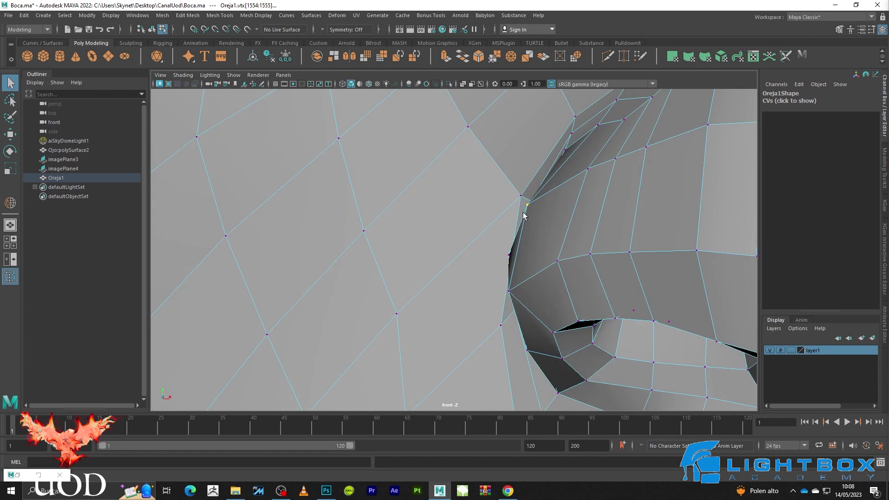
{"action": "key", "text": "3"}
{"action": "key", "text": "w"}
{"action": "left_click_drag", "start_coordinate": [566, 205], "coordinate": [577, 206]}
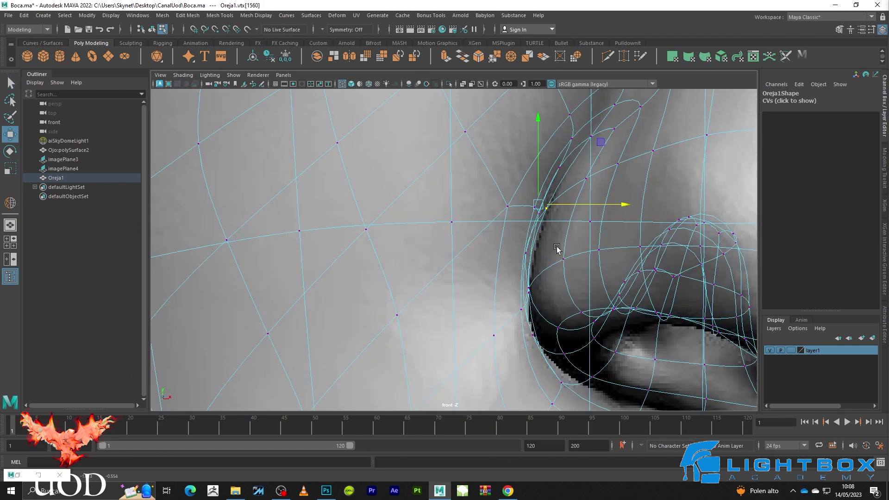
Nudge three vertices along the nose wing edge slightly to the right
{"action": "key", "text": "1"}
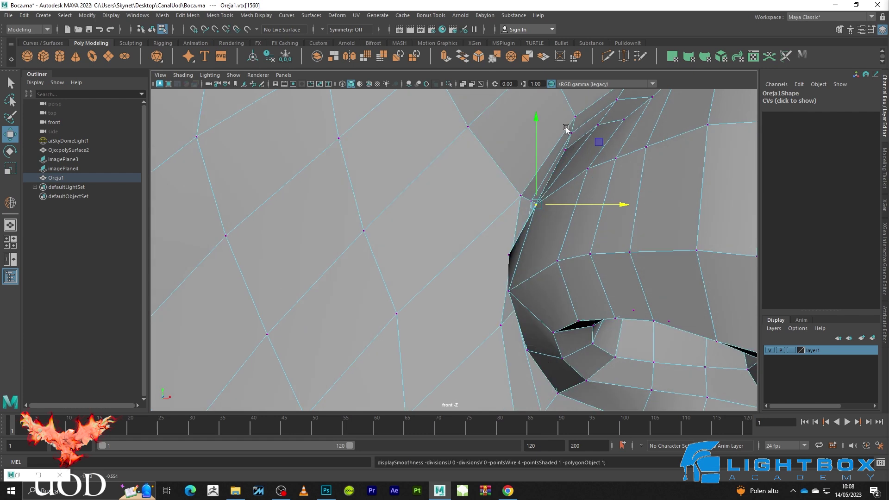
{"action": "scroll", "coordinate": [563, 153], "scroll_direction": "up", "scroll_amount": 3}
{"action": "left_click_drag", "start_coordinate": [566, 163], "coordinate": [541, 224]}
{"action": "key", "text": "3"}
{"action": "left_click_drag", "start_coordinate": [592, 196], "coordinate": [600, 196]}
{"action": "key", "text": "4"}
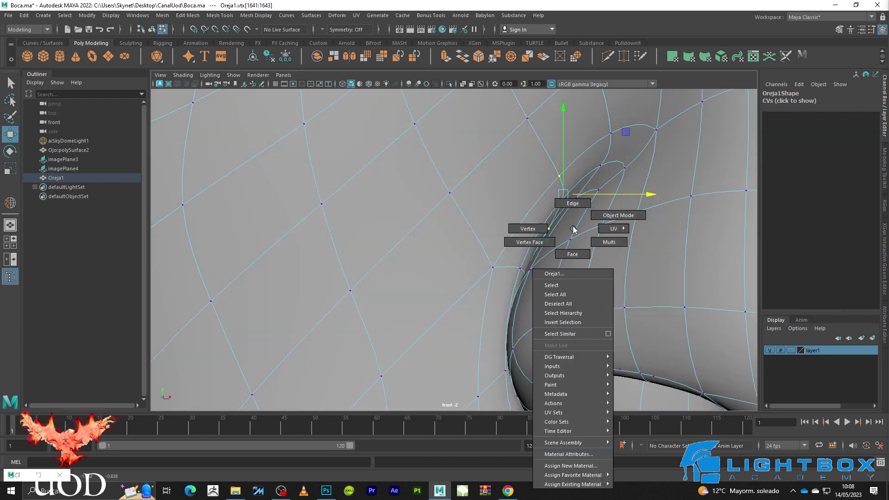
{"action": "right_click_drag", "start_coordinate": [590, 231], "coordinate": [618, 215]}
Frame the face and zoom in on the ear and jaw junction
{"action": "key", "text": "f"}
{"action": "key", "text": "q"}
{"action": "left_click", "coordinate": [342, 268]}
{"action": "left_click", "coordinate": [262, 249]}
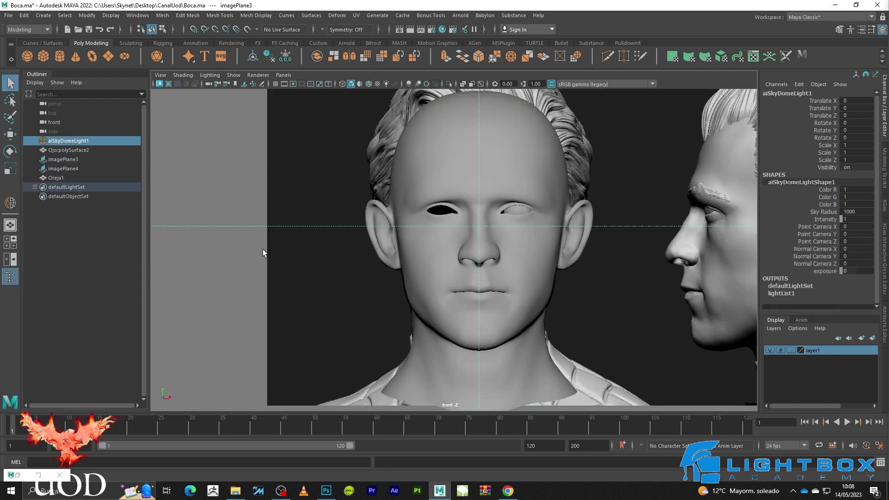
{"action": "scroll", "coordinate": [468, 256], "scroll_direction": "up", "scroll_amount": 2}
{"action": "scroll", "coordinate": [571, 196], "scroll_direction": "up", "scroll_amount": 2}
{"action": "scroll", "coordinate": [543, 256], "scroll_direction": "up", "scroll_amount": 2}
{"action": "middle_click_drag", "start_coordinate": [543, 260], "coordinate": [608, 119], "text": "alt"}
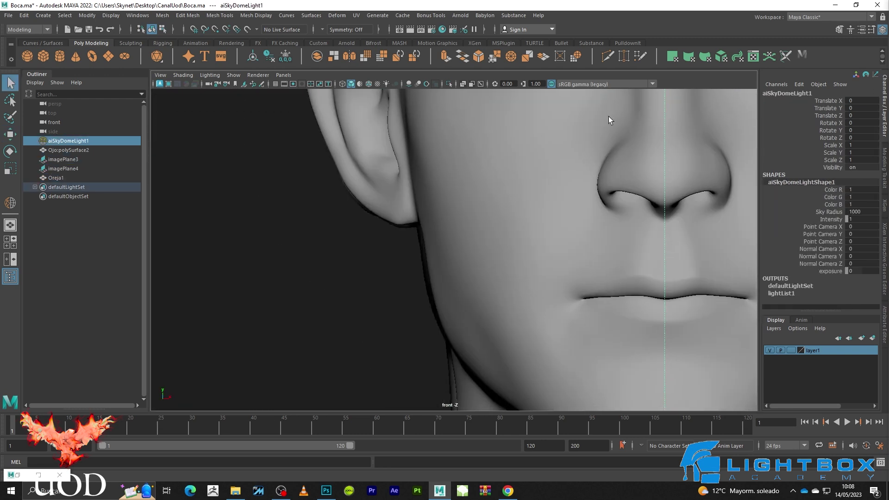
{"action": "scroll", "coordinate": [598, 191], "scroll_direction": "up", "scroll_amount": 2}
{"action": "scroll", "coordinate": [512, 220], "scroll_direction": "up", "scroll_amount": 3}
Put Oreja1 in vertex mode with X-ray and frame a jaw vertex in perspective
{"action": "left_click", "coordinate": [512, 221]}
{"action": "key", "text": "1"}
{"action": "key", "text": "F9"}
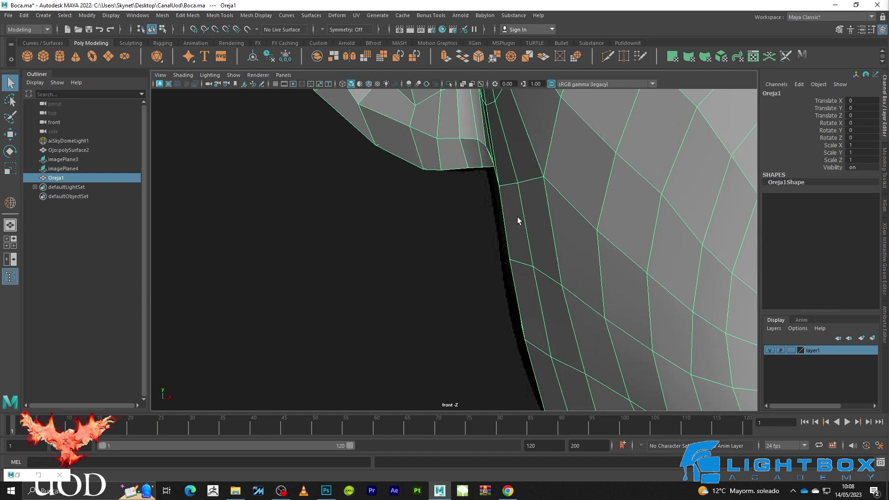
{"action": "key", "text": "alt+x"}
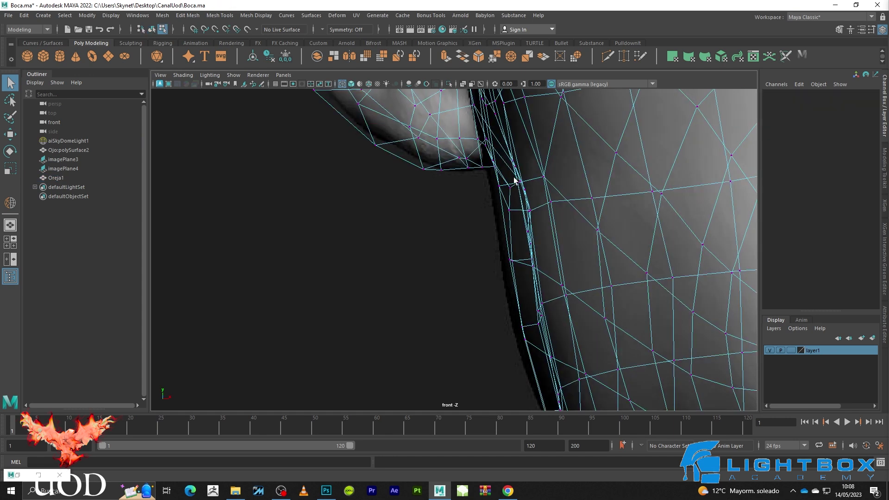
{"action": "left_click", "coordinate": [509, 211]}
{"action": "key", "text": "alt+x"}
{"action": "key", "text": "space"}
{"action": "key", "text": "space"}
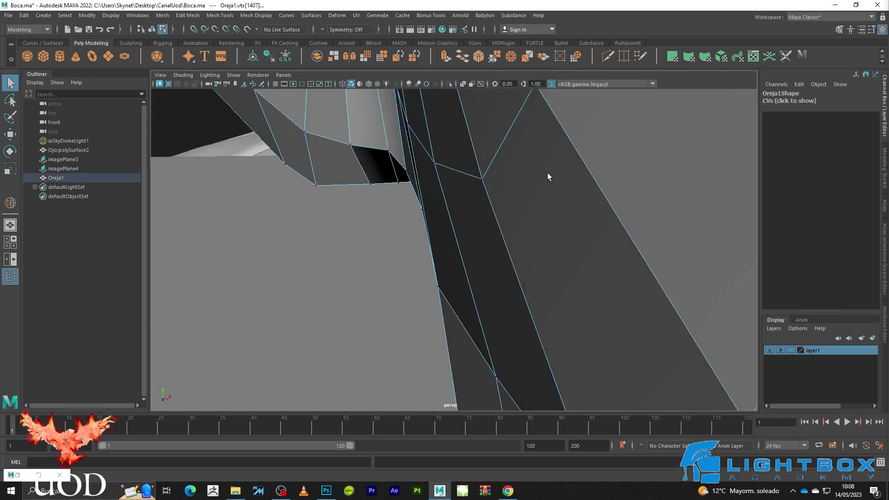
{"action": "key", "text": "f"}
Turn on Object X symmetry and orbit to a side profile of the face
{"action": "scroll", "coordinate": [566, 169], "scroll_direction": "up", "scroll_amount": 3}
{"action": "scroll", "coordinate": [509, 207], "scroll_direction": "down", "scroll_amount": 2}
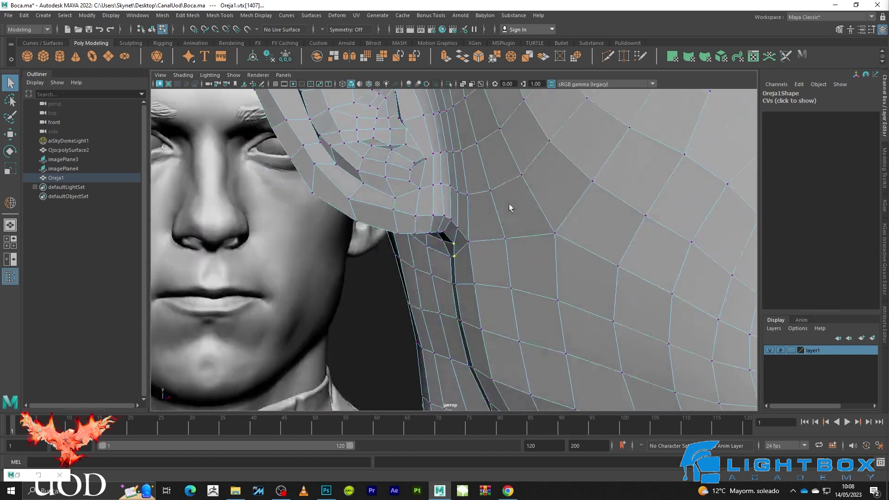
{"action": "left_click_drag", "start_coordinate": [510, 207], "coordinate": [484, 243], "text": "alt"}
{"action": "right_click_drag", "start_coordinate": [484, 244], "coordinate": [482, 214]}
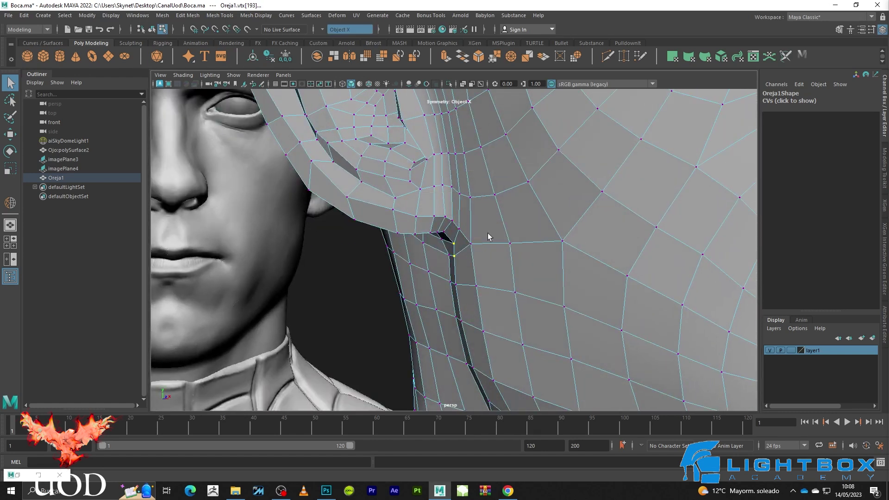
{"action": "mouse_move", "coordinate": [482, 386]}
{"action": "left_mouse_down", "text": "alt"}
{"action": "mouse_move", "coordinate": [452, 195]}
{"action": "mouse_move", "coordinate": [468, 242]}
{"action": "mouse_move", "coordinate": [426, 224]}
{"action": "mouse_move", "coordinate": [437, 164]}
{"action": "left_mouse_up", "text": "alt"}
Move the jaw edge left along X to match the front reference
{"action": "left_click", "coordinate": [442, 223]}
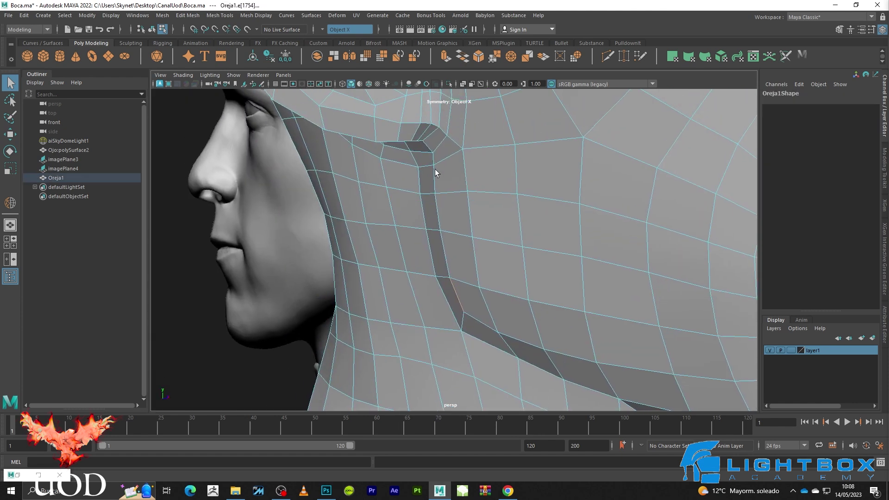
{"action": "key", "text": "space"}
{"action": "key", "text": "space"}
{"action": "key", "text": "w"}
{"action": "key", "text": "3"}
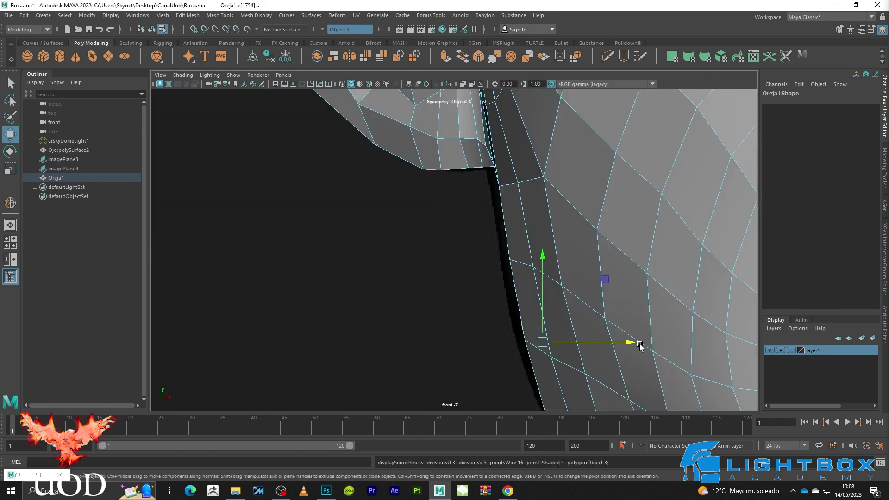
{"action": "left_click_drag", "start_coordinate": [631, 342], "coordinate": [609, 340]}
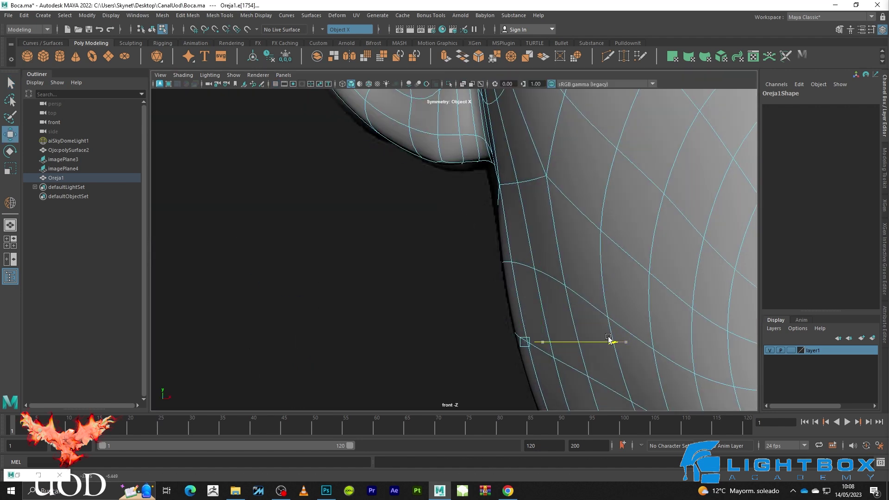
{"action": "left_click", "coordinate": [512, 213]}
Pick the ear-jaw vertex and show the wireframe over the reference
{"action": "key", "text": "1"}
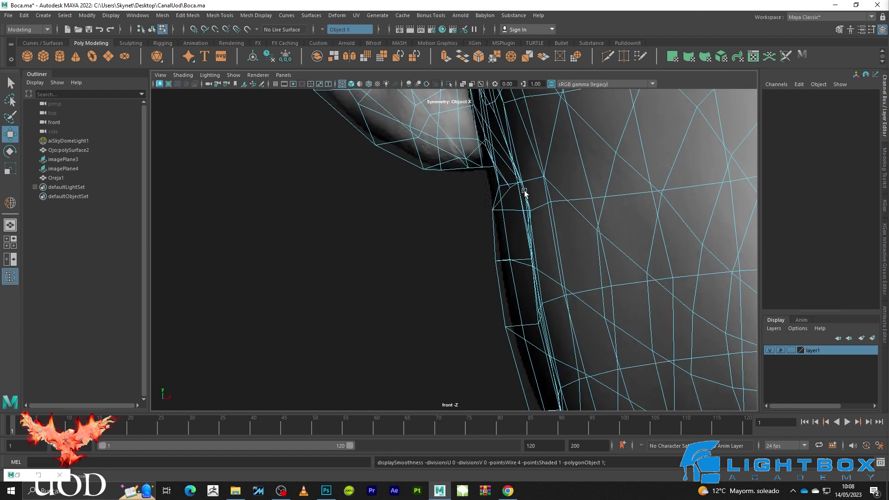
{"action": "left_click", "coordinate": [520, 187]}
{"action": "key", "text": "5"}
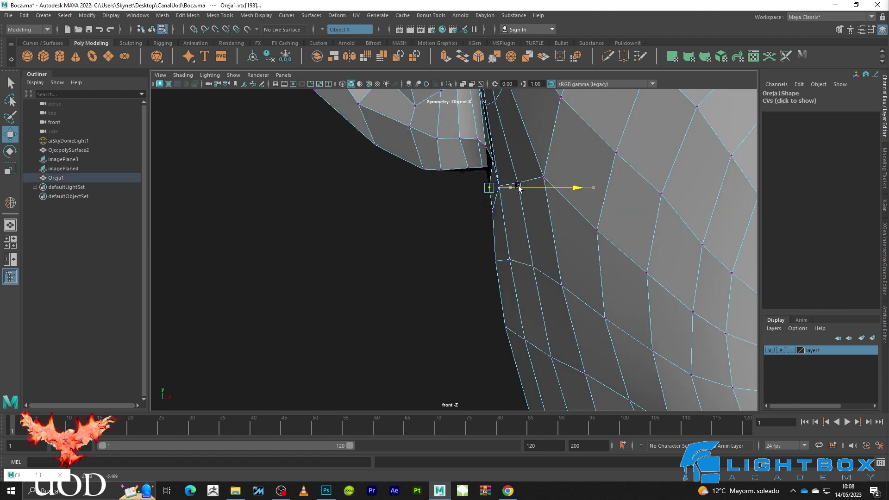
{"action": "left_click", "coordinate": [470, 183]}
{"action": "scroll", "coordinate": [490, 248], "scroll_direction": "up", "scroll_amount": 2}
{"action": "key", "text": "4"}
{"action": "scroll", "coordinate": [554, 254], "scroll_direction": "up", "scroll_amount": 2}
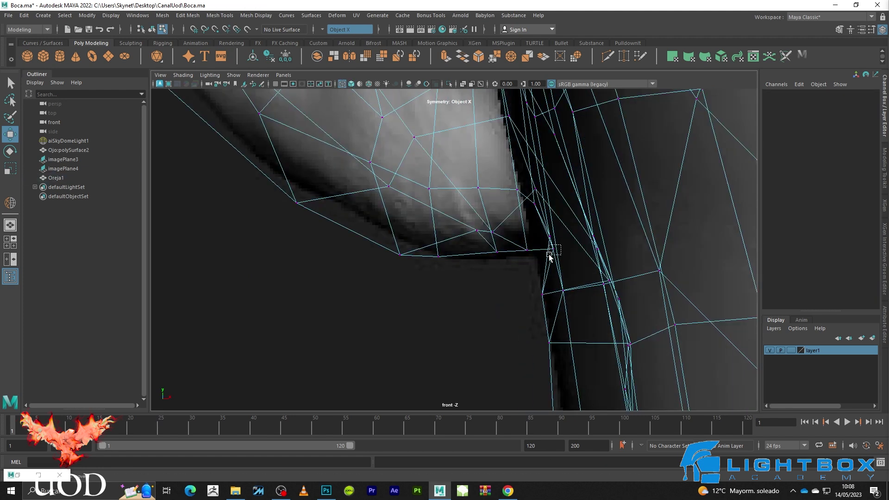
Check the ear-jaw corner vertex shaded and smoothed, then return to object mode
{"action": "left_click_drag", "start_coordinate": [549, 254], "coordinate": [550, 253]}
{"action": "key", "text": "5"}
{"action": "key", "text": "3"}
{"action": "key", "text": "4"}
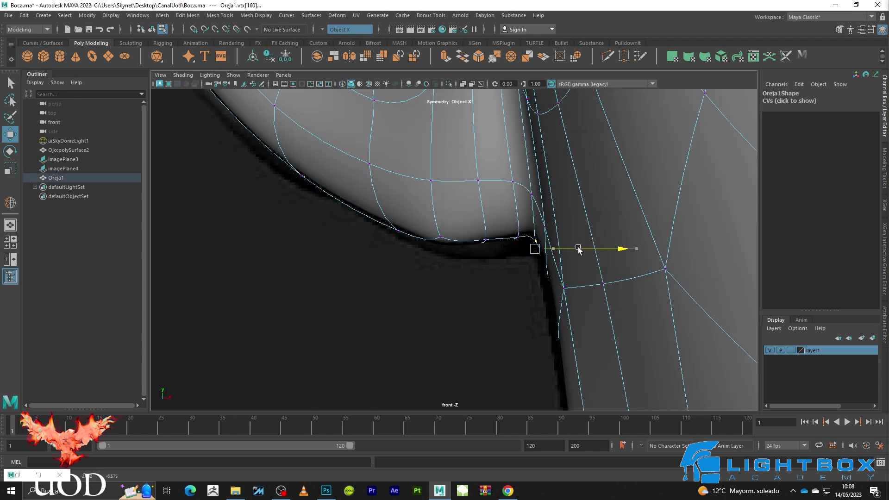
{"action": "left_click", "coordinate": [492, 282]}
{"action": "right_click_drag", "start_coordinate": [569, 190], "coordinate": [610, 163]}
Reframe the front view on the nose, chin, jaw and ear edge
{"action": "left_click", "coordinate": [458, 286]}
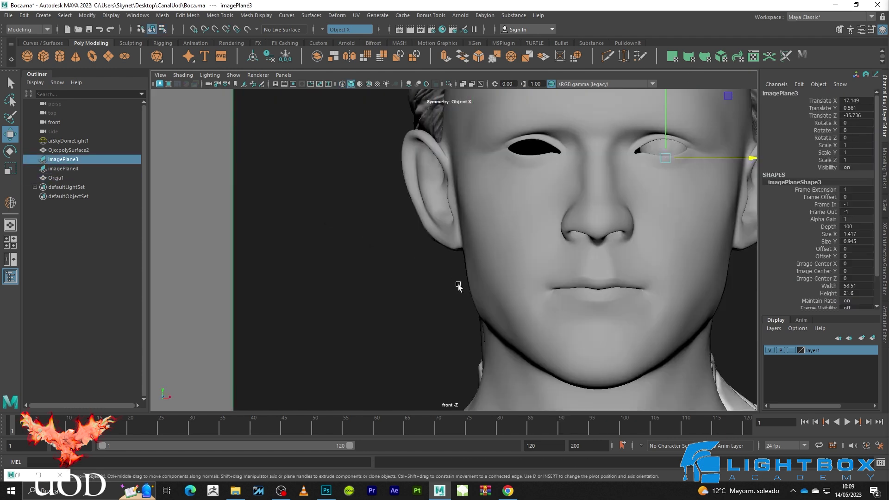
{"action": "scroll", "coordinate": [478, 273], "scroll_direction": "up", "scroll_amount": 3}
{"action": "middle_click_drag", "start_coordinate": [579, 207], "coordinate": [473, 248], "text": "alt"}
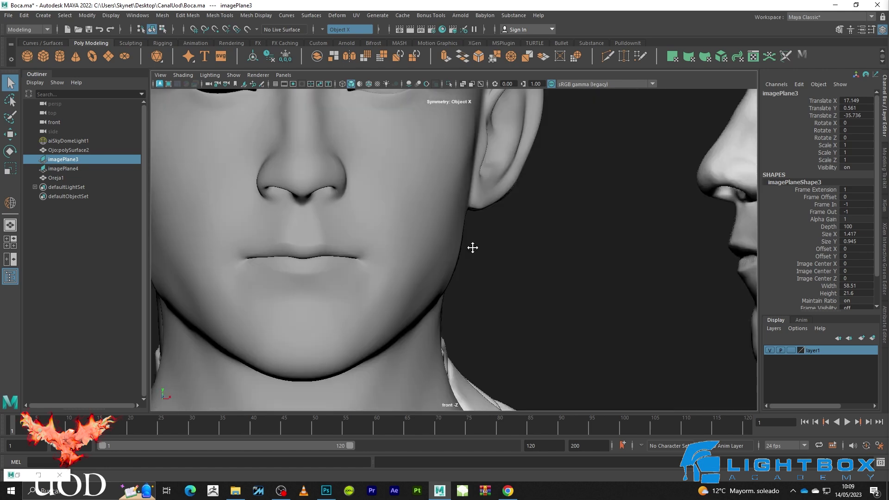
{"action": "scroll", "coordinate": [410, 258], "scroll_direction": "up", "scroll_amount": 3}
{"action": "middle_click_drag", "start_coordinate": [410, 257], "coordinate": [461, 268], "text": "alt"}
{"action": "scroll", "coordinate": [455, 251], "scroll_direction": "up", "scroll_amount": 2}
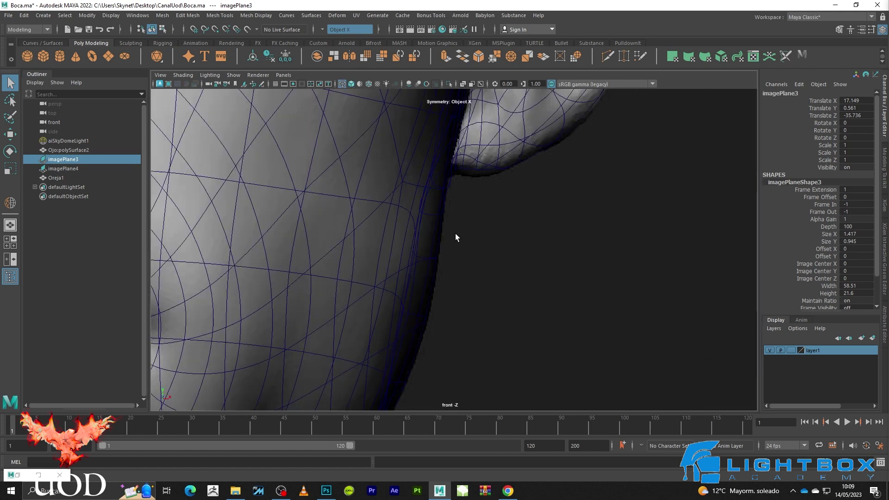
{"action": "scroll", "coordinate": [455, 234], "scroll_direction": "down", "scroll_amount": 4}
{"action": "scroll", "coordinate": [492, 254], "scroll_direction": "up", "scroll_amount": 2}
{"action": "scroll", "coordinate": [389, 238], "scroll_direction": "up", "scroll_amount": 2}
{"action": "scroll", "coordinate": [396, 230], "scroll_direction": "up", "scroll_amount": 2}
Select a jaw-outline edge on Oreja1, orbit closer, and undo the last change
{"action": "left_click", "coordinate": [396, 229]}
{"action": "key", "text": "F10"}
{"action": "scroll", "coordinate": [477, 237], "scroll_direction": "up", "scroll_amount": 4}
{"action": "left_click", "coordinate": [486, 239]}
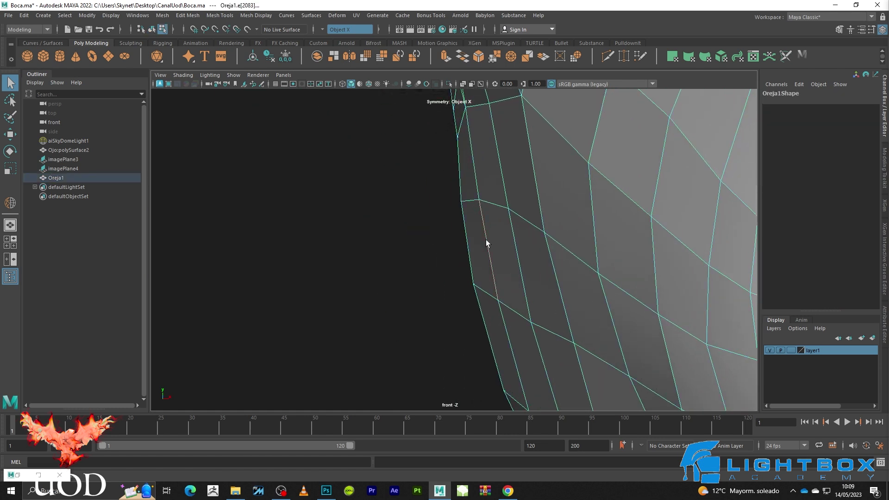
{"action": "left_click_drag", "start_coordinate": [486, 240], "coordinate": [620, 140], "text": "alt"}
{"action": "scroll", "coordinate": [620, 139], "scroll_direction": "up", "scroll_amount": 5}
{"action": "mouse_move", "coordinate": [588, 165]}
{"action": "left_mouse_down", "text": "alt"}
{"action": "mouse_move", "coordinate": [610, 150]}
{"action": "mouse_move", "coordinate": [444, 238]}
{"action": "mouse_move", "coordinate": [487, 221]}
{"action": "left_mouse_up", "text": "alt"}
{"action": "scroll", "coordinate": [442, 245], "scroll_direction": "up", "scroll_amount": 2}
{"action": "key", "text": "ctrl+z"}
{"action": "key", "text": "ctrl+z"}
{"action": "key", "text": "ctrl+z"}
{"action": "key", "text": "ctrl+z"}
{"action": "key", "text": "ctrl+z"}
{"action": "key", "text": "ctrl+z"}
{"action": "key", "text": "ctrl+z"}
{"action": "key", "text": "ctrl+z"}
{"action": "key", "text": "ctrl+z"}
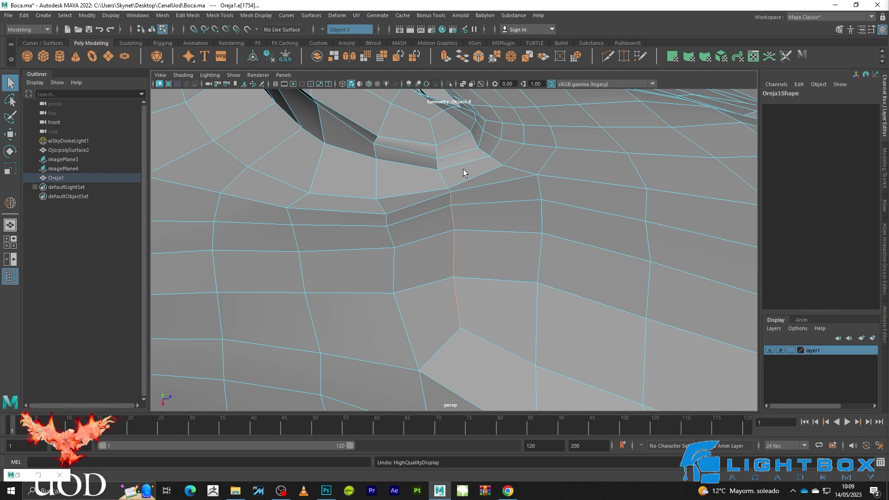
Restore the jaw edge move and pull the vertex below the ear downward
{"action": "key", "text": "shift+z"}
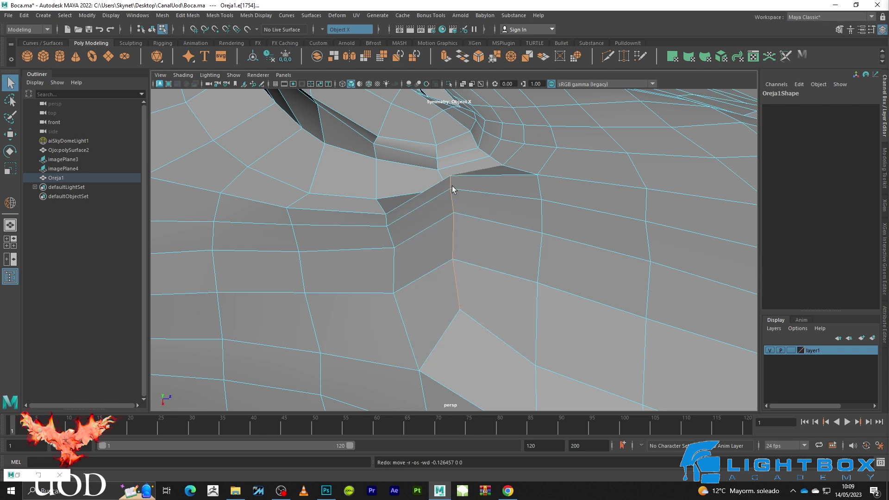
{"action": "key", "text": "F9"}
{"action": "key", "text": "4"}
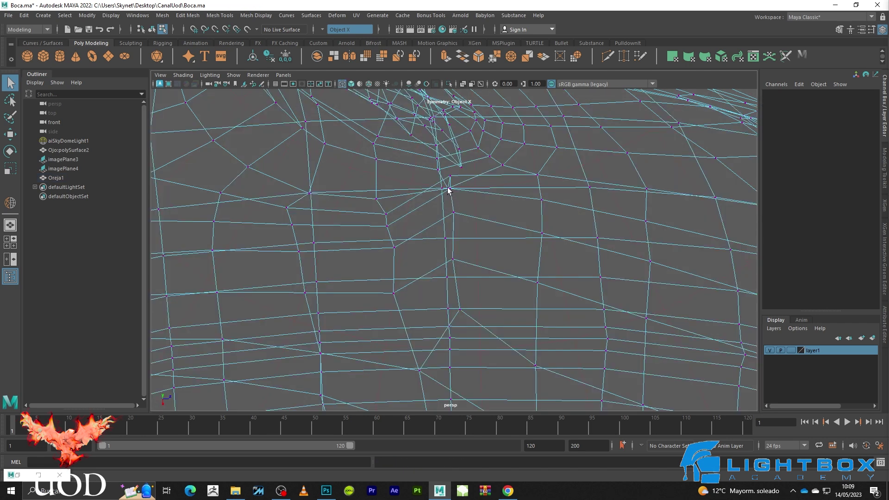
{"action": "left_click", "coordinate": [449, 190]}
{"action": "key", "text": "5"}
{"action": "key", "text": "w"}
{"action": "left_click_drag", "start_coordinate": [449, 204], "coordinate": [448, 238]}
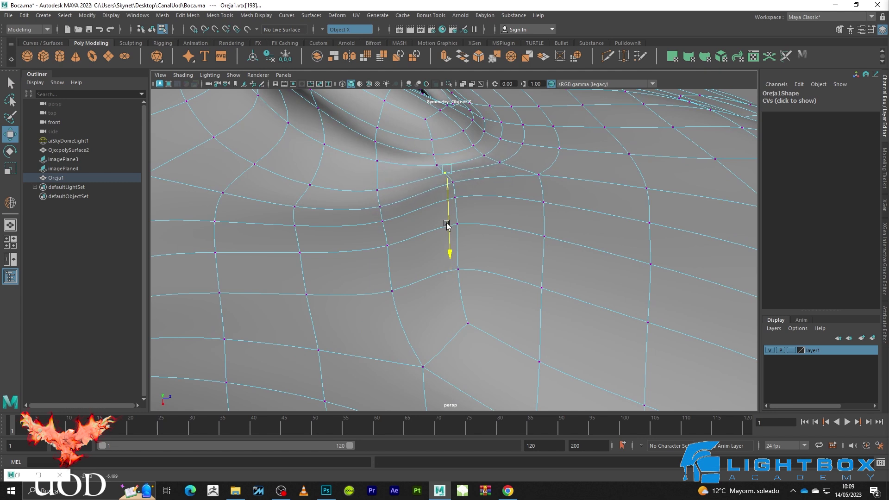
Select a neck-line vertex and check it in wireframe and smoothed display
{"action": "key", "text": "4"}
{"action": "key", "text": "1"}
{"action": "key", "text": "5"}
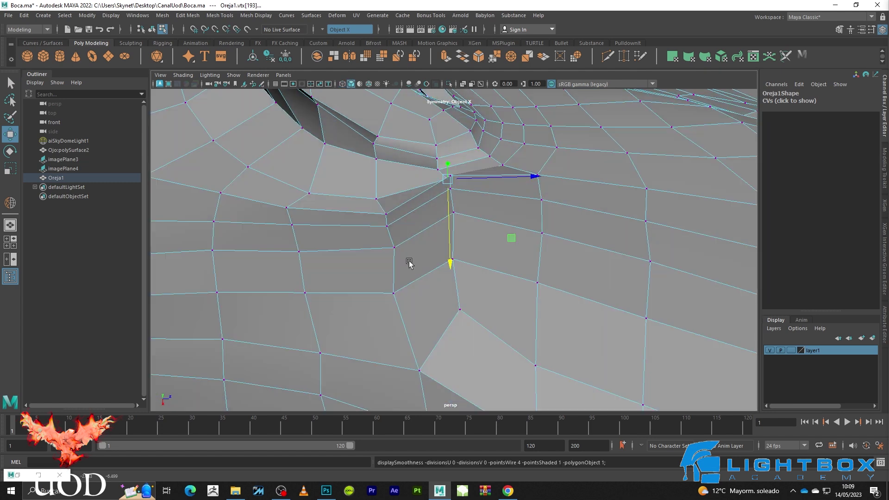
{"action": "left_click", "coordinate": [391, 294]}
{"action": "left_click", "coordinate": [377, 202]}
{"action": "key", "text": "4"}
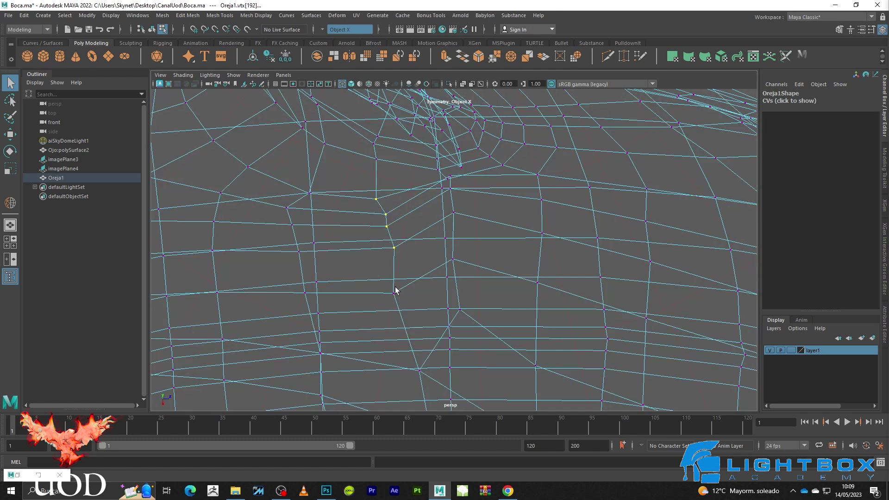
{"action": "key", "text": "w"}
{"action": "key", "text": "5"}
{"action": "key", "text": "3"}
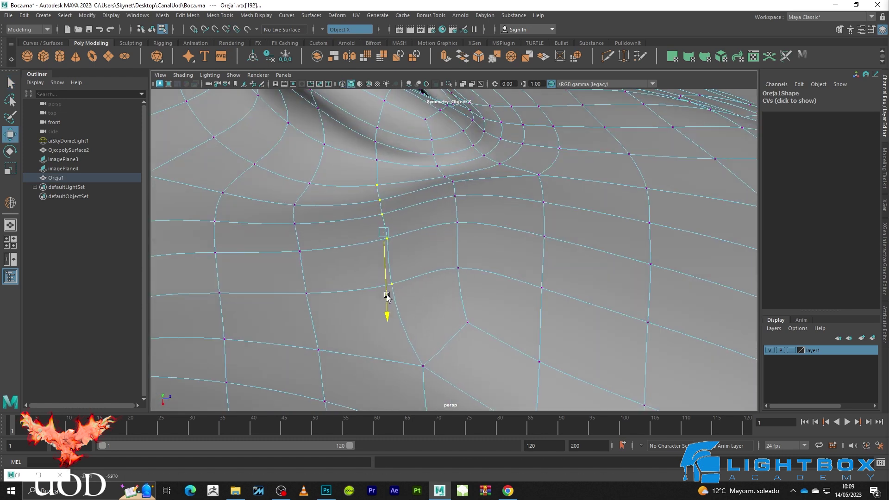
Orbit to a close view of the face and reselect the head mesh
{"action": "scroll", "coordinate": [517, 200], "scroll_direction": "down", "scroll_amount": 5}
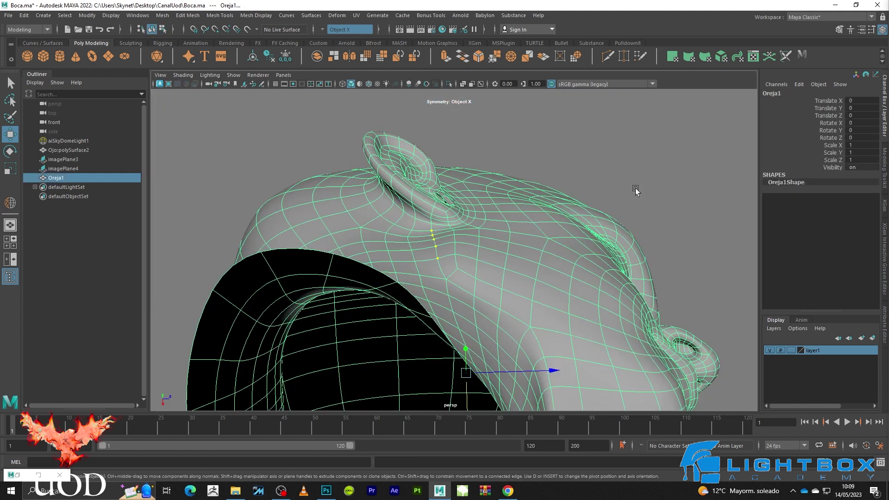
{"action": "key", "text": "q"}
{"action": "left_click", "coordinate": [689, 183]}
{"action": "mouse_move", "coordinate": [689, 183]}
{"action": "left_mouse_down", "text": "alt"}
{"action": "mouse_move", "coordinate": [641, 240]}
{"action": "mouse_move", "coordinate": [613, 244]}
{"action": "mouse_move", "coordinate": [524, 213]}
{"action": "mouse_move", "coordinate": [565, 234]}
{"action": "mouse_move", "coordinate": [540, 237]}
{"action": "left_mouse_up", "text": "alt"}
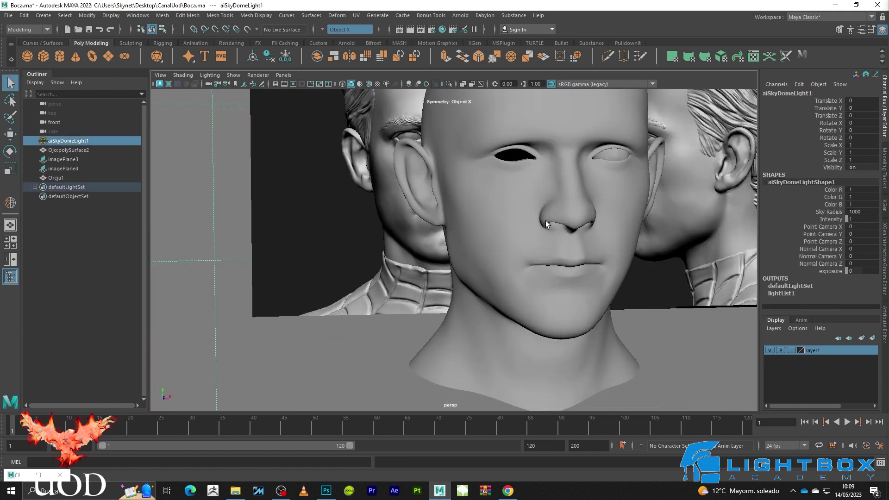
{"action": "scroll", "coordinate": [492, 238], "scroll_direction": "up", "scroll_amount": 5}
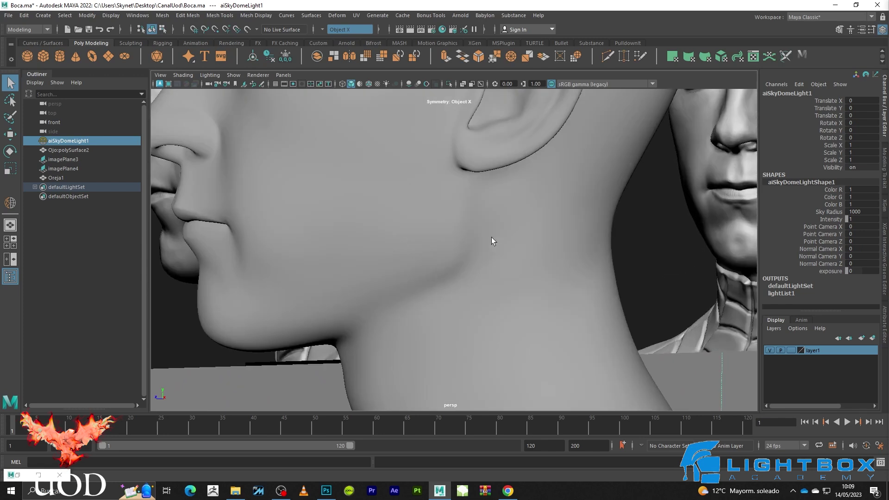
{"action": "left_click", "coordinate": [468, 258]}
{"action": "scroll", "coordinate": [470, 254], "scroll_direction": "up", "scroll_amount": 8}
In the side view, raise the vertex under the jaw onto the reference
{"action": "key", "text": "F9"}
{"action": "left_click", "coordinate": [453, 280]}
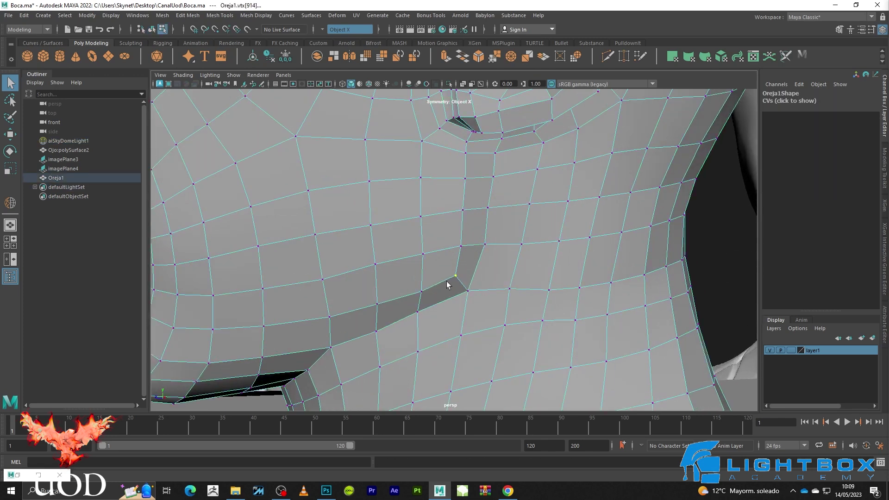
{"action": "key", "text": "space"}
{"action": "key", "text": "space"}
{"action": "scroll", "coordinate": [514, 239], "scroll_direction": "down", "scroll_amount": 5}
{"action": "key", "text": "f"}
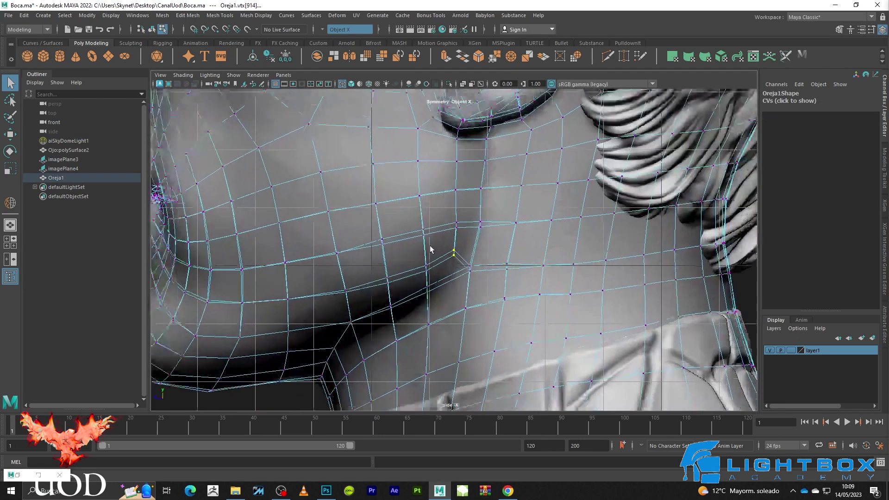
{"action": "mouse_move", "coordinate": [462, 240]}
{"action": "left_mouse_down"}
{"action": "mouse_move", "coordinate": [443, 269]}
{"action": "mouse_move", "coordinate": [455, 243]}
{"action": "left_mouse_up"}
{"action": "key", "text": "w"}
{"action": "left_click_drag", "start_coordinate": [401, 281], "coordinate": [405, 237]}
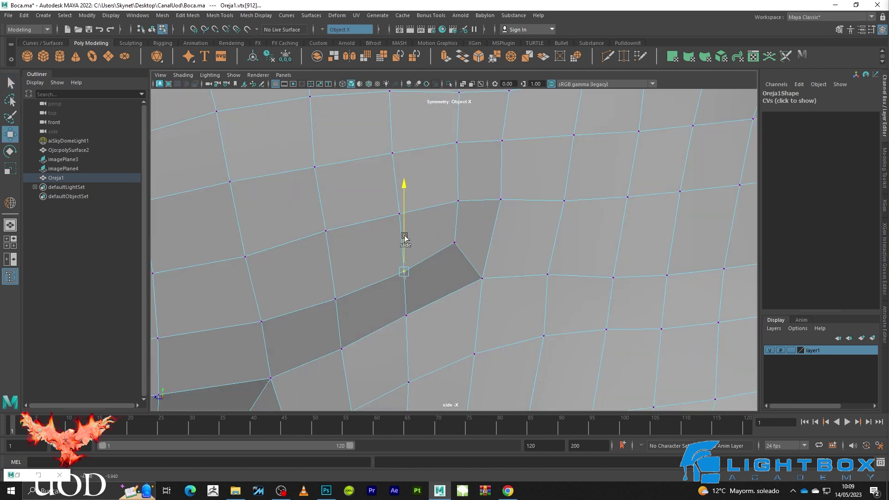
Slide the next jawline vertices onto the reference, checking with X-ray
{"action": "key", "text": "alt+x"}
{"action": "left_click_drag", "start_coordinate": [512, 180], "coordinate": [492, 217]}
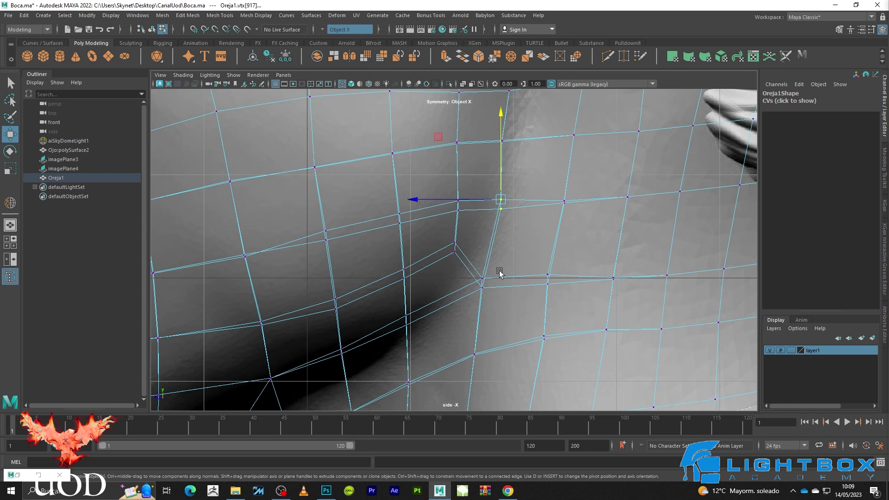
{"action": "key", "text": "alt+x"}
{"action": "left_click", "coordinate": [483, 279]}
{"action": "left_click_drag", "start_coordinate": [482, 278], "coordinate": [489, 276]}
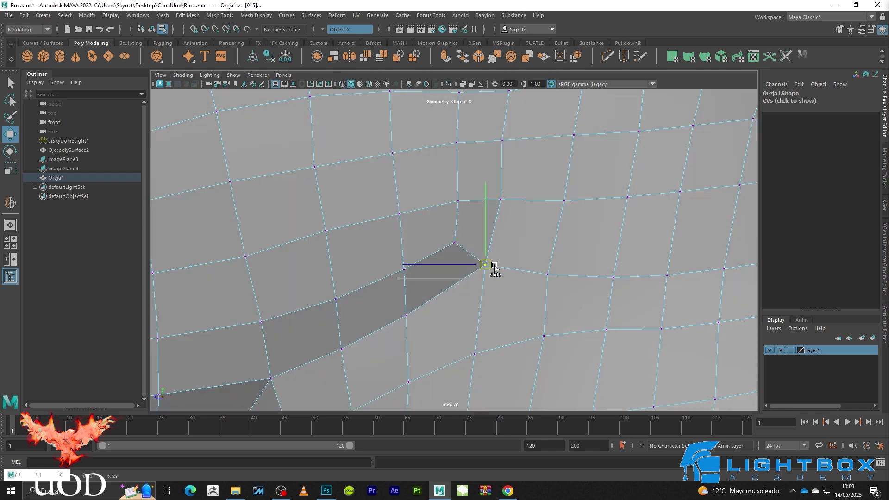
{"action": "key", "text": "alt+x"}
{"action": "middle_click_drag", "start_coordinate": [456, 322], "coordinate": [473, 252], "text": "alt"}
{"action": "key", "text": "alt+x"}
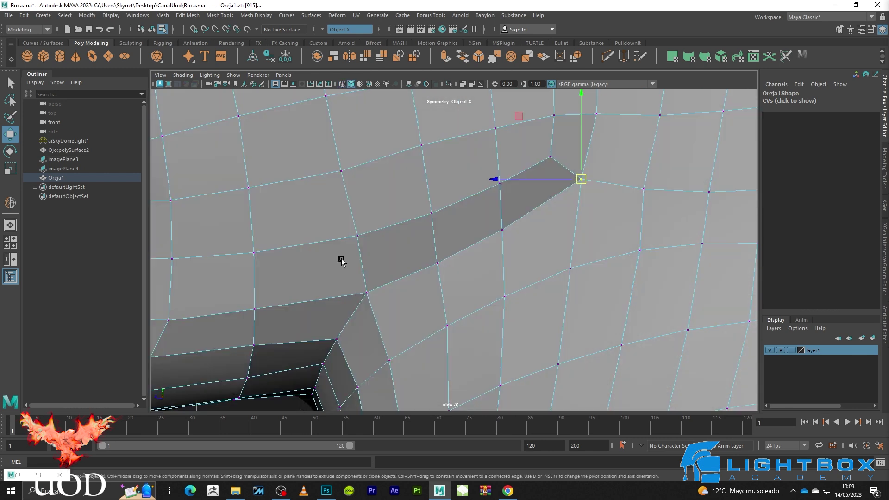
Select vertices along and above the jaw crease against the X-ray reference
{"action": "scroll", "coordinate": [334, 262], "scroll_direction": "up", "scroll_amount": 2}
{"action": "key", "text": "alt+x"}
{"action": "mouse_move", "coordinate": [436, 286]}
{"action": "left_mouse_down"}
{"action": "mouse_move", "coordinate": [388, 321]}
{"action": "mouse_move", "coordinate": [419, 303]}
{"action": "left_mouse_up"}
{"action": "key", "text": "alt+x"}
{"action": "mouse_move", "coordinate": [440, 221]}
{"action": "left_mouse_down"}
{"action": "mouse_move", "coordinate": [375, 253]}
{"action": "mouse_move", "coordinate": [366, 243]}
{"action": "left_mouse_up"}
{"action": "key", "text": "alt+x"}
{"action": "left_click_drag", "start_coordinate": [547, 248], "coordinate": [566, 210]}
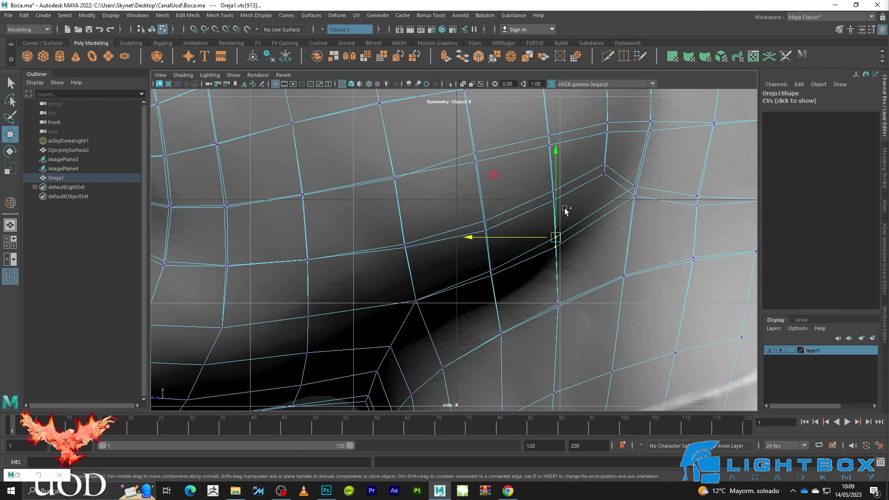
Exit vertex editing, frame the whole head, and deselect the mesh
{"action": "key", "text": "r"}
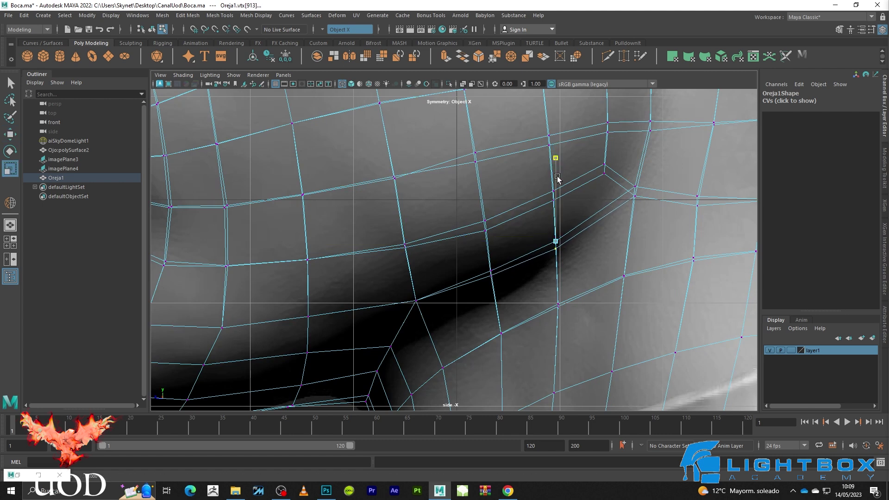
{"action": "key", "text": "w"}
{"action": "key", "text": "alt+x"}
{"action": "key", "text": "F8"}
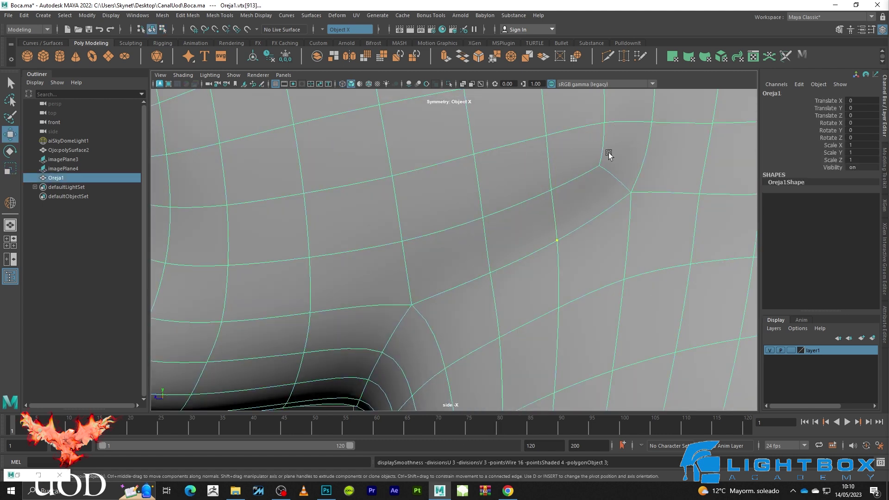
{"action": "key", "text": "f"}
{"action": "key", "text": "q"}
{"action": "left_click", "coordinate": [304, 322]}
{"action": "left_click", "coordinate": [462, 352]}
Put the head mesh in vertex mode with cage display, viewing the opening near the ear
{"action": "key", "text": "space"}
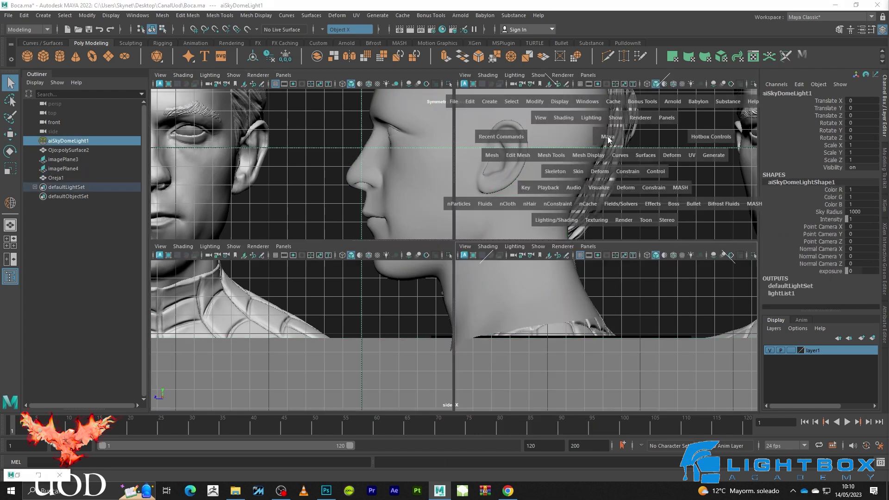
{"action": "key", "text": "space"}
{"action": "scroll", "coordinate": [599, 167], "scroll_direction": "down", "scroll_amount": 5}
{"action": "left_click_drag", "start_coordinate": [600, 167], "coordinate": [548, 218], "text": "alt"}
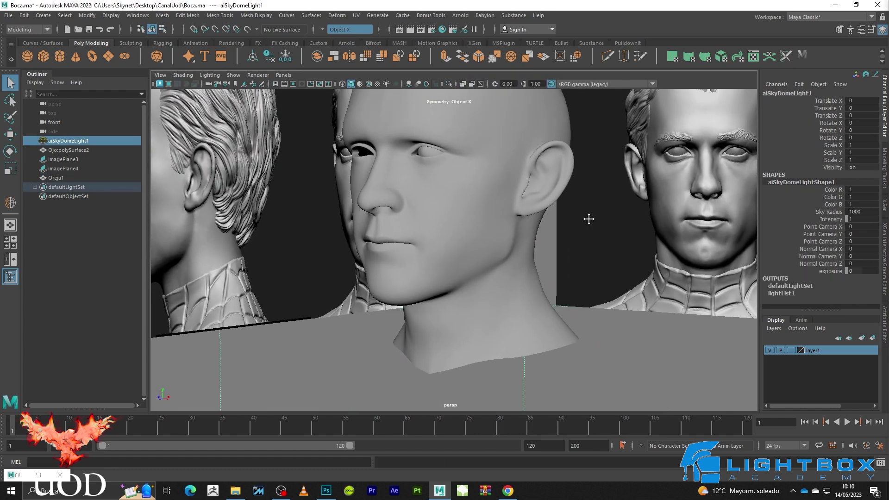
{"action": "scroll", "coordinate": [452, 283], "scroll_direction": "up", "scroll_amount": 5}
{"action": "left_click", "coordinate": [476, 284]}
{"action": "key", "text": "F9"}
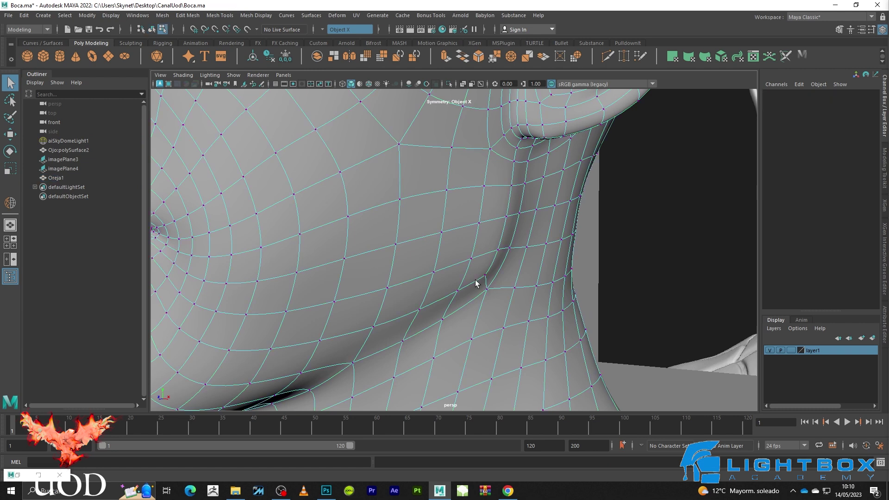
{"action": "key", "text": "1"}
{"action": "left_click_drag", "start_coordinate": [452, 273], "coordinate": [543, 270], "text": "alt"}
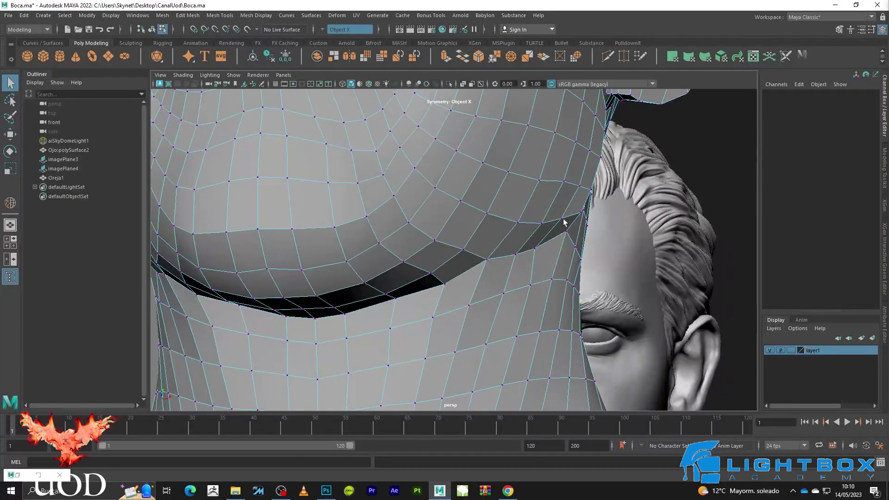
{"action": "left_click_drag", "start_coordinate": [564, 222], "coordinate": [589, 217], "text": "alt"}
Frame a vertex on the ear edge and raise it slightly
{"action": "left_click", "coordinate": [609, 174]}
{"action": "key", "text": "f"}
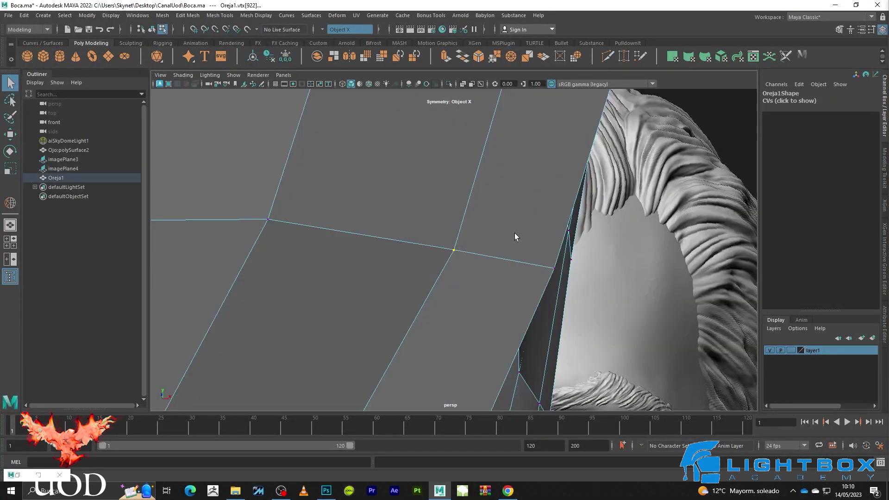
{"action": "key", "text": "w"}
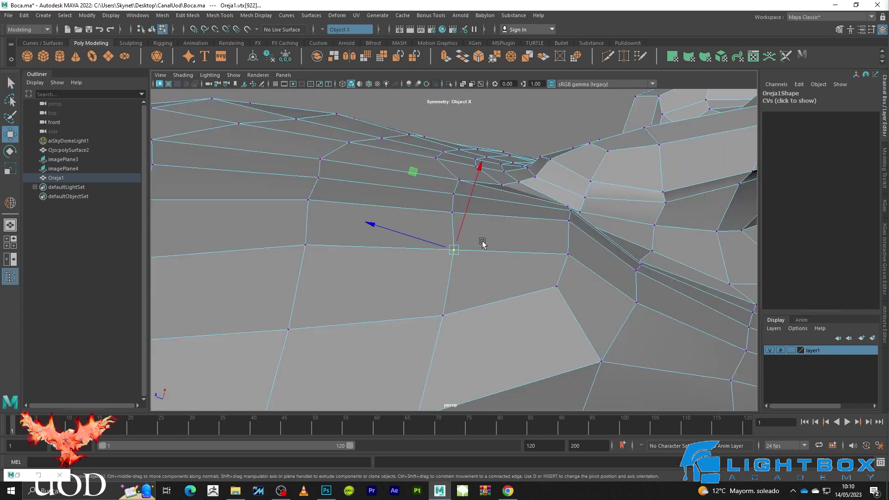
{"action": "key", "text": "3"}
{"action": "left_click_drag", "start_coordinate": [474, 209], "coordinate": [473, 202]}
{"action": "key", "text": "1"}
Nudge the ear-junction vertices left-down and down-right, then return to object mode
{"action": "left_click", "coordinate": [302, 252]}
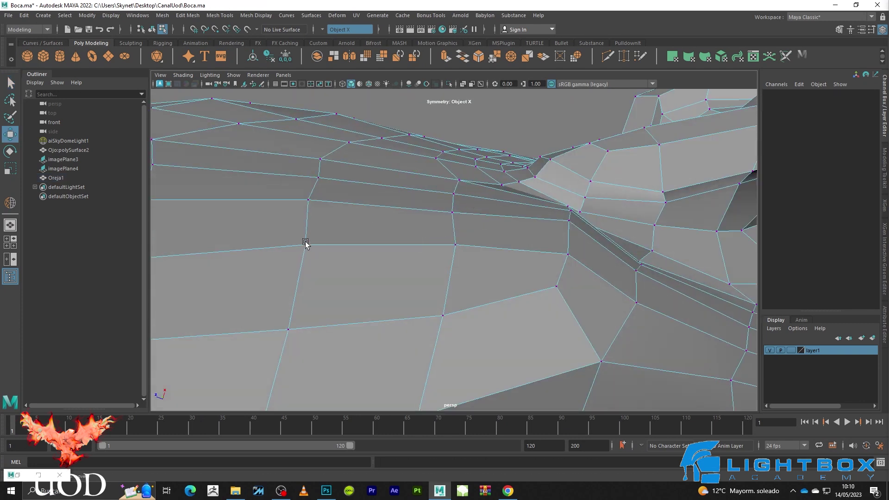
{"action": "left_click", "coordinate": [306, 245]}
{"action": "middle_click_drag", "start_coordinate": [265, 165], "coordinate": [260, 167]}
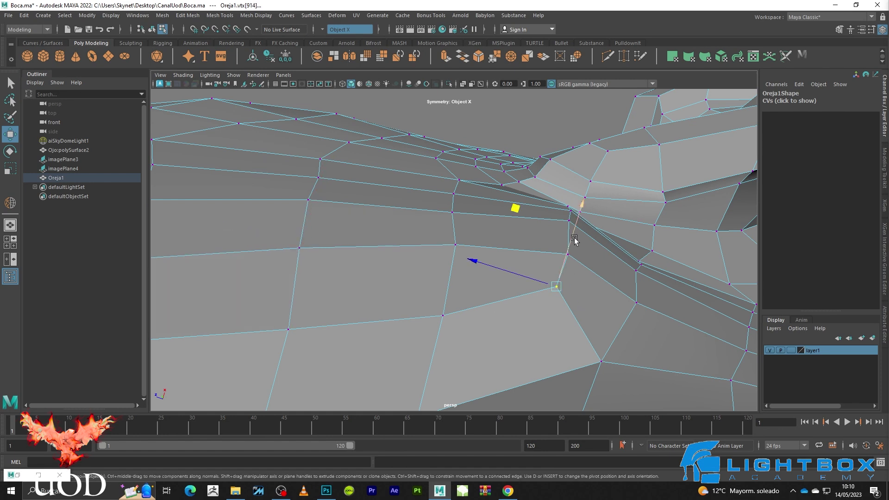
{"action": "middle_click_drag", "start_coordinate": [517, 216], "coordinate": [526, 236]}
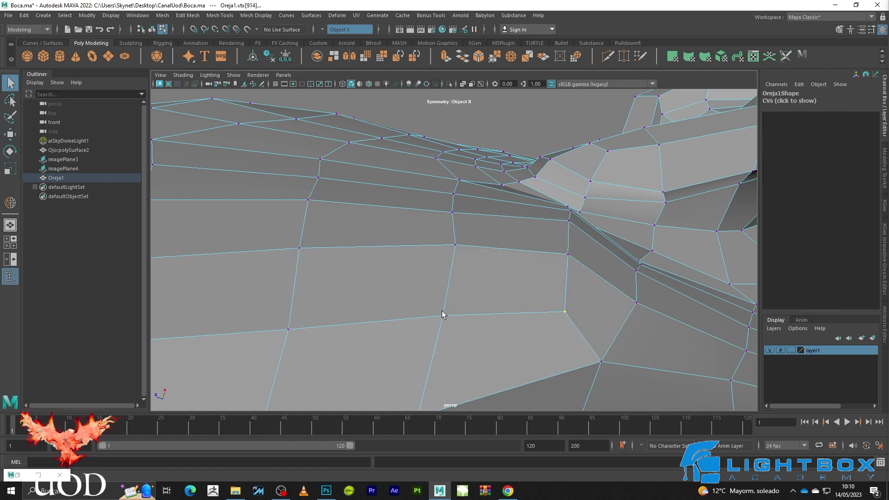
{"action": "key", "text": "w"}
{"action": "key", "text": "3"}
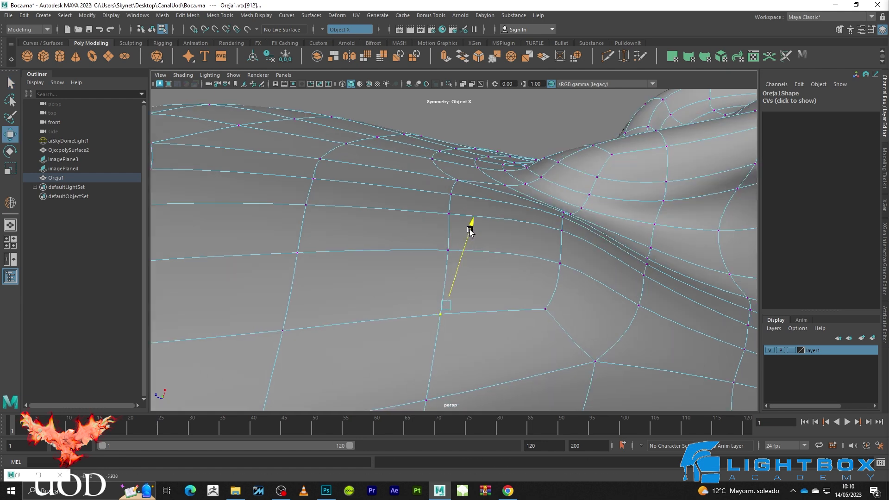
{"action": "right_click_drag", "start_coordinate": [470, 232], "coordinate": [517, 194]}
Select two neighbouring border edges by the ear in edge mode
{"action": "left_click", "coordinate": [550, 245]}
{"action": "mouse_move", "coordinate": [550, 245]}
{"action": "left_mouse_down", "text": "alt"}
{"action": "mouse_move", "coordinate": [542, 315]}
{"action": "mouse_move", "coordinate": [470, 221]}
{"action": "left_mouse_up", "text": "alt"}
{"action": "left_click", "coordinate": [469, 218]}
{"action": "key", "text": "1"}
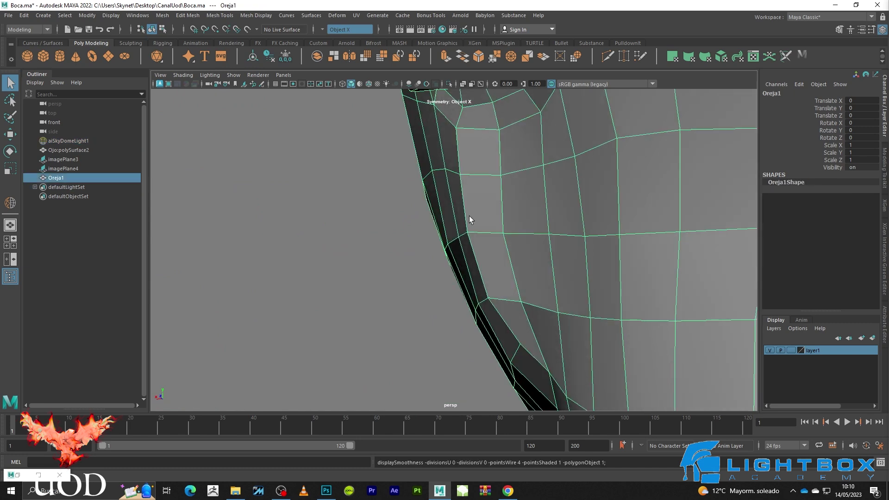
{"action": "right_click_drag", "start_coordinate": [468, 218], "coordinate": [471, 185]}
{"action": "left_click", "coordinate": [465, 185]}
{"action": "left_click", "coordinate": [482, 265]}
Push the selected border edges slightly outward, checking with smooth preview
{"action": "mouse_move", "coordinate": [483, 265]}
{"action": "left_mouse_down", "text": "alt"}
{"action": "mouse_move", "coordinate": [463, 202]}
{"action": "mouse_move", "coordinate": [492, 283]}
{"action": "left_mouse_up", "text": "alt"}
{"action": "key", "text": "w"}
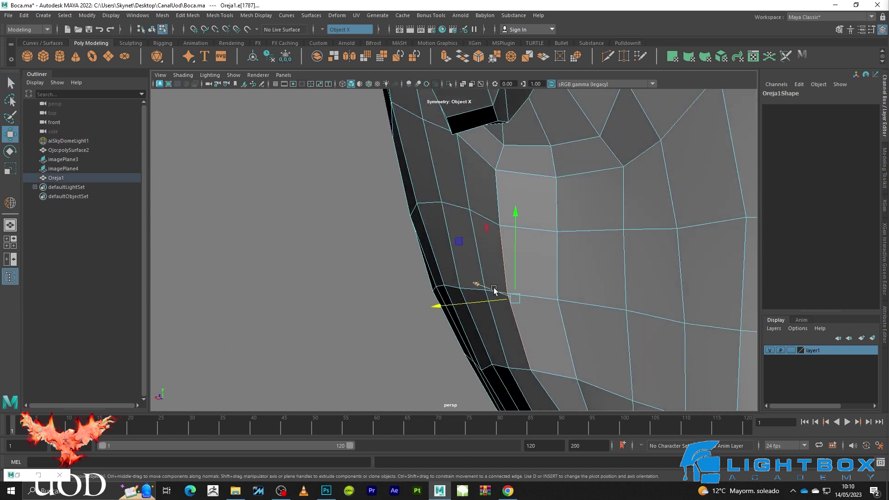
{"action": "key", "text": "3"}
{"action": "left_click_drag", "start_coordinate": [446, 306], "coordinate": [458, 308]}
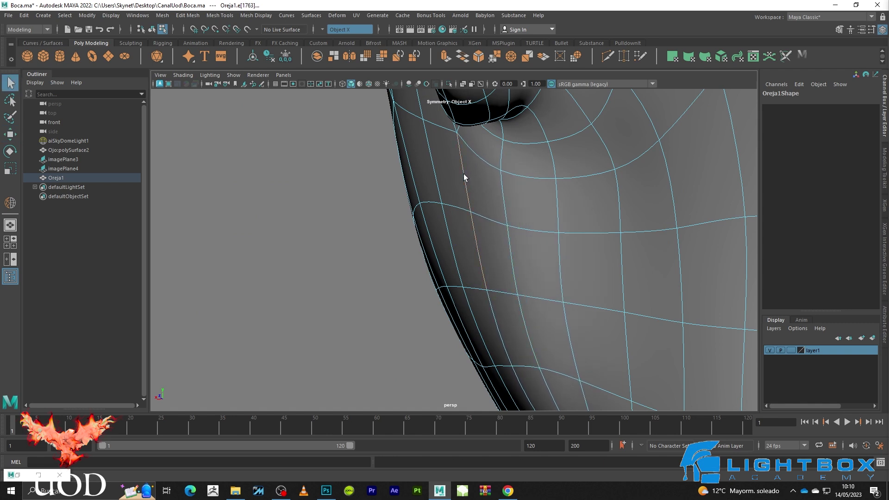
{"action": "mouse_move", "coordinate": [496, 329]}
{"action": "left_mouse_down", "text": "alt"}
{"action": "mouse_move", "coordinate": [526, 309]}
{"action": "mouse_move", "coordinate": [373, 274]}
{"action": "mouse_move", "coordinate": [485, 225]}
{"action": "mouse_move", "coordinate": [504, 250]}
{"action": "left_mouse_up", "text": "alt"}
{"action": "key", "text": "w"}
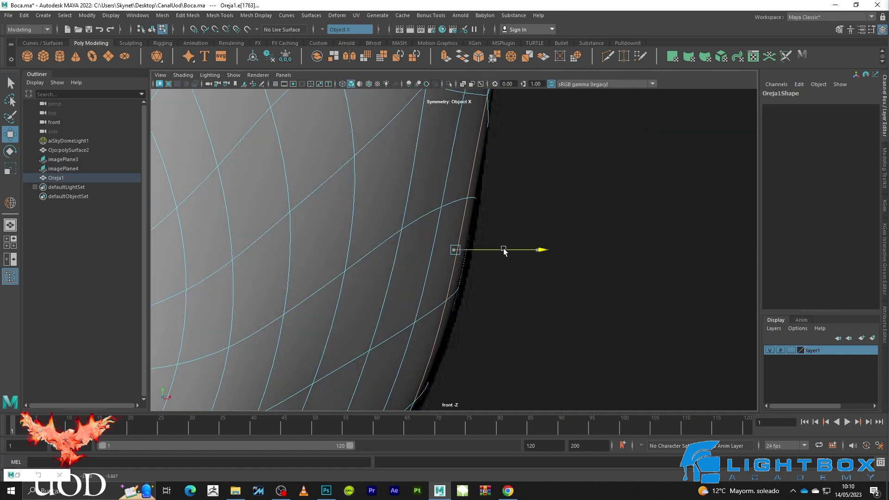
Frame the view on the front reference image plane
{"action": "left_click", "coordinate": [510, 276]}
{"action": "scroll", "coordinate": [509, 225], "scroll_direction": "down", "scroll_amount": 5}
{"action": "left_click", "coordinate": [505, 224]}
{"action": "key", "text": "f"}
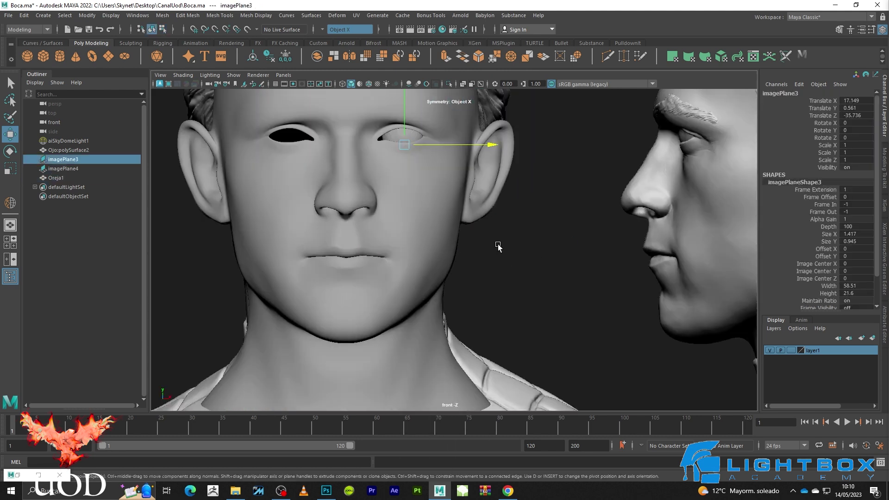
{"action": "key", "text": "q"}
{"action": "left_click_drag", "start_coordinate": [532, 210], "coordinate": [529, 231], "text": "alt"}
Pull a vertex on the head mesh's edge outward to the left
{"action": "left_click", "coordinate": [504, 248]}
{"action": "scroll", "coordinate": [504, 241], "scroll_direction": "up", "scroll_amount": 5}
{"action": "key", "text": "F9"}
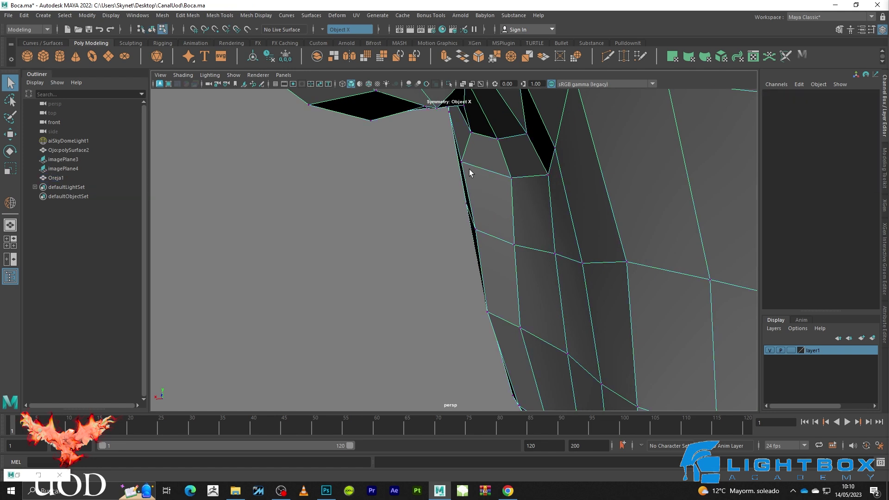
{"action": "left_click", "coordinate": [462, 162]}
{"action": "key", "text": "w"}
{"action": "left_click_drag", "start_coordinate": [462, 163], "coordinate": [434, 167]}
{"action": "key", "text": "3"}
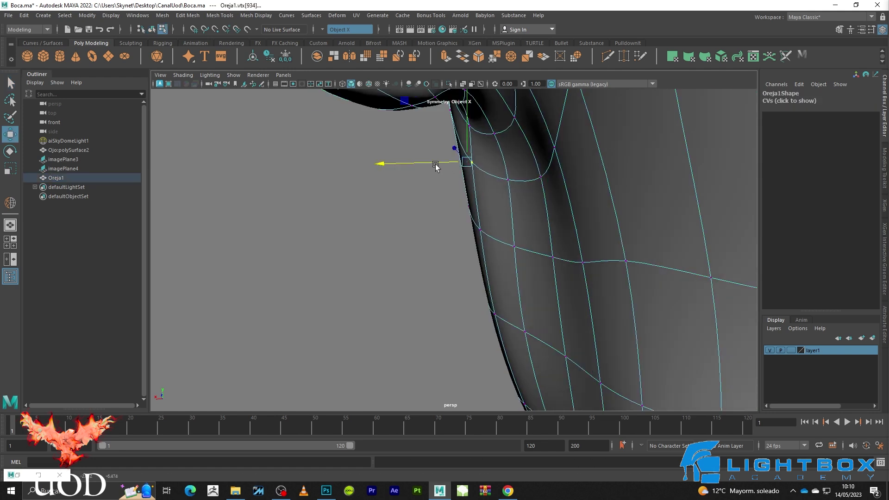
{"action": "key", "text": "1"}
Pull the next vertex down the edge outward to the left, then return to object mode
{"action": "left_click", "coordinate": [511, 177]}
{"action": "key", "text": "q"}
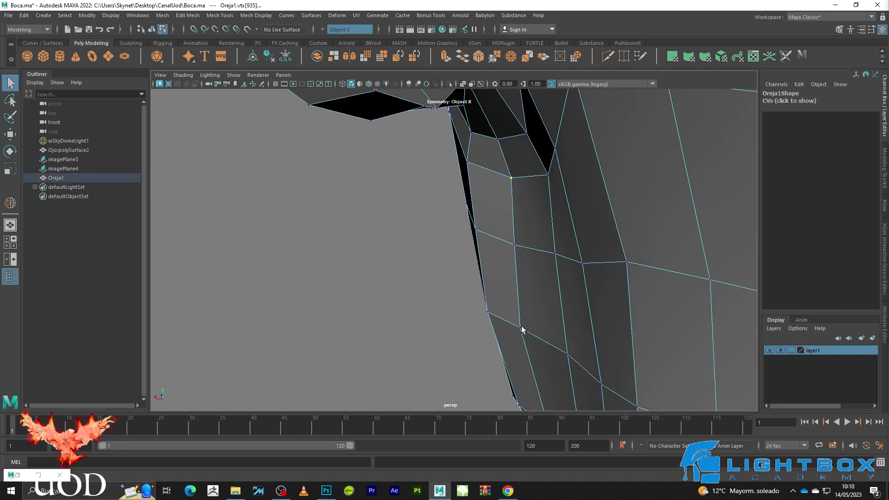
{"action": "key", "text": "w"}
{"action": "key", "text": "3"}
{"action": "left_click_drag", "start_coordinate": [487, 254], "coordinate": [472, 258]}
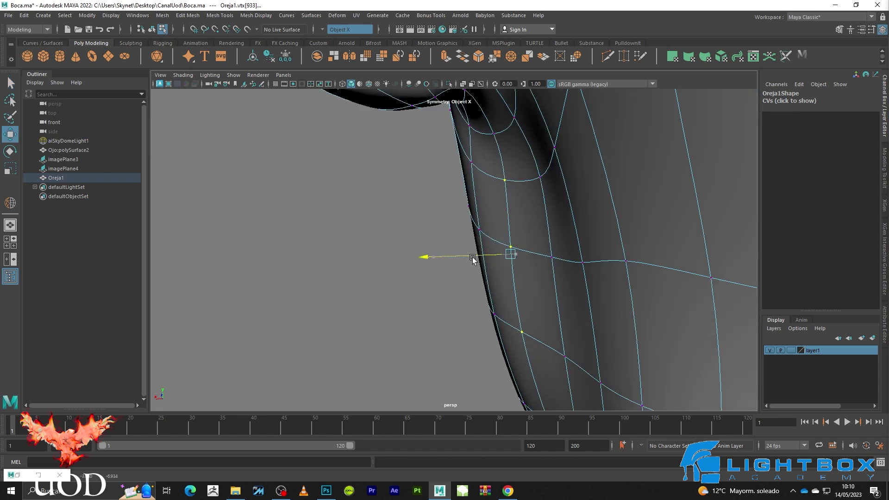
{"action": "right_click_drag", "start_coordinate": [472, 182], "coordinate": [473, 167]}
{"action": "left_click", "coordinate": [420, 230]}
Orbit low along the neck and ear, with the head mesh in vertex mode
{"action": "mouse_move", "coordinate": [421, 229]}
{"action": "left_mouse_down", "text": "alt"}
{"action": "mouse_move", "coordinate": [584, 244]}
{"action": "mouse_move", "coordinate": [564, 253]}
{"action": "mouse_move", "coordinate": [504, 245]}
{"action": "mouse_move", "coordinate": [535, 263]}
{"action": "left_mouse_up", "text": "alt"}
{"action": "scroll", "coordinate": [584, 245], "scroll_direction": "down", "scroll_amount": 5}
{"action": "scroll", "coordinate": [504, 245], "scroll_direction": "up", "scroll_amount": 3}
{"action": "scroll", "coordinate": [520, 260], "scroll_direction": "up", "scroll_amount": 3}
{"action": "left_click", "coordinate": [489, 202]}
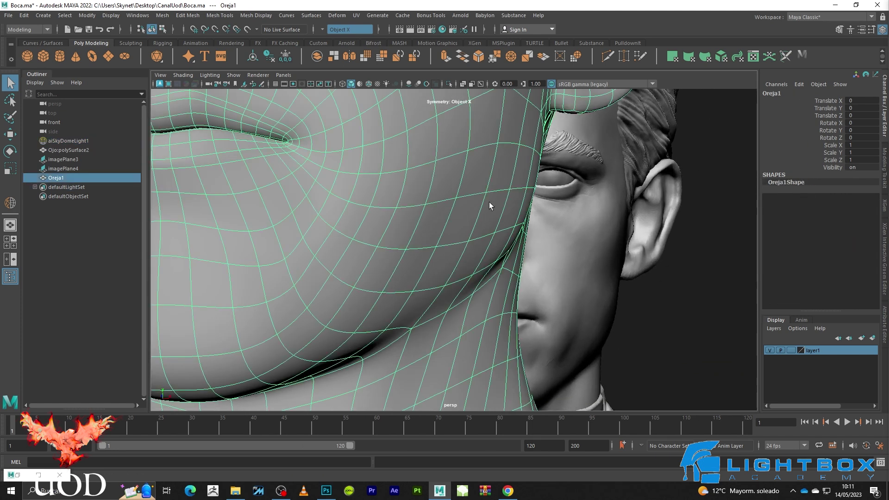
{"action": "scroll", "coordinate": [489, 202], "scroll_direction": "up", "scroll_amount": 3}
{"action": "mouse_move", "coordinate": [591, 232]}
{"action": "left_mouse_down", "text": "alt"}
{"action": "mouse_move", "coordinate": [434, 159]}
{"action": "mouse_move", "coordinate": [581, 198]}
{"action": "mouse_move", "coordinate": [589, 221]}
{"action": "mouse_move", "coordinate": [486, 227]}
{"action": "mouse_move", "coordinate": [506, 224]}
{"action": "left_mouse_up", "text": "alt"}
{"action": "key", "text": "F9"}
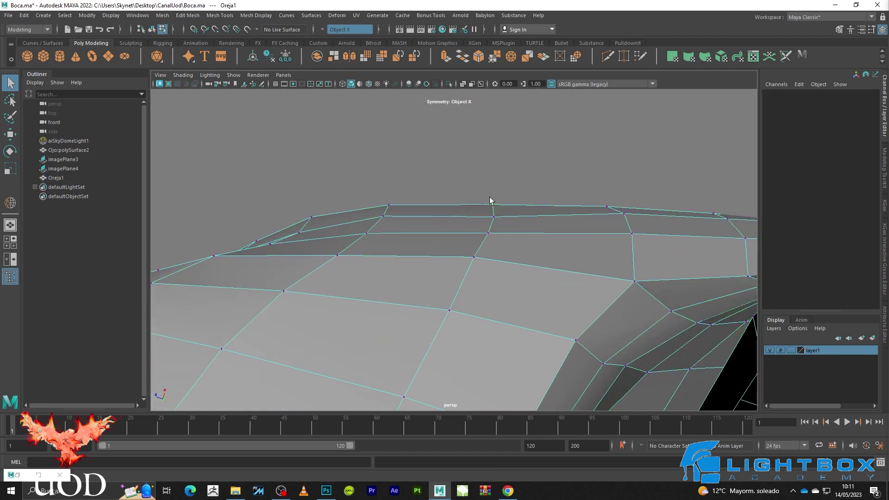
Raise three vertices along Oreja1's upper edge, then return to Object Mode
{"action": "left_click", "coordinate": [388, 205]}
{"action": "key", "text": "w"}
{"action": "left_click_drag", "start_coordinate": [392, 186], "coordinate": [393, 184]}
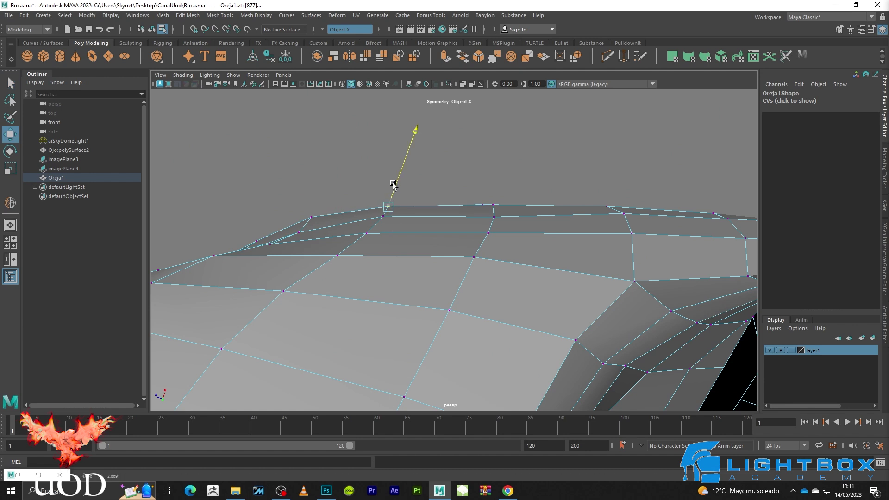
{"action": "left_click", "coordinate": [312, 218]}
{"action": "left_click_drag", "start_coordinate": [319, 191], "coordinate": [325, 187]}
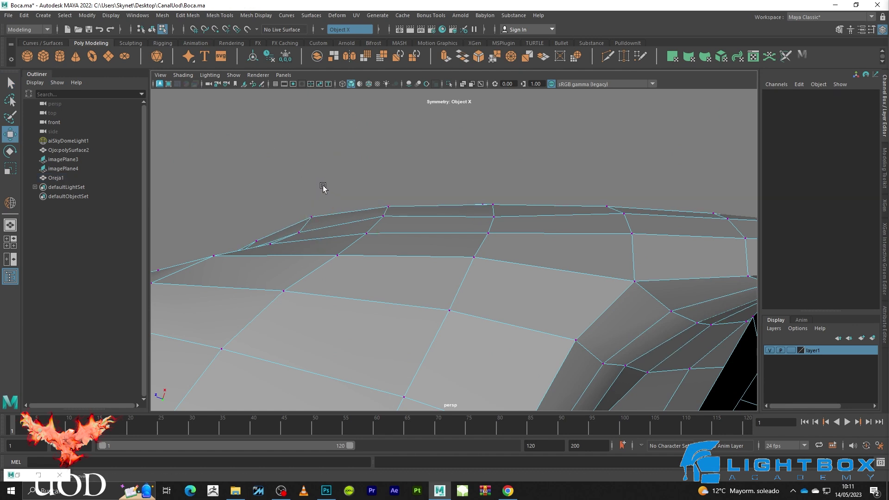
{"action": "left_click", "coordinate": [514, 190]}
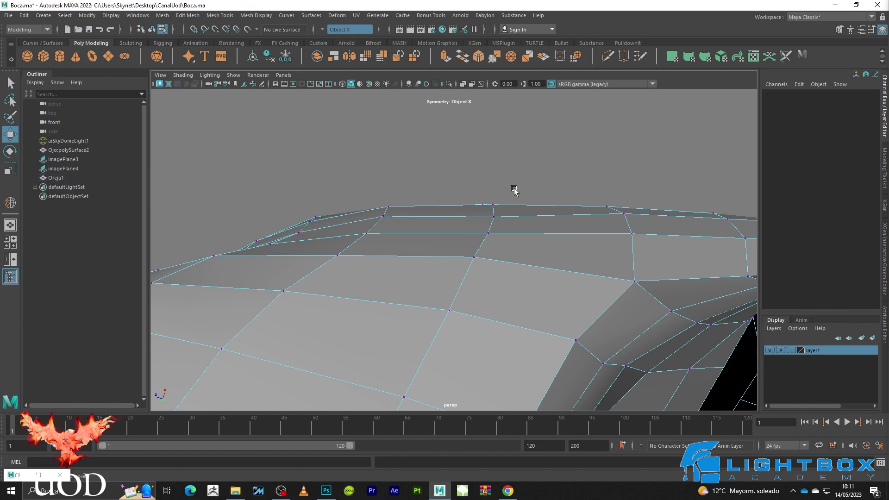
{"action": "left_click", "coordinate": [495, 214]}
{"action": "left_click_drag", "start_coordinate": [500, 207], "coordinate": [502, 191]}
{"action": "right_click", "coordinate": [592, 242]}
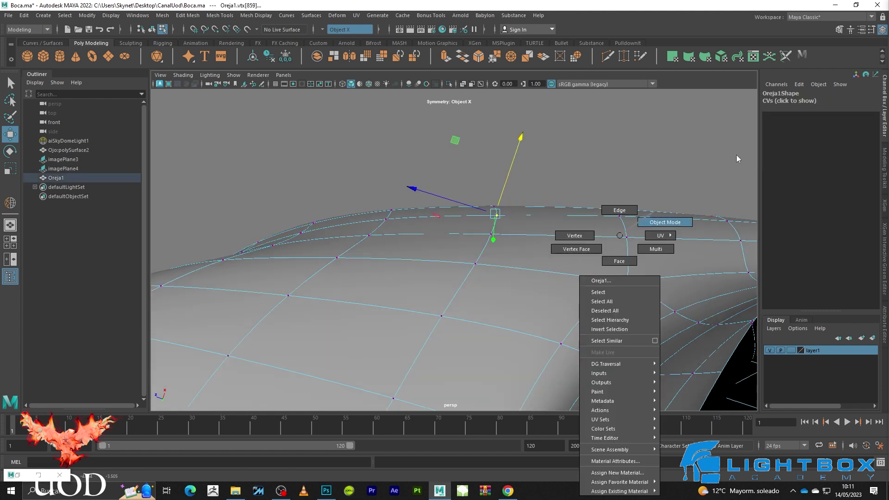
{"action": "left_click", "coordinate": [584, 191]}
{"action": "mouse_move", "coordinate": [584, 191]}
{"action": "left_mouse_down", "text": "alt"}
{"action": "mouse_move", "coordinate": [591, 284]}
{"action": "mouse_move", "coordinate": [494, 301]}
{"action": "left_mouse_up", "text": "alt"}
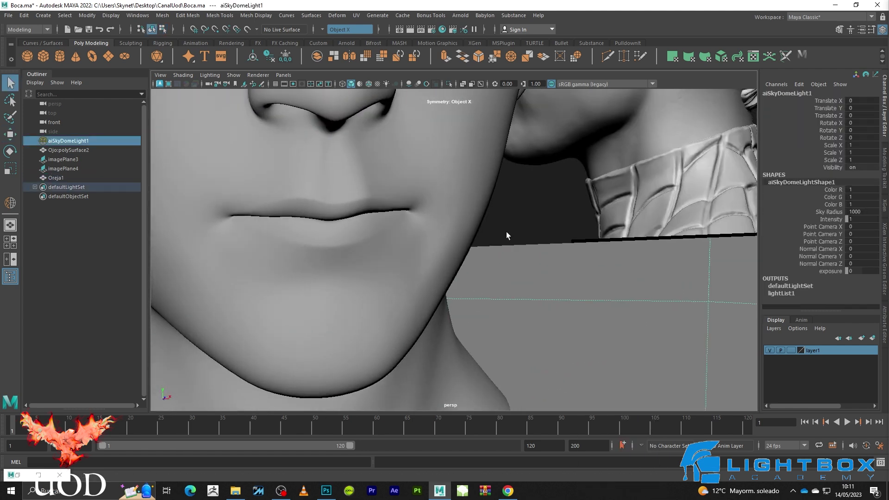
In front view, pull an Oreja1 earlobe vertex down to match the reference
{"action": "scroll", "coordinate": [494, 302], "scroll_direction": "down", "scroll_amount": 6}
{"action": "left_click_drag", "start_coordinate": [530, 252], "coordinate": [500, 249], "text": "alt"}
{"action": "scroll", "coordinate": [500, 254], "scroll_direction": "down", "scroll_amount": 4}
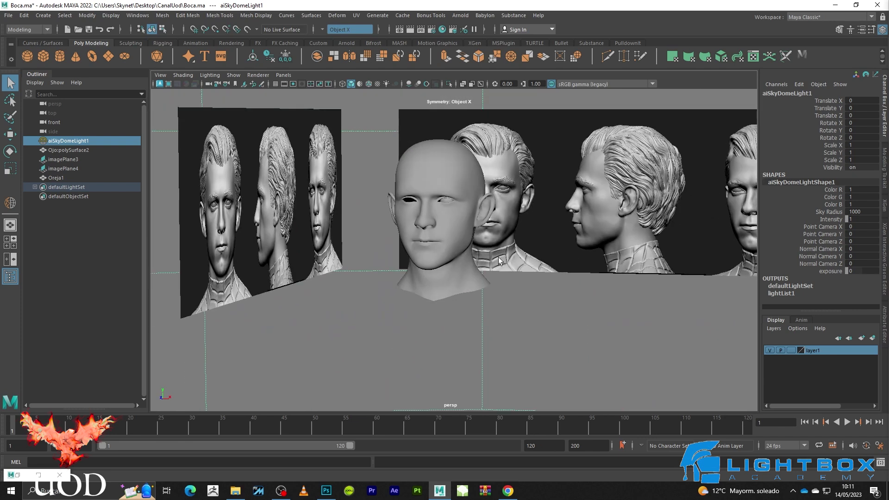
{"action": "key", "text": "space"}
{"action": "key", "text": "space"}
{"action": "scroll", "coordinate": [379, 272], "scroll_direction": "up", "scroll_amount": 3}
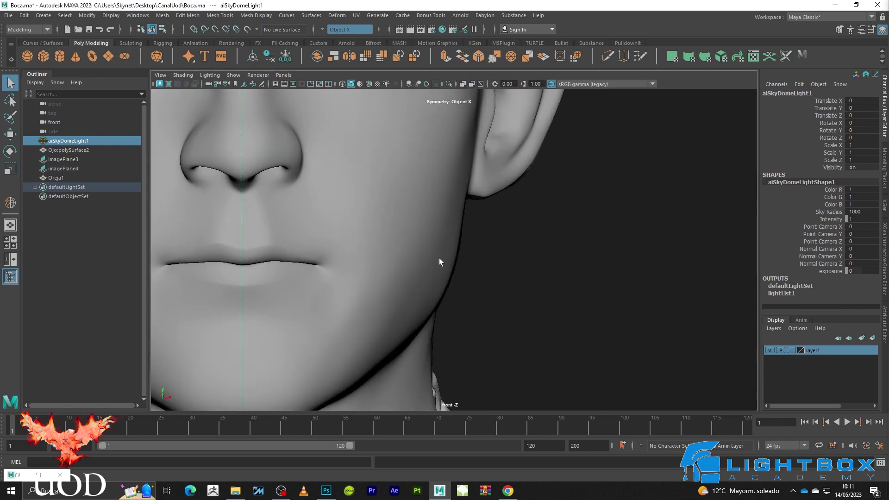
{"action": "scroll", "coordinate": [472, 240], "scroll_direction": "up", "scroll_amount": 3}
{"action": "scroll", "coordinate": [473, 240], "scroll_direction": "up", "scroll_amount": 3}
{"action": "middle_click_drag", "start_coordinate": [493, 209], "coordinate": [475, 259], "text": "alt"}
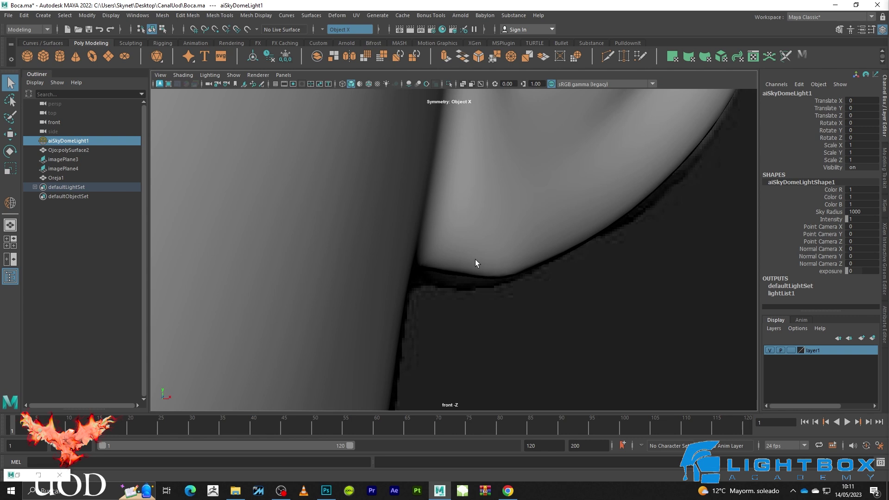
{"action": "left_click", "coordinate": [473, 265]}
{"action": "key", "text": "F9"}
{"action": "key", "text": "w"}
{"action": "left_click", "coordinate": [437, 273]}
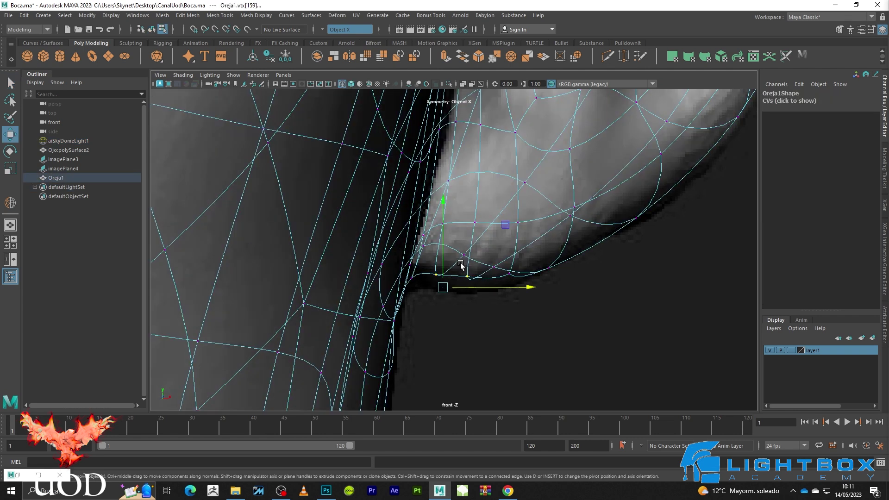
{"action": "left_click_drag", "start_coordinate": [436, 268], "coordinate": [441, 278]}
{"action": "left_click", "coordinate": [536, 316]}
Pan over to the right cheek and ear and reselect the head mesh
{"action": "scroll", "coordinate": [528, 260], "scroll_direction": "down", "scroll_amount": 10}
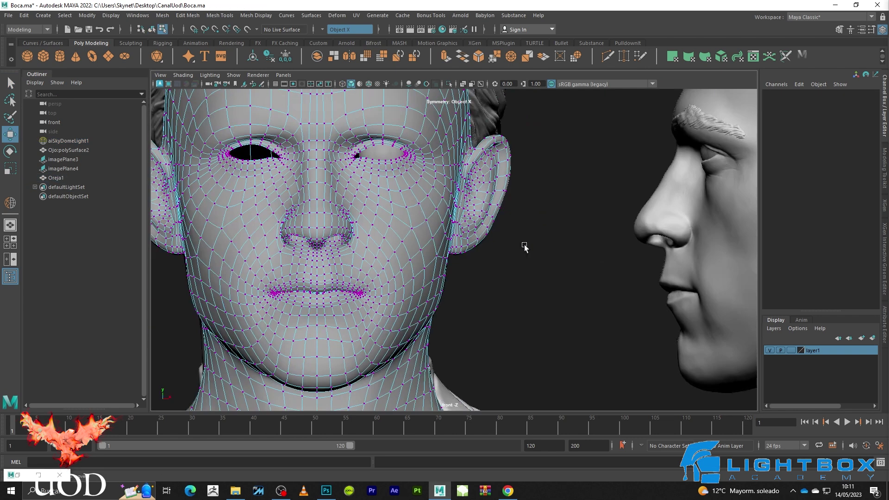
{"action": "right_click_drag", "start_coordinate": [519, 245], "coordinate": [540, 193]}
{"action": "left_click", "coordinate": [455, 288]}
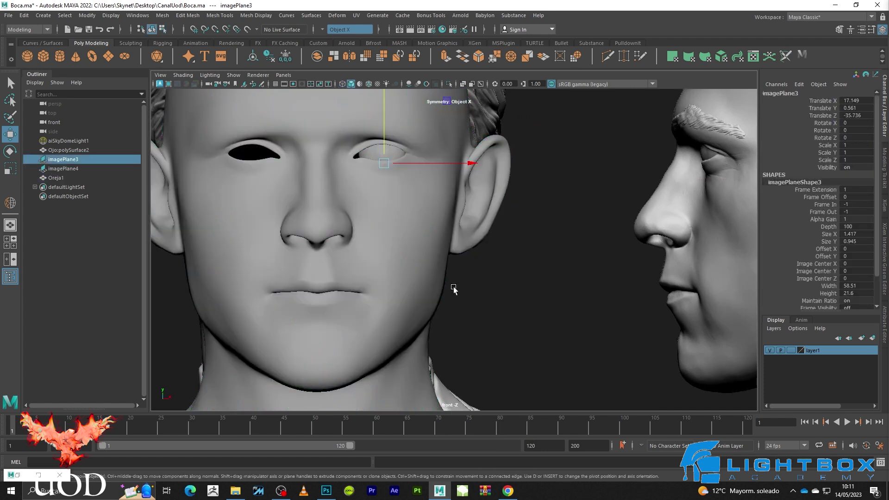
{"action": "scroll", "coordinate": [645, 252], "scroll_direction": "up", "scroll_amount": 3}
{"action": "middle_click_drag", "start_coordinate": [645, 258], "coordinate": [446, 278], "text": "alt"}
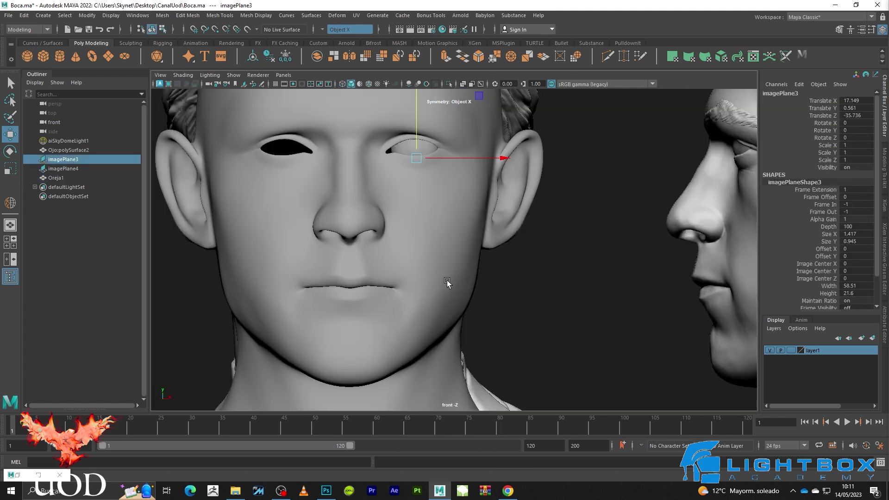
{"action": "scroll", "coordinate": [537, 231], "scroll_direction": "up", "scroll_amount": 3}
{"action": "scroll", "coordinate": [536, 230], "scroll_direction": "up", "scroll_amount": 3}
{"action": "scroll", "coordinate": [543, 213], "scroll_direction": "up", "scroll_amount": 2}
{"action": "left_click", "coordinate": [546, 203]}
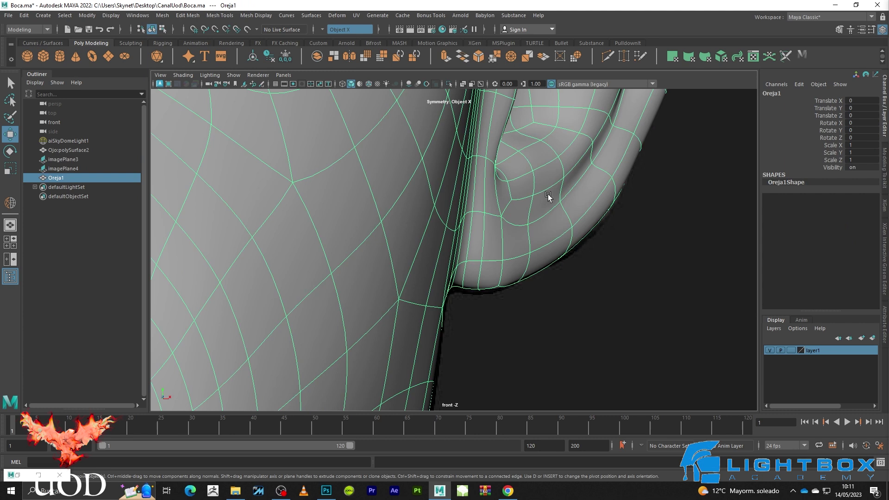
{"action": "scroll", "coordinate": [491, 263], "scroll_direction": "up", "scroll_amount": 3}
{"action": "left_click", "coordinate": [494, 240]}
With X-ray on, shift an ear edge to the right to follow imagePlane3
{"action": "key", "text": "alt+x"}
{"action": "key", "text": "q"}
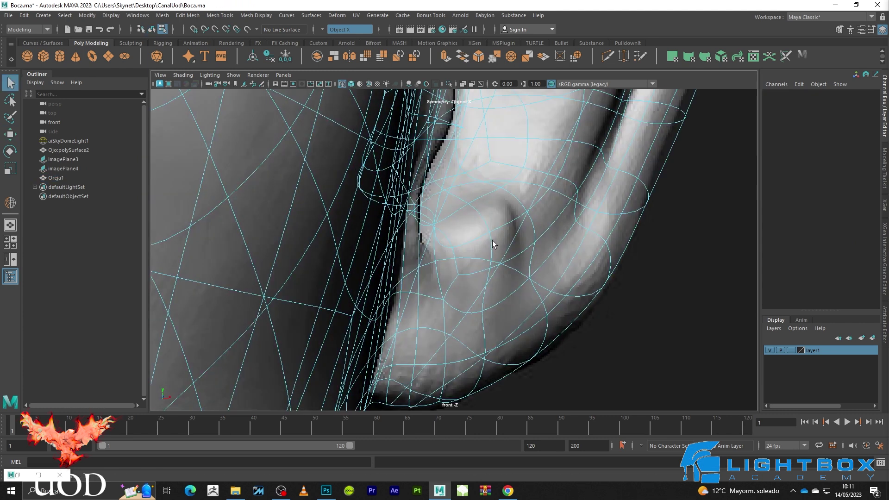
{"action": "left_click", "coordinate": [490, 241]}
{"action": "key", "text": "w"}
{"action": "key", "text": "alt+x"}
{"action": "left_click_drag", "start_coordinate": [506, 230], "coordinate": [567, 233]}
{"action": "key", "text": "alt+x"}
{"action": "key", "text": "alt+x"}
{"action": "key", "text": "w"}
{"action": "key", "text": "alt+x"}
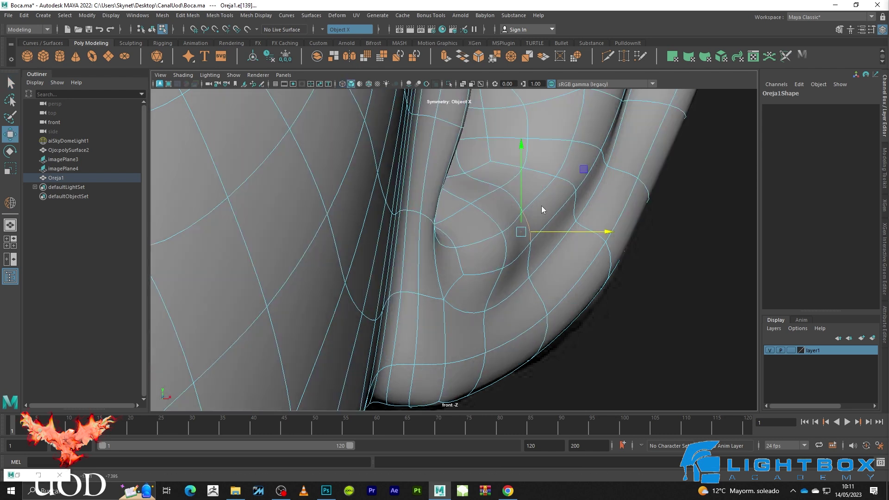
Frame the reference images and pan down toward the jaw and neck
{"action": "left_click", "coordinate": [665, 271]}
{"action": "key", "text": "f"}
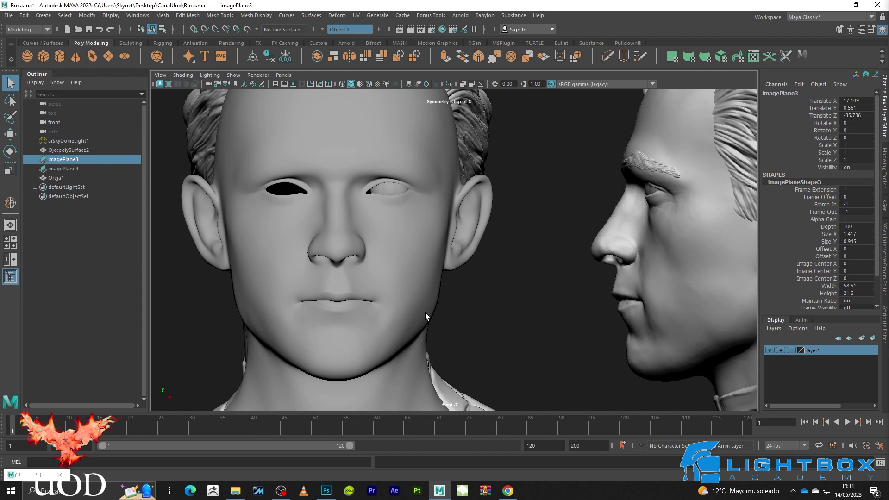
{"action": "middle_click_drag", "start_coordinate": [425, 312], "coordinate": [557, 269], "text": "alt"}
{"action": "scroll", "coordinate": [487, 240], "scroll_direction": "up", "scroll_amount": 3}
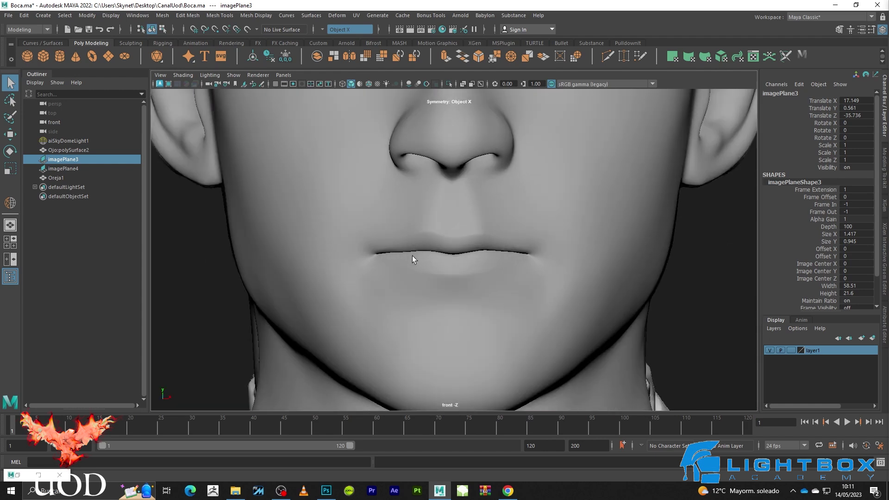
{"action": "middle_click_drag", "start_coordinate": [413, 256], "coordinate": [586, 214], "text": "alt"}
{"action": "scroll", "coordinate": [594, 210], "scroll_direction": "up", "scroll_amount": 3}
Move a jawline vertex to the right, checking it in smooth preview
{"action": "left_click", "coordinate": [504, 241]}
{"action": "key", "text": "F9"}
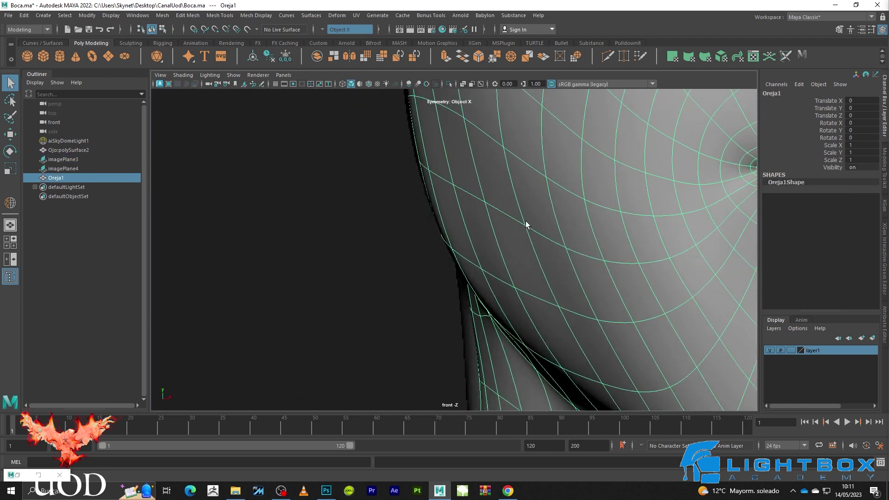
{"action": "scroll", "coordinate": [528, 224], "scroll_direction": "up", "scroll_amount": 2}
{"action": "scroll", "coordinate": [508, 253], "scroll_direction": "up", "scroll_amount": 1}
{"action": "left_click_drag", "start_coordinate": [433, 265], "coordinate": [433, 265]}
{"action": "key", "text": "3"}
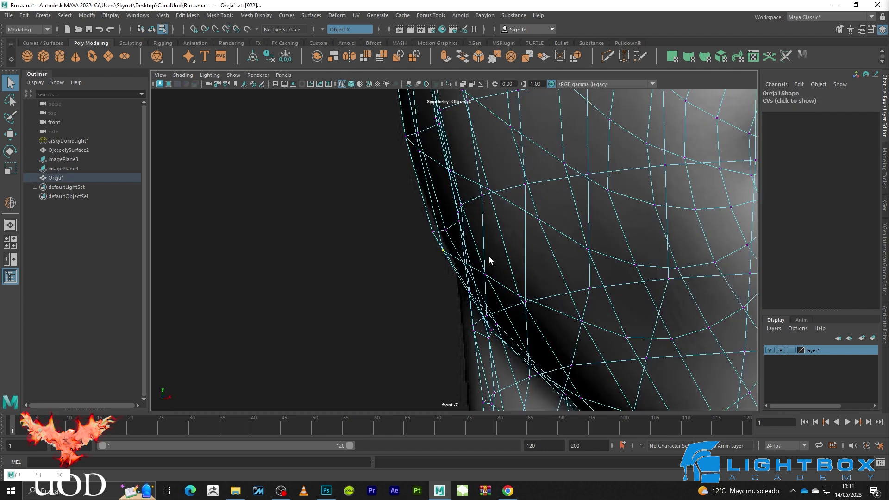
{"action": "key", "text": "w"}
{"action": "left_click_drag", "start_coordinate": [506, 254], "coordinate": [515, 253]}
{"action": "key", "text": "1"}
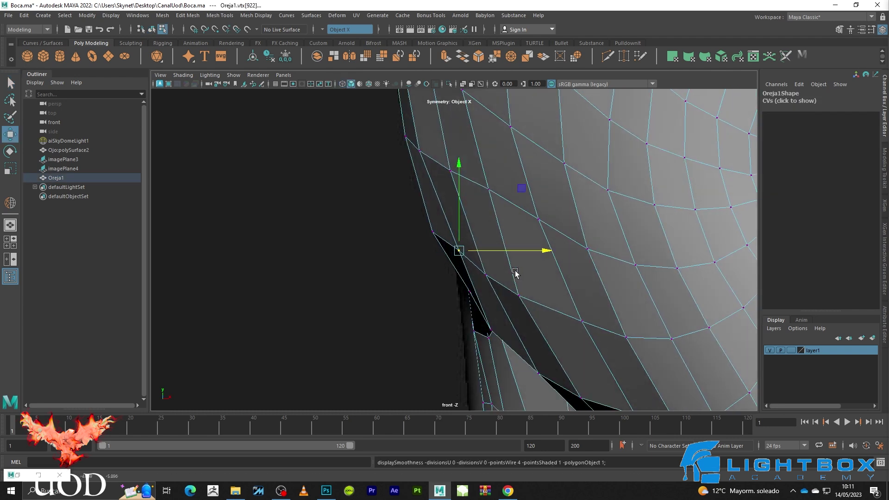
{"action": "left_click", "coordinate": [485, 272]}
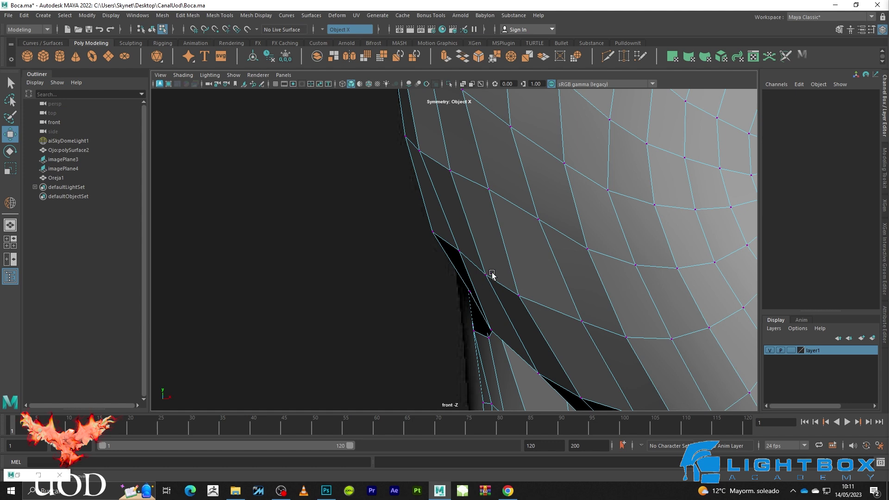
Nudge another jawline vertex and the jaw-corner vertex to follow the reference
{"action": "left_click", "coordinate": [420, 152]}
{"action": "key", "text": "3"}
{"action": "left_click_drag", "start_coordinate": [460, 151], "coordinate": [455, 153]}
{"action": "scroll", "coordinate": [375, 227], "scroll_direction": "up", "scroll_amount": 5}
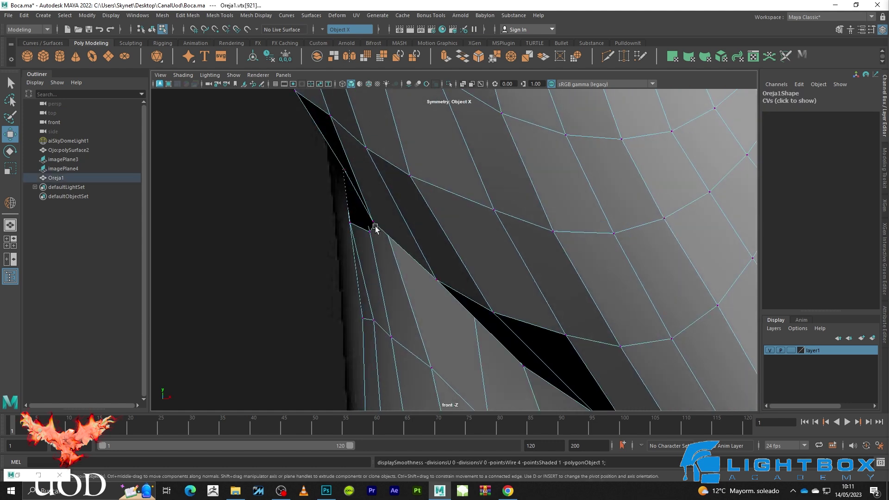
{"action": "key", "text": "1"}
{"action": "left_click", "coordinate": [420, 226]}
{"action": "key", "text": "5"}
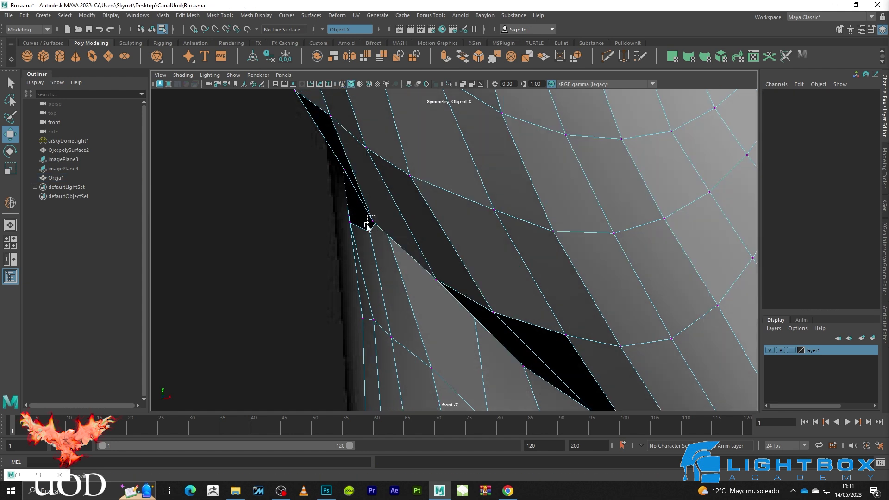
{"action": "left_click", "coordinate": [367, 226]}
{"action": "key", "text": "3"}
{"action": "left_click_drag", "start_coordinate": [394, 224], "coordinate": [405, 225]}
{"action": "scroll", "coordinate": [409, 226], "scroll_direction": "down", "scroll_amount": 10}
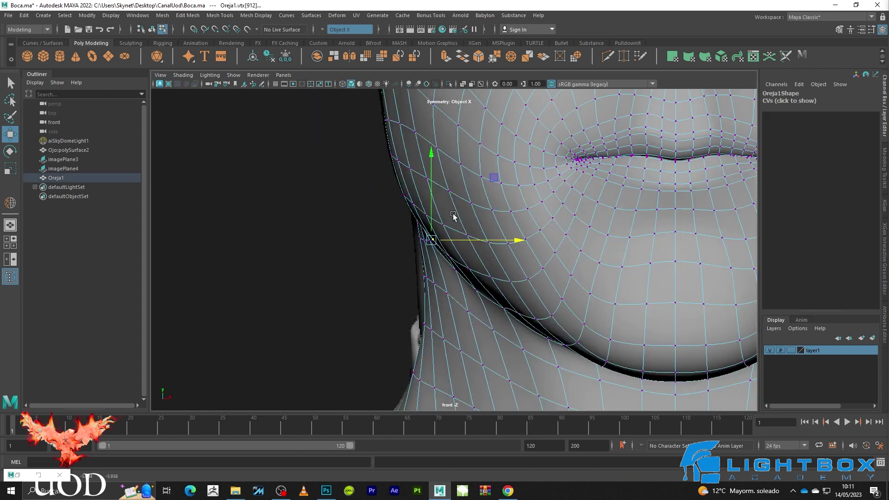
Hide the mesh to compare with the front reference, then restore it
{"action": "key", "text": "F8"}
{"action": "key", "text": "ctrl+h"}
{"action": "left_click", "coordinate": [378, 232]}
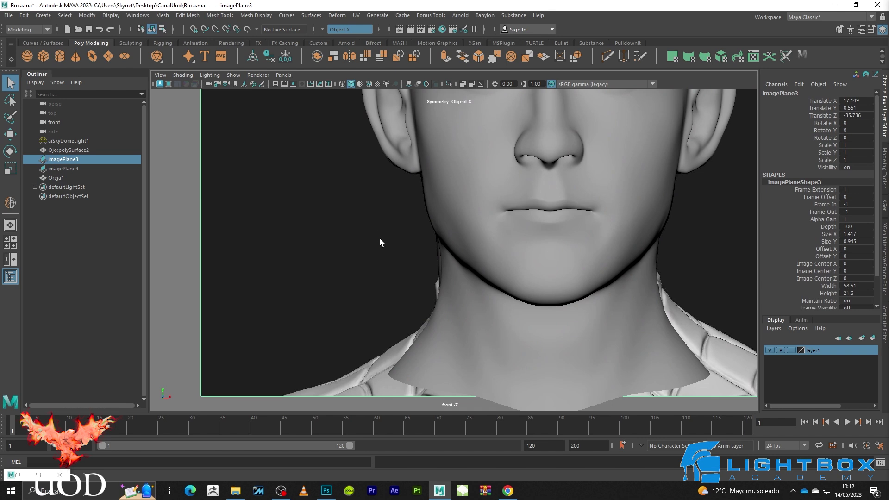
{"action": "scroll", "coordinate": [380, 238], "scroll_direction": "up", "scroll_amount": 3}
{"action": "scroll", "coordinate": [407, 238], "scroll_direction": "up", "scroll_amount": 3}
{"action": "scroll", "coordinate": [420, 194], "scroll_direction": "up", "scroll_amount": 3}
{"action": "key", "text": "ctrl+z"}
{"action": "key", "text": "ctrl+z"}
Nudge the jawline vertex below the ear slightly left and check in perspective
{"action": "key", "text": "F8"}
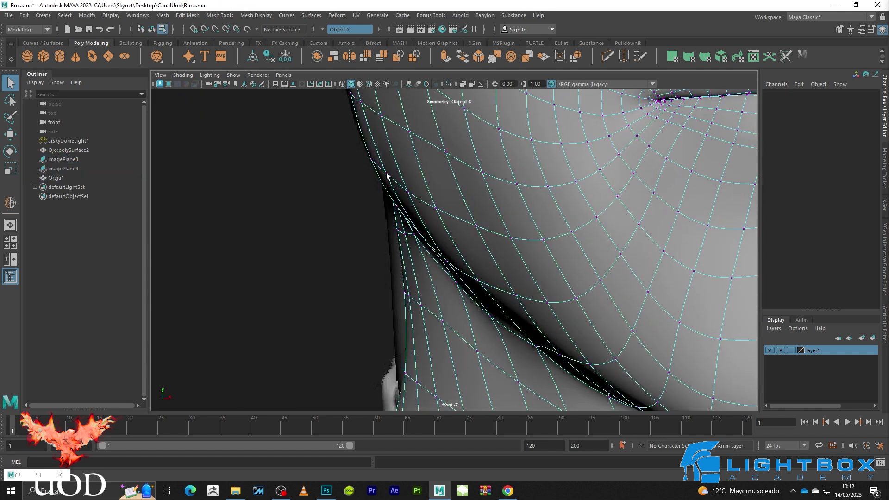
{"action": "left_click", "coordinate": [387, 173]}
{"action": "key", "text": "w"}
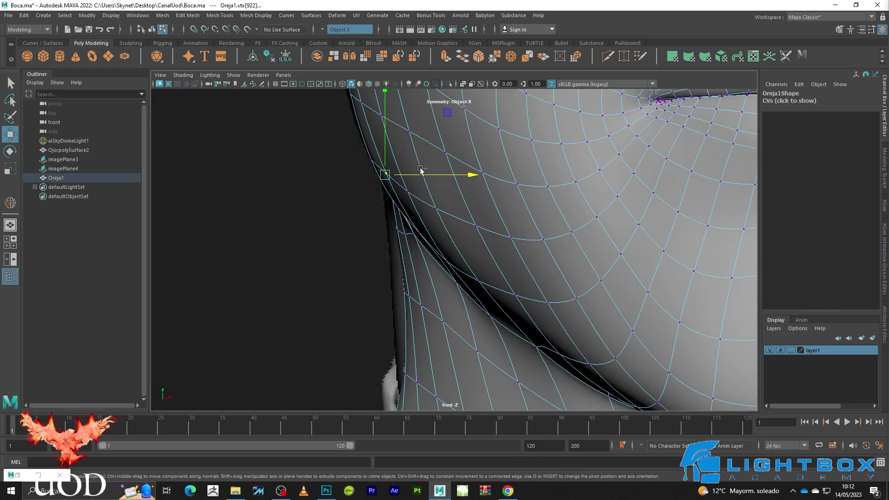
{"action": "left_click_drag", "start_coordinate": [427, 171], "coordinate": [429, 174]}
{"action": "key", "text": "F8"}
{"action": "left_click", "coordinate": [316, 238]}
{"action": "key", "text": "q"}
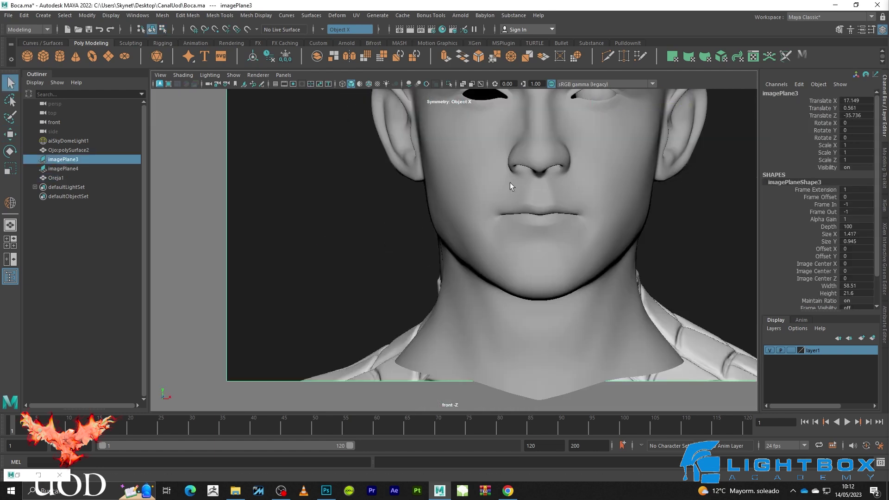
{"action": "mouse_move", "coordinate": [583, 155]}
{"action": "left_mouse_down", "text": "alt"}
{"action": "mouse_move", "coordinate": [579, 200]}
{"action": "mouse_move", "coordinate": [559, 243]}
{"action": "left_mouse_up", "text": "alt"}
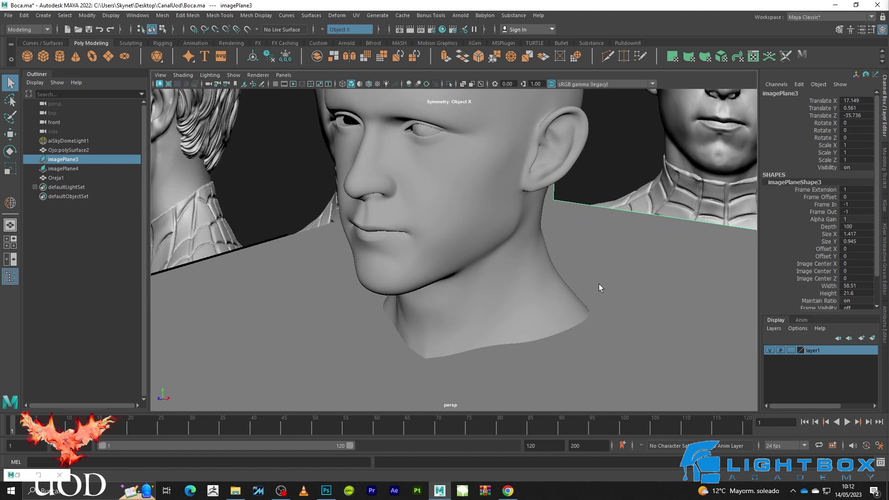
Reselect the head mesh and pick a neck edge in edge mode
{"action": "left_click", "coordinate": [597, 287]}
{"action": "scroll", "coordinate": [581, 244], "scroll_direction": "up", "scroll_amount": 5}
{"action": "scroll", "coordinate": [582, 245], "scroll_direction": "up", "scroll_amount": 4}
{"action": "scroll", "coordinate": [530, 218], "scroll_direction": "up", "scroll_amount": 3}
{"action": "left_click", "coordinate": [479, 207]}
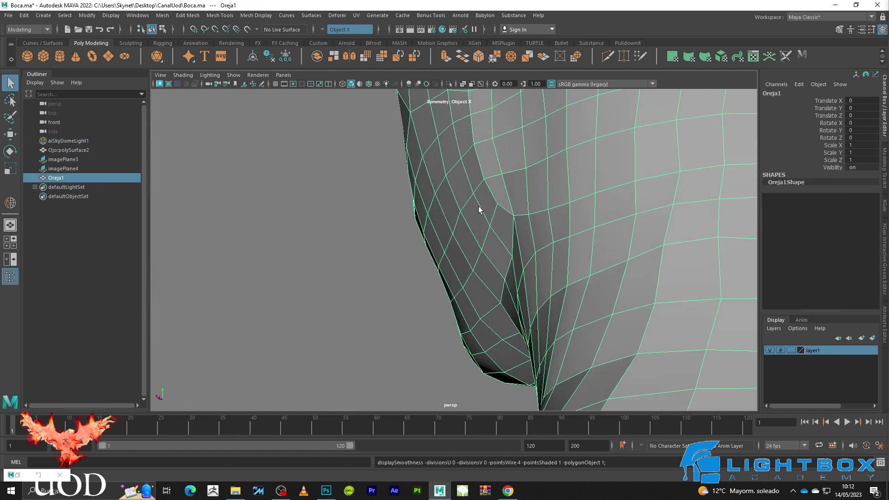
{"action": "scroll", "coordinate": [479, 206], "scroll_direction": "up", "scroll_amount": 2}
{"action": "scroll", "coordinate": [469, 224], "scroll_direction": "up", "scroll_amount": 3}
{"action": "scroll", "coordinate": [460, 257], "scroll_direction": "up", "scroll_amount": 2}
{"action": "key", "text": "F10"}
{"action": "left_click", "coordinate": [454, 243]}
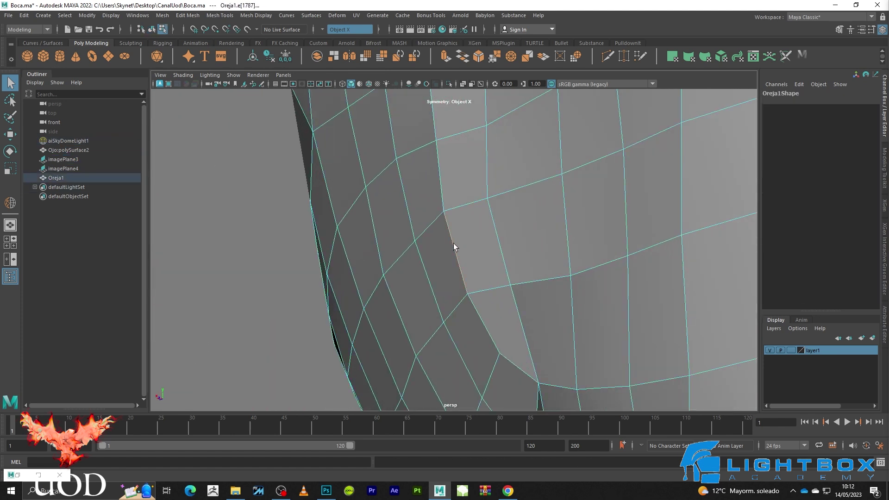
Slide the neighbouring jaw edge sideways along X to follow the chin contour
{"action": "key", "text": "w"}
{"action": "key", "text": "3"}
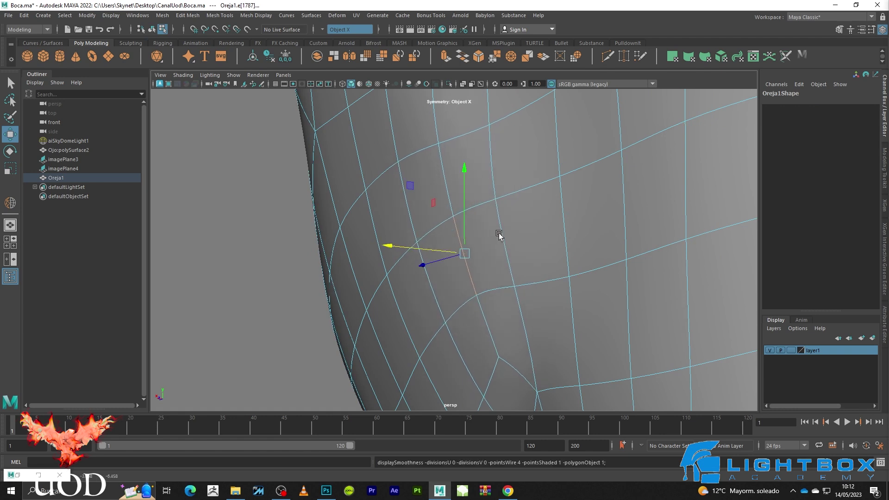
{"action": "key", "text": "1"}
{"action": "left_click", "coordinate": [494, 224]}
{"action": "key", "text": "3"}
{"action": "left_click_drag", "start_coordinate": [456, 234], "coordinate": [446, 238]}
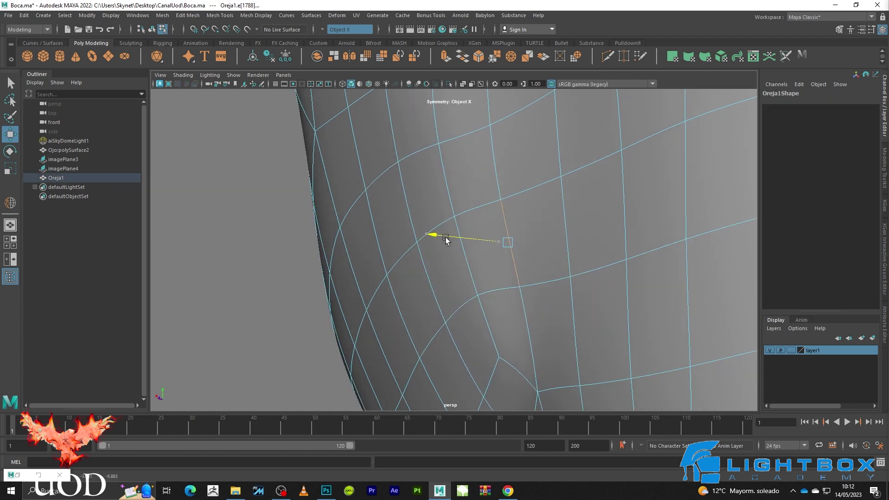
{"action": "right_click_drag", "start_coordinate": [432, 184], "coordinate": [445, 175]}
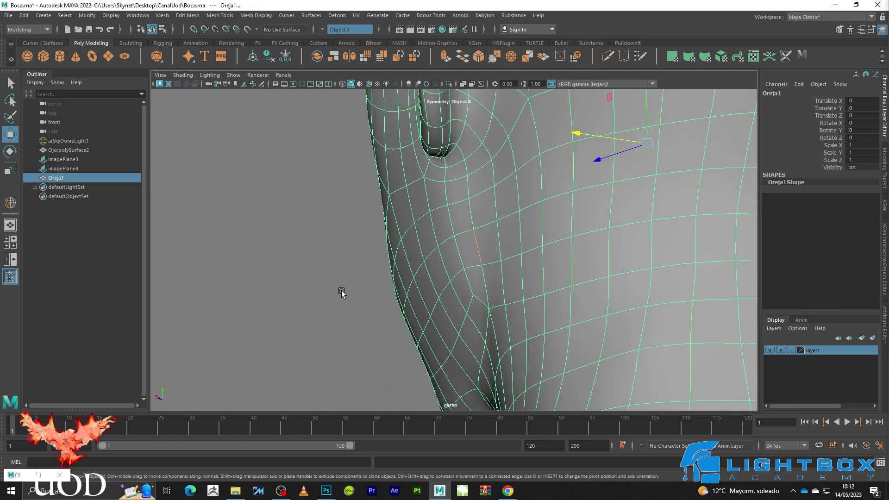
{"action": "left_click", "coordinate": [341, 294]}
Even out Oreja1's cheek and jaw surface with the relax sculpt brush
{"action": "mouse_move", "coordinate": [369, 323]}
{"action": "left_mouse_down", "text": "alt"}
{"action": "mouse_move", "coordinate": [439, 337]}
{"action": "mouse_move", "coordinate": [520, 328]}
{"action": "mouse_move", "coordinate": [605, 256]}
{"action": "mouse_move", "coordinate": [581, 334]}
{"action": "mouse_move", "coordinate": [535, 321]}
{"action": "left_mouse_up", "text": "alt"}
{"action": "scroll", "coordinate": [492, 287], "scroll_direction": "up", "scroll_amount": 5}
{"action": "scroll", "coordinate": [501, 255], "scroll_direction": "up", "scroll_amount": 2}
{"action": "left_click", "coordinate": [502, 255]}
{"action": "key", "text": "1"}
{"action": "key", "text": "y"}
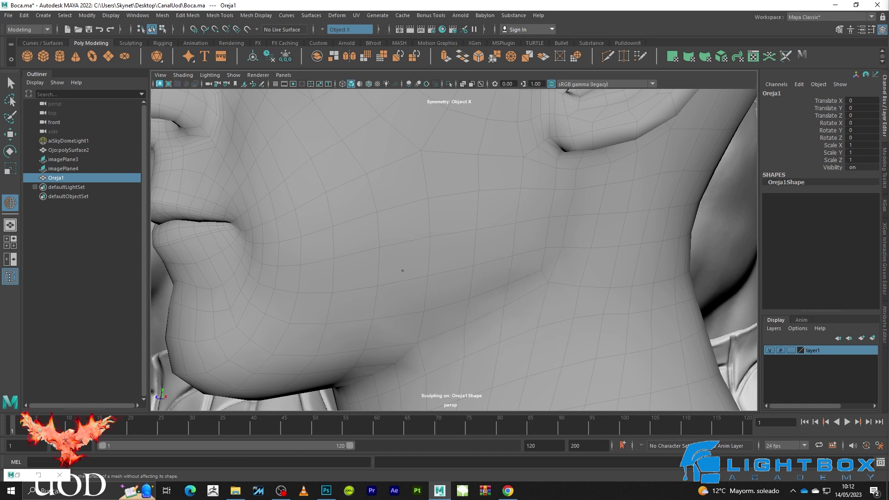
{"action": "scroll", "coordinate": [500, 243], "scroll_direction": "down", "scroll_amount": 5}
{"action": "key", "text": "q"}
Orbit out around the head, switch to the four-view layout and reselect the mesh
{"action": "left_click", "coordinate": [645, 211]}
{"action": "mouse_move", "coordinate": [645, 210]}
{"action": "left_mouse_down", "text": "alt"}
{"action": "mouse_move", "coordinate": [579, 235]}
{"action": "mouse_move", "coordinate": [610, 265]}
{"action": "mouse_move", "coordinate": [612, 253]}
{"action": "left_mouse_up", "text": "alt"}
{"action": "scroll", "coordinate": [612, 248], "scroll_direction": "down", "scroll_amount": 3}
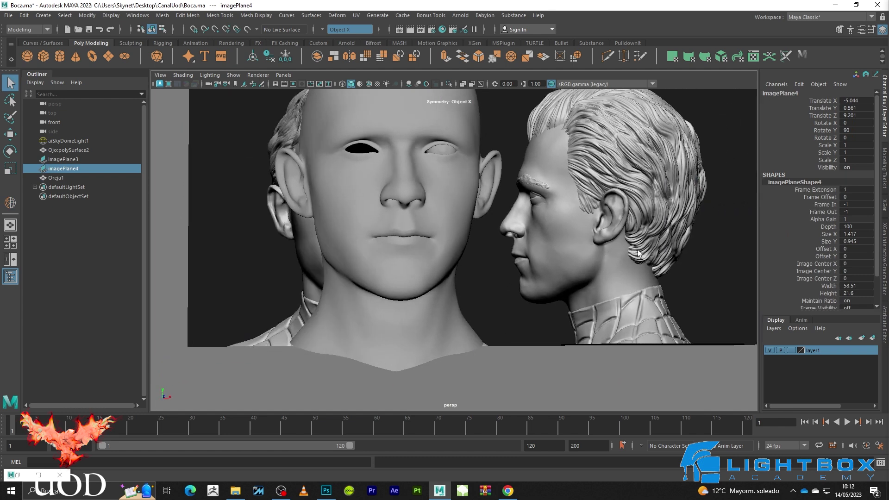
{"action": "scroll", "coordinate": [646, 253], "scroll_direction": "down", "scroll_amount": 3}
{"action": "scroll", "coordinate": [513, 251], "scroll_direction": "down", "scroll_amount": 1}
{"action": "left_click", "coordinate": [548, 337]}
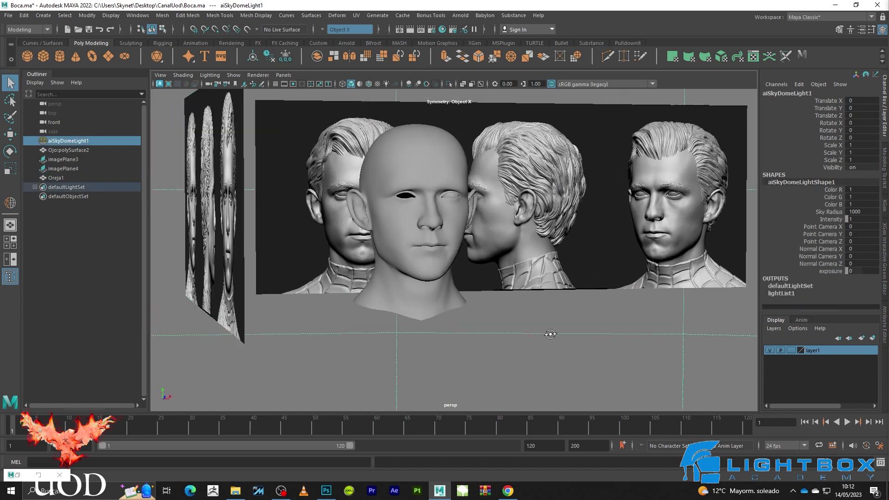
{"action": "left_click_drag", "start_coordinate": [547, 337], "coordinate": [529, 338], "text": "alt"}
{"action": "key", "text": "space"}
{"action": "key", "text": "space"}
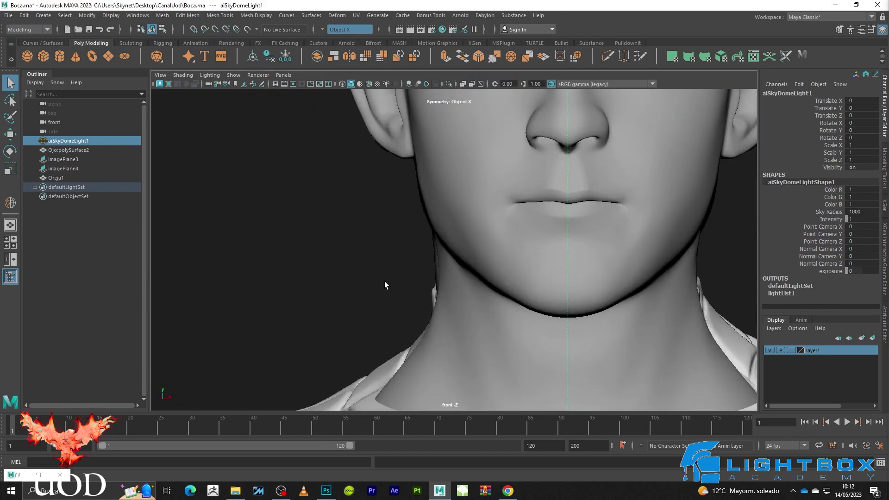
{"action": "scroll", "coordinate": [422, 271], "scroll_direction": "up", "scroll_amount": 2}
{"action": "scroll", "coordinate": [479, 255], "scroll_direction": "up", "scroll_amount": 3}
{"action": "scroll", "coordinate": [464, 252], "scroll_direction": "up", "scroll_amount": 3}
{"action": "scroll", "coordinate": [464, 252], "scroll_direction": "up", "scroll_amount": 2}
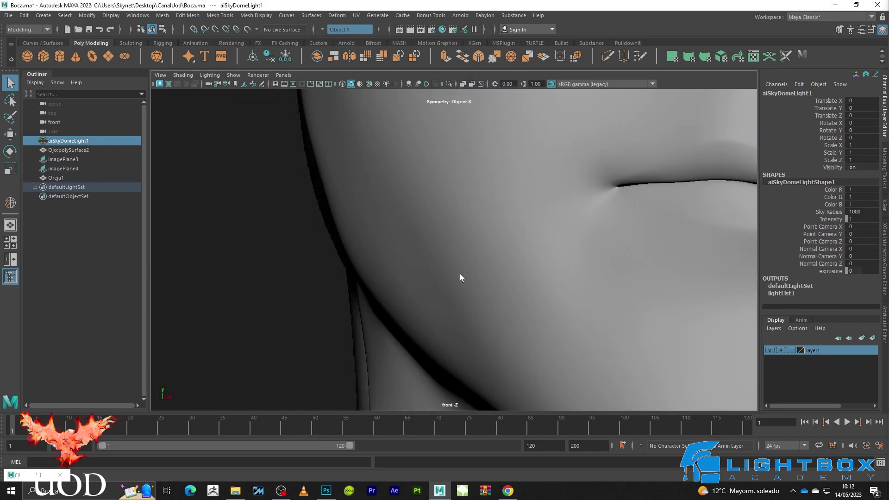
{"action": "left_click", "coordinate": [402, 199]}
{"action": "scroll", "coordinate": [427, 282], "scroll_direction": "up", "scroll_amount": 3}
Pick a vertex on the left jaw outline and frame the left jaw and ear
{"action": "scroll", "coordinate": [405, 276], "scroll_direction": "up", "scroll_amount": 3}
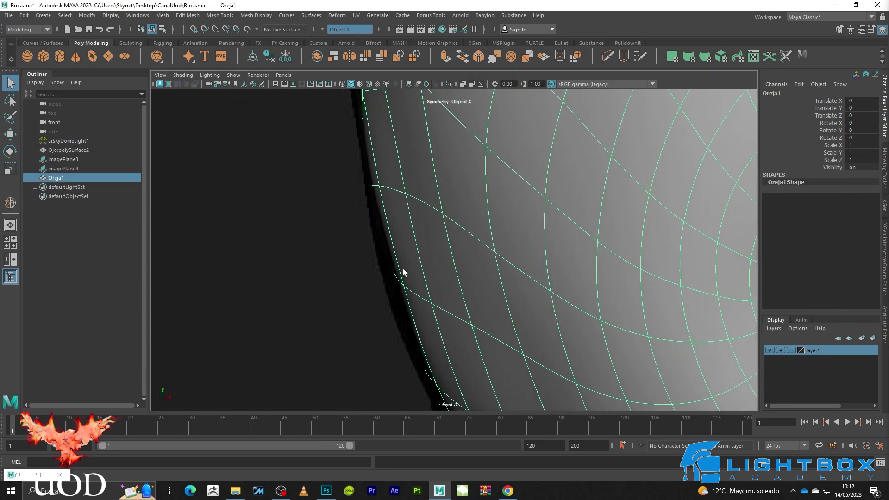
{"action": "key", "text": "F9"}
{"action": "left_click", "coordinate": [398, 273]}
{"action": "scroll", "coordinate": [403, 278], "scroll_direction": "down", "scroll_amount": 5}
{"action": "scroll", "coordinate": [532, 268], "scroll_direction": "up", "scroll_amount": 4}
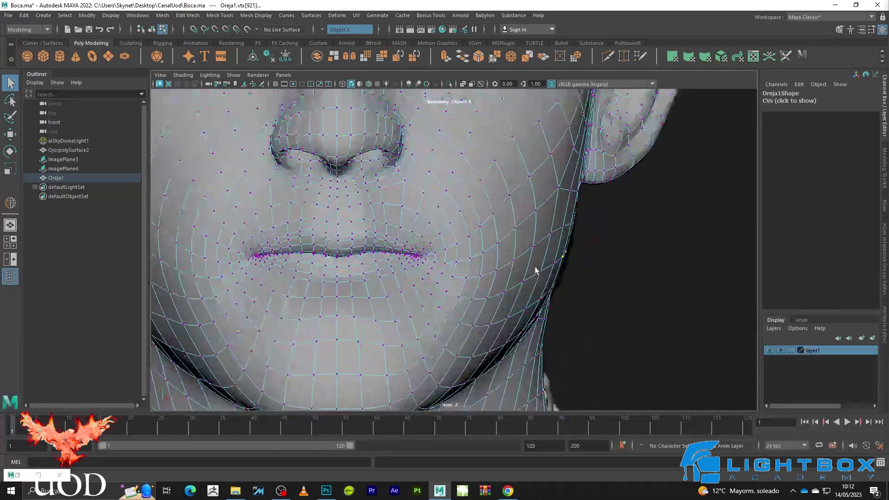
{"action": "middle_click_drag", "start_coordinate": [616, 264], "coordinate": [585, 254], "text": "alt"}
{"action": "scroll", "coordinate": [540, 237], "scroll_direction": "down", "scroll_amount": 3}
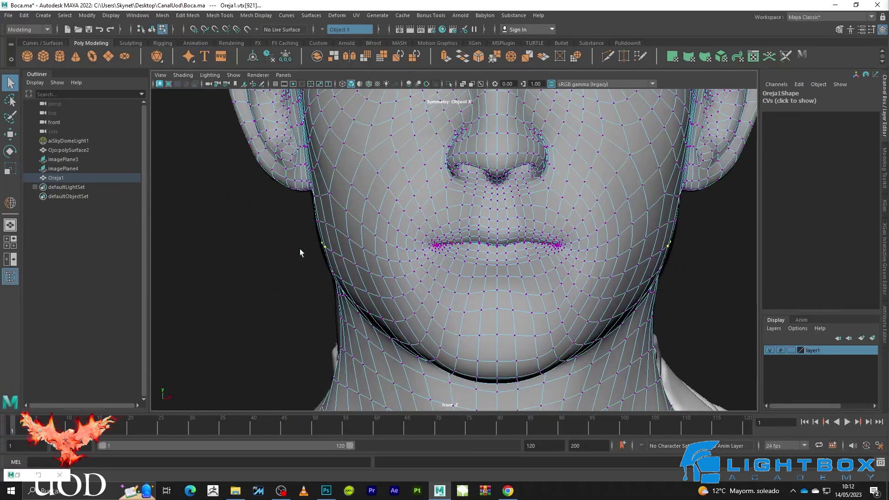
{"action": "middle_click_drag", "start_coordinate": [299, 252], "coordinate": [400, 265], "text": "alt"}
{"action": "scroll", "coordinate": [401, 266], "scroll_direction": "up", "scroll_amount": 2}
{"action": "key", "text": "w"}
{"action": "scroll", "coordinate": [366, 283], "scroll_direction": "up", "scroll_amount": 1}
{"action": "scroll", "coordinate": [358, 291], "scroll_direction": "up", "scroll_amount": 1}
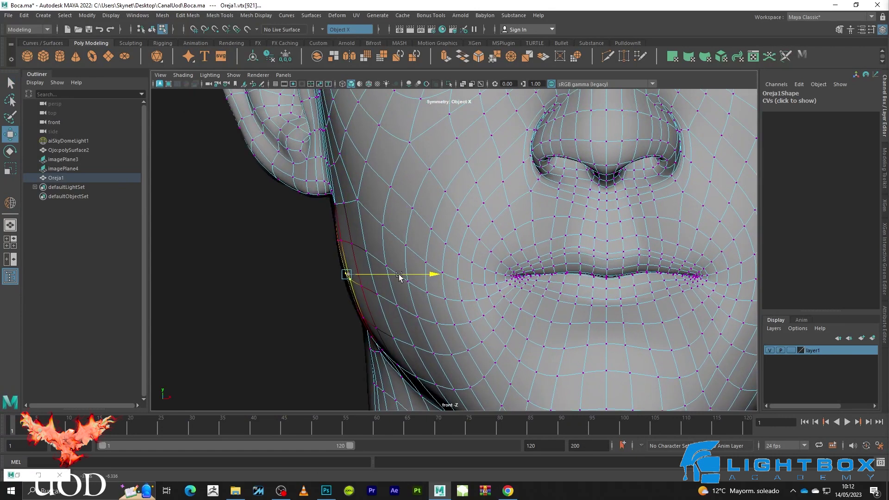
Toggle cage, smoothed, shaded and wireframe display to compare the jaw with the reference
{"action": "key", "text": "1"}
{"action": "scroll", "coordinate": [361, 278], "scroll_direction": "up", "scroll_amount": 2}
{"action": "scroll", "coordinate": [341, 241], "scroll_direction": "up", "scroll_amount": 2}
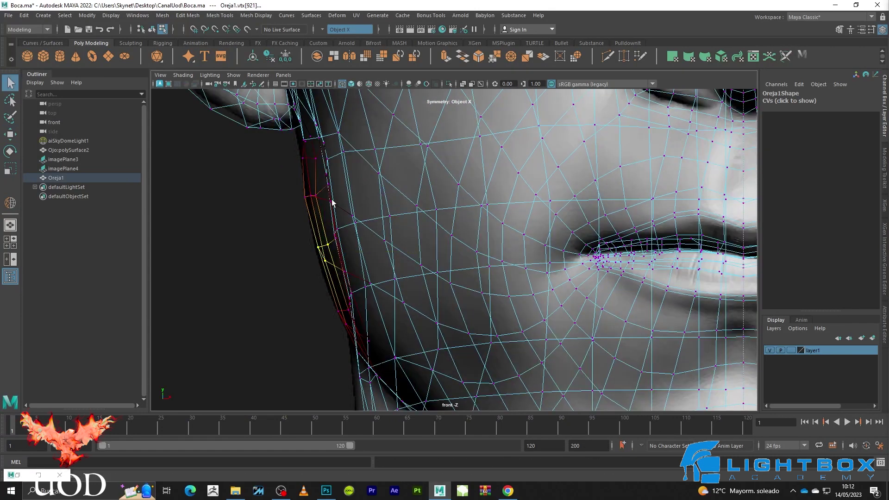
{"action": "key", "text": "5"}
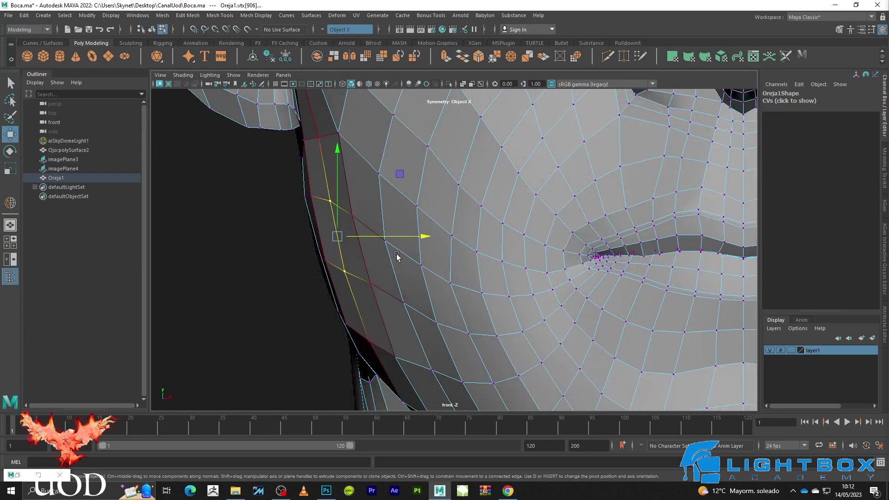
{"action": "key", "text": "3"}
{"action": "scroll", "coordinate": [392, 236], "scroll_direction": "down", "scroll_amount": 2}
{"action": "key", "text": "1"}
{"action": "scroll", "coordinate": [403, 238], "scroll_direction": "up", "scroll_amount": 4}
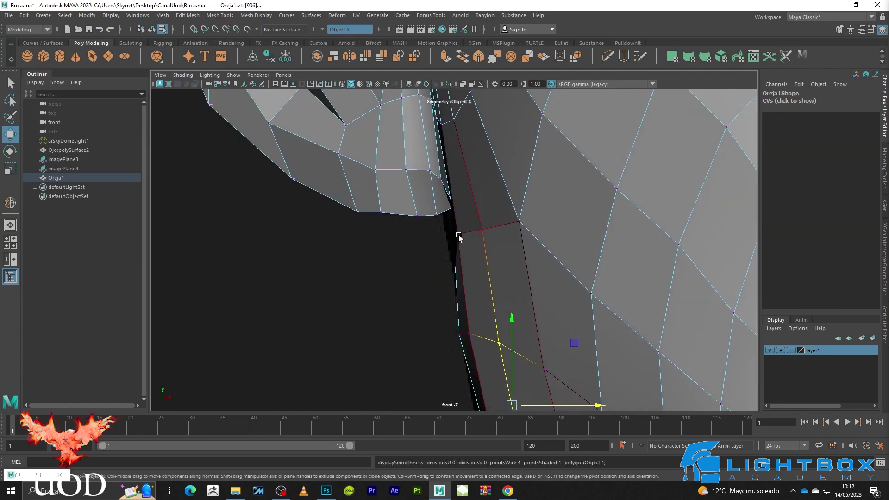
{"action": "key", "text": "4"}
Shrink the soft-select falloff and slide the jaw vertex left onto the silhouette
{"action": "left_click_drag", "start_coordinate": [448, 240], "coordinate": [448, 240]}
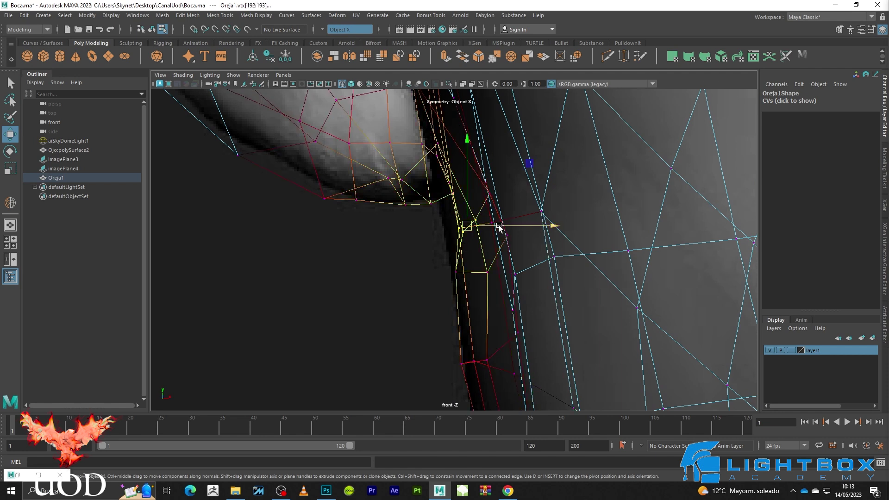
{"action": "key", "text": "5"}
{"action": "left_click_drag", "start_coordinate": [499, 228], "coordinate": [489, 230]}
{"action": "key", "text": "ctrl+z"}
{"action": "left_click_drag", "start_coordinate": [457, 269], "coordinate": [291, 289]}
{"action": "left_click_drag", "start_coordinate": [517, 226], "coordinate": [433, 222]}
{"action": "left_click", "coordinate": [432, 222]}
Select the vertex under the earlobe in wireframe and zoom in on it
{"action": "key", "text": "4"}
{"action": "key", "text": "q"}
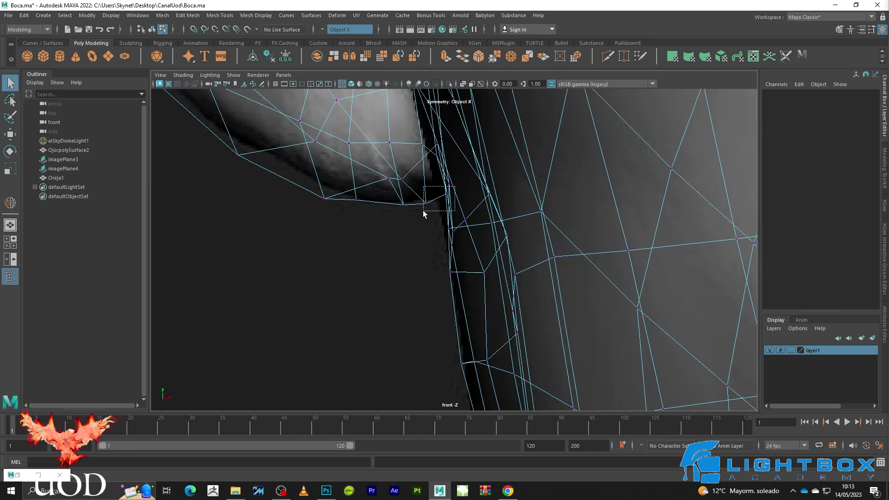
{"action": "left_click_drag", "start_coordinate": [454, 187], "coordinate": [423, 210]}
{"action": "key", "text": "5"}
{"action": "scroll", "coordinate": [474, 216], "scroll_direction": "down", "scroll_amount": 5}
{"action": "scroll", "coordinate": [478, 284], "scroll_direction": "up", "scroll_amount": 5}
{"action": "scroll", "coordinate": [479, 291], "scroll_direction": "up", "scroll_amount": 3}
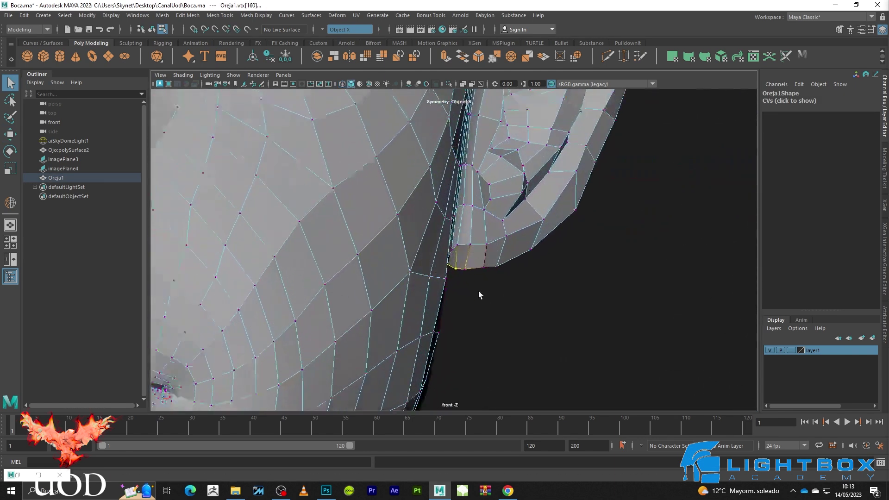
{"action": "scroll", "coordinate": [479, 295], "scroll_direction": "down", "scroll_amount": 2}
{"action": "scroll", "coordinate": [516, 297], "scroll_direction": "down", "scroll_amount": 2}
{"action": "scroll", "coordinate": [516, 296], "scroll_direction": "down", "scroll_amount": 5}
{"action": "scroll", "coordinate": [490, 302], "scroll_direction": "up", "scroll_amount": 3}
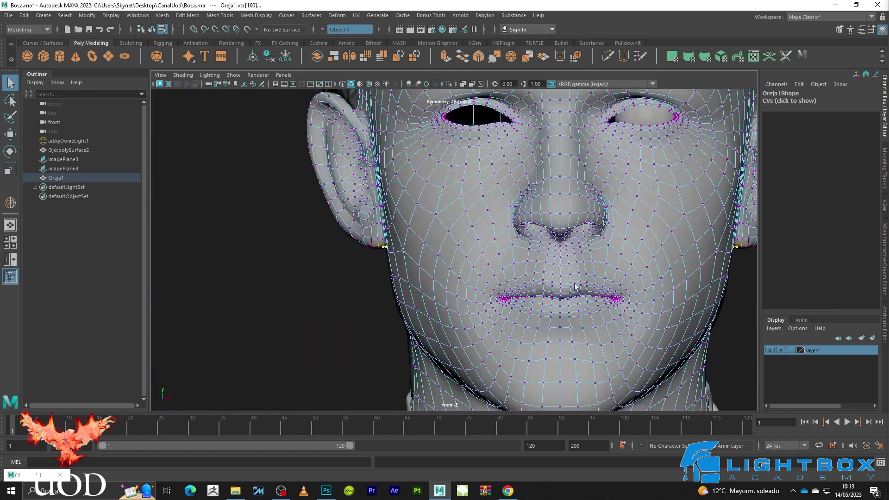
{"action": "scroll", "coordinate": [456, 260], "scroll_direction": "up", "scroll_amount": 3}
{"action": "scroll", "coordinate": [565, 233], "scroll_direction": "up", "scroll_amount": 3}
{"action": "scroll", "coordinate": [619, 230], "scroll_direction": "up", "scroll_amount": 3}
Nudge the earlobe vertex along X and shift a jaw-edge vertex right onto the jaw line
{"action": "key", "text": "w"}
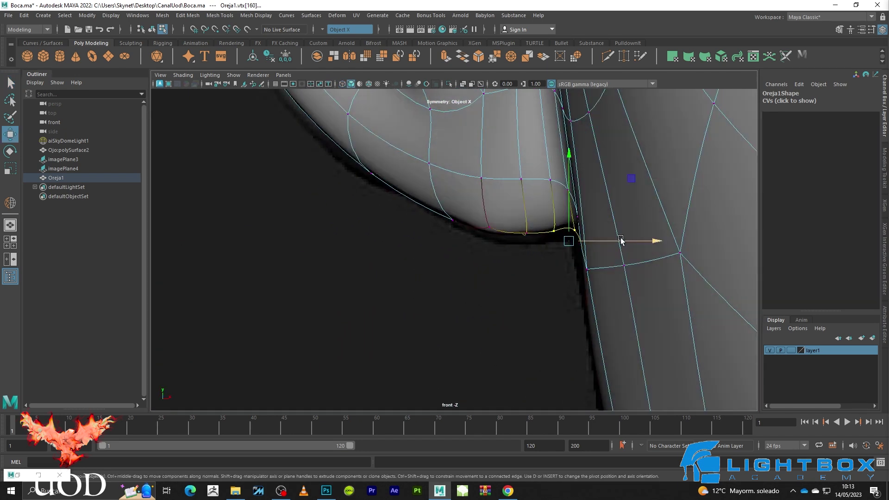
{"action": "left_click_drag", "start_coordinate": [609, 242], "coordinate": [607, 240]}
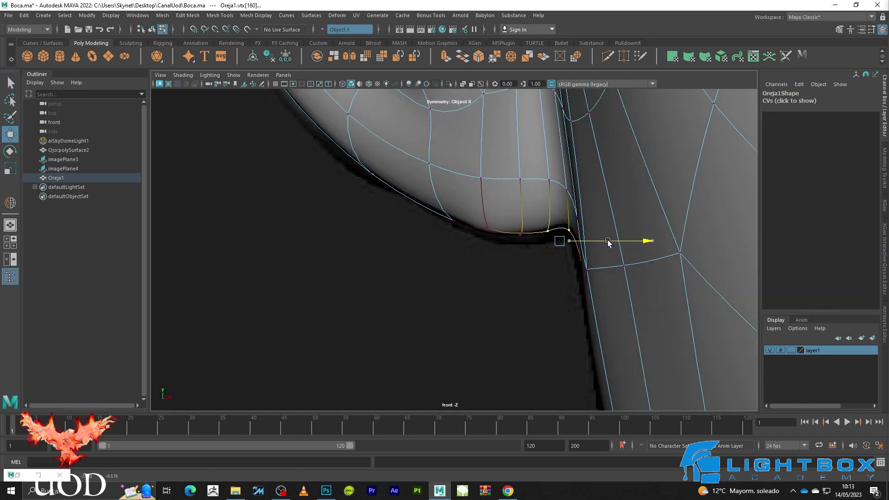
{"action": "left_click", "coordinate": [586, 317]}
{"action": "left_click", "coordinate": [581, 315]}
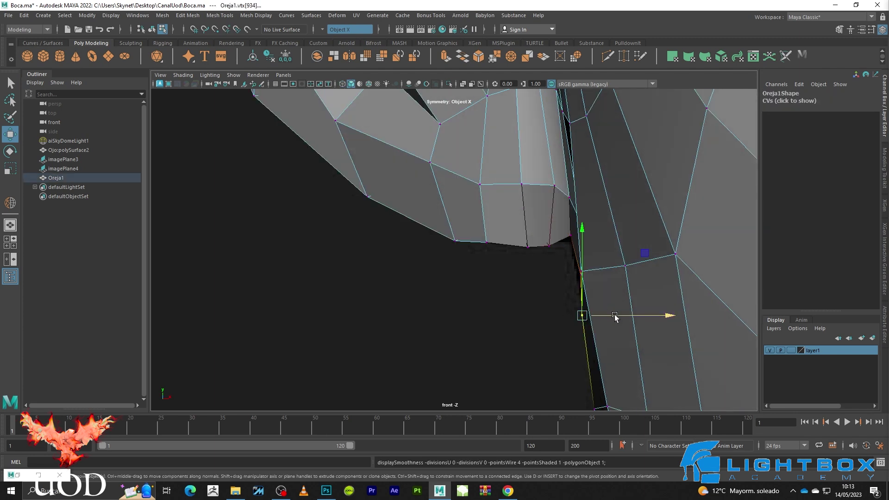
{"action": "left_click", "coordinate": [630, 260]}
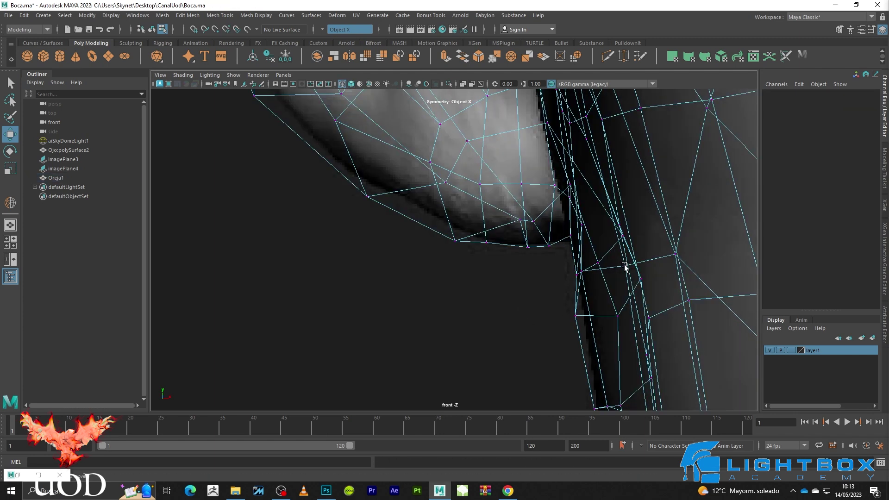
{"action": "left_click", "coordinate": [620, 265]}
{"action": "left_click", "coordinate": [585, 269]}
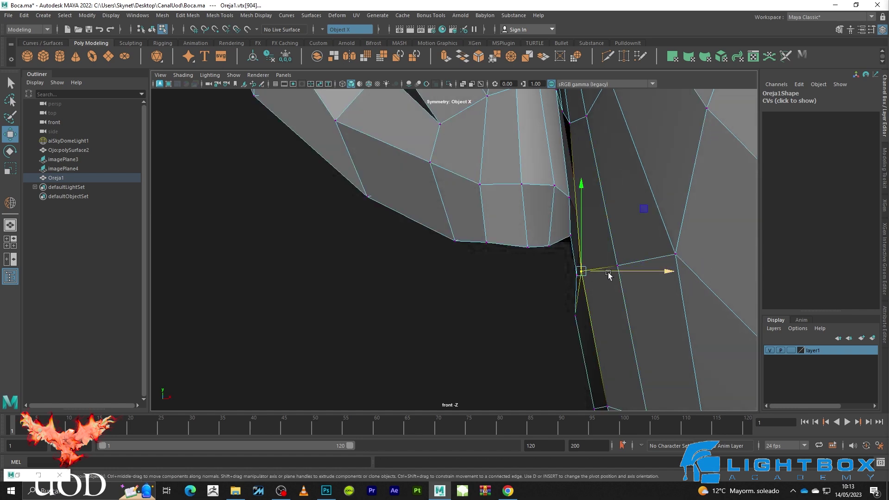
{"action": "left_click_drag", "start_coordinate": [621, 271], "coordinate": [635, 274]}
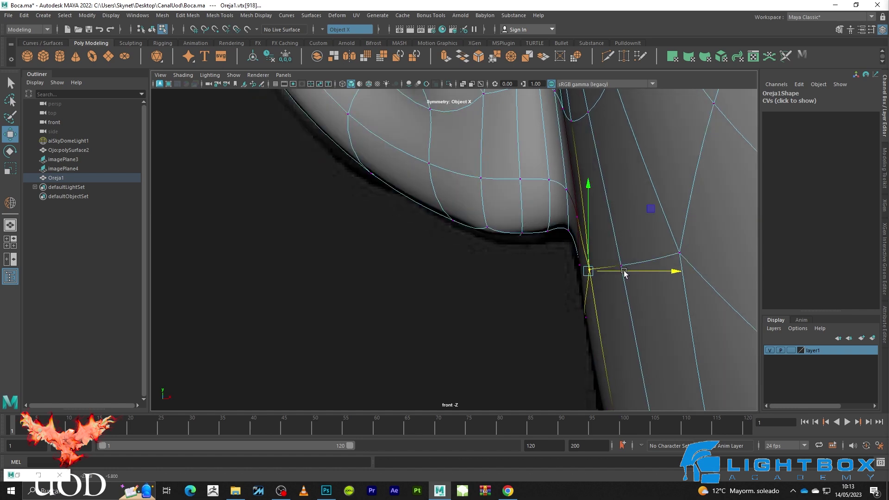
Check the jaw in wireframe, then move another jaw-edge vertex left to match the reference
{"action": "key", "text": "1"}
{"action": "key", "text": "4"}
{"action": "key", "text": "q"}
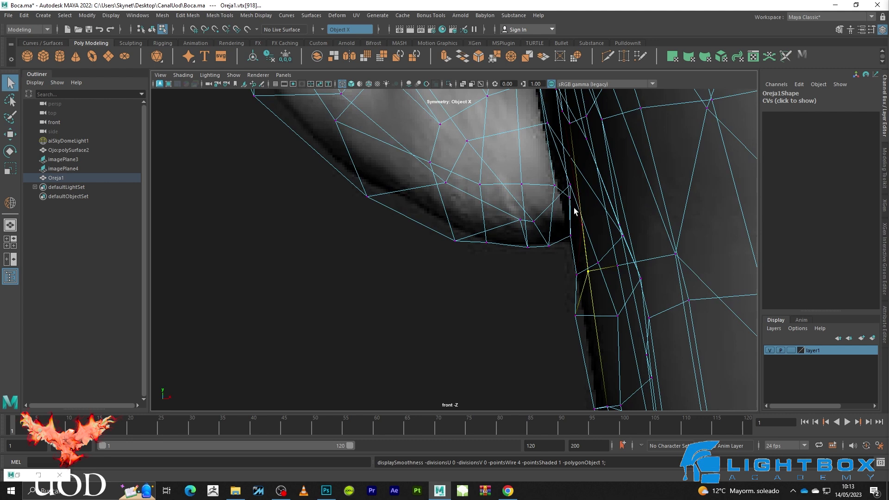
{"action": "key", "text": "3"}
{"action": "key", "text": "5"}
{"action": "left_click", "coordinate": [584, 219]}
{"action": "key", "text": "w"}
{"action": "left_click_drag", "start_coordinate": [606, 227], "coordinate": [597, 224]}
Return to object mode, deselect the head and orbit it in the perspective camera
{"action": "key", "text": "2"}
{"action": "right_click_drag", "start_coordinate": [593, 204], "coordinate": [646, 173]}
{"action": "left_click", "coordinate": [435, 281]}
{"action": "scroll", "coordinate": [417, 278], "scroll_direction": "down", "scroll_amount": 3}
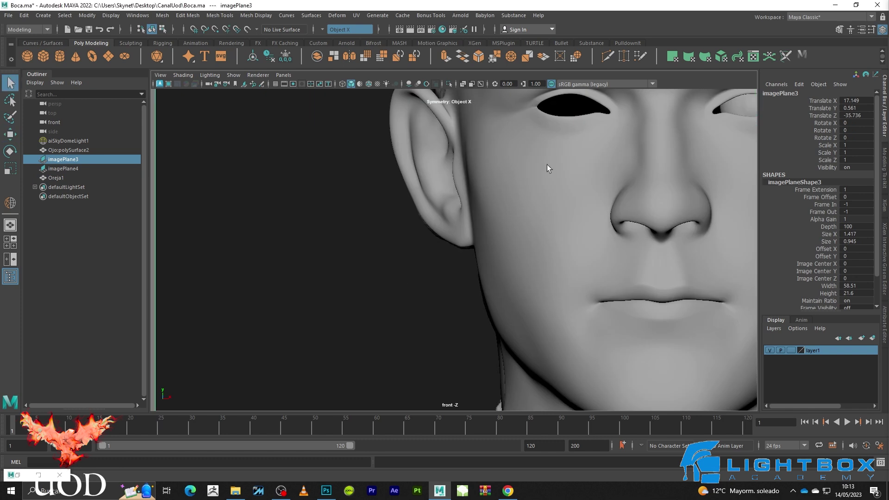
{"action": "key", "text": "space"}
{"action": "mouse_move", "coordinate": [563, 145]}
{"action": "left_mouse_down", "text": "alt"}
{"action": "mouse_move", "coordinate": [554, 233]}
{"action": "mouse_move", "coordinate": [623, 260]}
{"action": "mouse_move", "coordinate": [574, 260]}
{"action": "mouse_move", "coordinate": [631, 249]}
{"action": "mouse_move", "coordinate": [588, 240]}
{"action": "mouse_move", "coordinate": [518, 268]}
{"action": "mouse_move", "coordinate": [502, 266]}
{"action": "mouse_move", "coordinate": [528, 268]}
{"action": "mouse_move", "coordinate": [463, 244]}
{"action": "left_mouse_up", "text": "alt"}
Select Oreja1 in cage view and frame the view on an edge at the ear
{"action": "scroll", "coordinate": [483, 249], "scroll_direction": "up", "scroll_amount": 3}
{"action": "left_click", "coordinate": [483, 249]}
{"action": "key", "text": "1"}
{"action": "scroll", "coordinate": [524, 237], "scroll_direction": "up", "scroll_amount": 3}
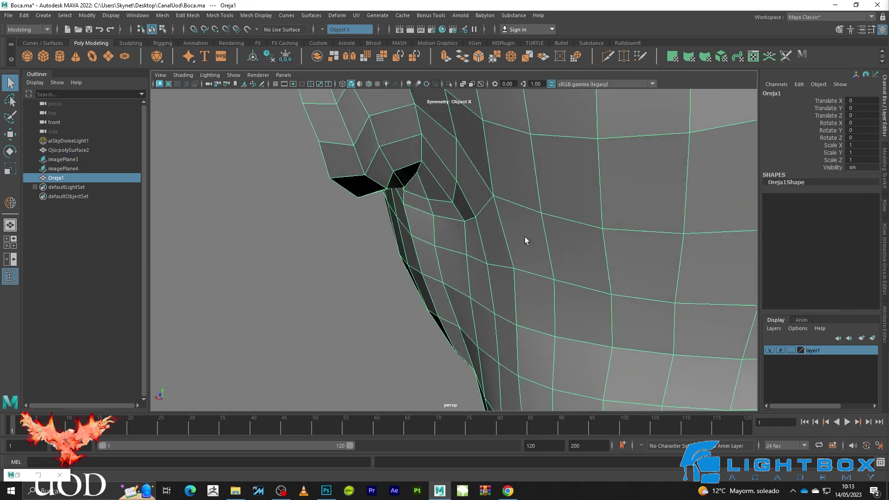
{"action": "key", "text": "F10"}
{"action": "left_click", "coordinate": [450, 192]}
{"action": "key", "text": "f"}
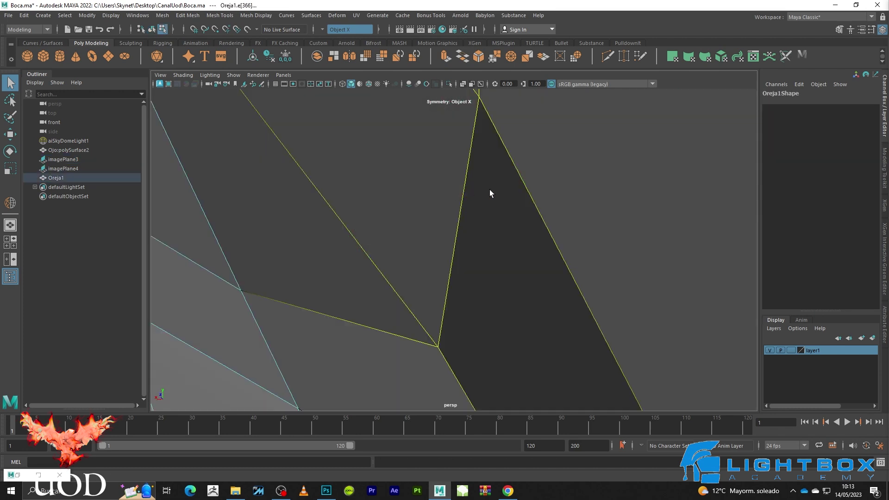
{"action": "scroll", "coordinate": [512, 194], "scroll_direction": "down", "scroll_amount": 5}
{"action": "scroll", "coordinate": [512, 195], "scroll_direction": "down", "scroll_amount": 4}
{"action": "scroll", "coordinate": [513, 190], "scroll_direction": "down", "scroll_amount": 3}
Slide a vertex below the ear up along its edge
{"action": "key", "text": "F9"}
{"action": "left_click", "coordinate": [419, 277]}
{"action": "key", "text": "w"}
{"action": "left_click_drag", "start_coordinate": [431, 289], "coordinate": [434, 260], "text": "ctrl+shift"}
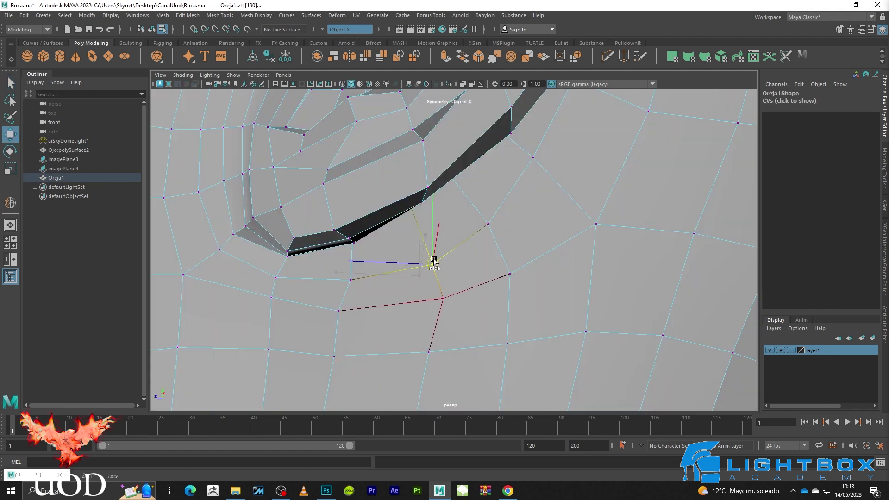
{"action": "mouse_move", "coordinate": [517, 233]}
{"action": "left_mouse_down", "text": "alt"}
{"action": "mouse_move", "coordinate": [453, 185]}
{"action": "mouse_move", "coordinate": [353, 287]}
{"action": "mouse_move", "coordinate": [372, 316]}
{"action": "left_mouse_up", "text": "alt"}
{"action": "left_click", "coordinate": [351, 288]}
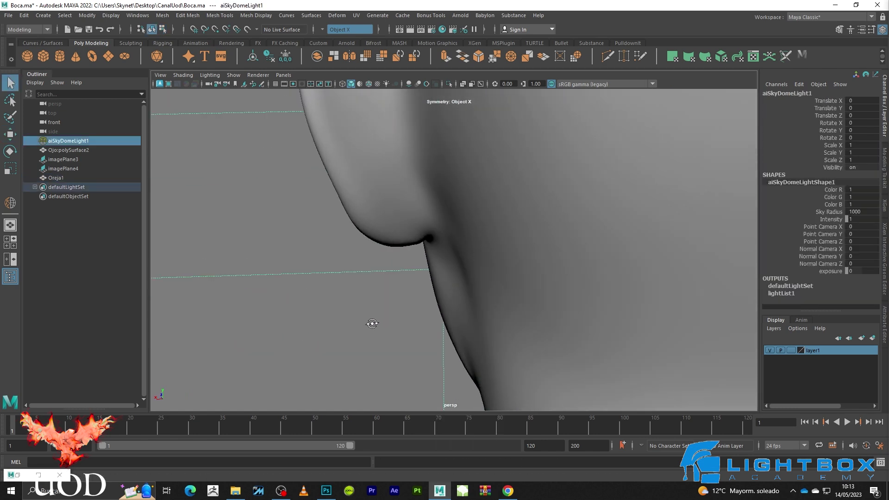
Orbit to a straight-on front view and zoom in over the mouth and left cheek
{"action": "scroll", "coordinate": [480, 308], "scroll_direction": "down", "scroll_amount": 5}
{"action": "mouse_move", "coordinate": [480, 308]}
{"action": "left_mouse_down", "text": "alt"}
{"action": "mouse_move", "coordinate": [553, 309]}
{"action": "mouse_move", "coordinate": [532, 327]}
{"action": "mouse_move", "coordinate": [539, 329]}
{"action": "left_mouse_up", "text": "alt"}
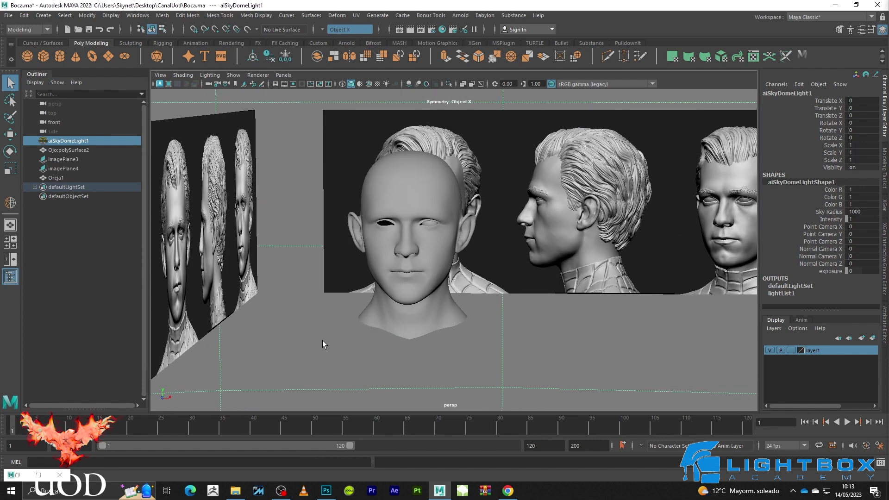
{"action": "scroll", "coordinate": [343, 324], "scroll_direction": "up", "scroll_amount": 5}
{"action": "left_click_drag", "start_coordinate": [363, 312], "coordinate": [479, 262], "text": "alt+shift"}
{"action": "scroll", "coordinate": [393, 274], "scroll_direction": "up", "scroll_amount": 3}
{"action": "scroll", "coordinate": [457, 221], "scroll_direction": "up", "scroll_amount": 3}
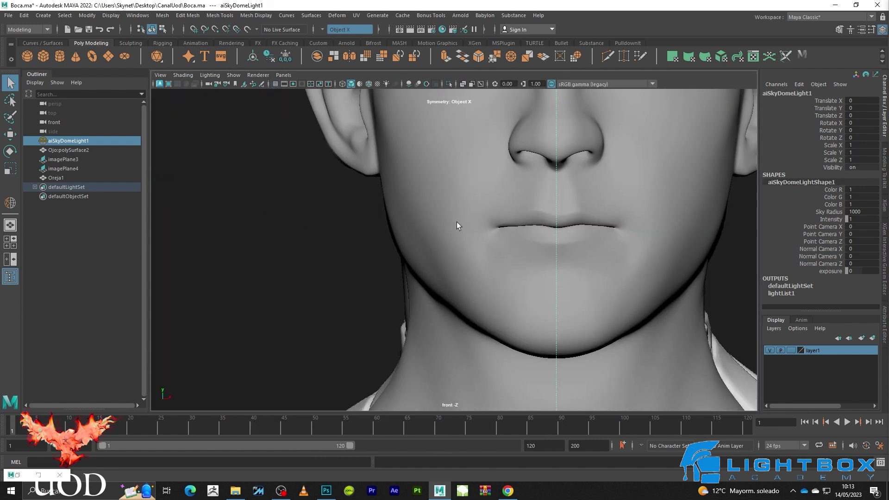
{"action": "scroll", "coordinate": [440, 251], "scroll_direction": "up", "scroll_amount": 3}
{"action": "scroll", "coordinate": [473, 214], "scroll_direction": "up", "scroll_amount": 3}
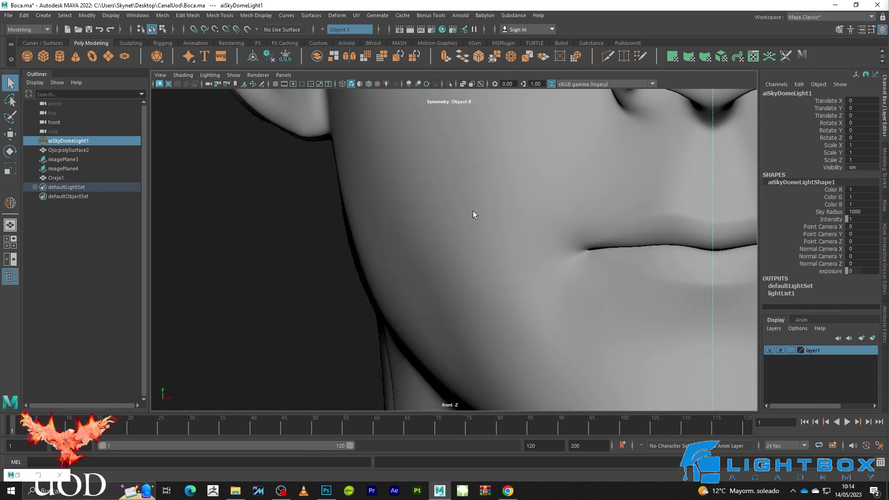
{"action": "left_click", "coordinate": [474, 210]}
{"action": "key", "text": "5"}
{"action": "key", "text": "F10"}
{"action": "scroll", "coordinate": [435, 208], "scroll_direction": "up", "scroll_amount": 2}
{"action": "scroll", "coordinate": [401, 215], "scroll_direction": "up", "scroll_amount": 2}
{"action": "left_click", "coordinate": [394, 207]}
{"action": "key", "text": "3"}
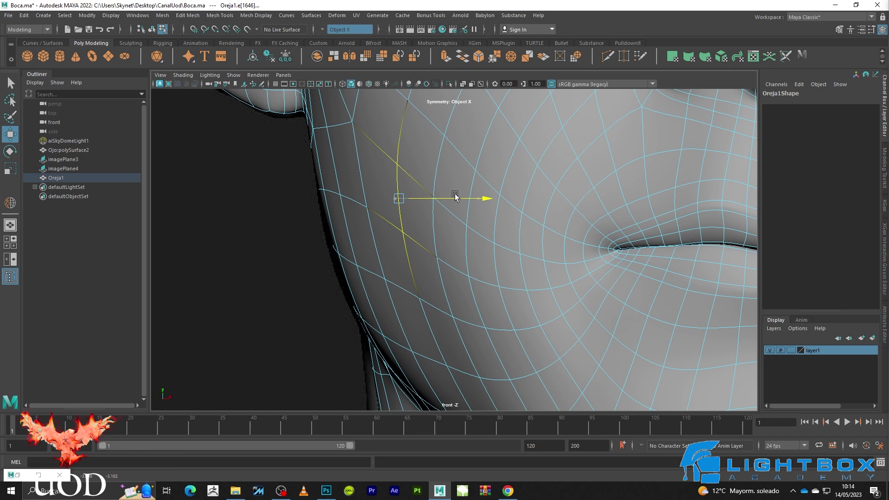
{"action": "left_click", "coordinate": [431, 218]}
{"action": "key", "text": "2"}
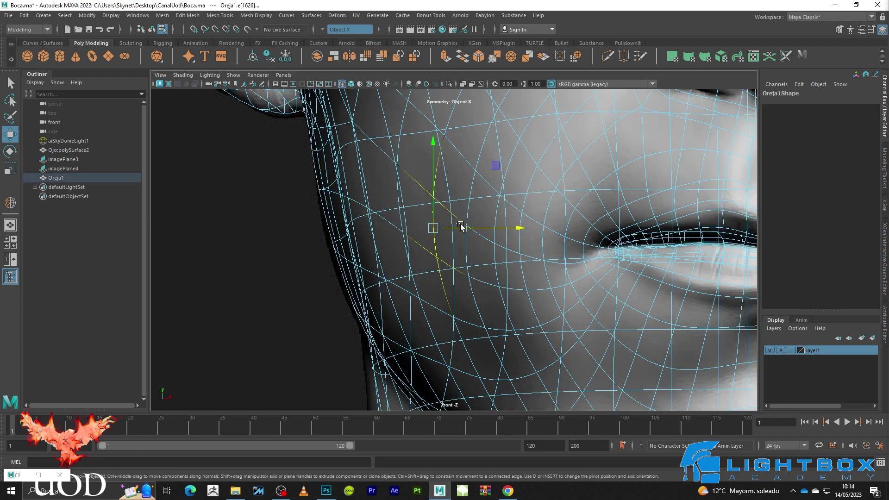
{"action": "key", "text": "5"}
{"action": "key", "text": "3"}
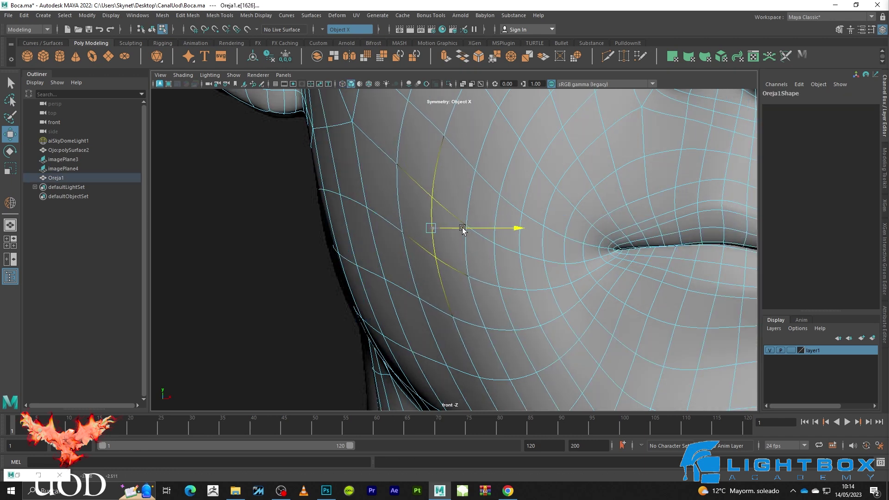
{"action": "key", "text": "4"}
{"action": "key", "text": "2"}
{"action": "key", "text": "5"}
{"action": "key", "text": "3"}
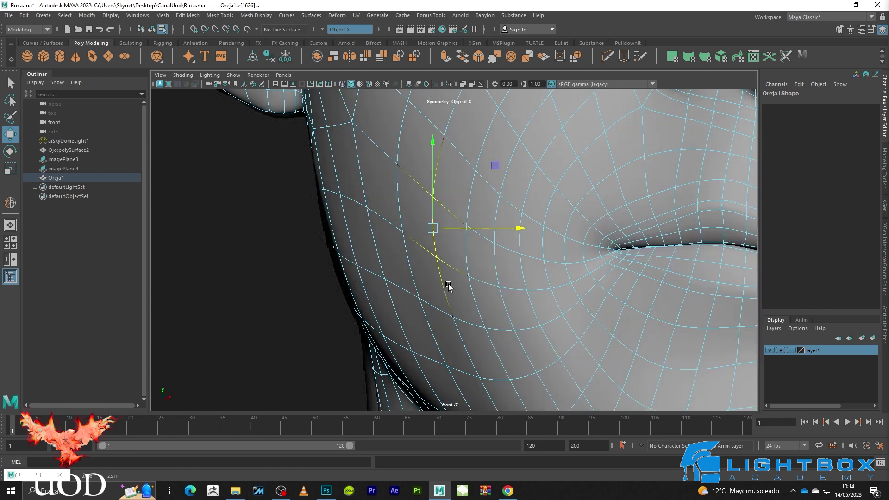
{"action": "key", "text": "q"}
{"action": "left_click", "coordinate": [321, 241]}
{"action": "scroll", "coordinate": [335, 248], "scroll_direction": "down", "scroll_amount": 5}
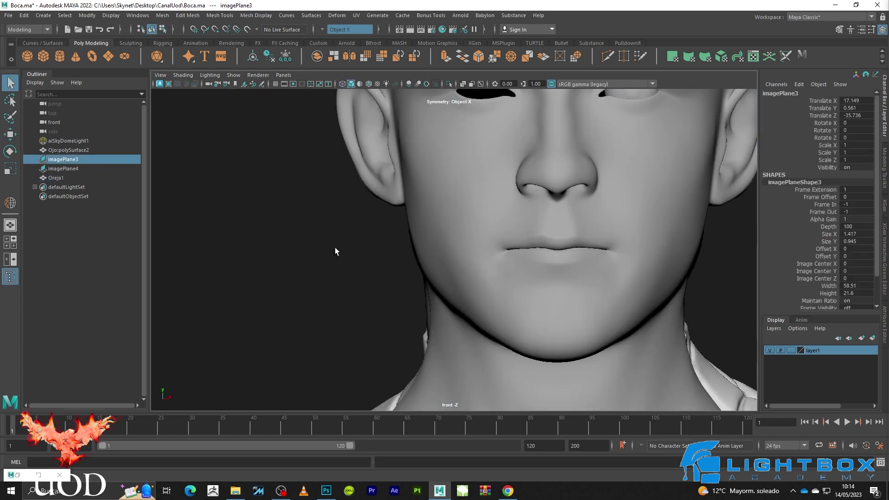
{"action": "scroll", "coordinate": [335, 247], "scroll_direction": "down", "scroll_amount": 3}
{"action": "key", "text": "Caps_Lock"}
{"action": "key", "text": "Caps_Lock"}
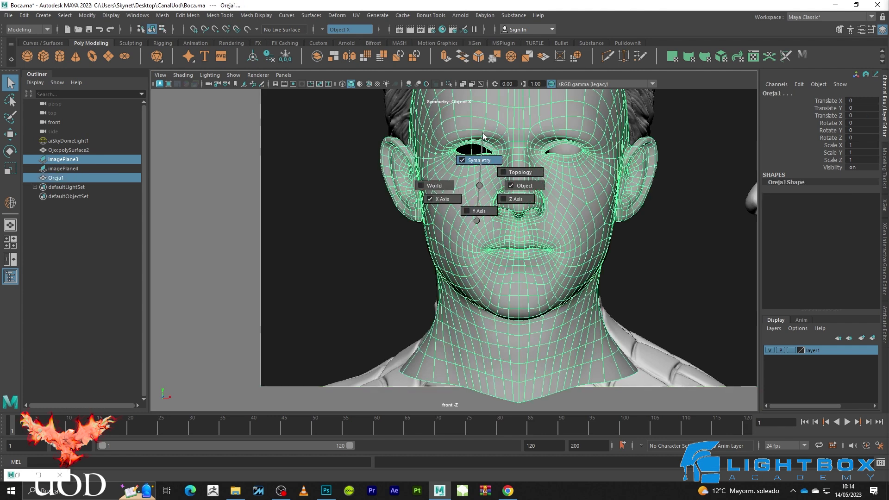
Turn symmetry off and pick a vertex on Oreja1's earlobe in vertex mode
{"action": "right_click_drag", "start_coordinate": [476, 212], "coordinate": [482, 138]}
{"action": "scroll", "coordinate": [482, 292], "scroll_direction": "up", "scroll_amount": 3}
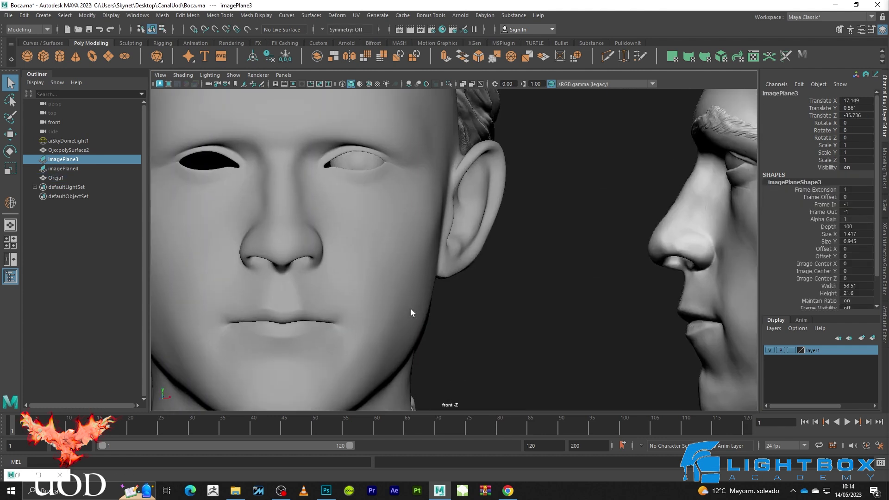
{"action": "scroll", "coordinate": [413, 312], "scroll_direction": "up", "scroll_amount": 3}
{"action": "scroll", "coordinate": [457, 272], "scroll_direction": "up", "scroll_amount": 2}
{"action": "scroll", "coordinate": [491, 297], "scroll_direction": "up", "scroll_amount": 1}
{"action": "scroll", "coordinate": [547, 270], "scroll_direction": "up", "scroll_amount": 3}
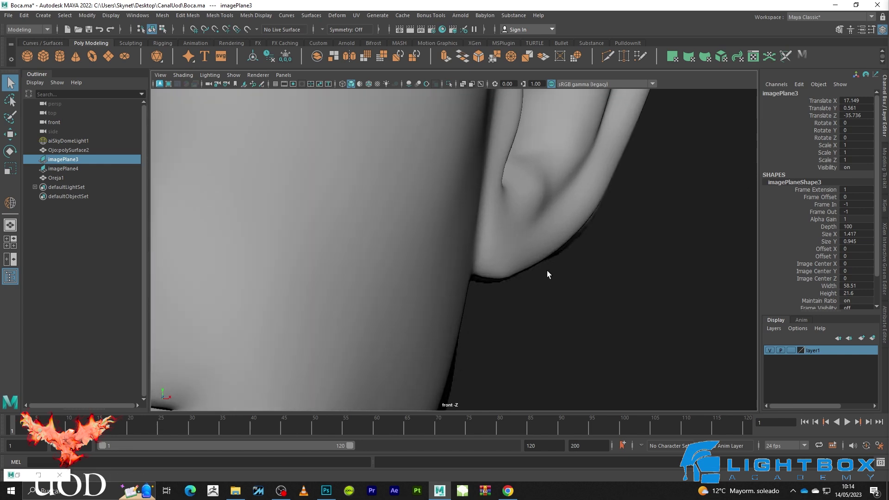
{"action": "left_click", "coordinate": [604, 243]}
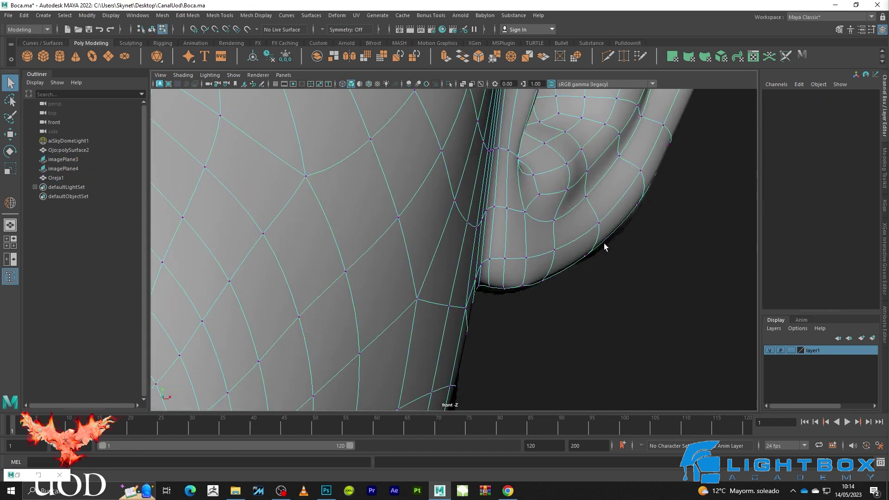
{"action": "key", "text": "F9"}
{"action": "left_click", "coordinate": [585, 259]}
{"action": "scroll", "coordinate": [577, 280], "scroll_direction": "up", "scroll_amount": 1}
Re-enable Object X symmetry and raise the earlobe's bottom vertex slightly
{"action": "left_click_drag", "start_coordinate": [590, 277], "coordinate": [586, 212]}
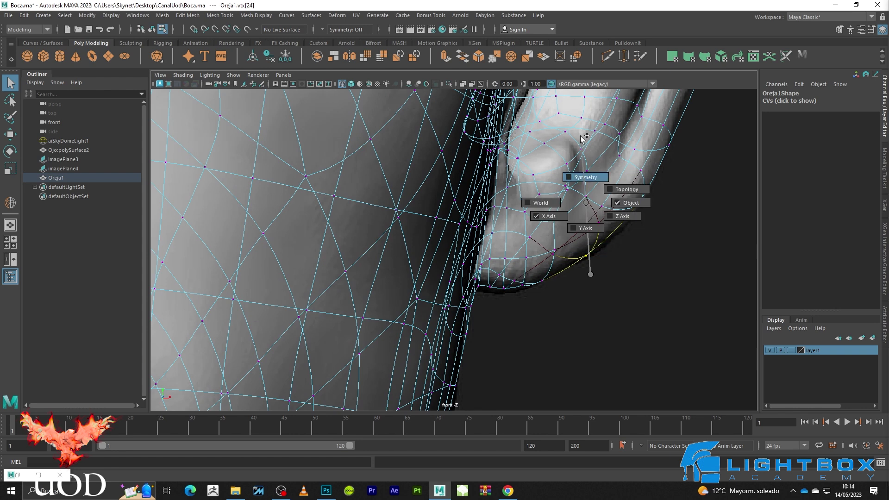
{"action": "key", "text": "5"}
{"action": "left_click", "coordinate": [641, 220]}
{"action": "left_click", "coordinate": [492, 289]}
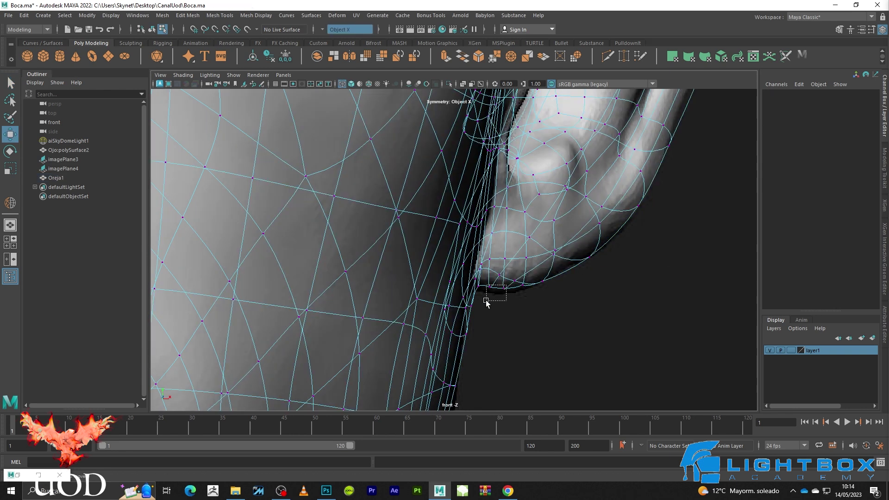
{"action": "middle_click_drag", "start_coordinate": [531, 264], "coordinate": [533, 249]}
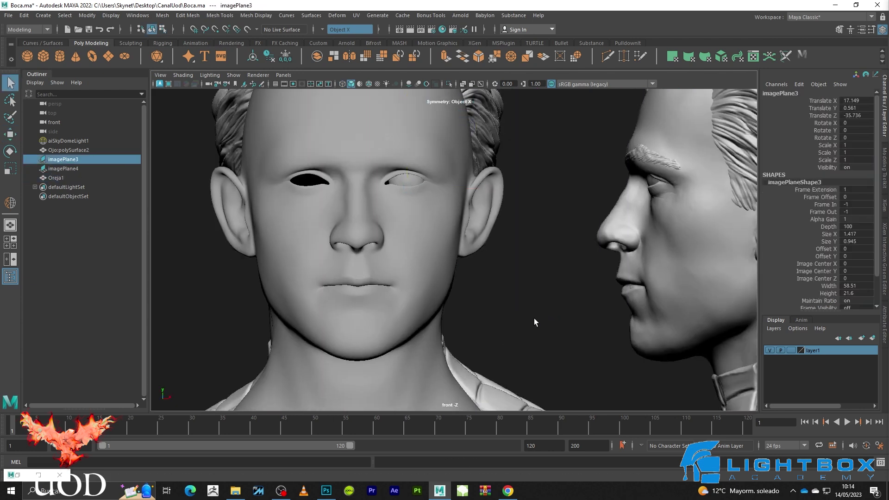
{"action": "scroll", "coordinate": [463, 254], "scroll_direction": "up", "scroll_amount": 2}
{"action": "scroll", "coordinate": [542, 259], "scroll_direction": "up", "scroll_amount": 2}
{"action": "scroll", "coordinate": [482, 241], "scroll_direction": "up", "scroll_amount": 2}
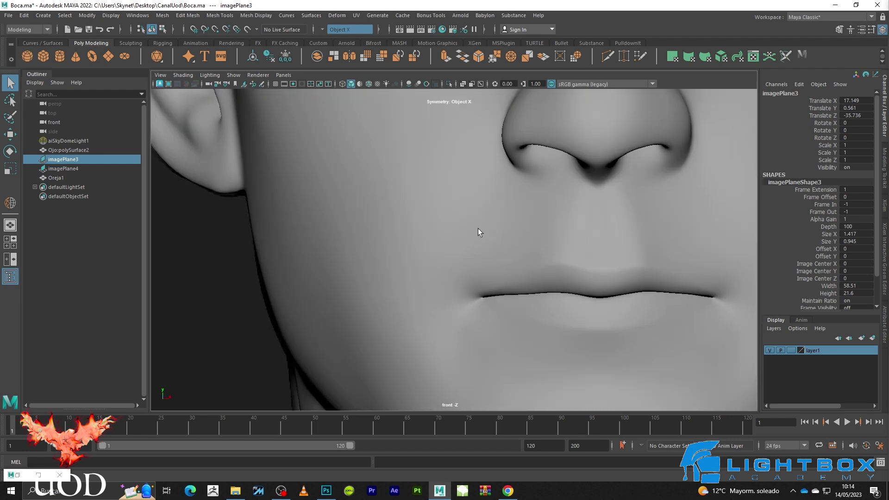
{"action": "scroll", "coordinate": [493, 221], "scroll_direction": "up", "scroll_amount": 1}
{"action": "scroll", "coordinate": [432, 292], "scroll_direction": "up", "scroll_amount": 3}
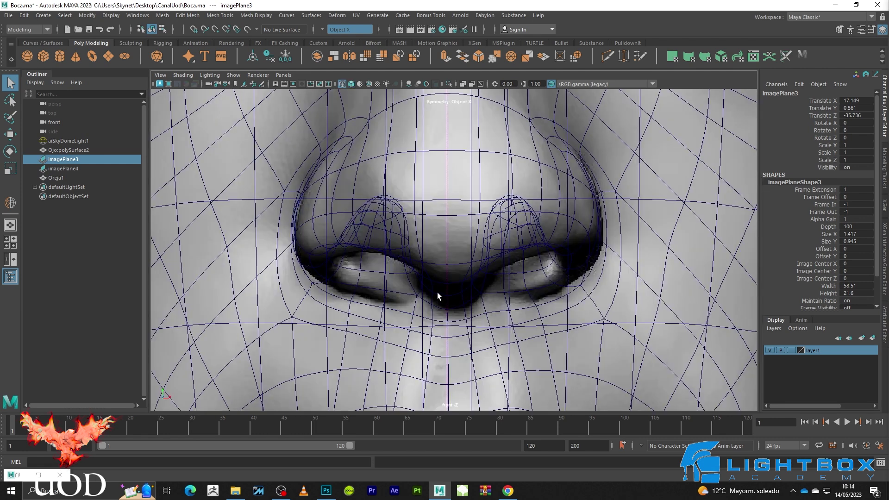
Switch to the perspective camera and orbit to view the nostrils from below
{"action": "left_click", "coordinate": [468, 271]}
{"action": "key", "text": "F10"}
{"action": "left_click", "coordinate": [463, 278]}
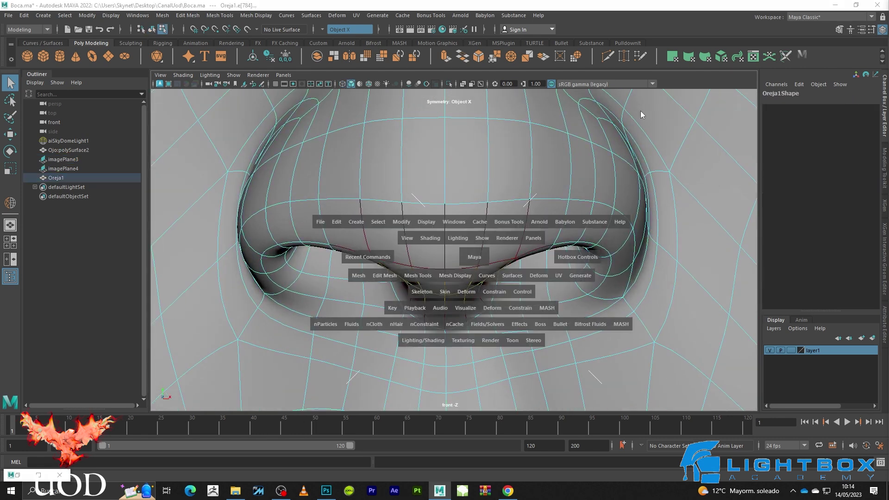
{"action": "key", "text": "space"}
{"action": "left_click_drag", "start_coordinate": [459, 262], "coordinate": [625, 115]}
{"action": "scroll", "coordinate": [546, 175], "scroll_direction": "down", "scroll_amount": 5}
{"action": "left_click_drag", "start_coordinate": [545, 175], "coordinate": [512, 225], "text": "alt"}
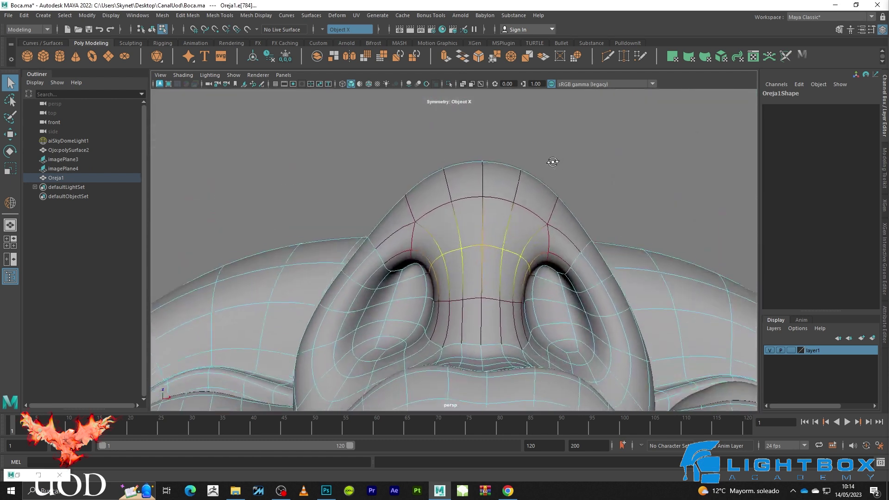
Select the vertex between the nostrils, with its mirror, on the unsmoothed cage
{"action": "key", "text": "1"}
{"action": "key", "text": "F9"}
{"action": "left_click", "coordinate": [535, 248]}
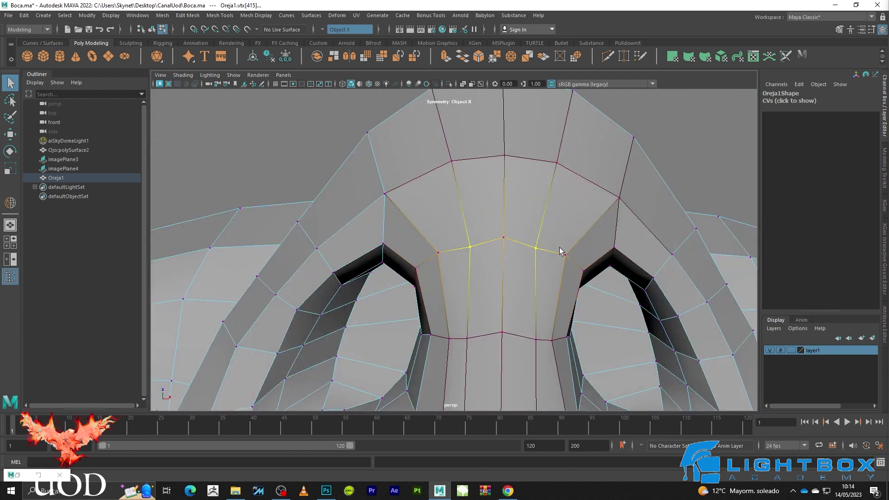
{"action": "left_click", "coordinate": [571, 262]}
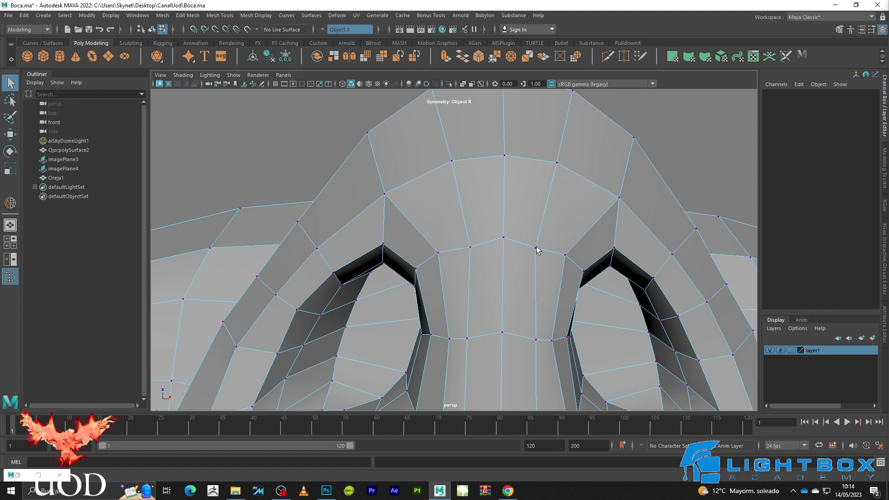
{"action": "key", "text": "4"}
{"action": "left_click", "coordinate": [535, 249]}
{"action": "key", "text": "5"}
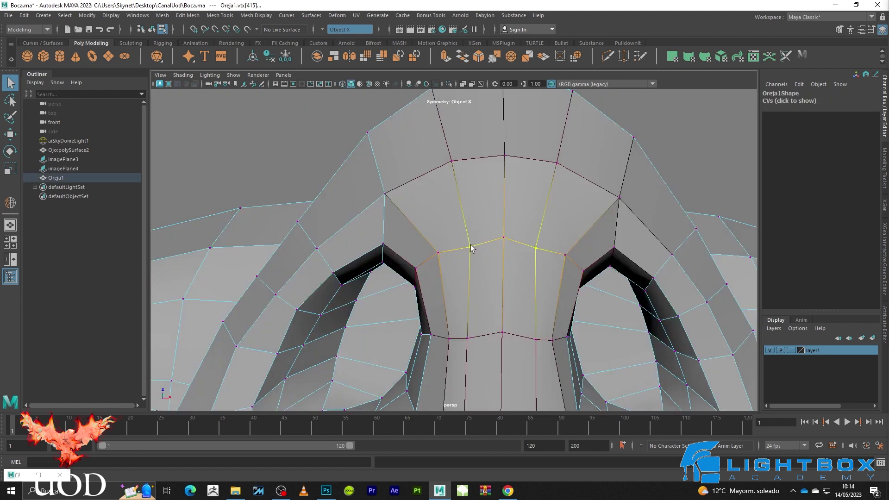
{"action": "left_click", "coordinate": [478, 255]}
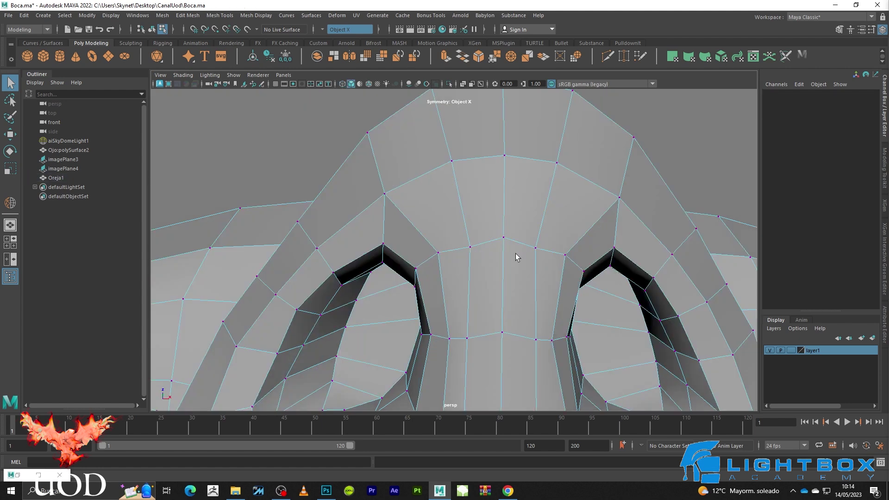
{"action": "left_click", "coordinate": [536, 248]}
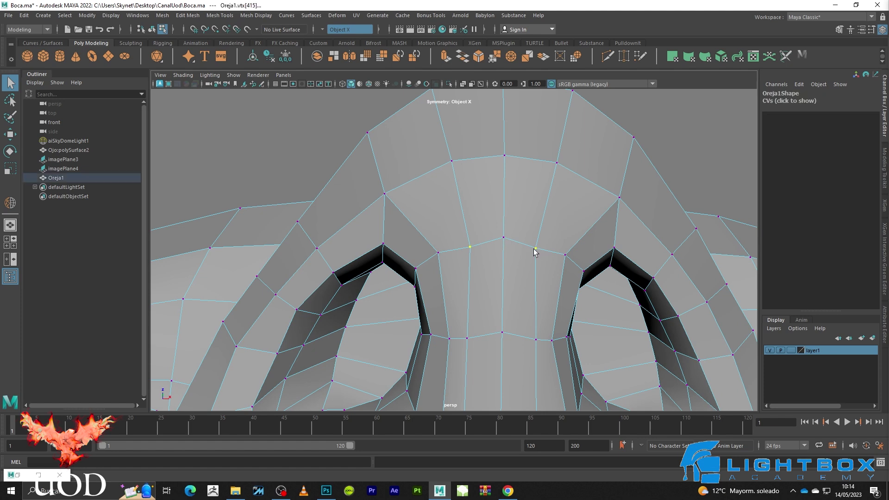
Check the nostril-base vertices in smooth preview against the cage, then clear the selection
{"action": "key", "text": "3"}
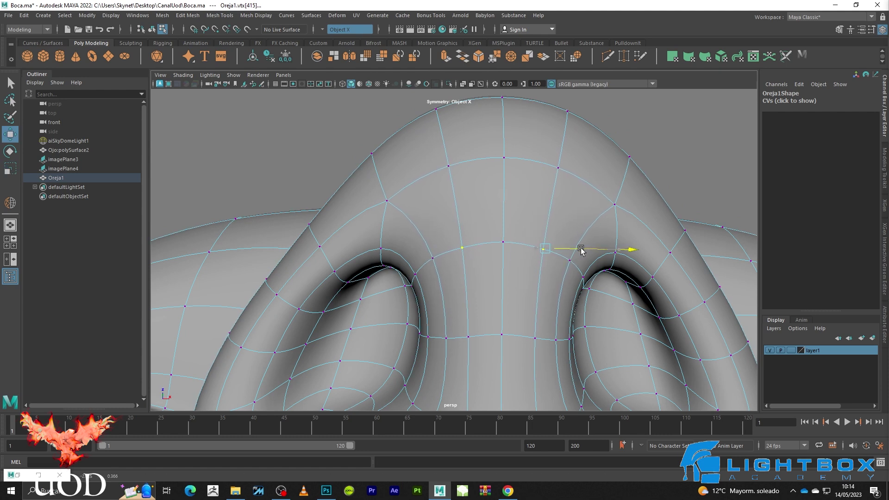
{"action": "key", "text": "1"}
{"action": "left_click", "coordinate": [436, 254]}
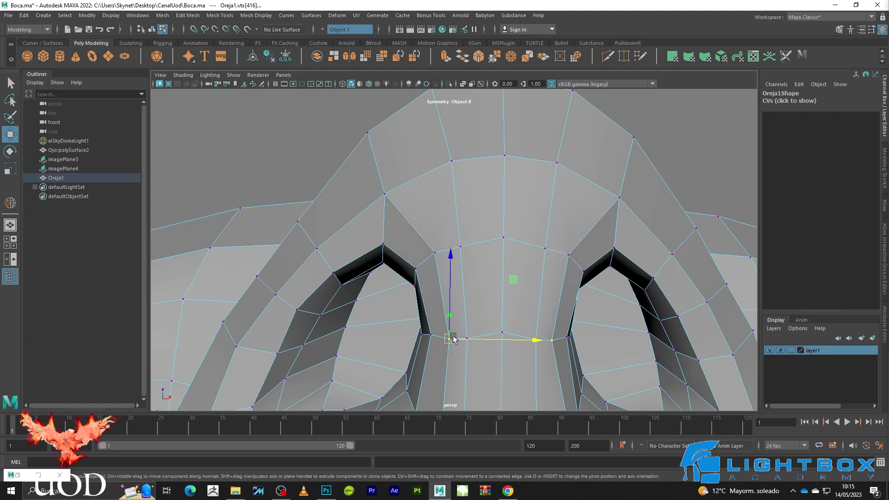
{"action": "key", "text": "3"}
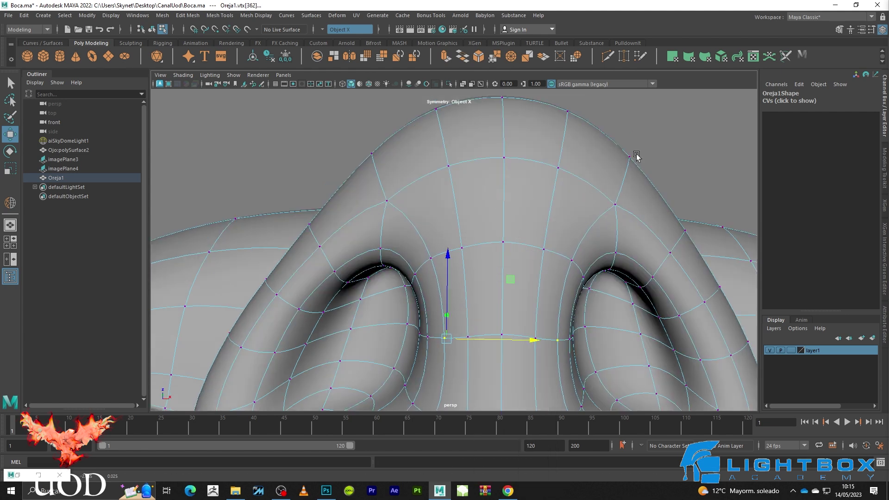
{"action": "left_click", "coordinate": [634, 148]}
Leave component mode and orbit the perspective camera around the head mesh
{"action": "key", "text": "q"}
{"action": "scroll", "coordinate": [611, 222], "scroll_direction": "down", "scroll_amount": 5}
{"action": "scroll", "coordinate": [593, 231], "scroll_direction": "up", "scroll_amount": 2}
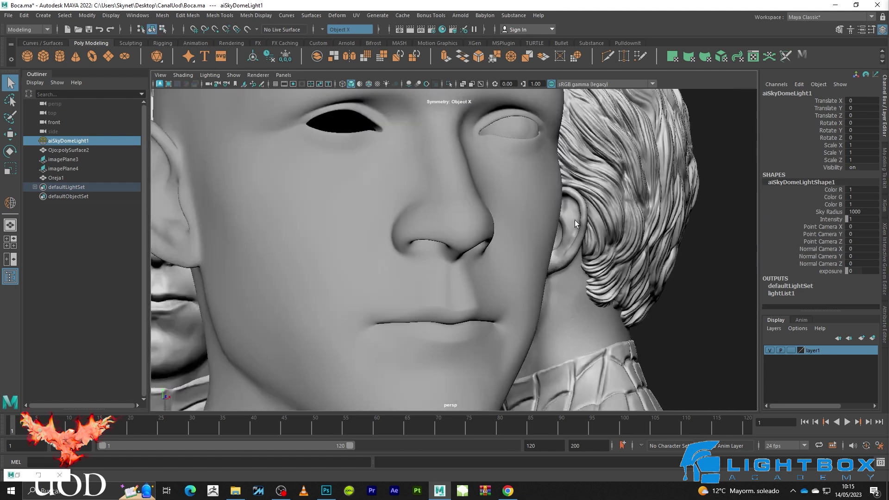
{"action": "scroll", "coordinate": [574, 221], "scroll_direction": "down", "scroll_amount": 3}
{"action": "left_click", "coordinate": [605, 260]}
{"action": "mouse_move", "coordinate": [605, 259]}
{"action": "left_mouse_down", "text": "alt"}
{"action": "mouse_move", "coordinate": [568, 247]}
{"action": "mouse_move", "coordinate": [565, 199]}
{"action": "mouse_move", "coordinate": [524, 185]}
{"action": "mouse_move", "coordinate": [539, 195]}
{"action": "mouse_move", "coordinate": [500, 199]}
{"action": "left_mouse_up", "text": "alt"}
{"action": "left_click", "coordinate": [591, 135]}
{"action": "scroll", "coordinate": [586, 181], "scroll_direction": "up", "scroll_amount": 3}
{"action": "scroll", "coordinate": [579, 196], "scroll_direction": "up", "scroll_amount": 2}
{"action": "scroll", "coordinate": [500, 198], "scroll_direction": "down", "scroll_amount": 3}
{"action": "mouse_move", "coordinate": [553, 260]}
{"action": "left_mouse_down", "text": "alt"}
{"action": "mouse_move", "coordinate": [521, 258]}
{"action": "mouse_move", "coordinate": [423, 336]}
{"action": "left_mouse_up", "text": "alt"}
Switch to the side view, zoom in on the nose and marquee-select Oreja1
{"action": "key", "text": "space"}
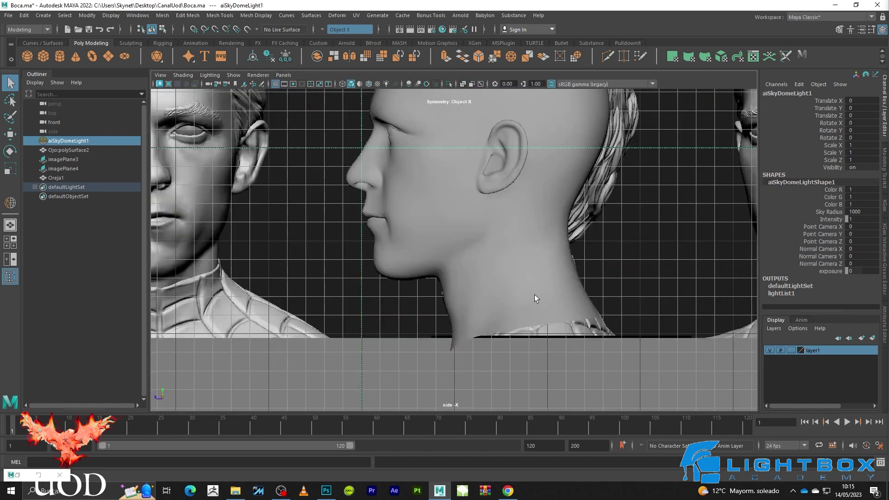
{"action": "scroll", "coordinate": [534, 295], "scroll_direction": "up", "scroll_amount": 5}
{"action": "scroll", "coordinate": [335, 187], "scroll_direction": "up", "scroll_amount": 3}
{"action": "middle_click_drag", "start_coordinate": [407, 269], "coordinate": [466, 349], "text": "alt"}
{"action": "scroll", "coordinate": [446, 301], "scroll_direction": "up", "scroll_amount": 3}
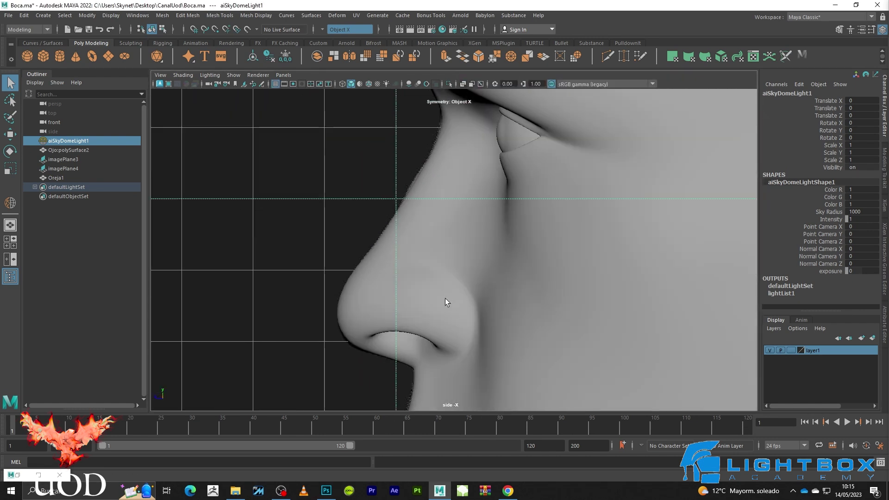
{"action": "scroll", "coordinate": [461, 314], "scroll_direction": "up", "scroll_amount": 3}
{"action": "scroll", "coordinate": [440, 284], "scroll_direction": "up", "scroll_amount": 3}
{"action": "scroll", "coordinate": [441, 278], "scroll_direction": "up", "scroll_amount": 2}
{"action": "left_click_drag", "start_coordinate": [465, 253], "coordinate": [440, 277]}
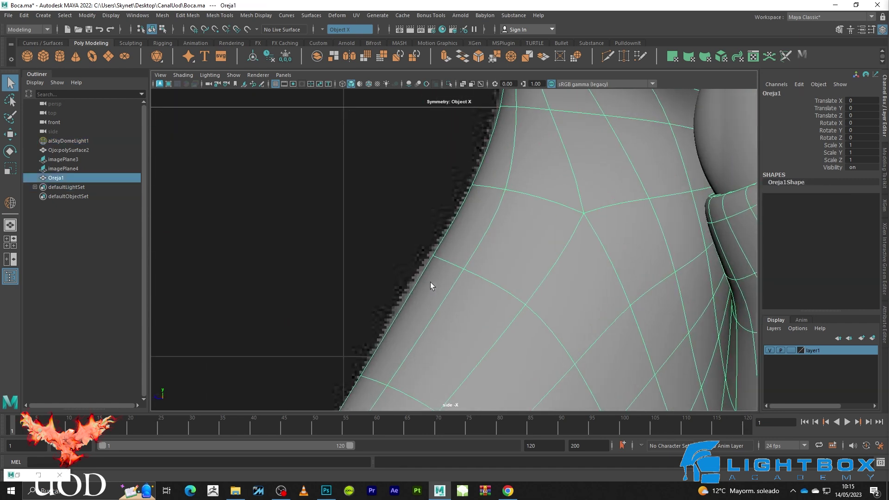
Test-move the neck contour vertices, undo it, and turn symmetry off
{"action": "key", "text": "w"}
{"action": "left_click", "coordinate": [432, 257]}
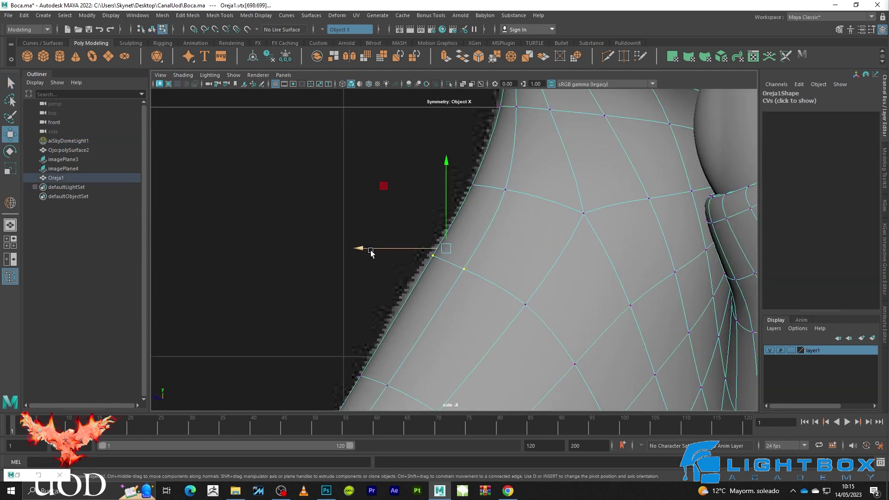
{"action": "left_click_drag", "start_coordinate": [371, 253], "coordinate": [359, 253]}
{"action": "left_click", "coordinate": [426, 148]}
{"action": "key", "text": "ctrl+z"}
{"action": "key", "text": "ctrl+z"}
{"action": "left_click", "coordinate": [485, 177]}
{"action": "left_click", "coordinate": [485, 151]}
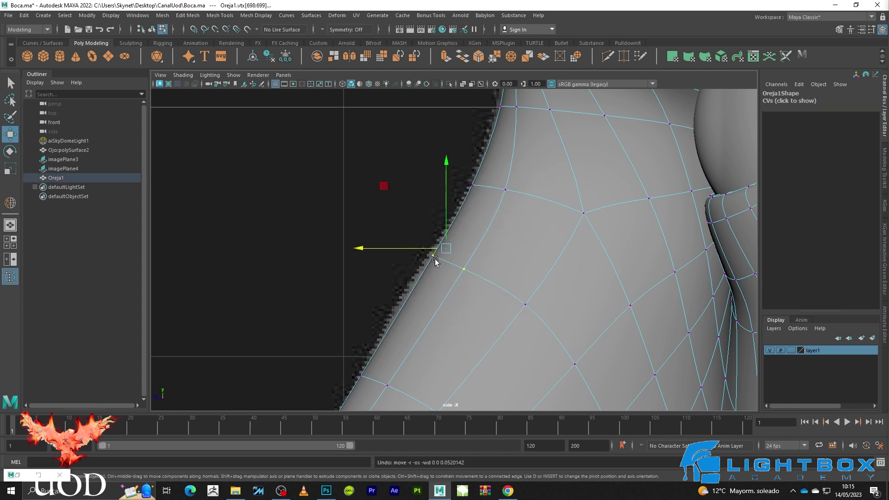
{"action": "left_click", "coordinate": [390, 249]}
Select ear contour vertices and move them left to fit the side reference
{"action": "middle_click_drag", "start_coordinate": [496, 204], "coordinate": [495, 285], "text": "alt"}
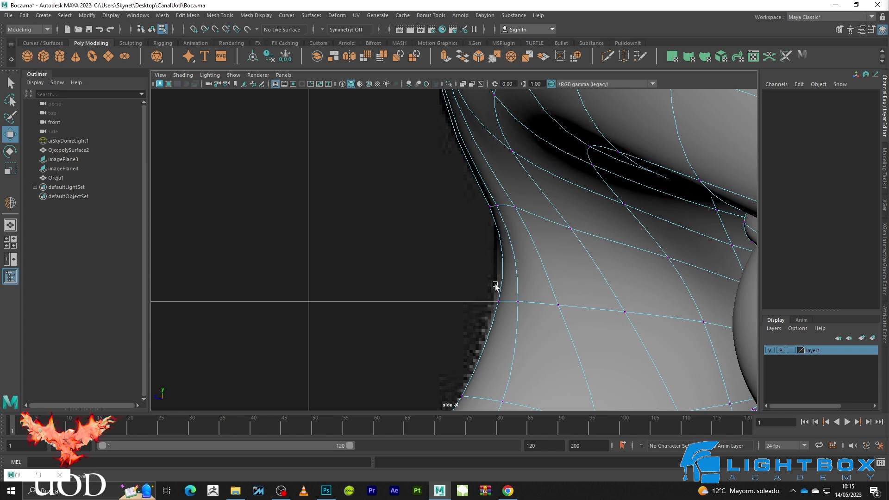
{"action": "left_click_drag", "start_coordinate": [507, 290], "coordinate": [477, 319]}
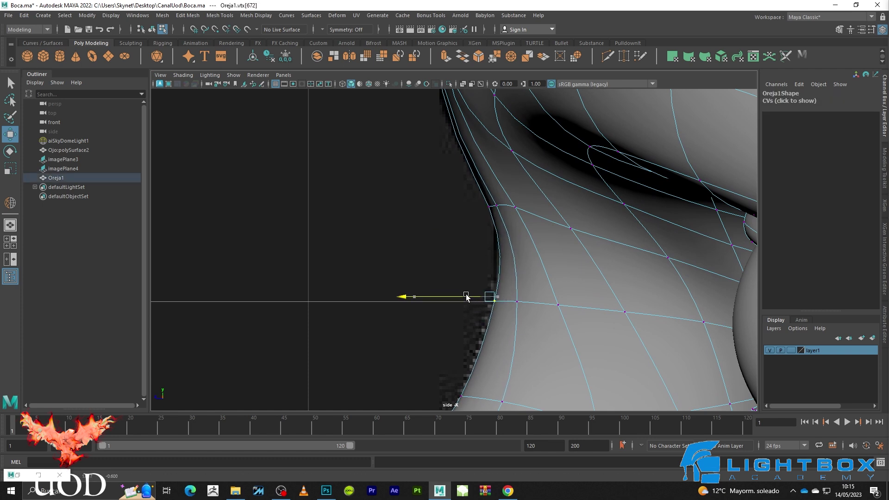
{"action": "left_click", "coordinate": [434, 275]}
{"action": "middle_click_drag", "start_coordinate": [564, 180], "coordinate": [496, 205], "text": "alt"}
{"action": "key", "text": "1"}
{"action": "left_click", "coordinate": [521, 203]}
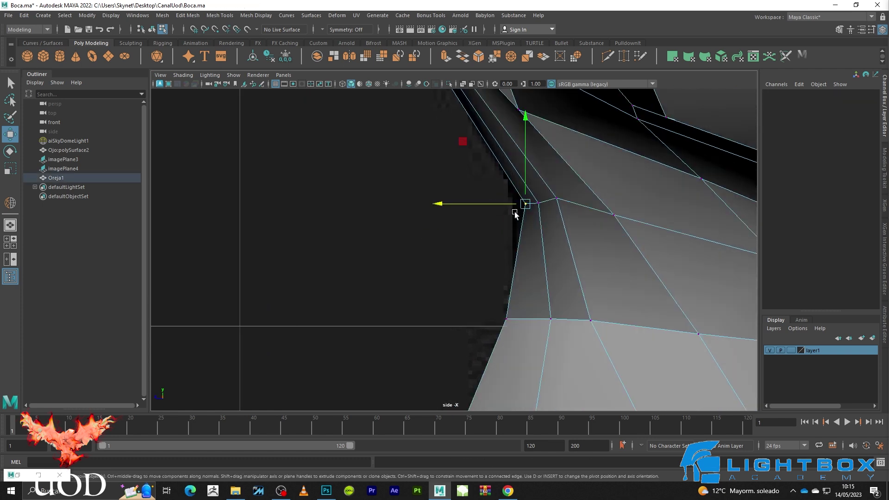
{"action": "key", "text": "3"}
{"action": "key", "text": "1"}
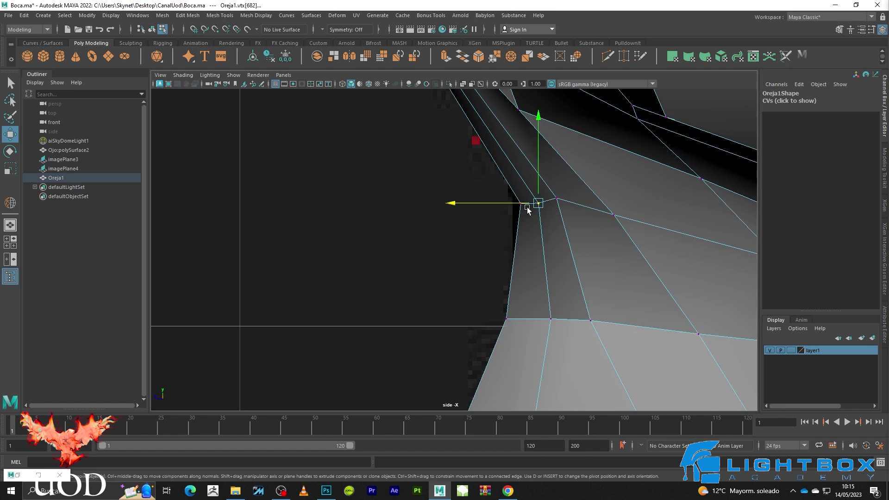
{"action": "key", "text": "3"}
{"action": "left_click_drag", "start_coordinate": [527, 207], "coordinate": [508, 204]}
Undo the last selection changes and return to Object Mode in a maximised perspective view
{"action": "key", "text": "ctrl+z"}
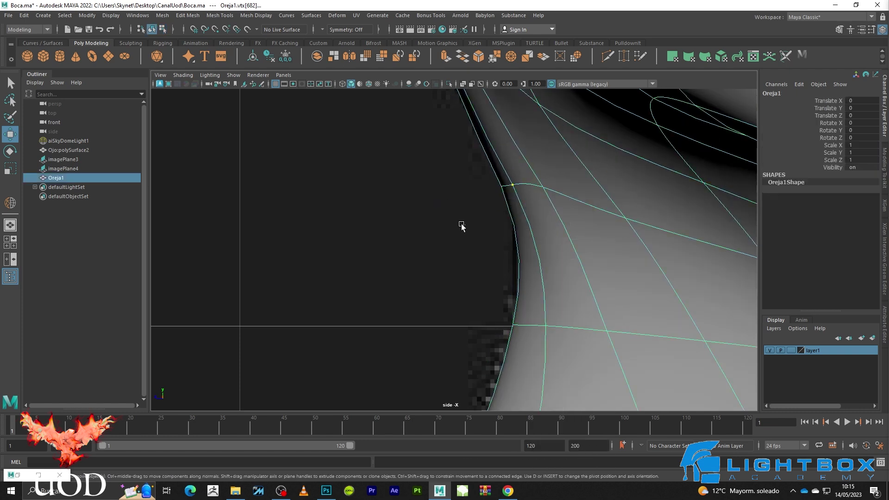
{"action": "key", "text": "ctrl+z"}
{"action": "key", "text": "ctrl+z"}
{"action": "key", "text": "ctrl+z"}
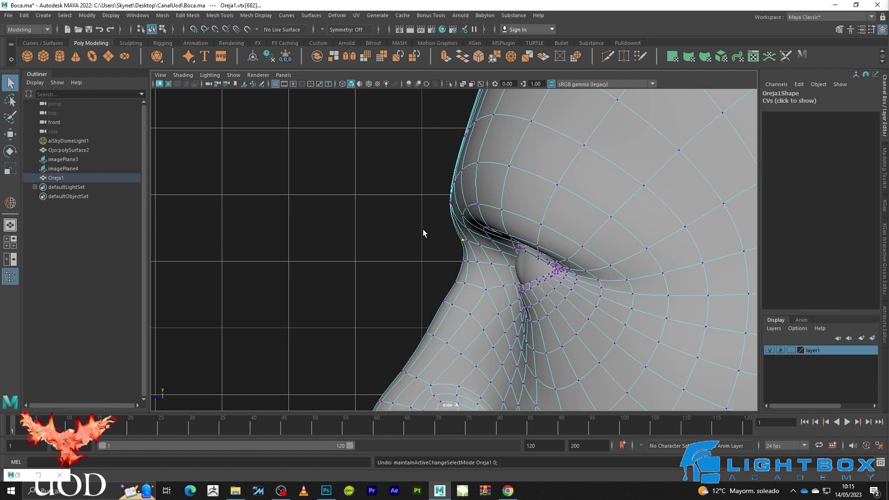
{"action": "key", "text": "ctrl+z"}
{"action": "key", "text": "ctrl+z"}
{"action": "key", "text": "ctrl+z"}
{"action": "right_click", "coordinate": [477, 195]}
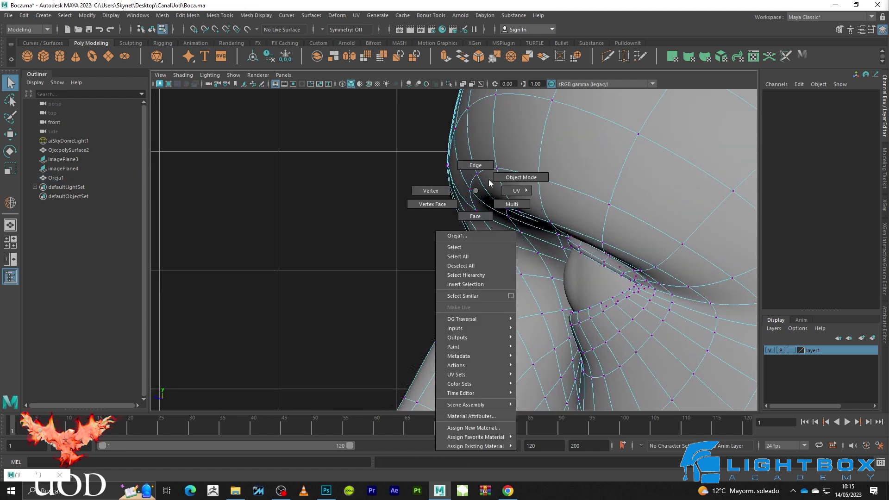
{"action": "key", "text": "shift+z"}
{"action": "key", "text": "space"}
{"action": "key", "text": "space"}
Undo back through earlier camera views to a close-up of the eyelid edges
{"action": "key", "text": "ctrl+z"}
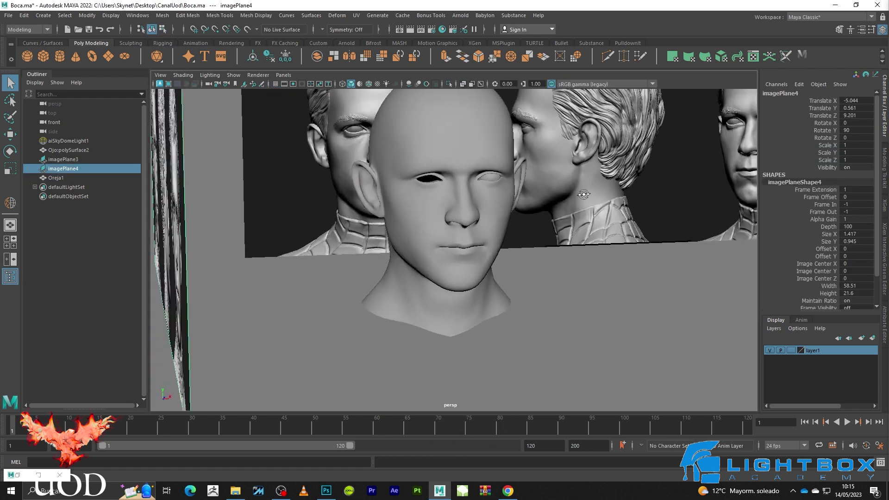
{"action": "key", "text": "ctrl+z"}
{"action": "key", "text": "ctrl+z"}
{"action": "key", "text": "ctrl+z"}
{"action": "key", "text": "ctrl+z"}
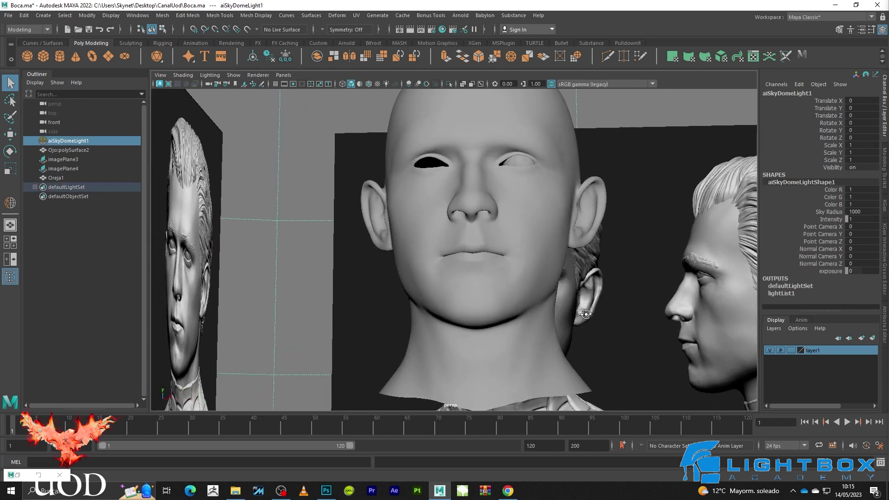
{"action": "key", "text": "ctrl+z"}
{"action": "key", "text": "ctrl+z"}
{"action": "key", "text": "ctrl+z"}
{"action": "key", "text": "ctrl+z"}
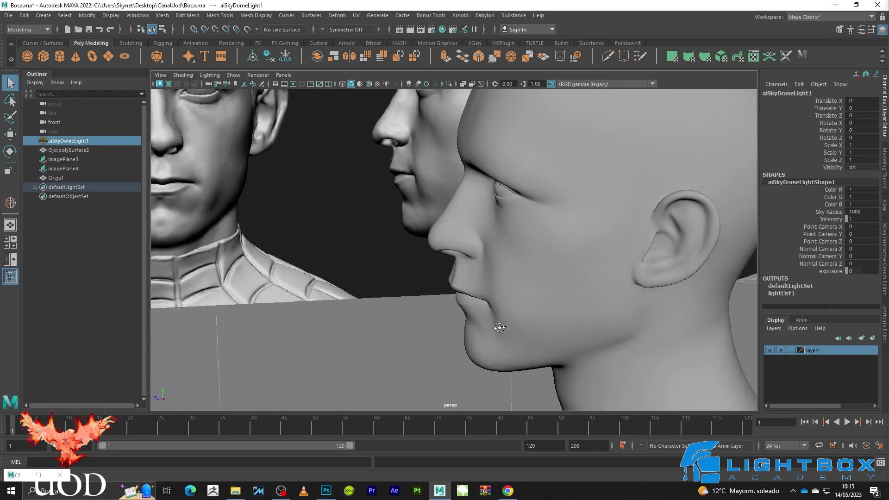
{"action": "key", "text": "ctrl+z"}
{"action": "key", "text": "ctrl+z"}
{"action": "key", "text": "ctrl+z"}
{"action": "left_click_drag", "start_coordinate": [463, 251], "coordinate": [508, 171], "text": "alt"}
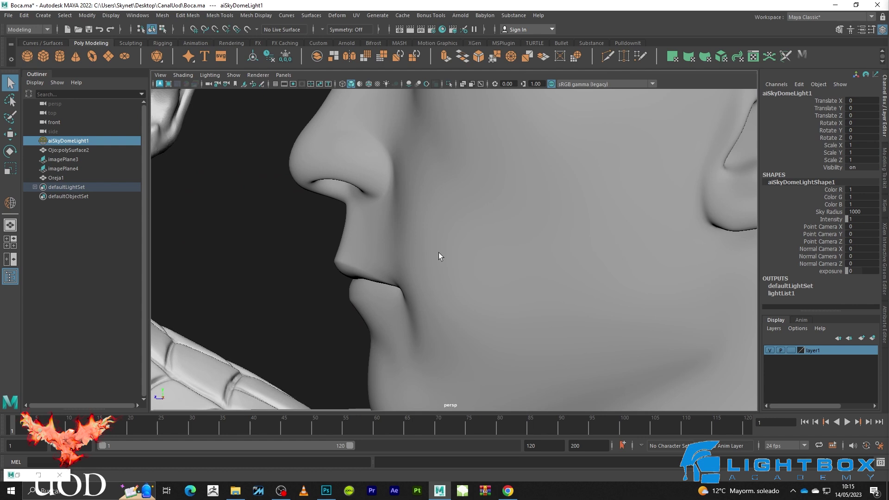
{"action": "key", "text": "ctrl+z"}
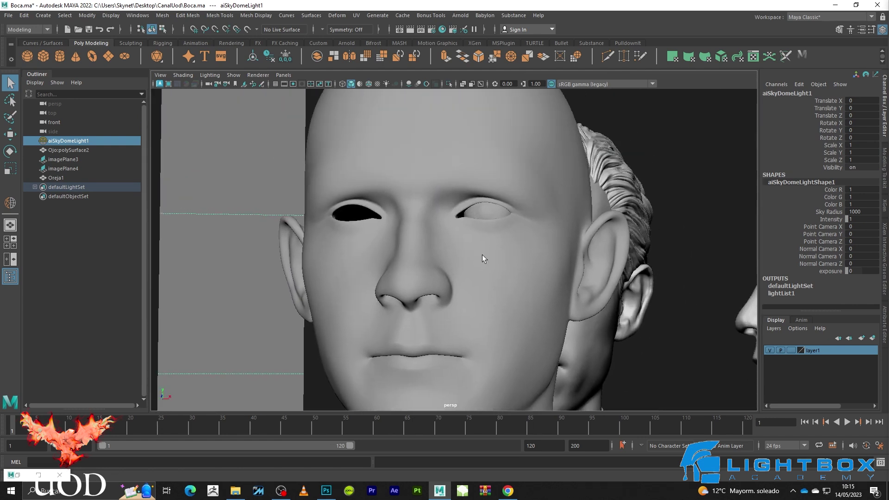
{"action": "key", "text": "ctrl+z"}
{"action": "key", "text": "ctrl+z"}
{"action": "key", "text": "ctrl+z"}
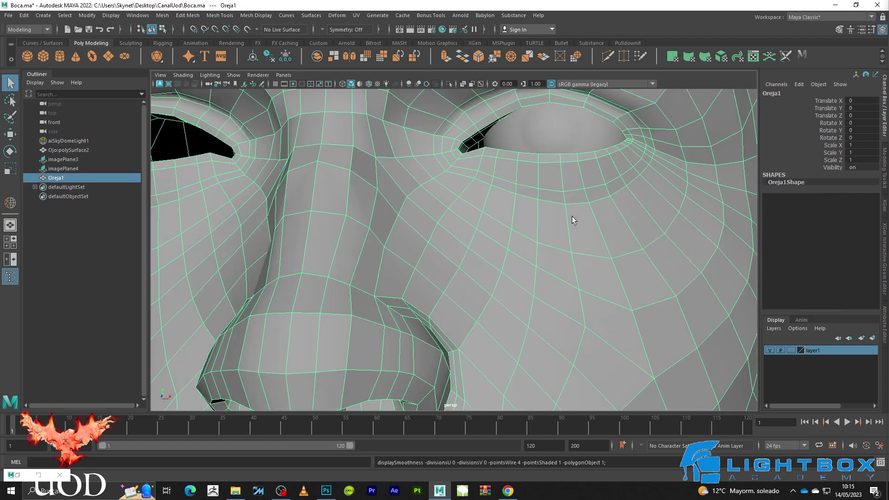
{"action": "key", "text": "ctrl+z"}
{"action": "key", "text": "ctrl+z"}
{"action": "key", "text": "ctrl+z"}
{"action": "key", "text": "ctrl+z"}
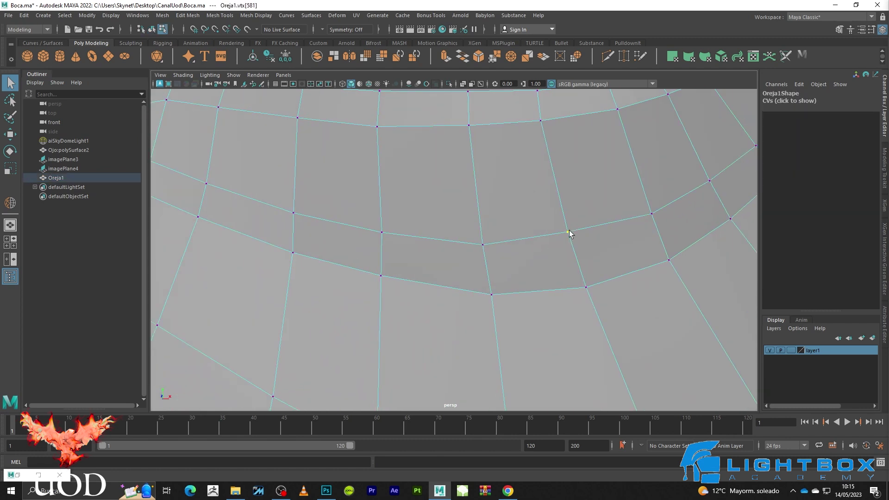
{"action": "key", "text": "ctrl+z"}
Set symmetry to Object X, enable smooth preview and return to Object Mode
{"action": "left_click_drag", "start_coordinate": [543, 173], "coordinate": [543, 146]}
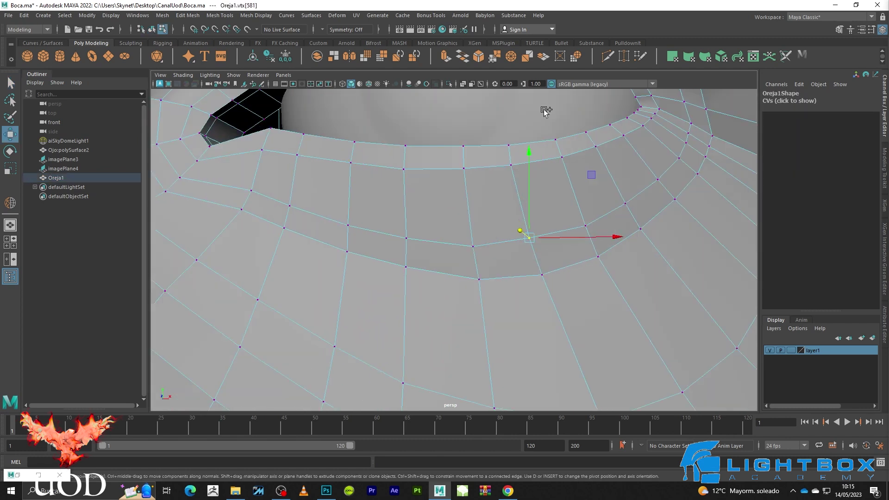
{"action": "key", "text": "3"}
{"action": "scroll", "coordinate": [514, 241], "scroll_direction": "down", "scroll_amount": 3}
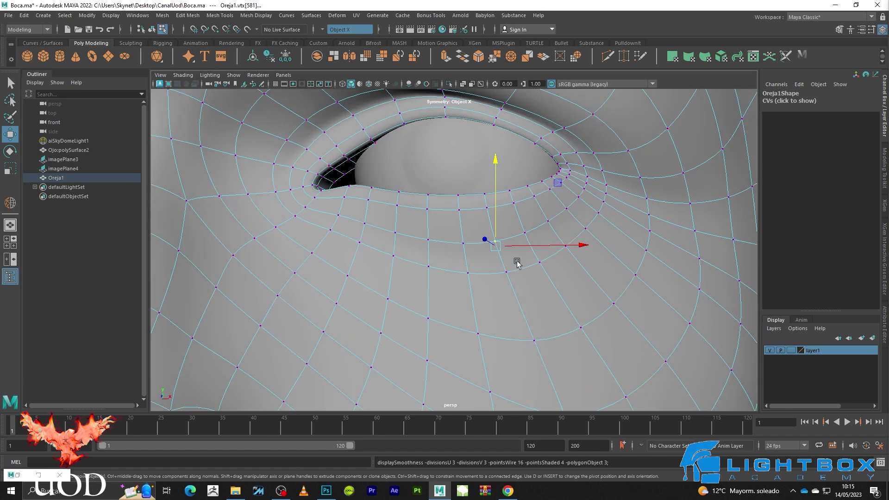
{"action": "right_click_drag", "start_coordinate": [434, 235], "coordinate": [482, 225]}
{"action": "scroll", "coordinate": [588, 199], "scroll_direction": "down", "scroll_amount": 5}
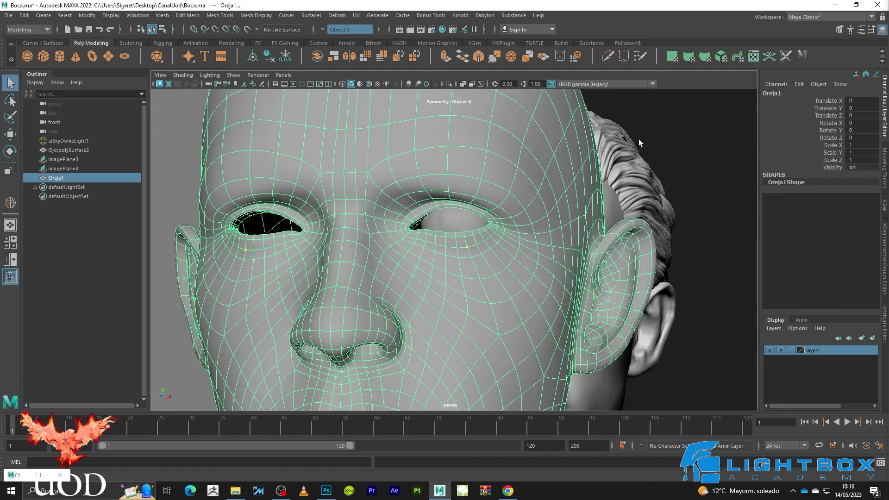
{"action": "left_click", "coordinate": [638, 139]}
Orbit toward the ear and nudge a contour vertex left along X
{"action": "mouse_move", "coordinate": [538, 199]}
{"action": "left_mouse_down", "text": "alt"}
{"action": "mouse_move", "coordinate": [582, 189]}
{"action": "mouse_move", "coordinate": [545, 197]}
{"action": "mouse_move", "coordinate": [586, 246]}
{"action": "left_mouse_up", "text": "alt"}
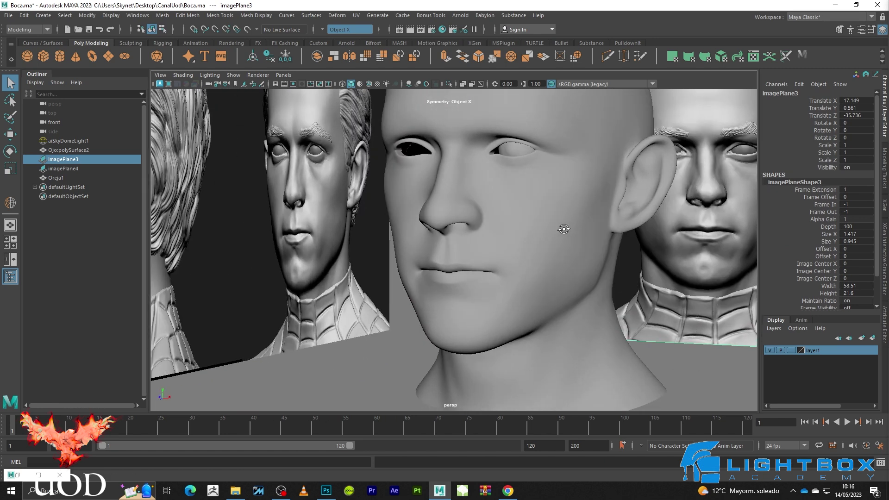
{"action": "left_click_drag", "start_coordinate": [587, 246], "coordinate": [532, 232], "text": "alt"}
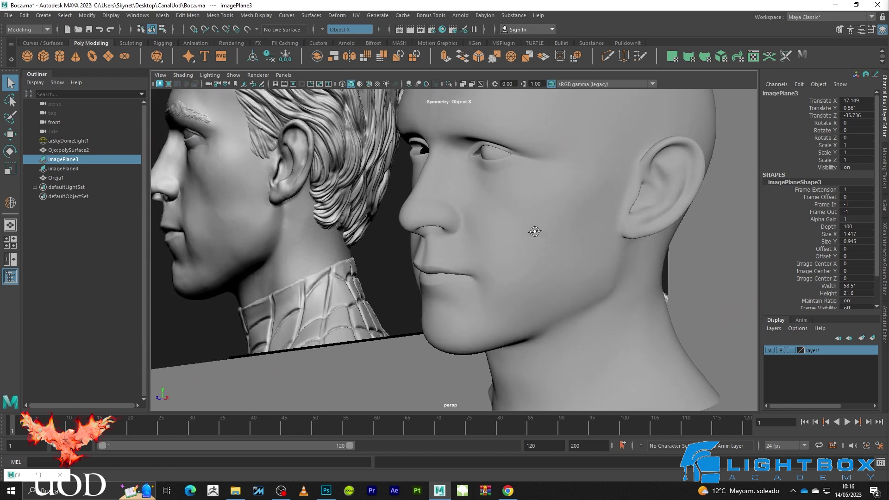
{"action": "scroll", "coordinate": [532, 232], "scroll_direction": "up", "scroll_amount": 3}
{"action": "left_click_drag", "start_coordinate": [463, 262], "coordinate": [565, 261], "text": "alt"}
{"action": "scroll", "coordinate": [528, 260], "scroll_direction": "up", "scroll_amount": 3}
{"action": "scroll", "coordinate": [467, 284], "scroll_direction": "up", "scroll_amount": 3}
{"action": "mouse_move", "coordinate": [466, 284]}
{"action": "left_mouse_down", "text": "alt"}
{"action": "mouse_move", "coordinate": [549, 212]}
{"action": "mouse_move", "coordinate": [528, 249]}
{"action": "left_mouse_up", "text": "alt"}
{"action": "left_click", "coordinate": [512, 234]}
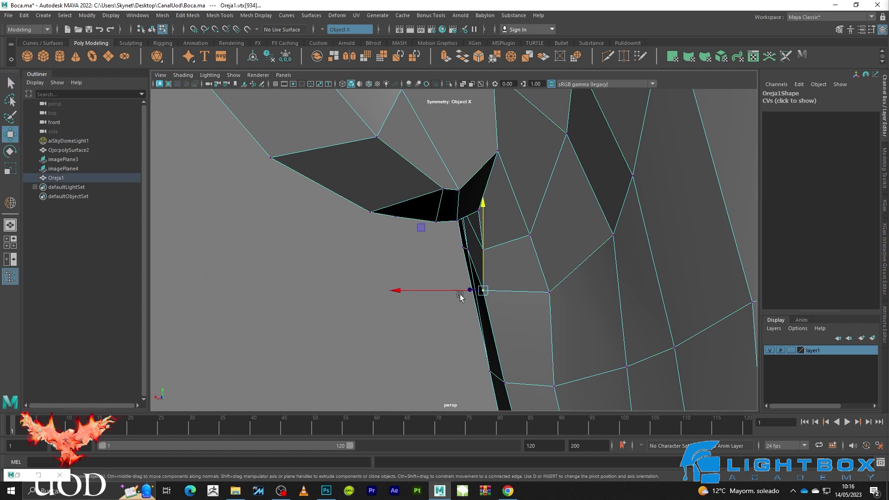
{"action": "key", "text": "3"}
{"action": "left_click_drag", "start_coordinate": [460, 295], "coordinate": [454, 288]}
Move another contour vertex left along X, then return to Object Mode
{"action": "key", "text": "1"}
{"action": "left_click", "coordinate": [487, 225]}
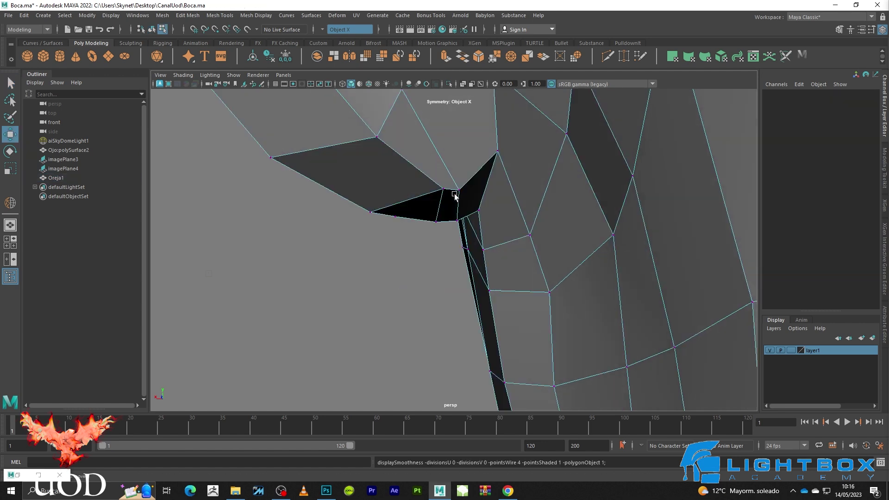
{"action": "key", "text": "3"}
{"action": "mouse_move", "coordinate": [442, 196]}
{"action": "left_mouse_down"}
{"action": "mouse_move", "coordinate": [390, 193]}
{"action": "mouse_move", "coordinate": [530, 204]}
{"action": "mouse_move", "coordinate": [612, 188]}
{"action": "mouse_move", "coordinate": [468, 254]}
{"action": "mouse_move", "coordinate": [503, 239]}
{"action": "mouse_move", "coordinate": [514, 308]}
{"action": "mouse_move", "coordinate": [582, 207]}
{"action": "left_mouse_up"}
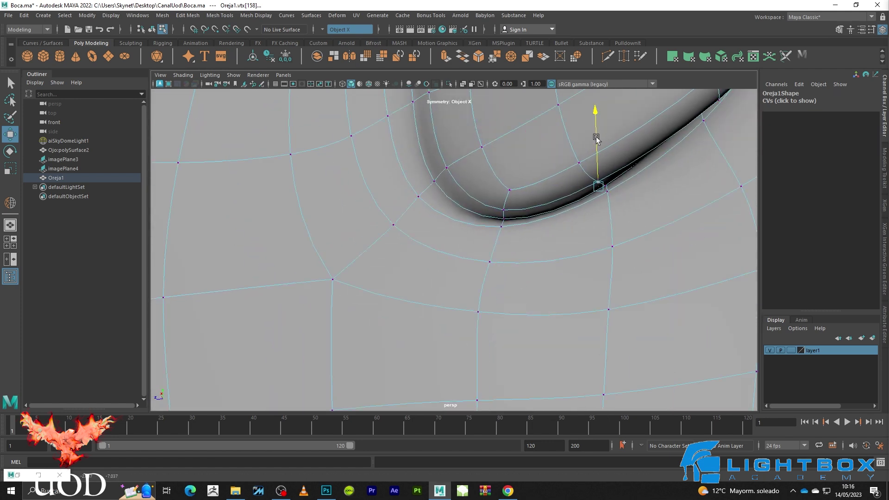
{"action": "right_click_drag", "start_coordinate": [551, 169], "coordinate": [625, 114]}
{"action": "scroll", "coordinate": [586, 253], "scroll_direction": "down", "scroll_amount": 10}
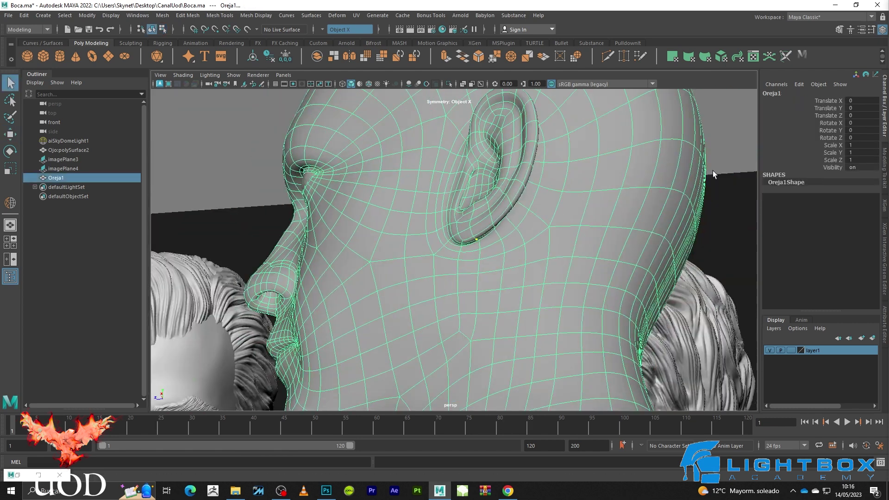
{"action": "left_click", "coordinate": [713, 170]}
{"action": "left_click_drag", "start_coordinate": [713, 171], "coordinate": [668, 230], "text": "alt"}
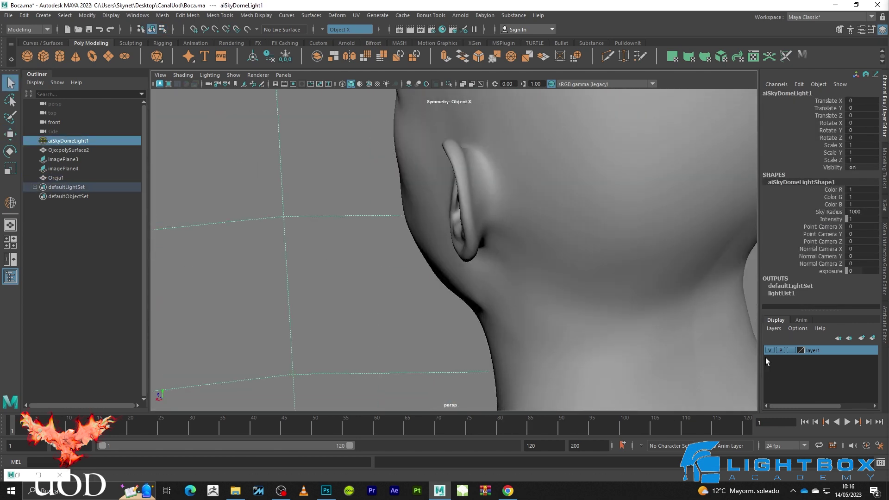
{"action": "mouse_move", "coordinate": [521, 234]}
{"action": "left_mouse_down", "text": "alt"}
{"action": "mouse_move", "coordinate": [510, 210]}
{"action": "mouse_move", "coordinate": [502, 212]}
{"action": "mouse_move", "coordinate": [429, 258]}
{"action": "mouse_move", "coordinate": [433, 273]}
{"action": "mouse_move", "coordinate": [421, 270]}
{"action": "mouse_move", "coordinate": [456, 288]}
{"action": "mouse_move", "coordinate": [542, 224]}
{"action": "mouse_move", "coordinate": [699, 238]}
{"action": "mouse_move", "coordinate": [618, 248]}
{"action": "mouse_move", "coordinate": [552, 238]}
{"action": "mouse_move", "coordinate": [630, 238]}
{"action": "mouse_move", "coordinate": [582, 234]}
{"action": "mouse_move", "coordinate": [548, 244]}
{"action": "mouse_move", "coordinate": [560, 234]}
{"action": "left_mouse_up", "text": "alt"}
{"action": "scroll", "coordinate": [495, 210], "scroll_direction": "up", "scroll_amount": 3}
{"action": "left_click", "coordinate": [474, 126]}
{"action": "key", "text": "1"}
{"action": "mouse_move", "coordinate": [478, 152]}
{"action": "left_mouse_down", "text": "alt"}
{"action": "mouse_move", "coordinate": [571, 167]}
{"action": "mouse_move", "coordinate": [472, 163]}
{"action": "left_mouse_up", "text": "alt"}
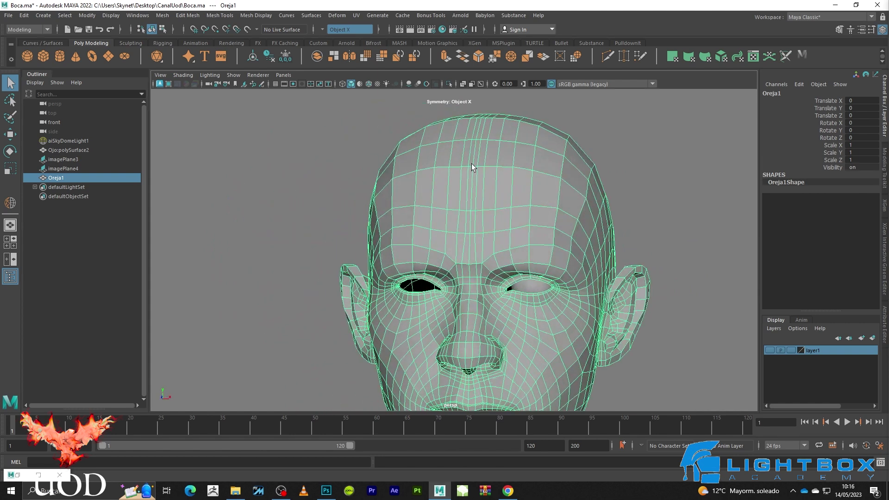
{"action": "left_click", "coordinate": [640, 137]}
{"action": "scroll", "coordinate": [547, 212], "scroll_direction": "up", "scroll_amount": 10}
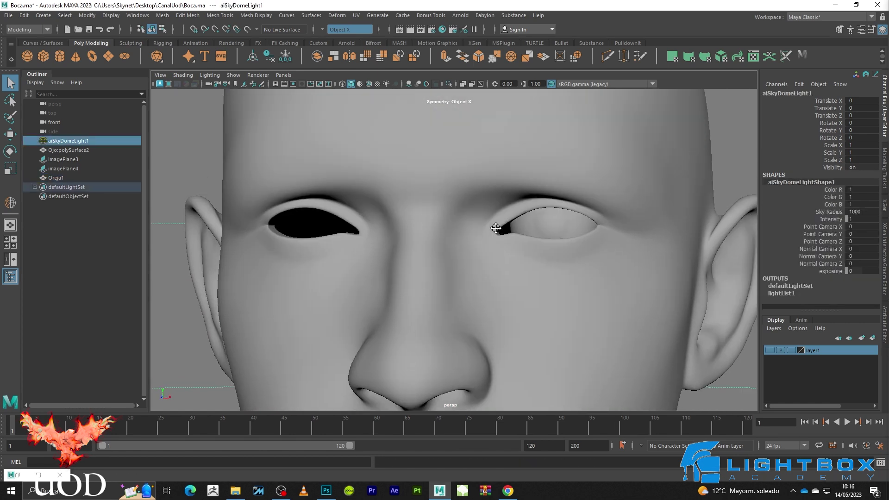
{"action": "left_click_drag", "start_coordinate": [569, 224], "coordinate": [522, 252], "text": "alt"}
{"action": "scroll", "coordinate": [522, 235], "scroll_direction": "down", "scroll_amount": 5}
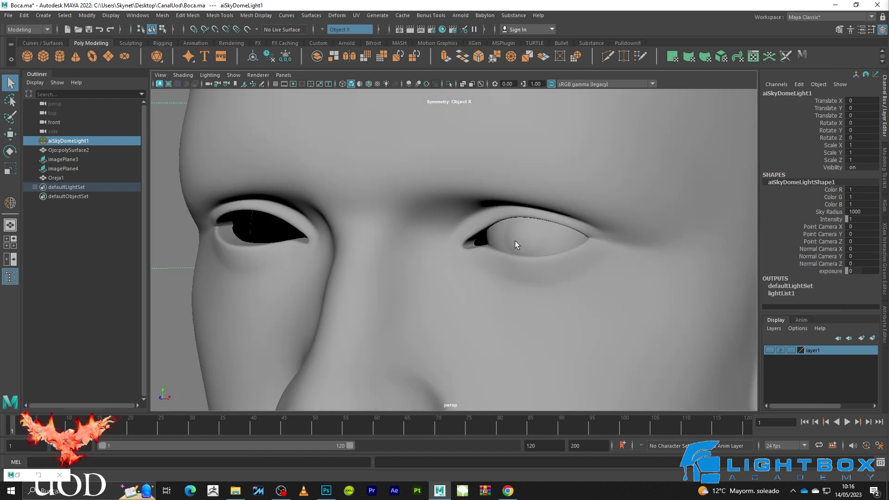
{"action": "scroll", "coordinate": [515, 240], "scroll_direction": "down", "scroll_amount": 5}
{"action": "middle_click_drag", "start_coordinate": [595, 237], "coordinate": [623, 192], "text": "alt"}
{"action": "left_click_drag", "start_coordinate": [624, 190], "coordinate": [459, 215], "text": "alt"}
{"action": "scroll", "coordinate": [482, 238], "scroll_direction": "up", "scroll_amount": 5}
{"action": "scroll", "coordinate": [526, 254], "scroll_direction": "up", "scroll_amount": 1}
{"action": "scroll", "coordinate": [520, 247], "scroll_direction": "up", "scroll_amount": 2}
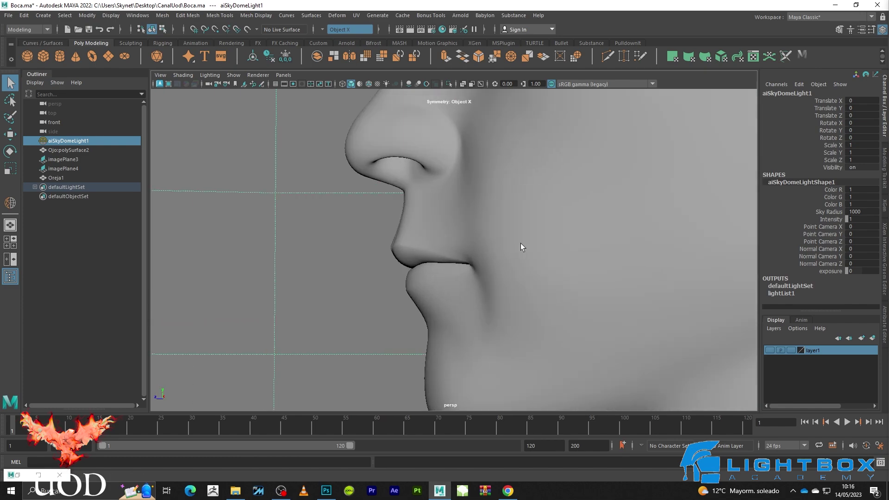
{"action": "left_click", "coordinate": [491, 282]}
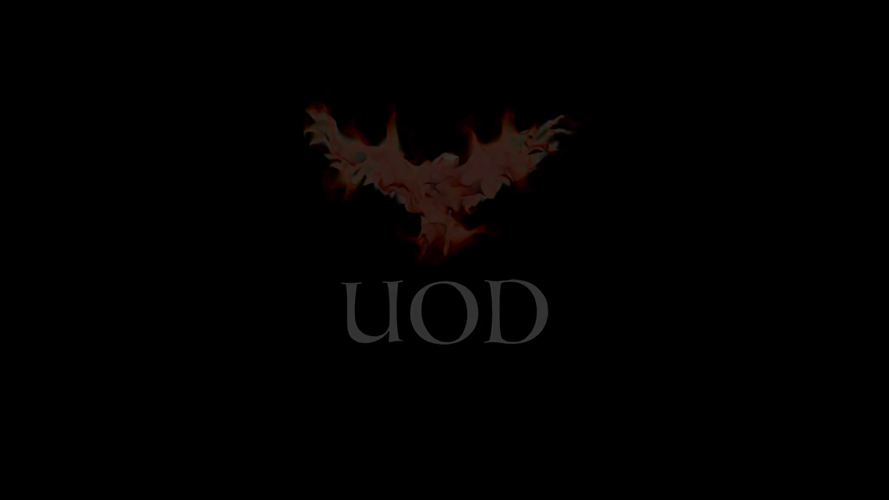